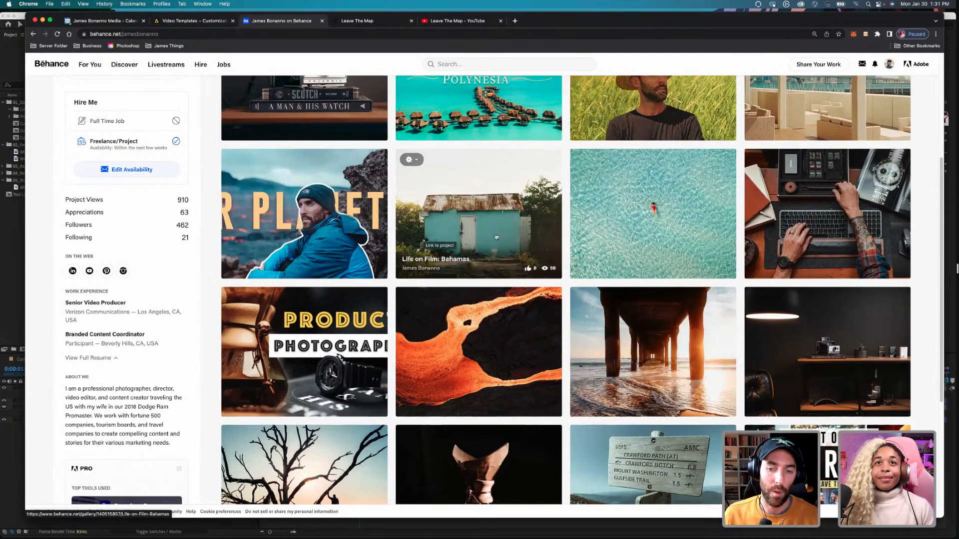
# Step: Look through the project thumbnails on the Behance profile page and return to its header
pyautogui.scroll(-3, 778, 239)
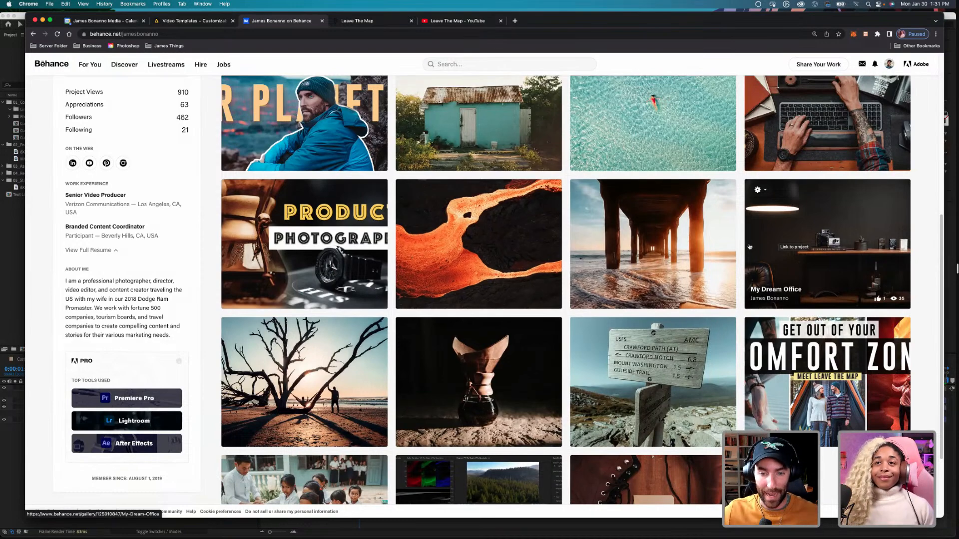
pyautogui.scroll(-3, 643, 216)
pyautogui.scroll(9, 641, 222)
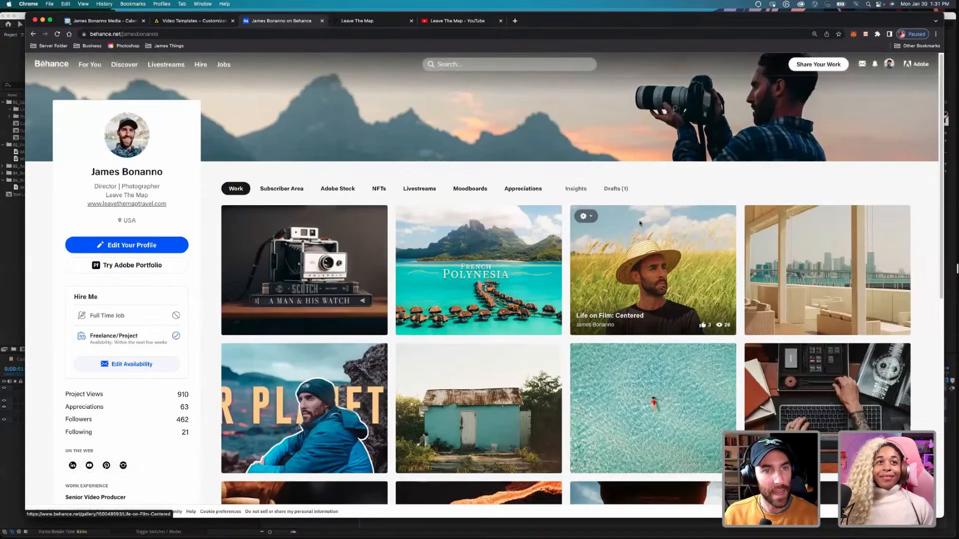
# Step: Look over the Leave The Map website's home page, from the client logos and mission text to the portfolio links and subscribe form
pyautogui.click(385, 21)
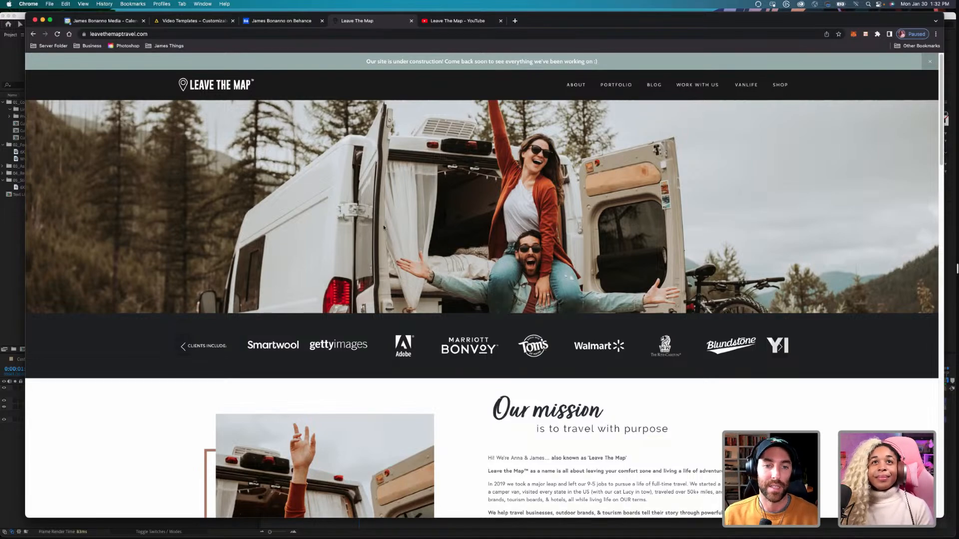
pyautogui.scroll(-2, 387, 226)
pyautogui.scroll(2, 392, 222)
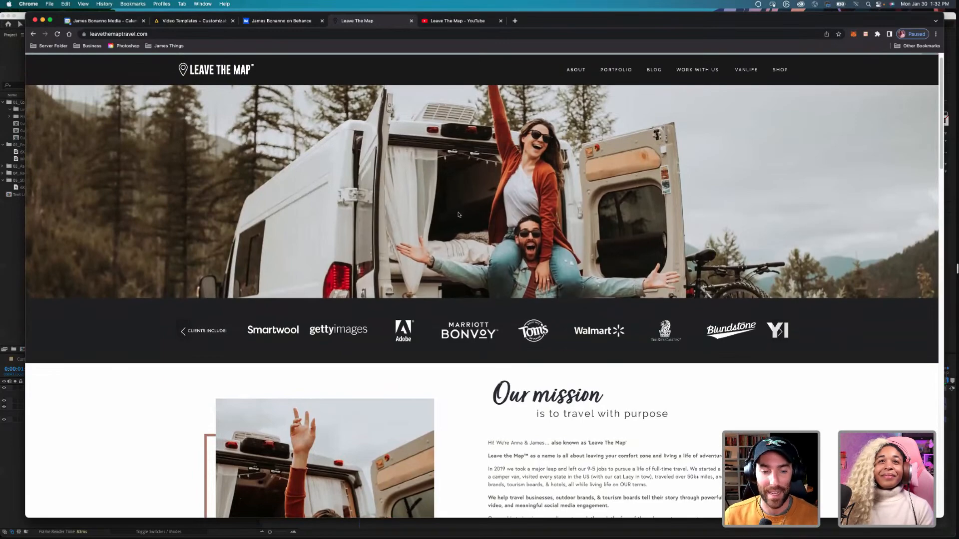
pyautogui.scroll(-4, 452, 200)
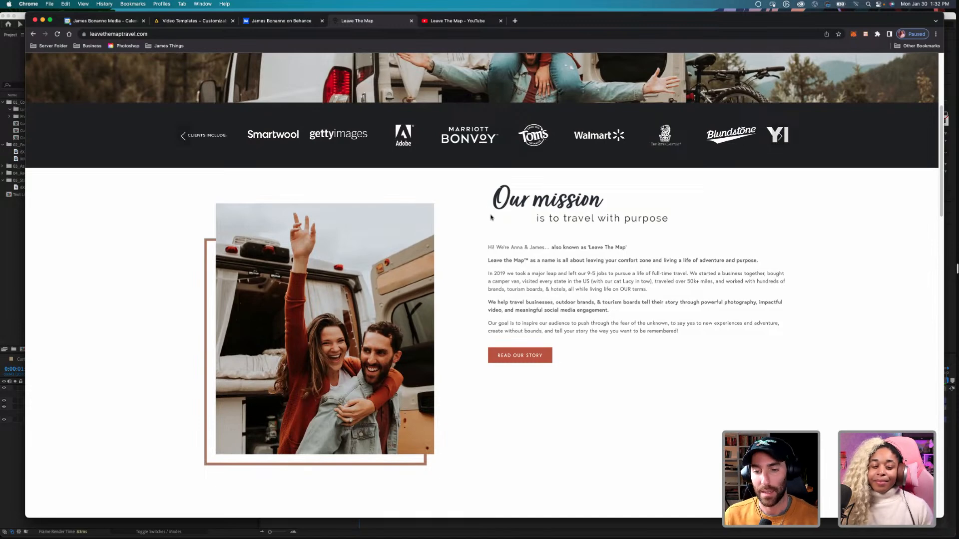
pyautogui.scroll(-1, 492, 218)
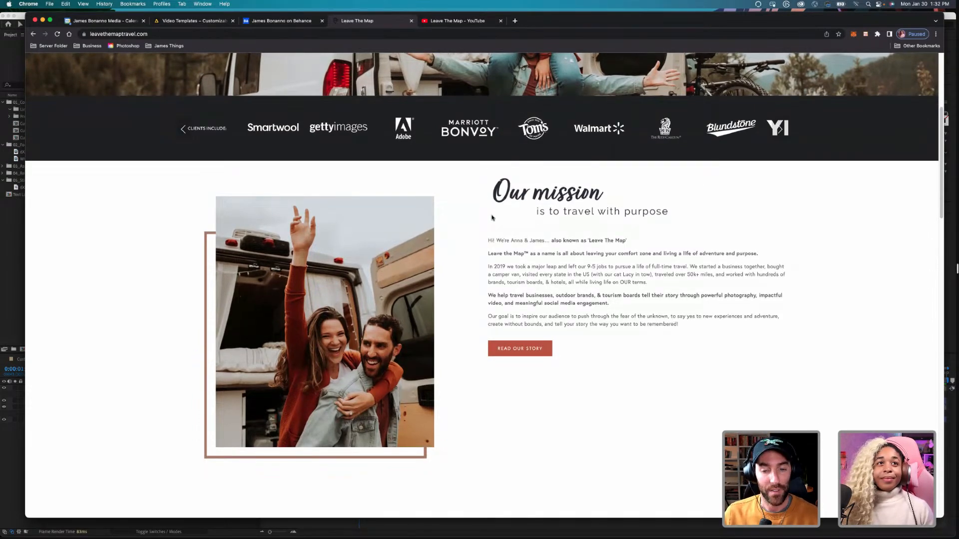
pyautogui.scroll(3, 541, 300)
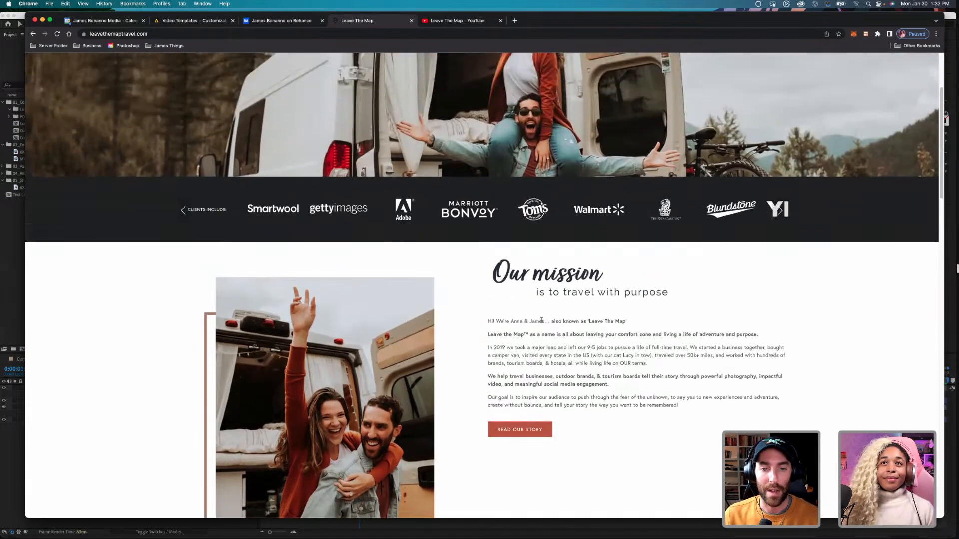
pyautogui.scroll(-10, 542, 316)
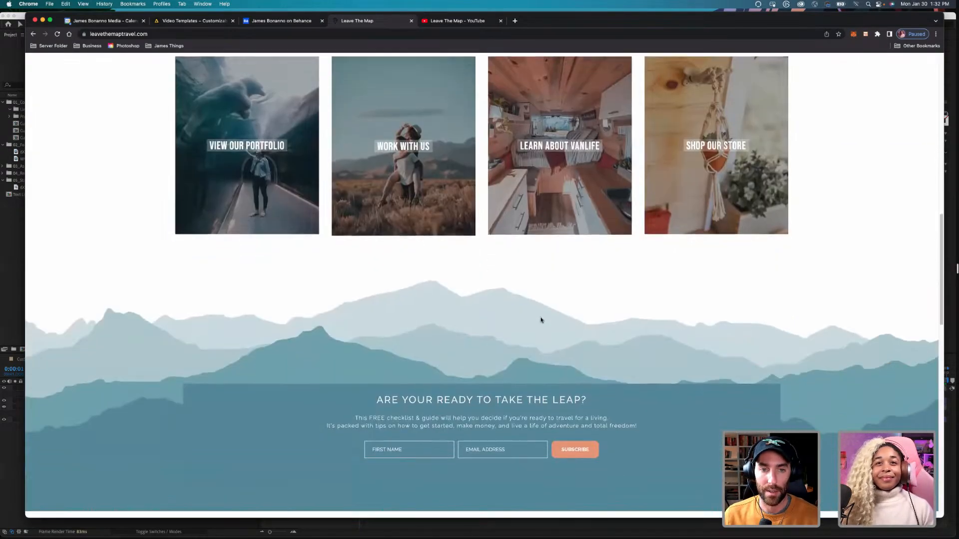
pyautogui.scroll(8, 507, 304)
pyautogui.scroll(5, 539, 272)
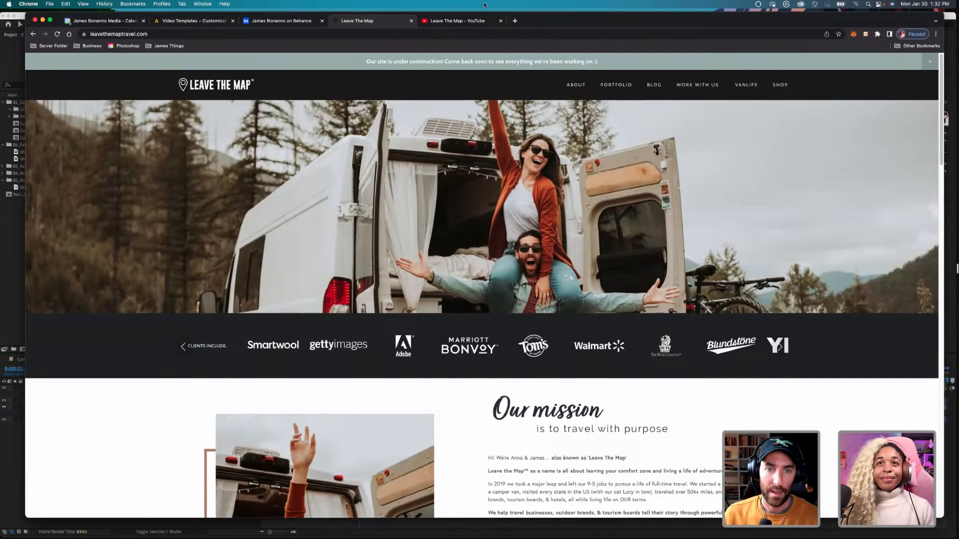
# Step: Show the Leave The Map YouTube channel and look over its recently uploaded videos
pyautogui.click(450, 22)
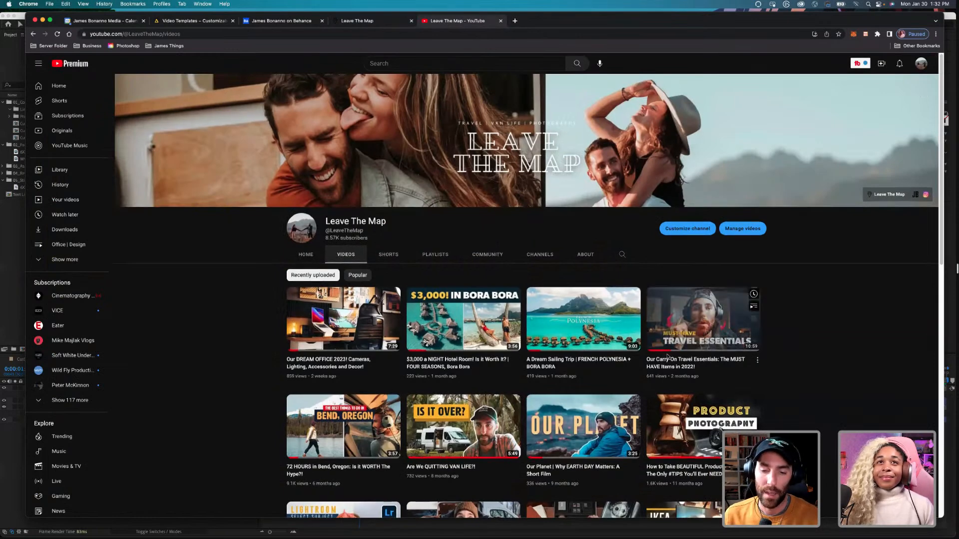
pyautogui.scroll(-1, 791, 311)
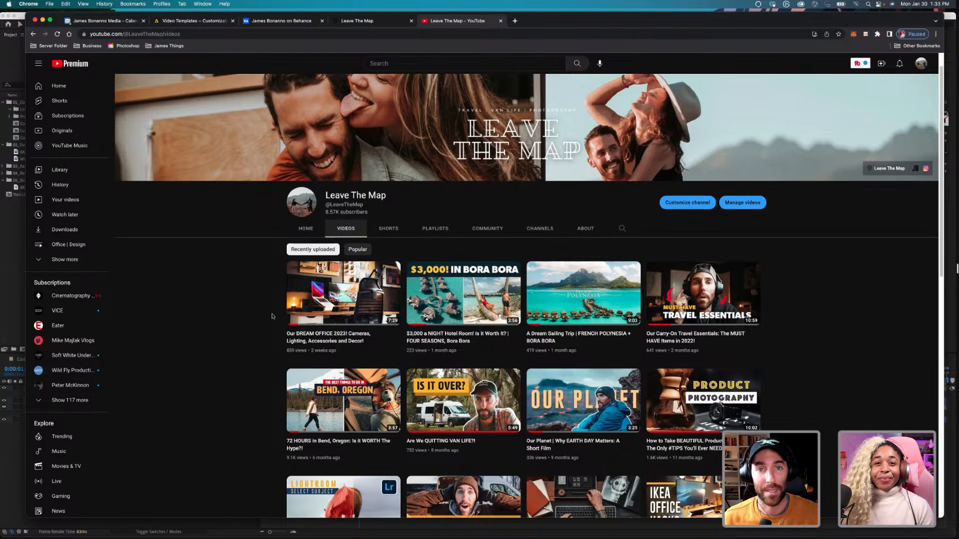
pyautogui.moveTo(455, 270)
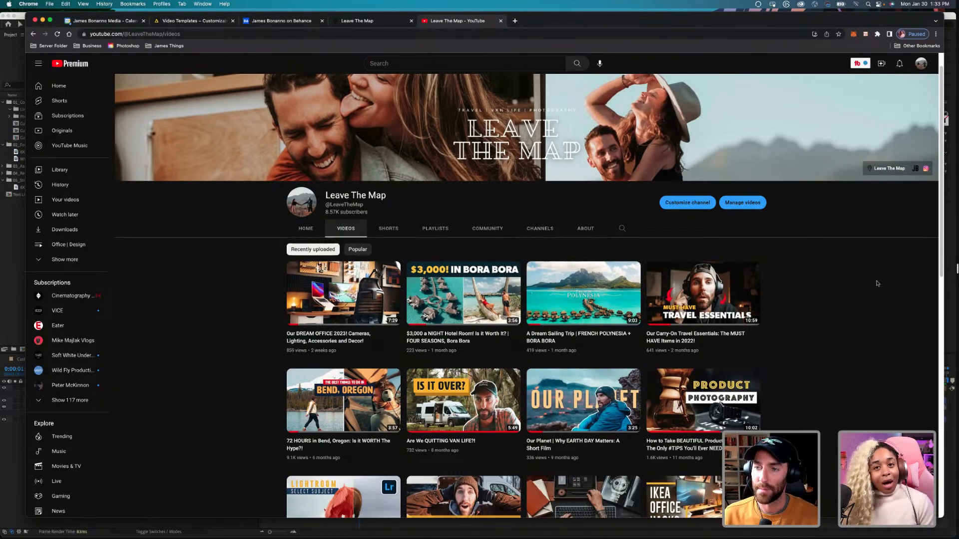
pyautogui.scroll(-1, 844, 280)
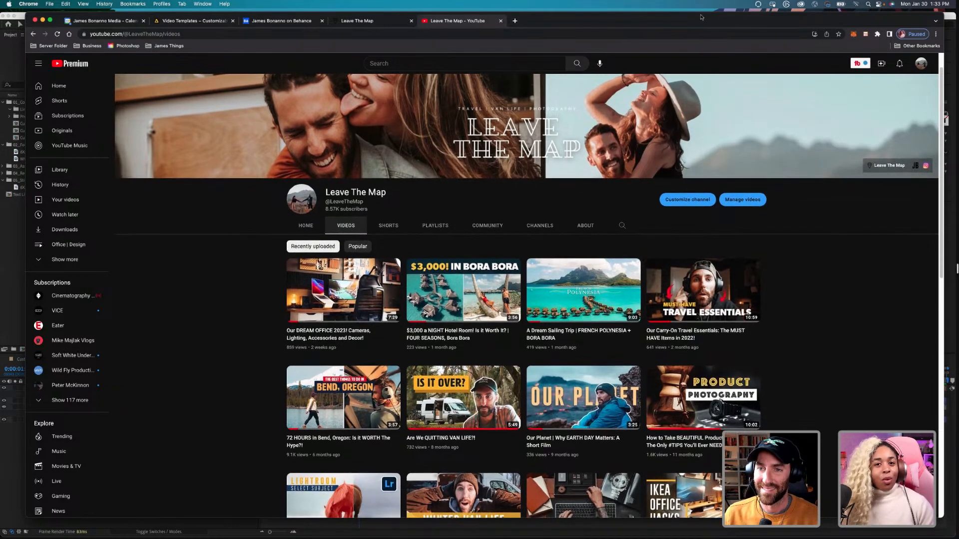
pyautogui.moveTo(698, 12); pyautogui.dragTo(698, 9)
# Step: Switch to Premiere Pro with the OfficeTour2023_IGReel_9x16 sequence and nudge the window up slightly
pyautogui.moveTo(583, 535)
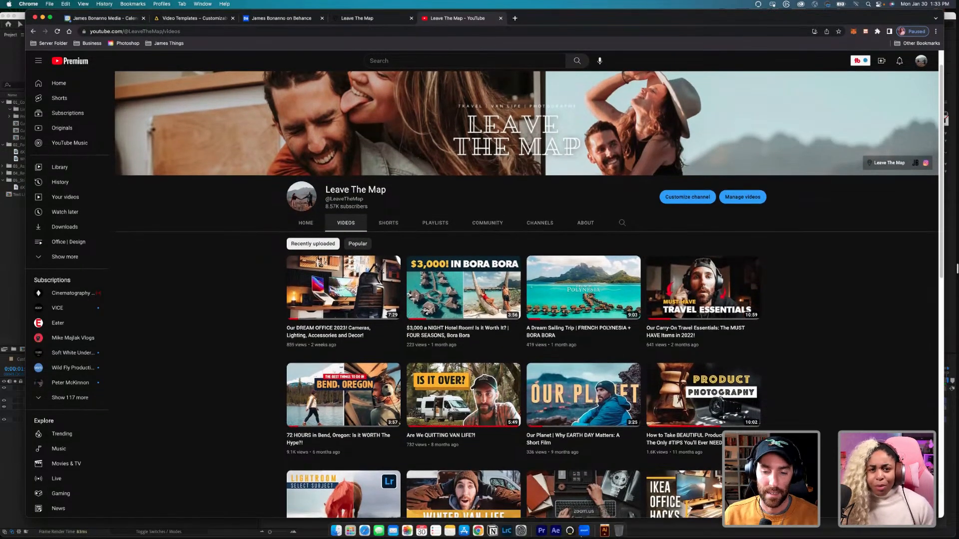
pyautogui.click(541, 527)
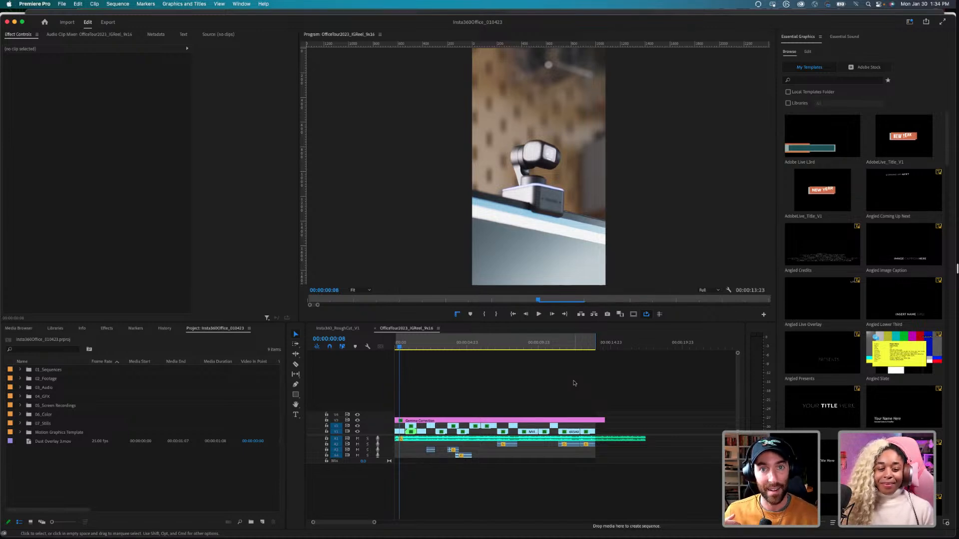
pyautogui.click(572, 379)
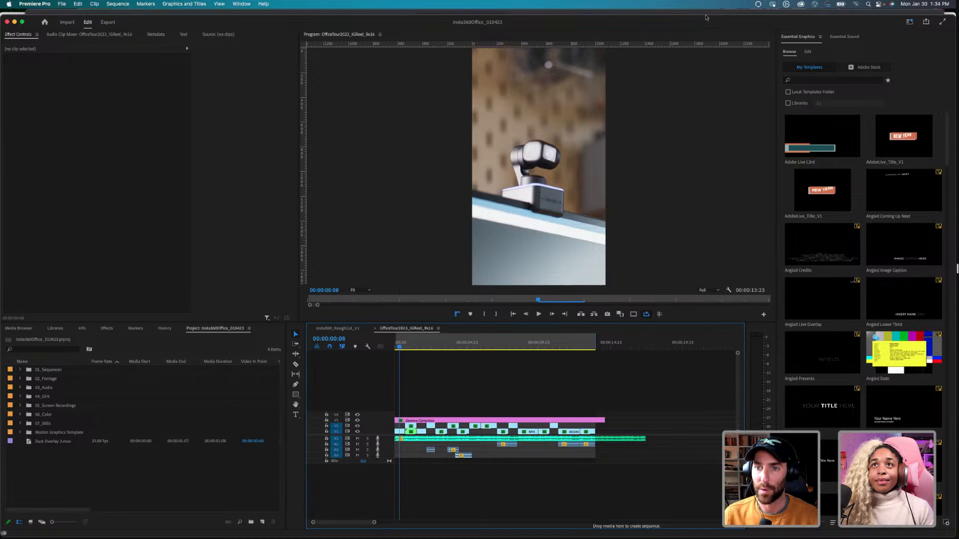
pyautogui.moveTo(705, 18); pyautogui.dragTo(707, 13)
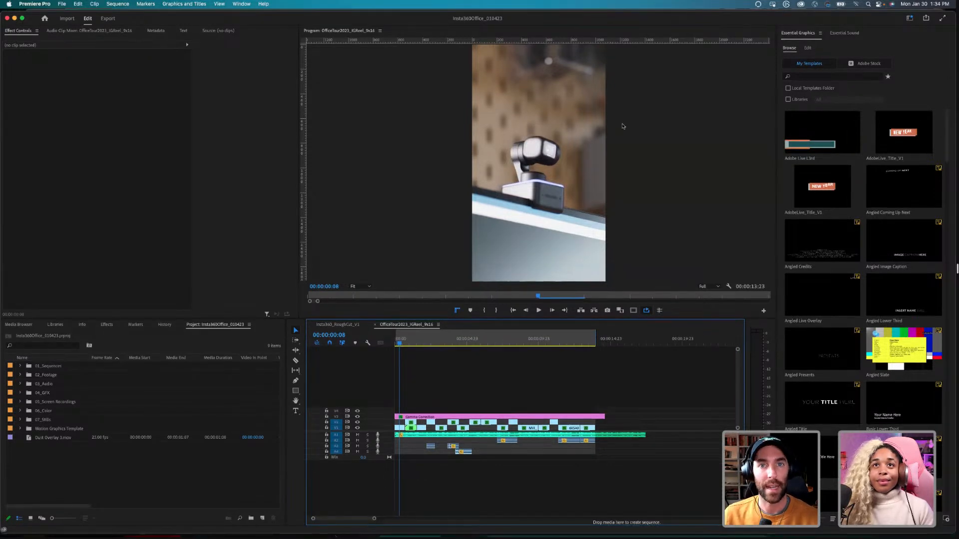
# Step: Choose the Editing workspace and bring the Essential Graphics templates to the front
pyautogui.click(906, 19)
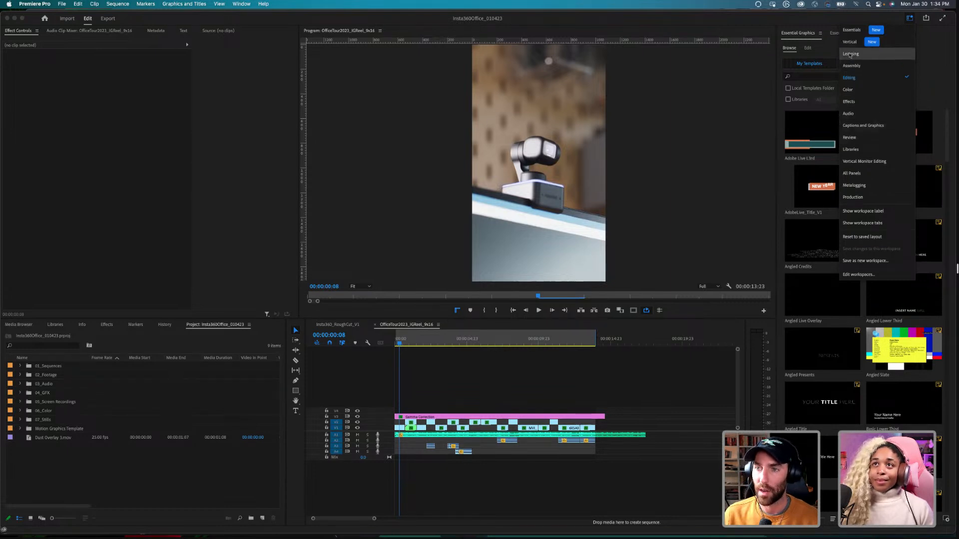
pyautogui.click(850, 77)
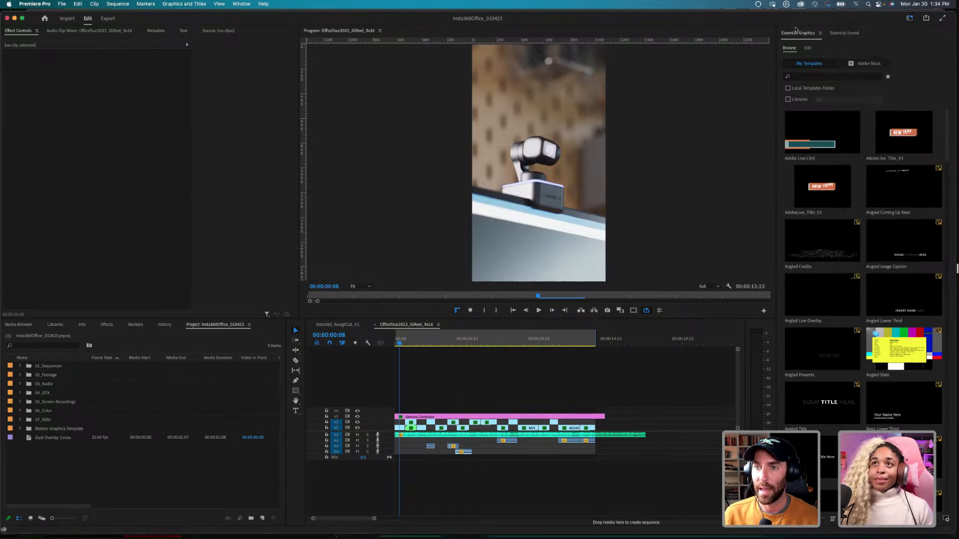
pyautogui.click(836, 35)
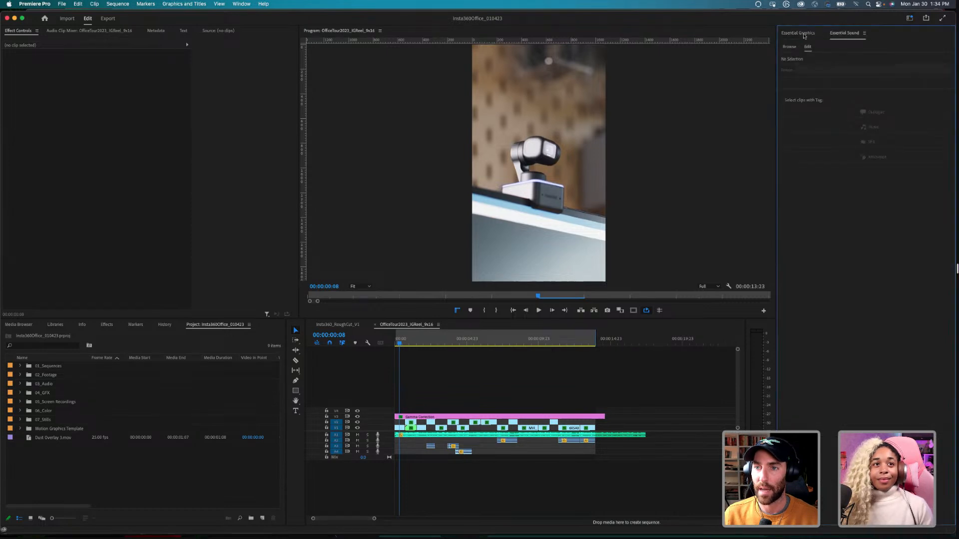
pyautogui.click(802, 34)
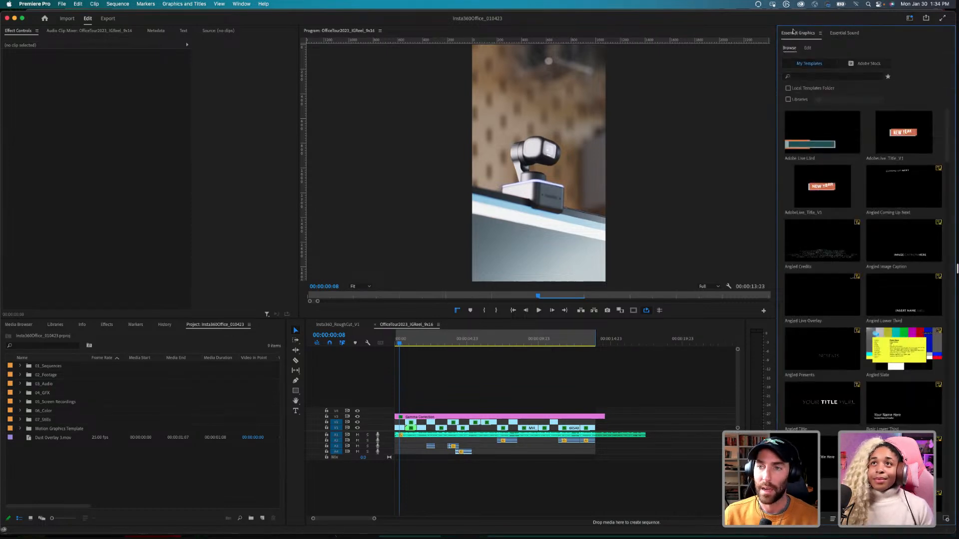
# Step: Browse the installed motion graphics templates, from the modern and sports sets down to the numbered titles
pyautogui.scroll(-10, 855, 222)
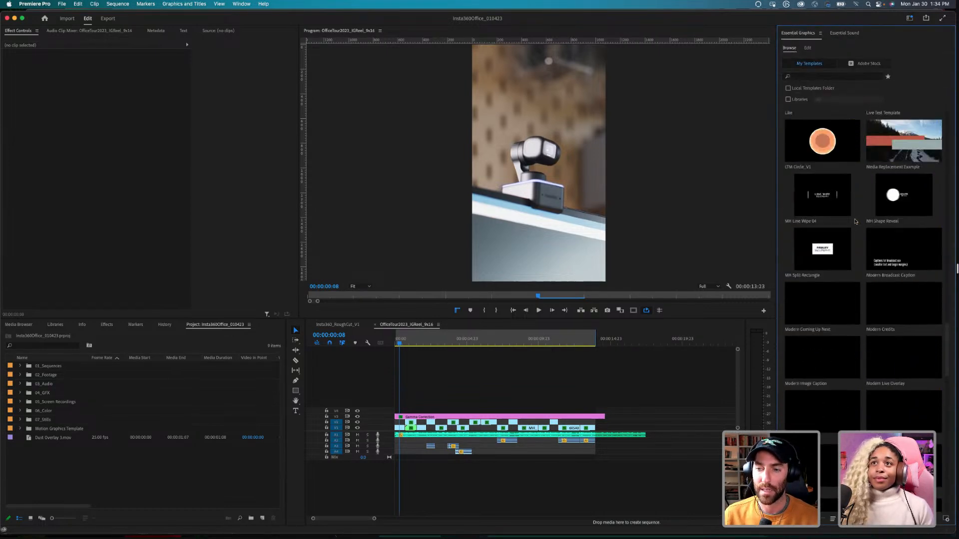
pyautogui.scroll(-2, 855, 221)
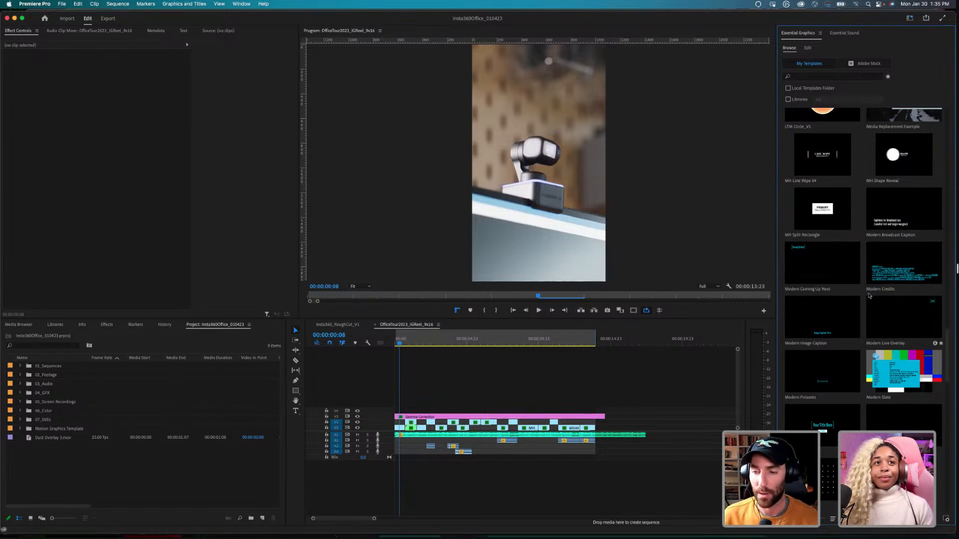
pyautogui.scroll(-5, 869, 309)
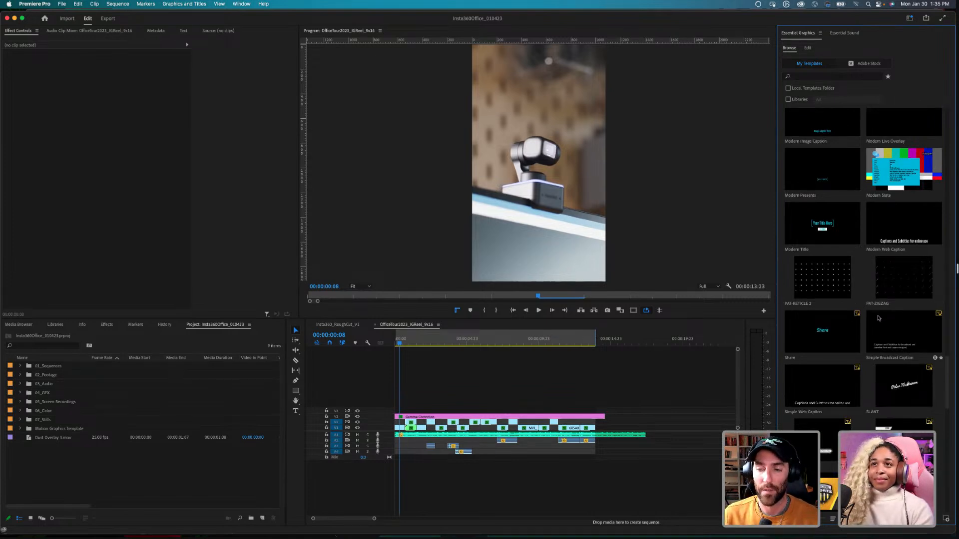
pyautogui.scroll(-2, 870, 303)
pyautogui.scroll(-1, 870, 305)
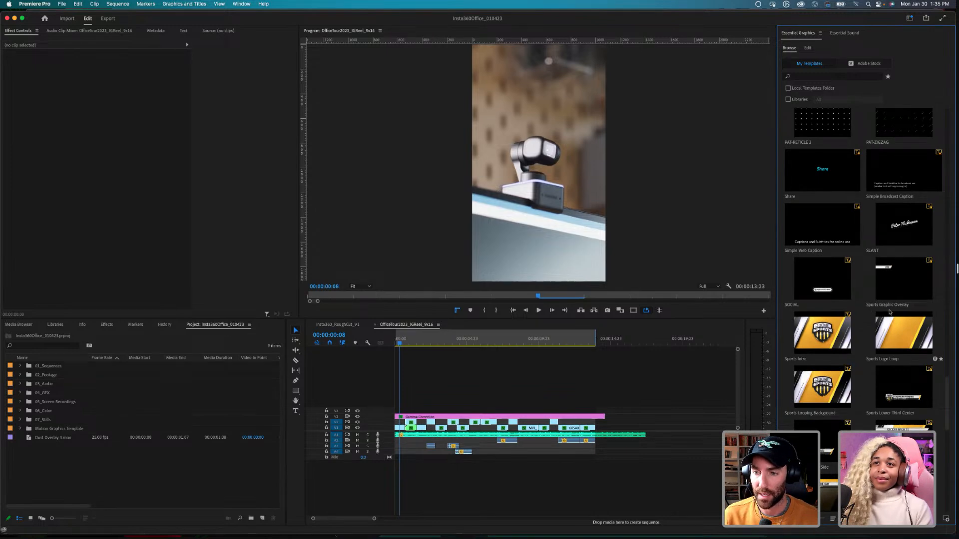
pyautogui.scroll(-2, 854, 342)
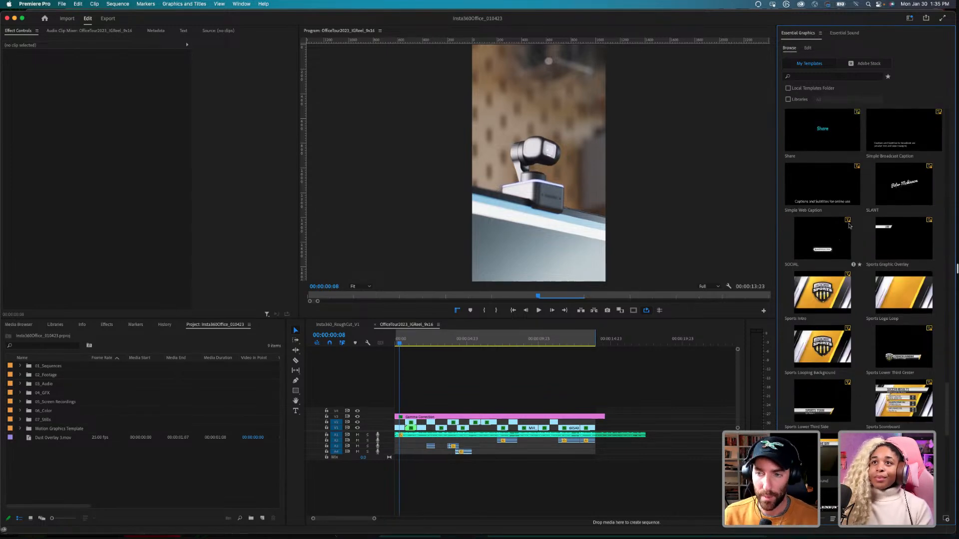
pyautogui.scroll(-2, 877, 256)
pyautogui.scroll(-4, 876, 256)
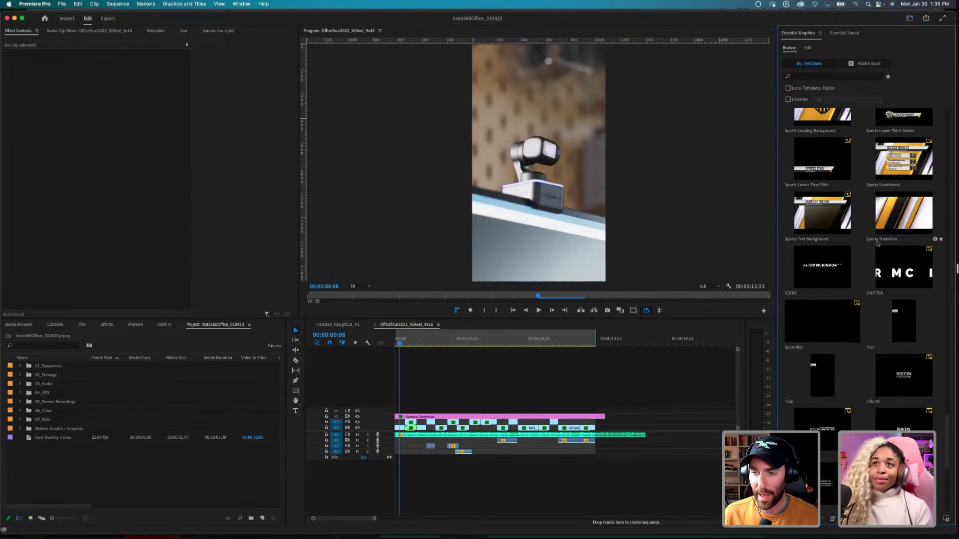
pyautogui.scroll(-5, 850, 320)
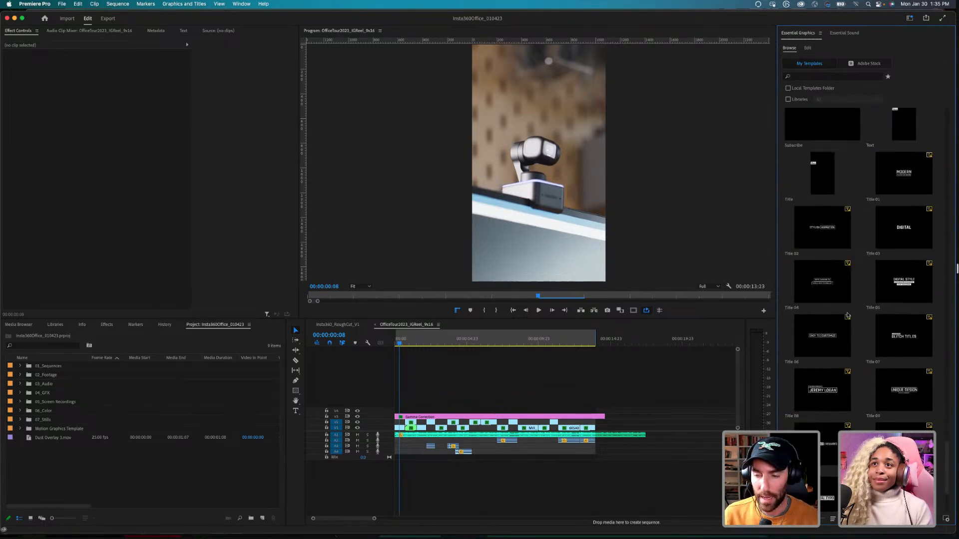
pyautogui.scroll(-1, 834, 370)
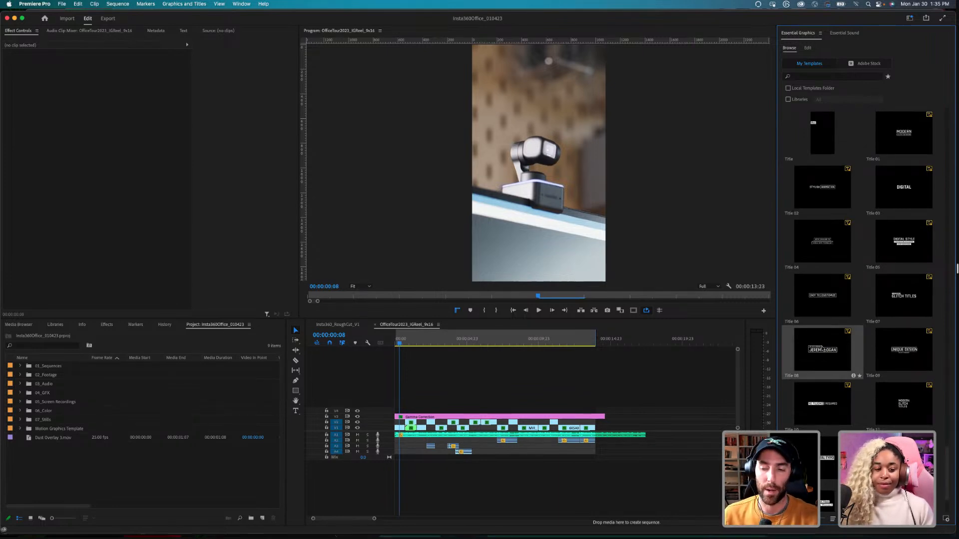
# Step: Save the Premiere Pro project with its sequence timeline active
pyautogui.click(546, 402)
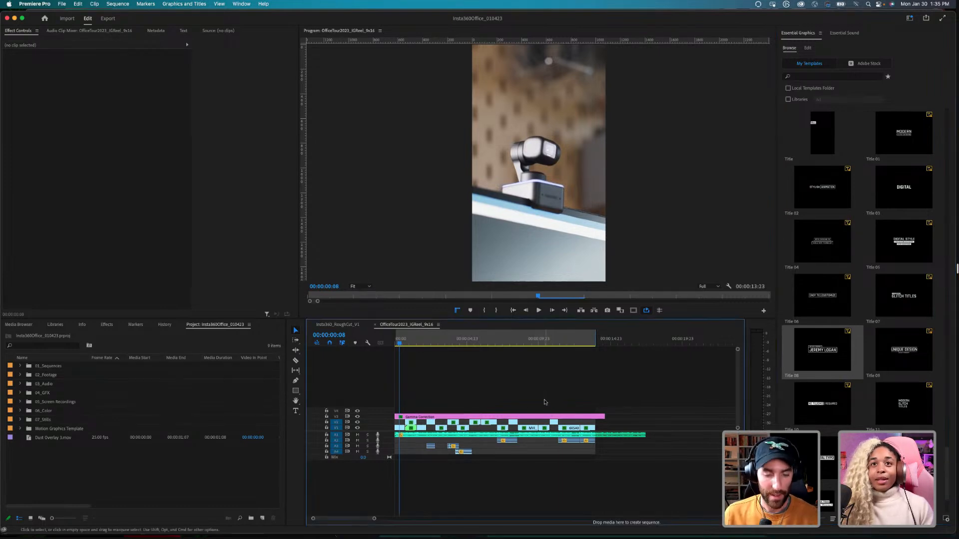
pyautogui.press('super+s')
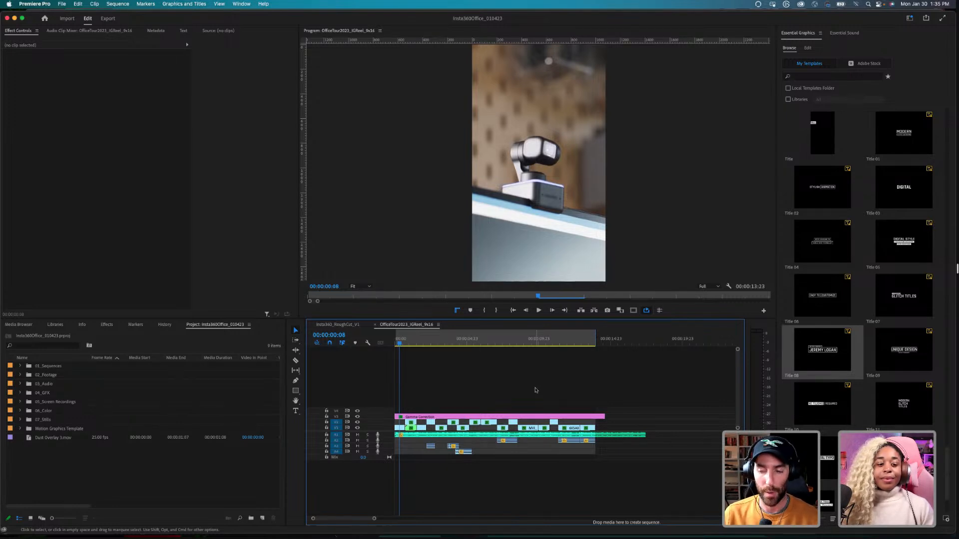
# Step: Switch to After Effects to view the media replacement composition, and return to Premiere Pro
pyautogui.click(556, 527)
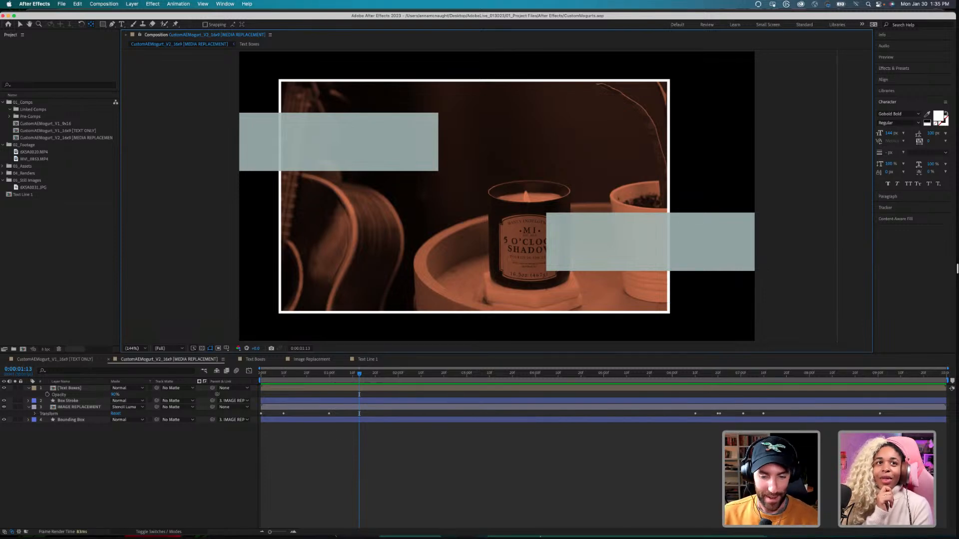
pyautogui.moveTo(540, 529)
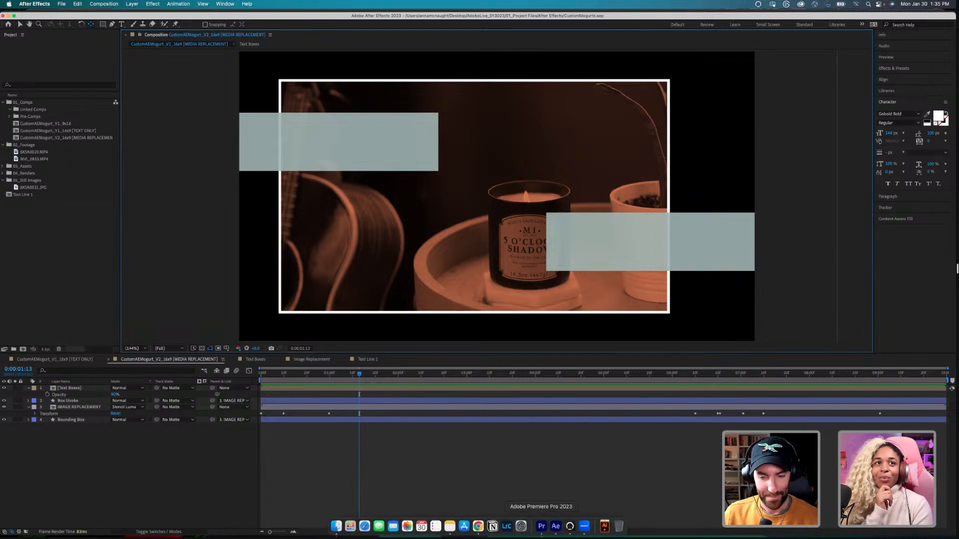
pyautogui.click(541, 527)
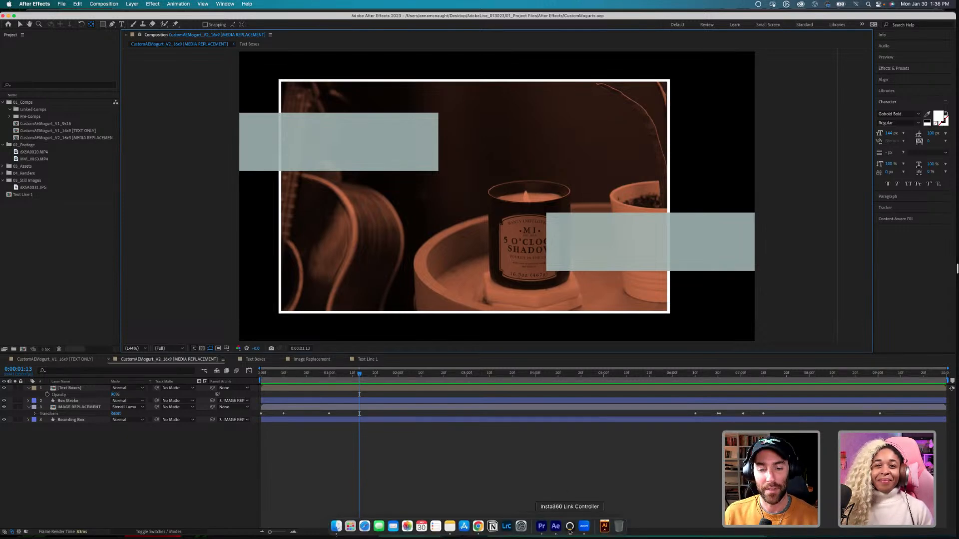
pyautogui.click(542, 527)
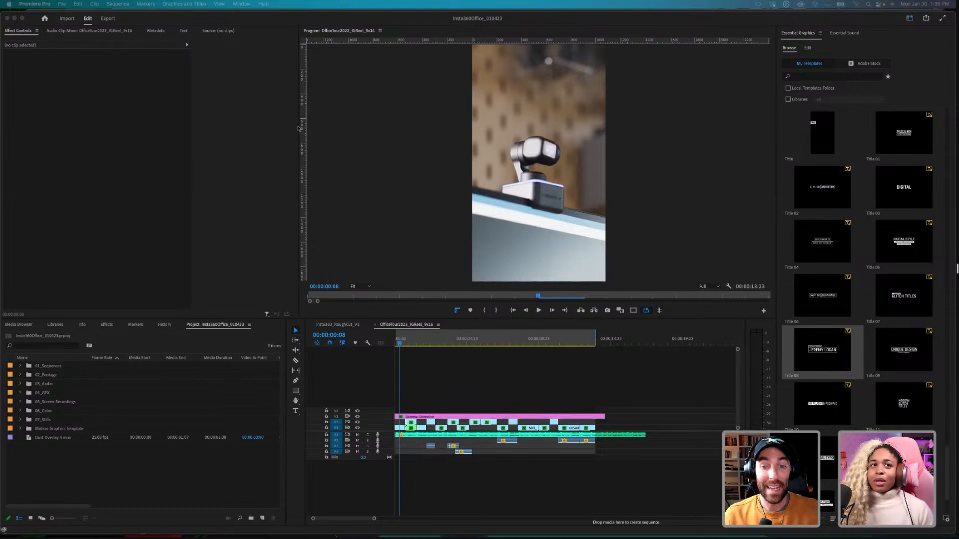
# Step: Bring up the Insta360 Link Controller to view the webcam feed, minimize it, and return to Premiere Pro
pyautogui.click(430, 326)
pyautogui.press('=')
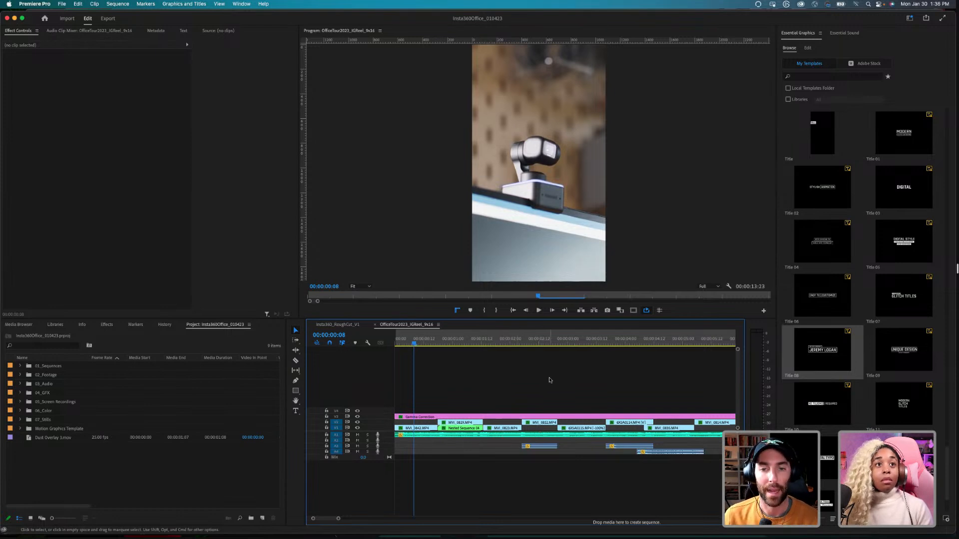
pyautogui.click(571, 531)
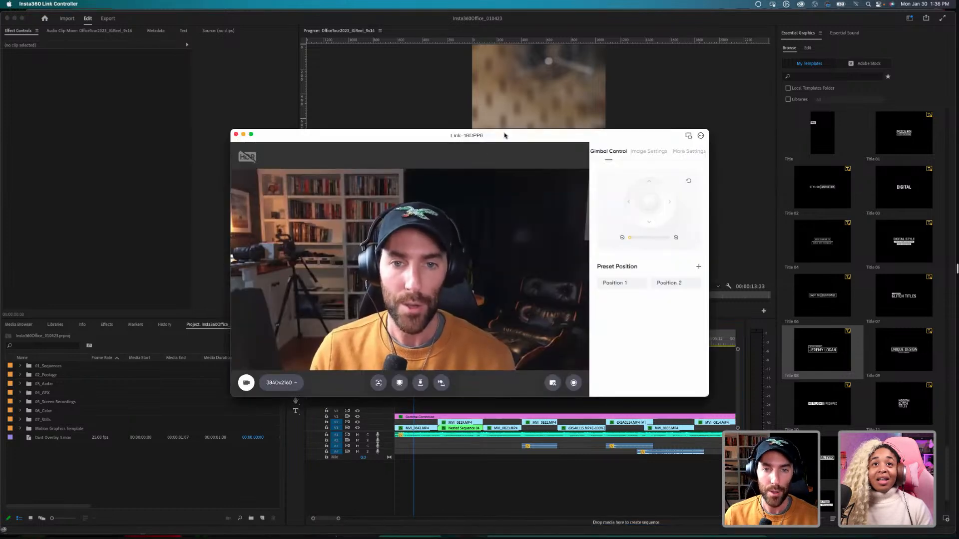
pyautogui.moveTo(504, 135); pyautogui.dragTo(514, 104)
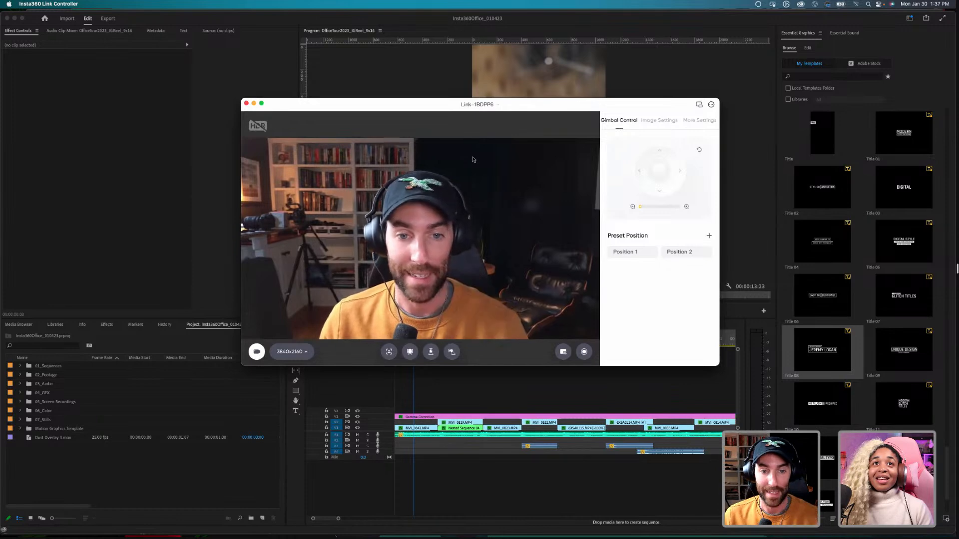
pyautogui.moveTo(412, 108); pyautogui.dragTo(416, 106)
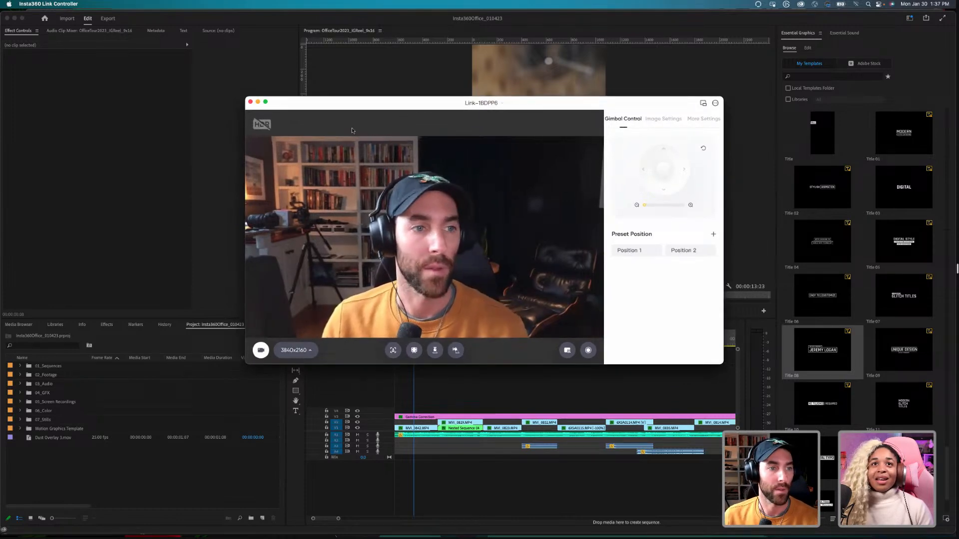
pyautogui.click(257, 102)
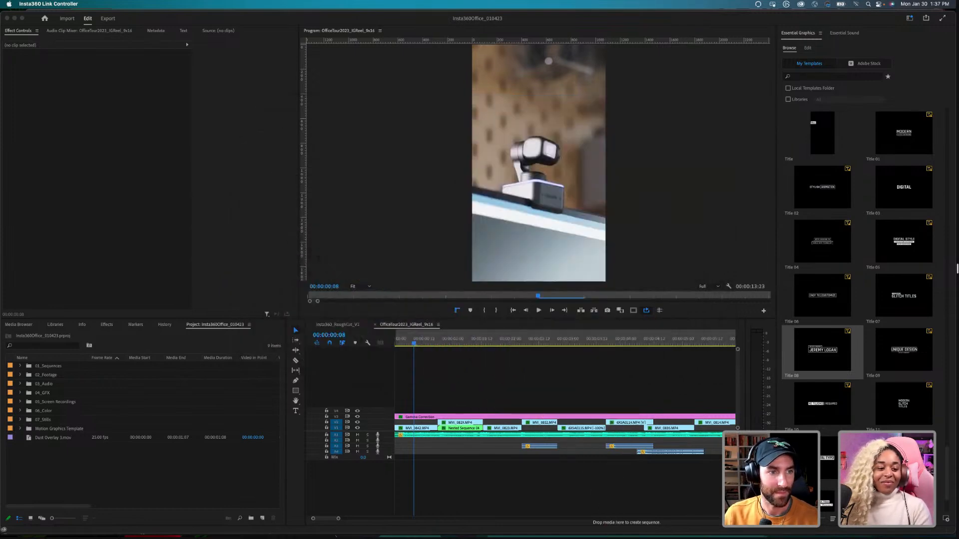
pyautogui.click(331, 18)
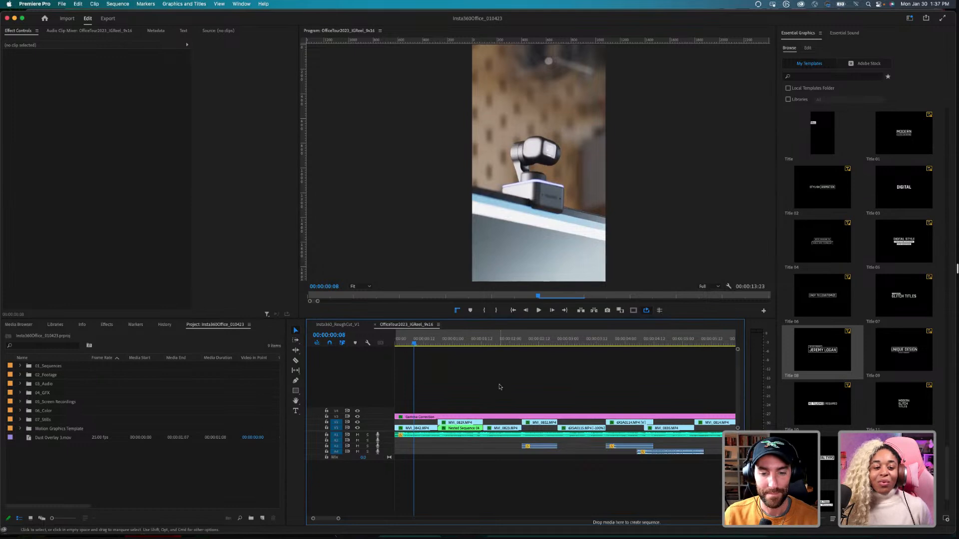
# Step: Return the playhead to the start of the OfficeTour2023_IGReel_9x16 sequence and expand the height of its tracks
pyautogui.press('-')
pyautogui.press('=')
pyautogui.press('-')
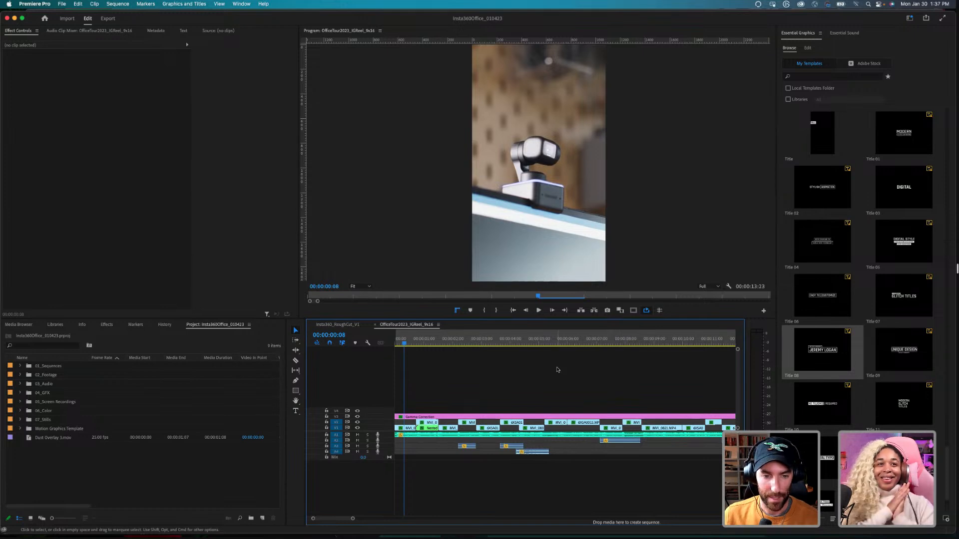
pyautogui.press('-')
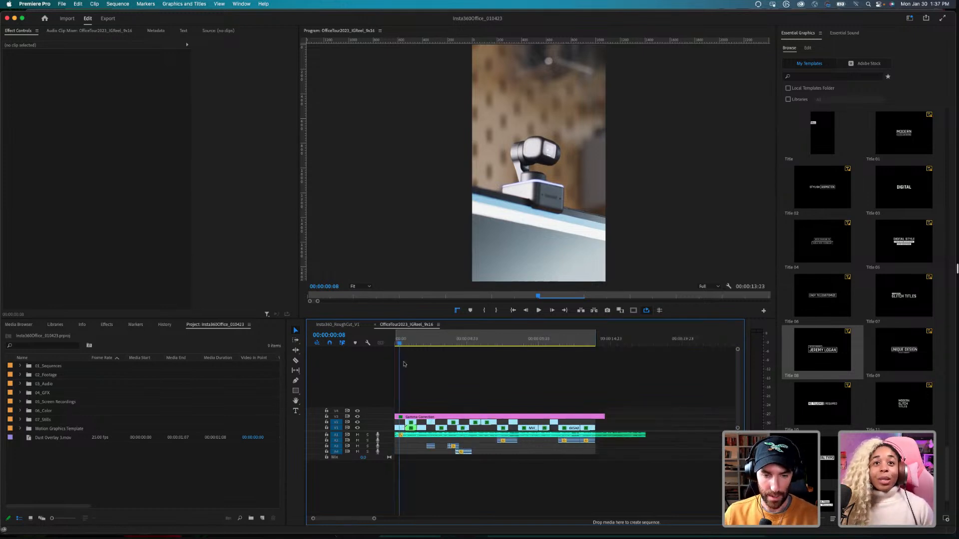
pyautogui.moveTo(404, 344); pyautogui.dragTo(395, 344)
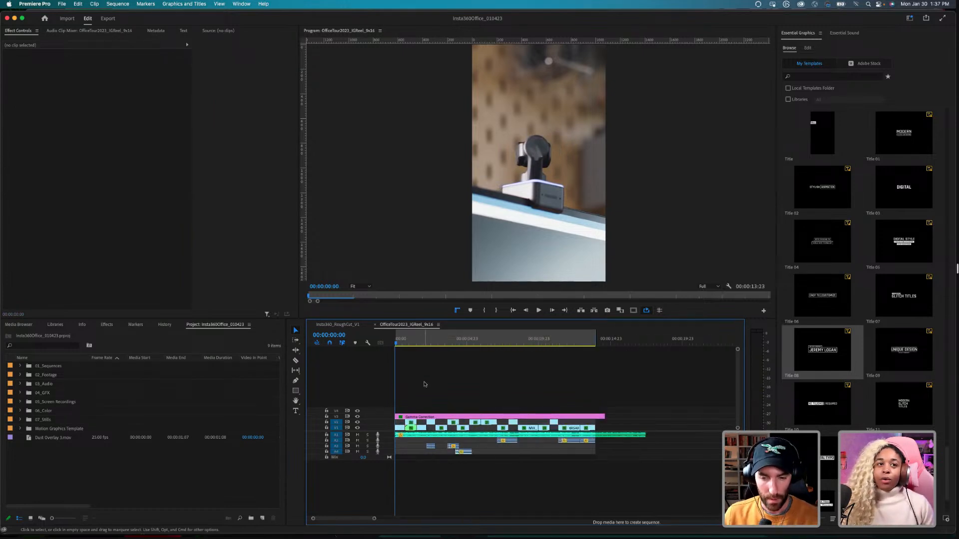
pyautogui.press('\\')
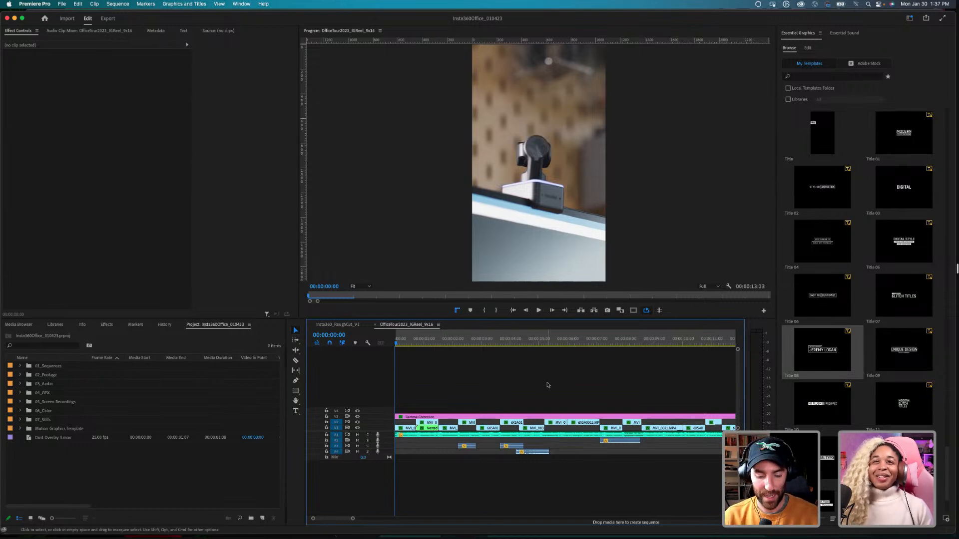
pyautogui.press('-')
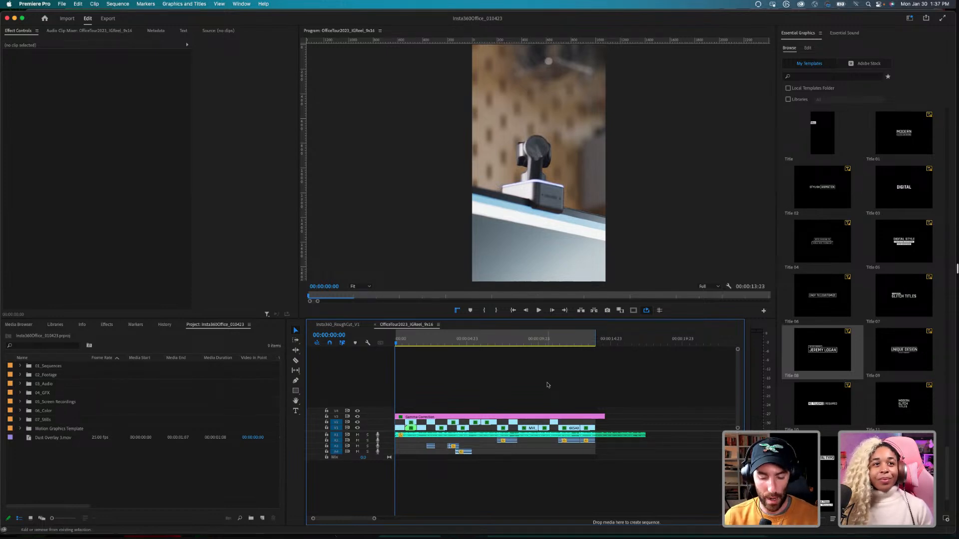
pyautogui.hotkey('shift', '=')
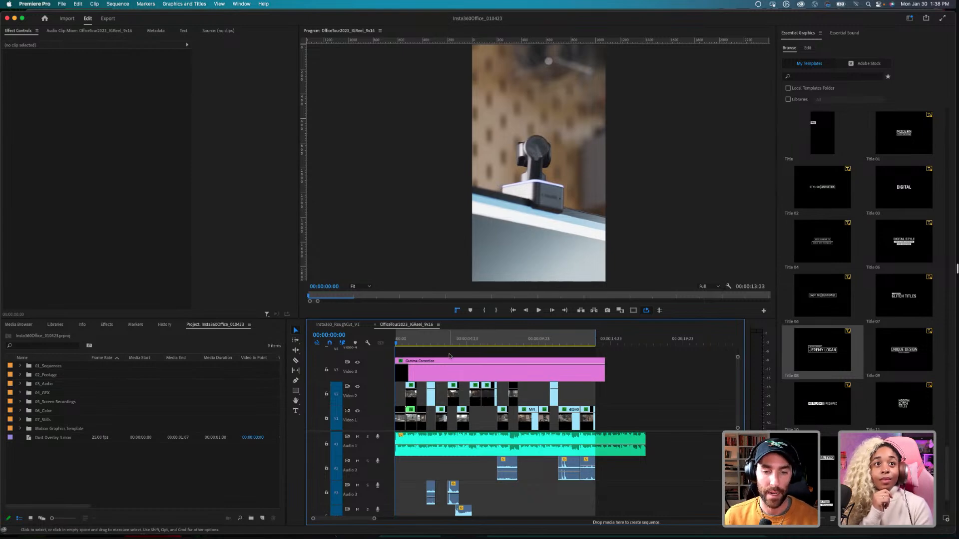
pyautogui.press('=')
# Step: Open the Insta360_RoughCut_V1 sequence and view the whole length of its edit
pyautogui.click(337, 324)
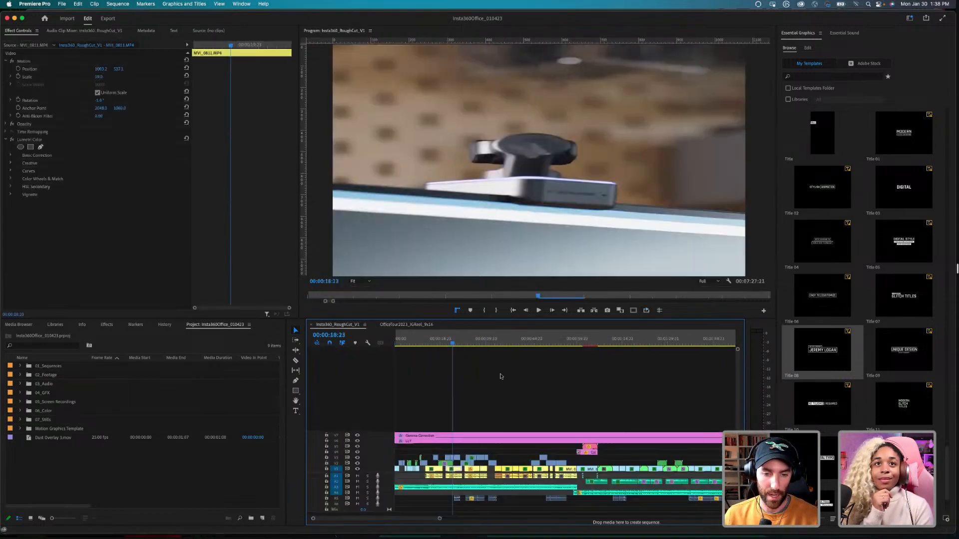
pyautogui.click(533, 388)
pyautogui.press('-')
pyautogui.press('-')
pyautogui.press('-')
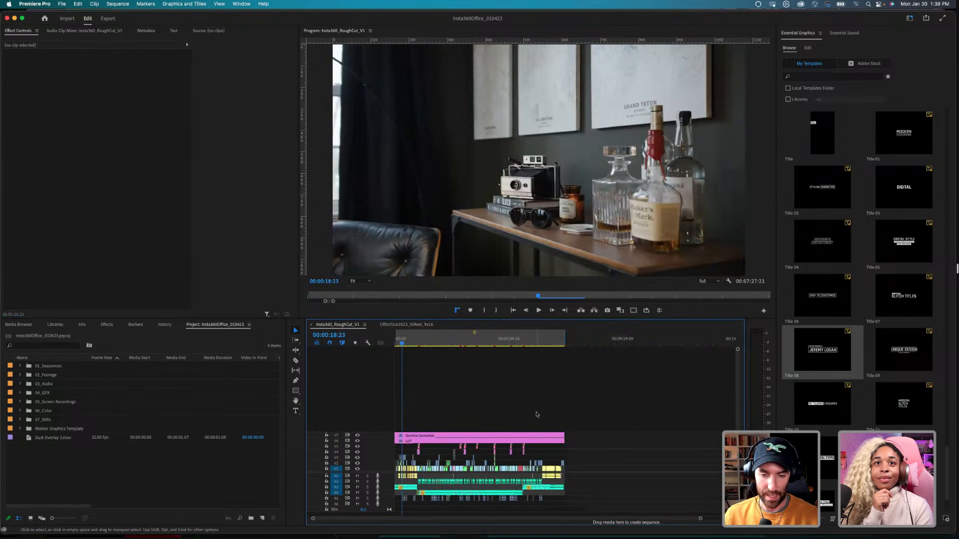
# Step: Expand the rough cut's track heights and examine how its clips are layered and color-coded
pyautogui.hotkey('shift', '=')
pyautogui.press('=')
pyautogui.press('=')
pyautogui.press('=')
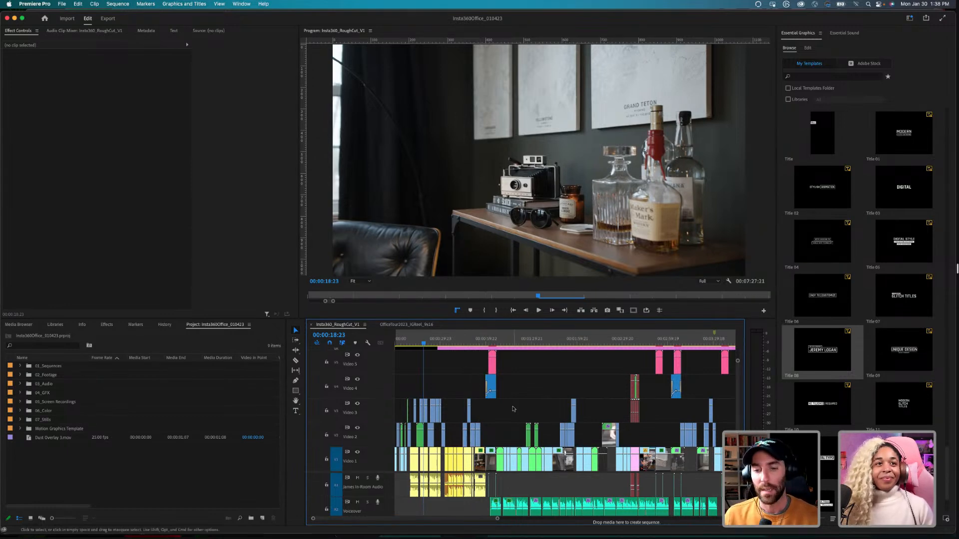
pyautogui.click(527, 393)
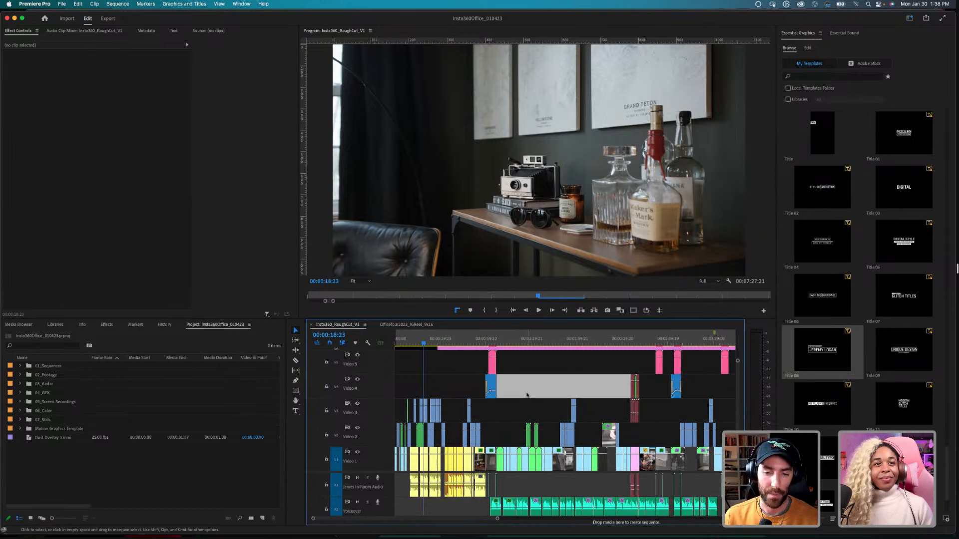
pyautogui.press('-')
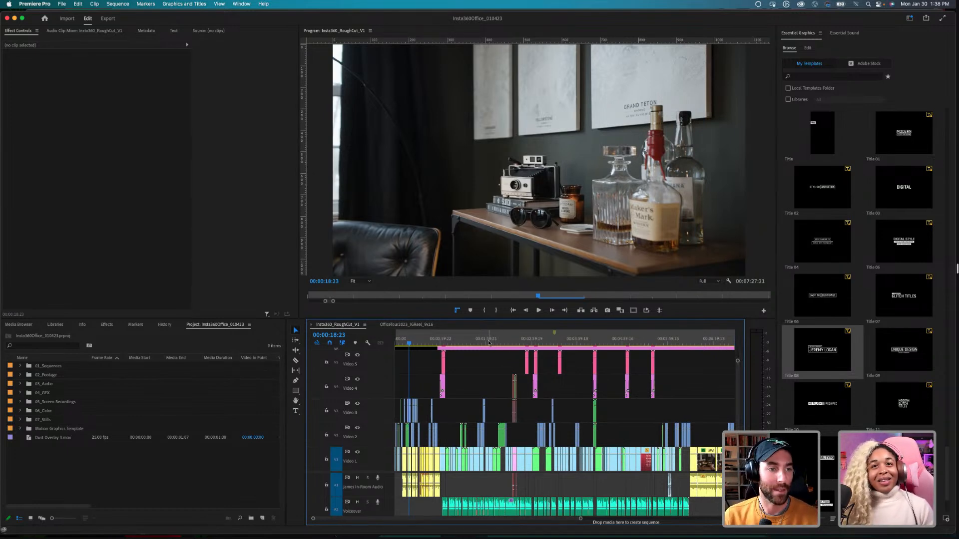
# Step: Return to the OfficeTour2023_IGReel_9x16 sequence and collapse its tracks to minimum height
pyautogui.click(409, 325)
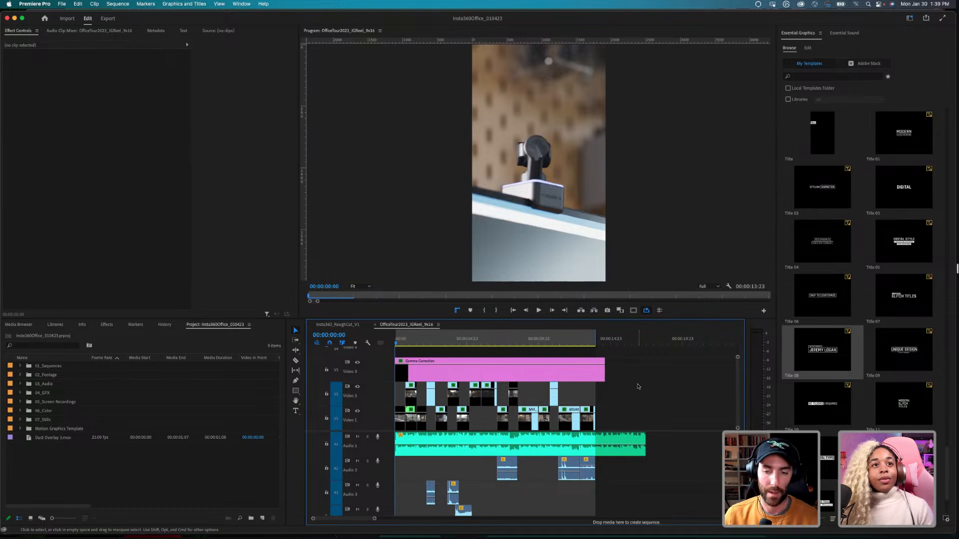
pyautogui.hotkey('shift', '-')
pyautogui.press('-')
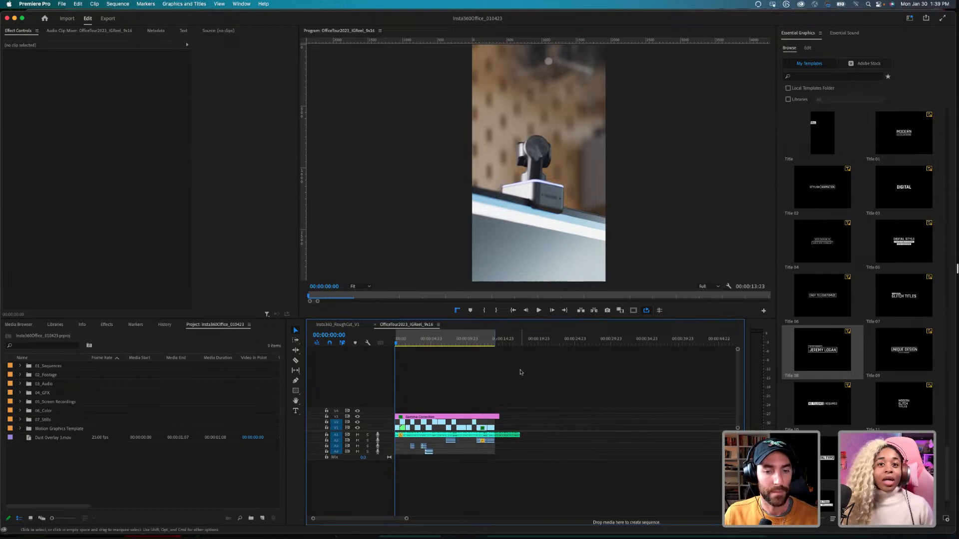
# Step: Play the vertical reel from its start in a maximized Program Monitor, and restore the layout
pyautogui.click(395, 223)
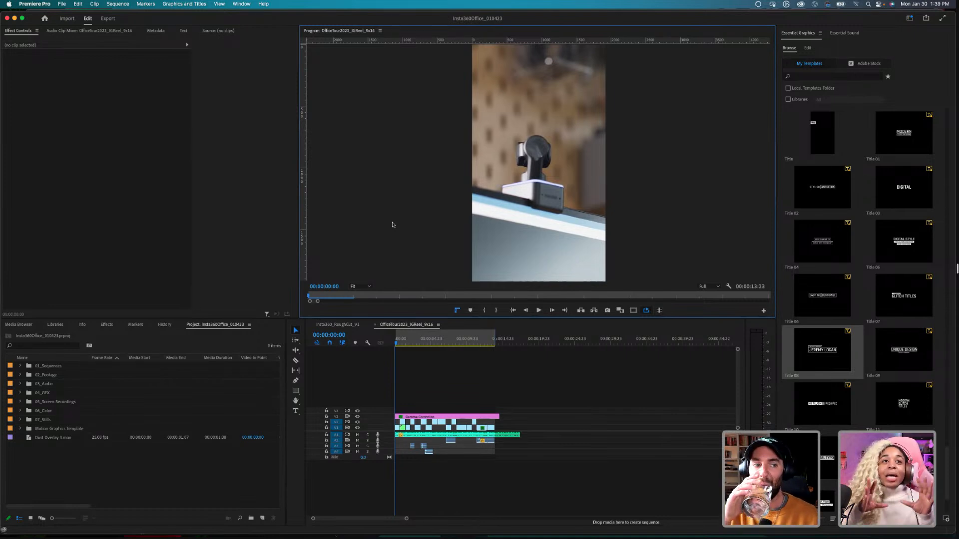
pyautogui.click(441, 390)
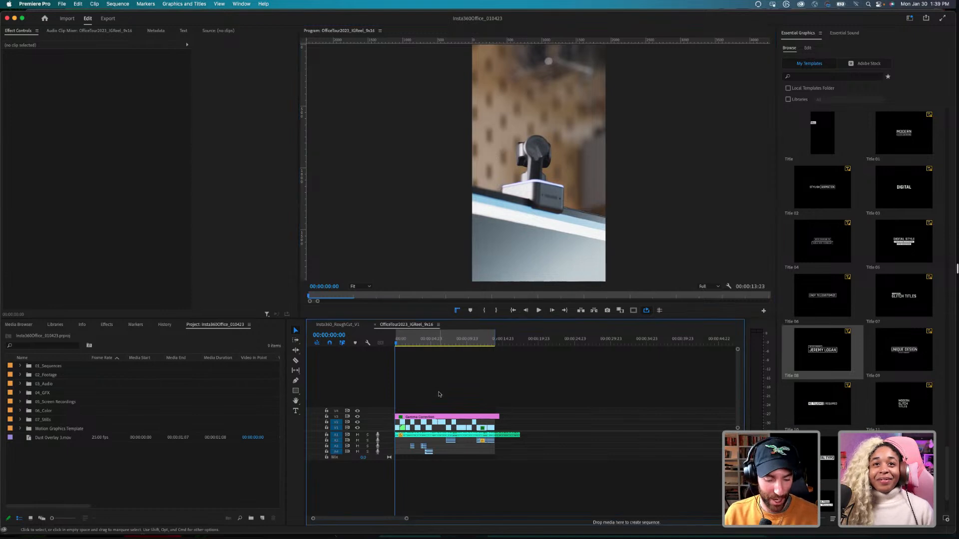
pyautogui.click(390, 237)
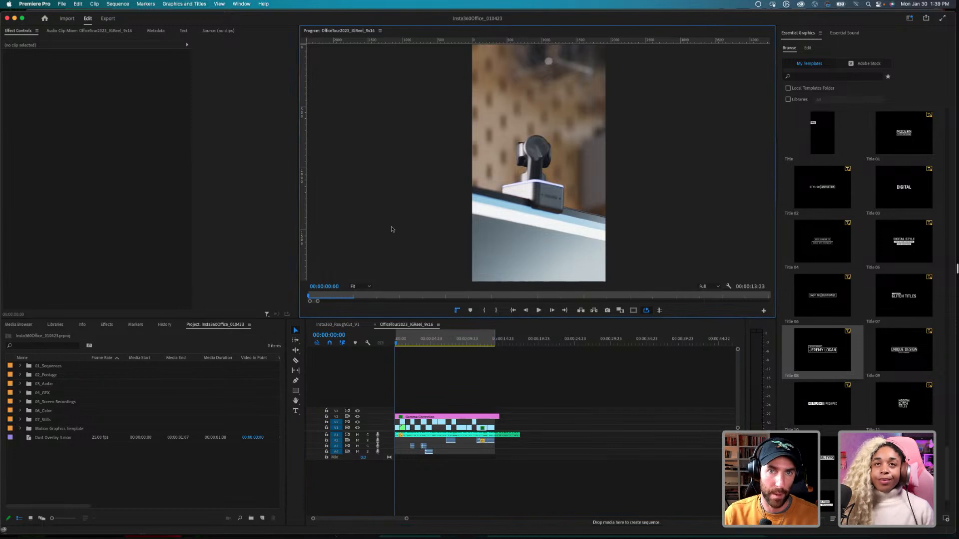
pyautogui.press('`')
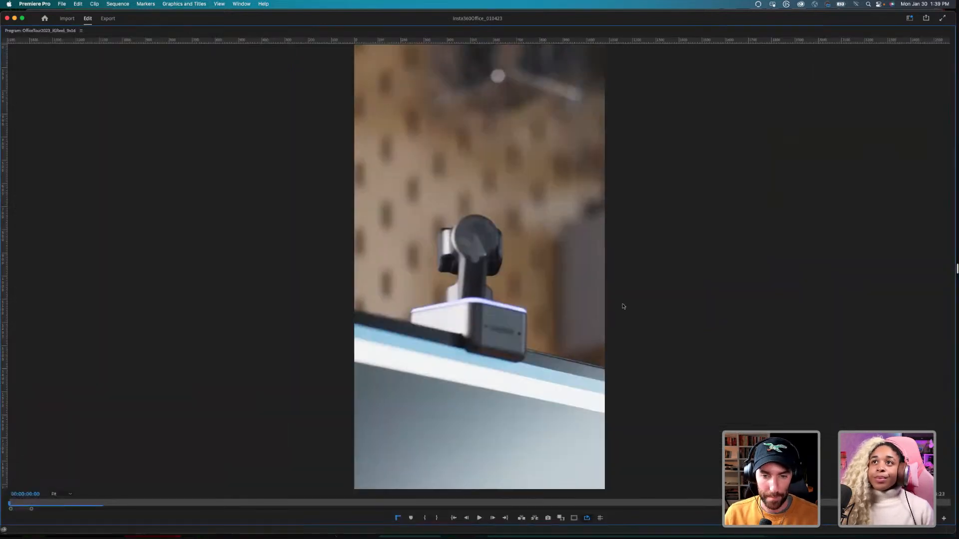
pyautogui.press('space')
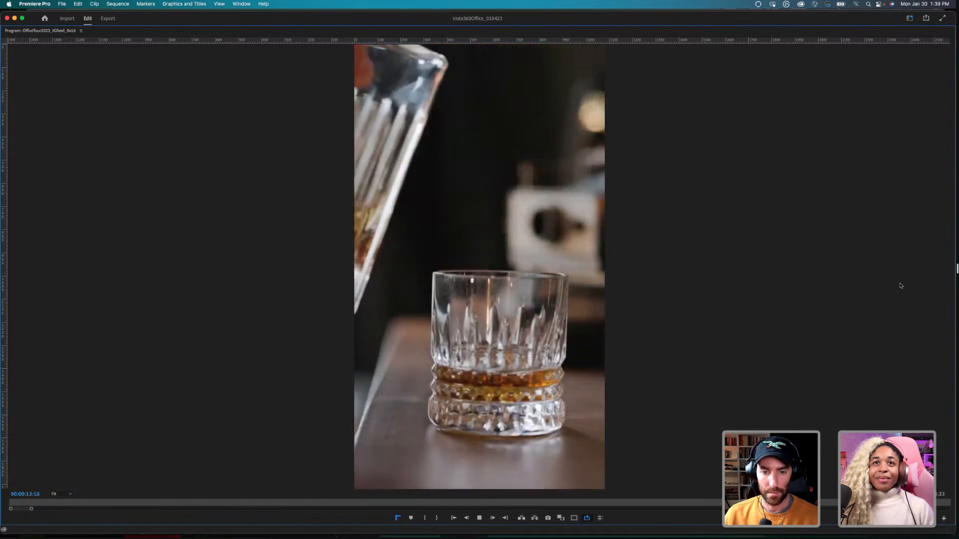
pyautogui.press('space')
pyautogui.press('`')
# Step: Park the playhead at 00:00:12:11 and look up Loop Playback in the Program Monitor's Button Editor without changing the layout
pyautogui.click(485, 340)
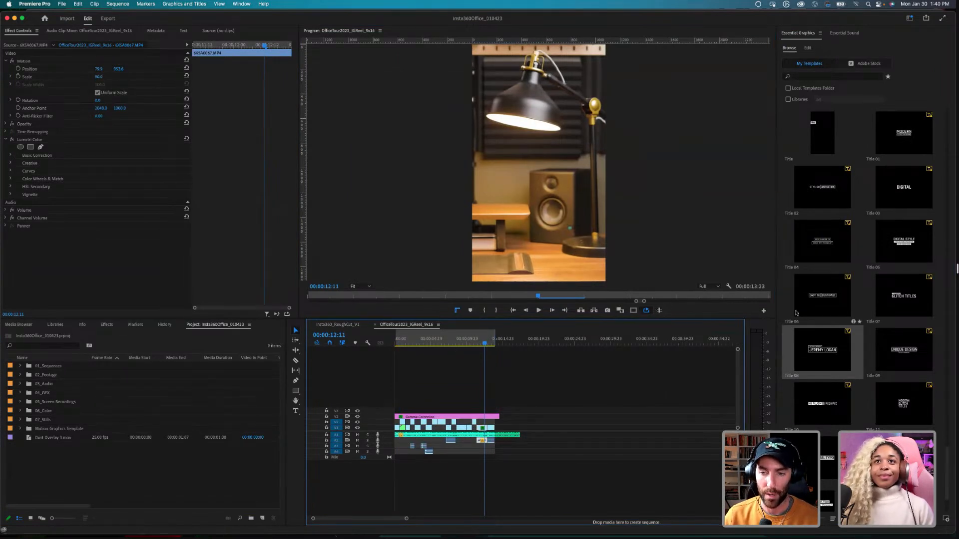
pyautogui.click(763, 310)
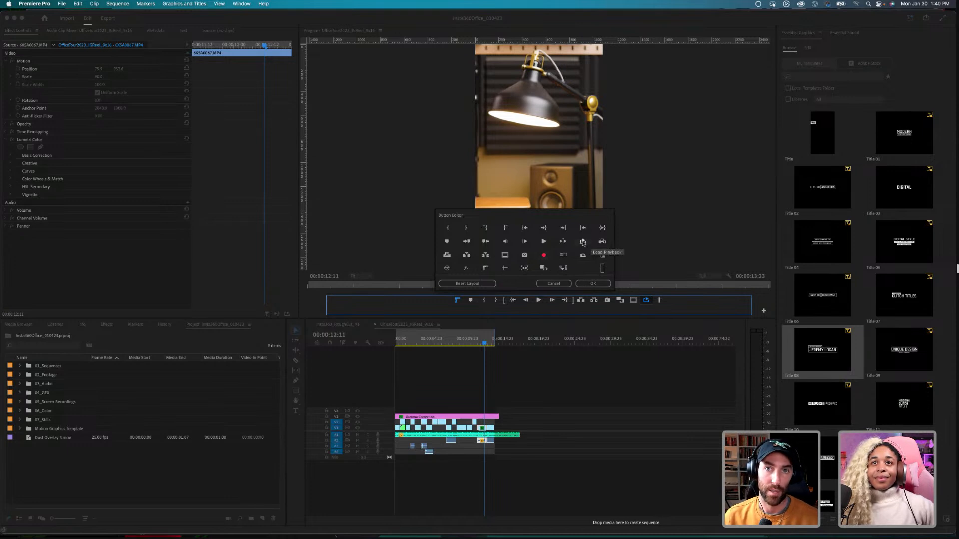
pyautogui.click(554, 283)
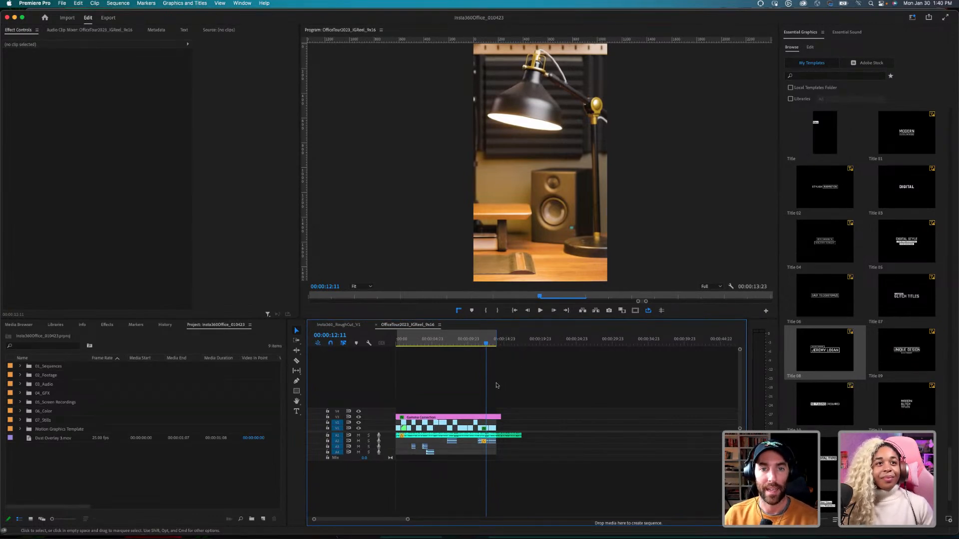
# Step: Move the reel's playhead to 00:00:07:14 to view the writing shot
pyautogui.press('-')
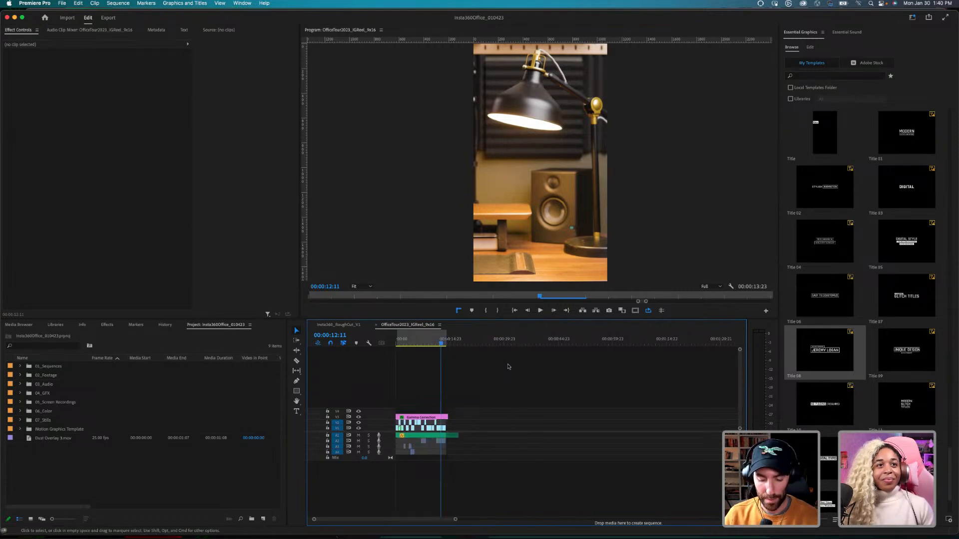
pyautogui.click(424, 342)
pyautogui.click(483, 379)
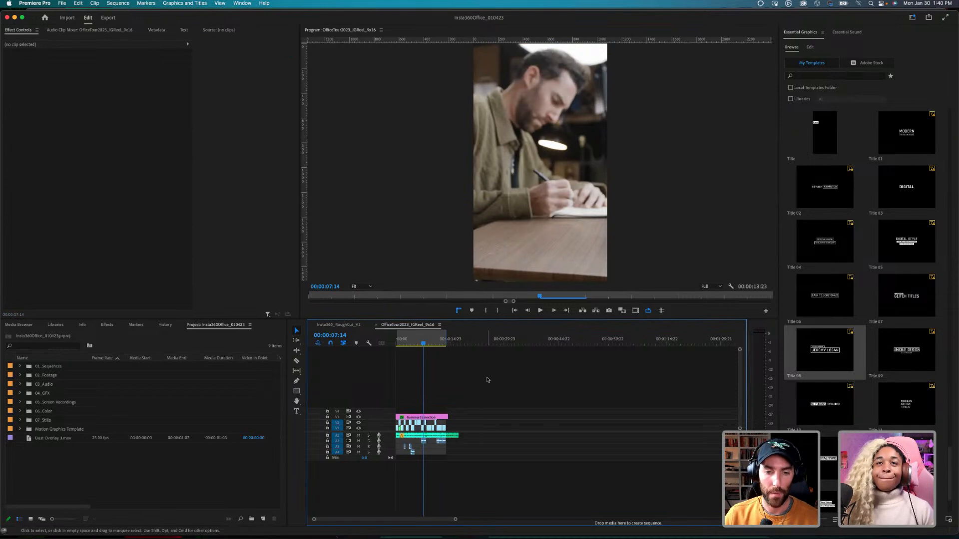
pyautogui.press('=')
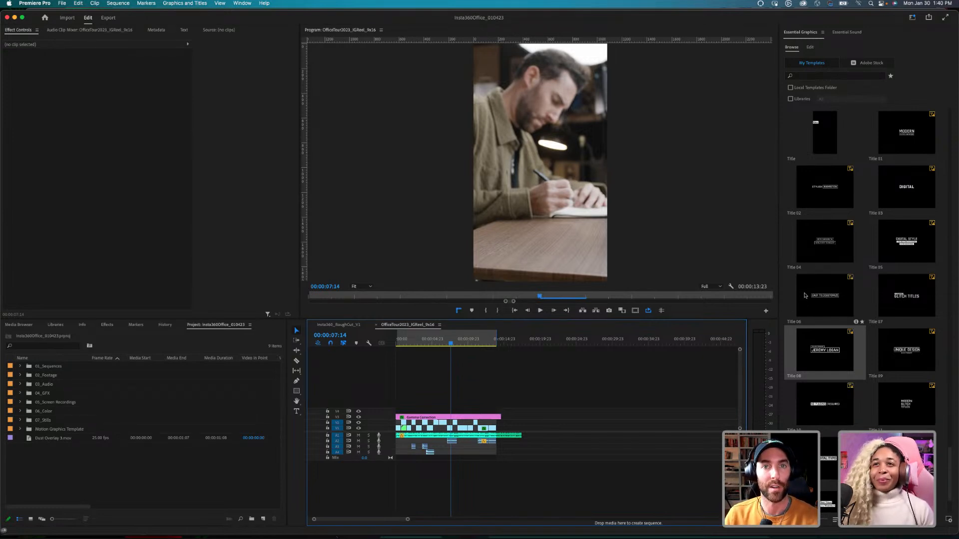
# Step: Find the Bold Title template and place it at the start of the reel on the track above Gamma Correction
pyautogui.scroll(5, 805, 300)
pyautogui.scroll(10, 806, 296)
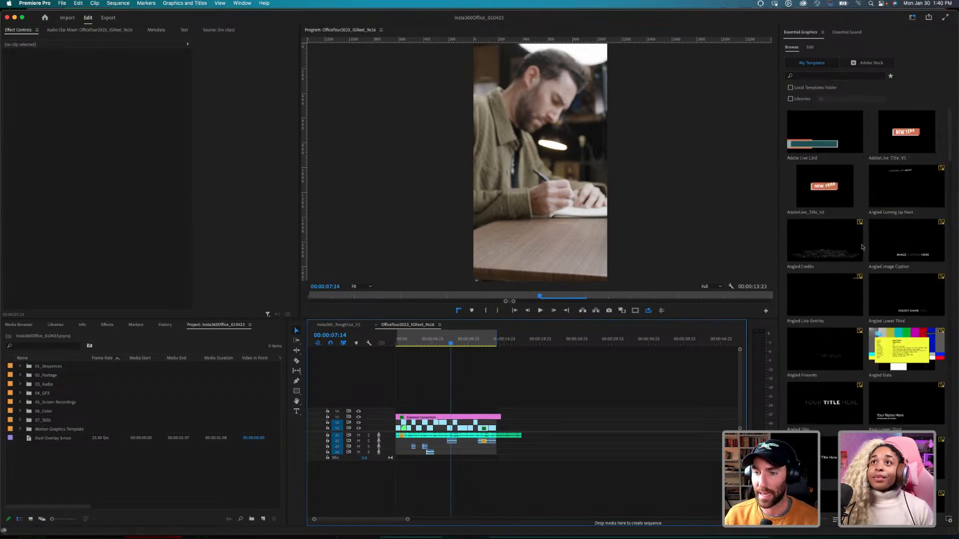
pyautogui.scroll(-2, 859, 270)
pyautogui.scroll(-5, 858, 350)
pyautogui.scroll(-1, 865, 428)
pyautogui.click(903, 372)
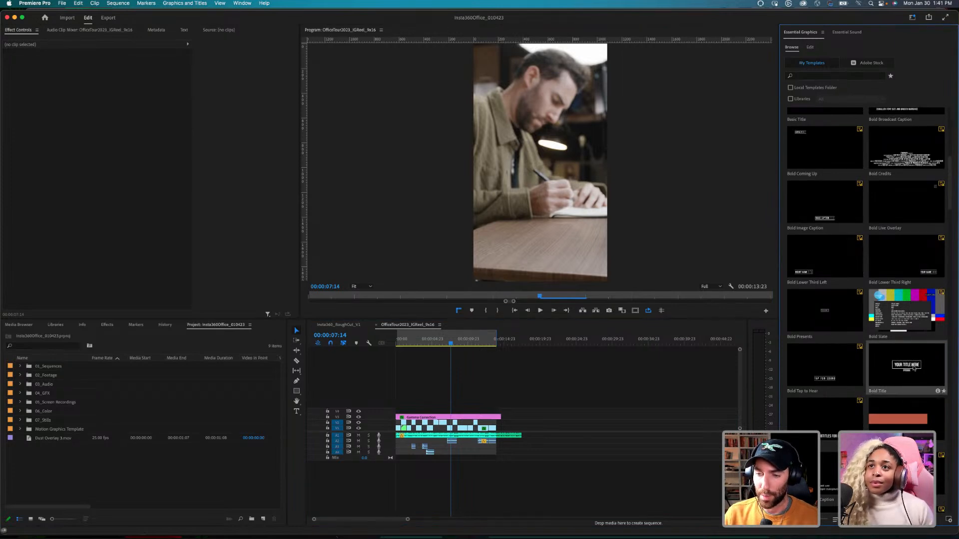
pyautogui.moveTo(905, 371); pyautogui.dragTo(384, 416)
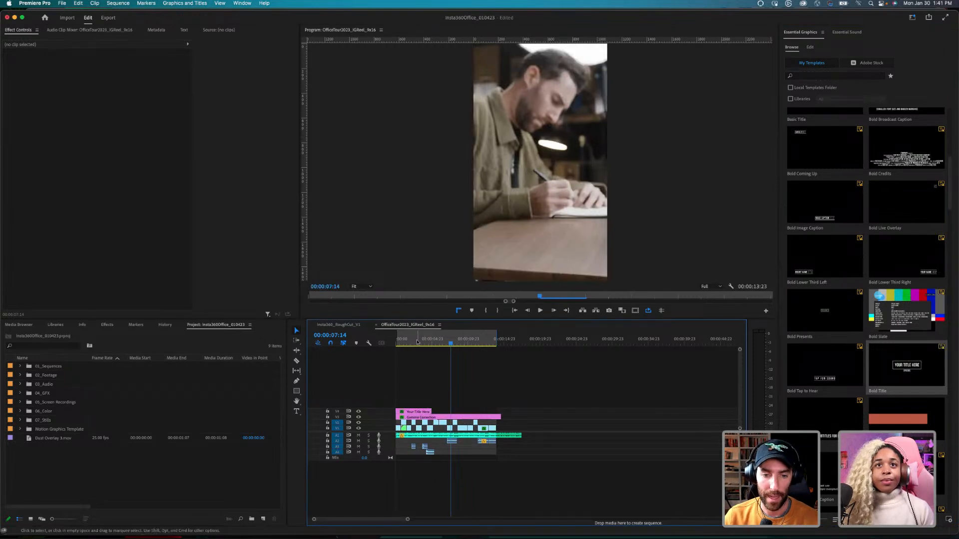
# Step: Preview the placed title's opening animation over the first clips of the reel
pyautogui.click(463, 367)
pyautogui.press('\\')
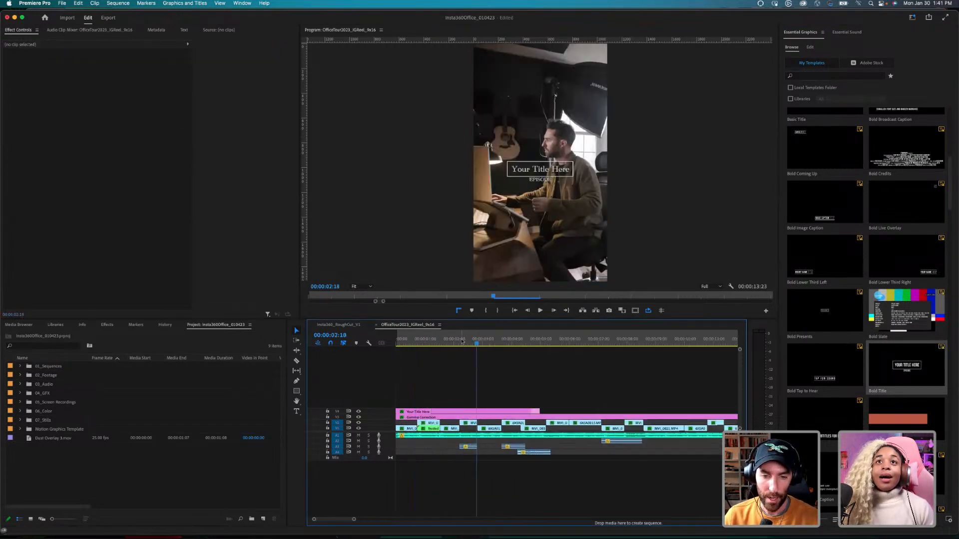
pyautogui.click(405, 341)
pyautogui.press('space')
pyautogui.click(404, 341)
pyautogui.press('=')
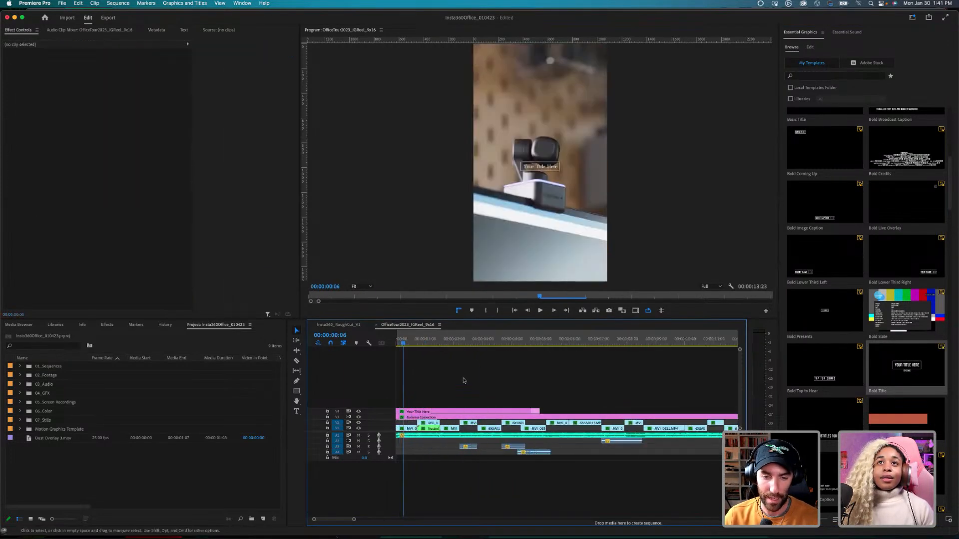
# Step: Select the Bold Title graphic in the reel and examine its text, Gaussian Blur and shape layers in Essential Graphics
pyautogui.click(443, 412)
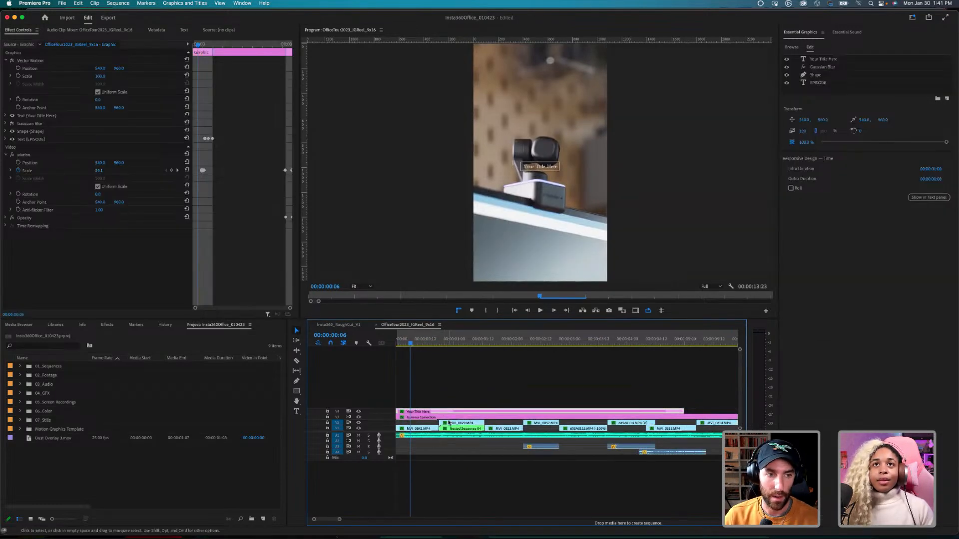
pyautogui.click(445, 388)
pyautogui.click(438, 412)
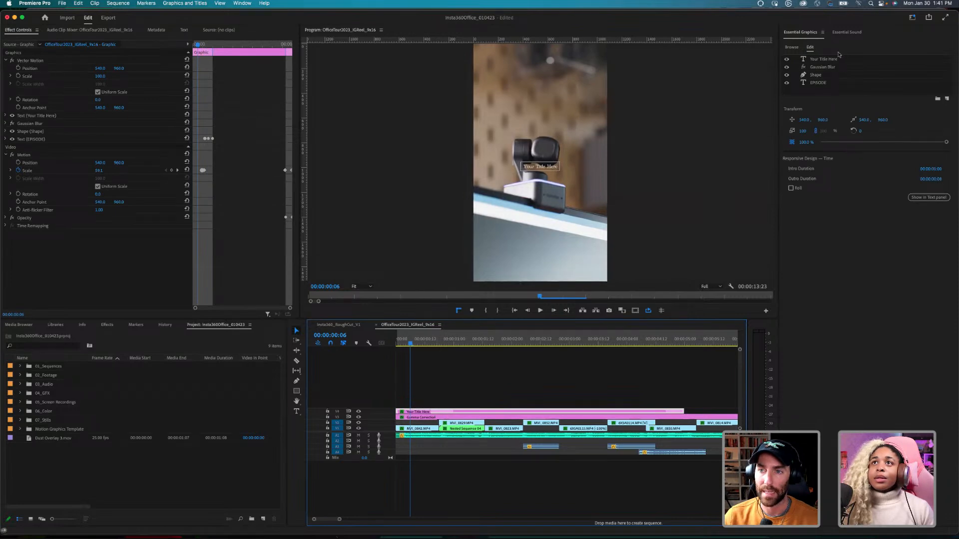
pyautogui.click(832, 59)
pyautogui.click(827, 68)
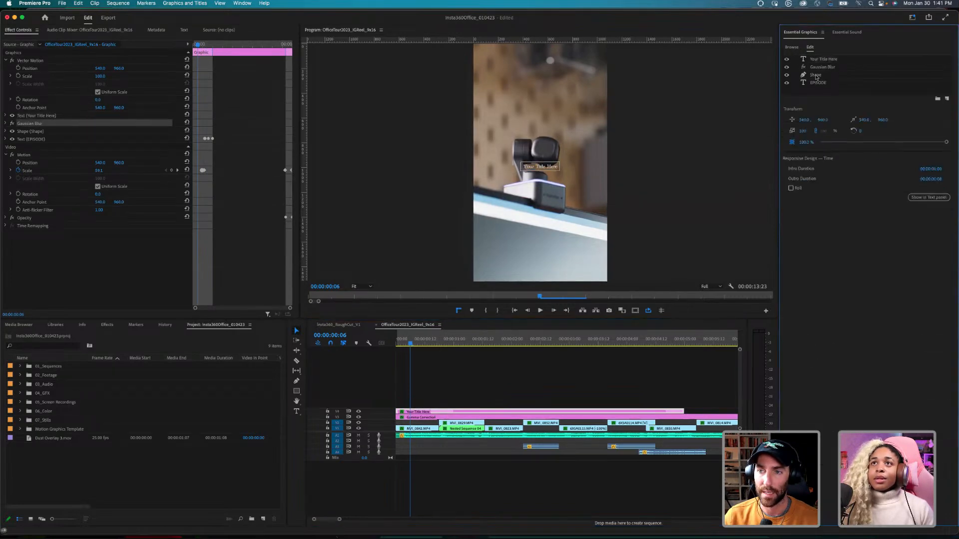
pyautogui.click(465, 420)
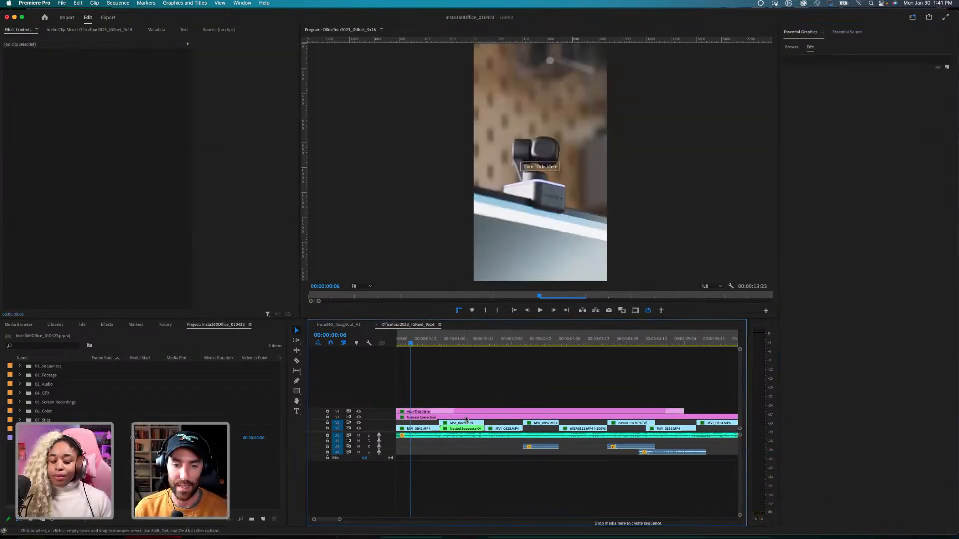
pyautogui.click(464, 412)
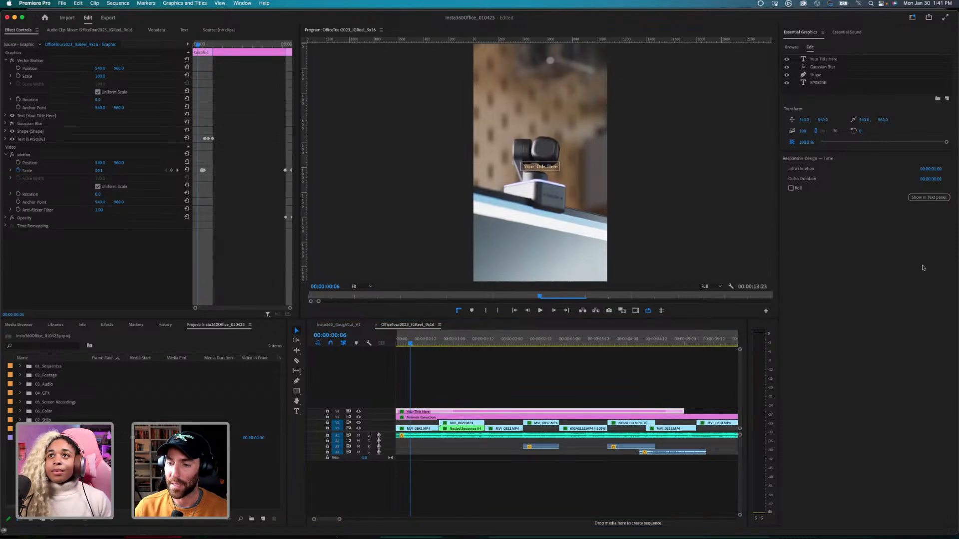
# Step: Park the playhead at 00:00:01:04 and replace the title's "Your Title Here" placeholder with NEW STUDIO
pyautogui.click(185, 20)
pyautogui.click(464, 344)
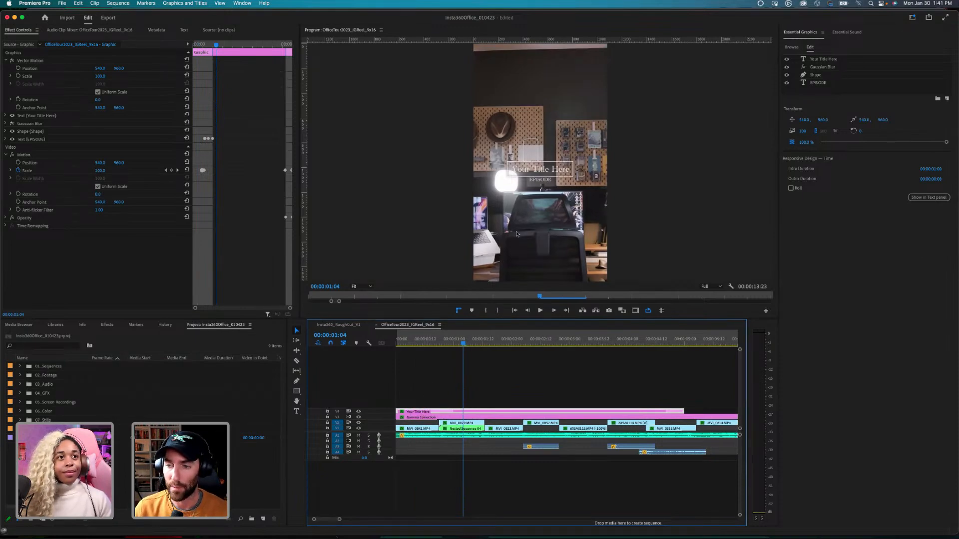
pyautogui.click(534, 381)
pyautogui.click(541, 160)
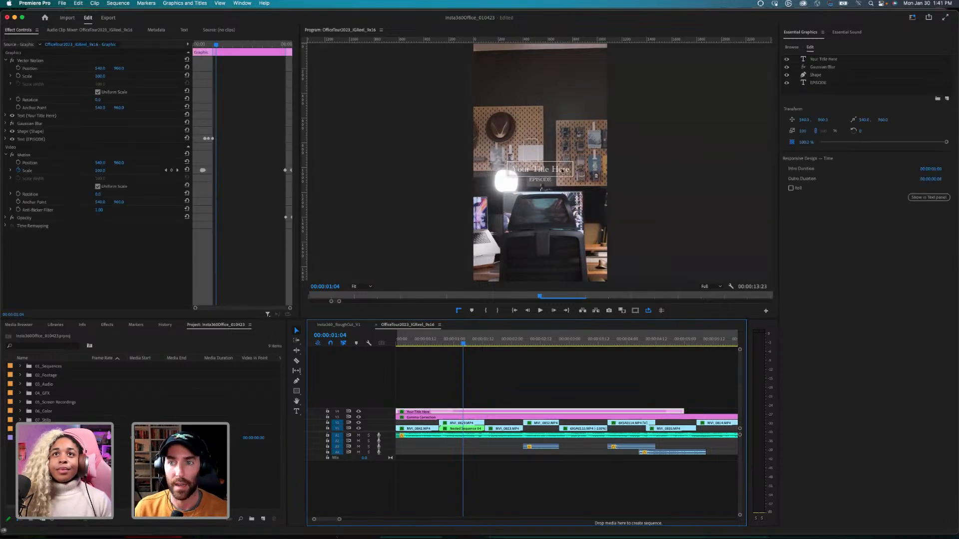
pyautogui.click(824, 59)
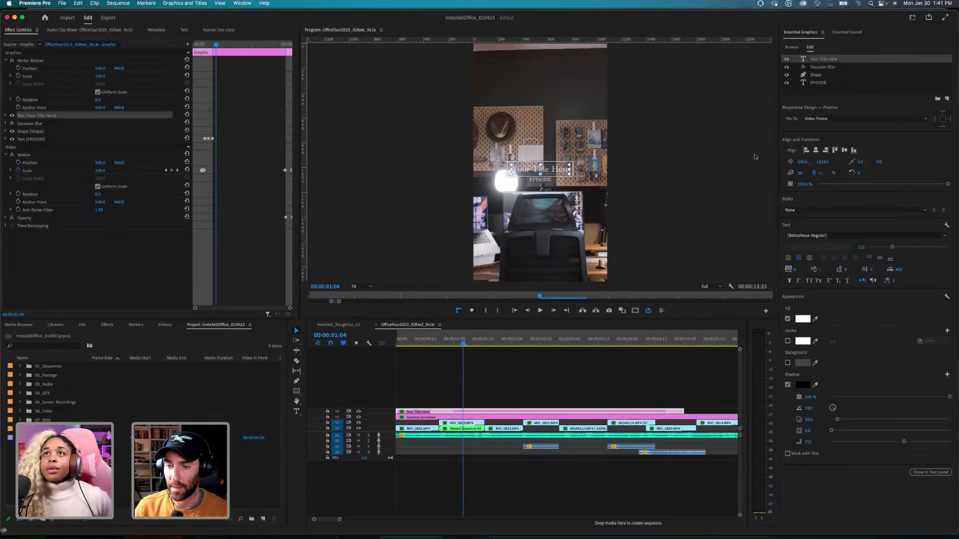
pyautogui.doubleClick(537, 171)
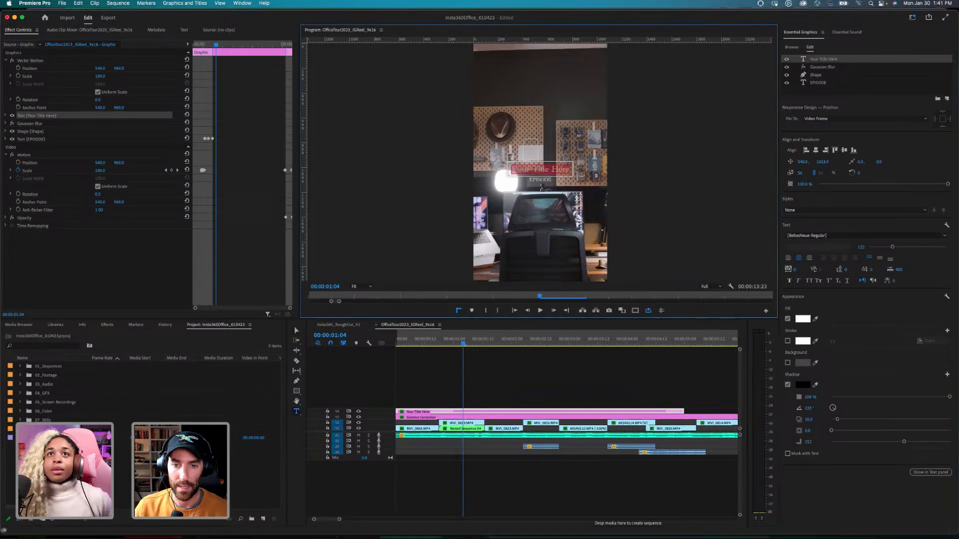
pyautogui.write('NEW STUDIO')
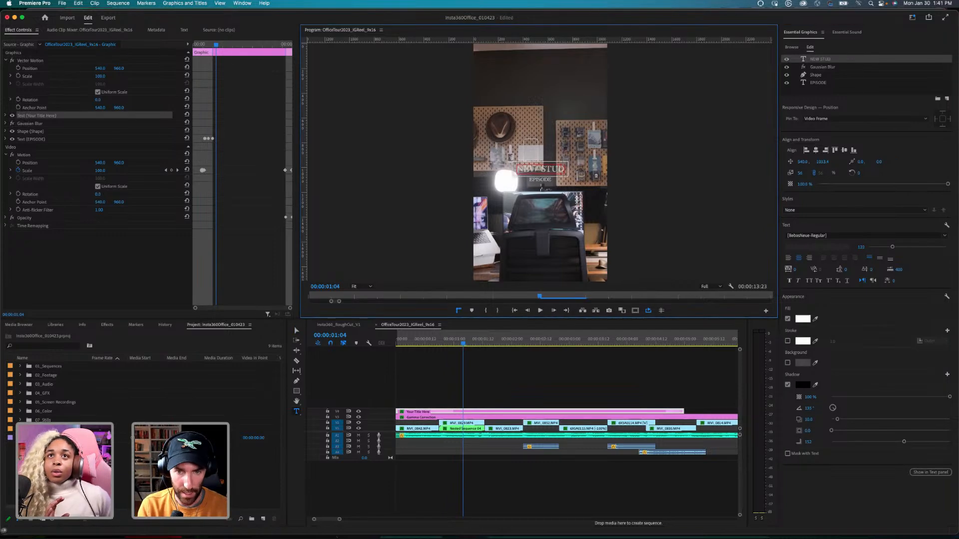
pyautogui.click(504, 400)
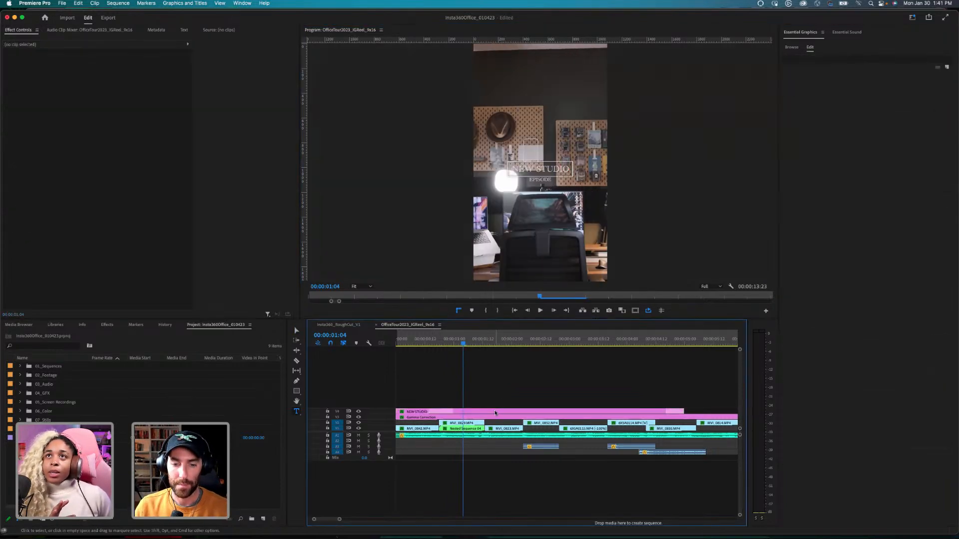
# Step: Check the NEW STUDIO text layer's properties, visibility toggle and direct editing in the frame, keeping its text and position
pyautogui.click(496, 413)
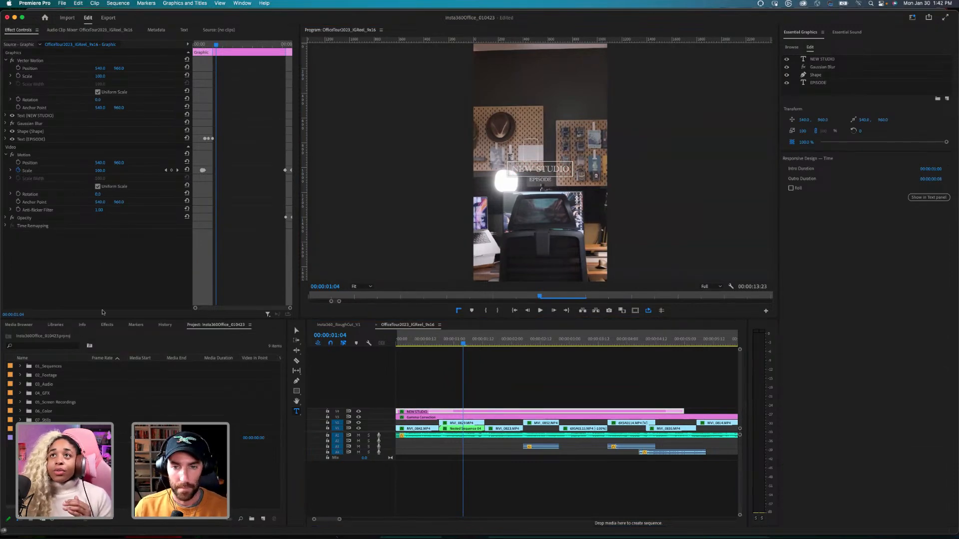
pyautogui.click(517, 379)
pyautogui.click(461, 412)
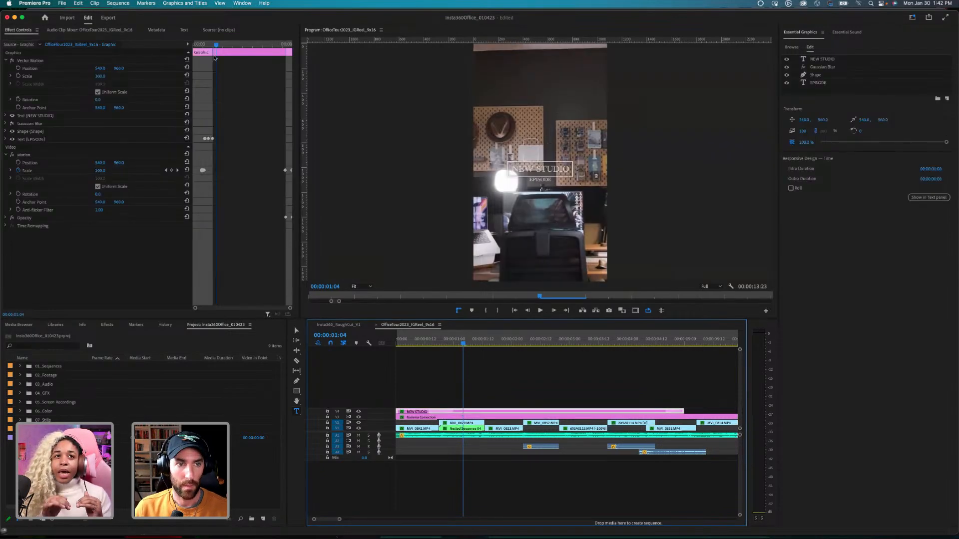
pyautogui.click(296, 330)
pyautogui.click(551, 170)
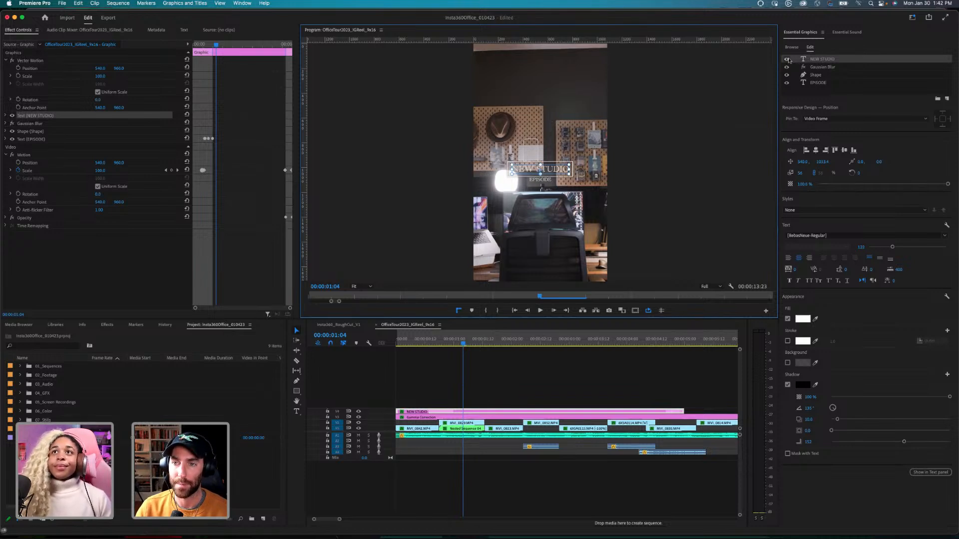
pyautogui.click(787, 60)
pyautogui.click(786, 59)
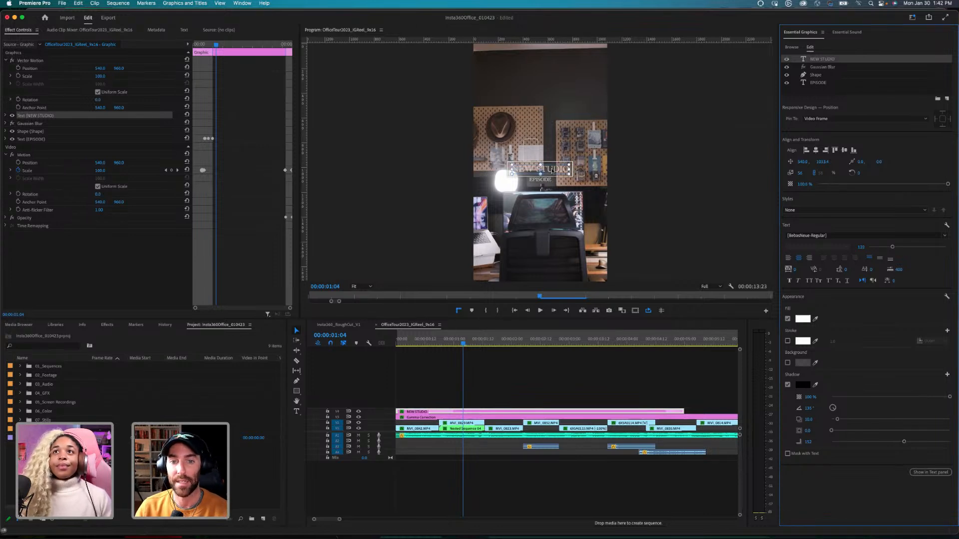
pyautogui.doubleClick(553, 170)
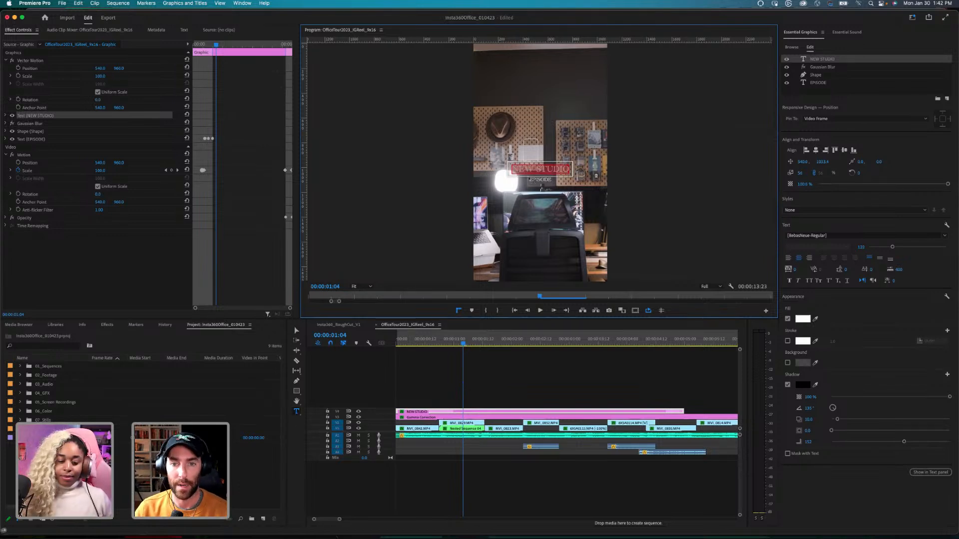
pyautogui.click(296, 331)
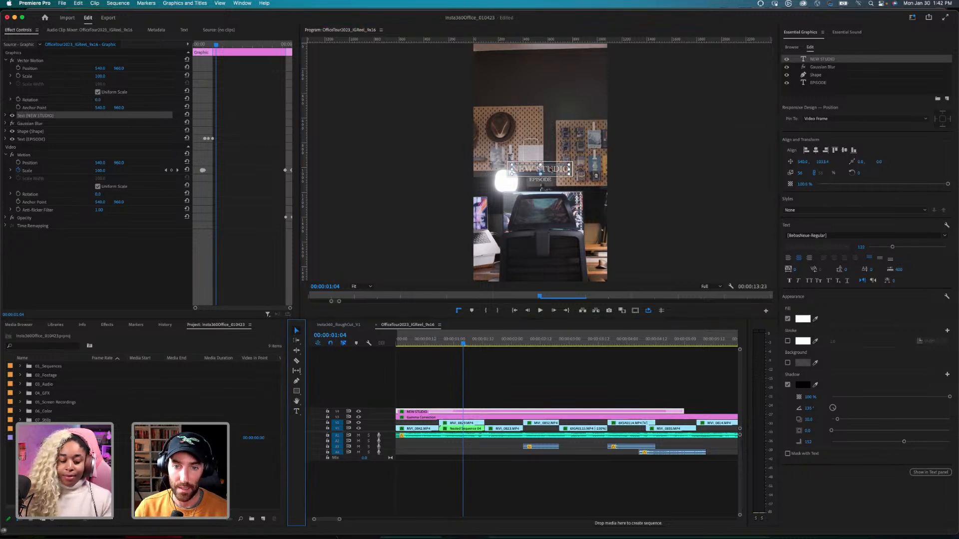
pyautogui.moveTo(549, 173)
pyautogui.mouseDown()
pyautogui.moveTo(547, 157)
pyautogui.moveTo(545, 186)
pyautogui.mouseUp()
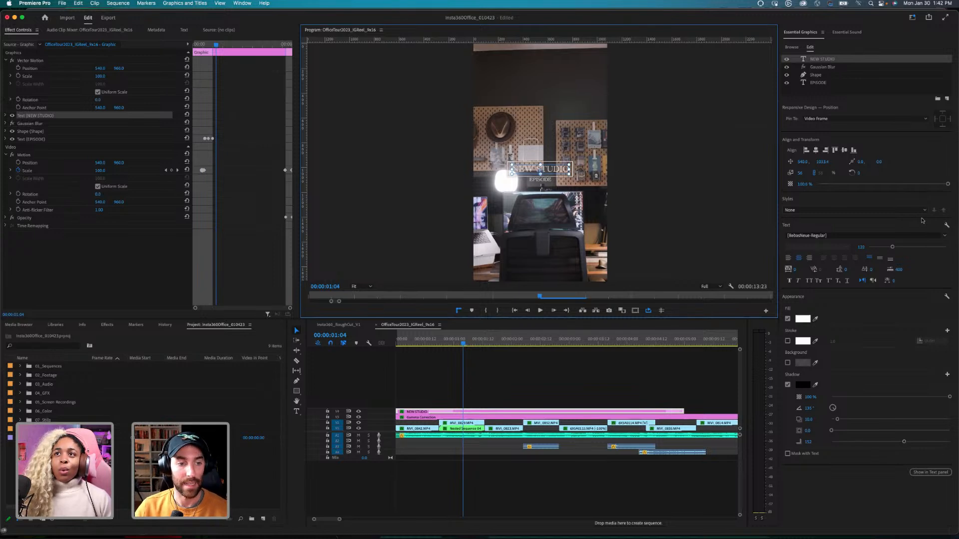
# Step: Open the shared library in Libraries and examine the font, images and color swatches of the Leave The Map Style Guide
pyautogui.click(118, 320)
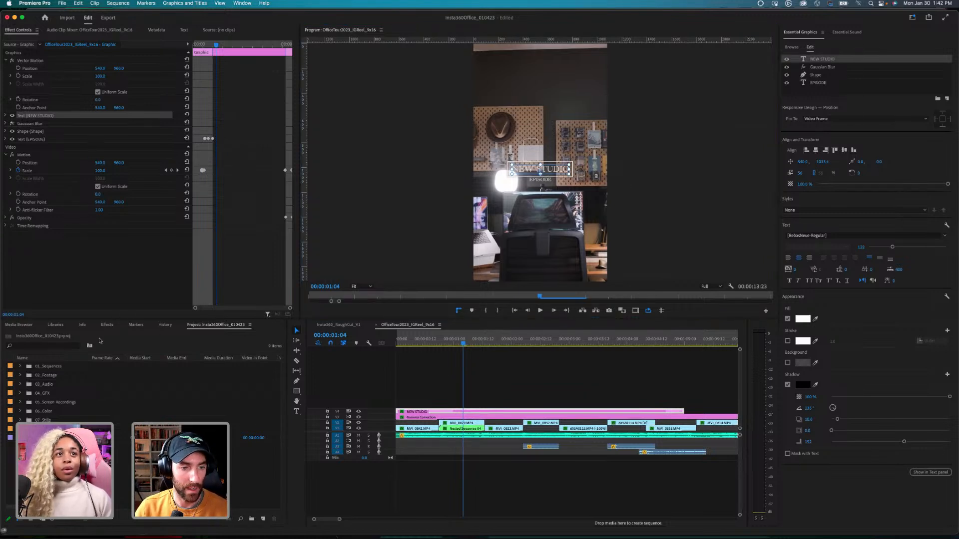
pyautogui.click(57, 326)
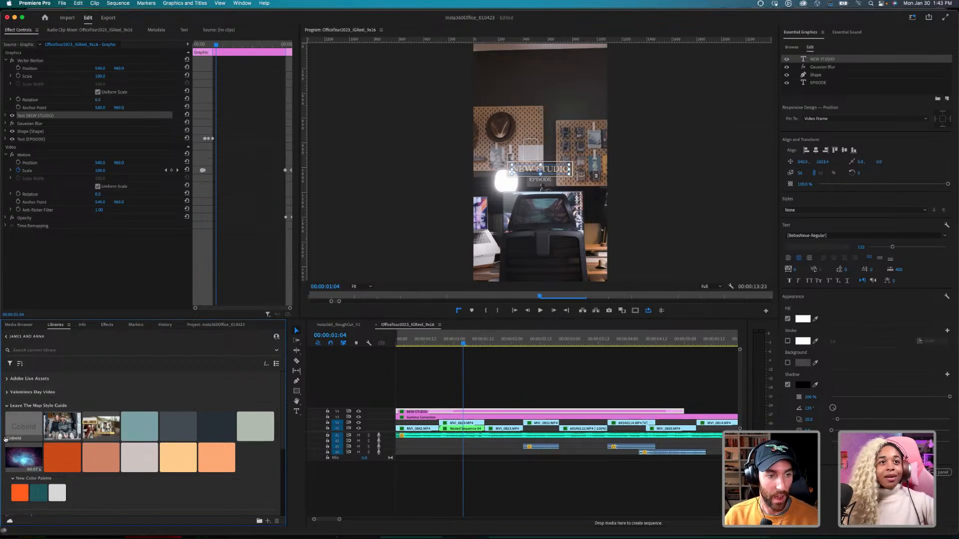
pyautogui.moveTo(20, 422)
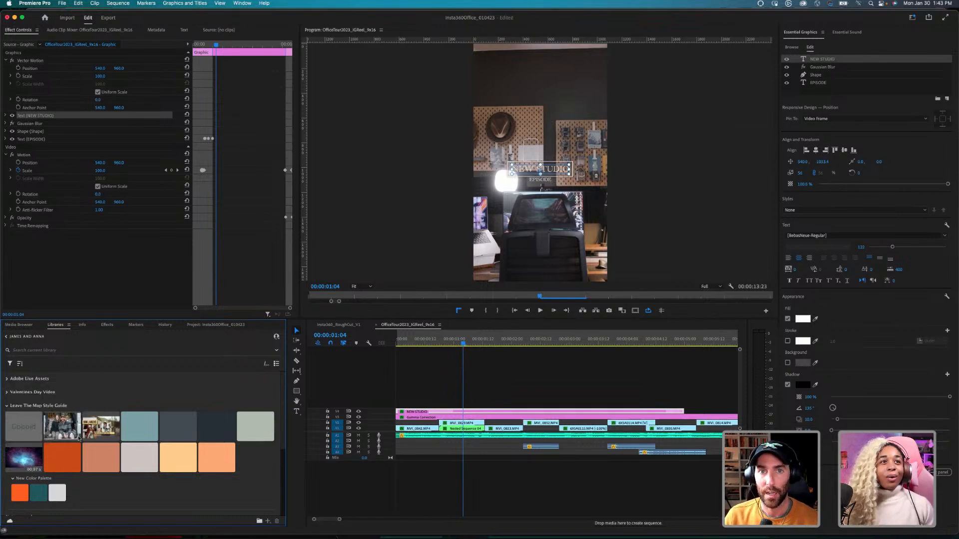
pyautogui.moveTo(76, 432)
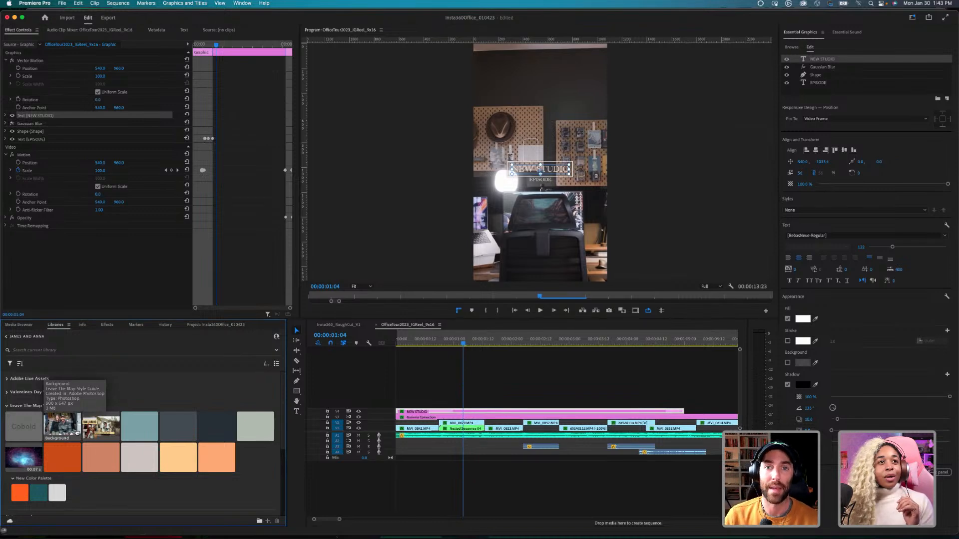
pyautogui.moveTo(128, 462)
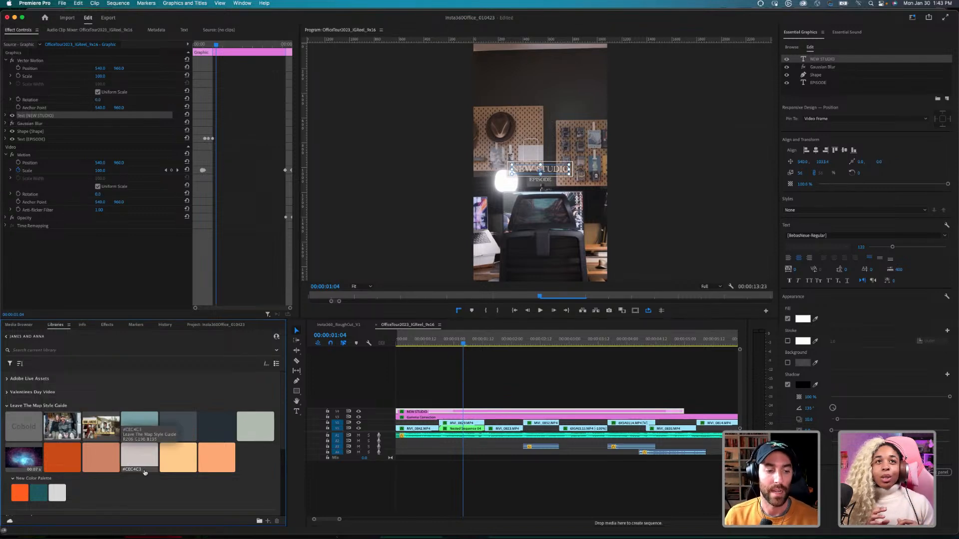
pyautogui.scroll(-1, 135, 449)
pyautogui.moveTo(140, 434)
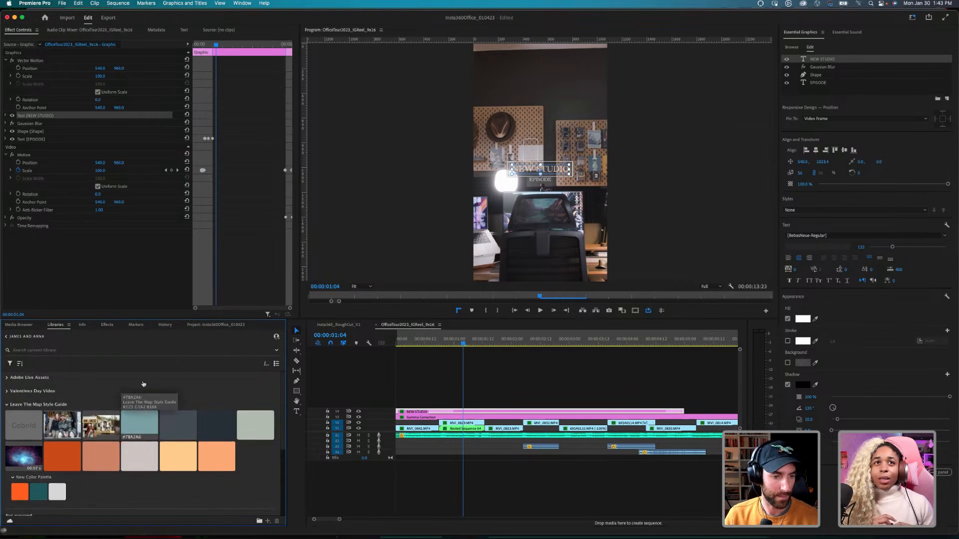
pyautogui.scroll(-1, 140, 434)
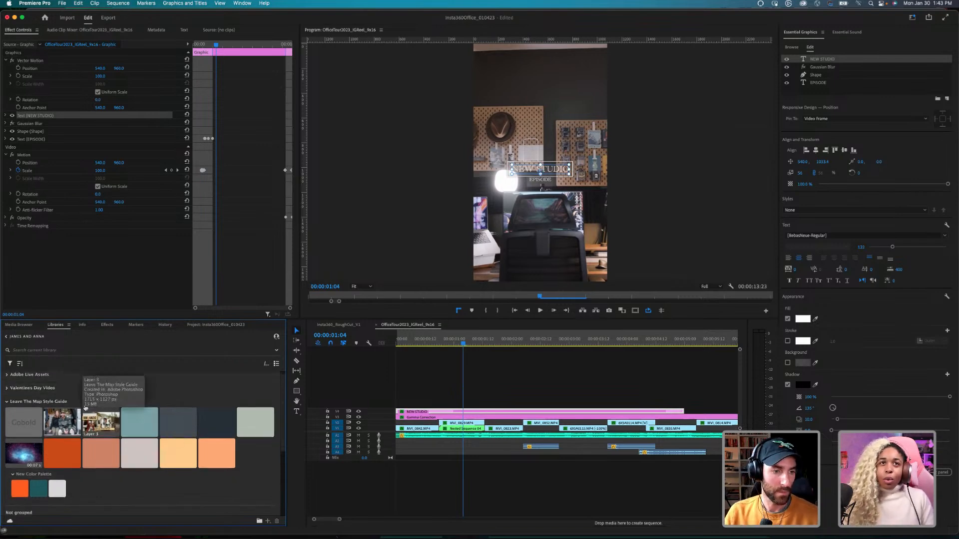
# Step: Collapse the Leave The Map Style Guide group and look through the Valentines Day Video group in the shared library
pyautogui.click(7, 403)
pyautogui.click(6, 402)
pyautogui.click(7, 402)
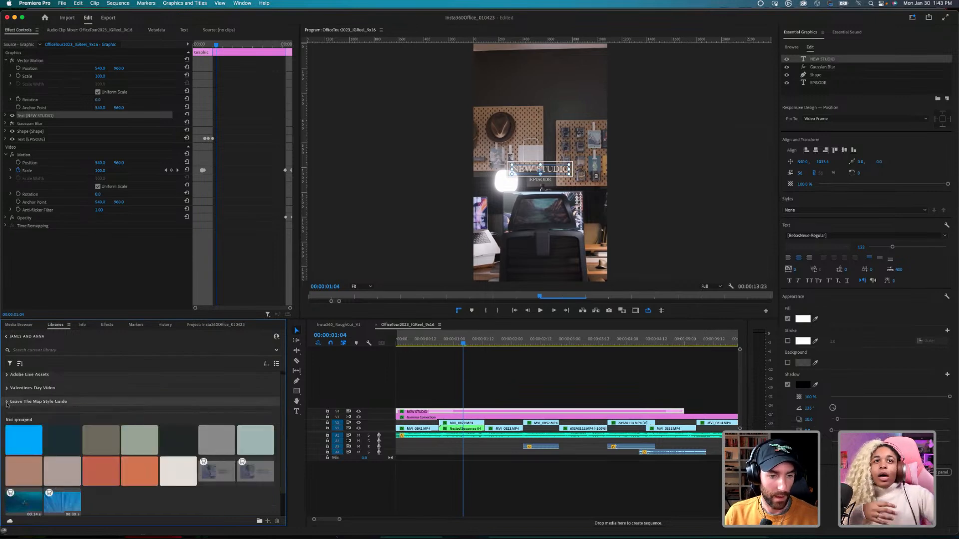
pyautogui.click(6, 402)
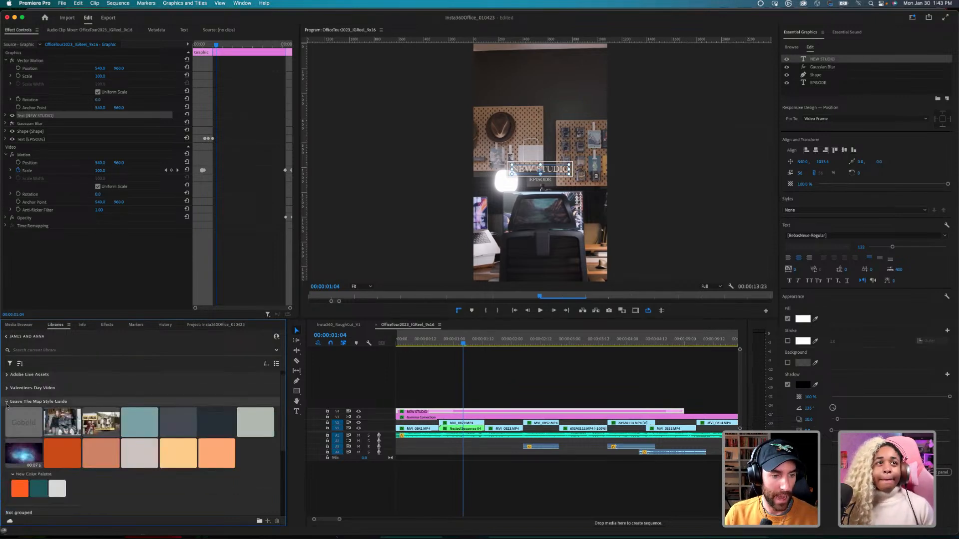
pyautogui.click(7, 402)
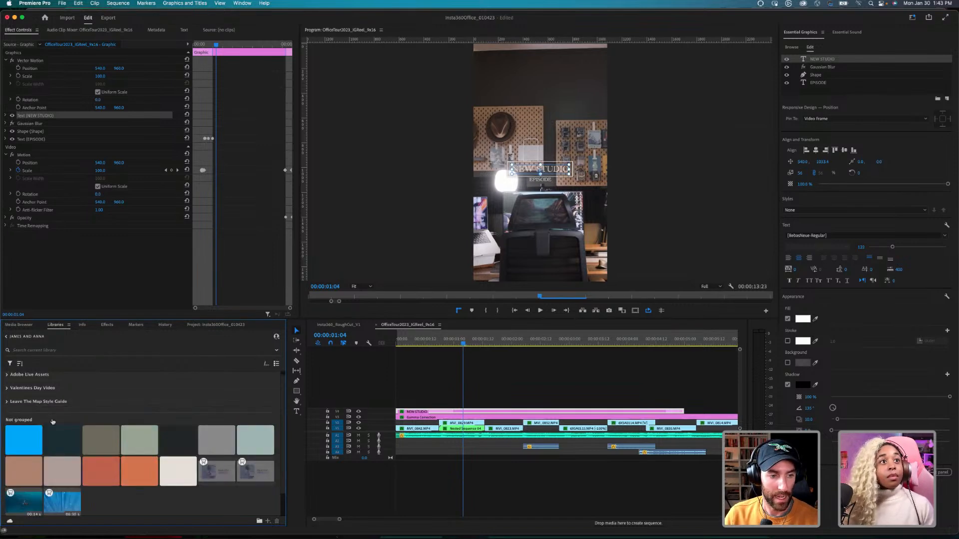
pyautogui.click(6, 388)
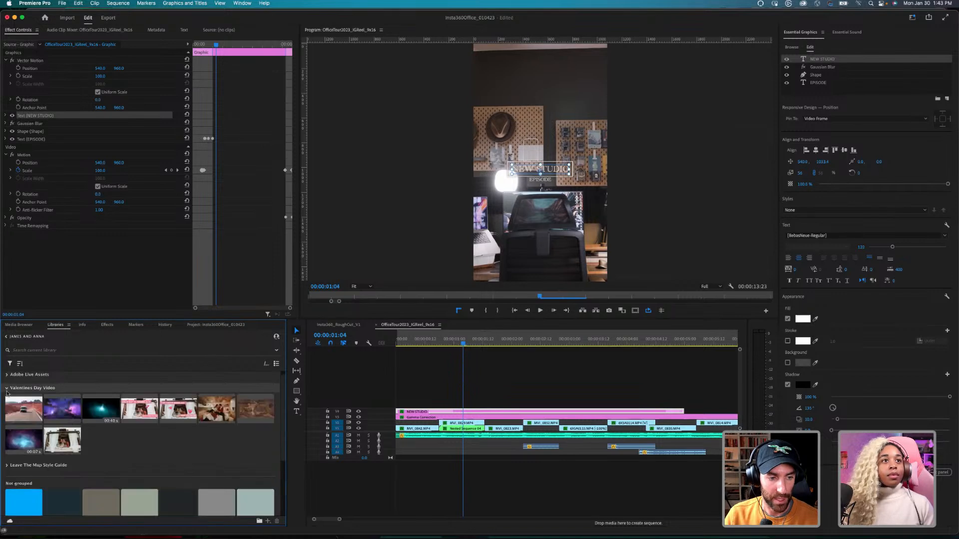
pyautogui.click(6, 389)
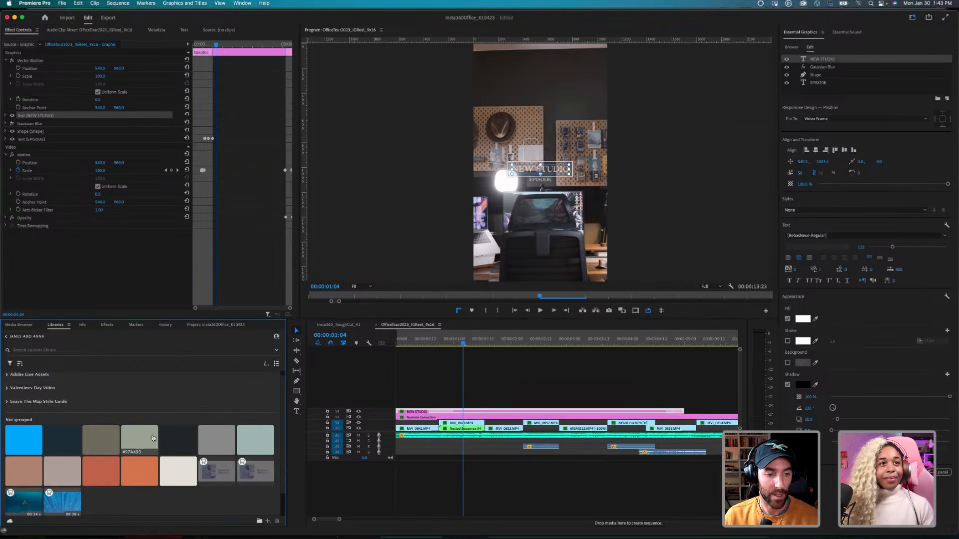
# Step: Switch to After Effects, widen its Libraries view and examine the Leave The Map Style Guide swatches in the same shared library
pyautogui.click(564, 529)
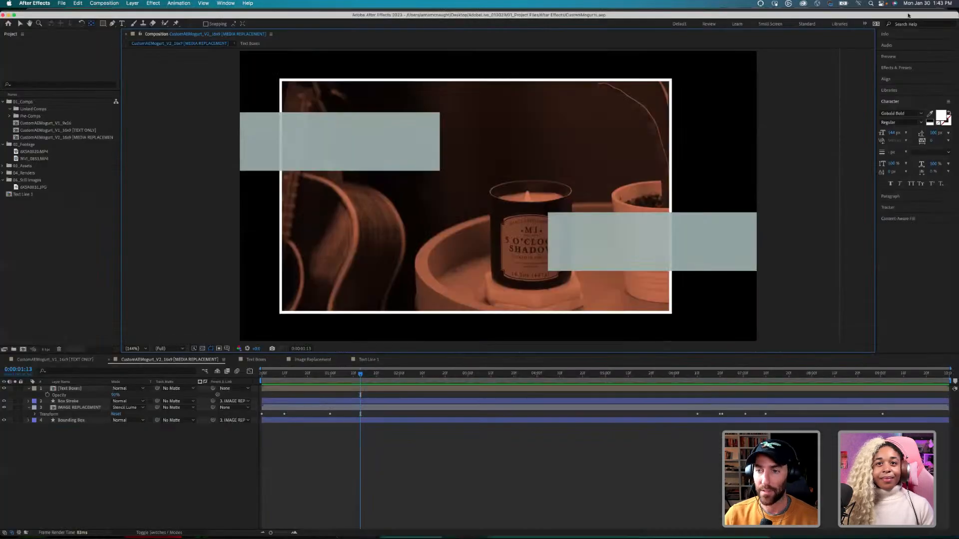
pyautogui.click(894, 90)
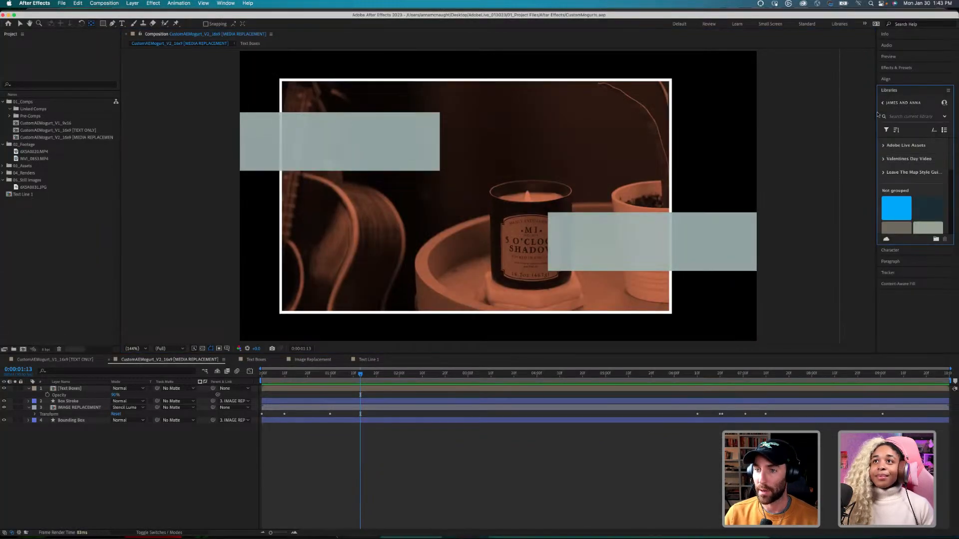
pyautogui.moveTo(833, 117); pyautogui.dragTo(799, 118)
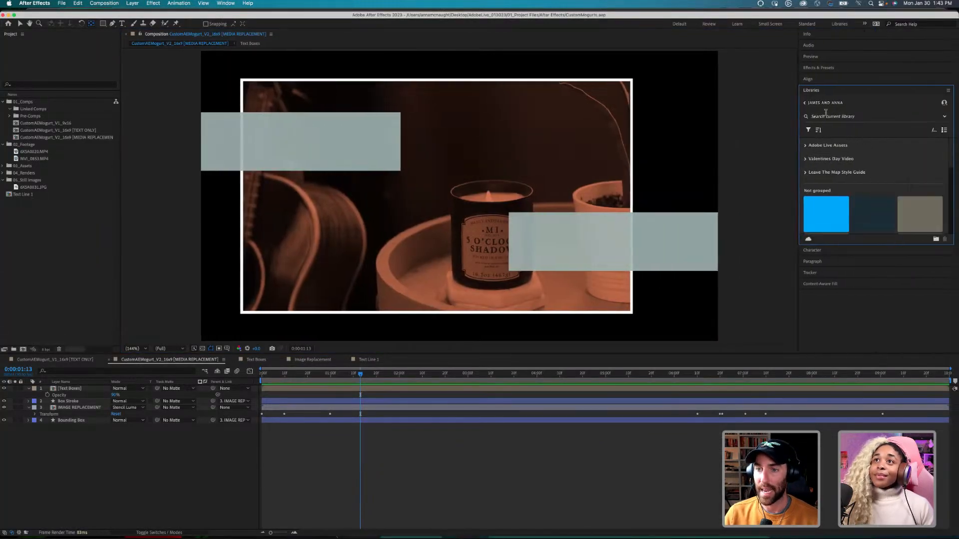
pyautogui.click(805, 172)
pyautogui.scroll(-3, 843, 171)
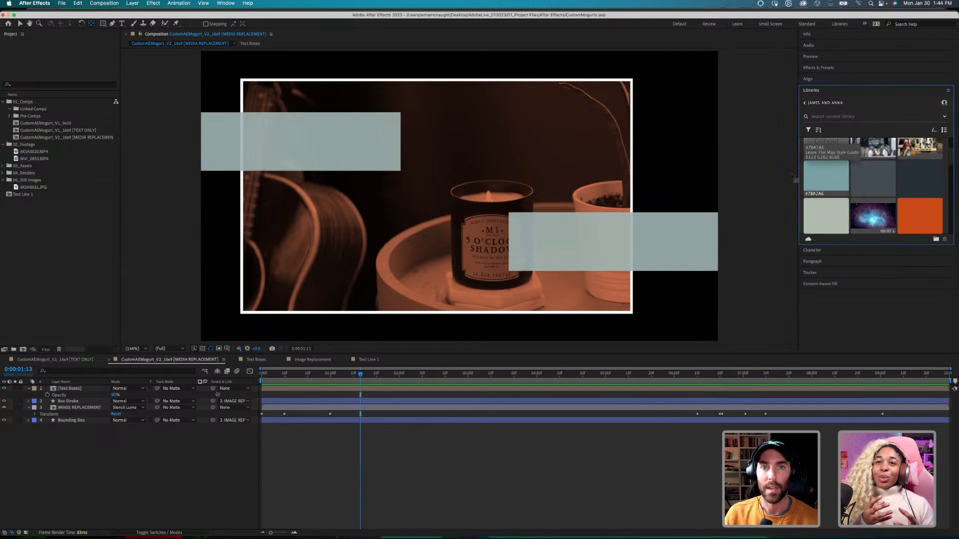
pyautogui.scroll(-5, 808, 182)
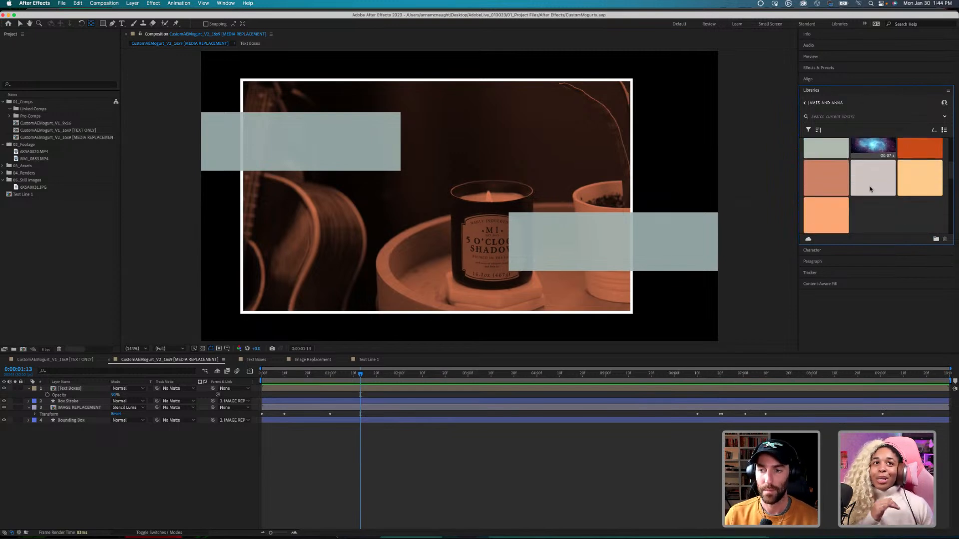
pyautogui.scroll(10, 879, 180)
pyautogui.press('.')
pyautogui.press('.')
pyautogui.press('.')
pyautogui.press('.')
pyautogui.press('.')
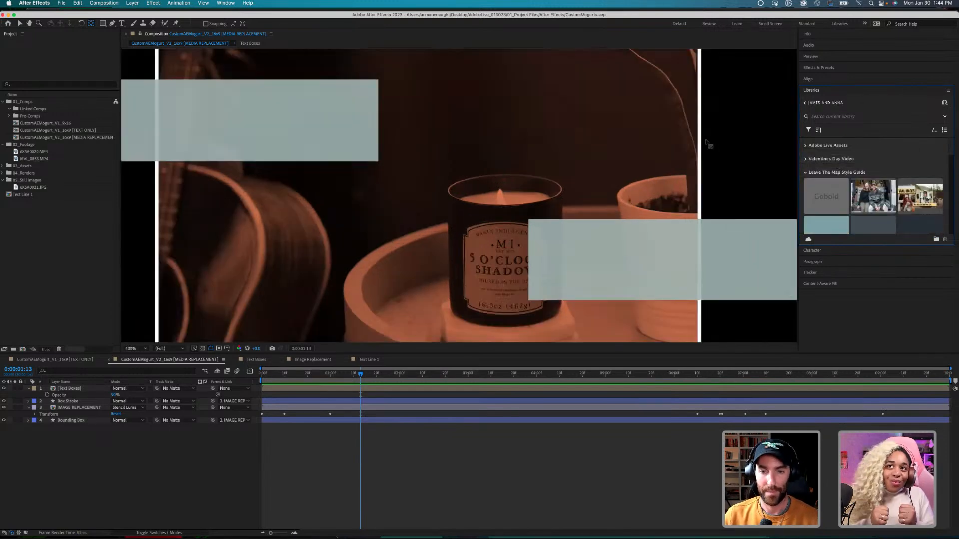
pyautogui.press(',')
pyautogui.press(',')
pyautogui.press(',')
pyautogui.press(',')
pyautogui.press(',')
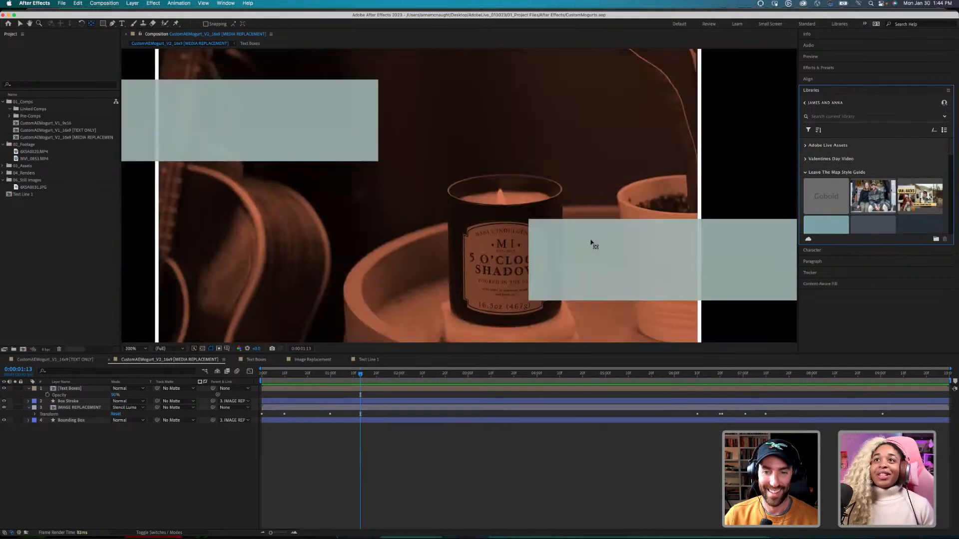
pyautogui.press('.')
pyautogui.press(',')
pyautogui.press(',')
pyautogui.press('.')
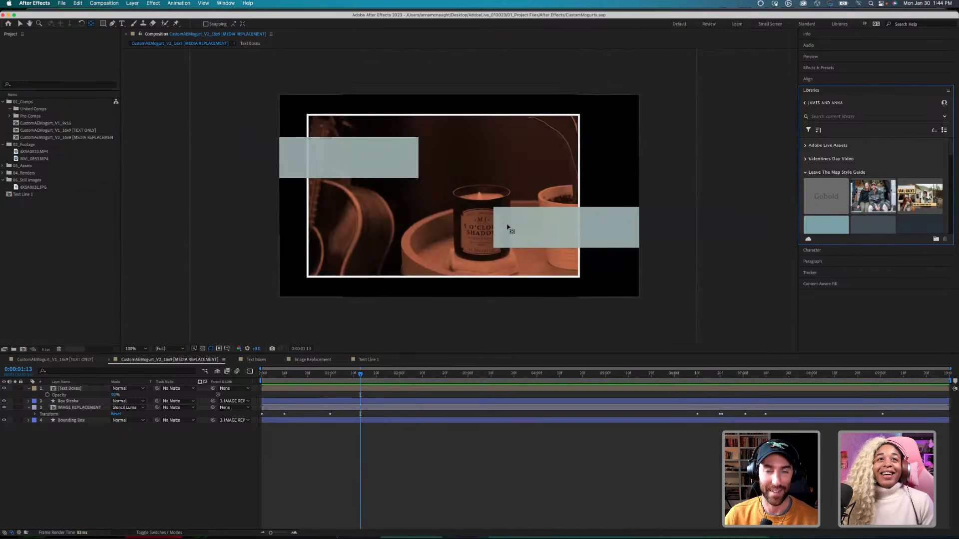
pyautogui.moveTo(452, 181); pyautogui.dragTo(474, 180)
pyautogui.click(136, 348)
pyautogui.click(137, 356)
# Step: Switch back to Premiere Pro and set the font of the NEW STUDIO title text to Gobold Bold
pyautogui.moveTo(574, 530)
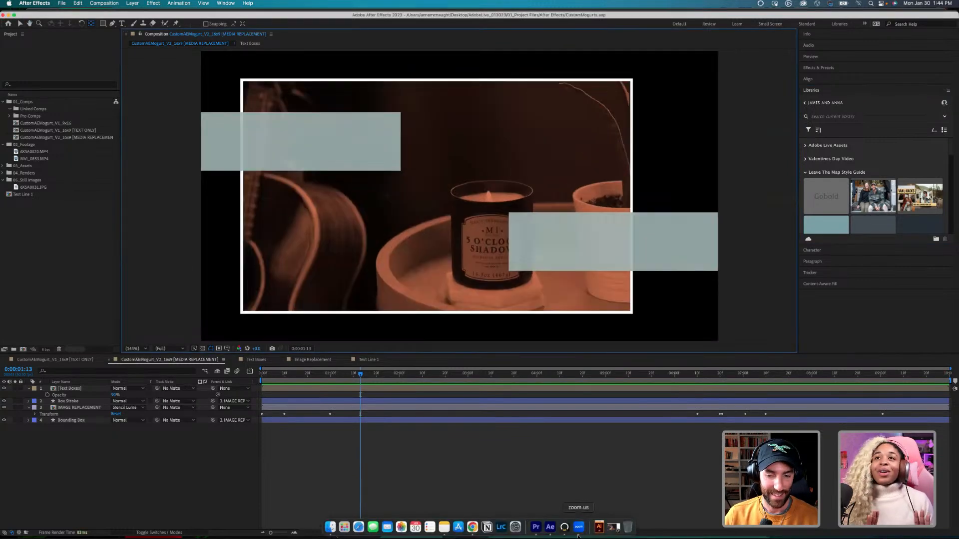
pyautogui.click(537, 528)
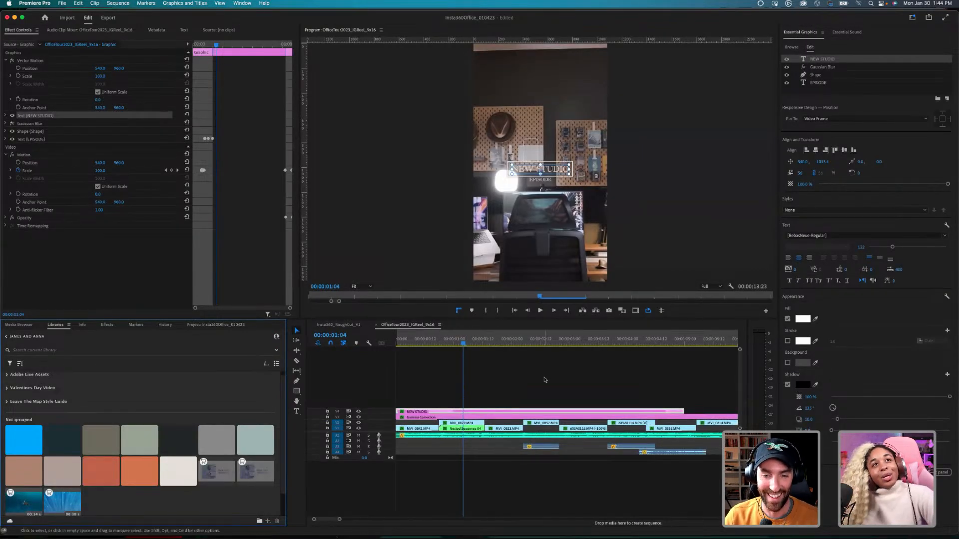
pyautogui.click(532, 387)
pyautogui.click(496, 414)
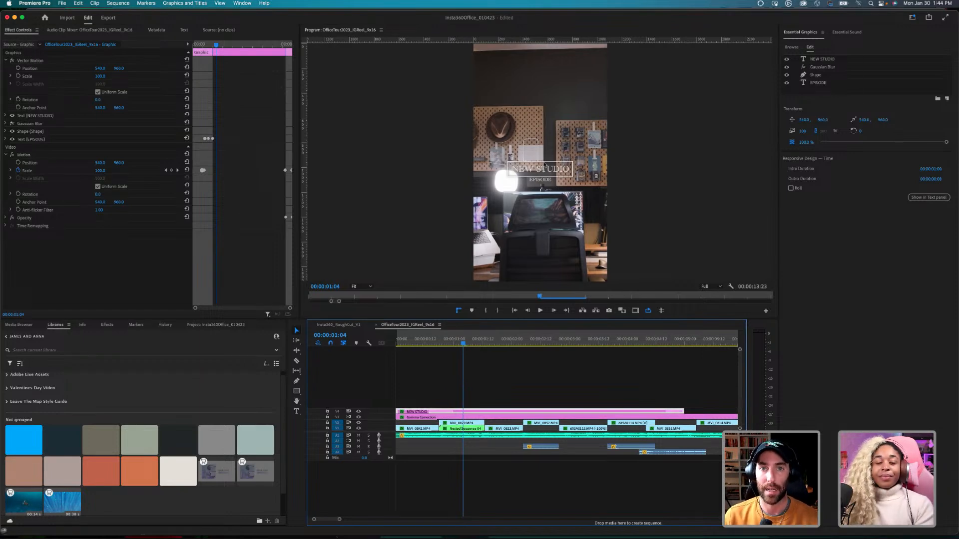
pyautogui.click(546, 170)
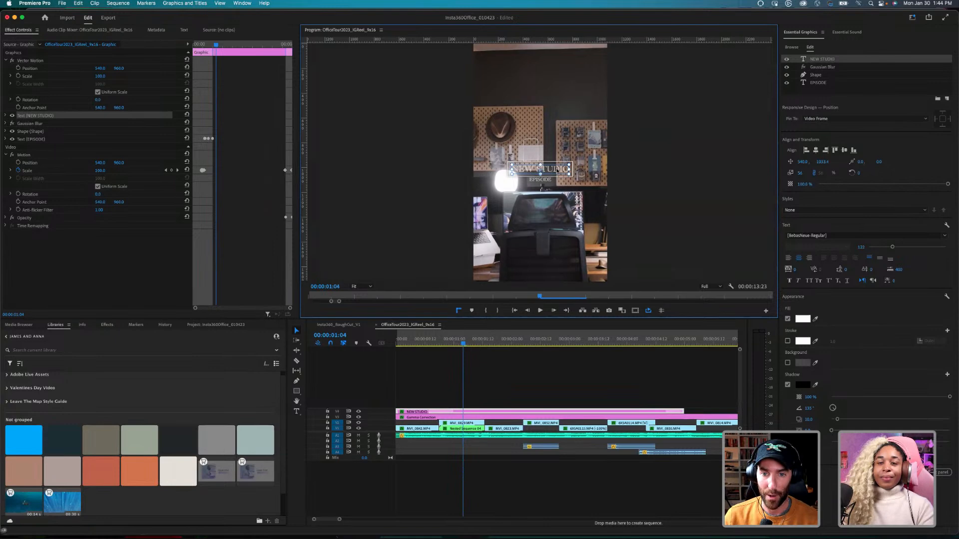
pyautogui.doubleClick(557, 172)
pyautogui.click(945, 236)
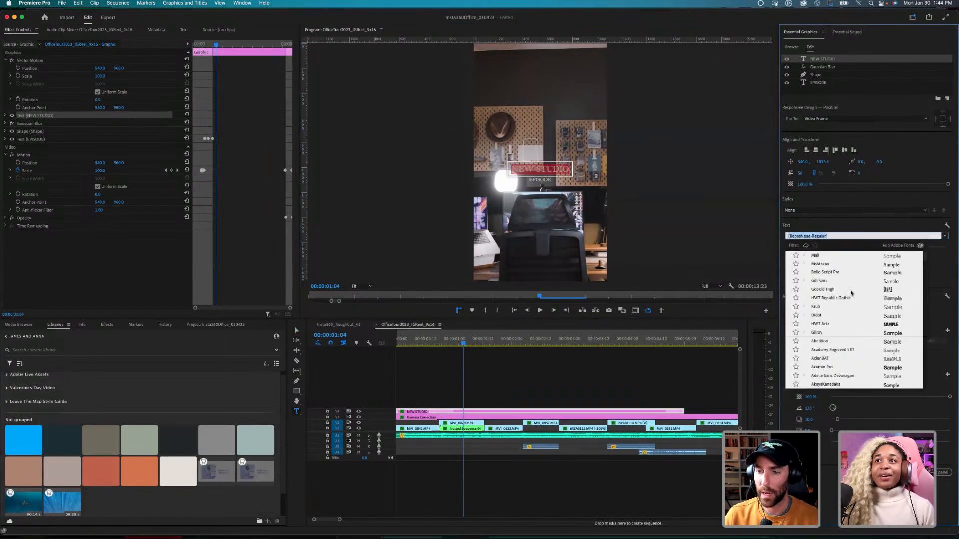
pyautogui.scroll(-1, 827, 310)
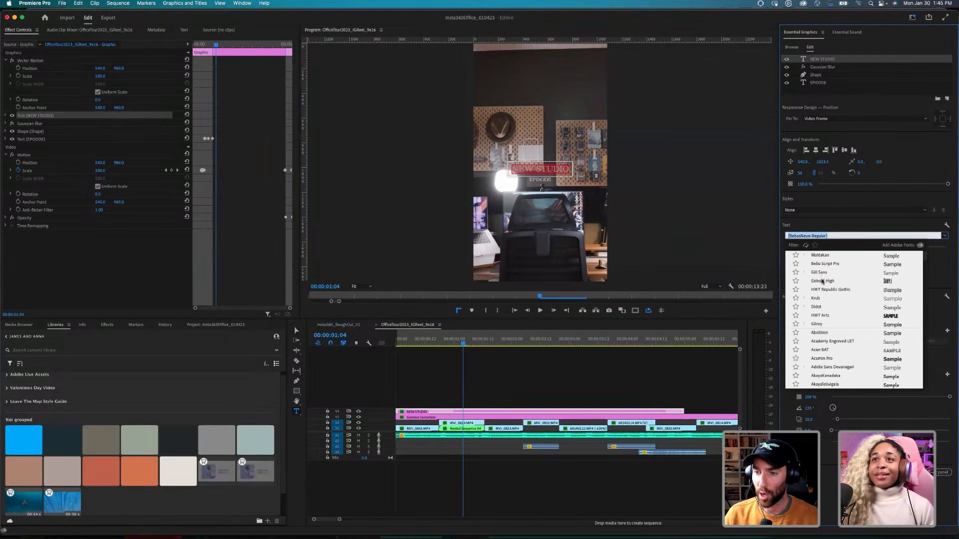
pyautogui.scroll(-10, 829, 300)
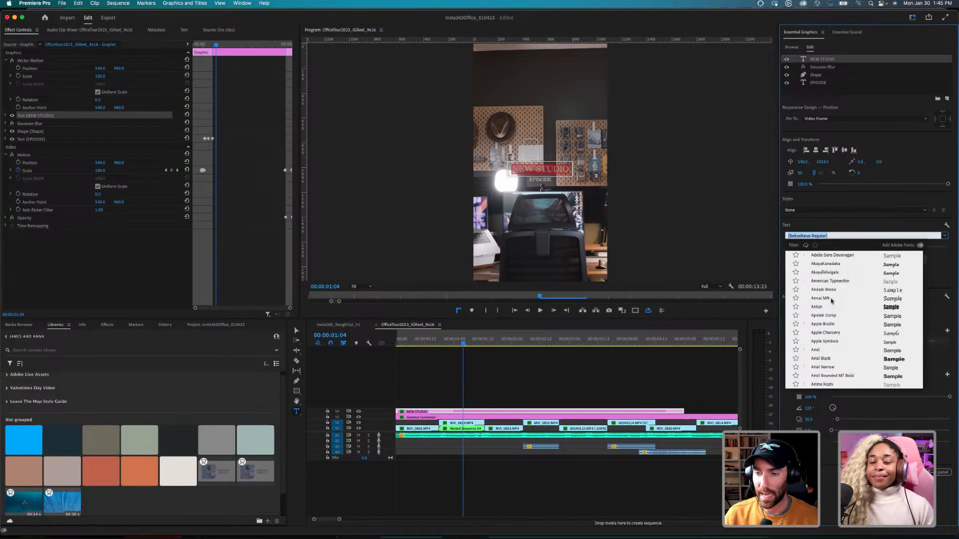
pyautogui.scroll(-5, 831, 302)
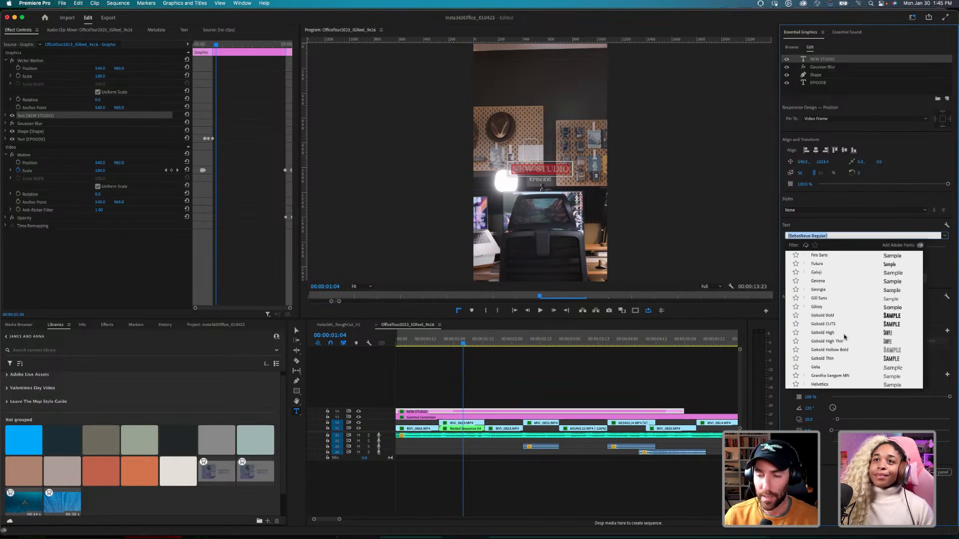
pyautogui.scroll(-1, 829, 332)
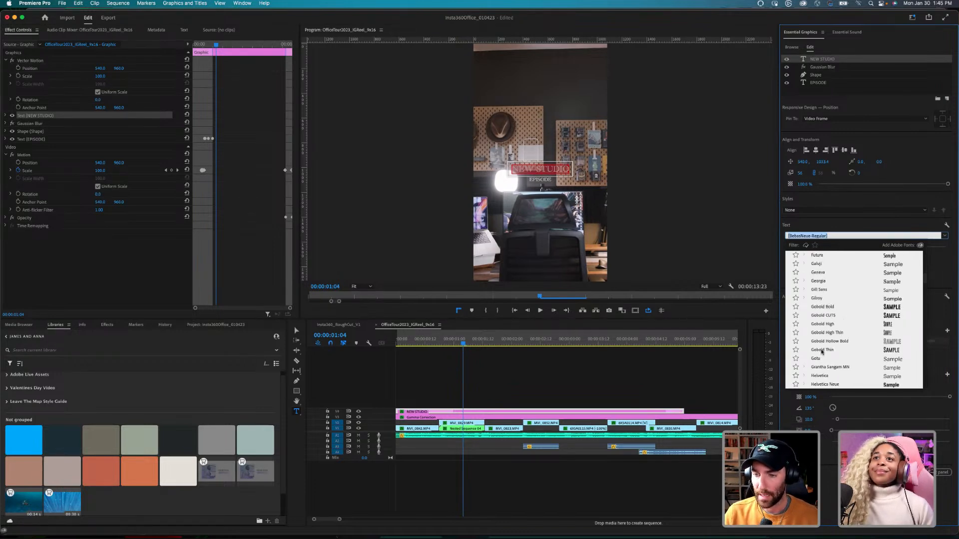
pyautogui.click(821, 307)
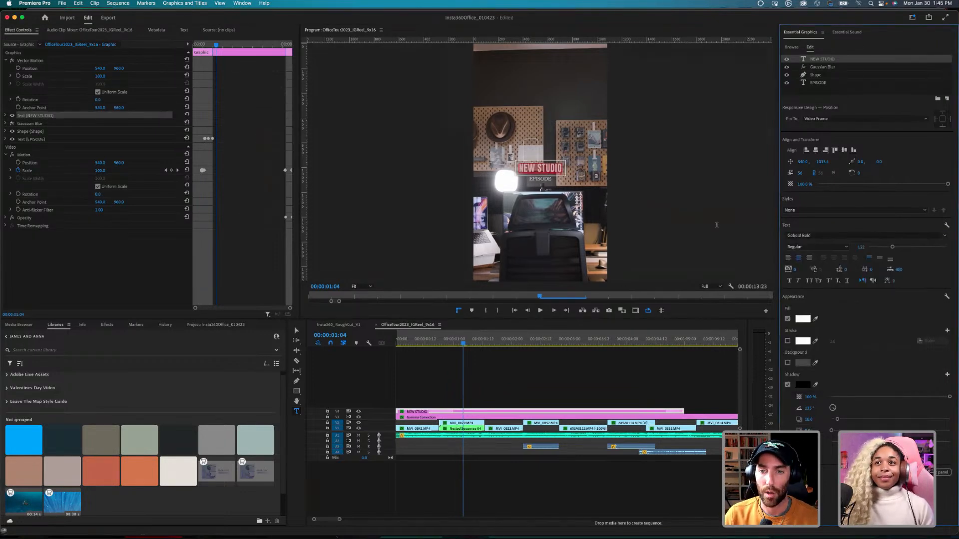
pyautogui.click(496, 405)
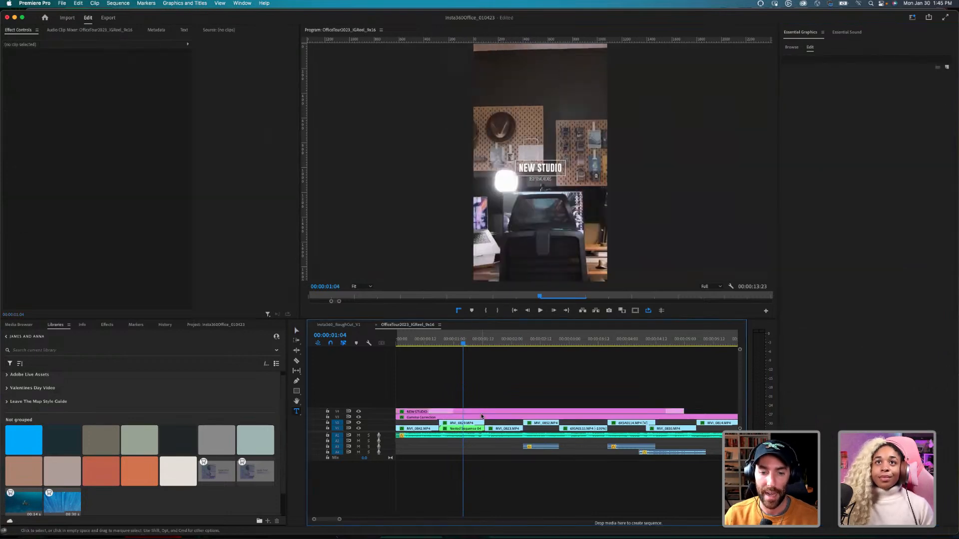
# Step: Hide the EPISODE text layer of the NEW STUDIO title graphic
pyautogui.click(481, 413)
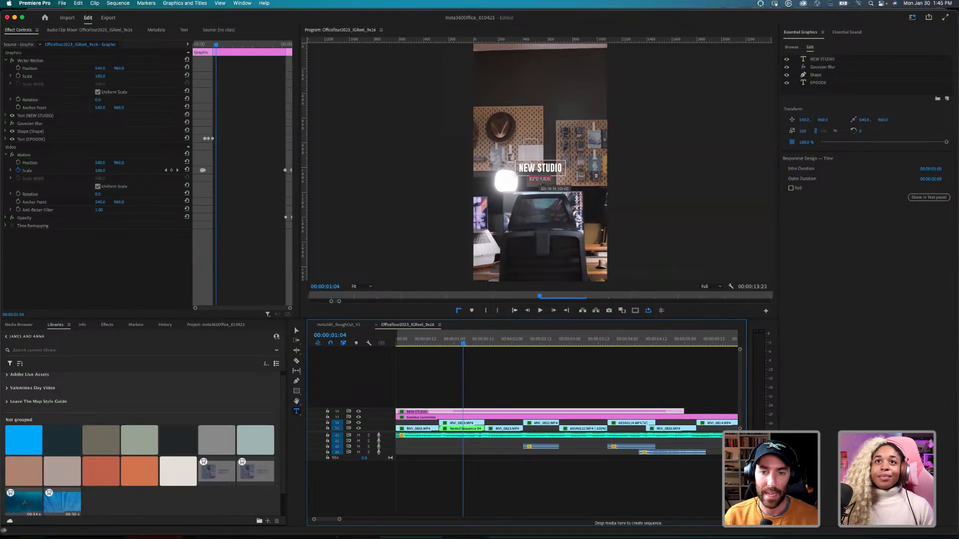
pyautogui.click(540, 179)
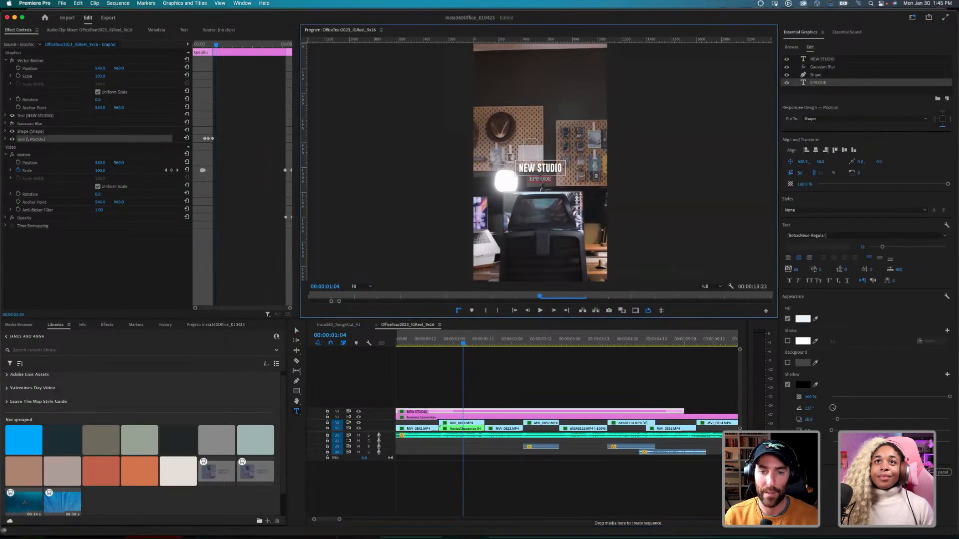
pyautogui.click(816, 75)
pyautogui.click(817, 83)
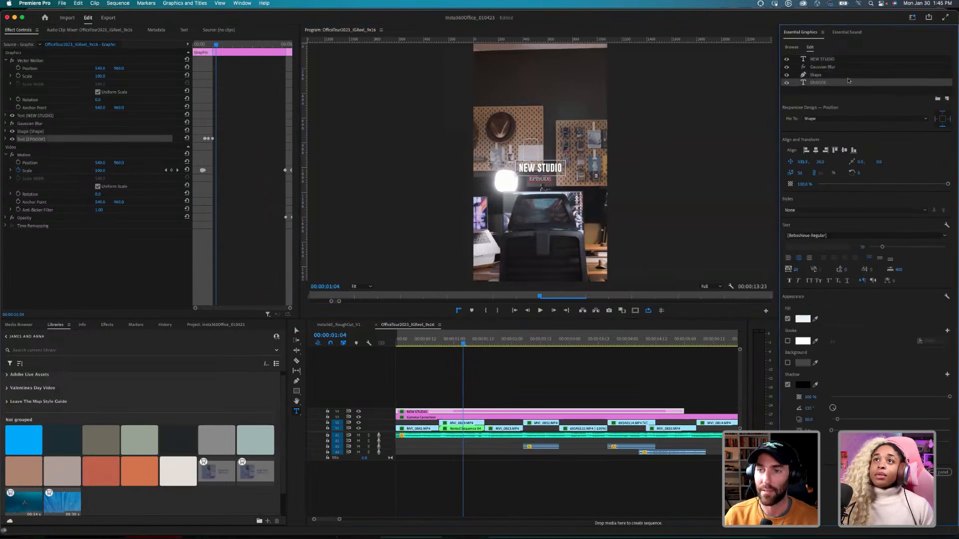
pyautogui.click(787, 83)
pyautogui.click(462, 370)
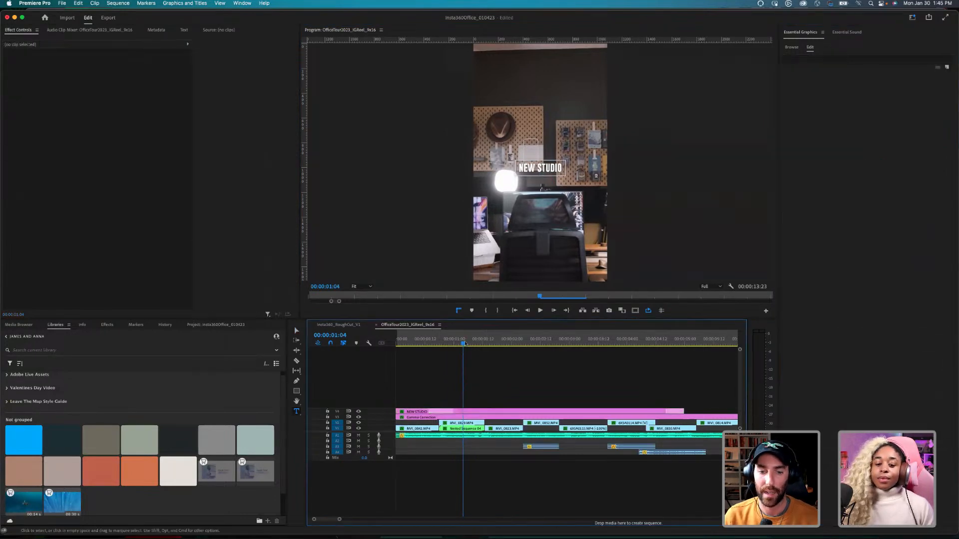
# Step: Mute the Audio 1 track and preview the title animation from the start of the sequence
pyautogui.press('Home')
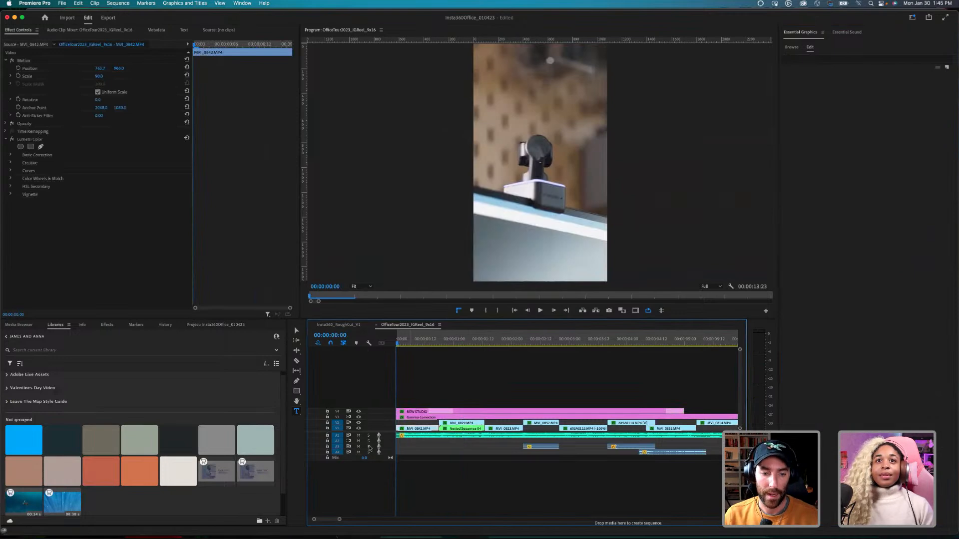
pyautogui.click(358, 435)
pyautogui.press('space')
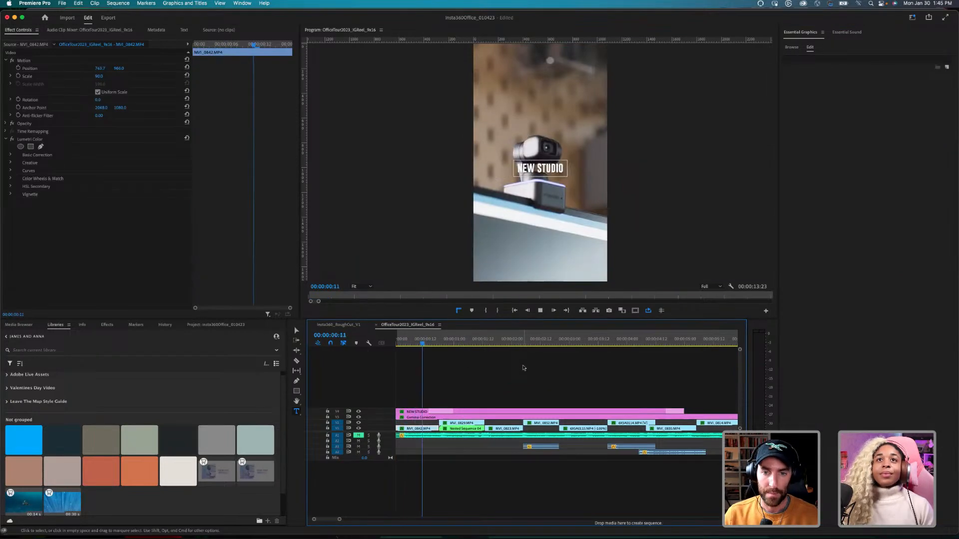
pyautogui.click(518, 368)
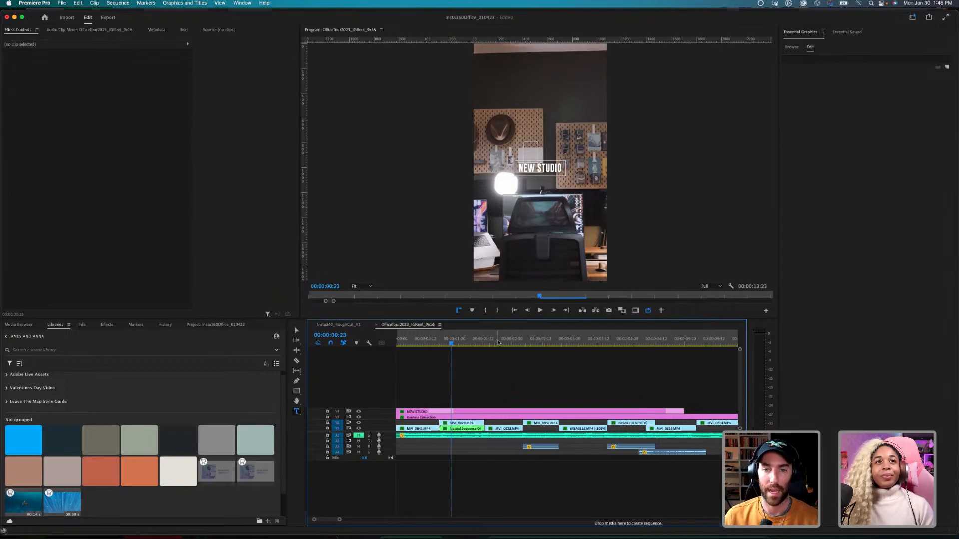
pyautogui.press('Home')
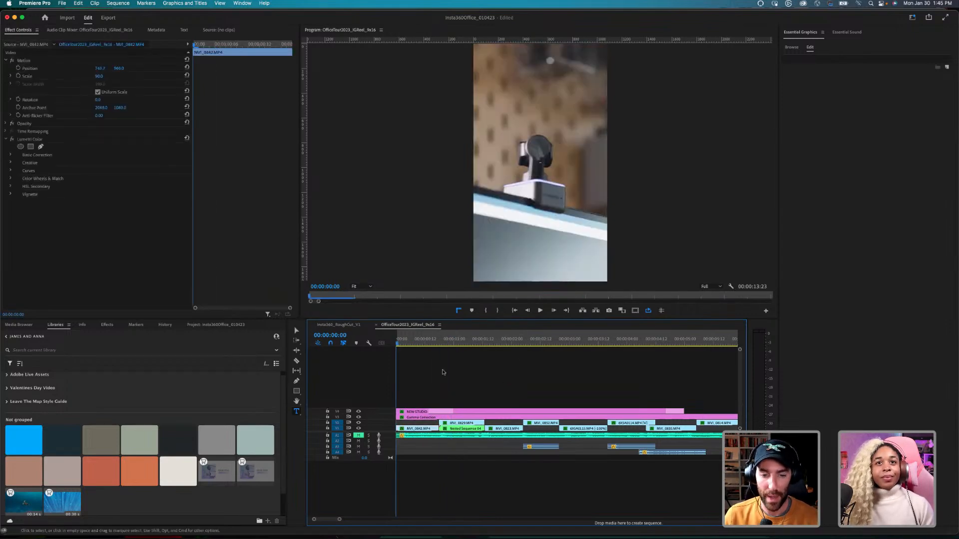
# Step: Select the NEW STUDIO title clip, expand the timeline tracks and place the playhead at 00:00:00:11
pyautogui.click(445, 411)
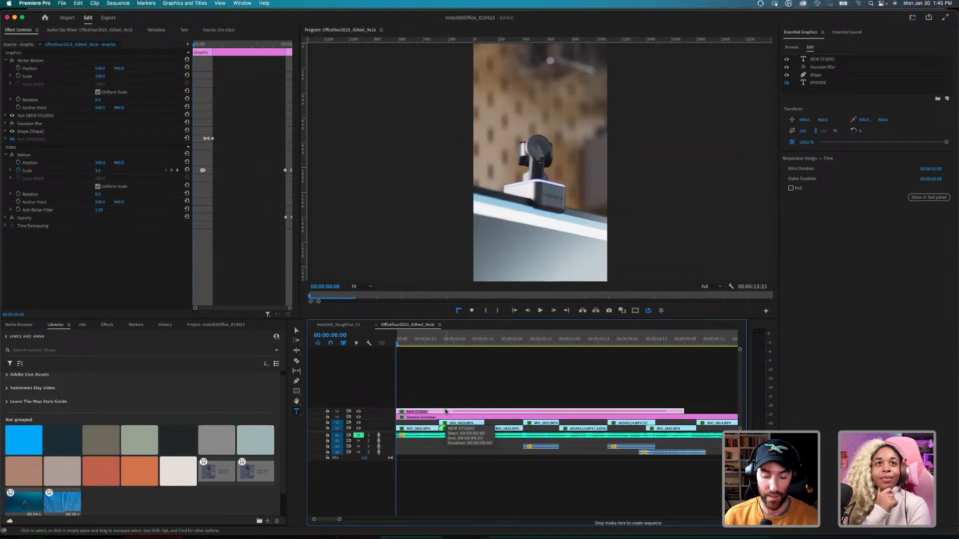
pyautogui.hotkey('shift', '=')
pyautogui.press('=')
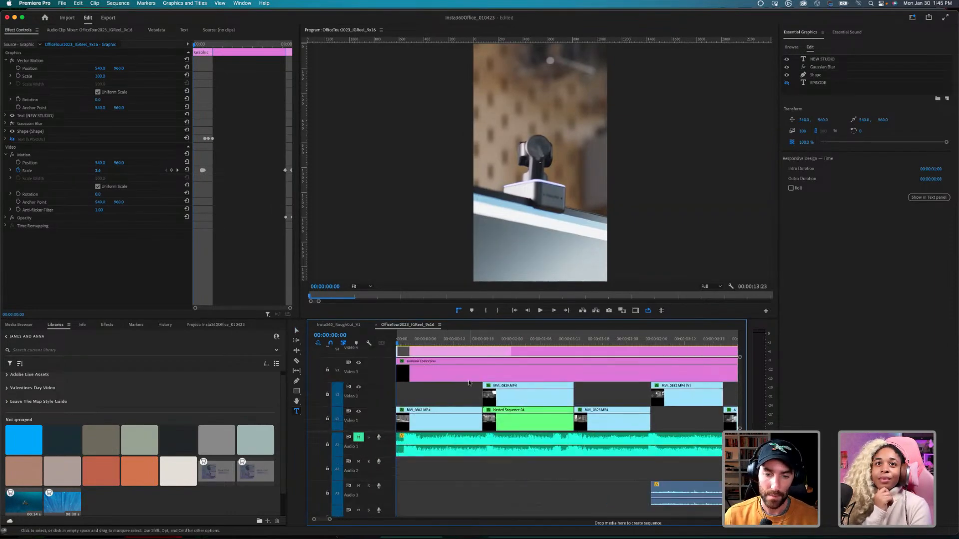
pyautogui.scroll(3, 455, 384)
pyautogui.click(451, 345)
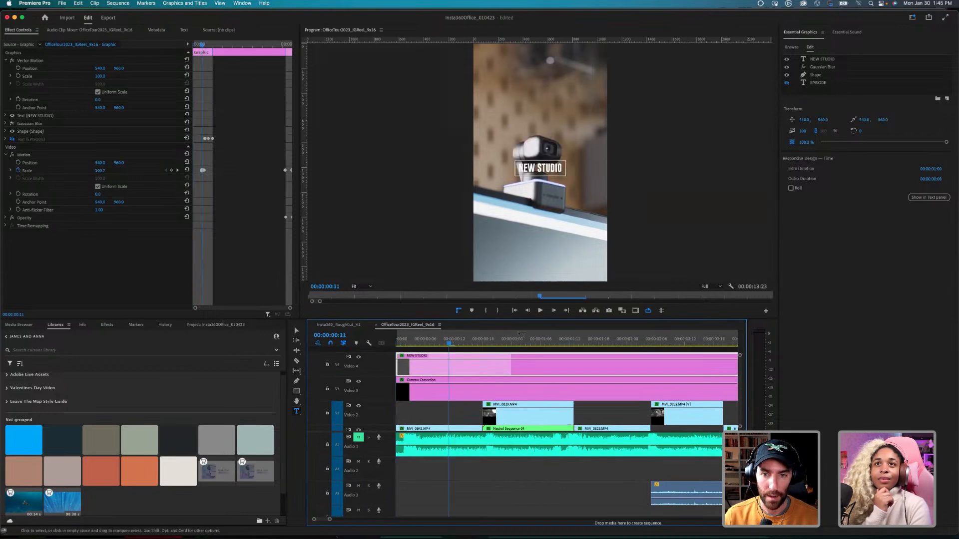
# Step: Toggle the title's Shape layer off and on to check which element it controls, leaving it visible
pyautogui.click(815, 76)
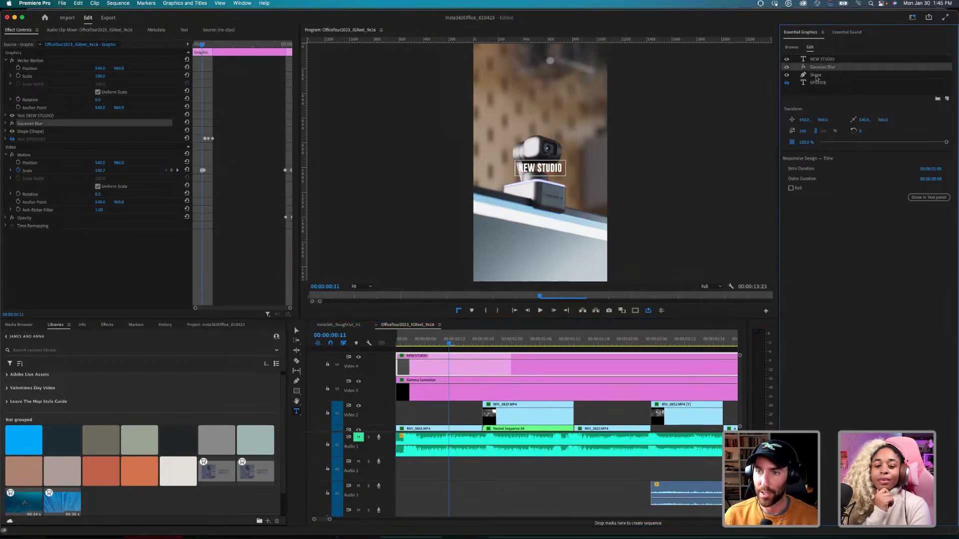
pyautogui.click(787, 76)
pyautogui.click(787, 76)
pyautogui.click(788, 75)
pyautogui.click(787, 76)
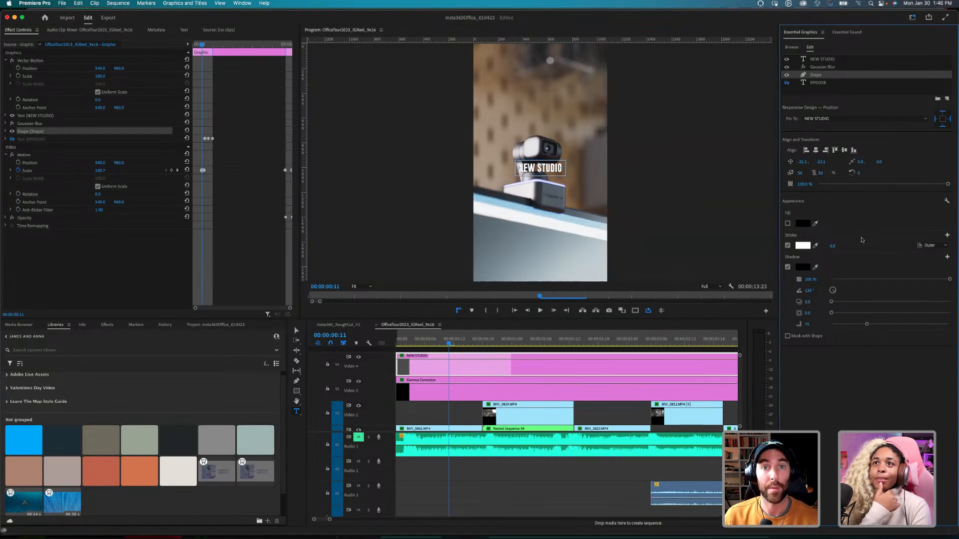
# Step: Set the stroke width of the title's Shape layer to 10
pyautogui.click(834, 246)
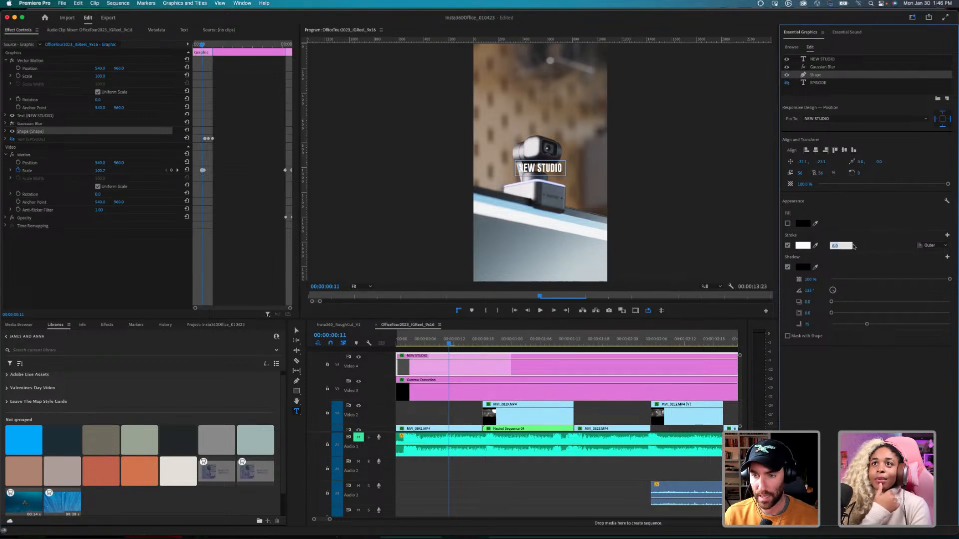
pyautogui.press('Return')
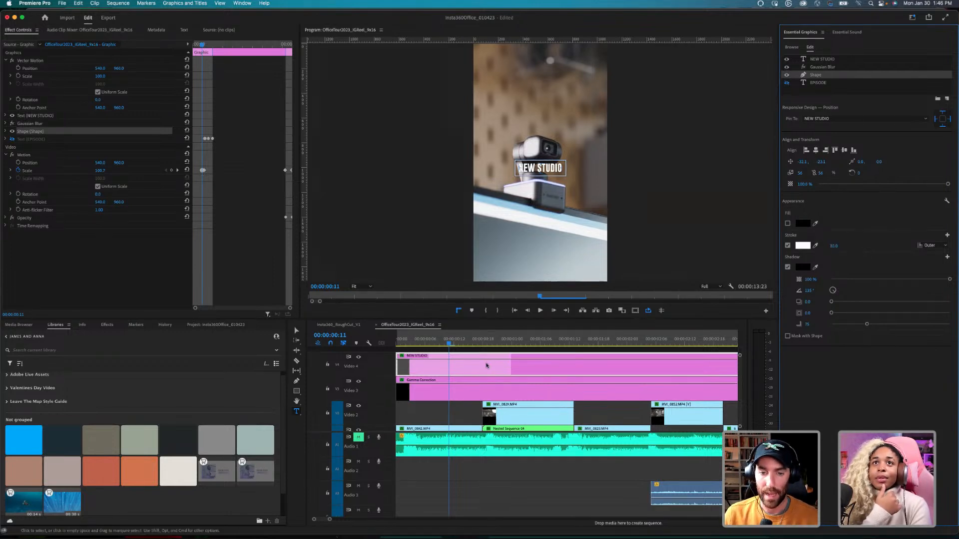
pyautogui.click(460, 420)
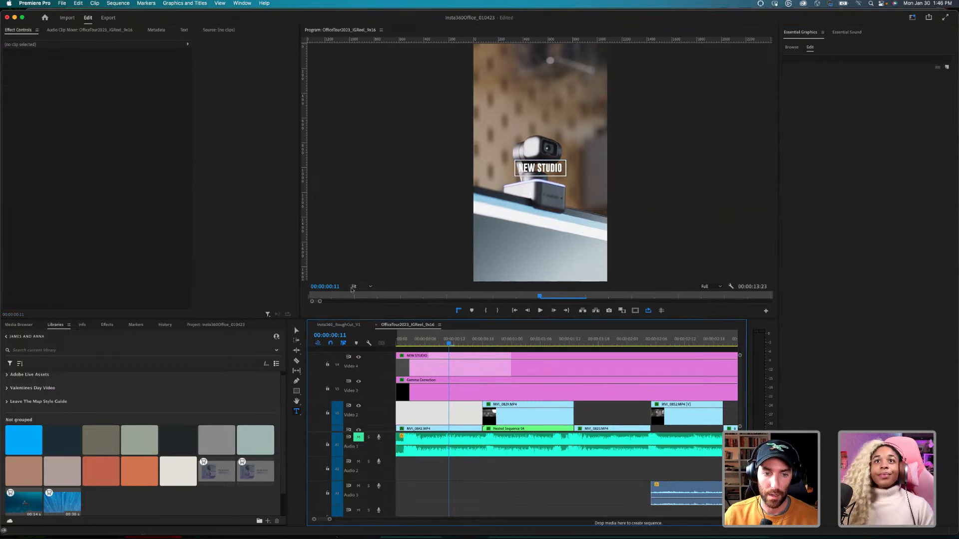
# Step: Set the stroke width of the Shape layer framing the NEW STUDIO text to 15
pyautogui.click(353, 287)
pyautogui.click(359, 338)
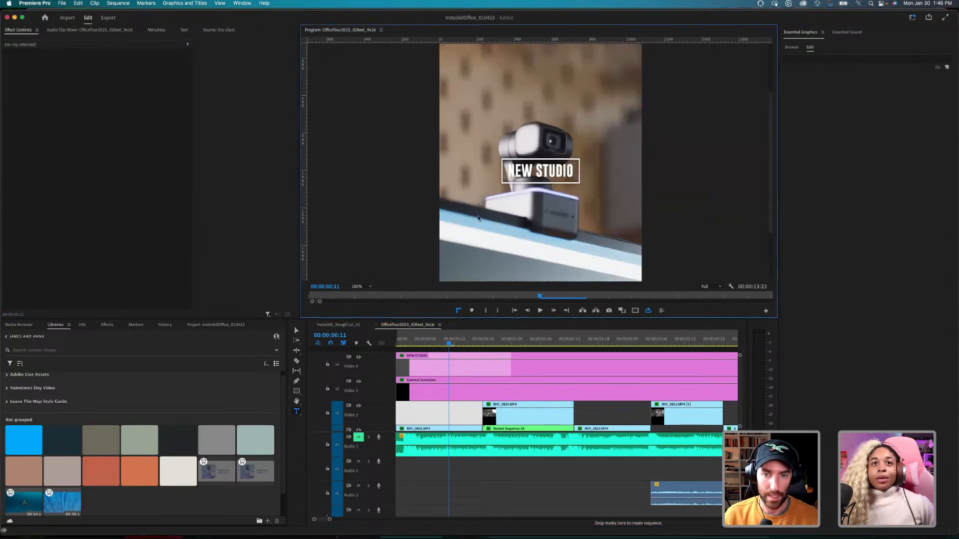
pyautogui.click(358, 287)
pyautogui.click(360, 344)
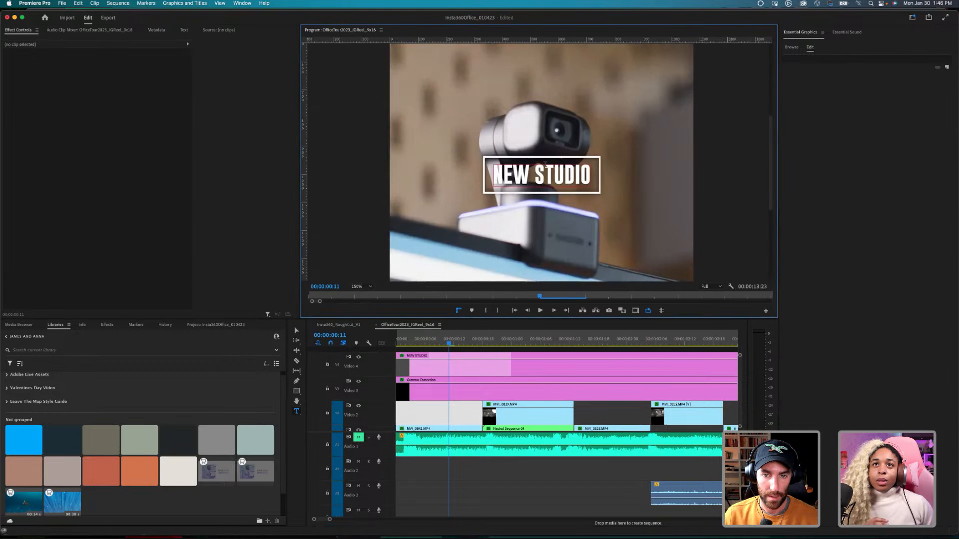
pyautogui.click(465, 464)
pyautogui.click(469, 359)
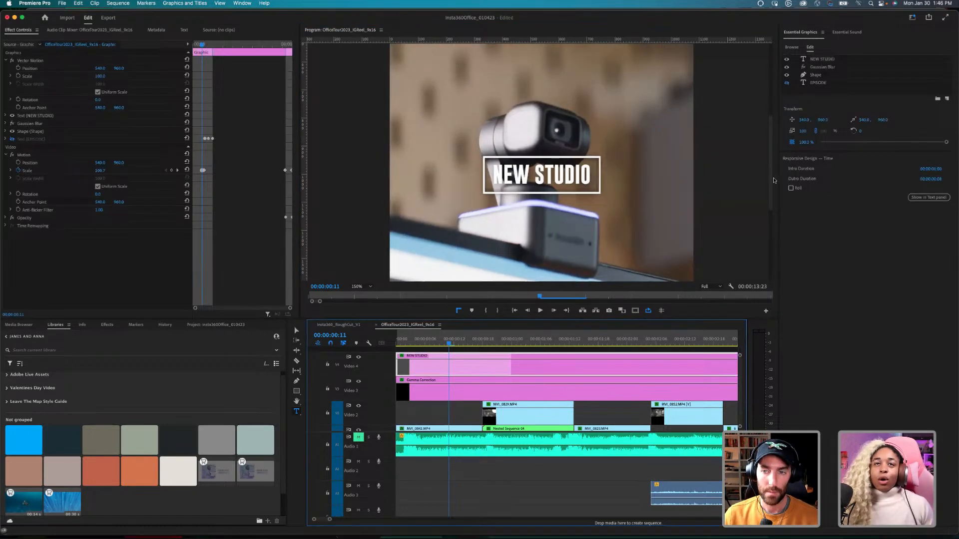
pyautogui.click(818, 75)
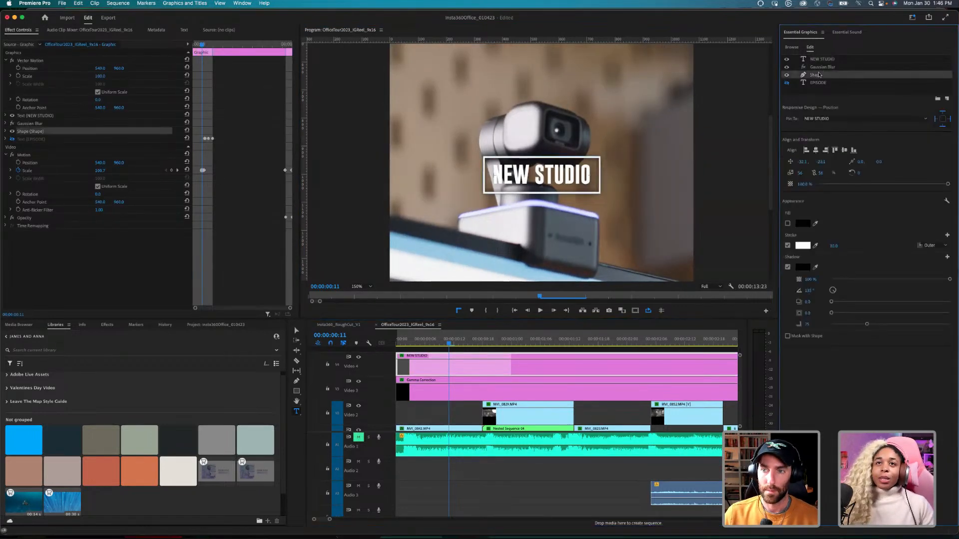
pyautogui.click(841, 245)
pyautogui.write('15')
pyautogui.press('Return')
pyautogui.click(494, 494)
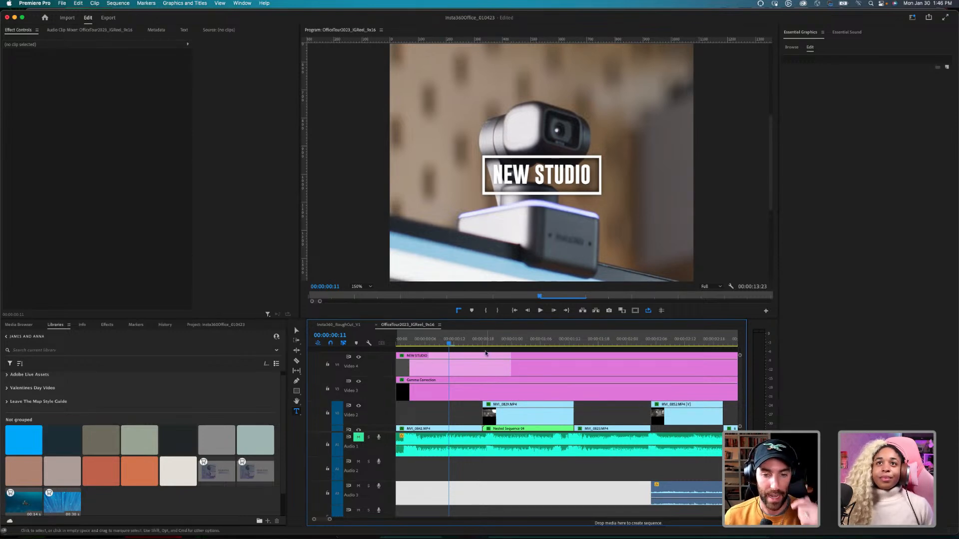
# Step: Play the NEW STUDIO title clip from the start of the sequence to 00:00:01:00 and select its Shape layer
pyautogui.click(494, 364)
pyautogui.press('Home')
pyautogui.press('space')
pyautogui.moveTo(492, 342); pyautogui.dragTo(396, 345)
pyautogui.press('space')
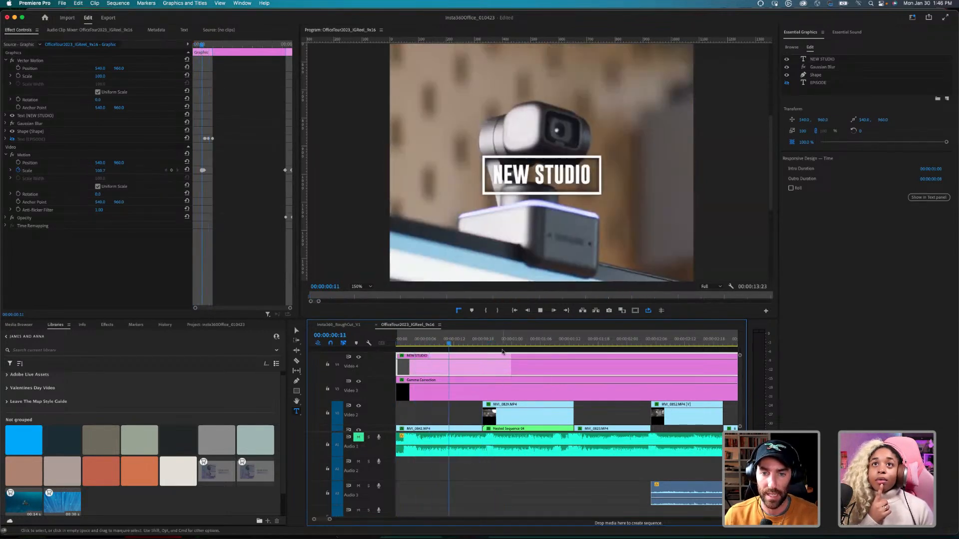
pyautogui.press('space')
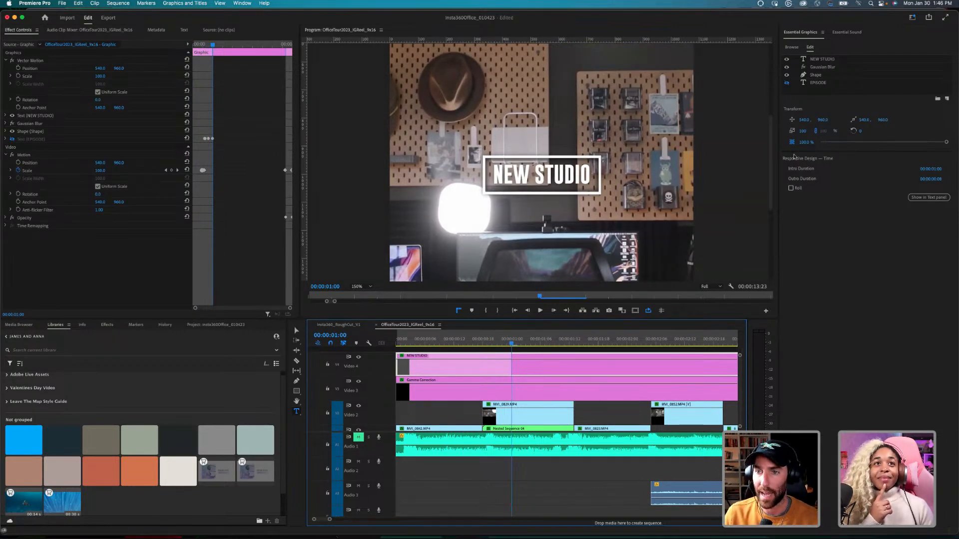
pyautogui.click(825, 74)
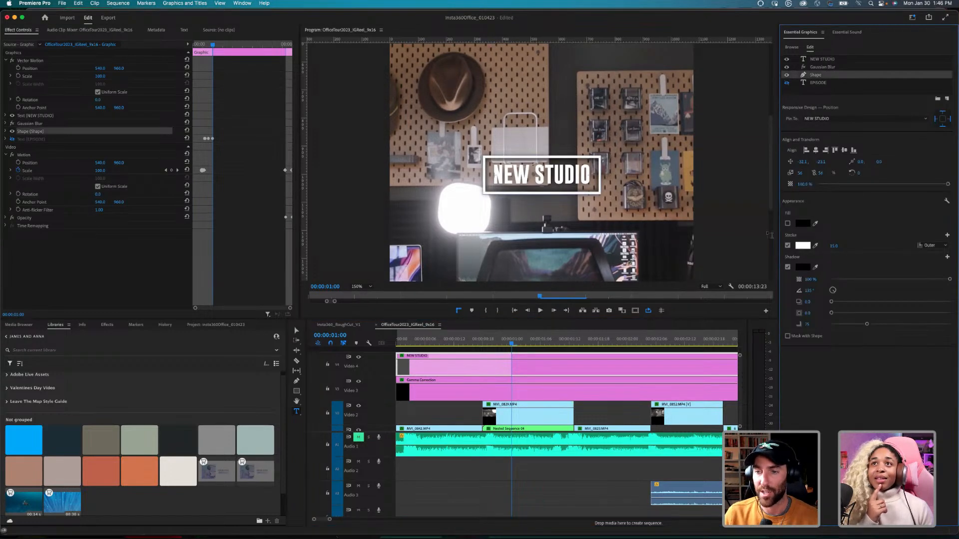
pyautogui.click(801, 245)
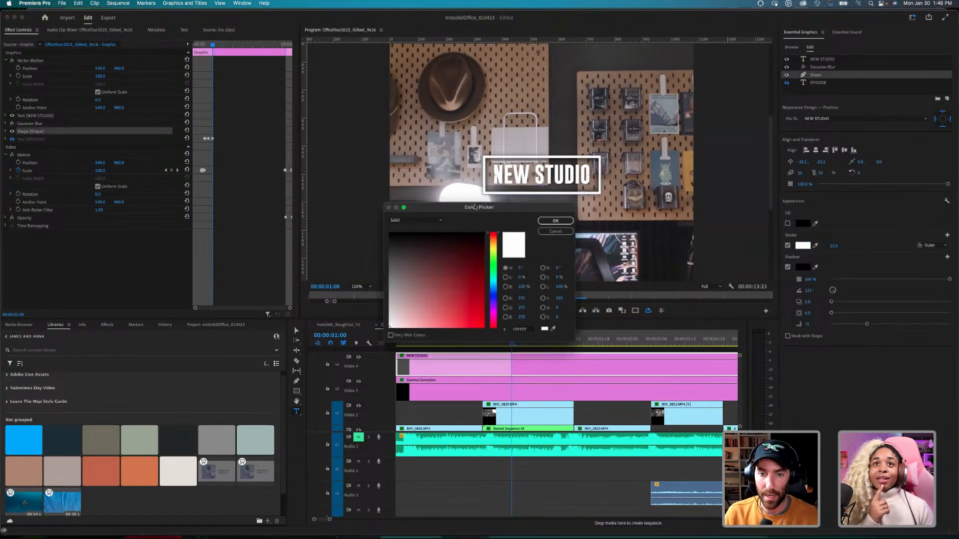
pyautogui.moveTo(451, 259)
pyautogui.mouseDown()
pyautogui.moveTo(473, 239)
pyautogui.moveTo(469, 254)
pyautogui.moveTo(408, 291)
pyautogui.mouseUp()
pyautogui.click(540, 232)
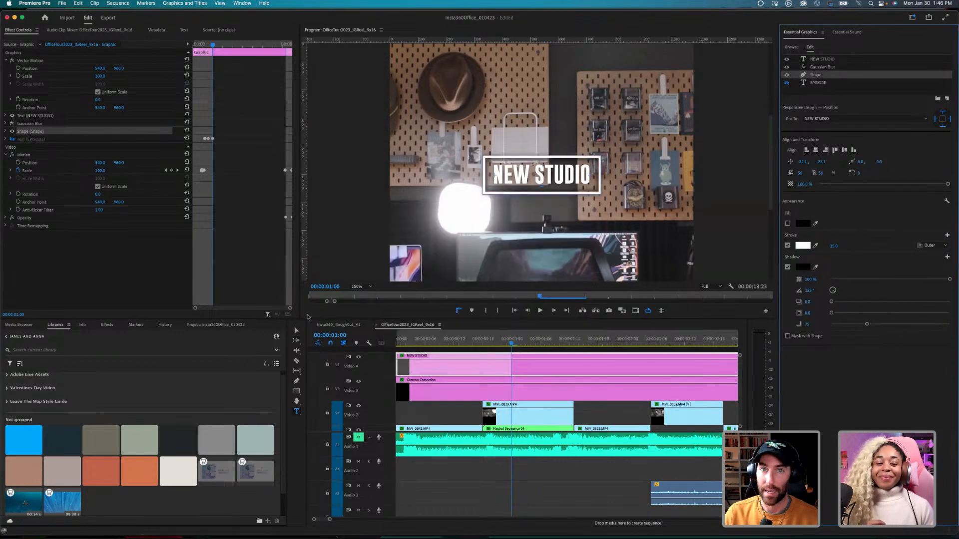
# Step: Sample the orange swatch from the JAMES AND ANNA library as the Shape layer's stroke color and play the title from the start
pyautogui.scroll(-2, 100, 475)
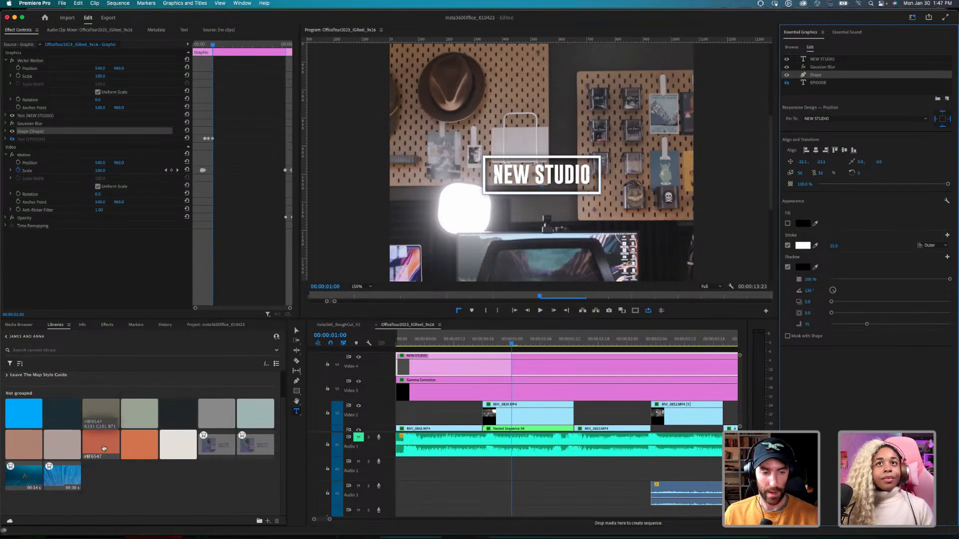
pyautogui.click(815, 246)
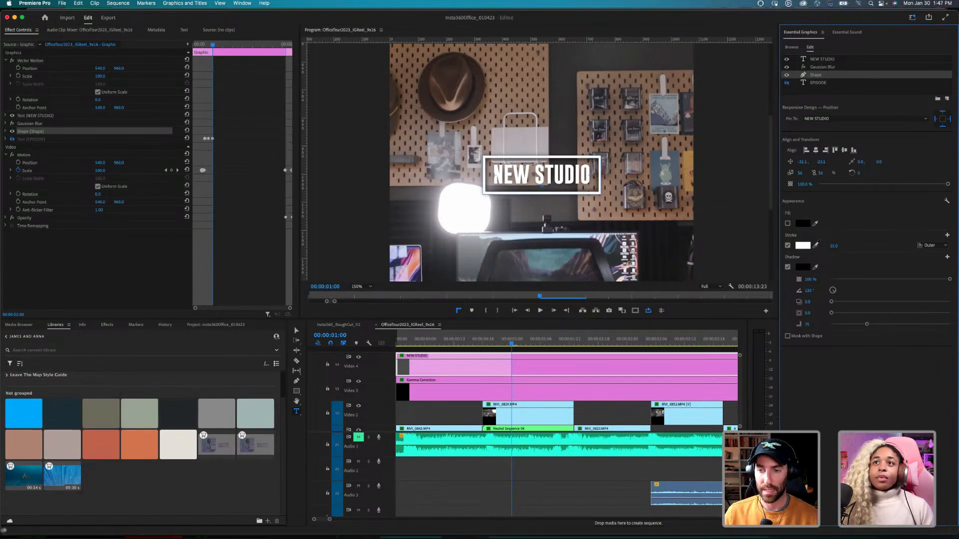
pyautogui.click(139, 441)
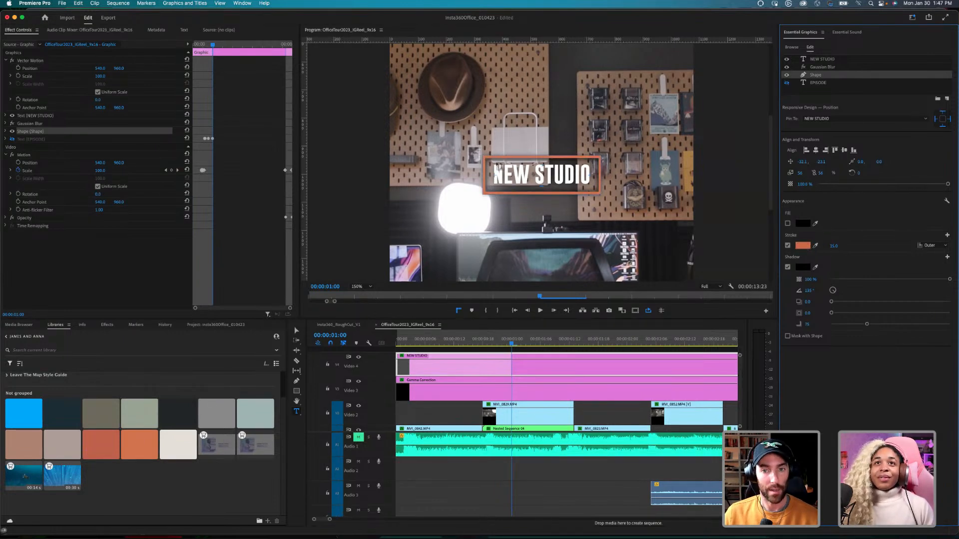
pyautogui.moveTo(482, 344); pyautogui.dragTo(396, 343)
pyautogui.press('space')
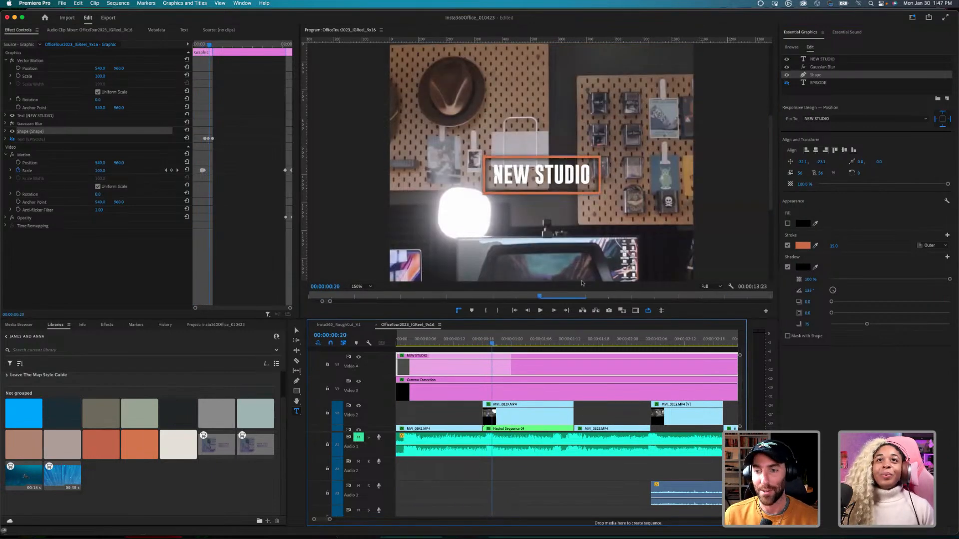
# Step: Toggle the Shape layer's shadow off and on to compare, and set the shadow color to light grey
pyautogui.click(788, 267)
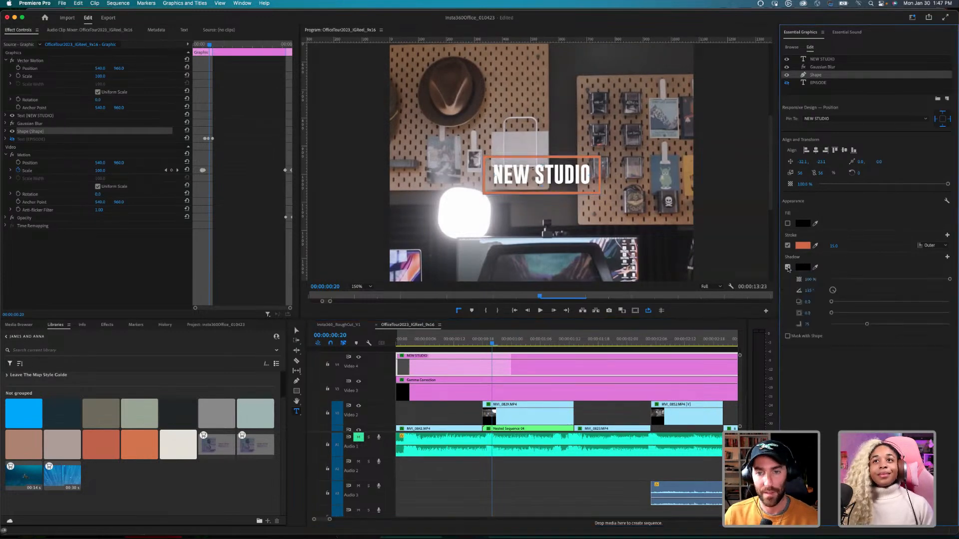
pyautogui.click(788, 267)
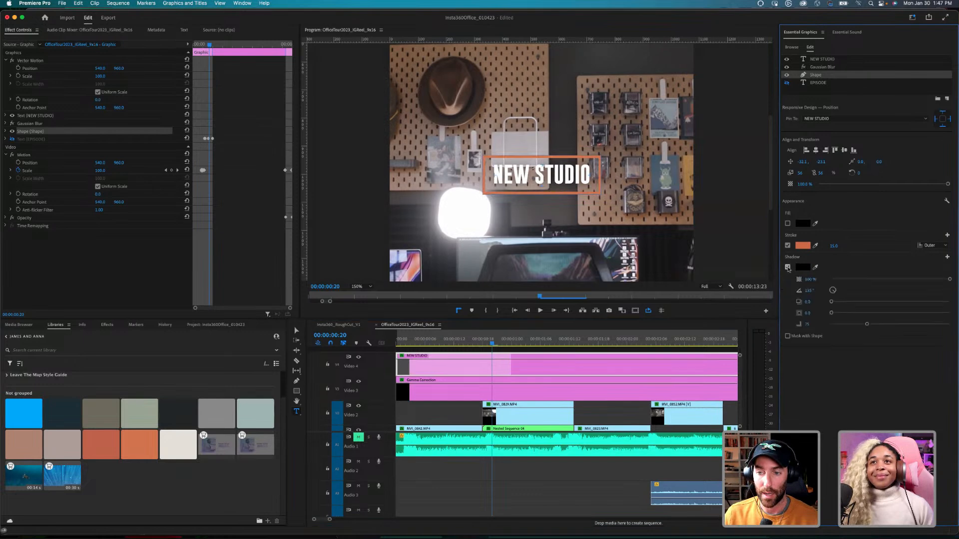
pyautogui.click(802, 267)
pyautogui.click(390, 250)
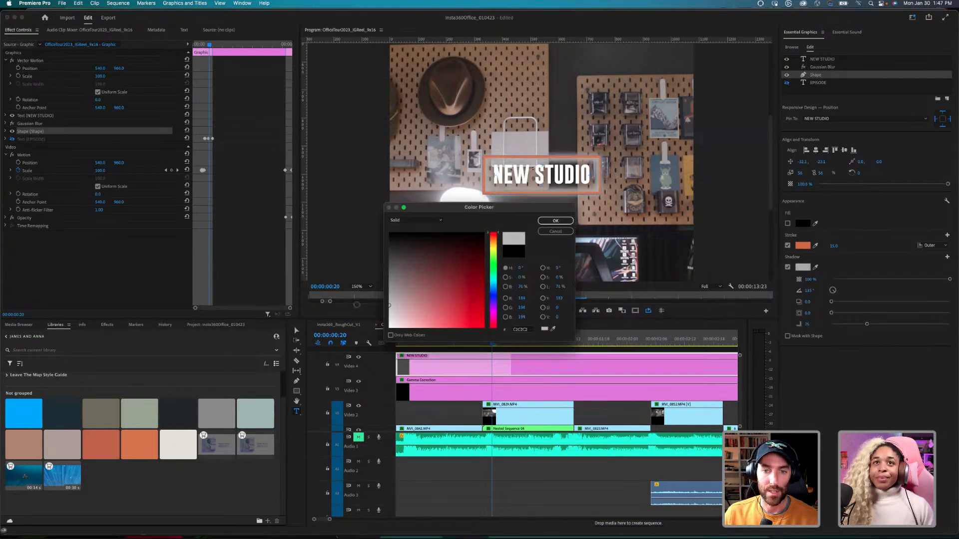
pyautogui.click(555, 220)
# Step: Replay the opening of the NEW STUDIO title to check how its orange outline and light shadow look over the footage
pyautogui.press('space')
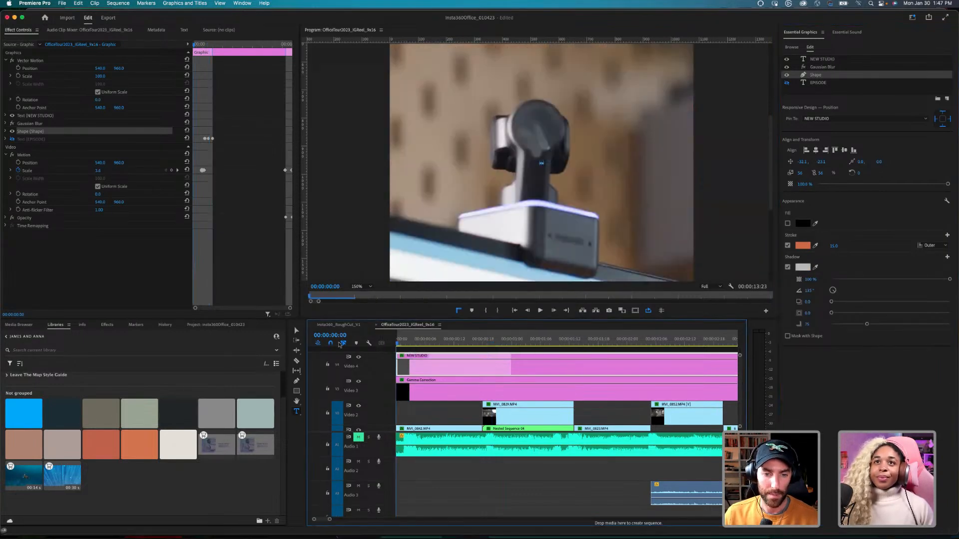
pyautogui.press('space')
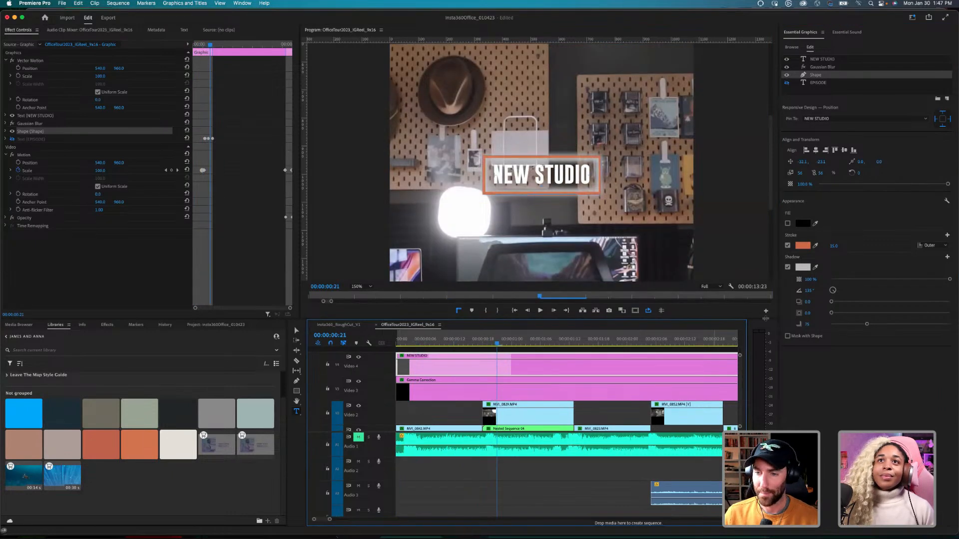
pyautogui.click(947, 280)
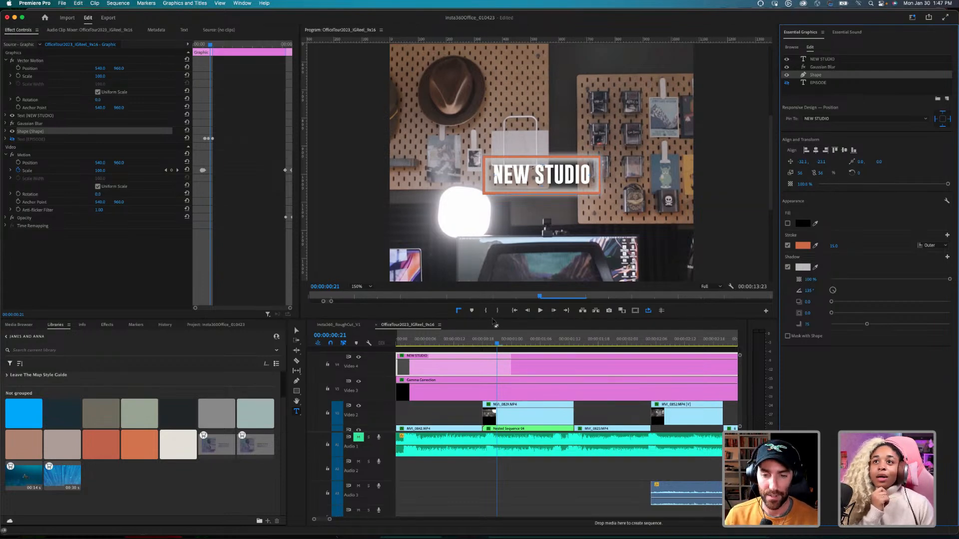
pyautogui.press('-')
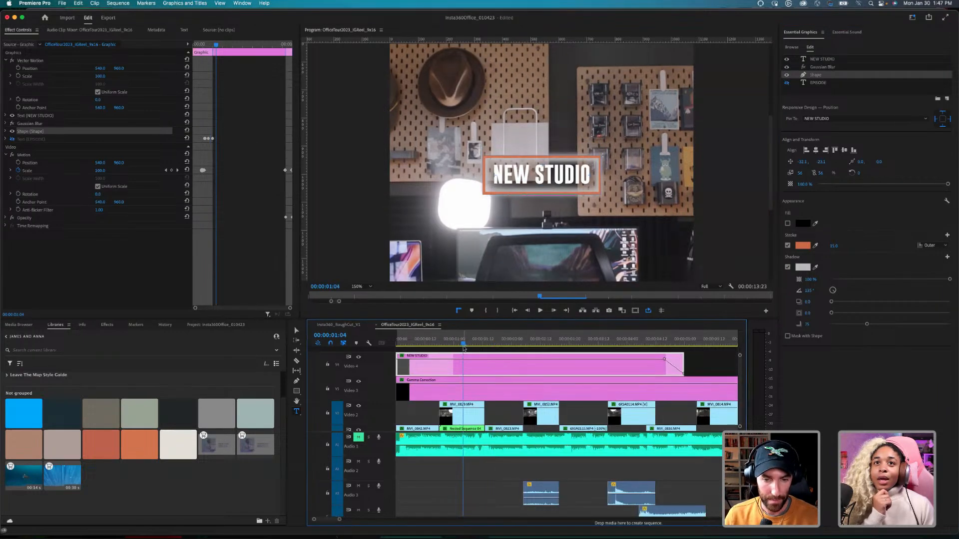
pyautogui.click(440, 337)
pyautogui.press('Right')
pyautogui.press('Right')
pyautogui.press('Right')
pyautogui.press('Right')
pyautogui.press('Right')
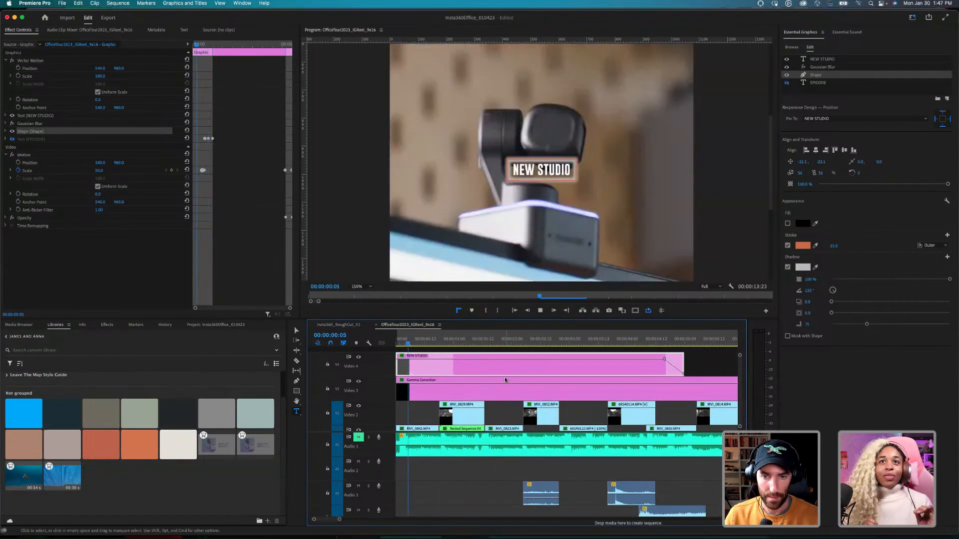
# Step: Change the Shape layer's stroke color to the sage green swatch sampled from the JAMES AND ANNA library
pyautogui.click(803, 245)
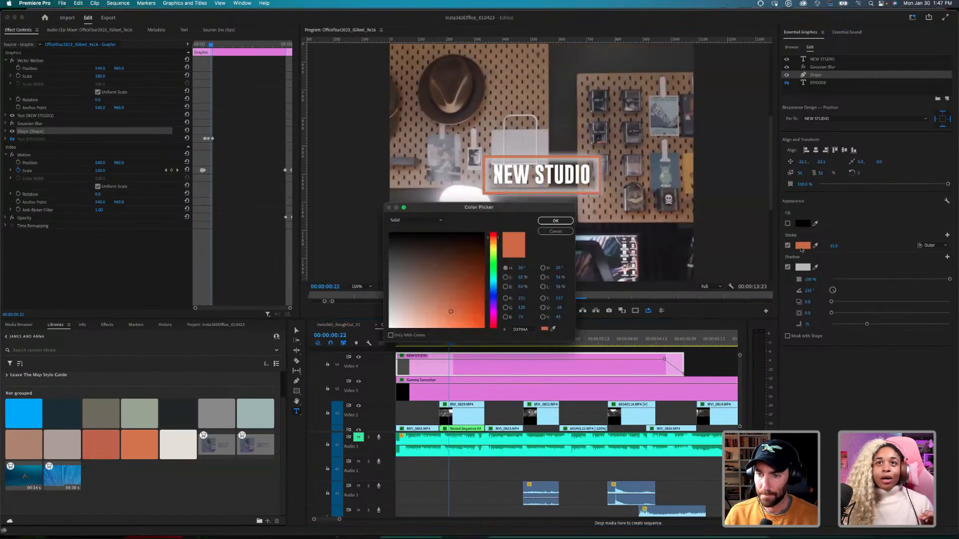
pyautogui.click(552, 330)
pyautogui.click(139, 425)
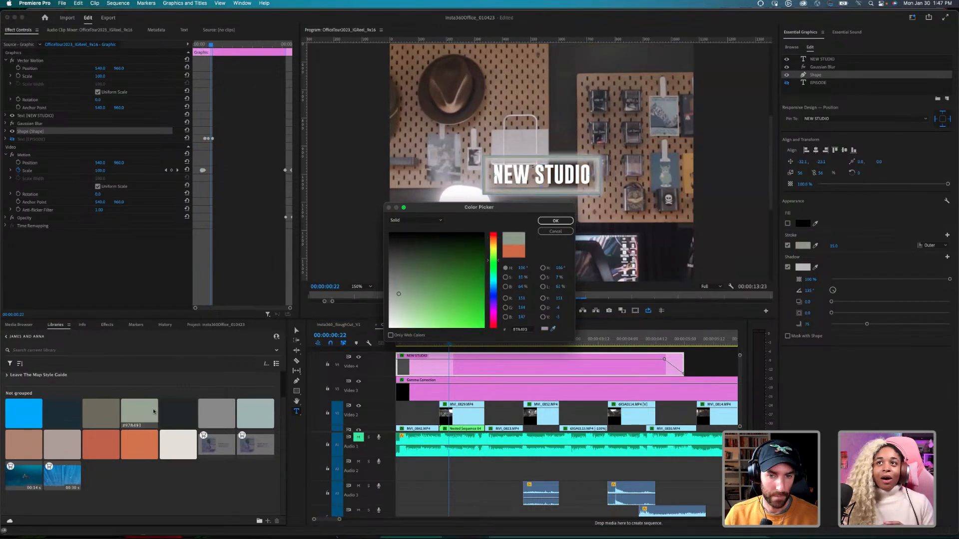
pyautogui.click(555, 221)
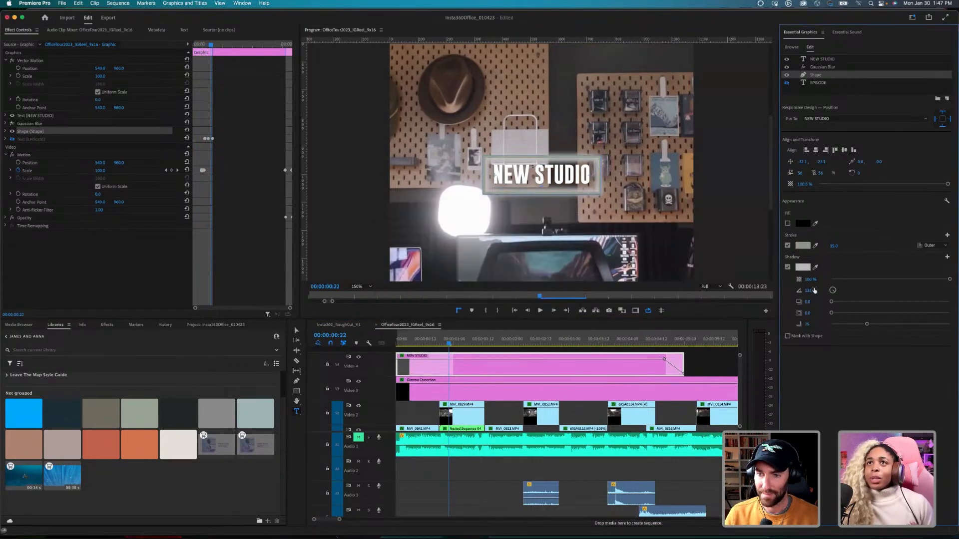
# Step: Set the blur of the Shape layer's shadow to 150
pyautogui.moveTo(866, 325); pyautogui.dragTo(902, 324)
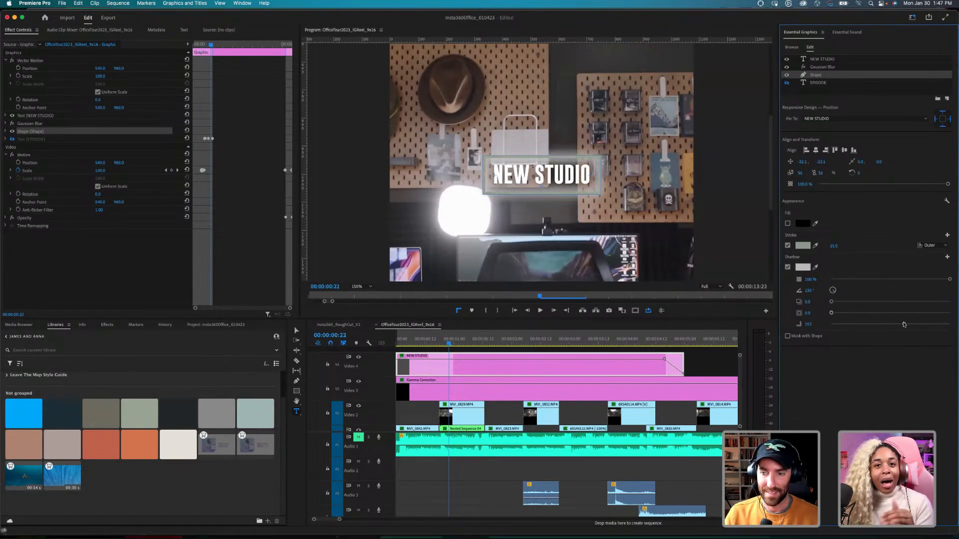
pyautogui.click(808, 325)
pyautogui.write('150')
pyautogui.press('Return')
# Step: Play the restyled title over the following clips up to 00:00:03:00 and select the NEW STUDIO clip
pyautogui.click(448, 487)
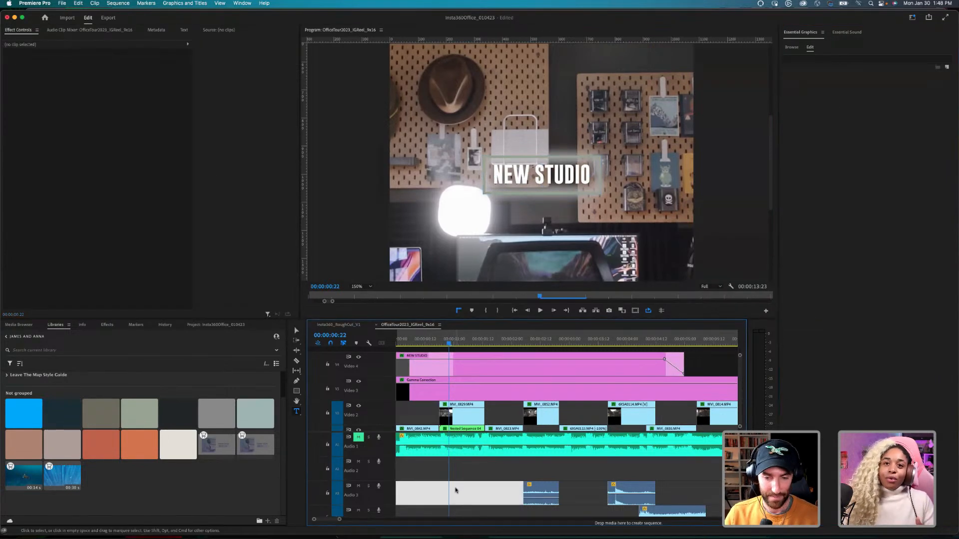
pyautogui.press('-')
pyautogui.press('space')
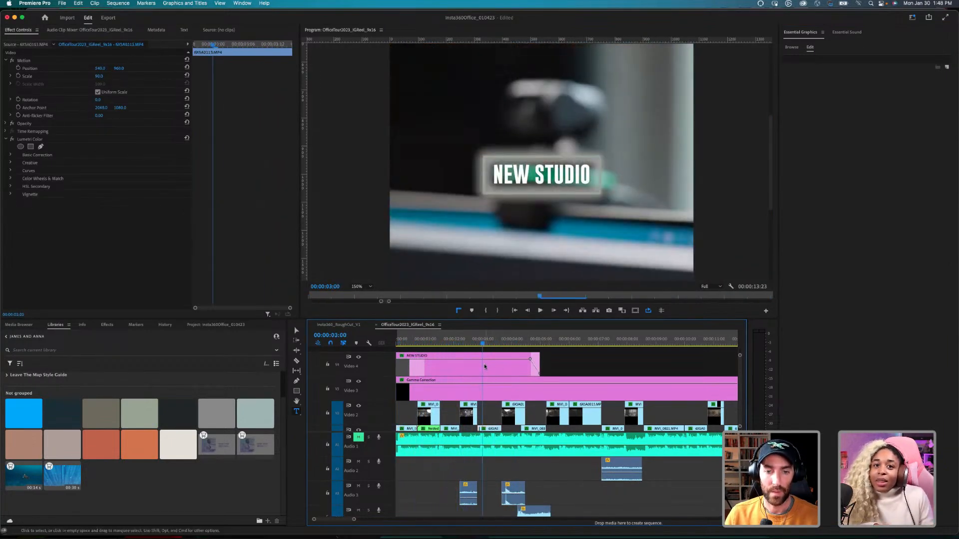
pyautogui.click(499, 371)
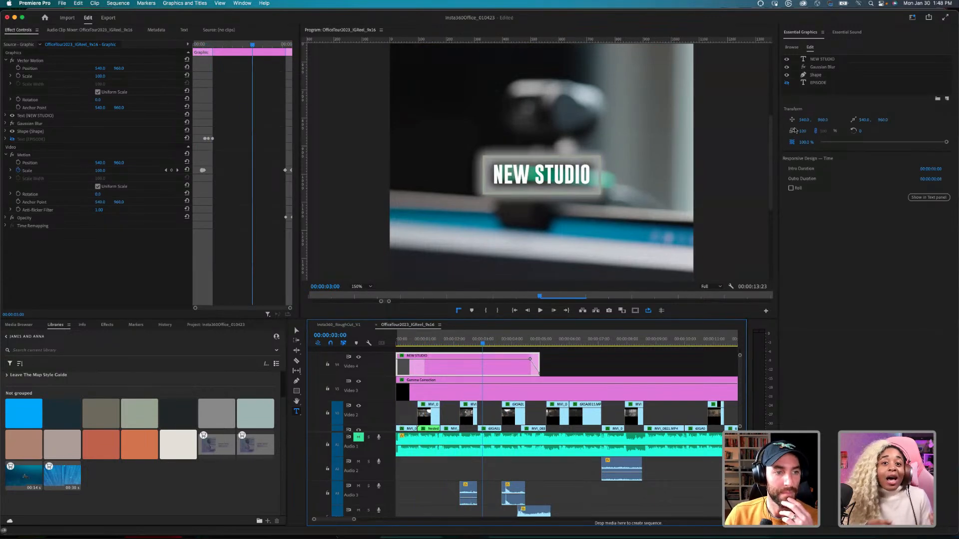
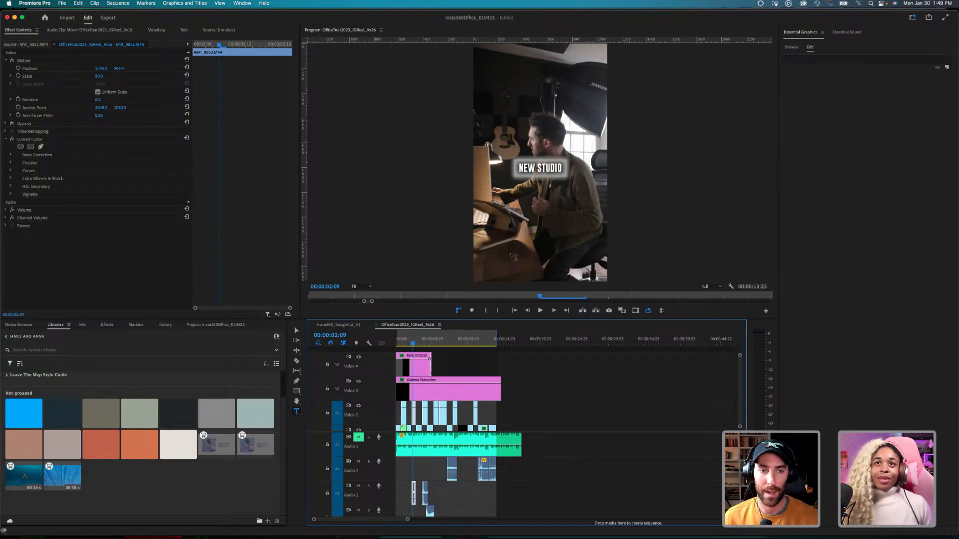
# Step: Delete the NEW STUDIO title clip from Video 4 and browse My Templates down to the numbered Title templates
pyautogui.click(415, 367)
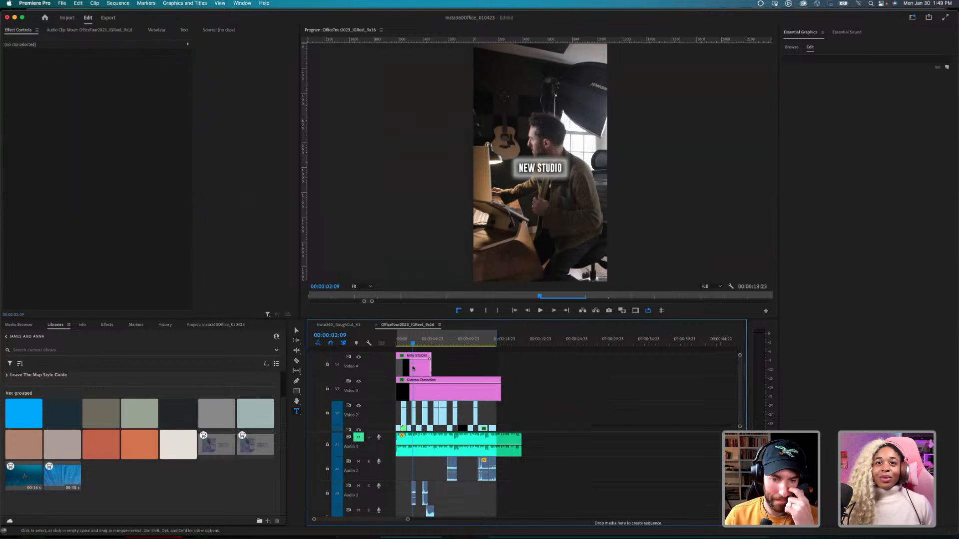
pyautogui.press('Delete')
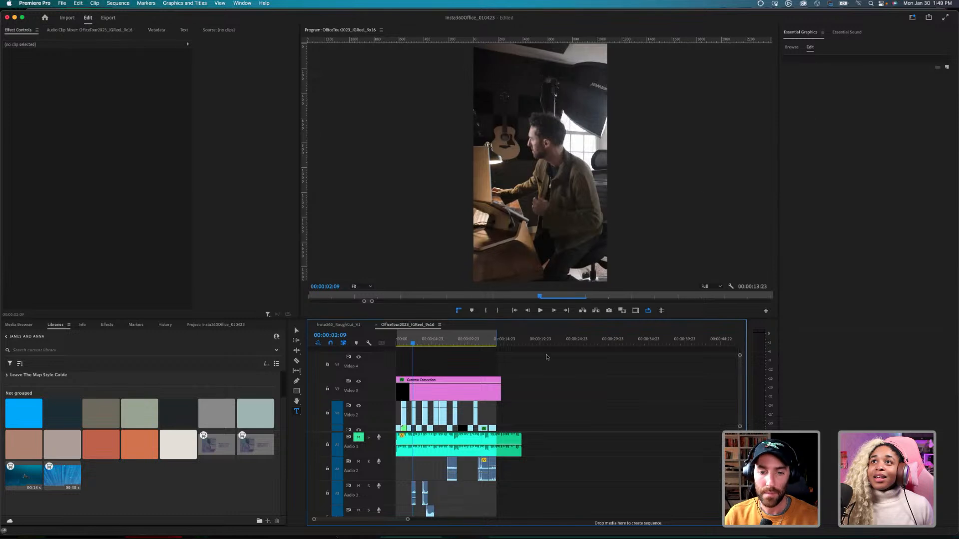
pyautogui.click(792, 47)
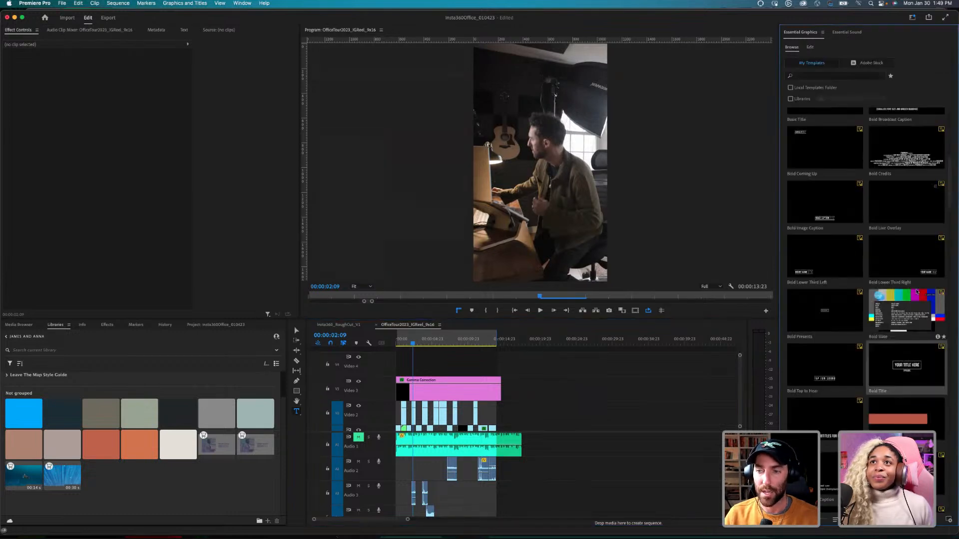
pyautogui.scroll(-5, 863, 260)
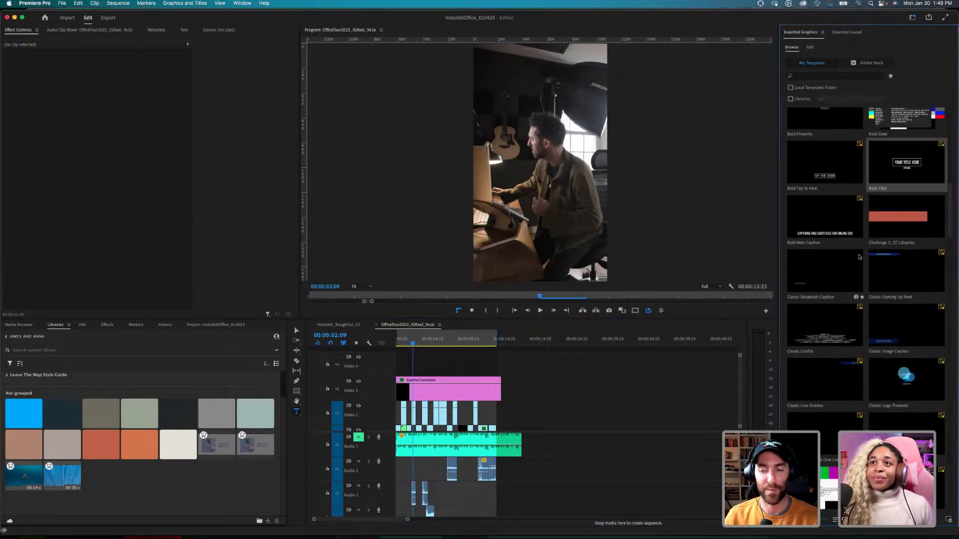
pyautogui.scroll(-10, 828, 364)
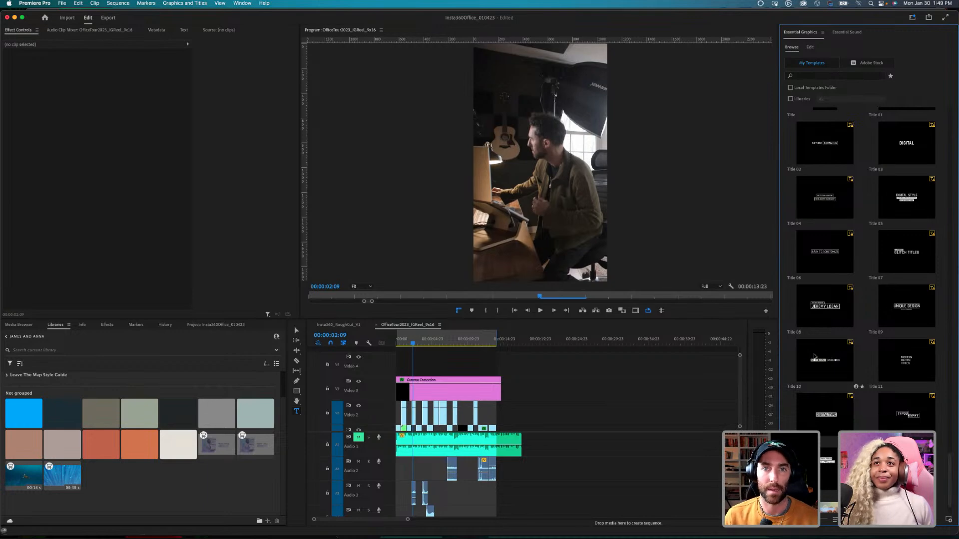
# Step: Switch to After Effects and play the CustomAEMogurt_V2_16x9 [MEDIA REPLACEMENT] composition from its first frame
pyautogui.moveTo(532, 533)
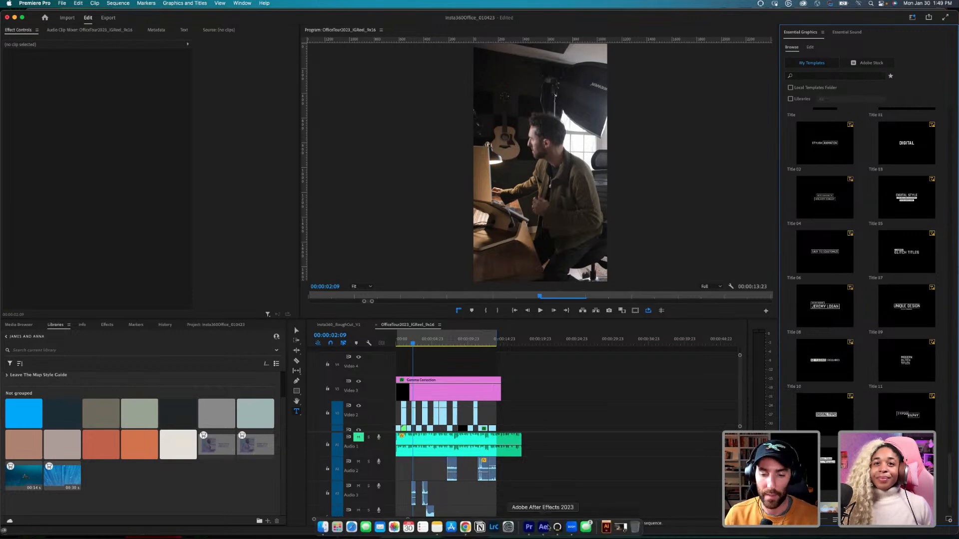
pyautogui.click(543, 528)
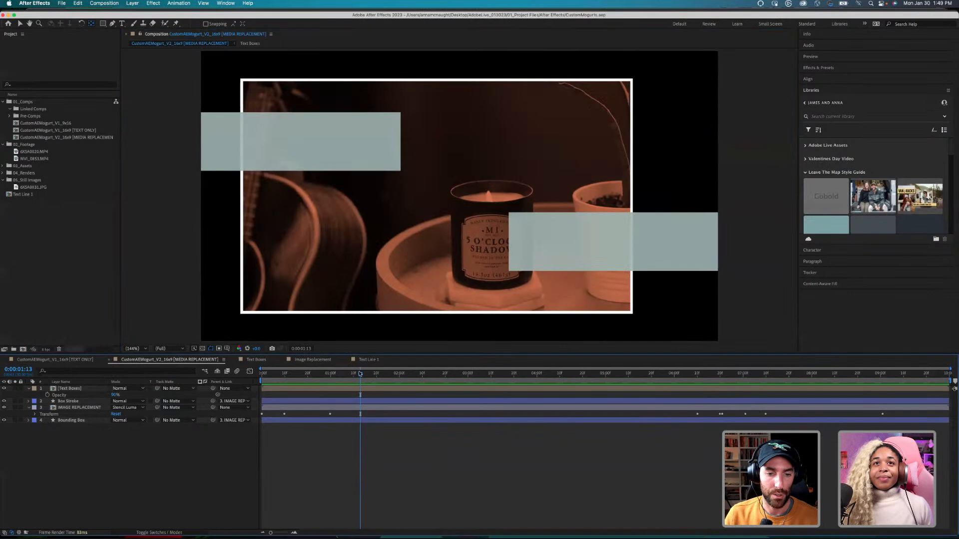
pyautogui.press('Home')
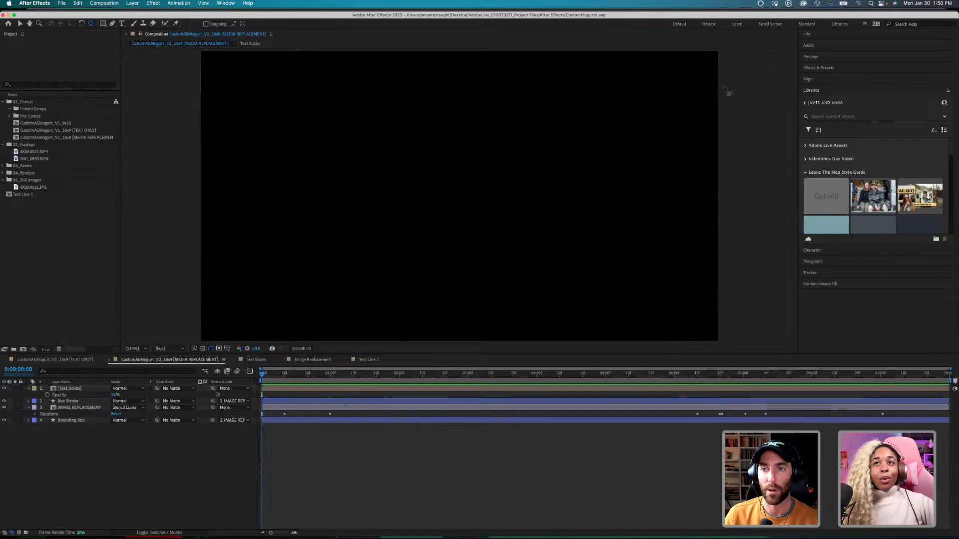
pyautogui.click(269, 376)
pyautogui.press('space')
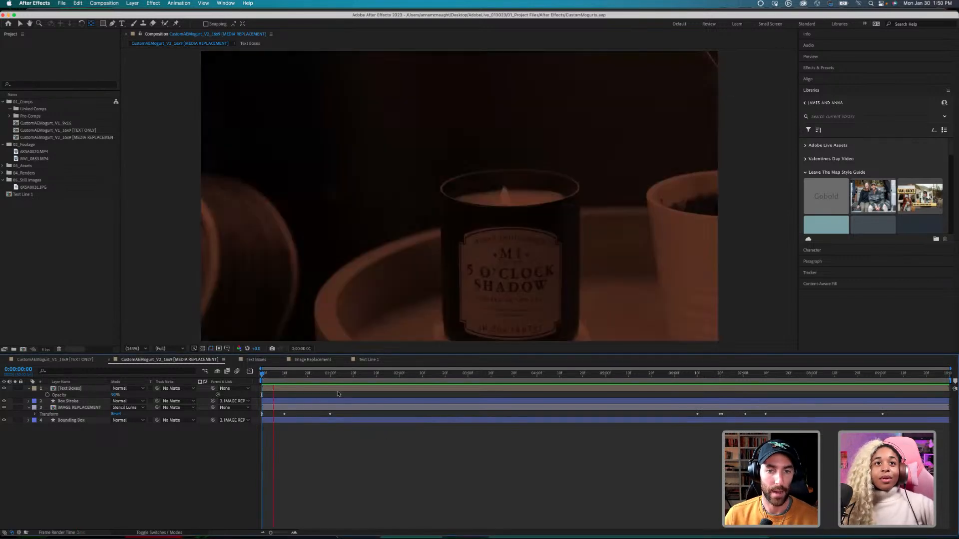
pyautogui.click(134, 349)
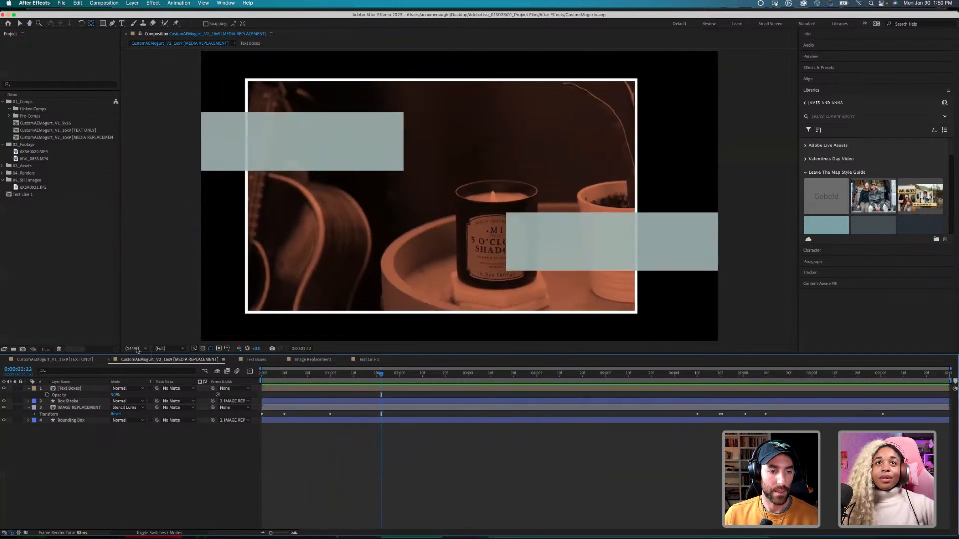
pyautogui.click(135, 353)
pyautogui.moveTo(381, 375); pyautogui.dragTo(248, 376)
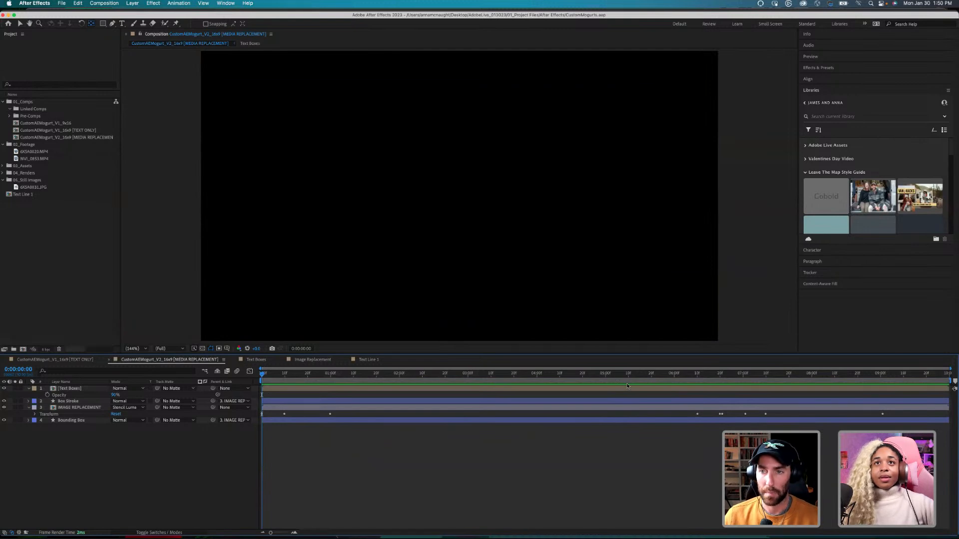
pyautogui.press('space')
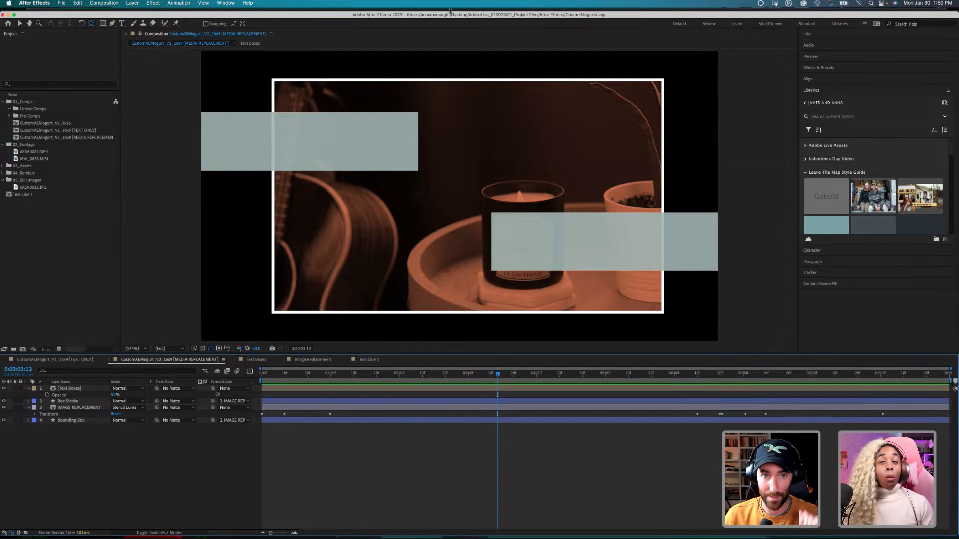
# Step: Open the CustomAEMogurt_V1_16x9 [TEXT ONLY] composition, preview its NEW YEAR title animation and park the playhead at 0:00:02:00
pyautogui.click(67, 359)
pyautogui.press('space')
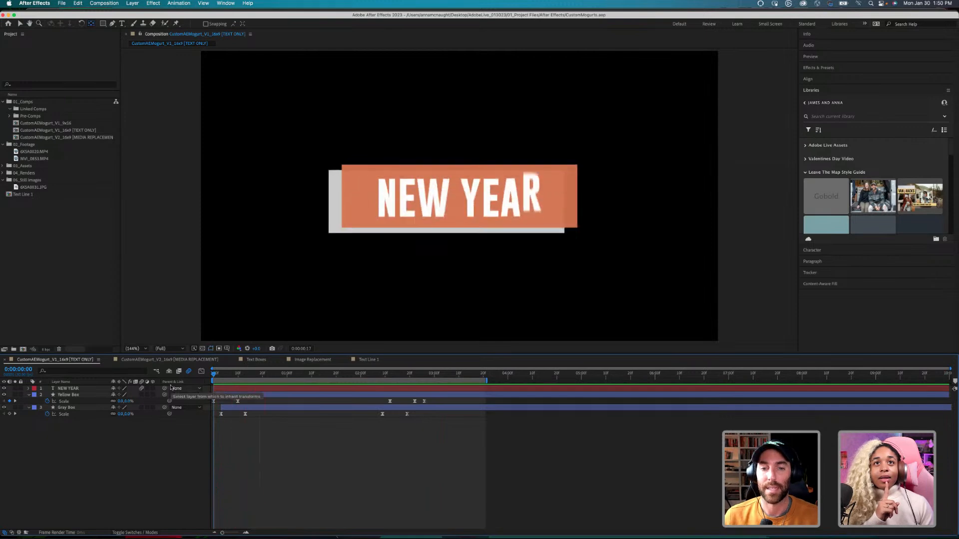
pyautogui.press('space')
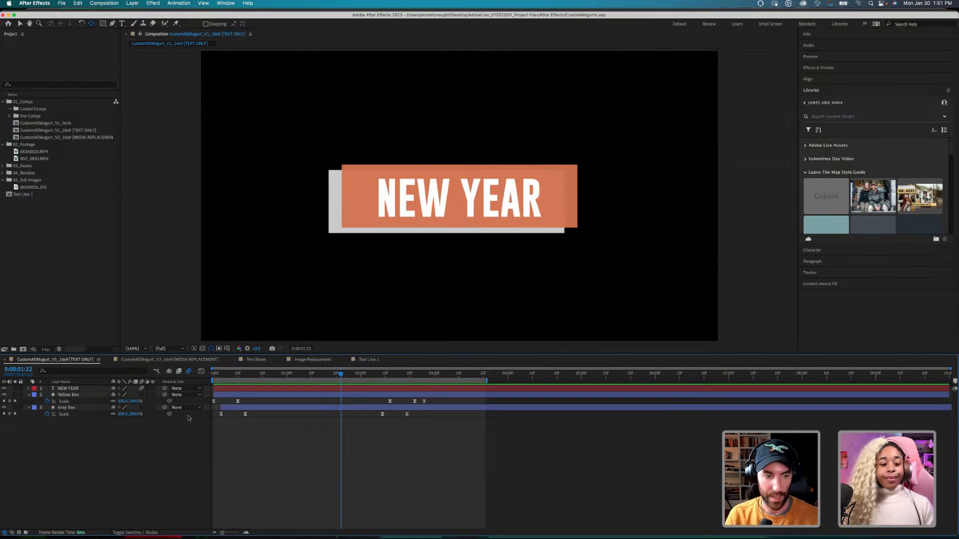
pyautogui.press('space')
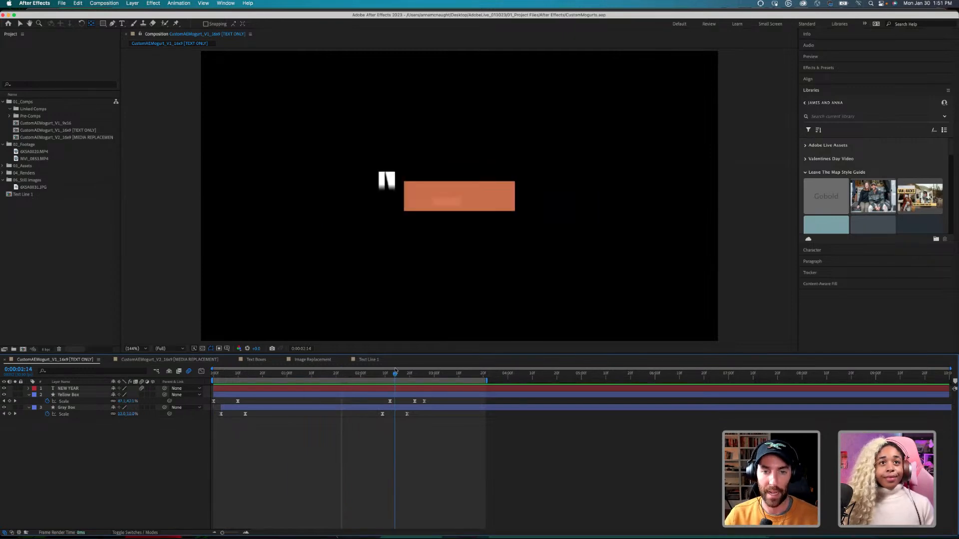
pyautogui.moveTo(310, 374); pyautogui.dragTo(361, 364)
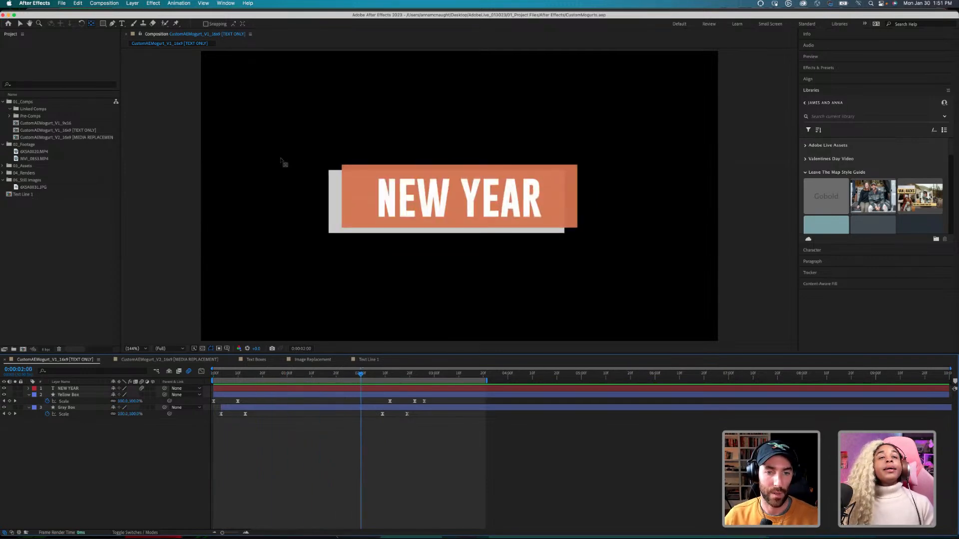
# Step: Start a new composition with a width of 1080 px and a height of 1920 px
pyautogui.press('super+n')
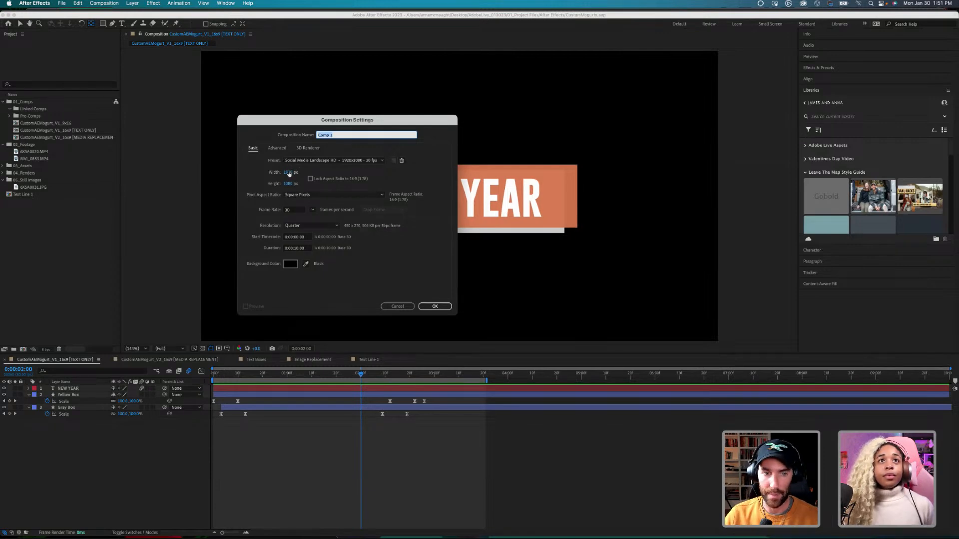
pyautogui.click(289, 172)
pyautogui.write('1080')
pyautogui.press('Tab')
pyautogui.write('1920')
pyautogui.press('Tab')
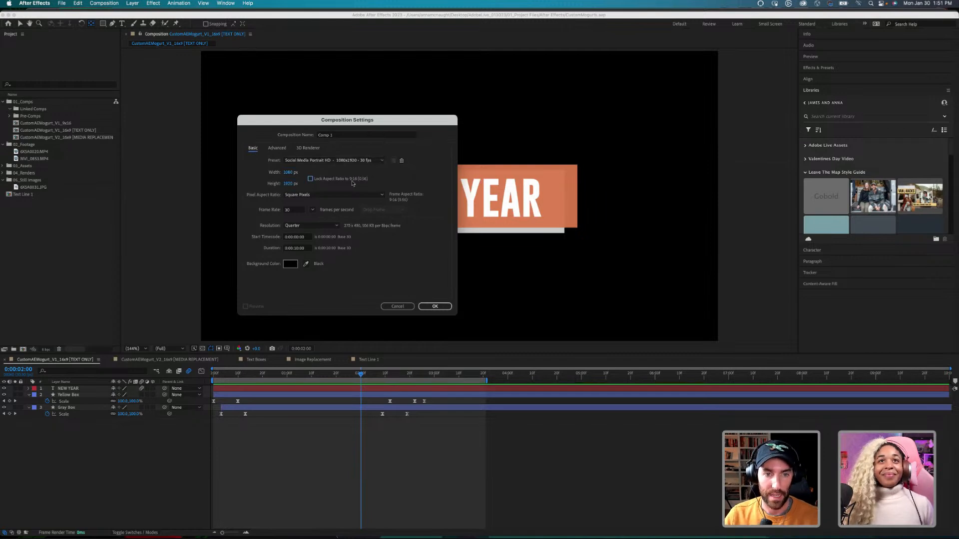
# Step: Name the new composition CustomAEMogurt_V1_9x16 [FOR INSTAGRAM] and create it
pyautogui.click(320, 135)
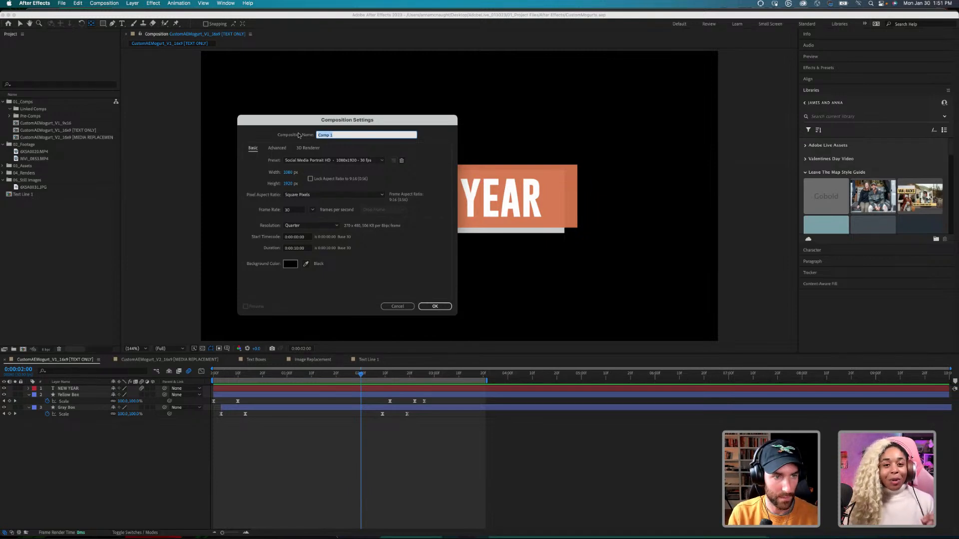
pyautogui.write('Custo')
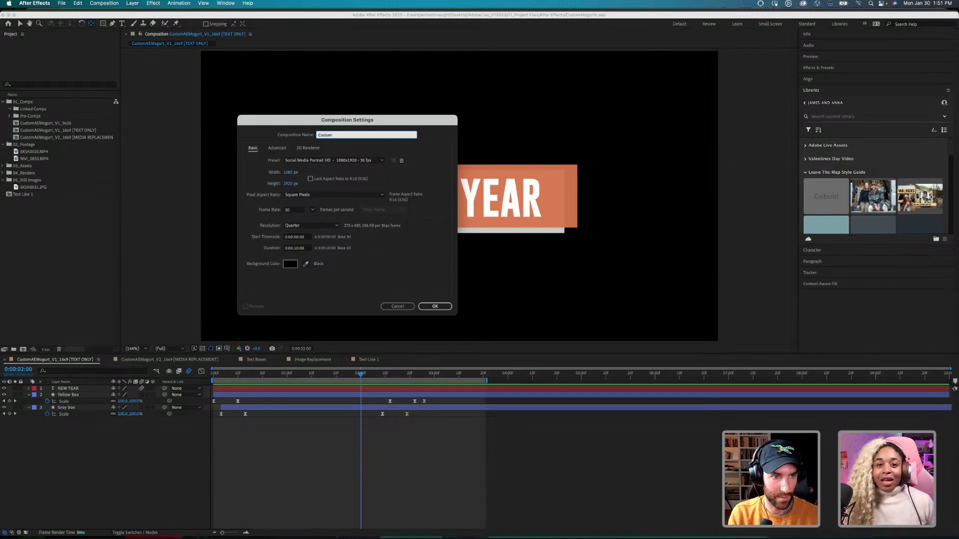
pyautogui.write('mAEMogurt_V1')
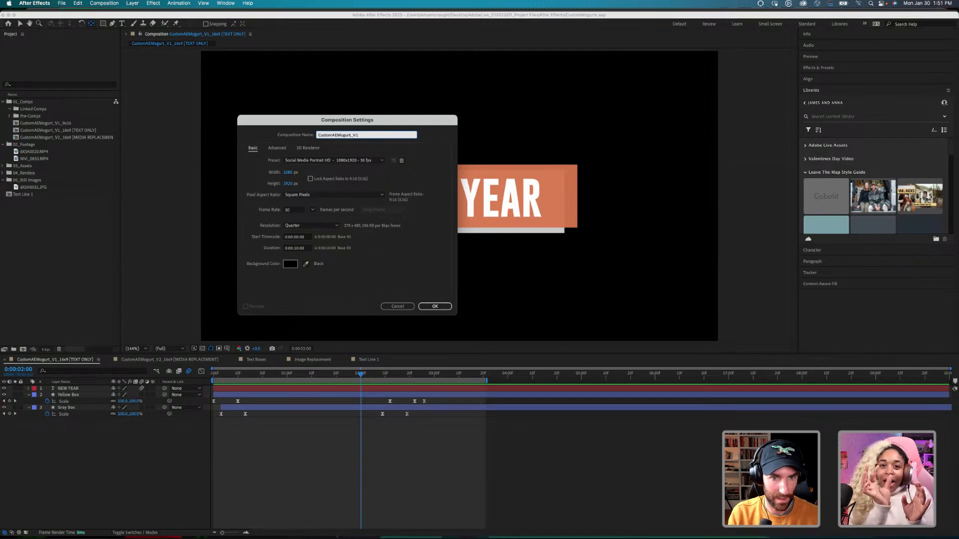
pyautogui.write('_9x16')
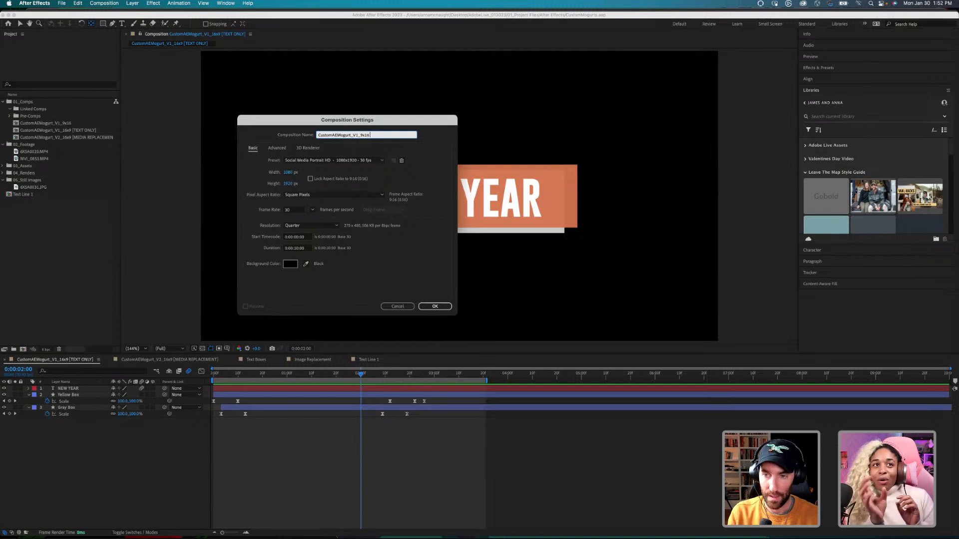
pyautogui.write(' [FOR INSTAGRAM')
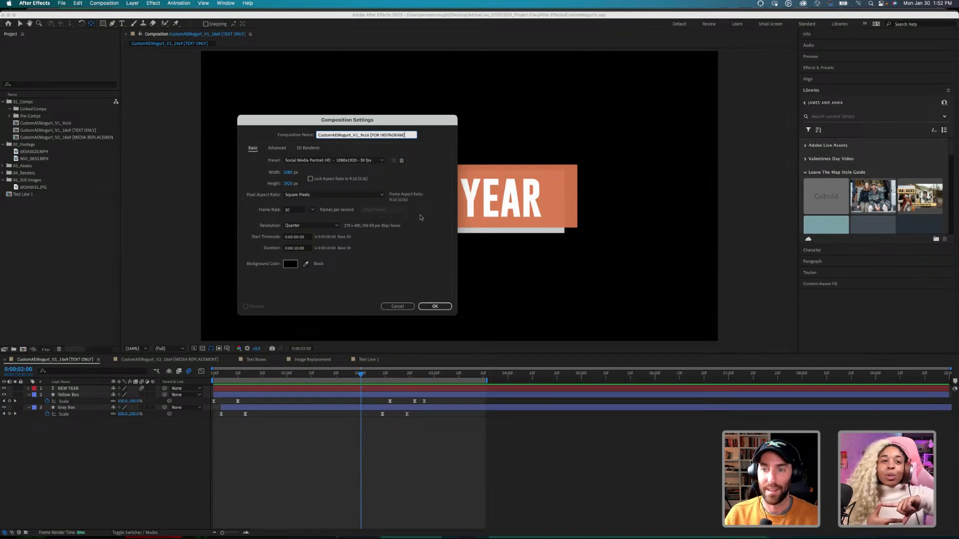
pyautogui.click(428, 306)
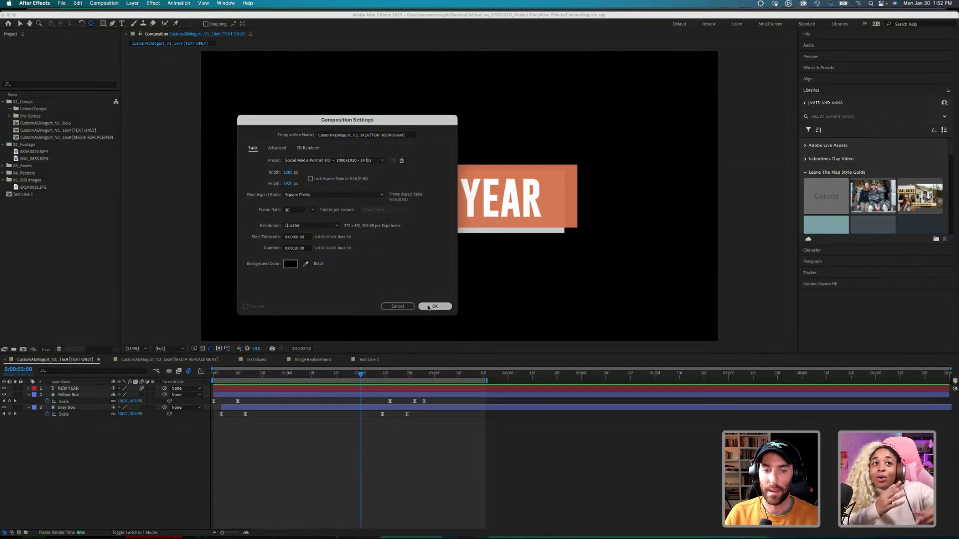
pyautogui.rightClick(127, 428)
pyautogui.moveTo(142, 433)
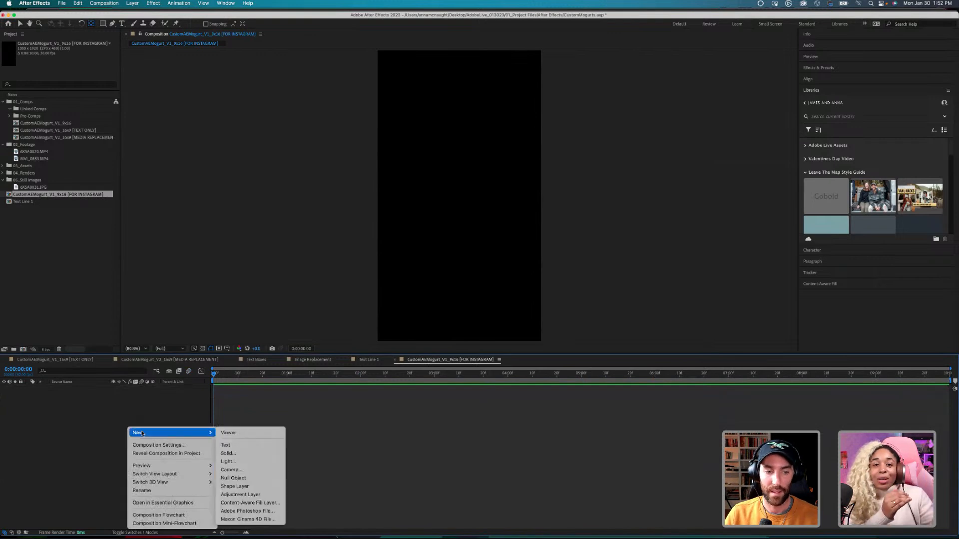
pyautogui.click(304, 437)
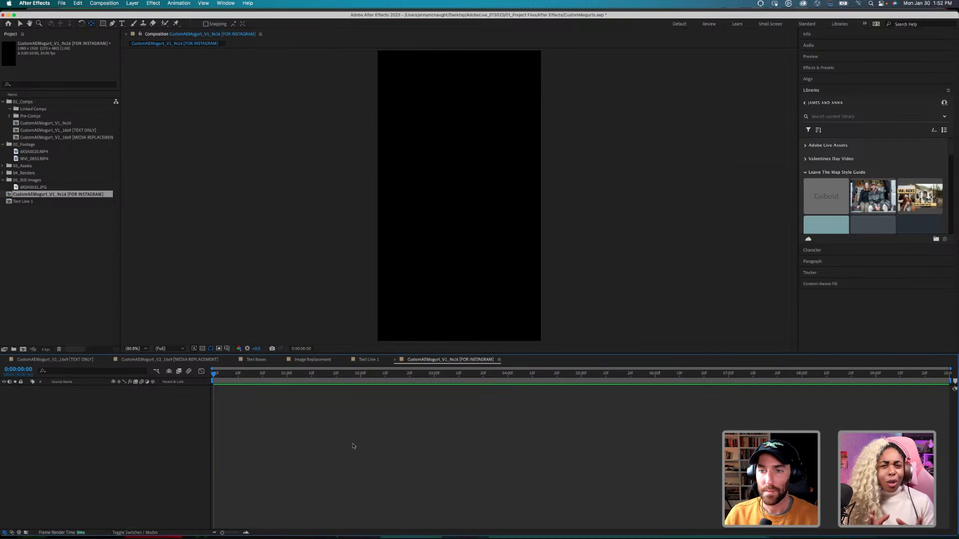
# Step: Save the project and collapse the 01_Comps, 02_Footage and 05_Still Images folders
pyautogui.click(3, 145)
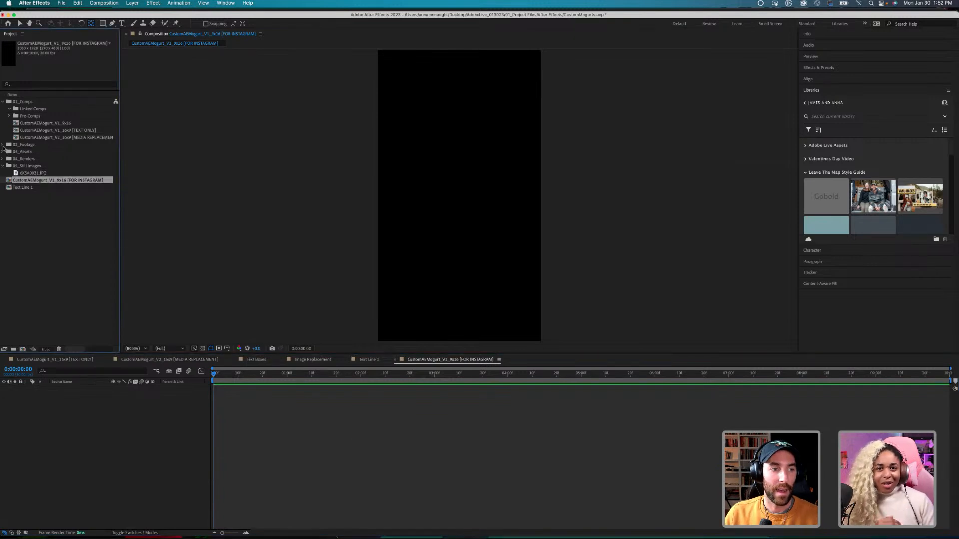
pyautogui.moveTo(72, 14); pyautogui.dragTo(77, 13)
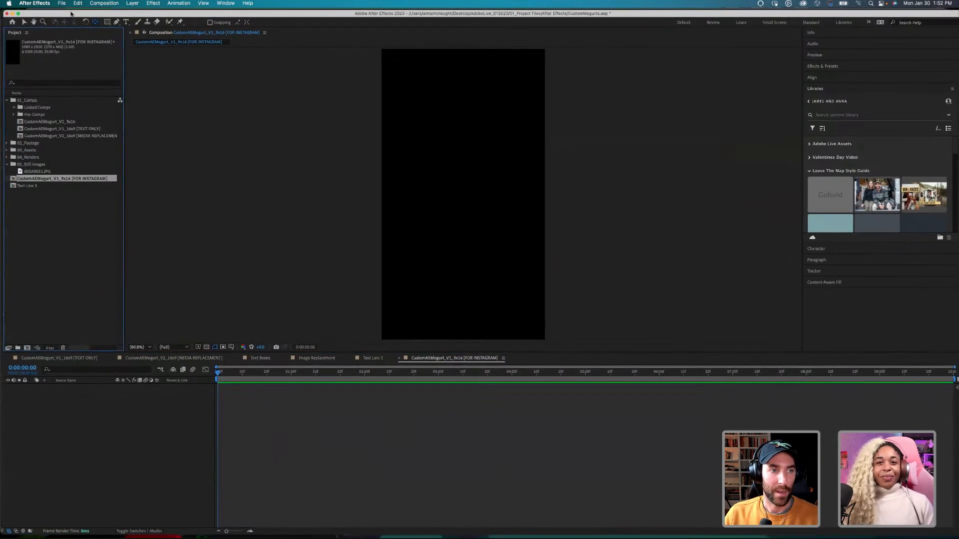
pyautogui.press('super+s')
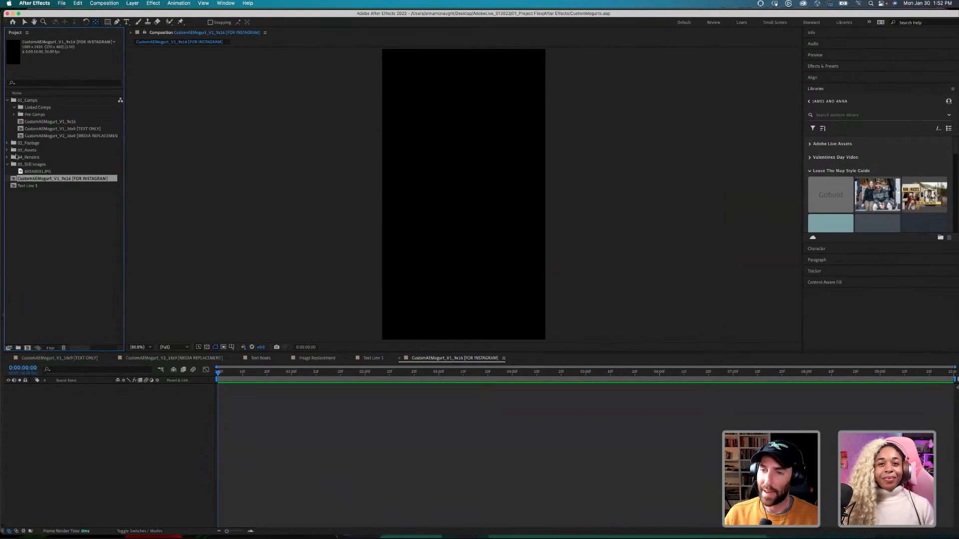
pyautogui.click(7, 101)
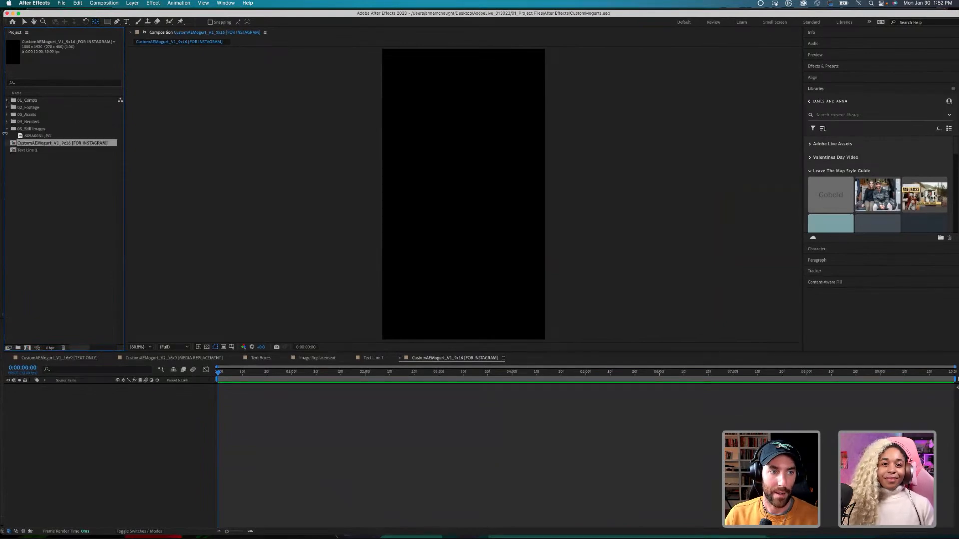
pyautogui.click(6, 129)
pyautogui.click(17, 159)
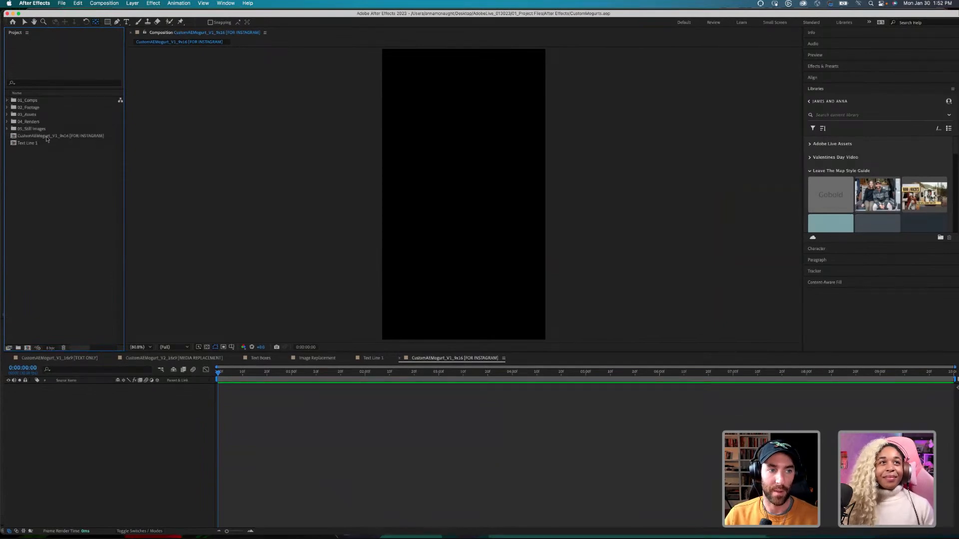
# Step: Expand the 01_Comps folder and select the CustomAEMogurt_V1_9x16 [FOR INSTAGRAM] composition in the project
pyautogui.click(7, 100)
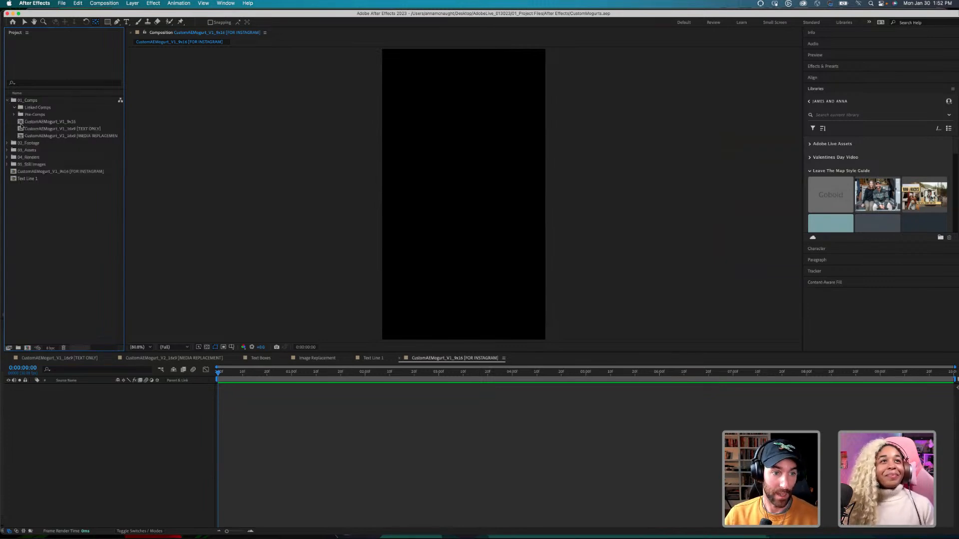
pyautogui.click(63, 172)
pyautogui.click(20, 191)
pyautogui.click(18, 172)
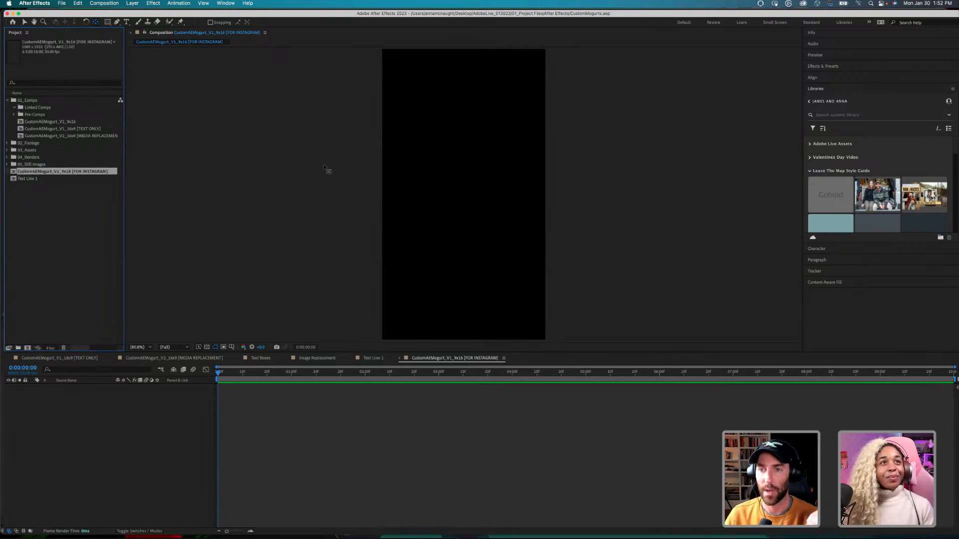
# Step: Look at the 16x9 [MEDIA REPLACEMENT] composition again and play the 16x9 [TEXT ONLY] title animation through its exit
pyautogui.click(127, 415)
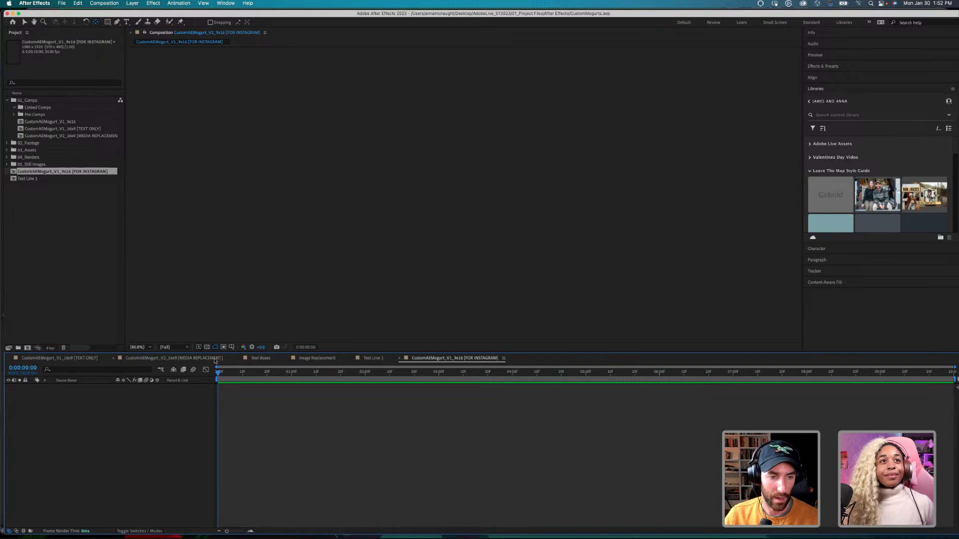
pyautogui.click(214, 358)
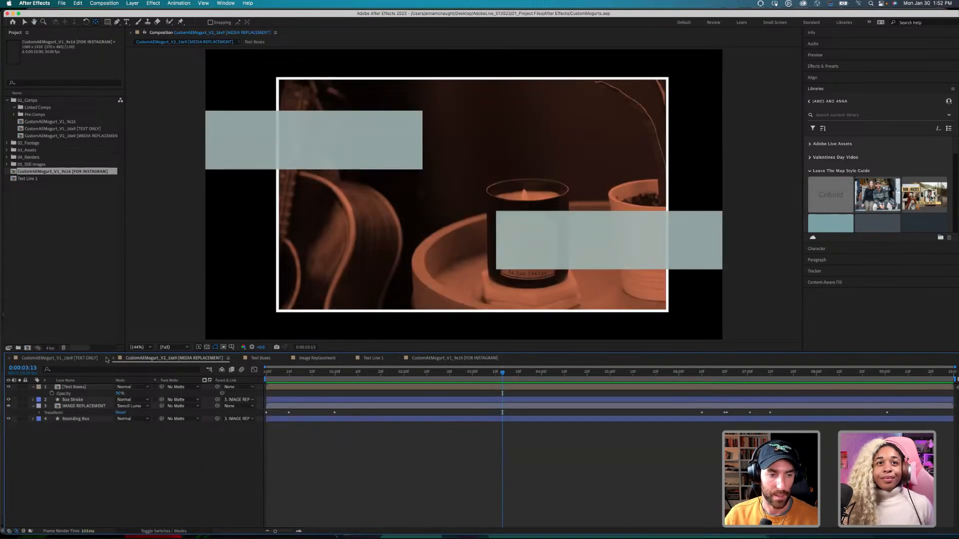
pyautogui.click(85, 359)
pyautogui.press('space')
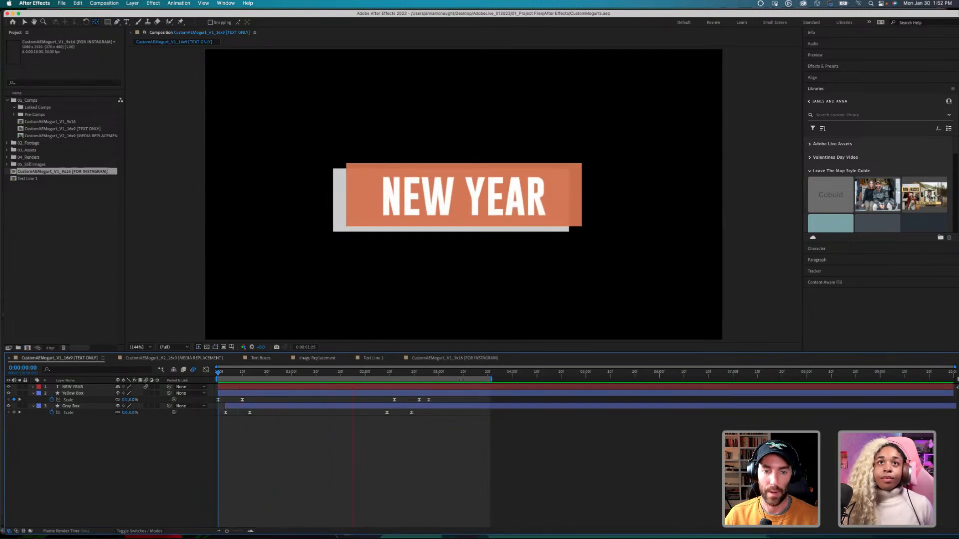
pyautogui.press('space')
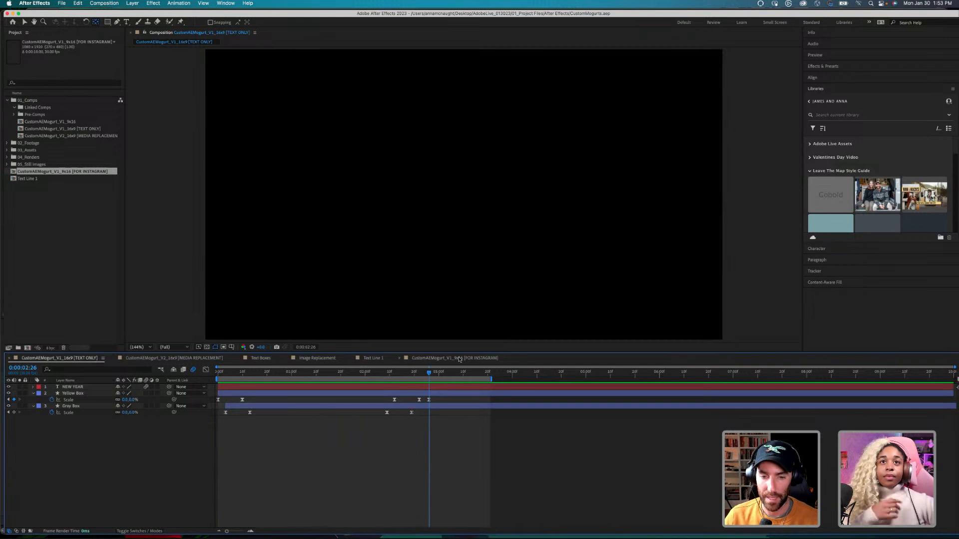
# Step: Open the CustomAEMogurt_V1_9x16 [FOR INSTAGRAM] composition and show the title/action safe margins with the grid turned off
pyautogui.click(460, 359)
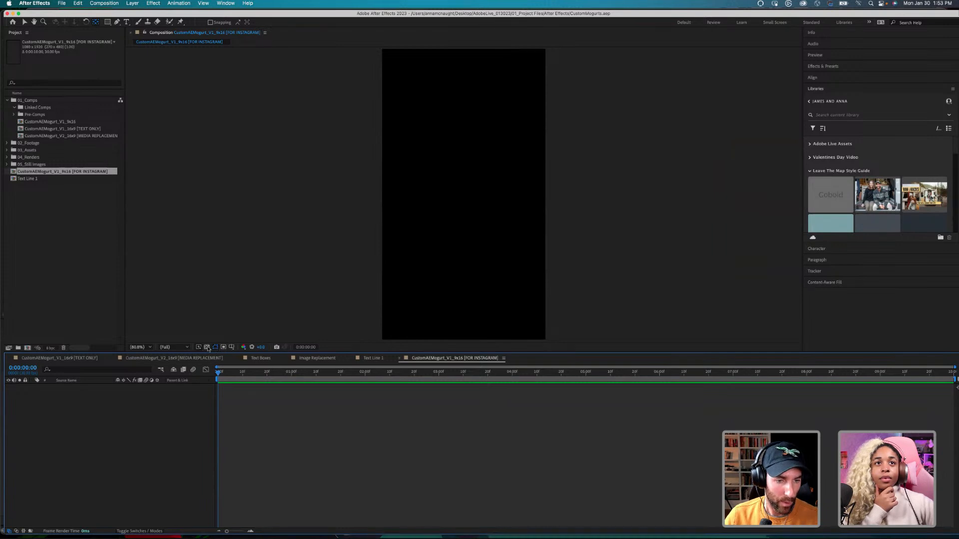
pyautogui.click(231, 347)
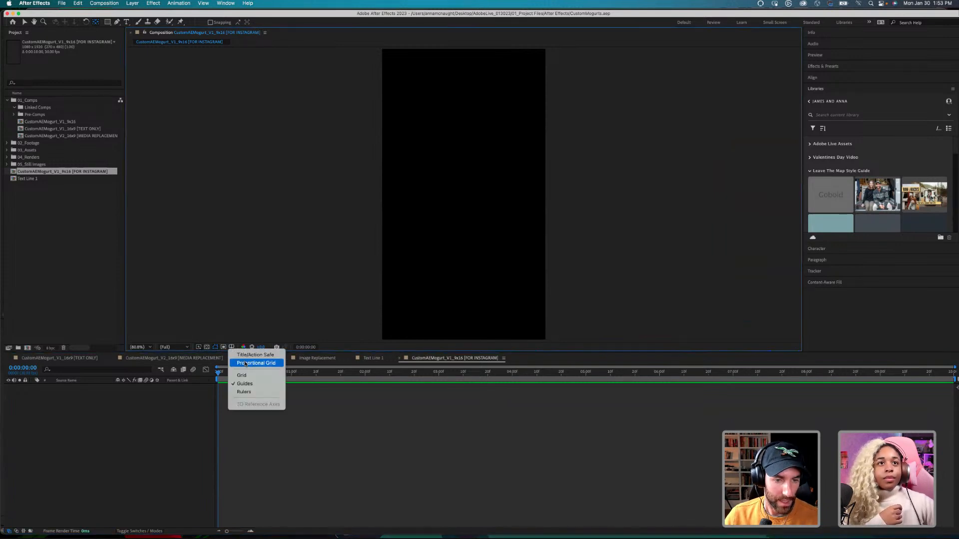
pyautogui.click(242, 375)
pyautogui.click(231, 347)
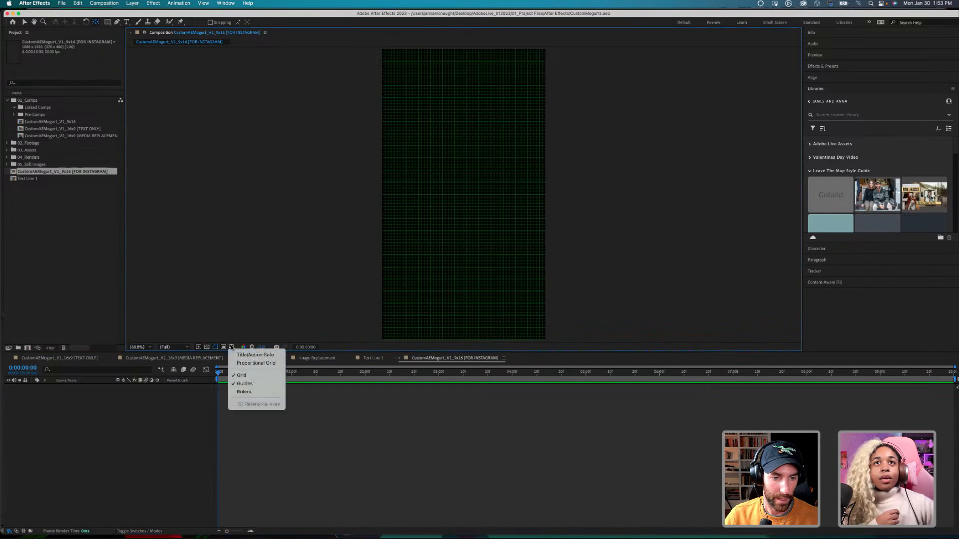
pyautogui.click(258, 355)
pyautogui.click(232, 347)
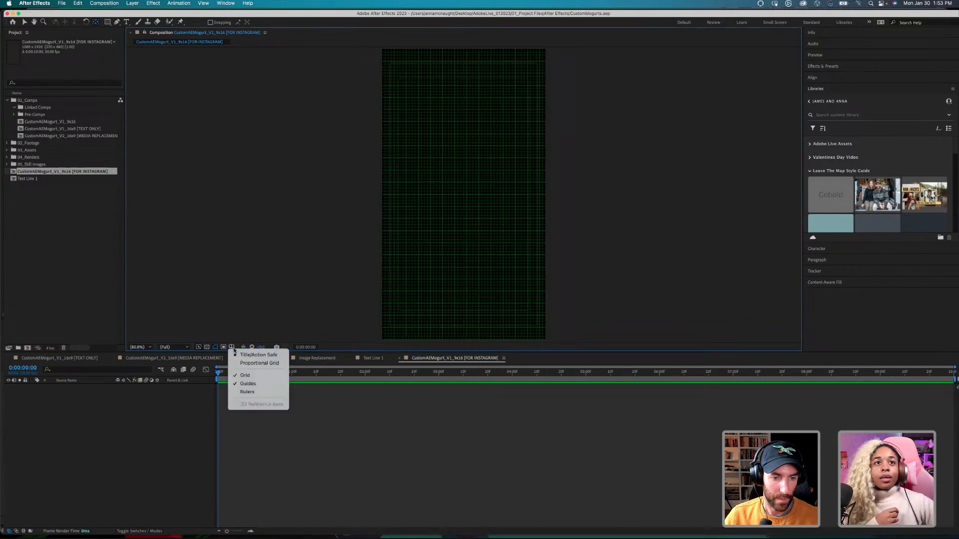
pyautogui.click(243, 376)
# Step: Show the rulers and place a vertical and a horizontal guide through the centre of the 9x16 composition
pyautogui.click(229, 3)
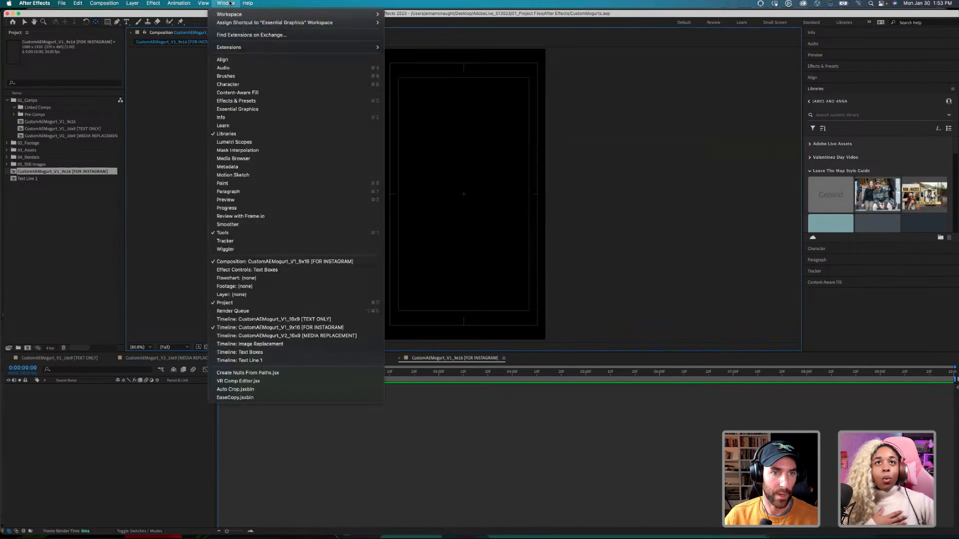
pyautogui.moveTo(206, 4)
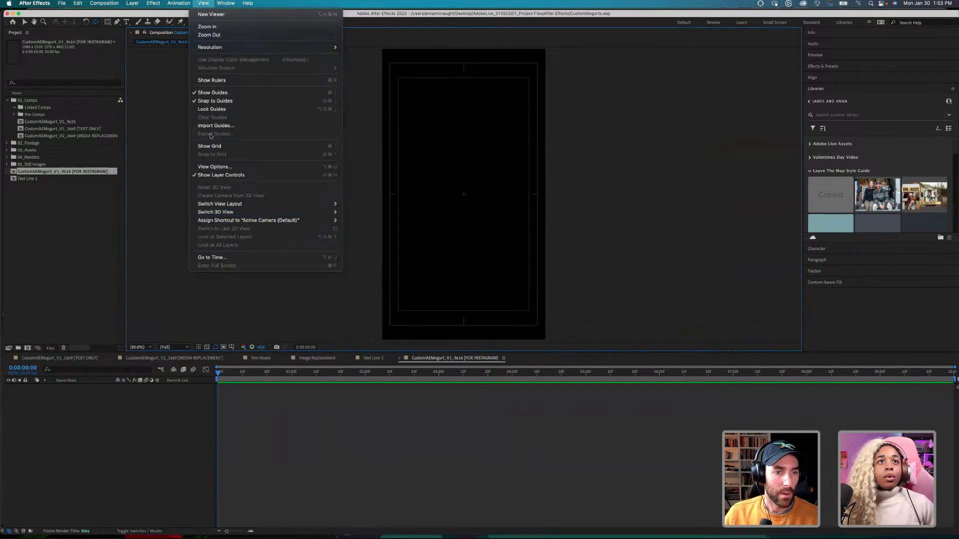
pyautogui.click(211, 81)
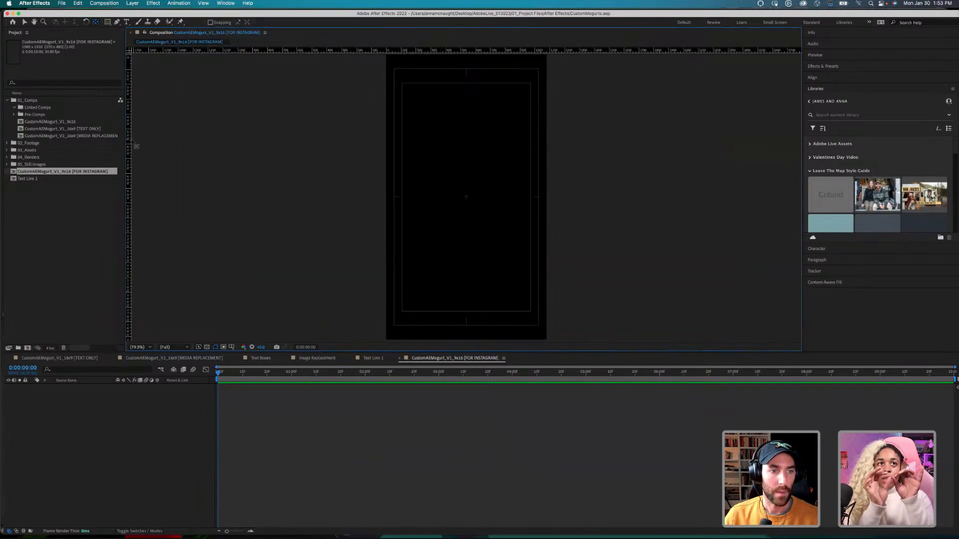
pyautogui.moveTo(131, 143); pyautogui.dragTo(466, 119)
pyautogui.moveTo(341, 51); pyautogui.dragTo(341, 196)
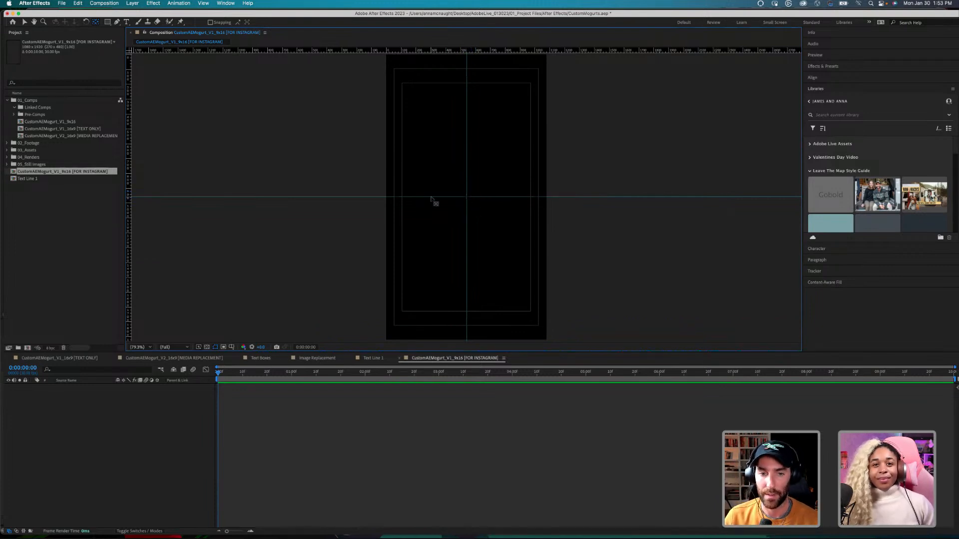
pyautogui.click(225, 3)
pyautogui.moveTo(202, 4)
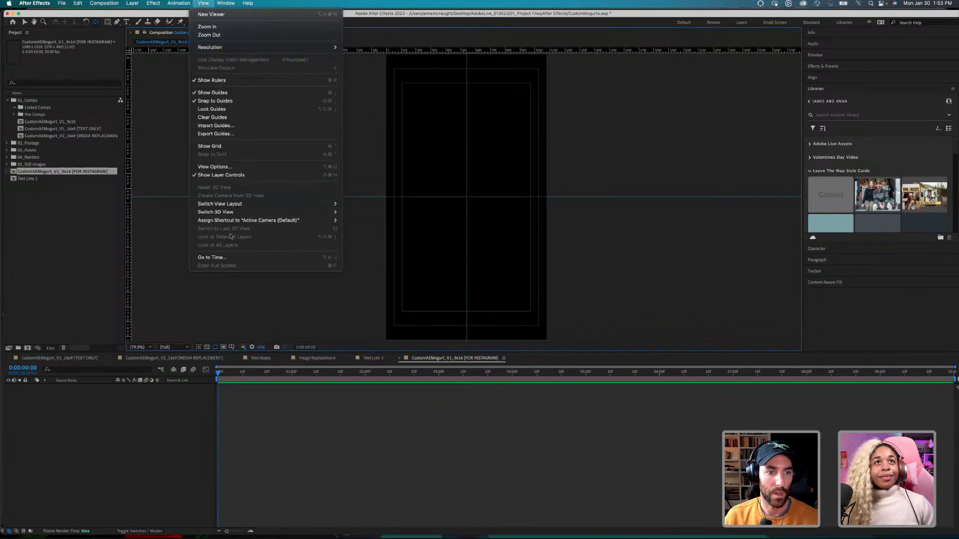
pyautogui.click(204, 4)
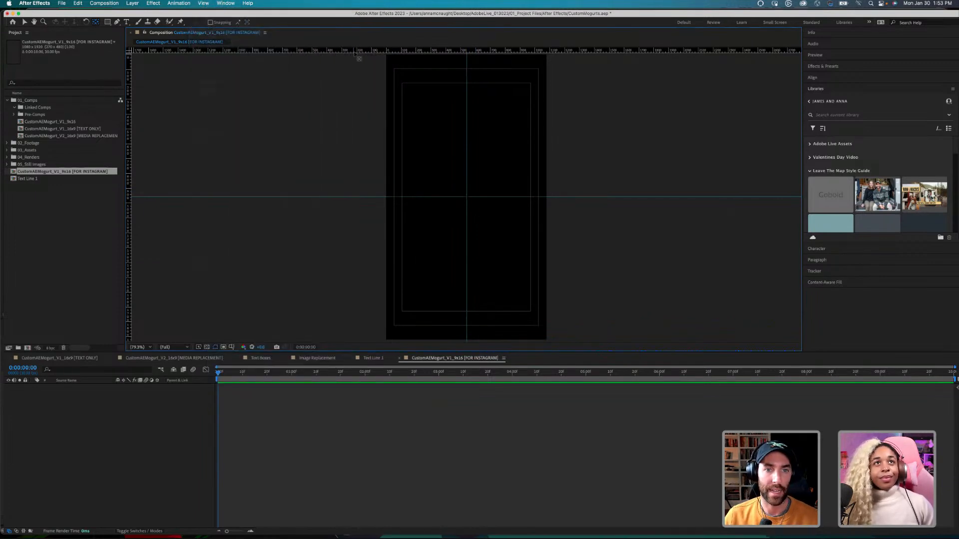
pyautogui.moveTo(357, 51)
pyautogui.mouseDown()
pyautogui.moveTo(359, 119)
pyautogui.moveTo(361, 50)
pyautogui.mouseUp()
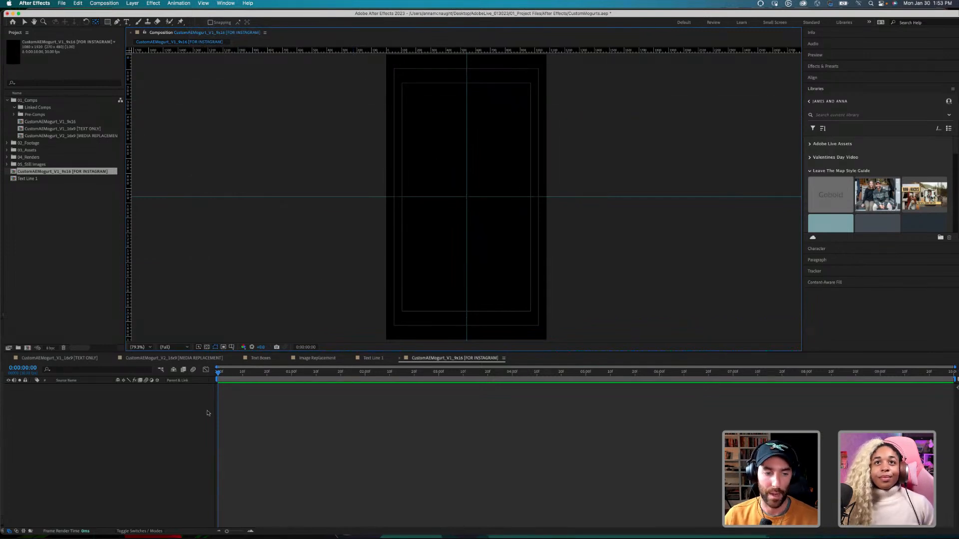
pyautogui.rightClick(107, 419)
pyautogui.click(88, 413)
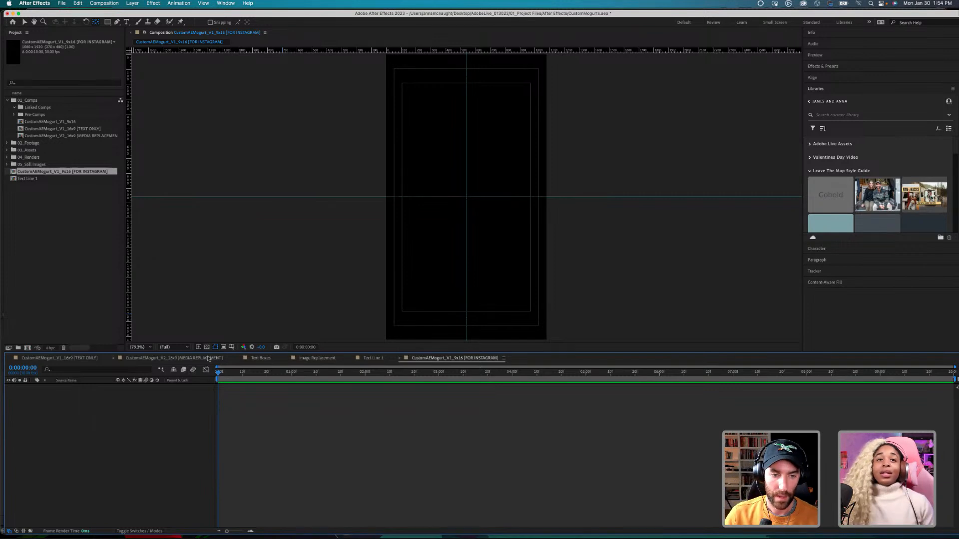
# Step: Switch to Premiere Pro and show the guides and safe margins over the 9x16 sequence in the Program monitor
pyautogui.moveTo(569, 530)
pyautogui.click(537, 527)
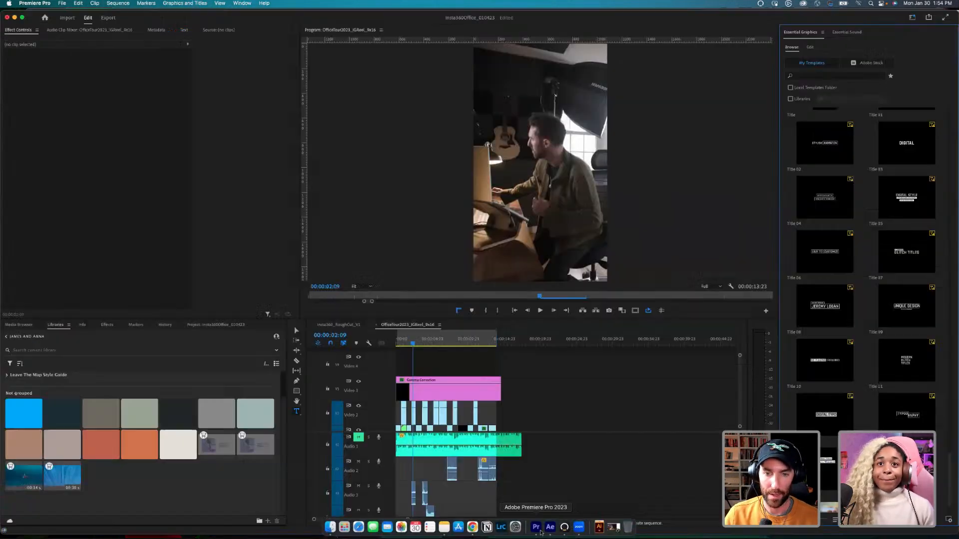
pyautogui.click(766, 310)
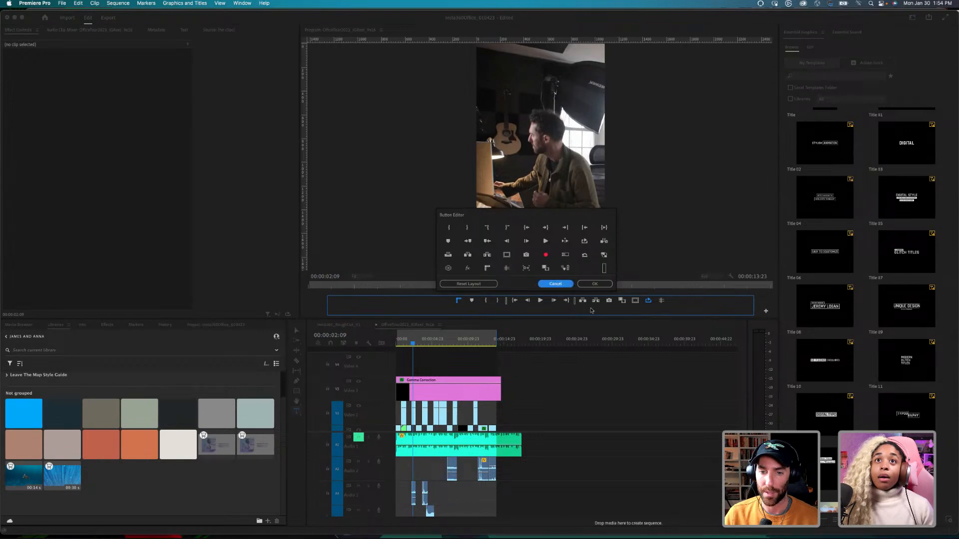
pyautogui.click(555, 283)
pyautogui.click(660, 311)
pyautogui.click(661, 311)
pyautogui.click(660, 311)
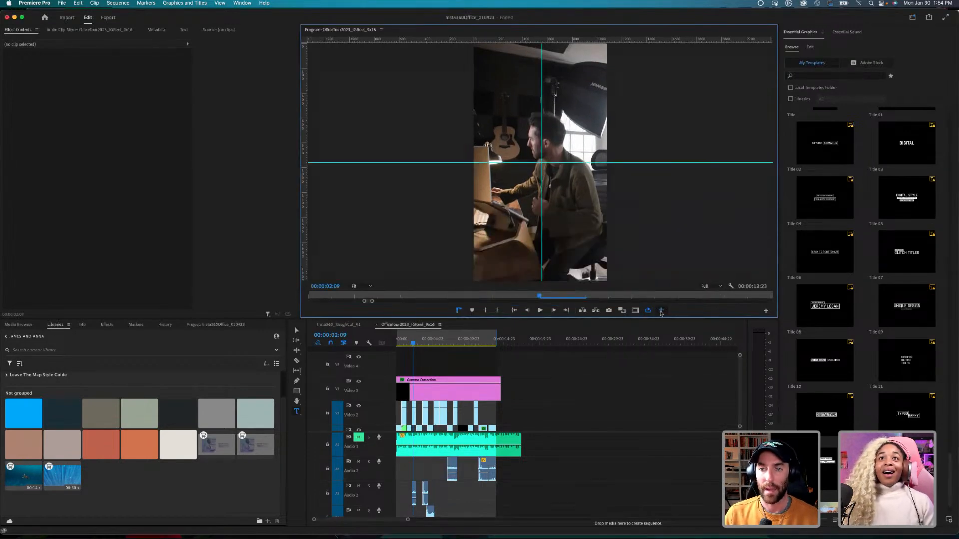
pyautogui.click(635, 310)
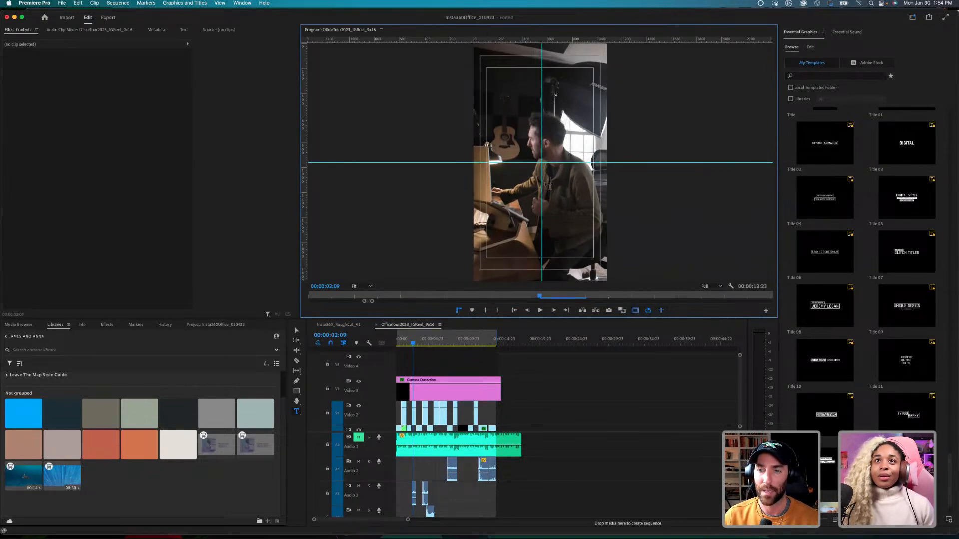
pyautogui.click(661, 311)
pyautogui.click(662, 311)
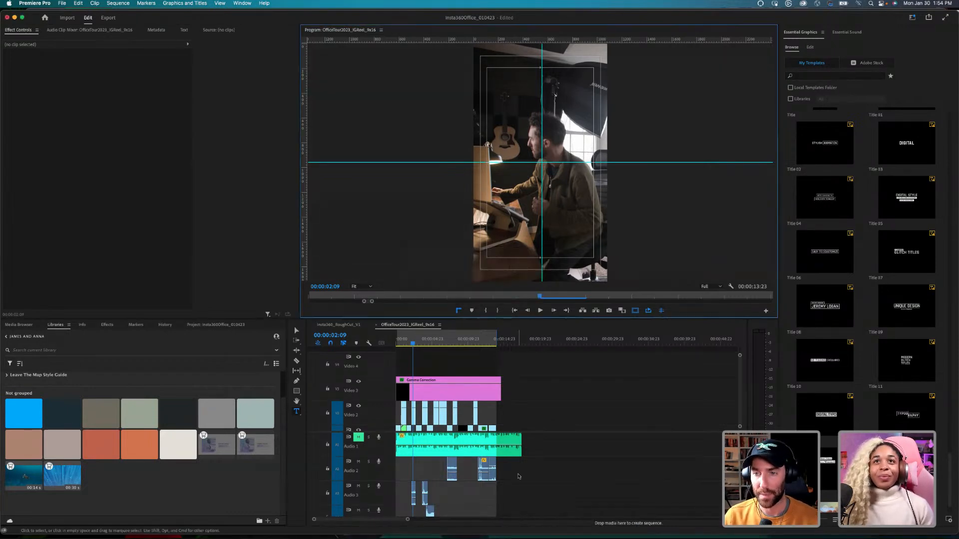
# Step: Switch back to After Effects and add a text layer reading NEW YEAR to the 9x16 composition
pyautogui.click(551, 528)
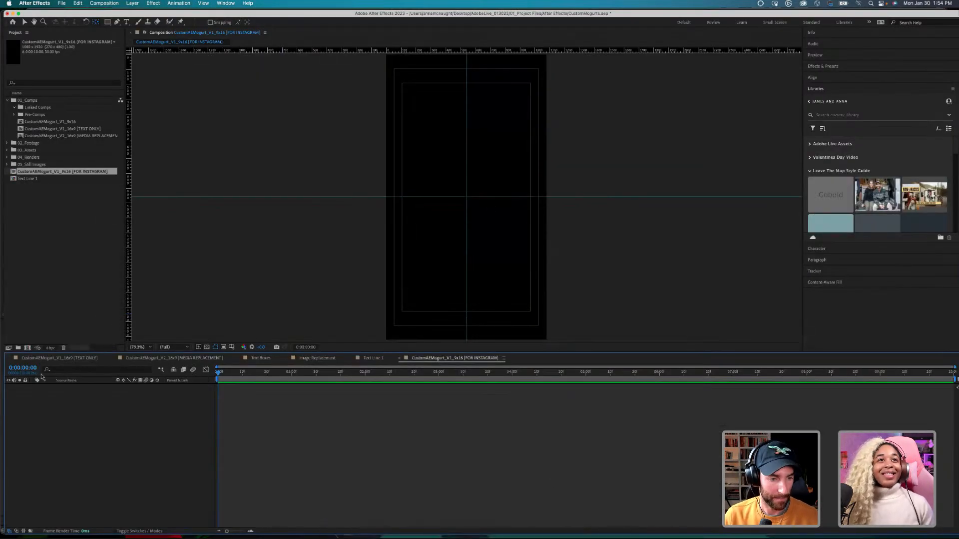
pyautogui.rightClick(86, 407)
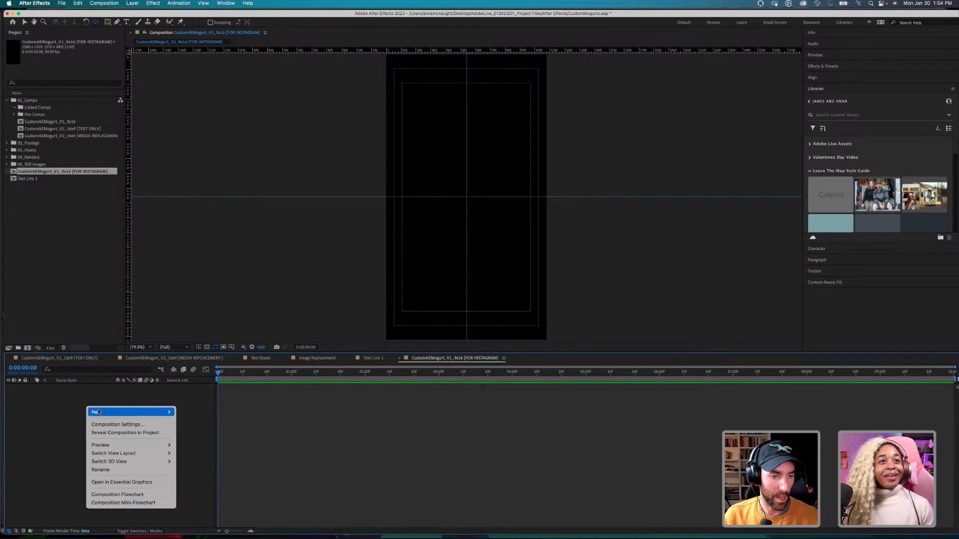
pyautogui.moveTo(164, 412)
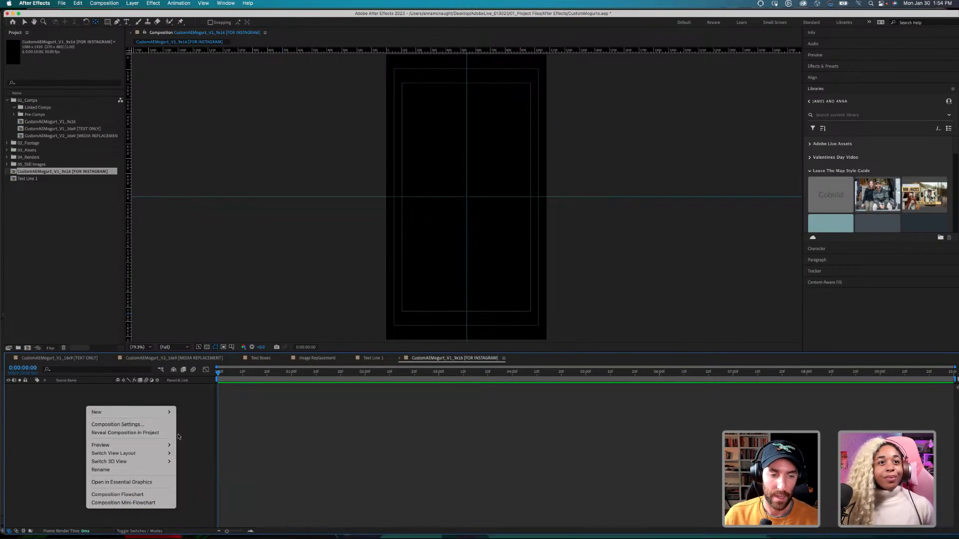
pyautogui.click(188, 421)
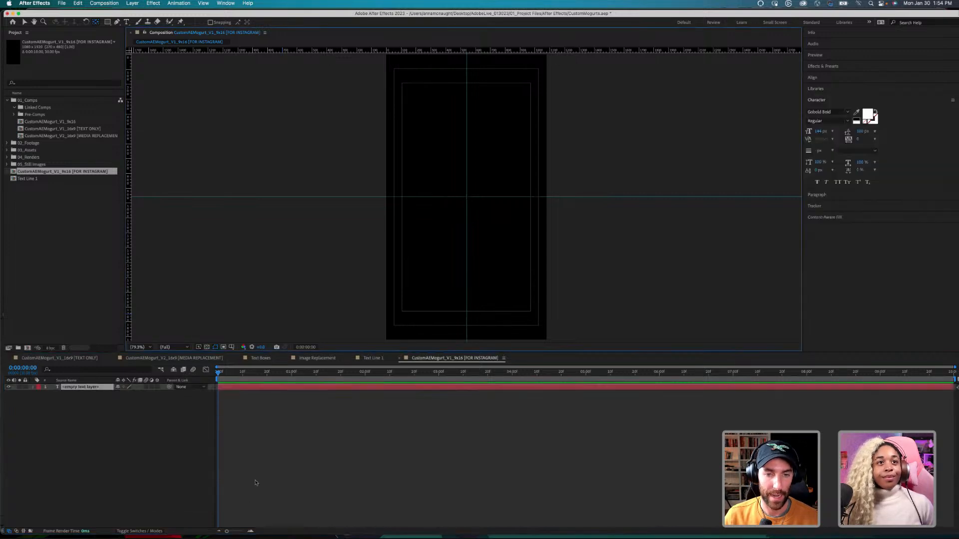
pyautogui.write('NEW SPACE')
pyautogui.press('BackSpace')
pyautogui.press('BackSpace')
pyautogui.press('BackSpace')
pyautogui.press('BackSpace')
pyautogui.press('BackSpace')
pyautogui.write('YEAR')
pyautogui.press('Escape')
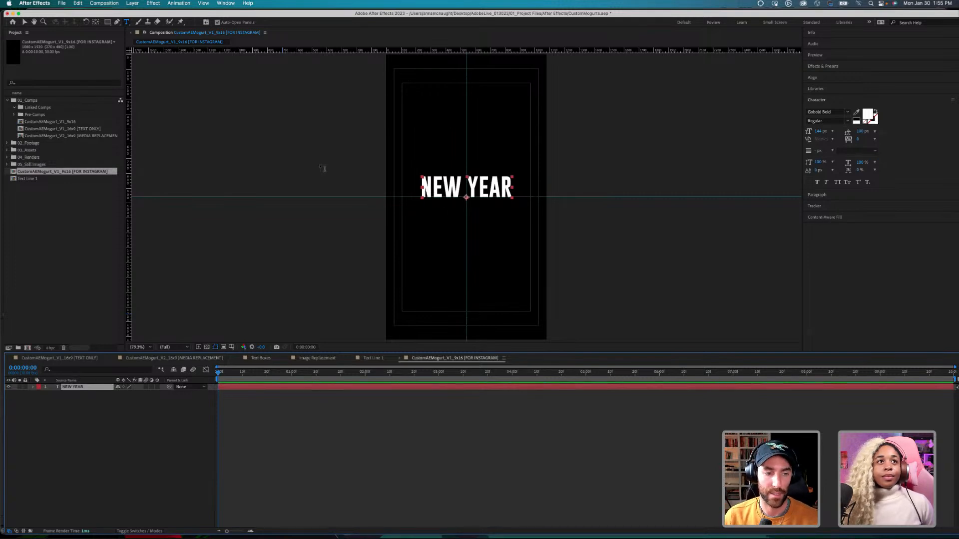
# Step: Move the NEW YEAR layer's anchor point up to the centre of the text with the Pan Behind tool
pyautogui.click(89, 442)
pyautogui.click(89, 387)
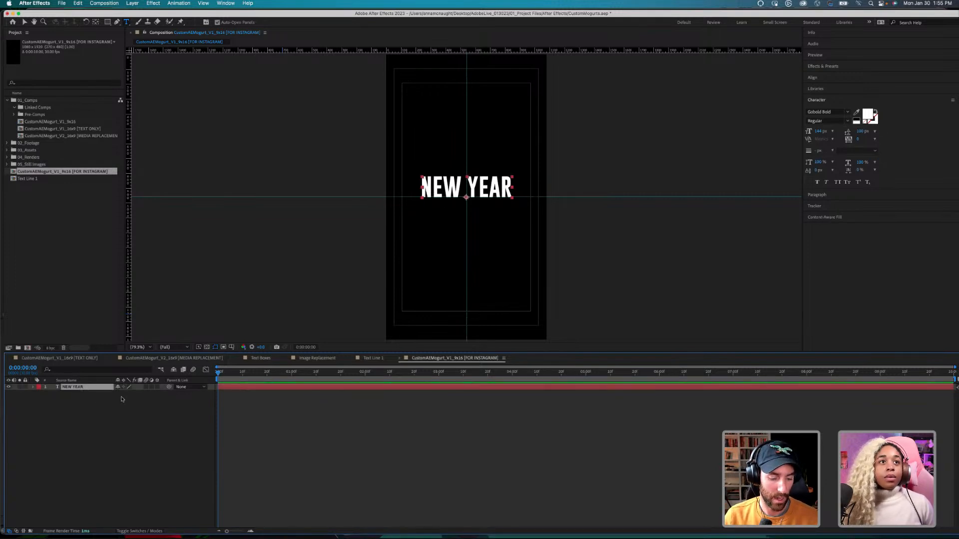
pyautogui.click(96, 23)
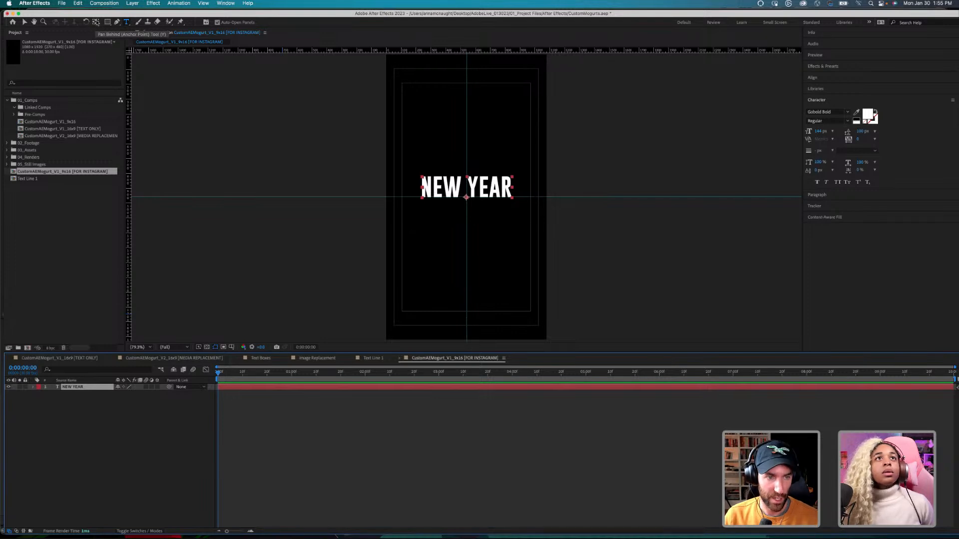
pyautogui.moveTo(466, 197); pyautogui.dragTo(466, 187)
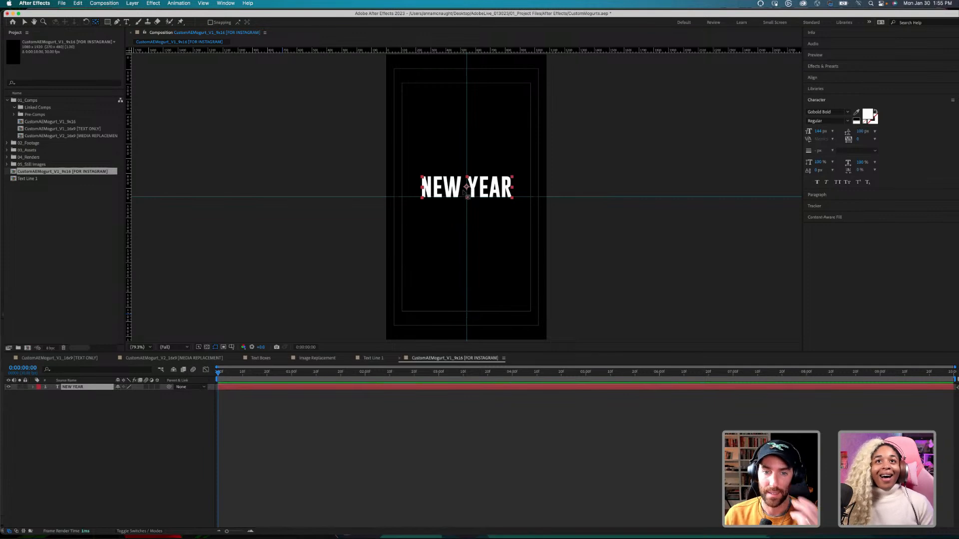
pyautogui.click(779, 22)
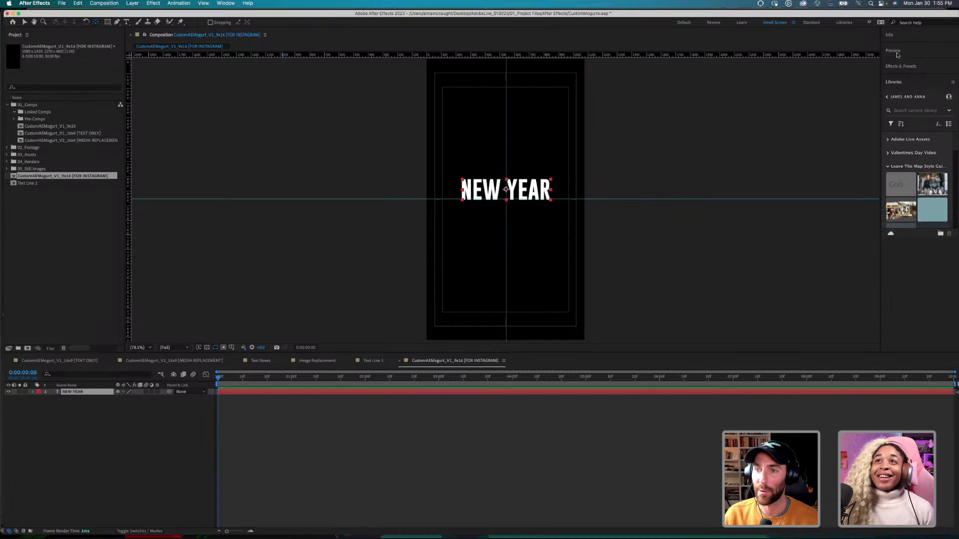
pyautogui.click(869, 22)
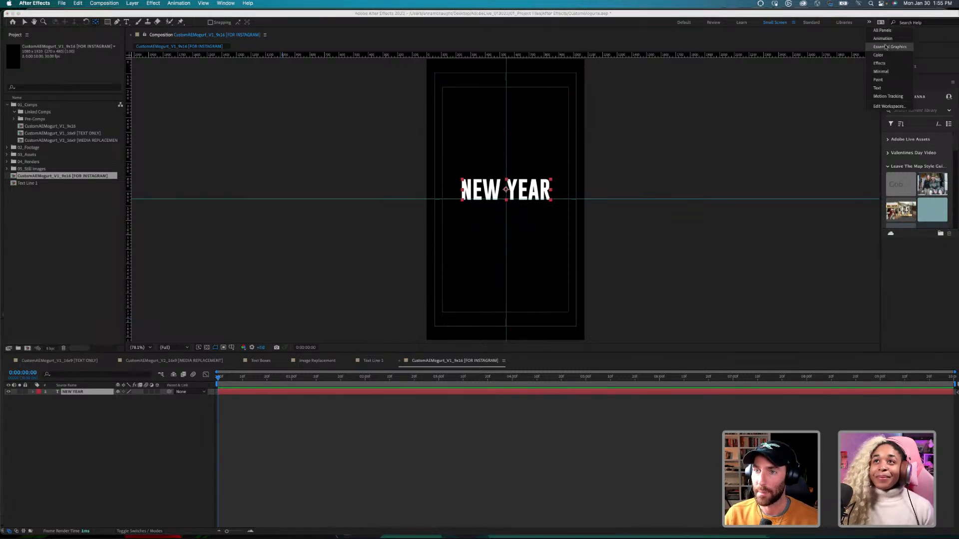
pyautogui.click(882, 30)
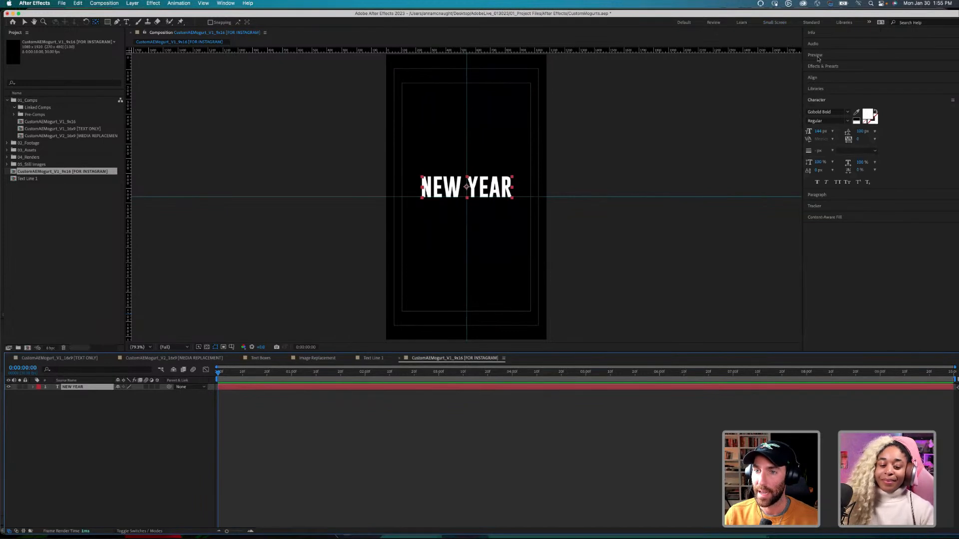
# Step: Align the NEW YEAR text layer to the composition's centre, both horizontally and vertically
pyautogui.click(812, 78)
pyautogui.click(823, 96)
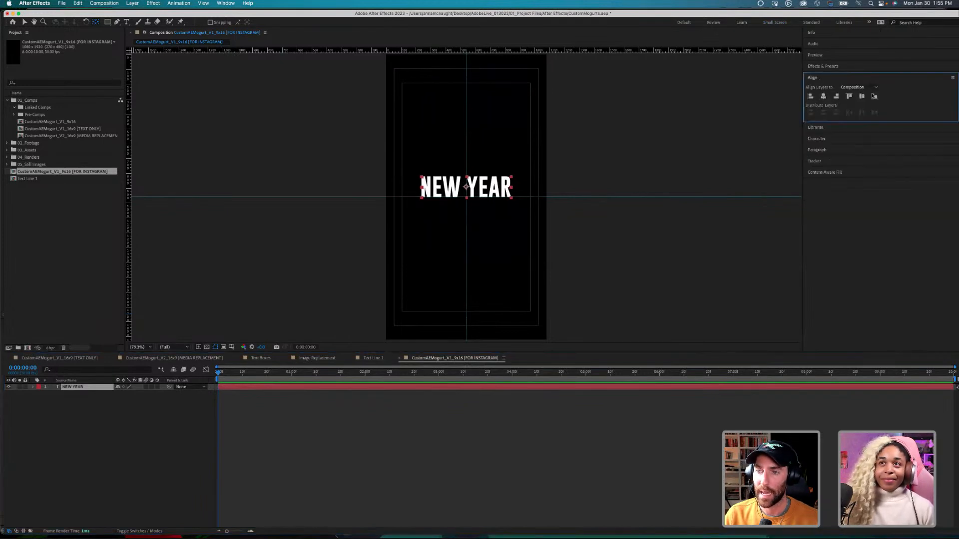
pyautogui.click(861, 98)
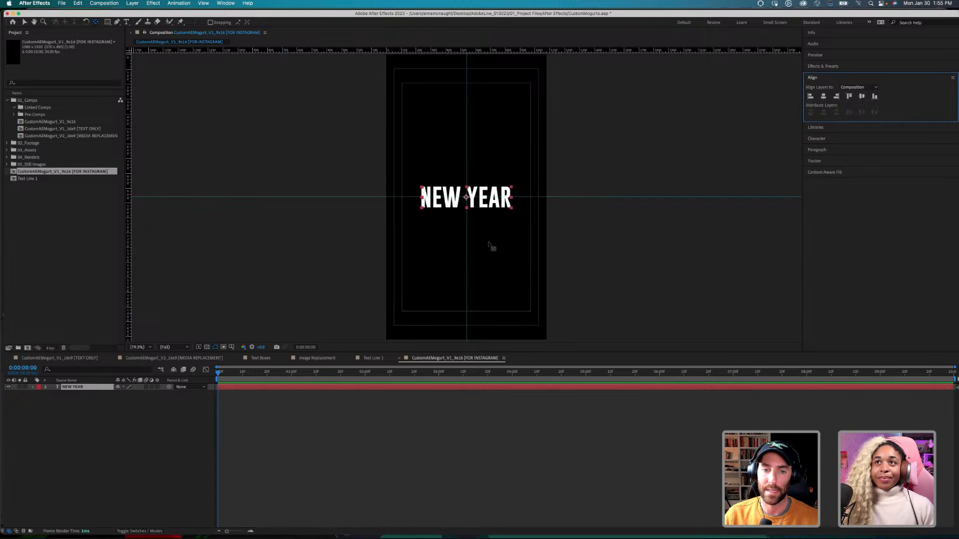
pyautogui.click(450, 454)
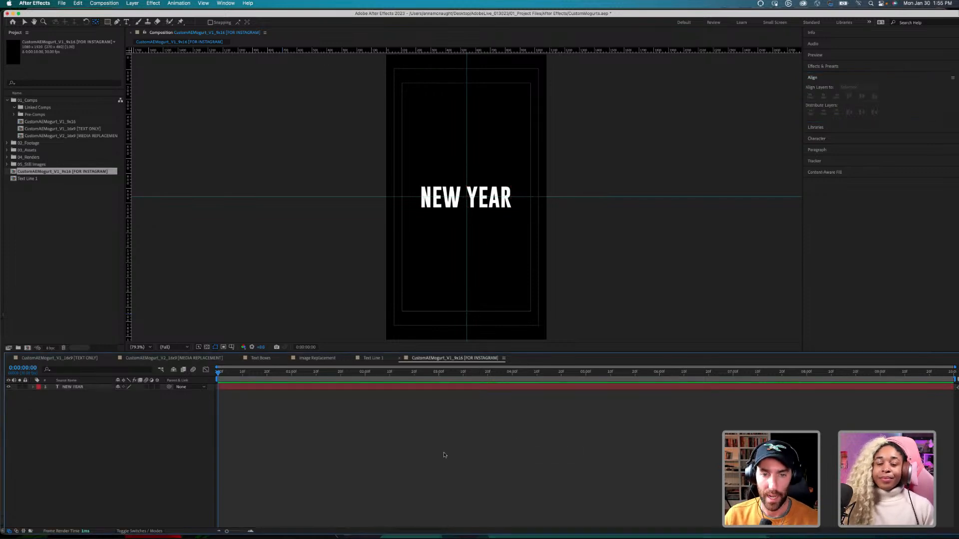
pyautogui.click(80, 388)
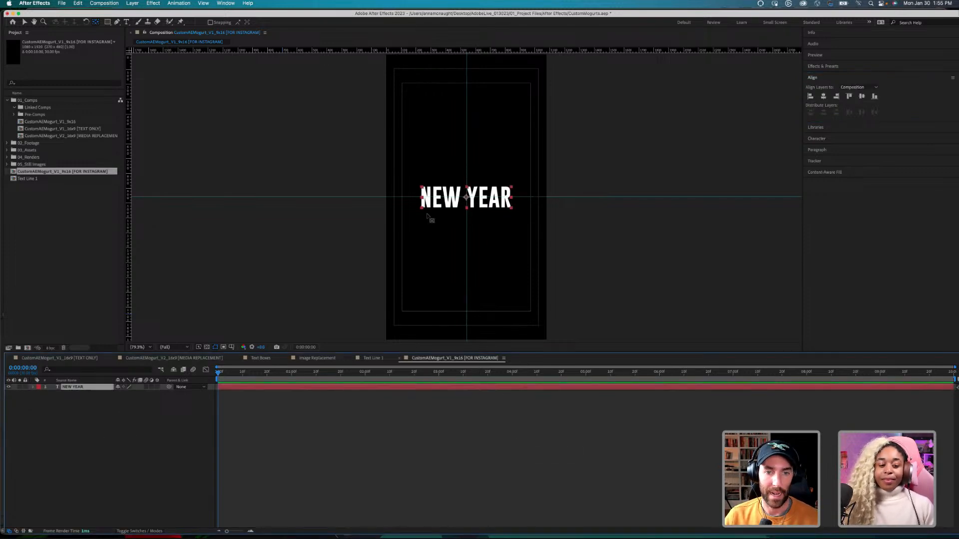
pyautogui.click(95, 417)
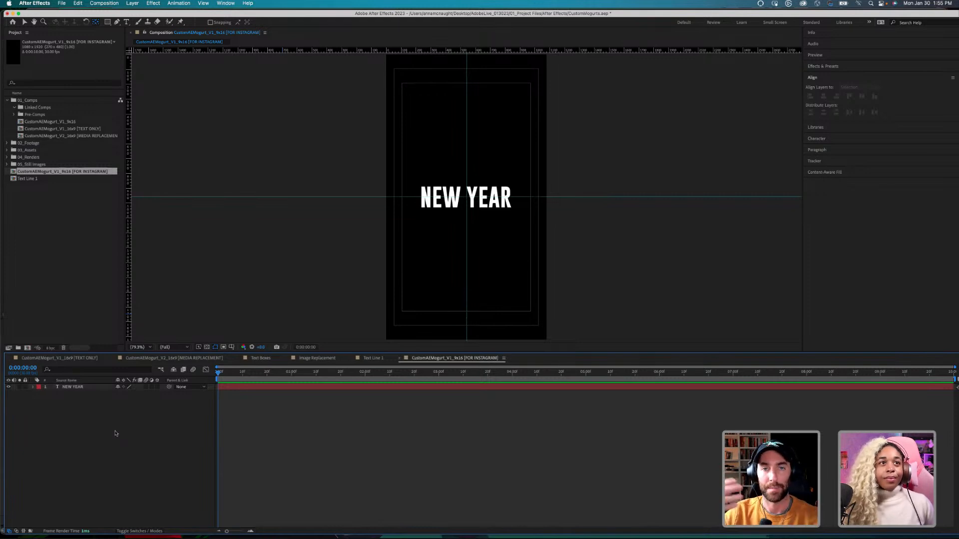
# Step: Add a new empty shape layer to the 9x16 composition
pyautogui.click(70, 388)
pyautogui.click(82, 413)
pyautogui.rightClick(92, 412)
pyautogui.moveTo(149, 416)
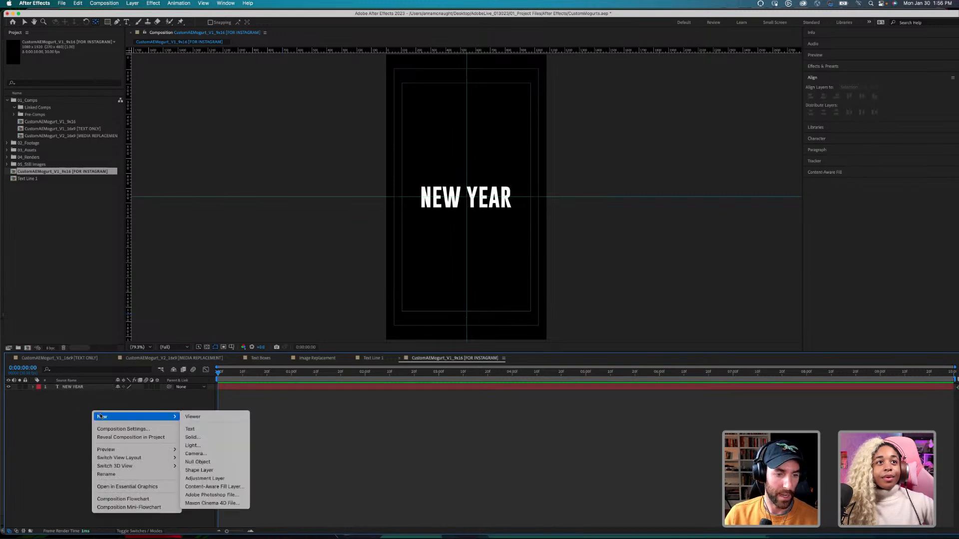
pyautogui.click(202, 473)
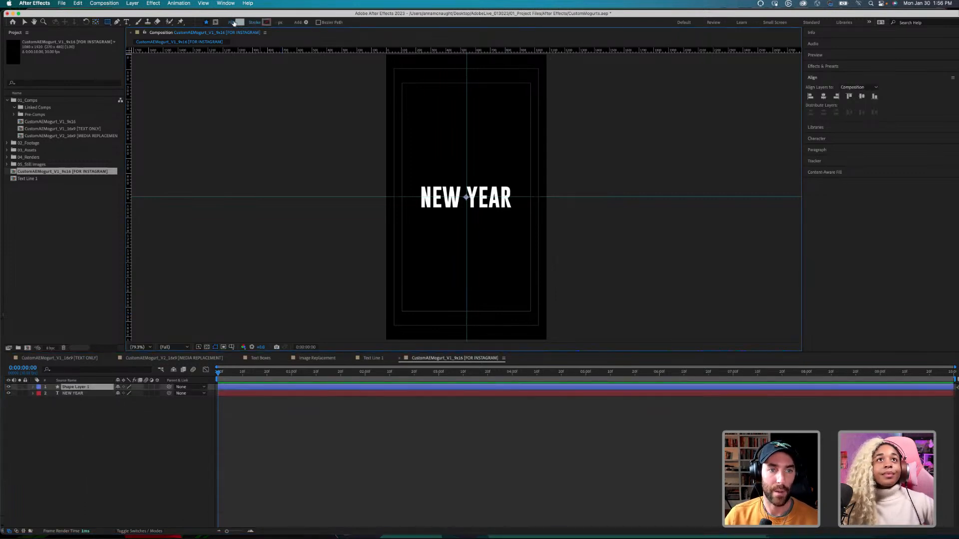
# Step: Try a white stroke for the shape layer and set the stroke type back to None
pyautogui.click(267, 23)
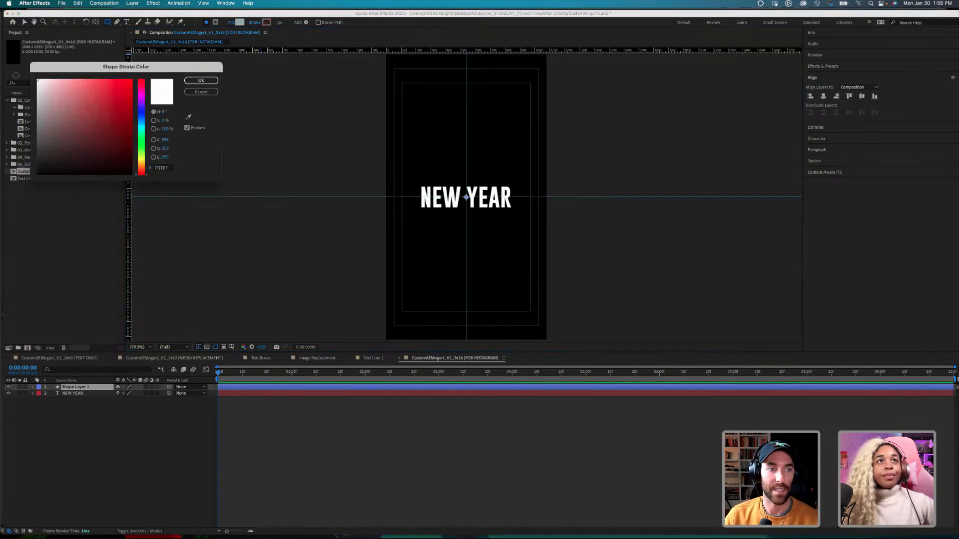
pyautogui.click(201, 80)
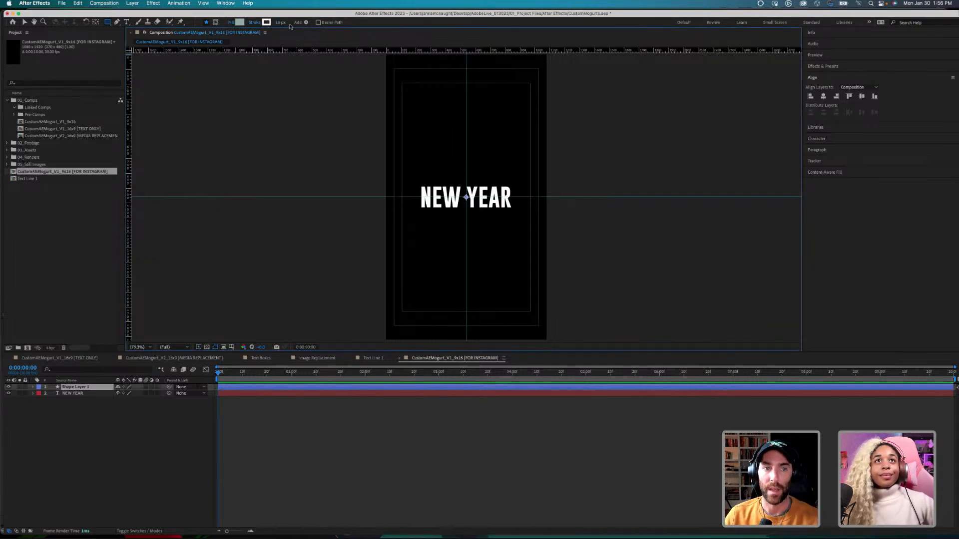
pyautogui.click(256, 23)
pyautogui.click(309, 242)
pyautogui.click(255, 23)
pyautogui.click(286, 198)
pyautogui.click(347, 242)
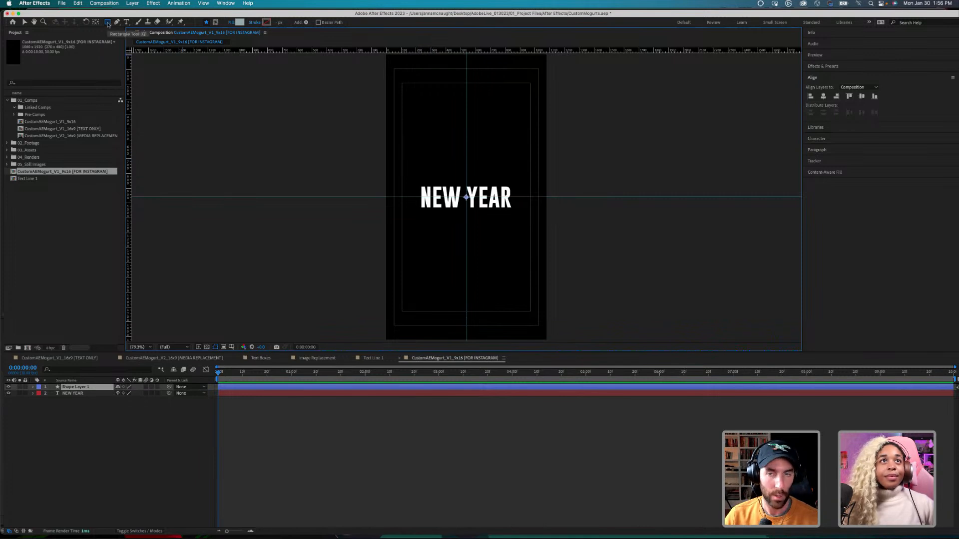
# Step: Cycle through the available shape tools, including Ellipse, Polygon and Star, and return to the Rectangle tool
pyautogui.press('q')
pyautogui.press('q')
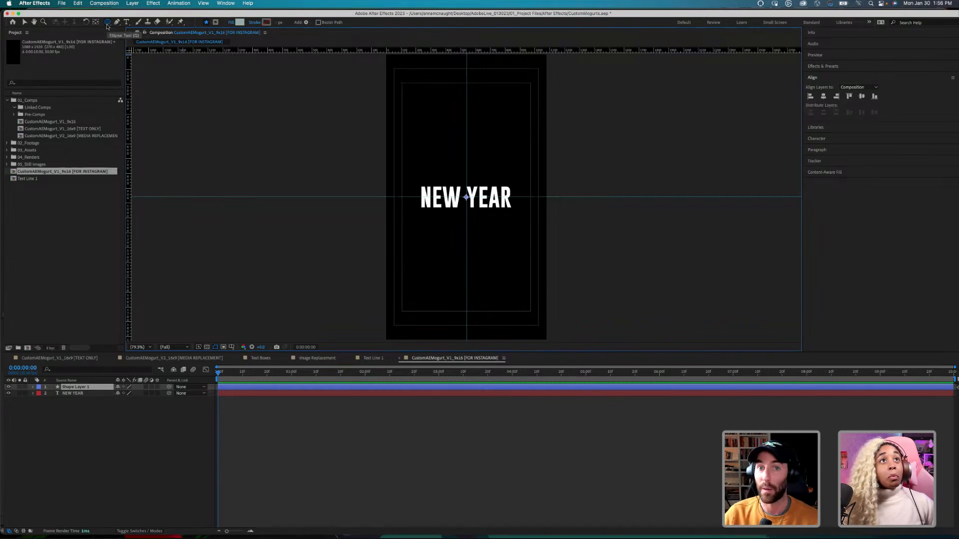
pyautogui.press('q')
pyautogui.press('q')
pyautogui.press('q')
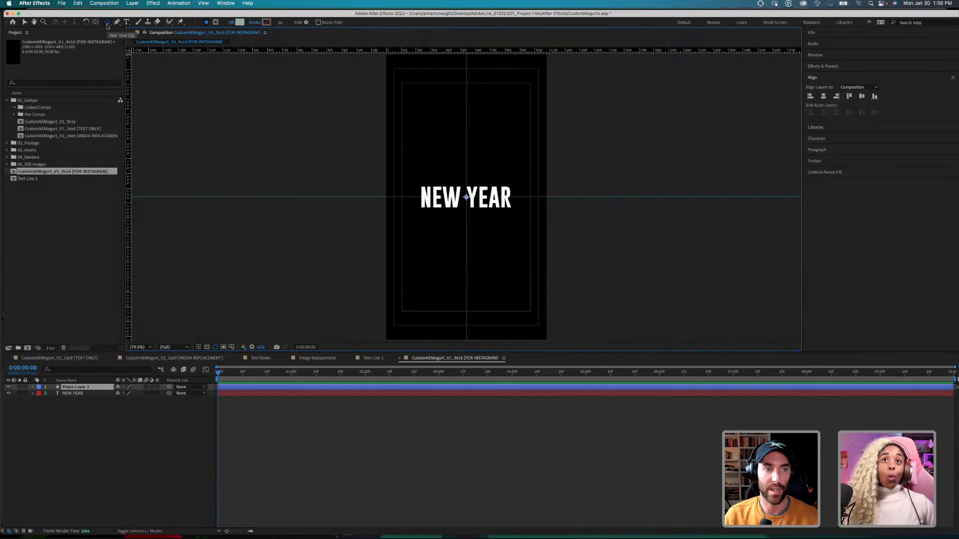
pyautogui.press('q')
pyautogui.press('q')
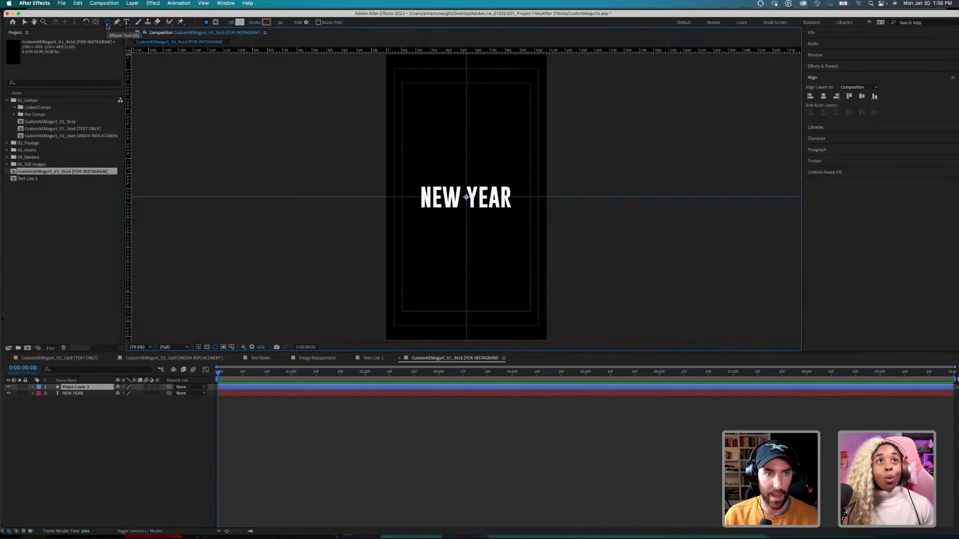
pyautogui.press('q')
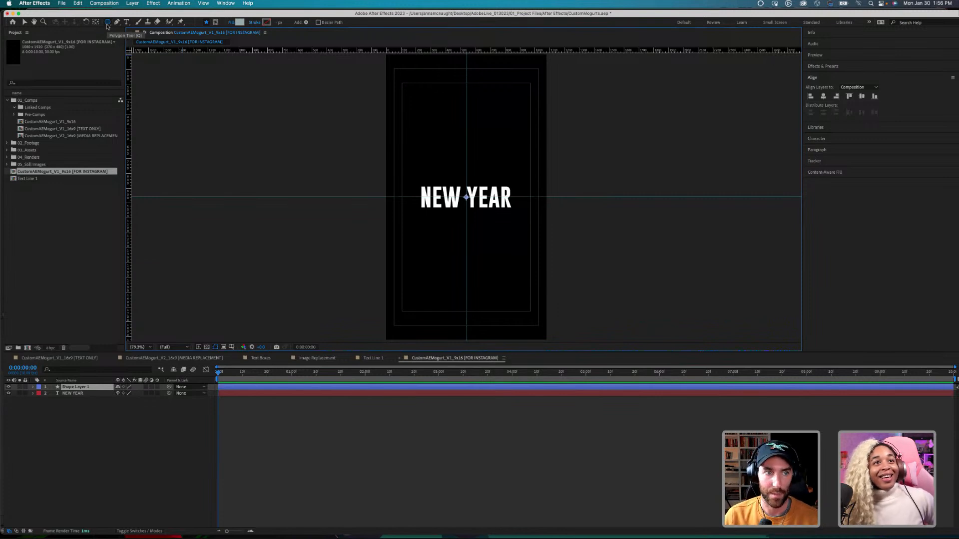
pyautogui.press('q')
pyautogui.press('q')
pyautogui.press('q')
pyautogui.press('q')
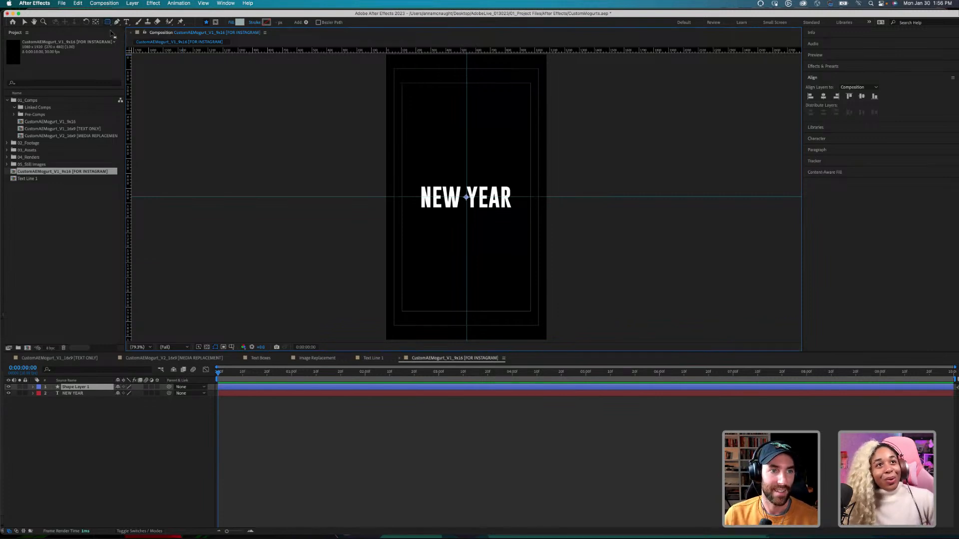
# Step: Draw a five-pointed star above the NEW YEAR text with the Star tool
pyautogui.press('q')
pyautogui.press('q')
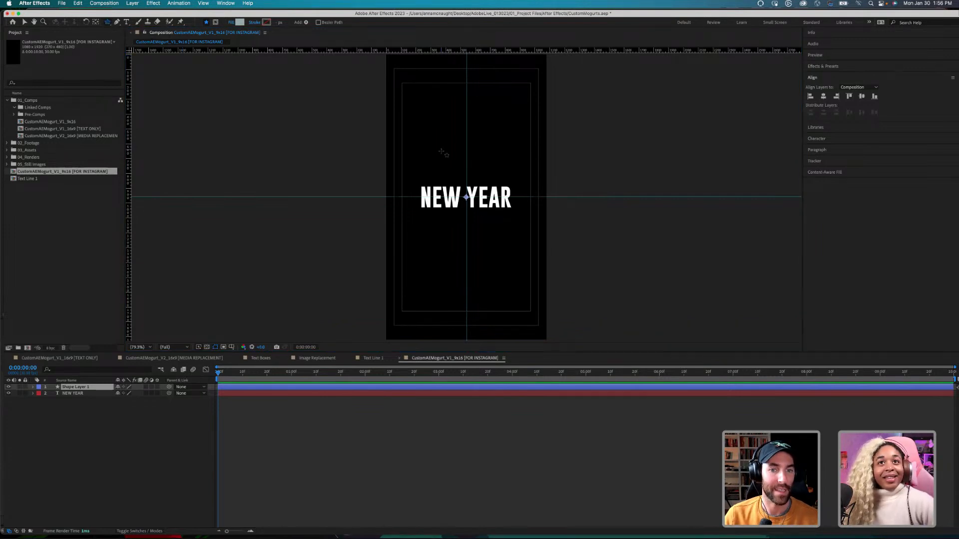
pyautogui.moveTo(441, 110)
pyautogui.mouseDown()
pyautogui.moveTo(491, 112)
pyautogui.moveTo(469, 150)
pyautogui.moveTo(495, 176)
pyautogui.mouseUp()
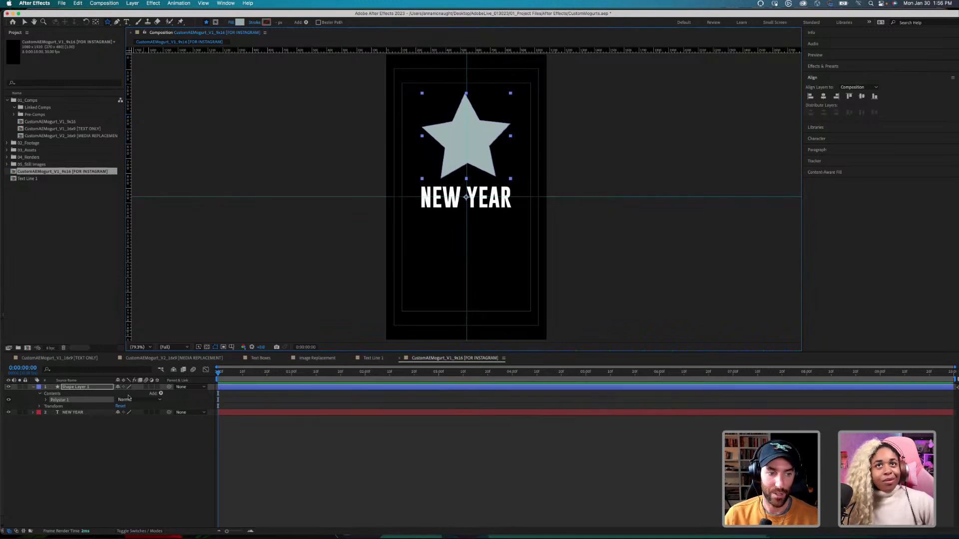
# Step: Turn the star into a triangle by setting its Polystar Path points to 3
pyautogui.click(47, 401)
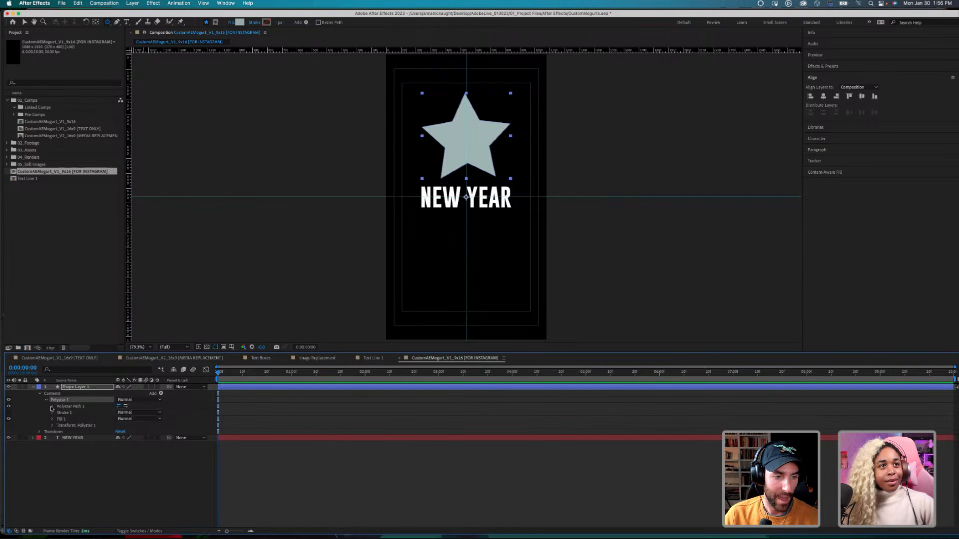
pyautogui.click(52, 407)
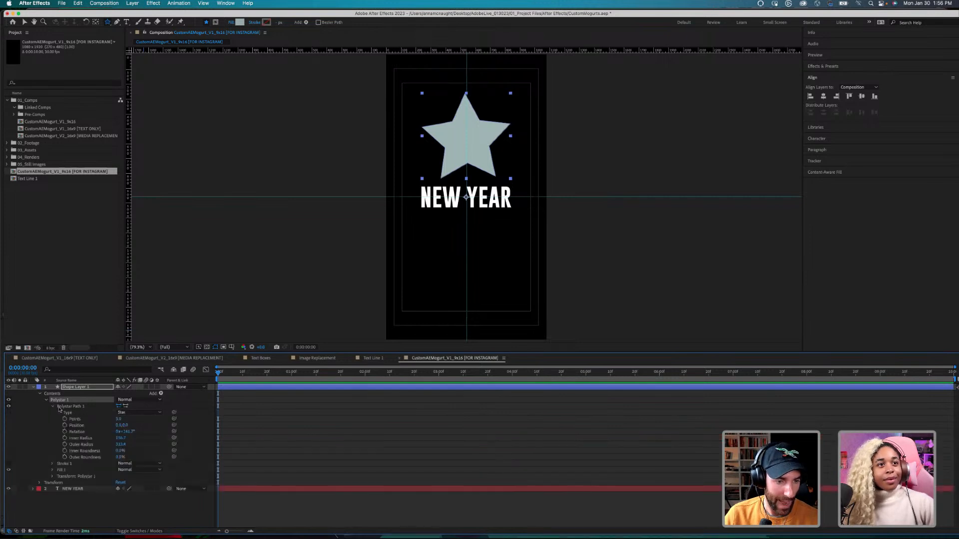
pyautogui.click(87, 426)
pyautogui.click(119, 419)
pyautogui.write('3')
pyautogui.press('Return')
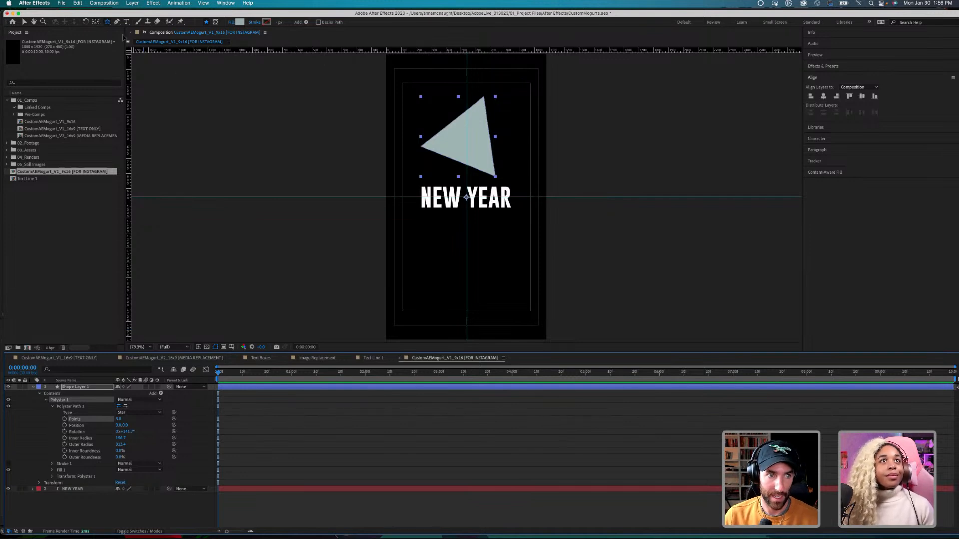
# Step: Align the triangle shape layer to the composition's centre, both horizontally and vertically
pyautogui.click(96, 22)
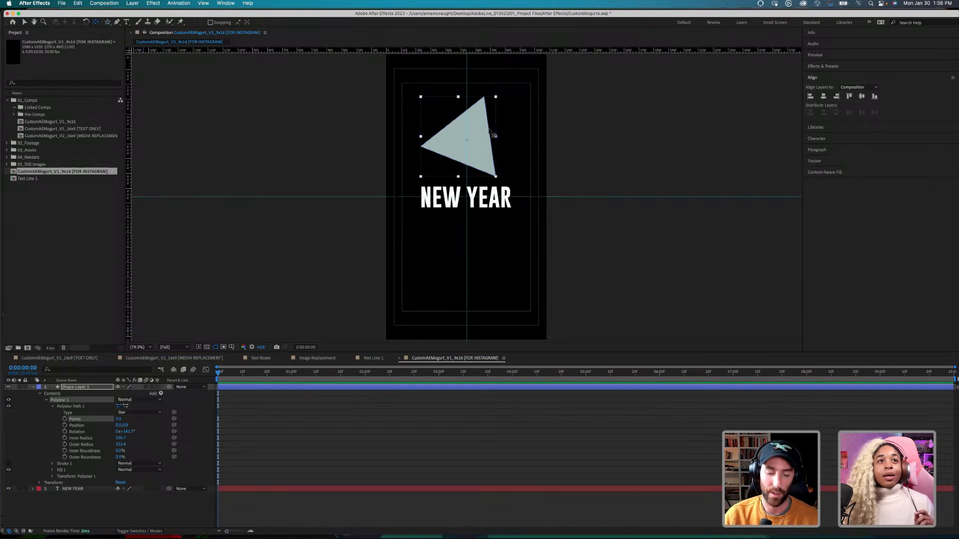
pyautogui.press('v')
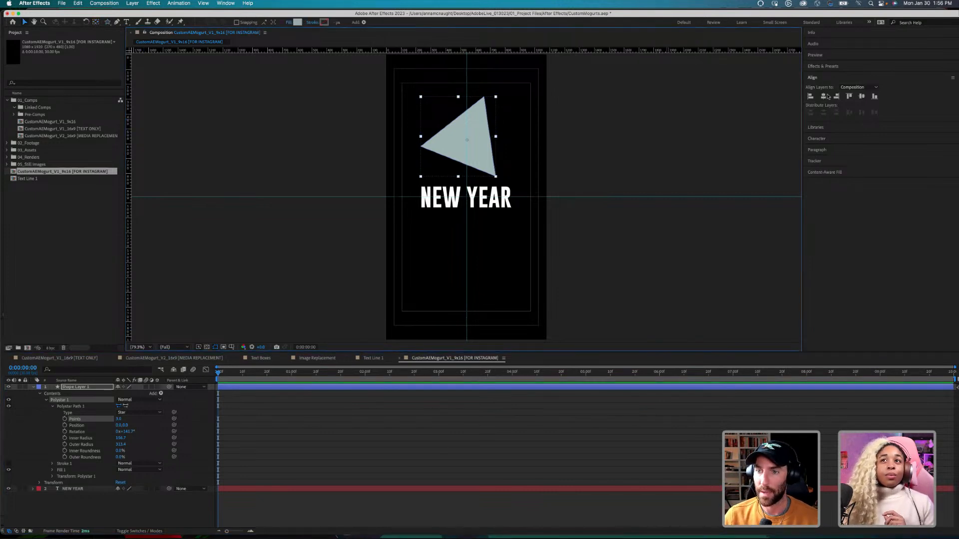
pyautogui.click(824, 96)
pyautogui.click(861, 96)
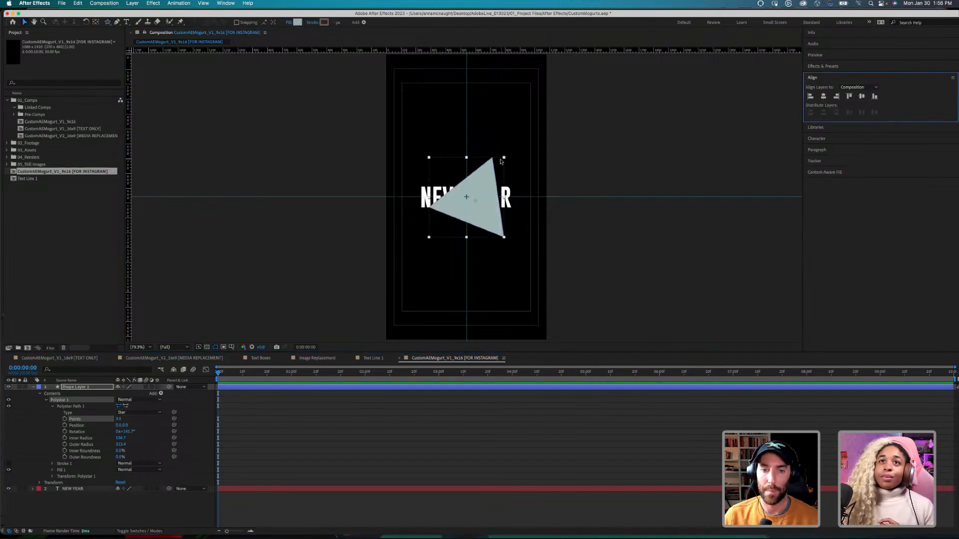
# Step: Move the triangle shape layer below the NEW YEAR text layer
pyautogui.moveTo(77, 387); pyautogui.dragTo(77, 504)
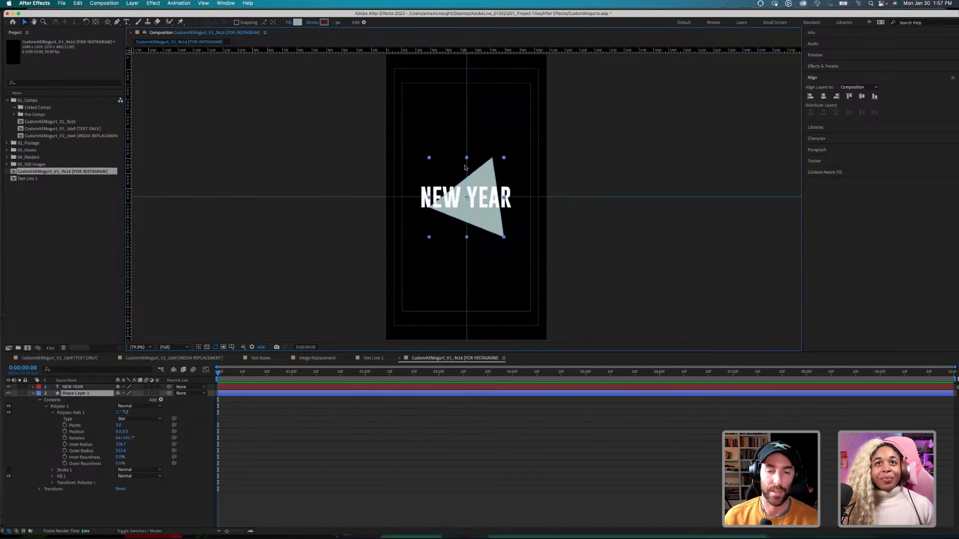
pyautogui.click(90, 494)
pyautogui.click(90, 394)
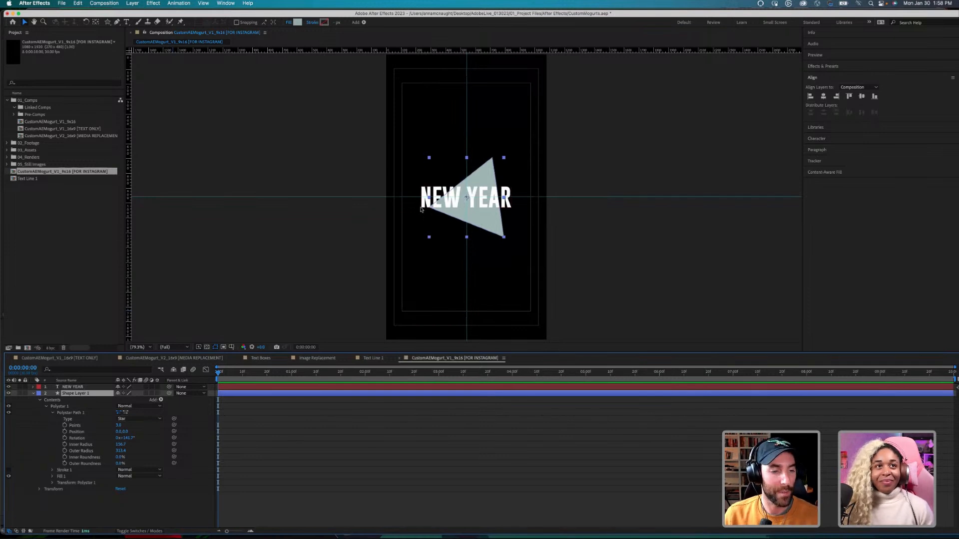
pyautogui.click(106, 515)
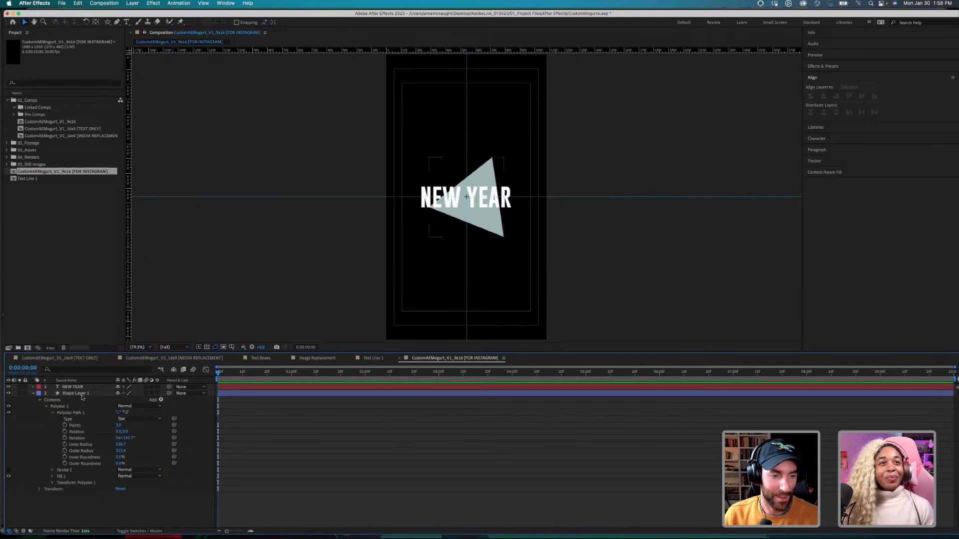
# Step: Delete the triangle shape layer from the 9x16 composition
pyautogui.click(80, 394)
pyautogui.click(94, 511)
pyautogui.click(80, 394)
pyautogui.press('Delete')
# Step: Add a new shape layer and draw a wide rectangle with the Rectangle tool, slightly larger than the NEW YEAR text it covers
pyautogui.click(107, 22)
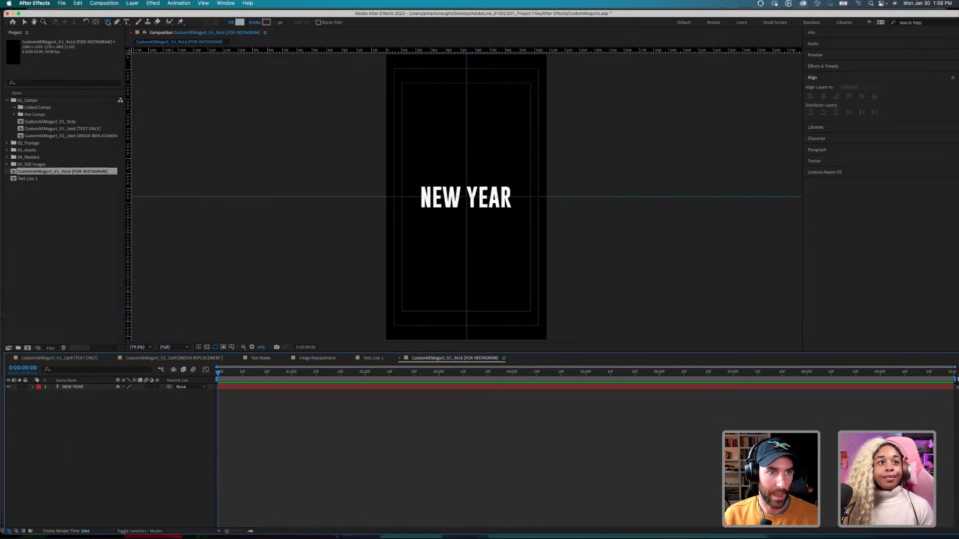
pyautogui.rightClick(103, 418)
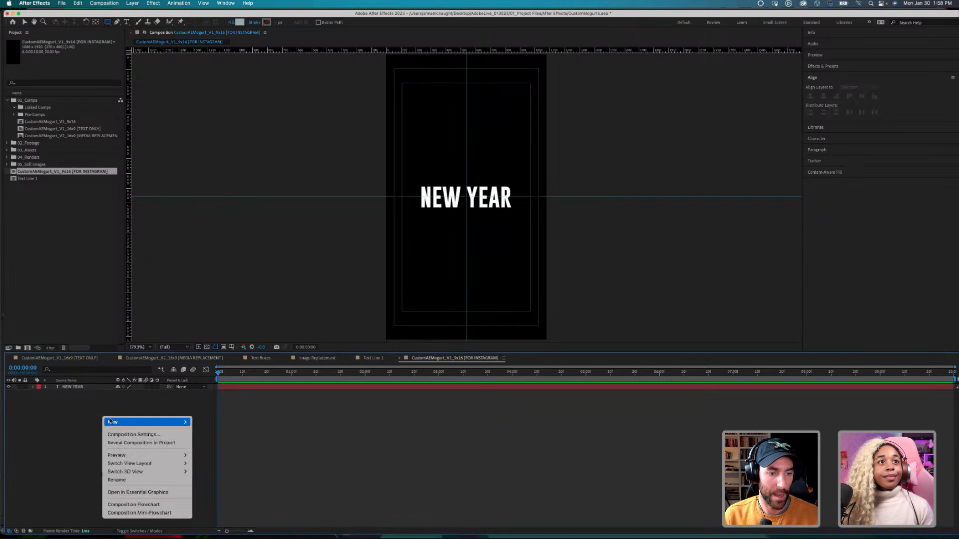
pyautogui.moveTo(160, 423)
pyautogui.click(220, 474)
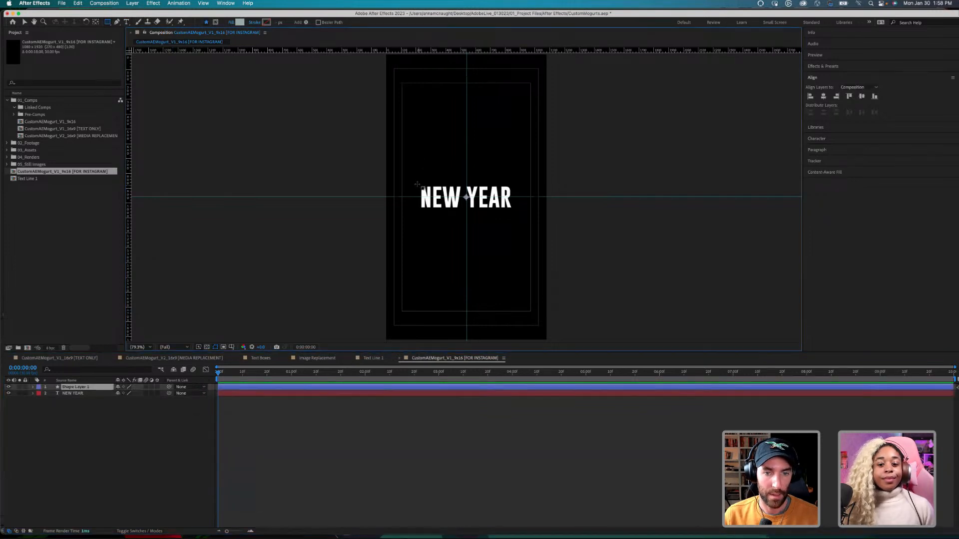
pyautogui.moveTo(415, 179); pyautogui.dragTo(503, 266)
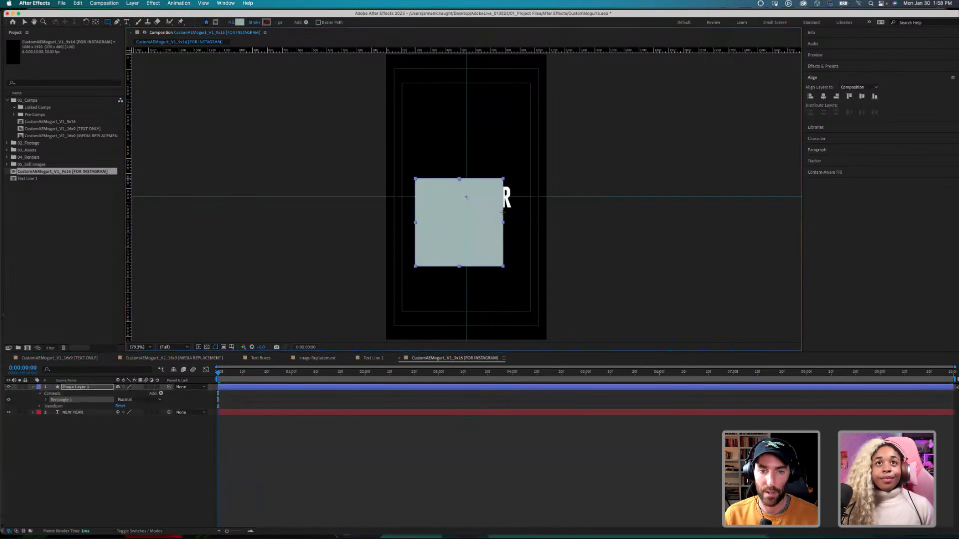
pyautogui.press('super+z')
pyautogui.moveTo(414, 178); pyautogui.dragTo(520, 214)
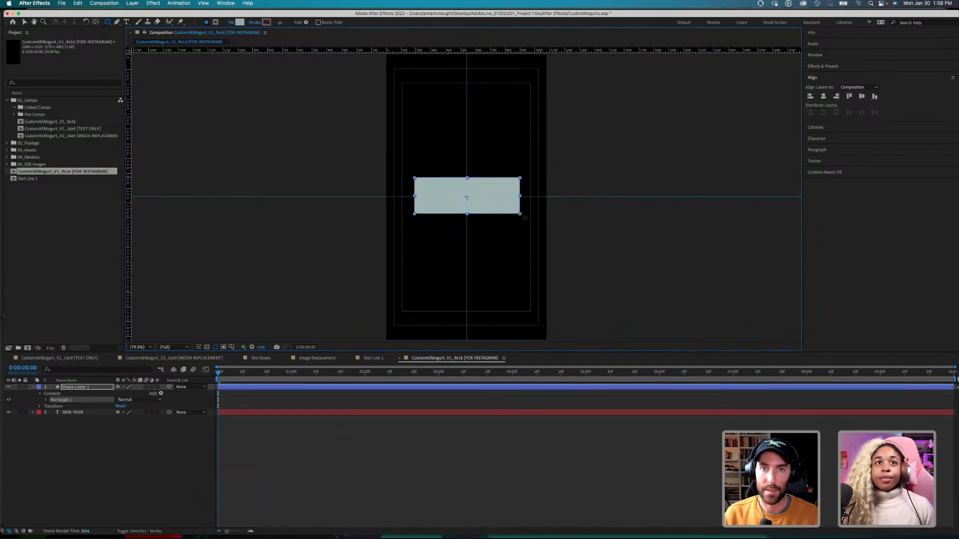
# Step: Rename the rectangle's shape layer as Bounding Box
pyautogui.click(79, 387)
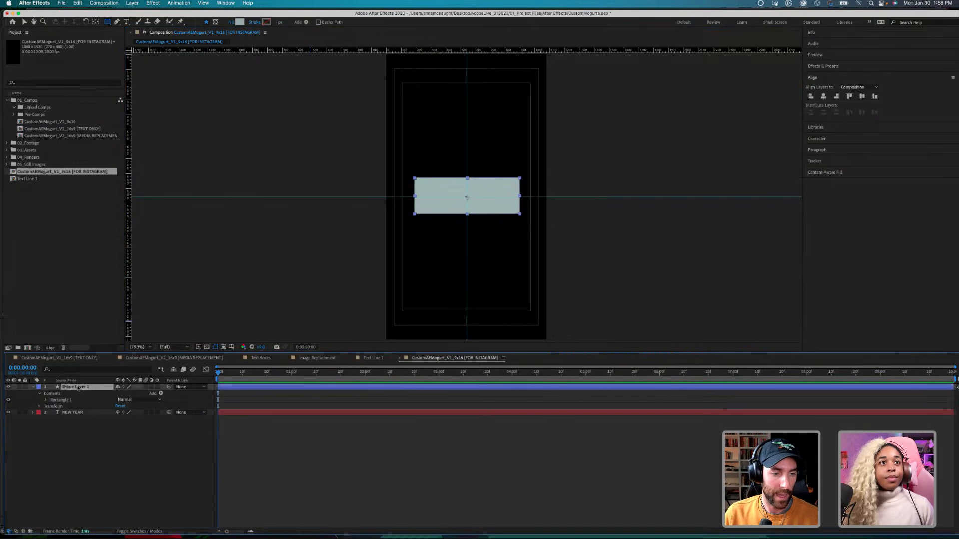
pyautogui.press('Return')
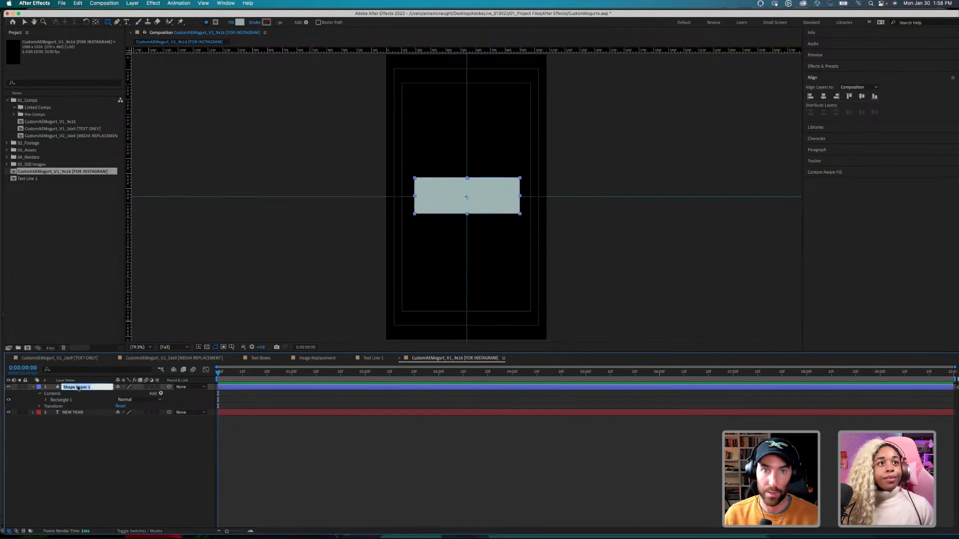
pyautogui.write('Bounding Box')
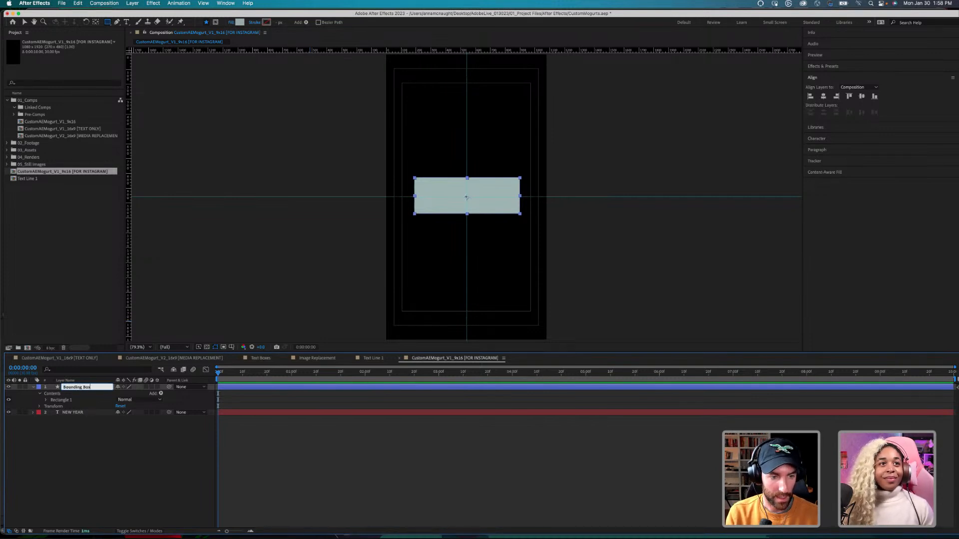
pyautogui.press('Return')
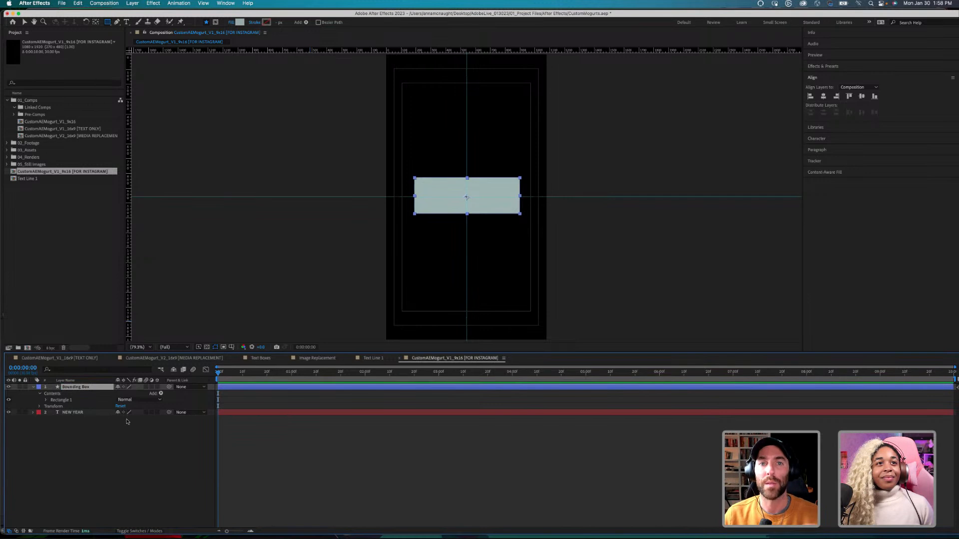
# Step: Move the NEW YEAR text layer above the Bounding Box layer and select Bounding Box
pyautogui.click(74, 454)
pyautogui.click(81, 392)
pyautogui.click(80, 400)
pyautogui.moveTo(81, 413); pyautogui.dragTo(80, 384)
pyautogui.click(83, 442)
pyautogui.click(78, 394)
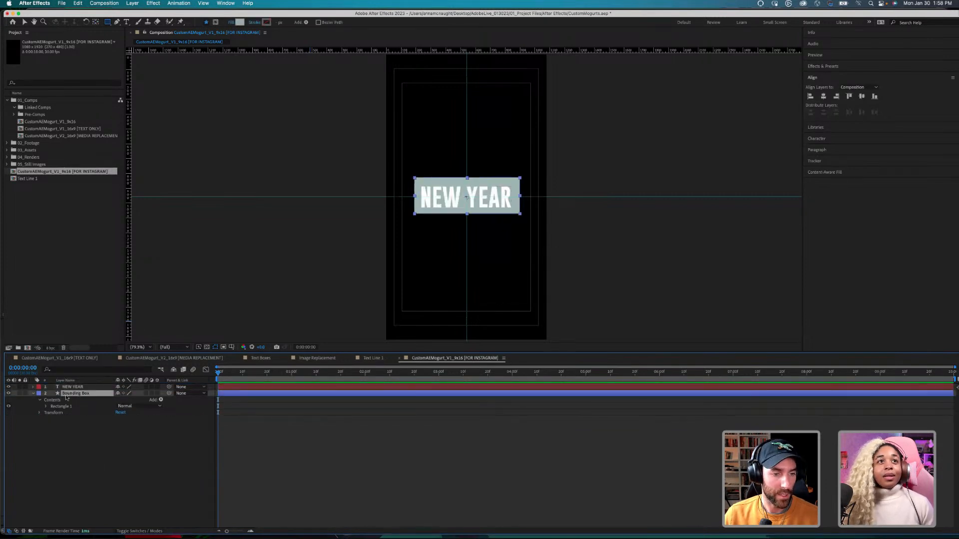
pyautogui.click(77, 388)
pyautogui.click(76, 394)
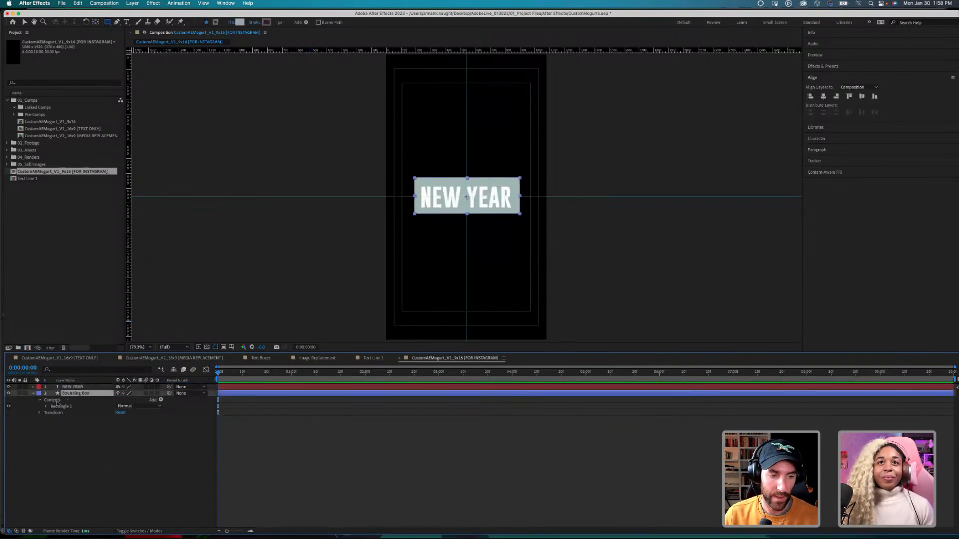
# Step: Examine the Bounding Box layer's Transform properties and the Stroke 1 settings of Rectangle 1
pyautogui.click(46, 407)
pyautogui.click(46, 407)
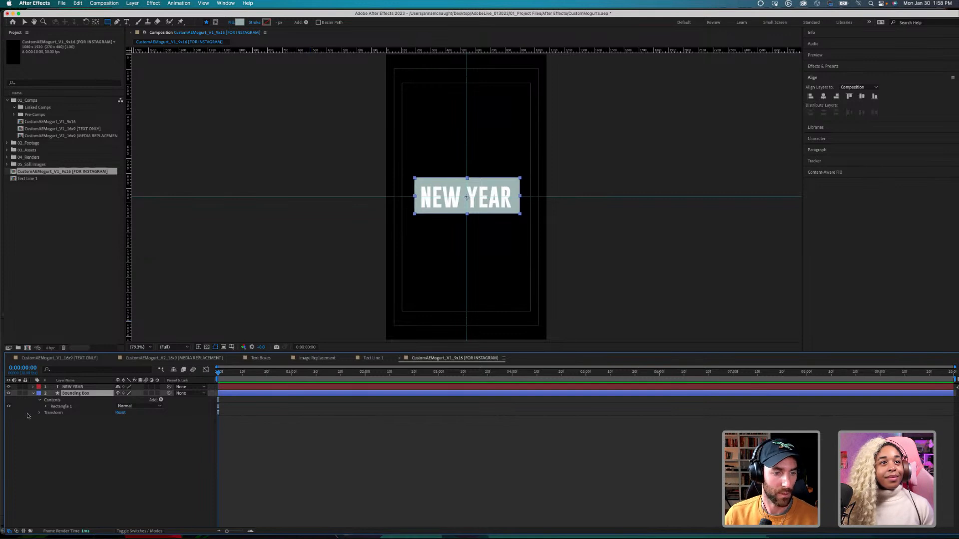
pyautogui.click(39, 413)
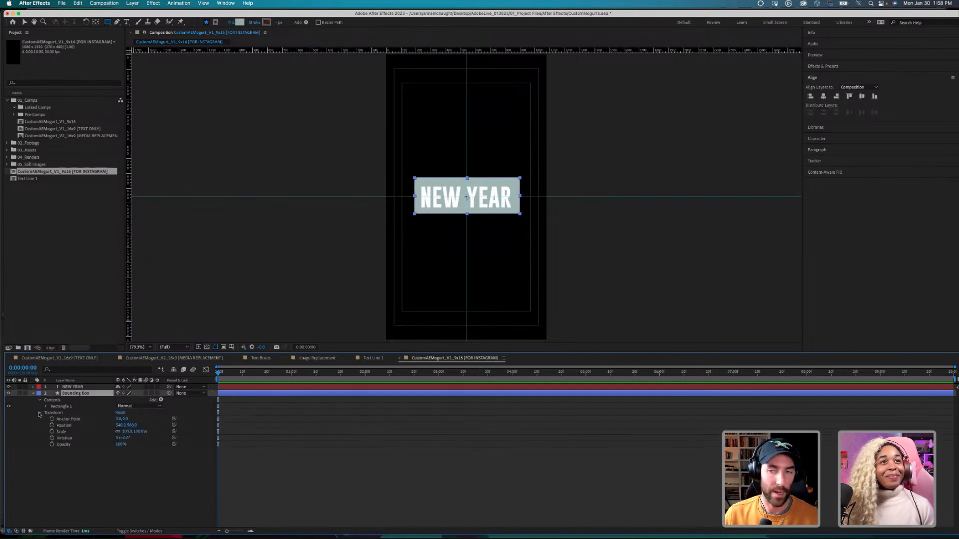
pyautogui.click(40, 413)
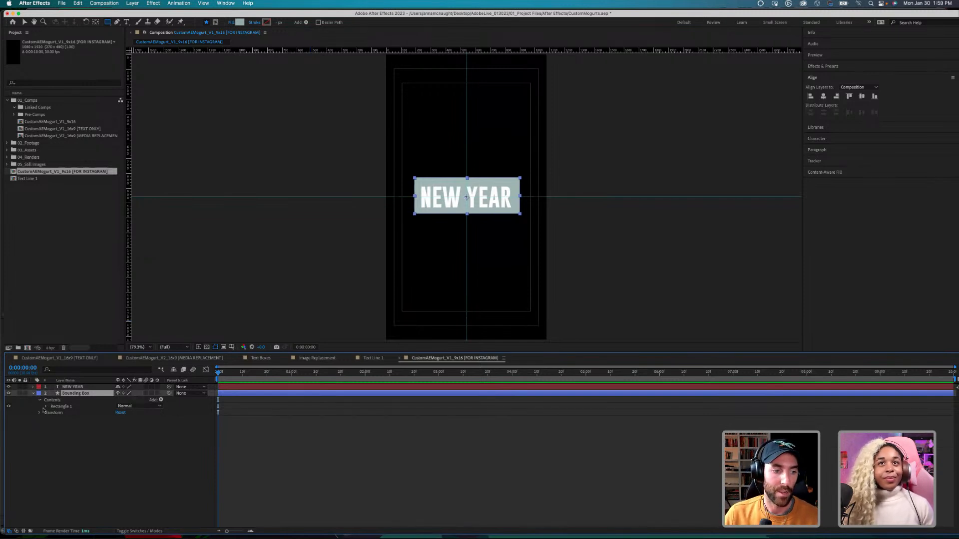
pyautogui.click(45, 407)
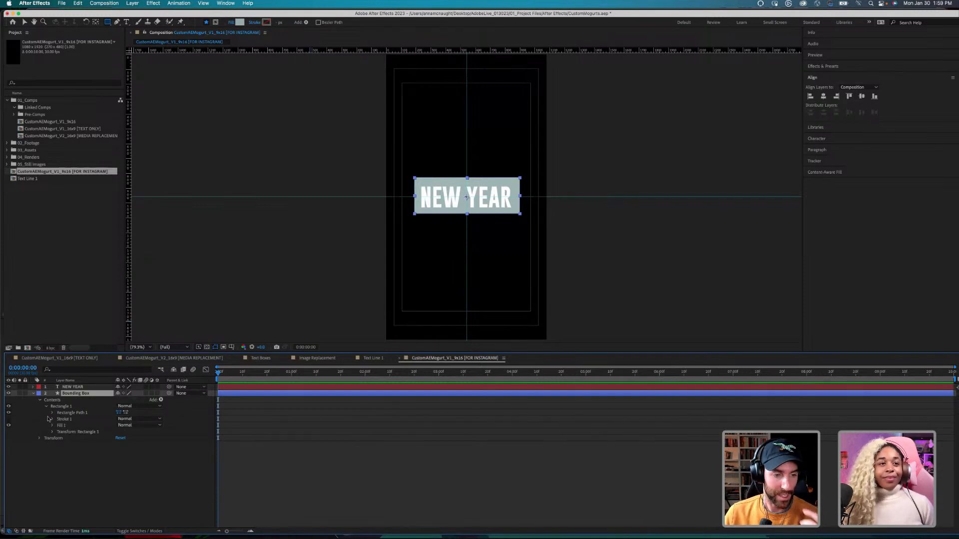
pyautogui.click(52, 419)
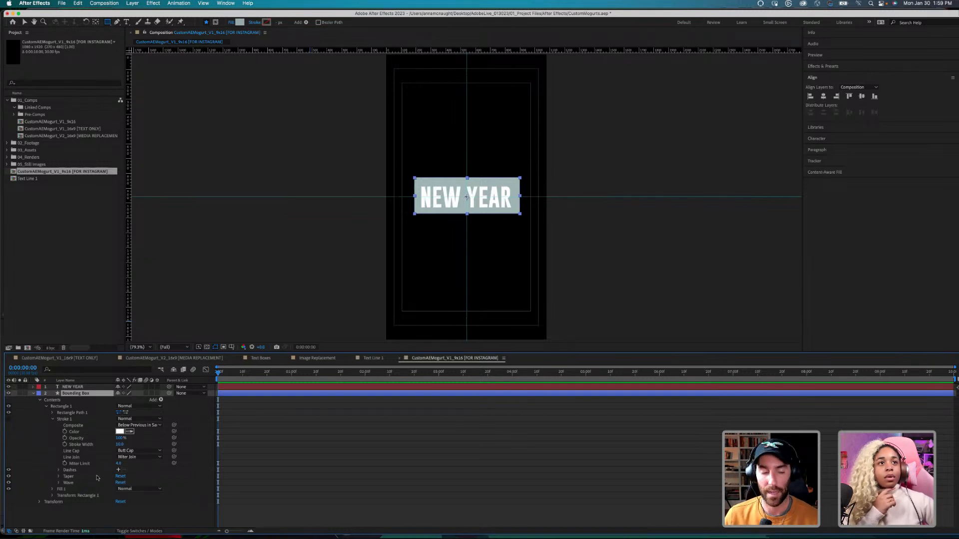
pyautogui.click(81, 432)
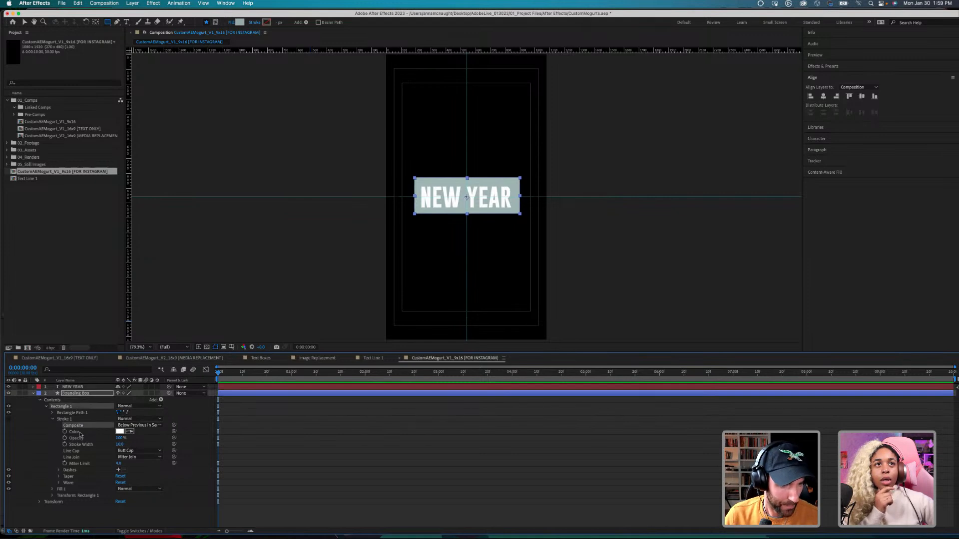
pyautogui.click(87, 439)
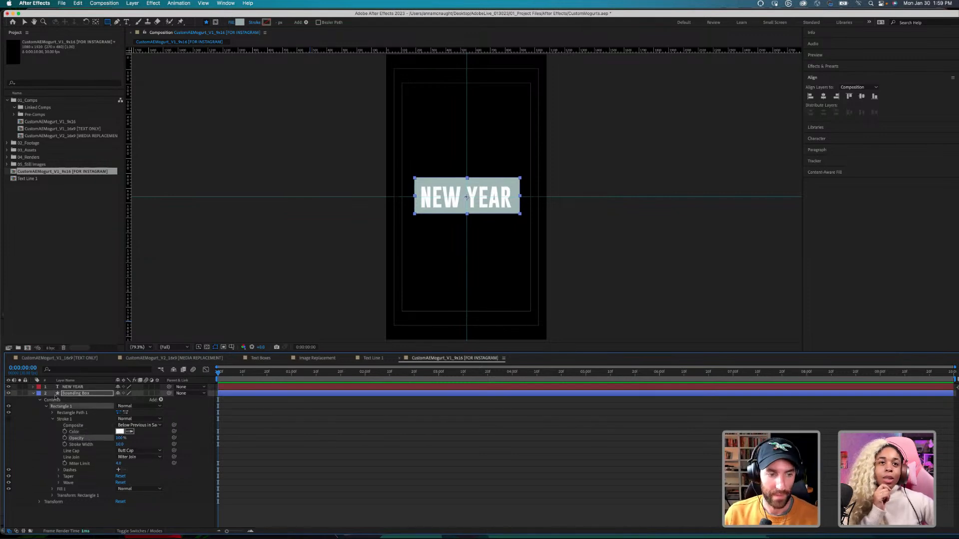
pyautogui.click(80, 393)
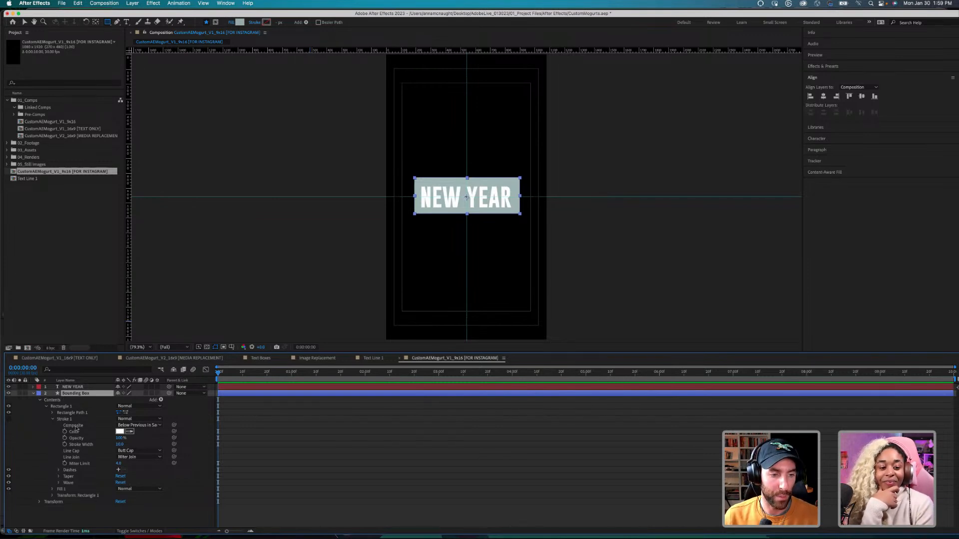
pyautogui.click(297, 452)
pyautogui.click(85, 395)
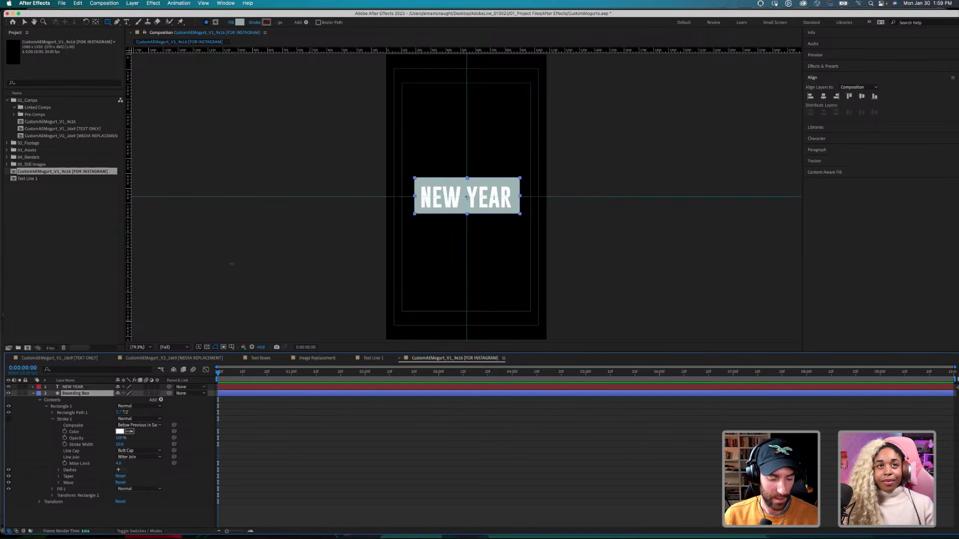
pyautogui.click(355, 459)
# Step: Collapse the Bounding Box layer to show only its Scale property and set a Scale keyframe at the first frame
pyautogui.click(34, 394)
pyautogui.click(72, 393)
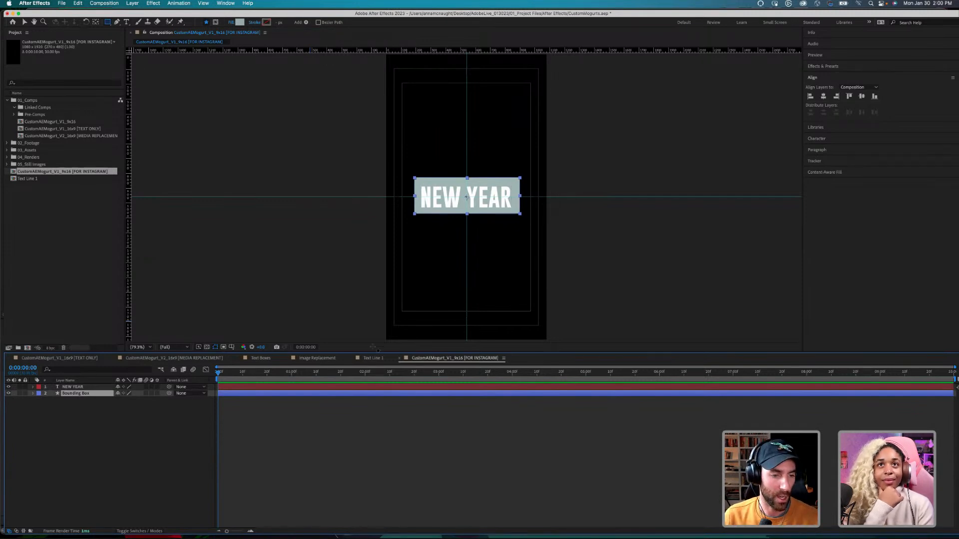
pyautogui.click(82, 401)
pyautogui.click(80, 396)
pyautogui.press('s')
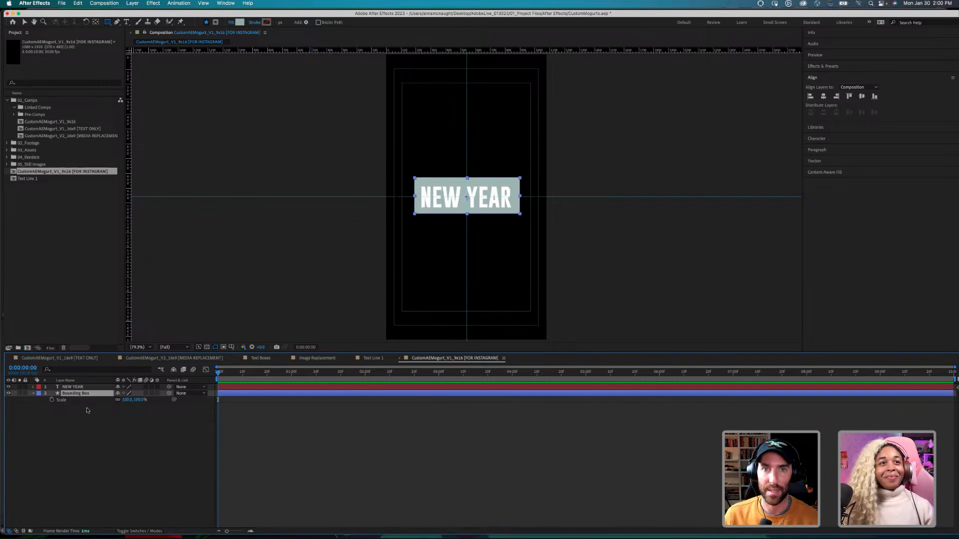
pyautogui.click(51, 400)
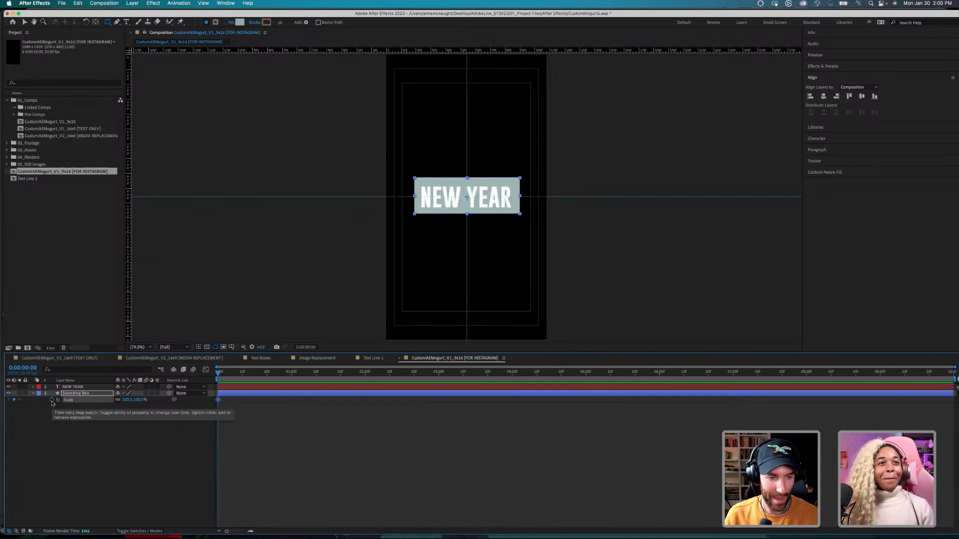
# Step: Add a second Bounding Box Scale keyframe at frame 10, keeping the scale at 100%
pyautogui.hotkey('shift', 'pagedown')
pyautogui.hotkey('shift', 'pagedown')
pyautogui.hotkey('shift', 'pageup')
pyautogui.hotkey('shift', 'pageup')
pyautogui.hotkey('shift', 'pageup')
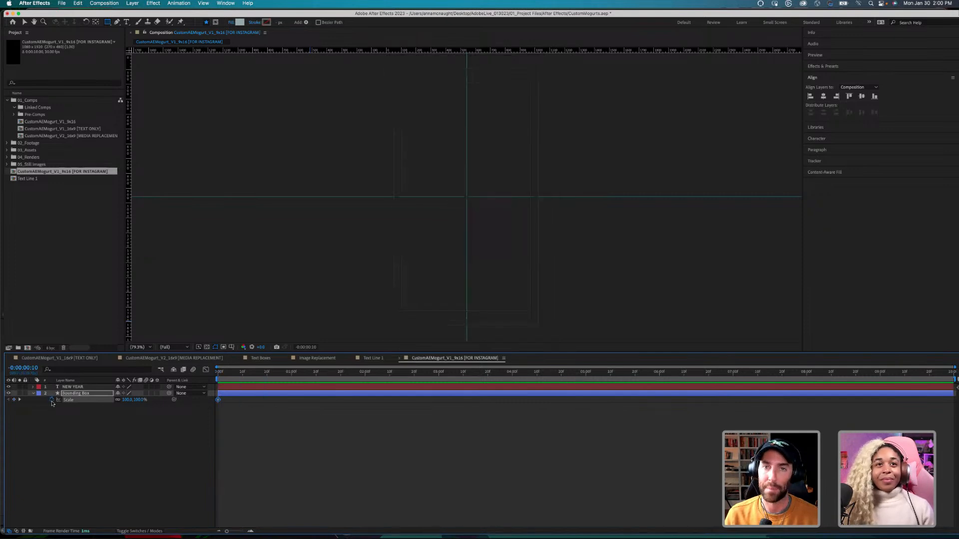
pyautogui.hotkey('shift', 'pagedown')
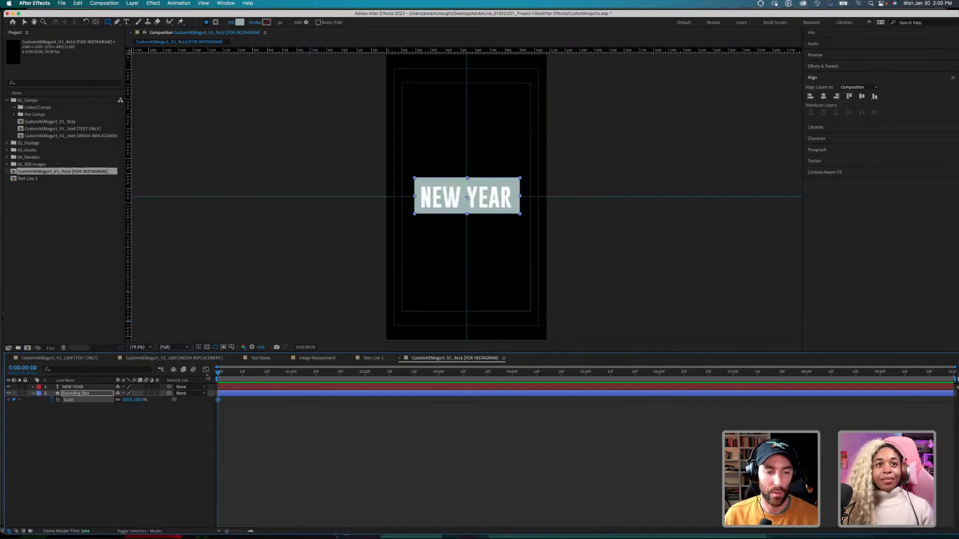
pyautogui.hotkey('shift', 'pagedown')
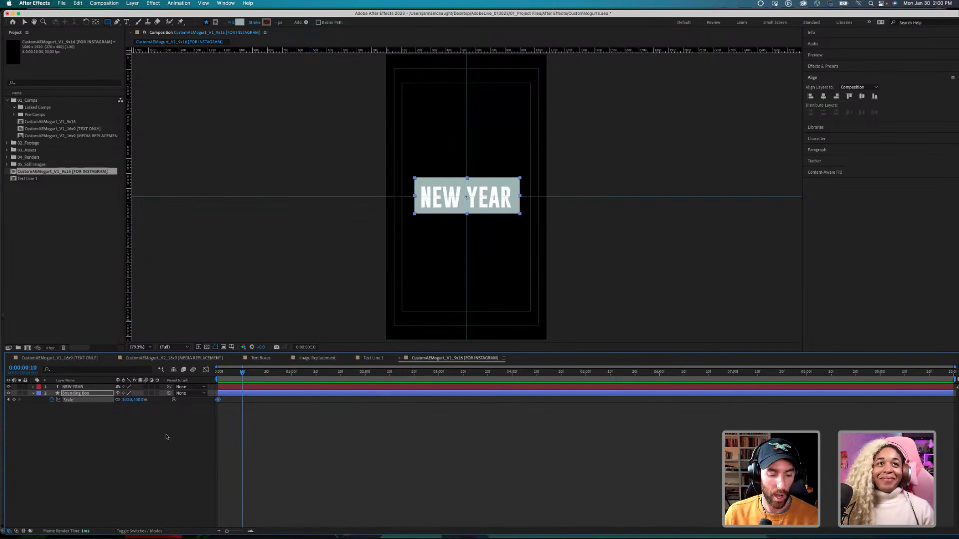
pyautogui.hotkey('alt', 'shift', 's')
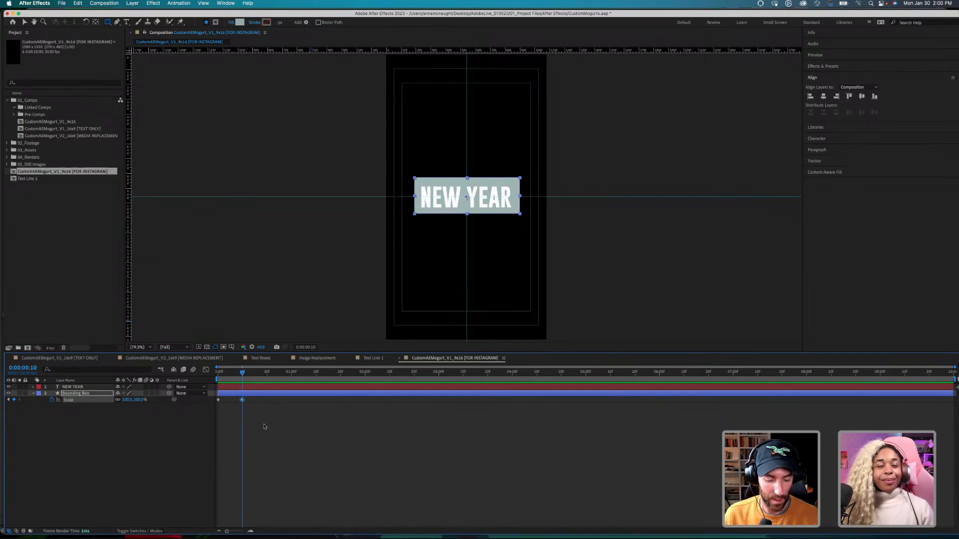
# Step: Set the Bounding Box Scale to 0% at the first frame and preview the scale-up animation
pyautogui.press('Home')
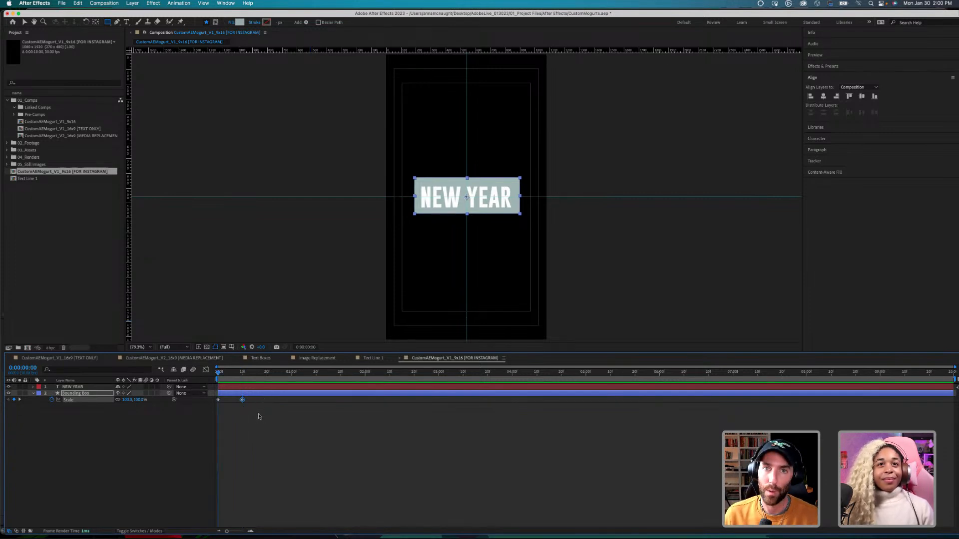
pyautogui.click(127, 400)
pyautogui.write('0')
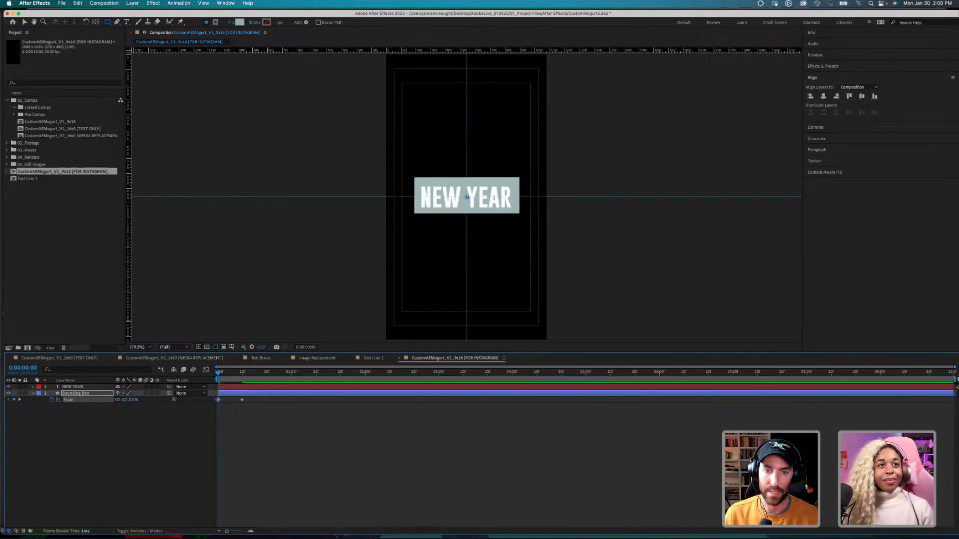
pyautogui.press('Return')
pyautogui.press('space')
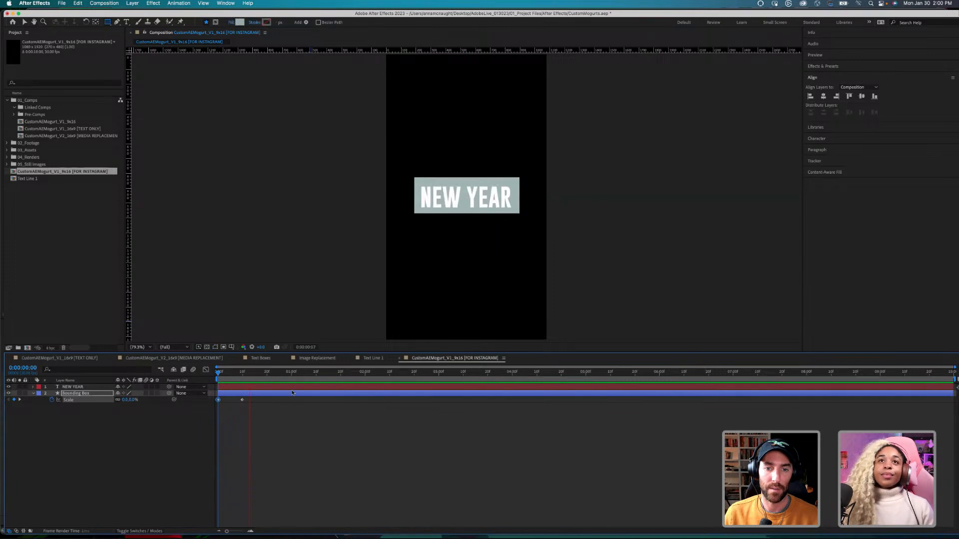
pyautogui.press('space')
pyautogui.press('j')
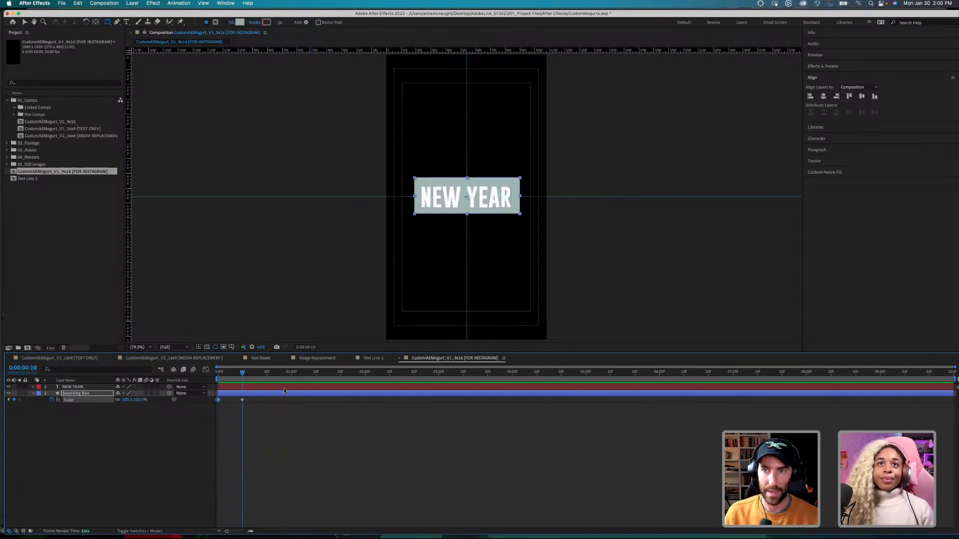
pyautogui.press('j')
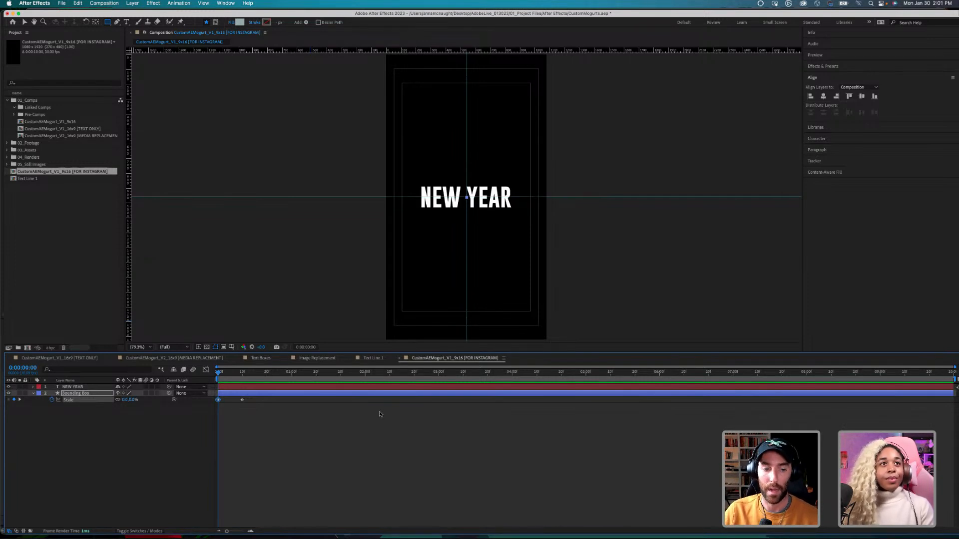
# Step: Hide the NEW YEAR text layer and play back the Bounding Box animation on its own
pyautogui.click(365, 419)
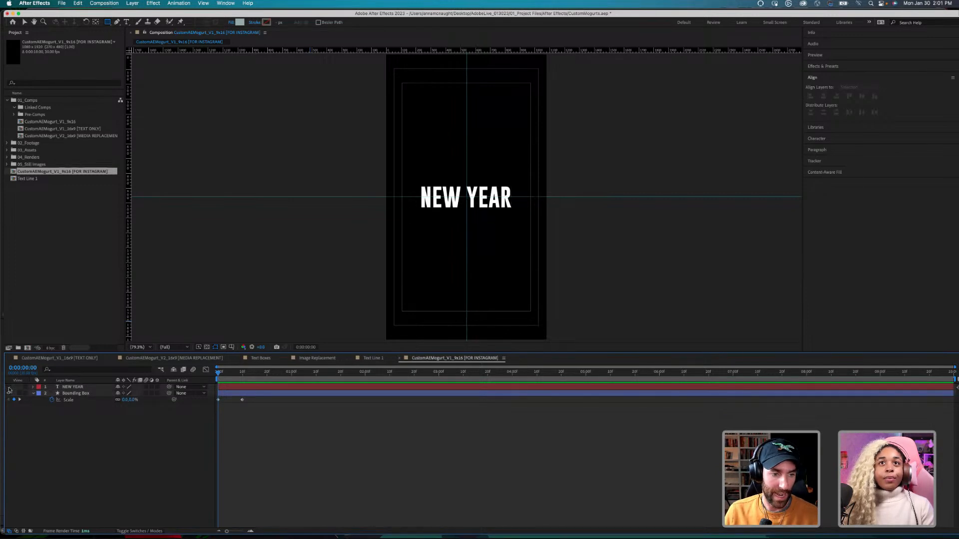
pyautogui.click(8, 387)
pyautogui.press('space')
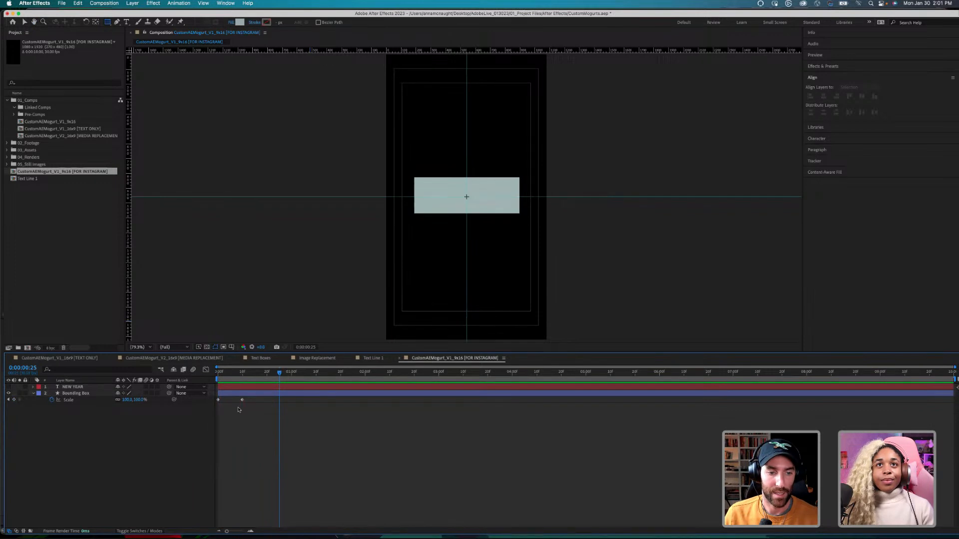
# Step: Apply Easy Ease to both Scale keyframes of the Bounding Box layer
pyautogui.moveTo(268, 410); pyautogui.dragTo(217, 402)
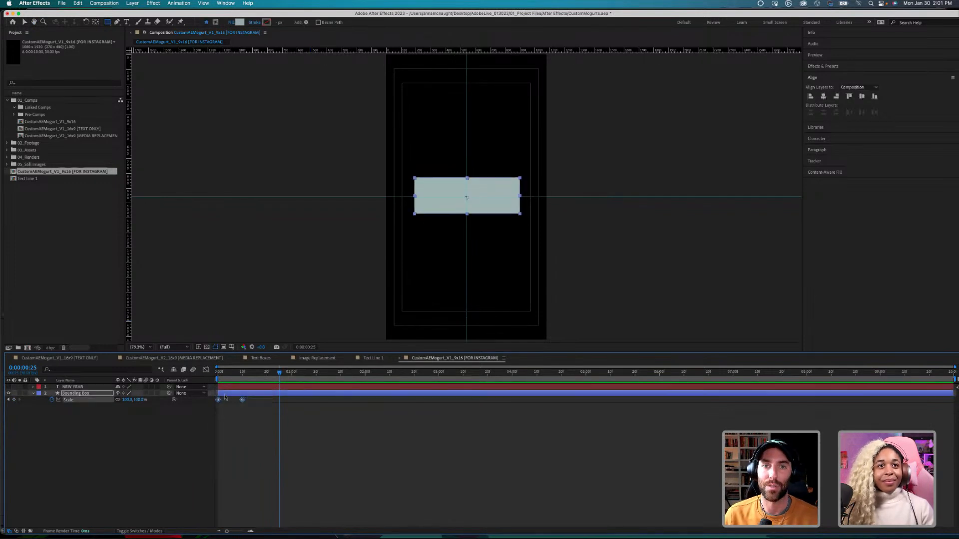
pyautogui.press('F9')
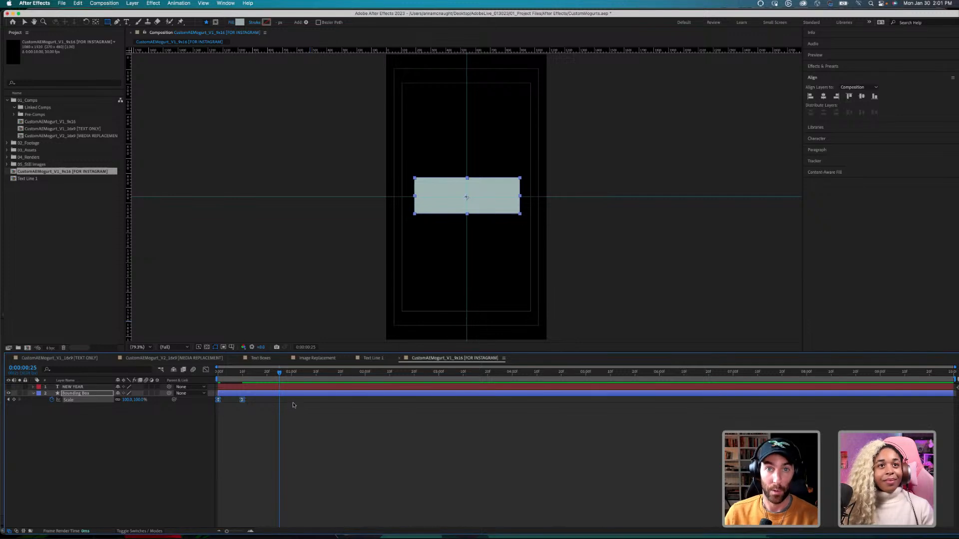
pyautogui.rightClick(243, 400)
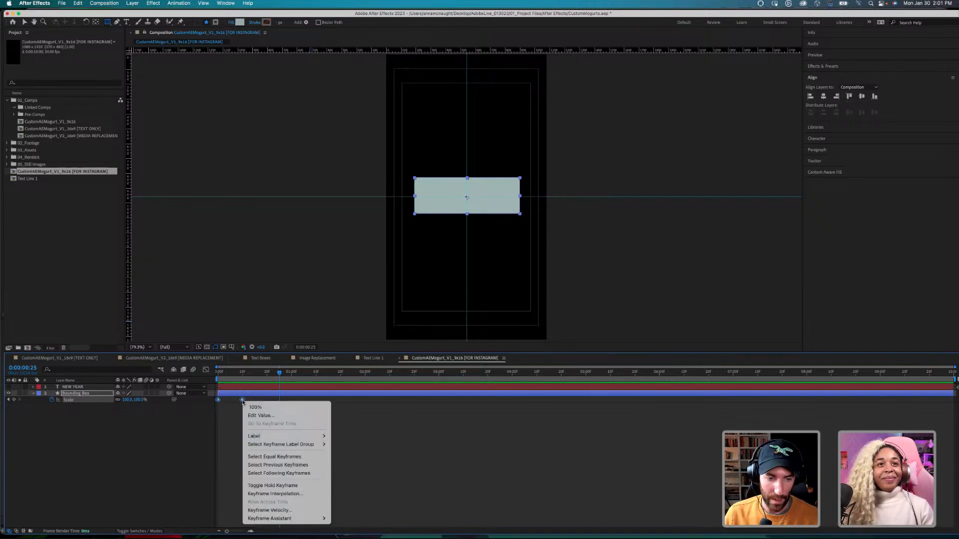
pyautogui.moveTo(277, 521)
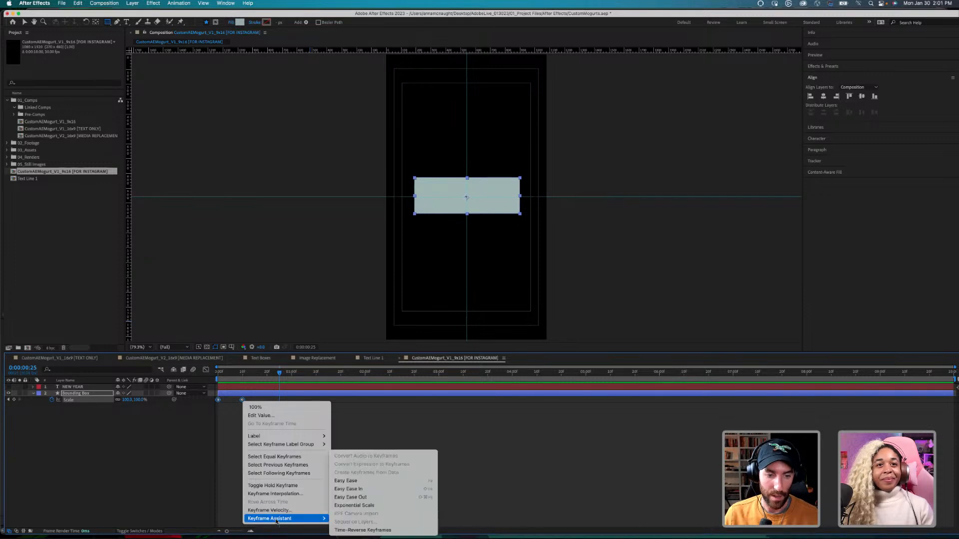
pyautogui.click(361, 481)
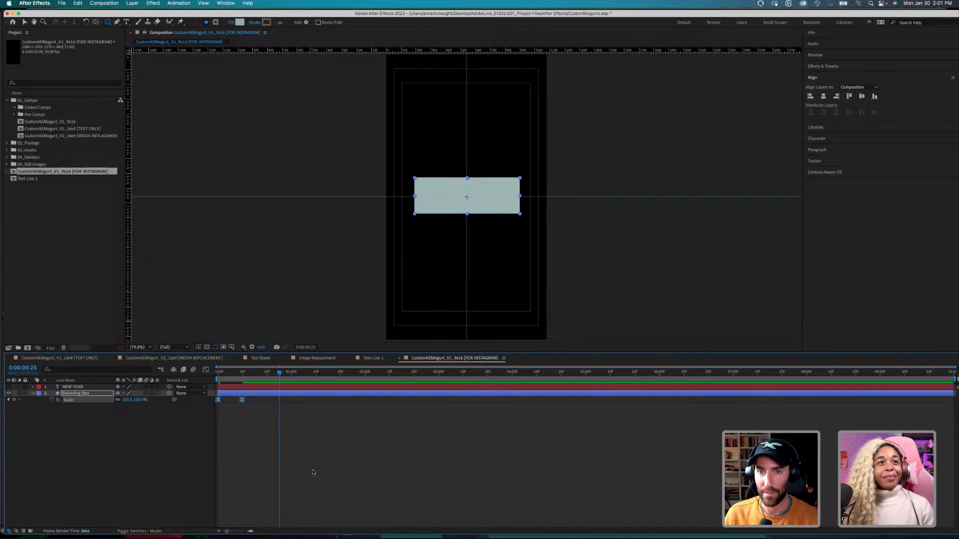
# Step: Examine the eased Bounding Box scaling between its two keyframes and take a brief look at the Graph Editor
pyautogui.moveTo(240, 374); pyautogui.dragTo(176, 378)
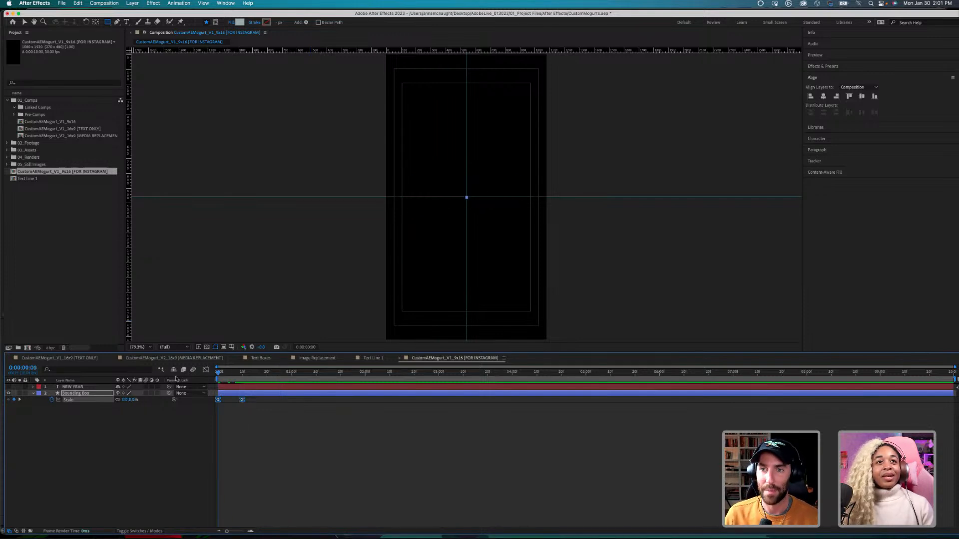
pyautogui.click(258, 426)
pyautogui.moveTo(283, 406); pyautogui.dragTo(171, 395)
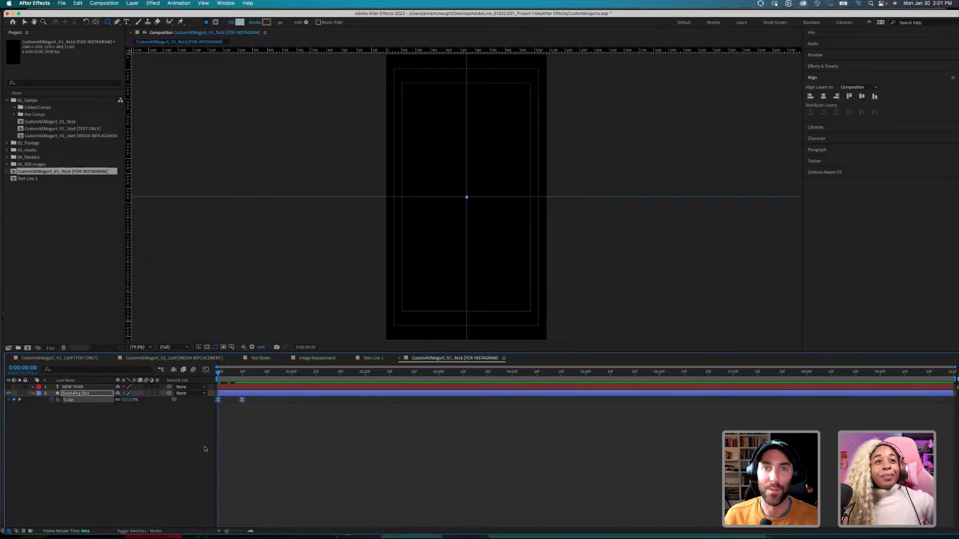
pyautogui.click(268, 409)
pyautogui.moveTo(268, 409); pyautogui.dragTo(209, 398)
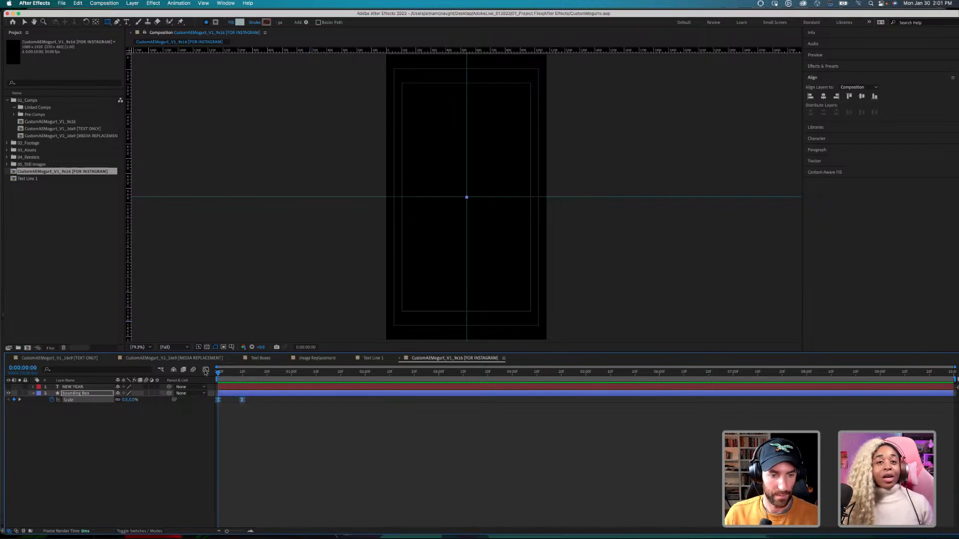
pyautogui.click(206, 371)
pyautogui.click(205, 370)
pyautogui.click(271, 408)
pyautogui.moveTo(270, 407); pyautogui.dragTo(235, 378)
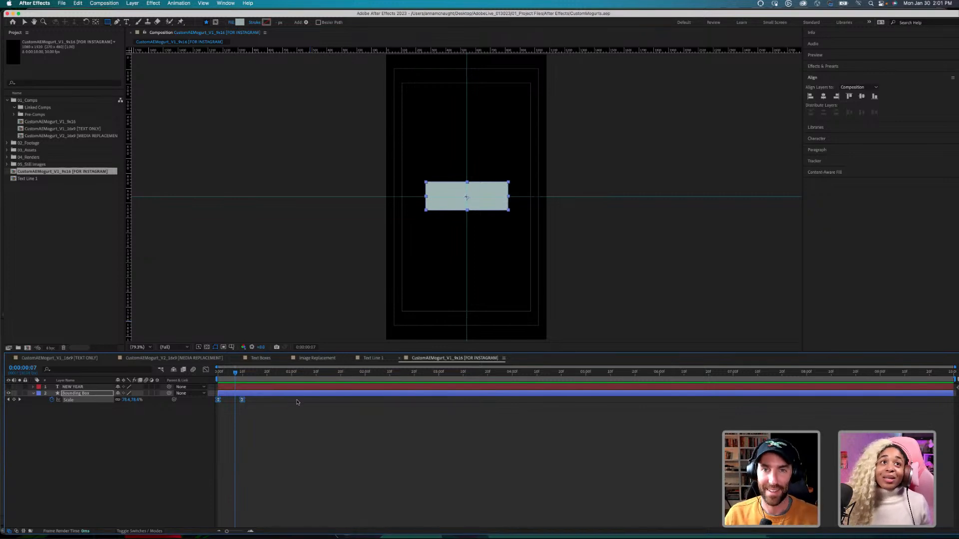
pyautogui.moveTo(260, 434); pyautogui.dragTo(215, 399)
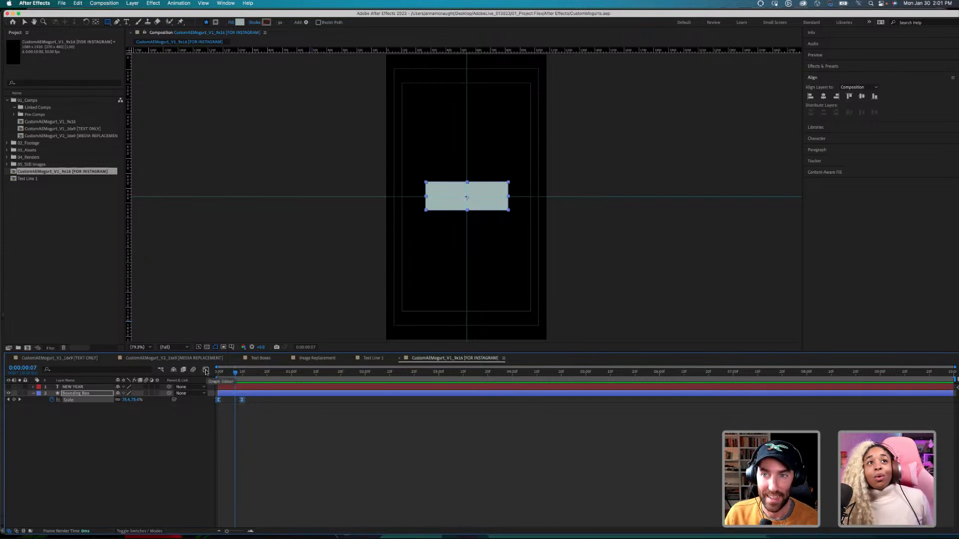
# Step: Reset both Bounding Box Scale keyframes to linear and reapply Easy Ease to them
pyautogui.rightClick(242, 400)
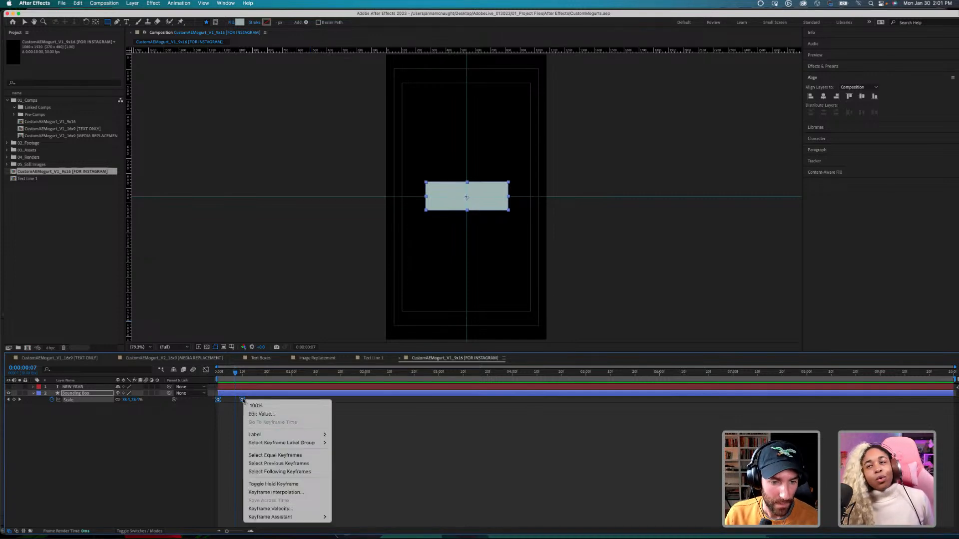
pyautogui.click(241, 417)
pyautogui.rightClick(242, 399)
pyautogui.click(241, 411)
pyautogui.keyDown('super'); pyautogui.click(242, 400); pyautogui.keyUp('super')
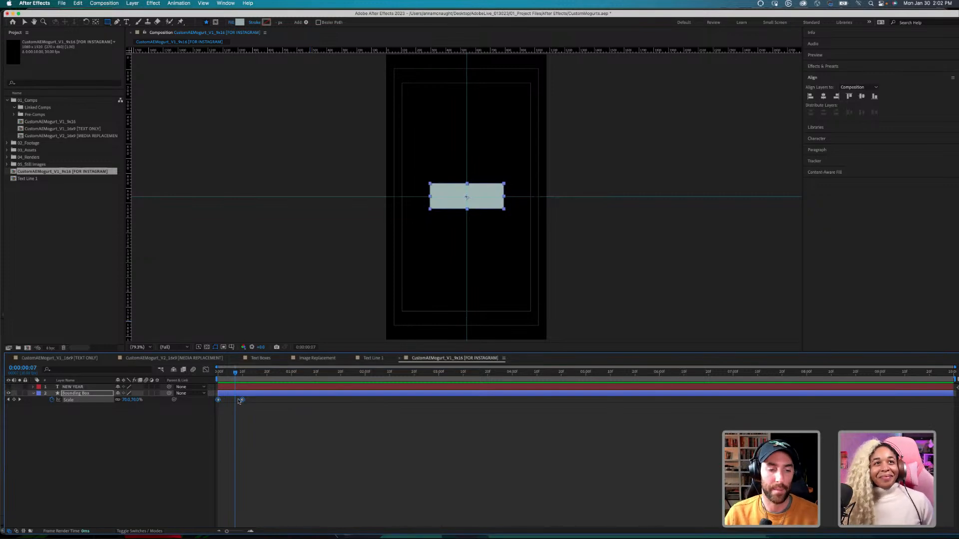
pyautogui.rightClick(242, 403)
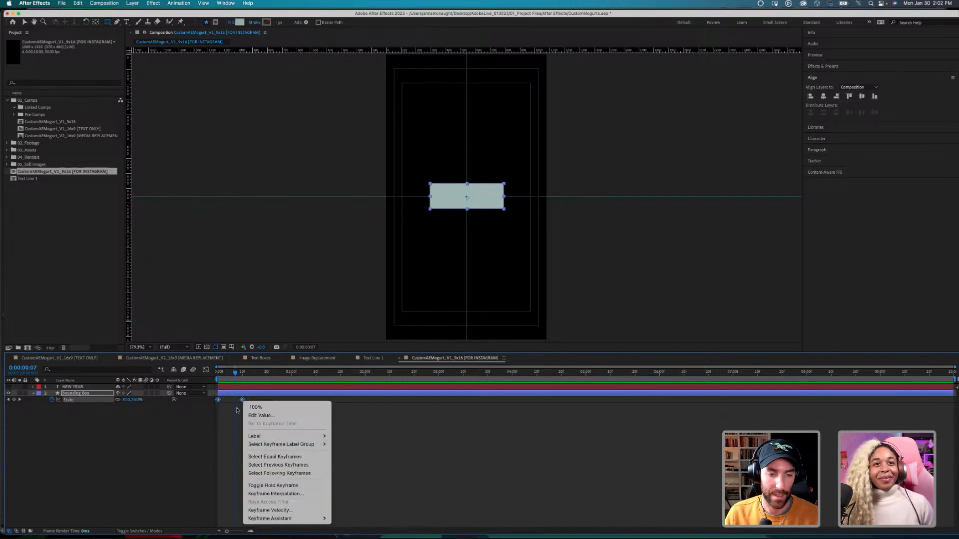
pyautogui.moveTo(300, 518)
pyautogui.click(363, 481)
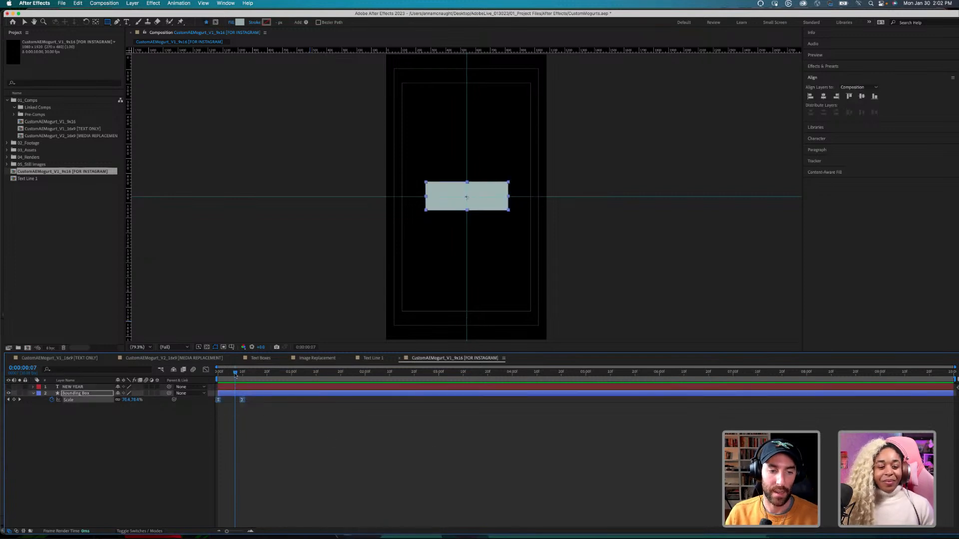
# Step: Preview the eased Bounding Box scale animation from the first frame and return to frame 2
pyautogui.press('Home')
pyautogui.click(260, 423)
pyautogui.press('space')
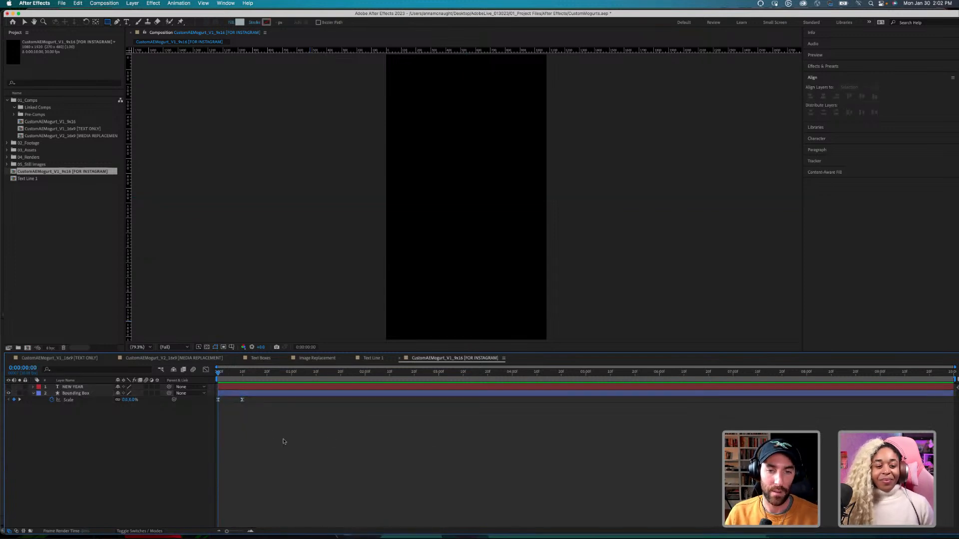
pyautogui.press('space')
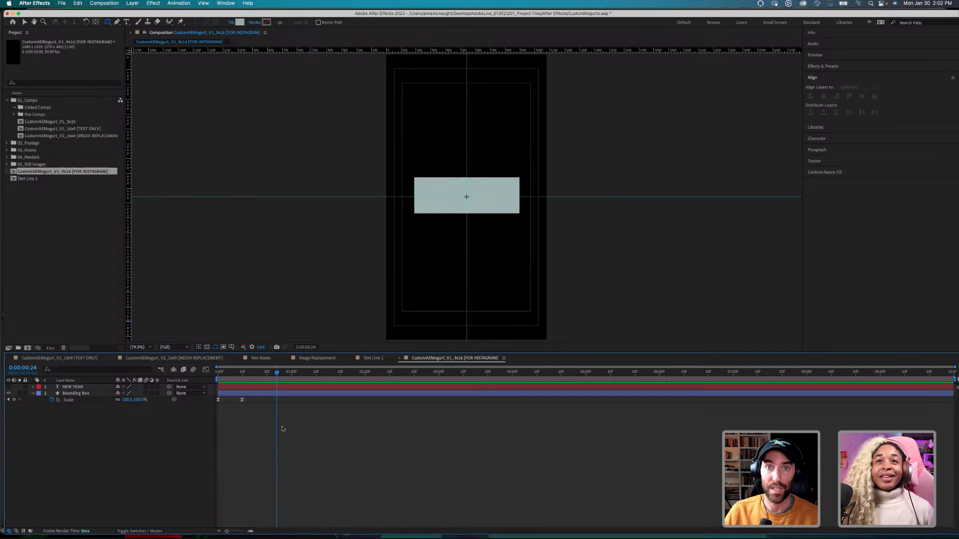
pyautogui.click(223, 378)
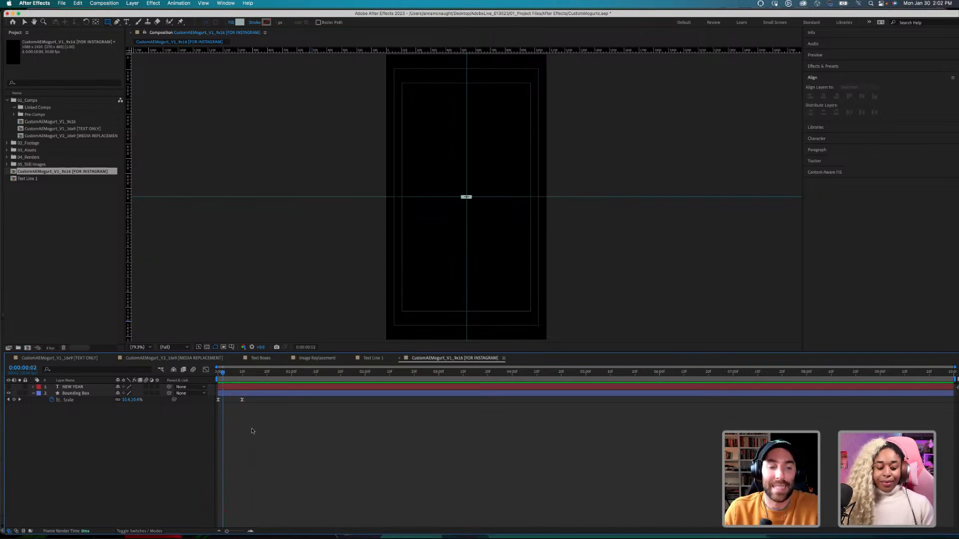
# Step: In the Graph Editor, extend the first Bounding Box Scale keyframe's outgoing ease handle to about the midpoint between the two keyframes
pyautogui.moveTo(262, 414); pyautogui.dragTo(199, 399)
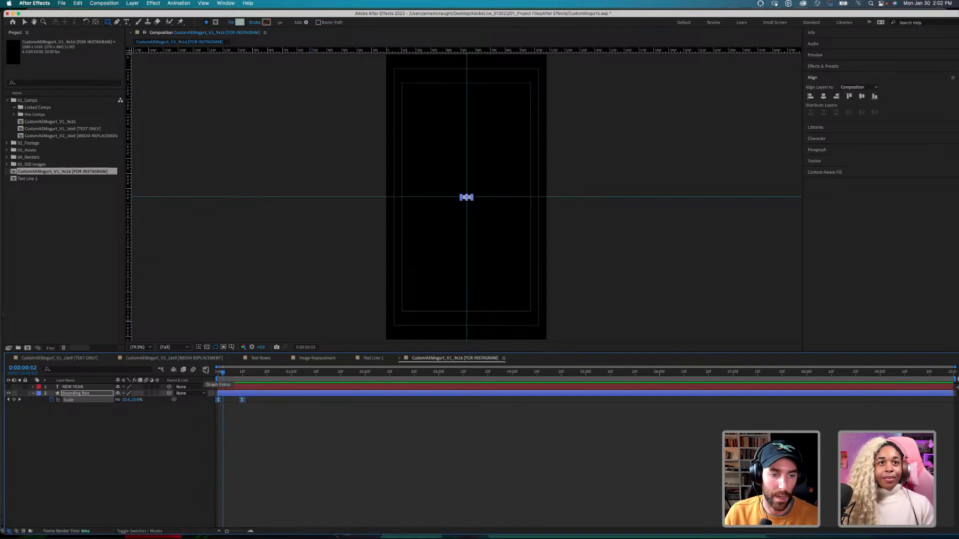
pyautogui.click(206, 370)
pyautogui.scroll(3, 293, 433)
pyautogui.scroll(3, 293, 433)
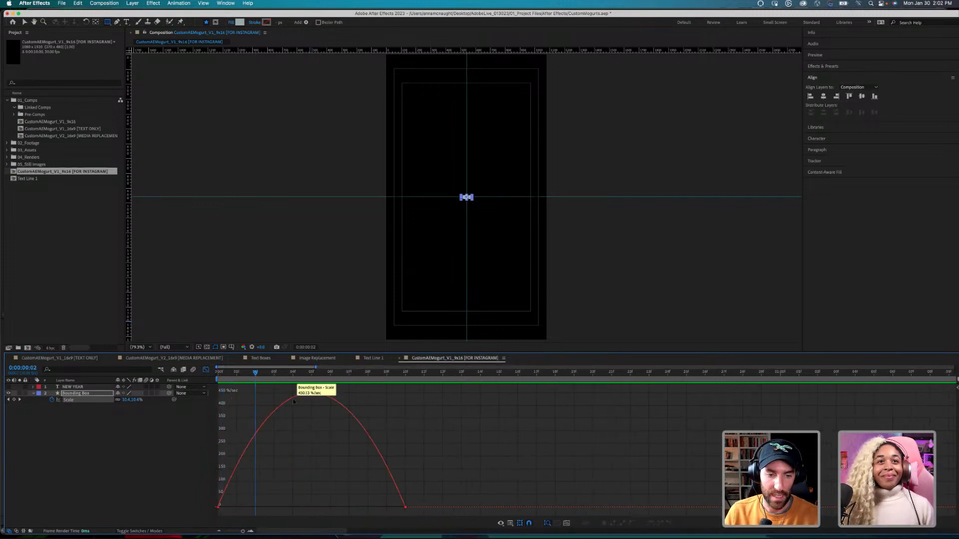
pyautogui.click(294, 400)
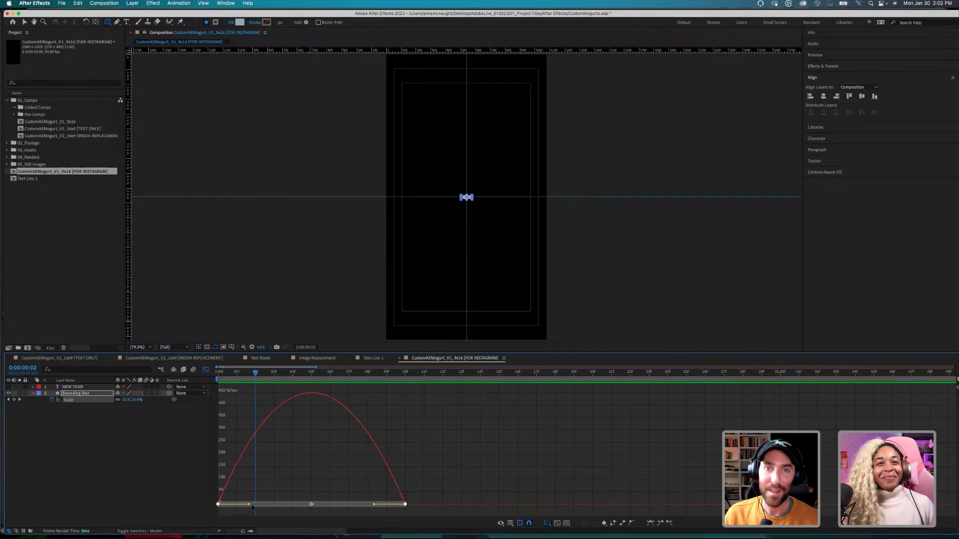
pyautogui.moveTo(249, 506); pyautogui.dragTo(310, 506)
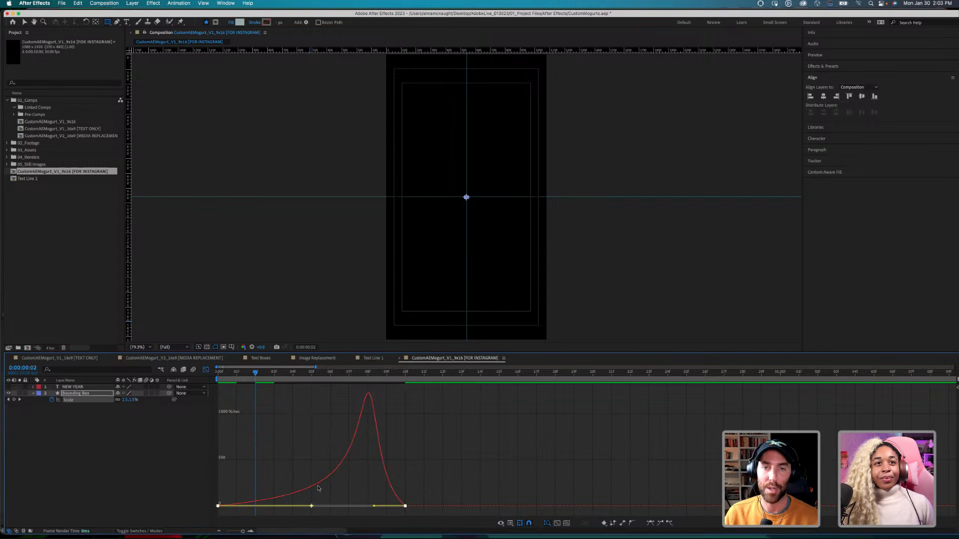
# Step: Return to the layer timeline and preview the Bounding Box scale animation from the first frame
pyautogui.click(206, 370)
pyautogui.press('Home')
pyautogui.press('space')
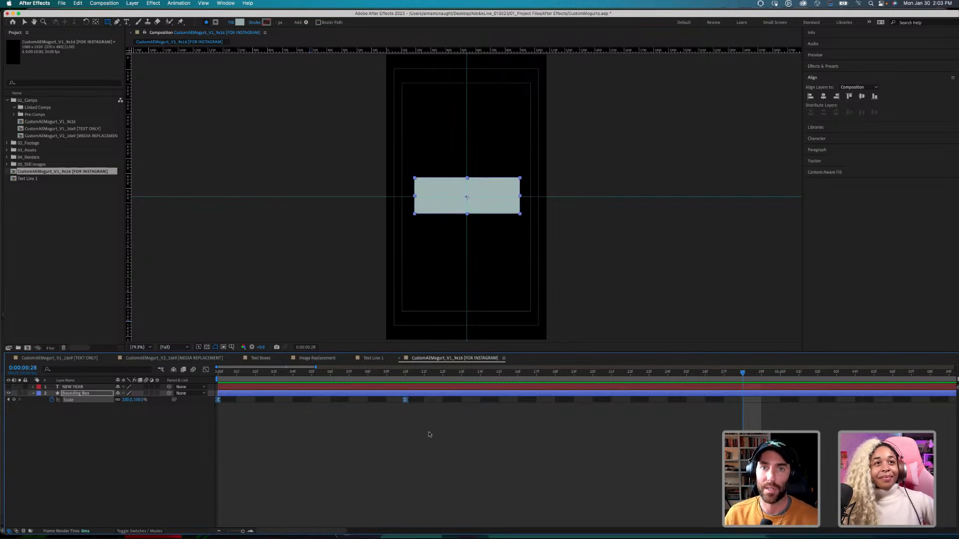
pyautogui.moveTo(389, 373); pyautogui.dragTo(134, 381)
pyautogui.click(317, 446)
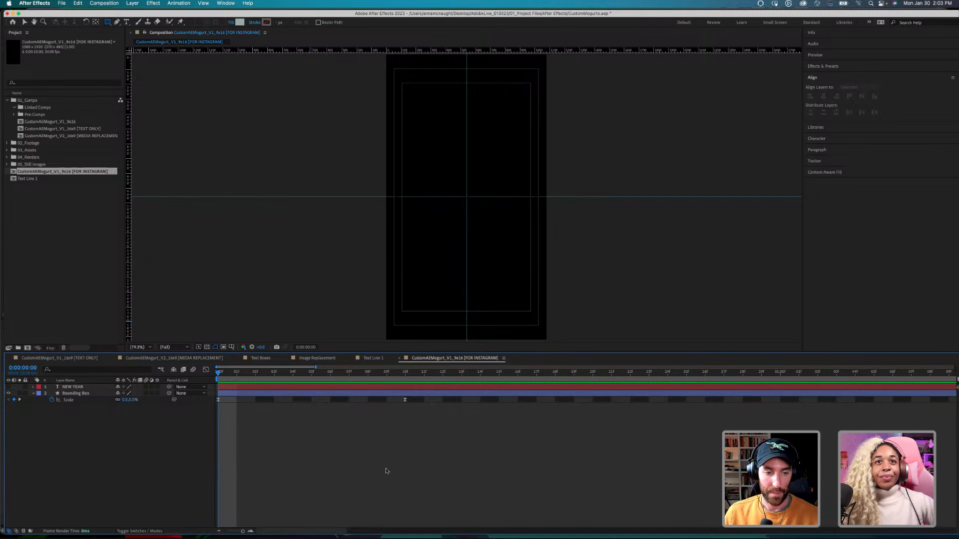
pyautogui.press('space')
pyautogui.press('space')
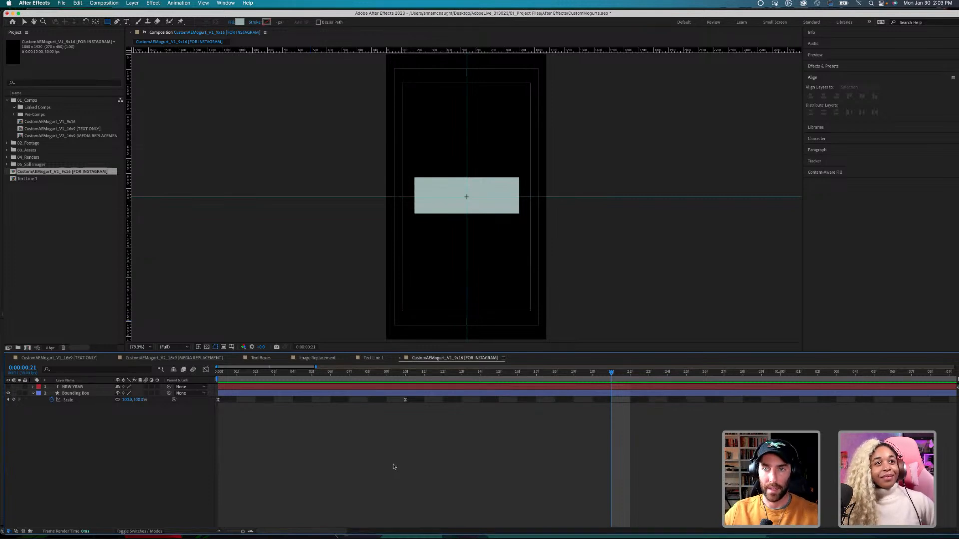
# Step: Add a third Scale keyframe to the Bounding Box layer at frame 21
pyautogui.moveTo(405, 372); pyautogui.dragTo(613, 370)
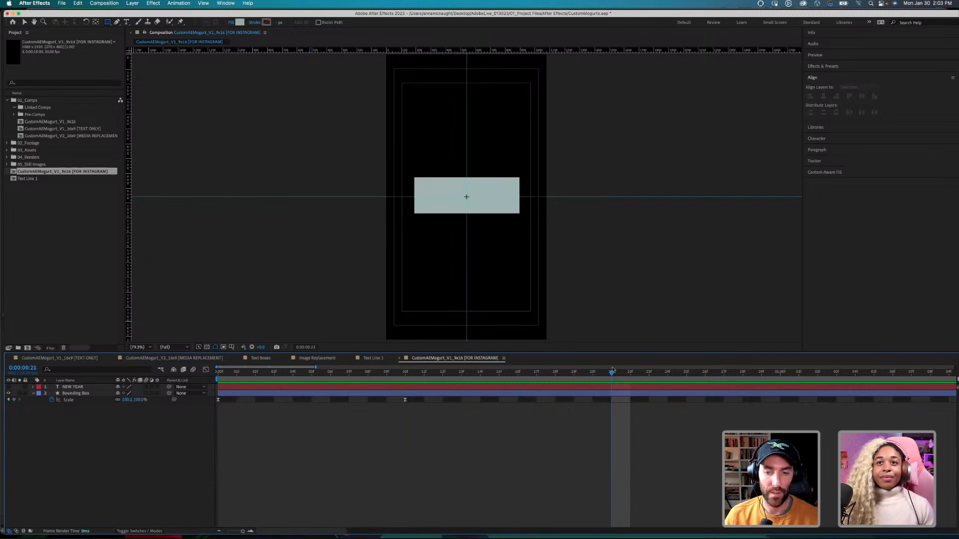
pyautogui.press('-')
pyautogui.press('-')
pyautogui.press('-')
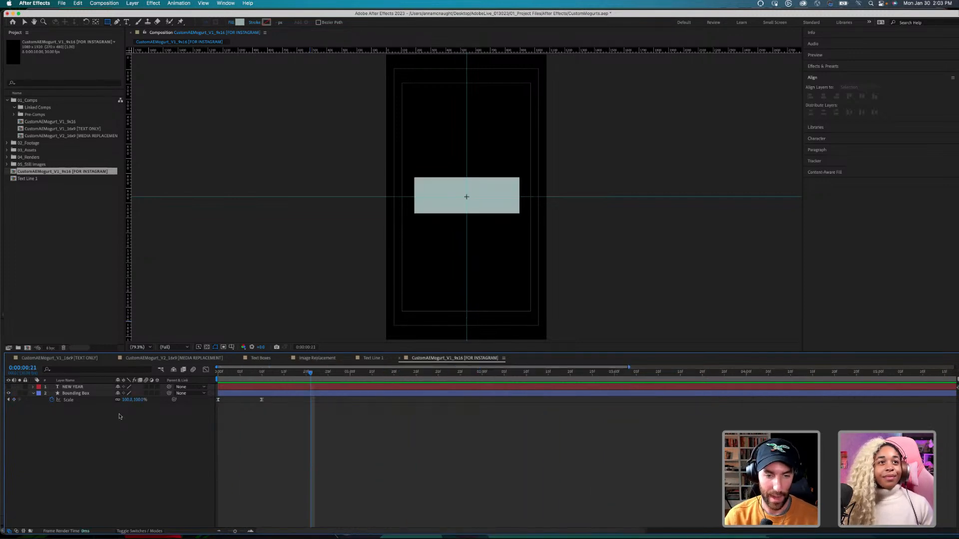
pyautogui.click(14, 400)
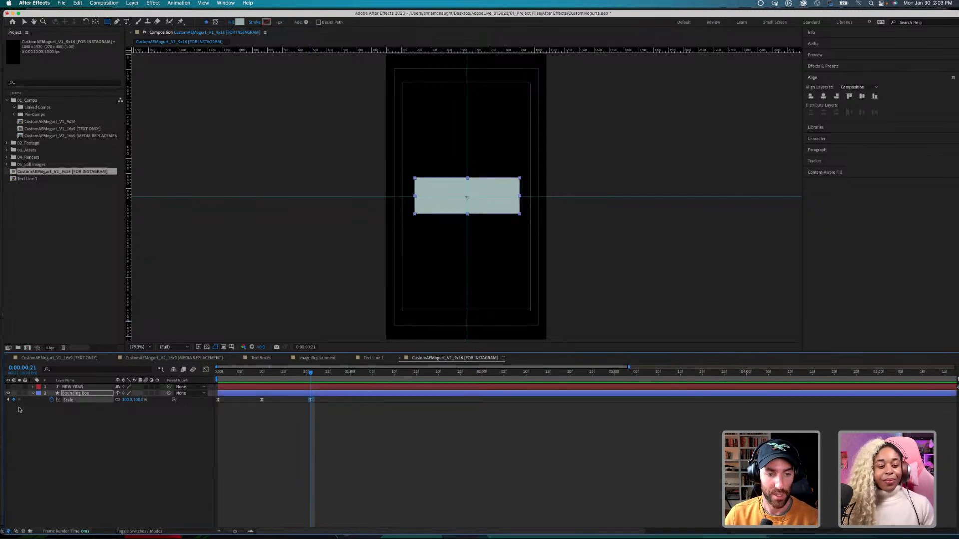
# Step: Set the Bounding Box Scale to 150% on its middle keyframe at frame 10
pyautogui.press('j')
pyautogui.press('j')
pyautogui.press('k')
pyautogui.press('j')
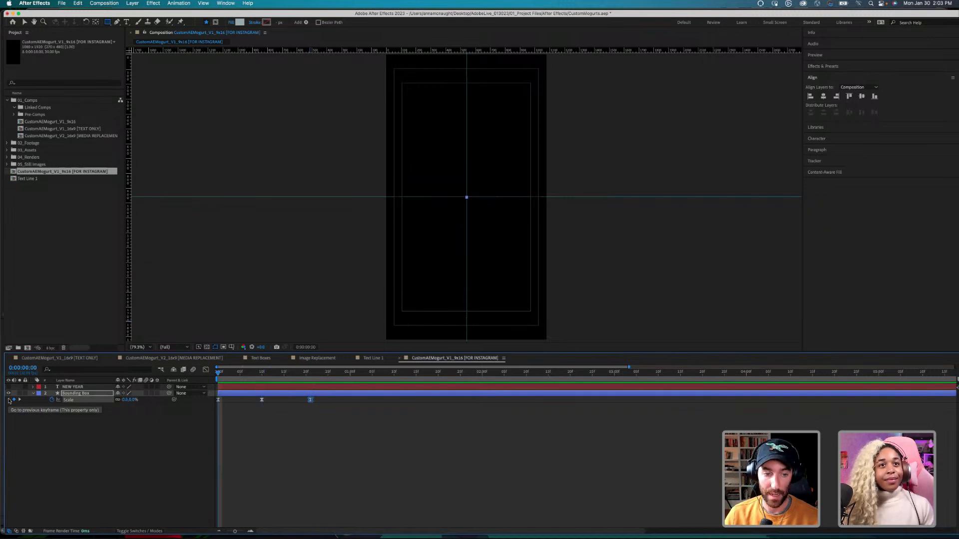
pyautogui.press('k')
pyautogui.press('k')
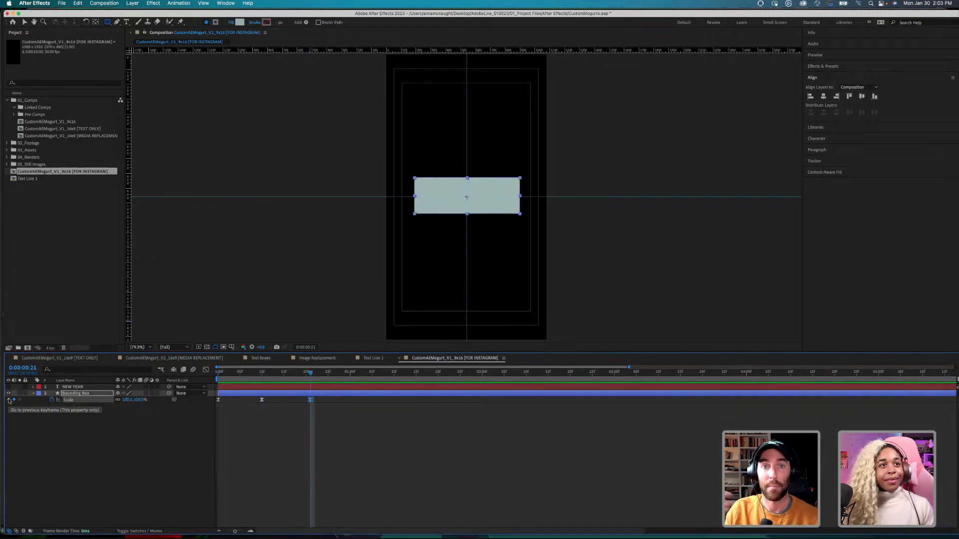
pyautogui.press('j')
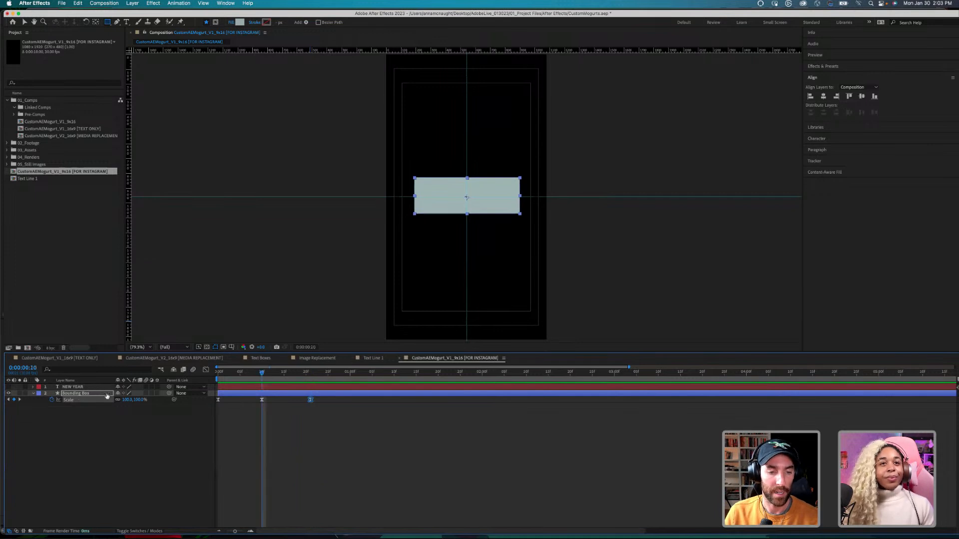
pyautogui.click(261, 400)
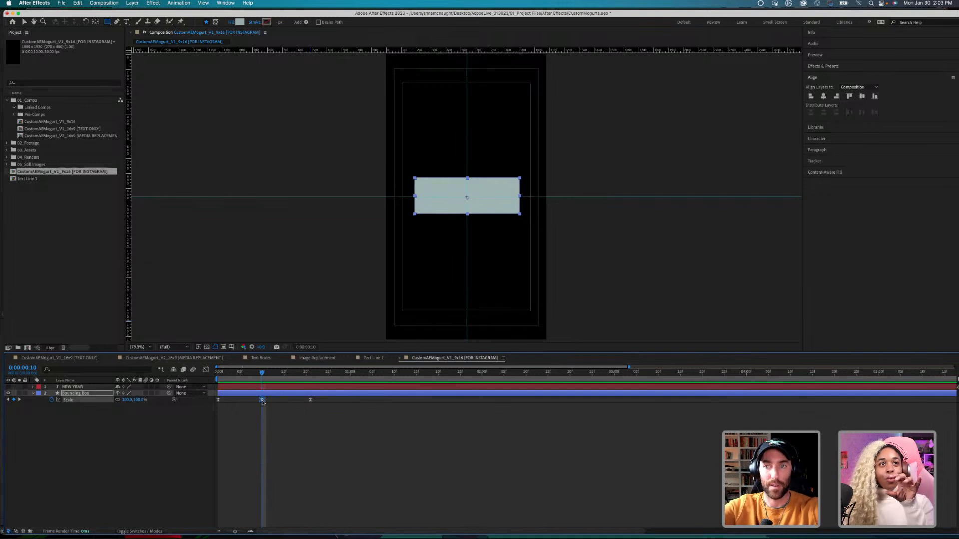
pyautogui.click(125, 400)
pyautogui.write('150')
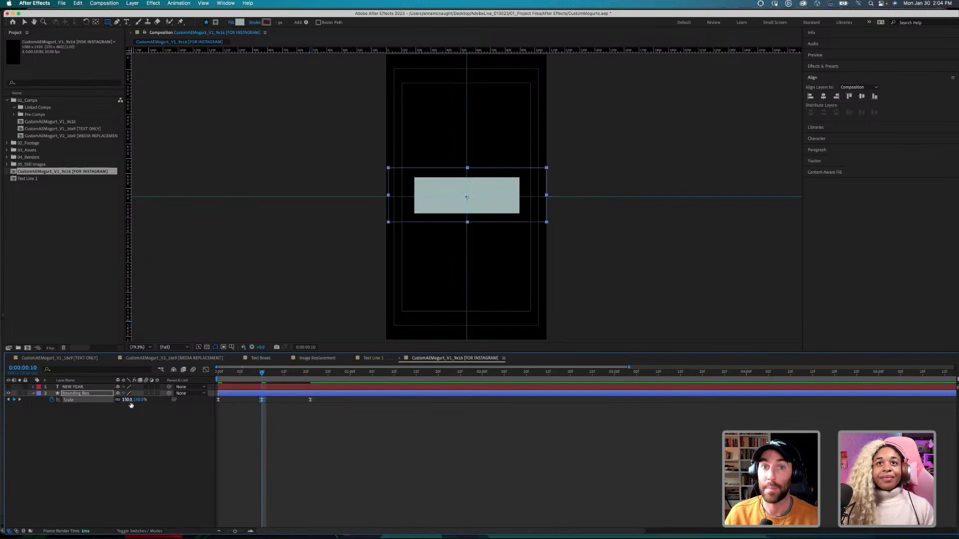
pyautogui.press('Return')
pyautogui.click(285, 456)
# Step: Save the project and preview the Bounding Box overshoot from the first frame
pyautogui.press('Home')
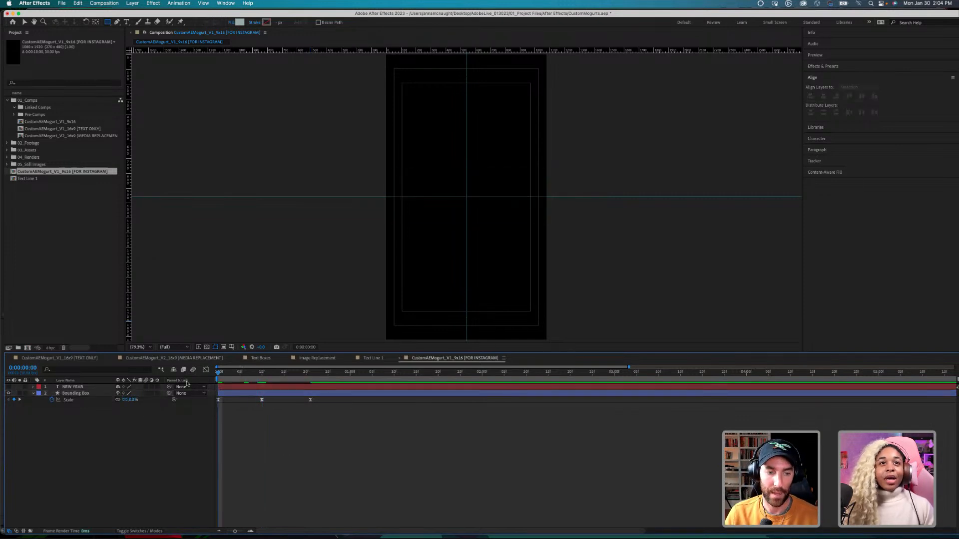
pyautogui.press('super+s')
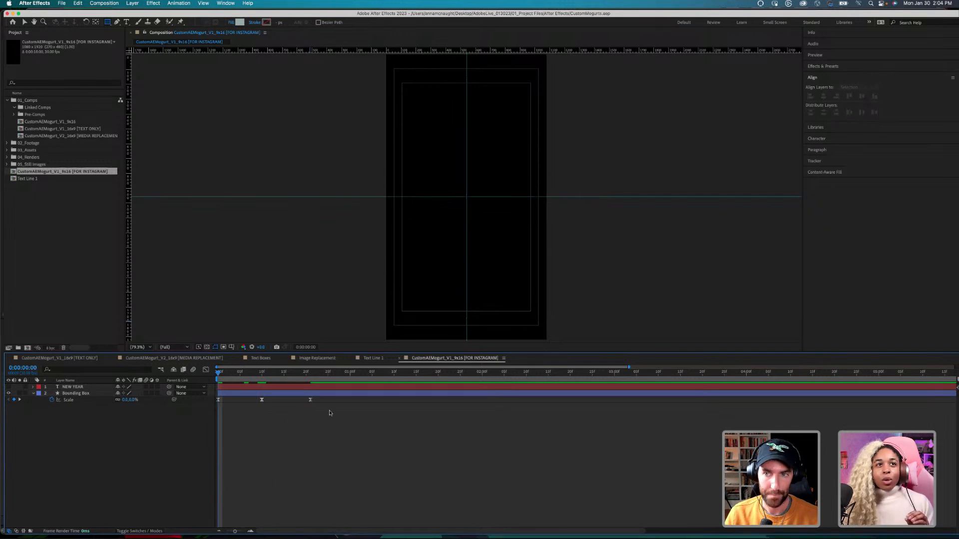
pyautogui.press('space')
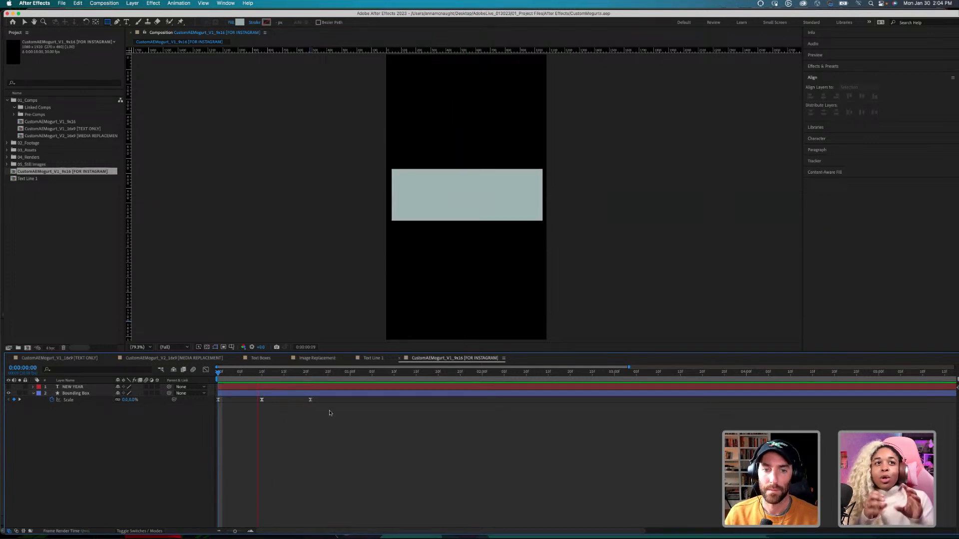
pyautogui.moveTo(305, 373); pyautogui.dragTo(217, 372)
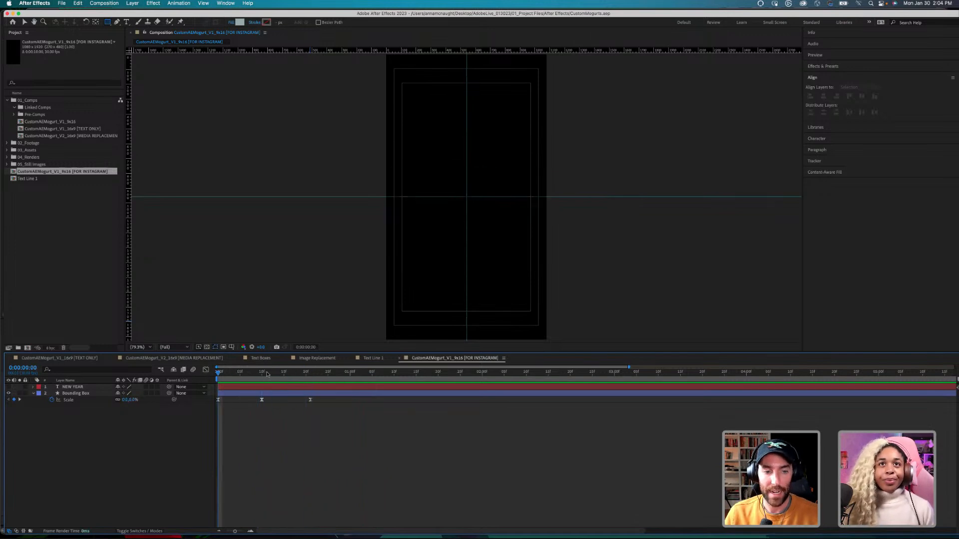
pyautogui.press('space')
pyautogui.press('space')
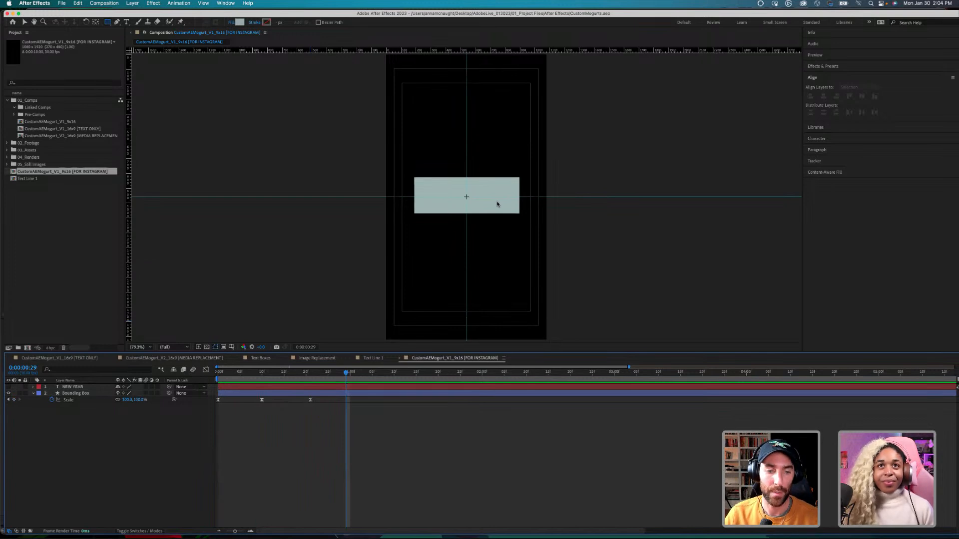
# Step: Move the last Bounding Box Scale keyframe earlier, to about frame 16, and preview the animation from the first frame
pyautogui.moveTo(311, 372); pyautogui.dragTo(266, 382)
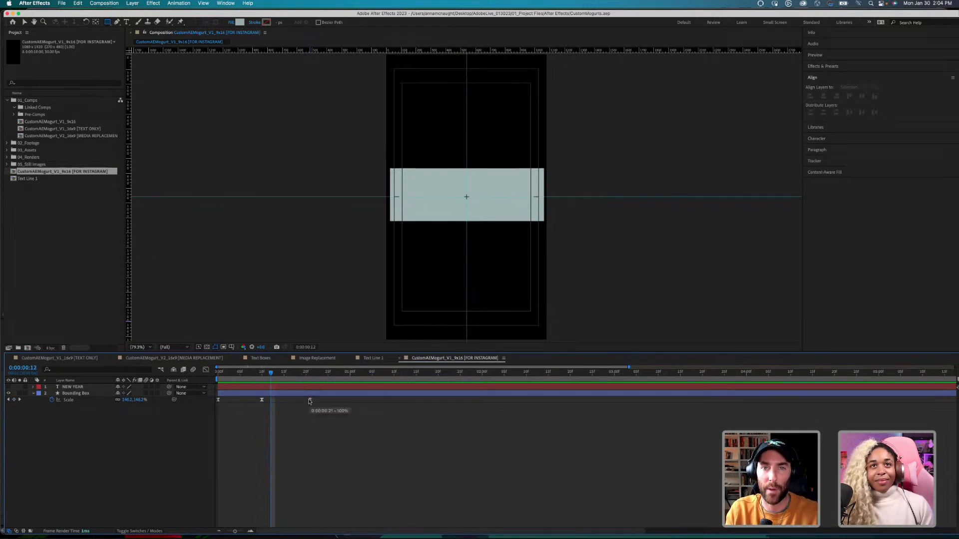
pyautogui.press('j')
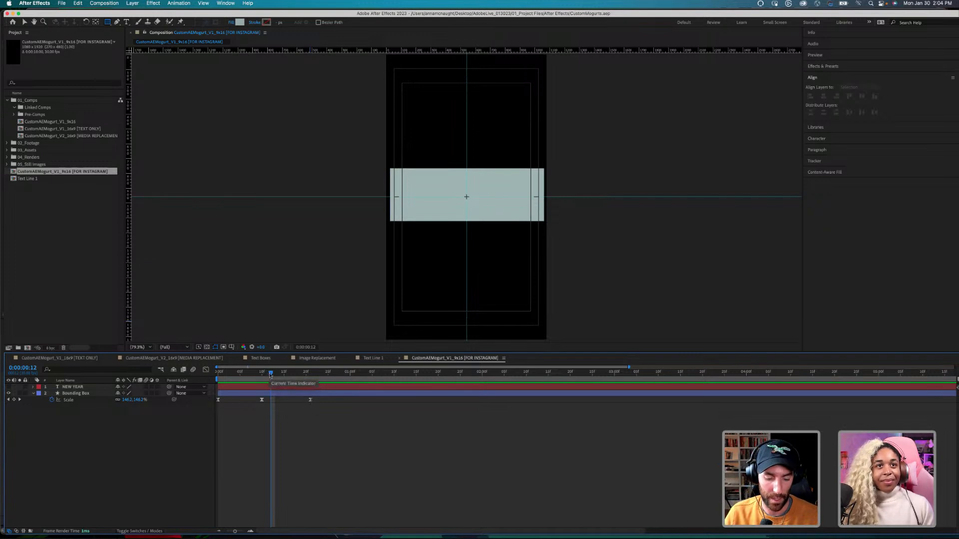
pyautogui.moveTo(310, 399); pyautogui.dragTo(140, 380)
pyautogui.click(286, 418)
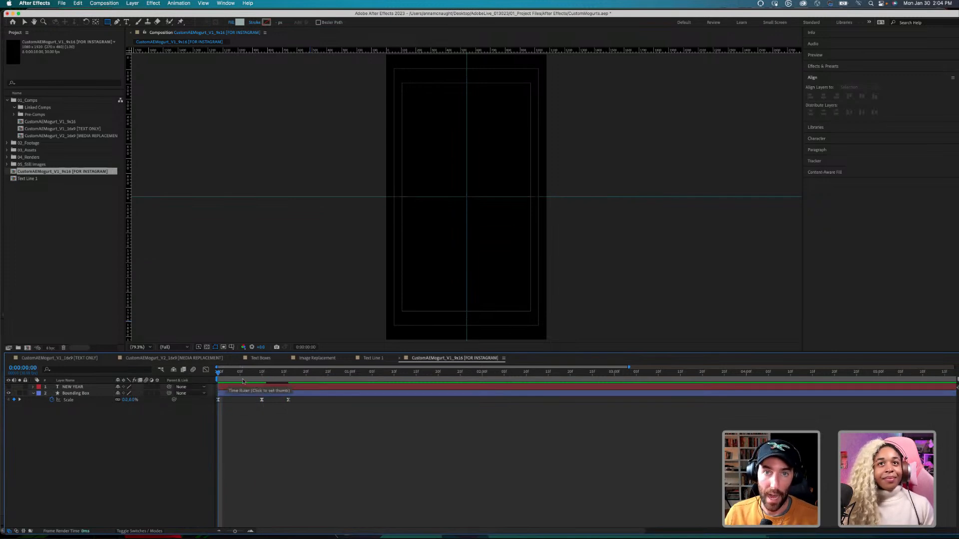
pyautogui.press('space')
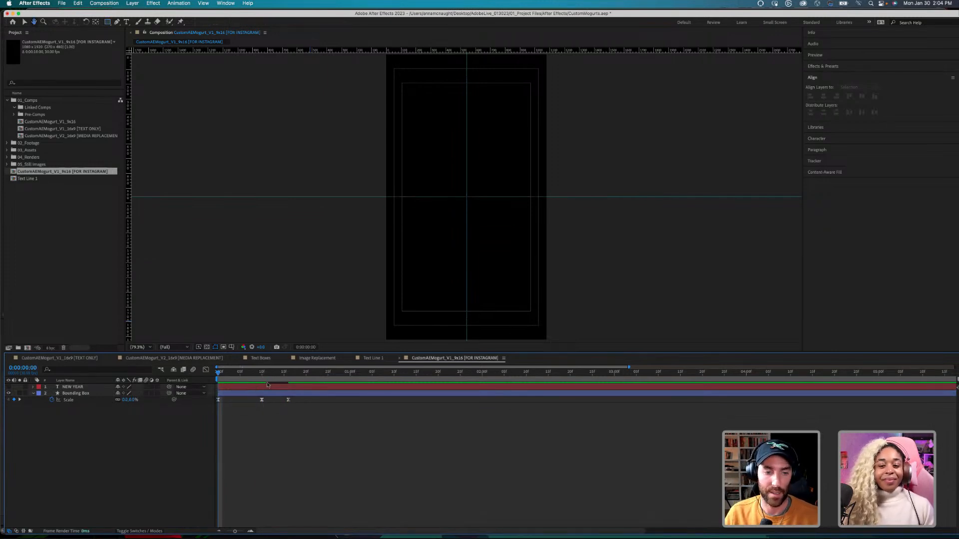
# Step: Shift the last Bounding Box Scale keyframe to about frame 17, save the project and play the animation
pyautogui.moveTo(288, 400); pyautogui.dragTo(219, 373)
pyautogui.click(293, 418)
pyautogui.click(292, 376)
pyautogui.press('super+s')
pyautogui.press('space')
pyautogui.press('space')
# Step: In the Graph Editor, extend the middle Scale keyframe's outgoing ease handle to about halfway towards the last keyframe
pyautogui.moveTo(288, 400); pyautogui.dragTo(245, 398)
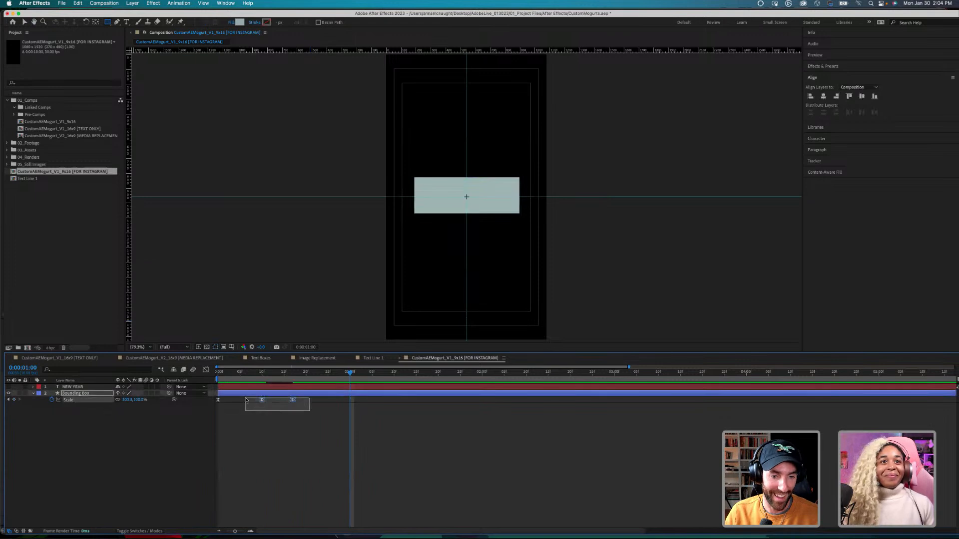
pyautogui.click(206, 370)
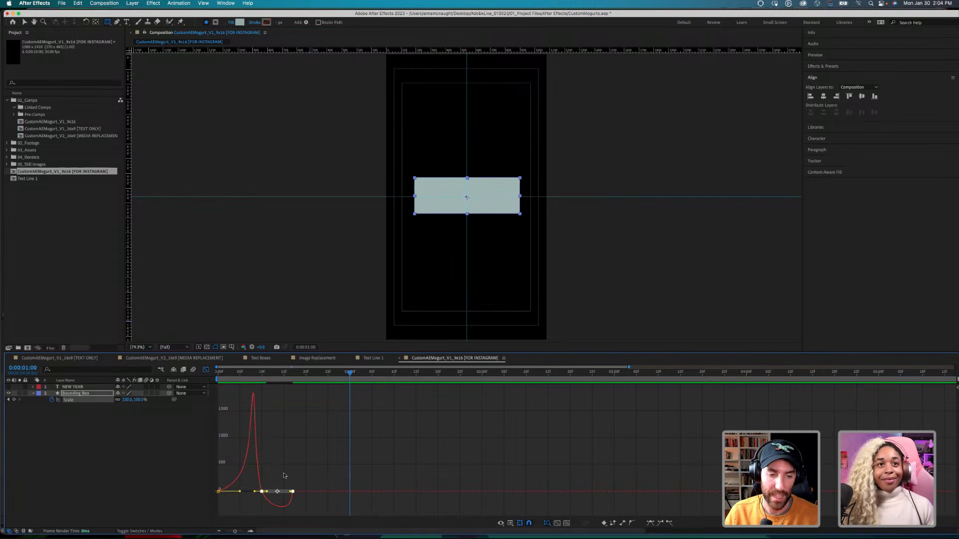
pyautogui.press('=')
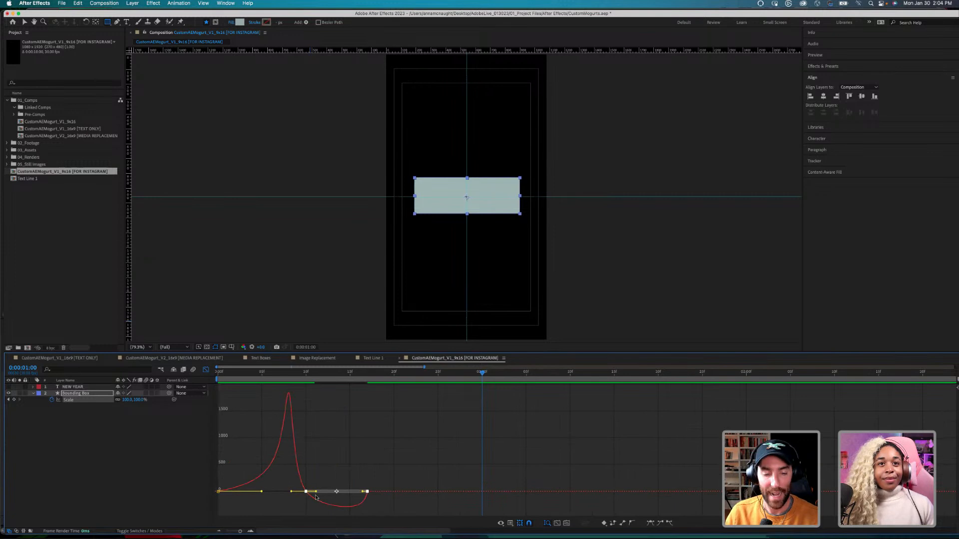
pyautogui.moveTo(318, 493); pyautogui.dragTo(337, 494)
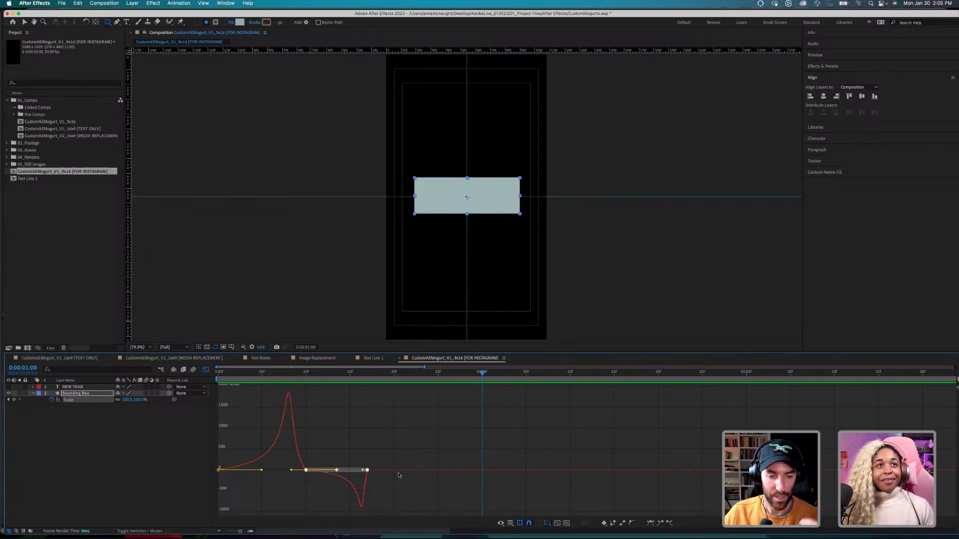
# Step: Preview the reshaped scale easing, return to the layer timeline and save the project
pyautogui.moveTo(332, 372); pyautogui.dragTo(200, 384)
pyautogui.press('space')
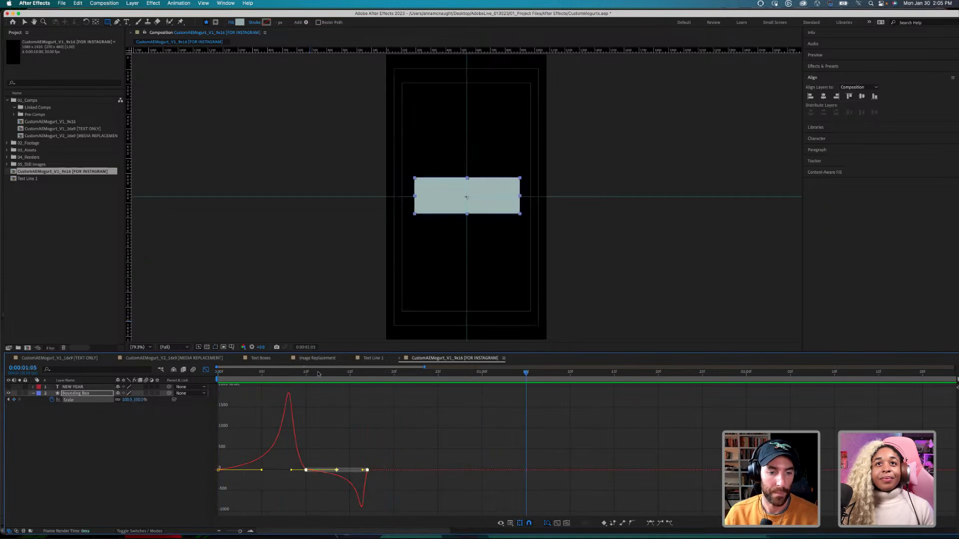
pyautogui.press('space')
pyautogui.click(206, 369)
pyautogui.click(281, 395)
pyautogui.press('-')
pyautogui.moveTo(219, 372); pyautogui.dragTo(319, 363)
pyautogui.press('super+s')
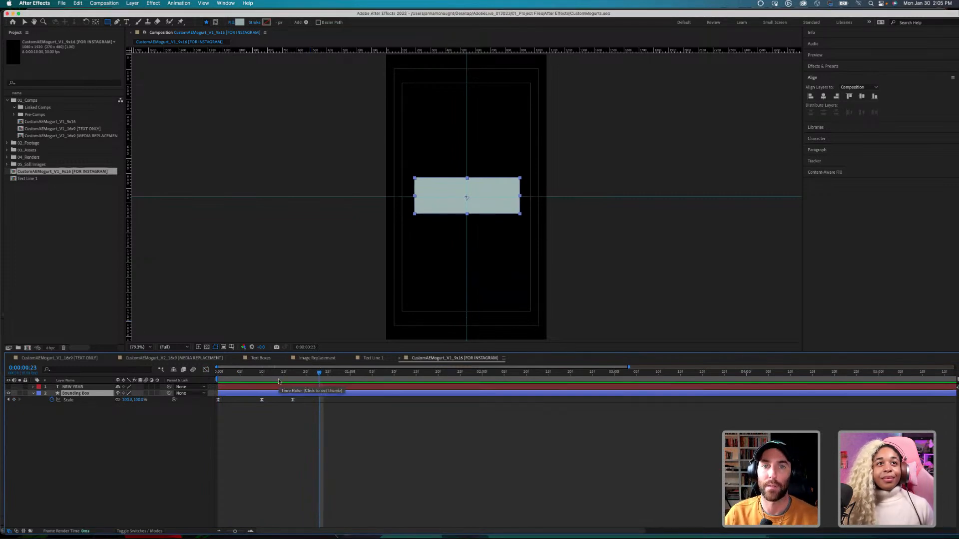
# Step: Enable motion blur for the Bounding Box layer and the composition, and show the transparency grid at the first frame
pyautogui.click(146, 394)
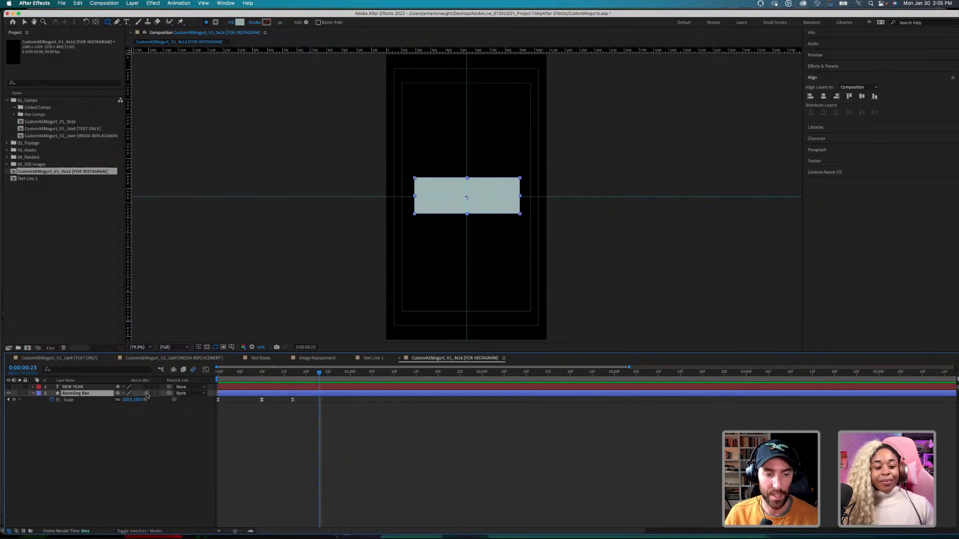
pyautogui.moveTo(246, 376); pyautogui.dragTo(218, 375)
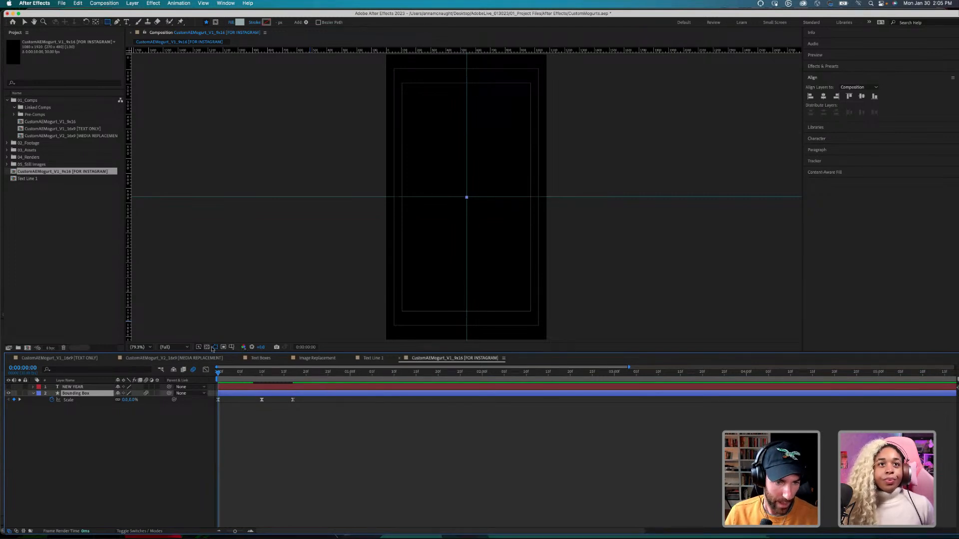
pyautogui.click(206, 347)
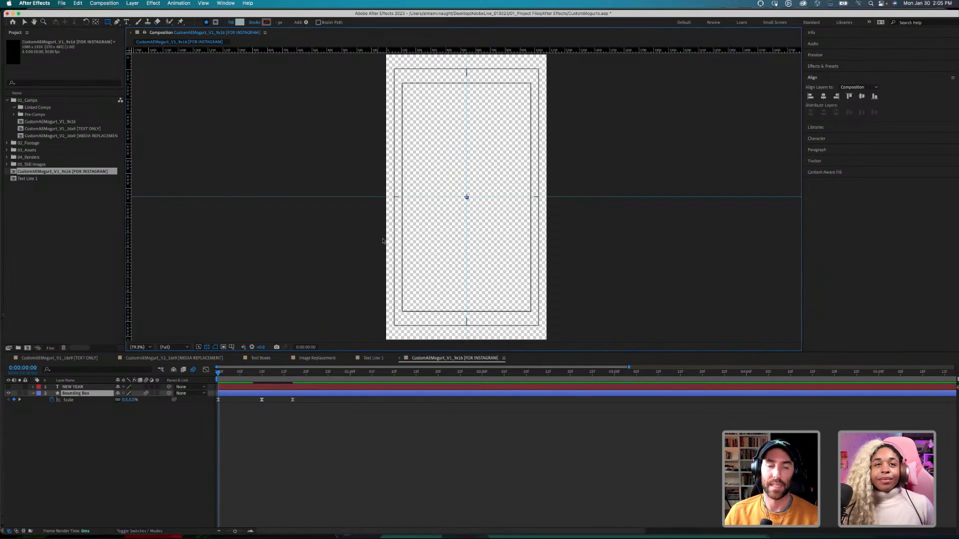
# Step: Play and scrub through the Bounding Box animation to check its motion blur
pyautogui.press('space')
pyautogui.press('space')
pyautogui.moveTo(285, 374); pyautogui.dragTo(268, 375)
pyautogui.moveTo(237, 377)
pyautogui.mouseDown()
pyautogui.moveTo(285, 372)
pyautogui.moveTo(226, 373)
pyautogui.mouseUp()
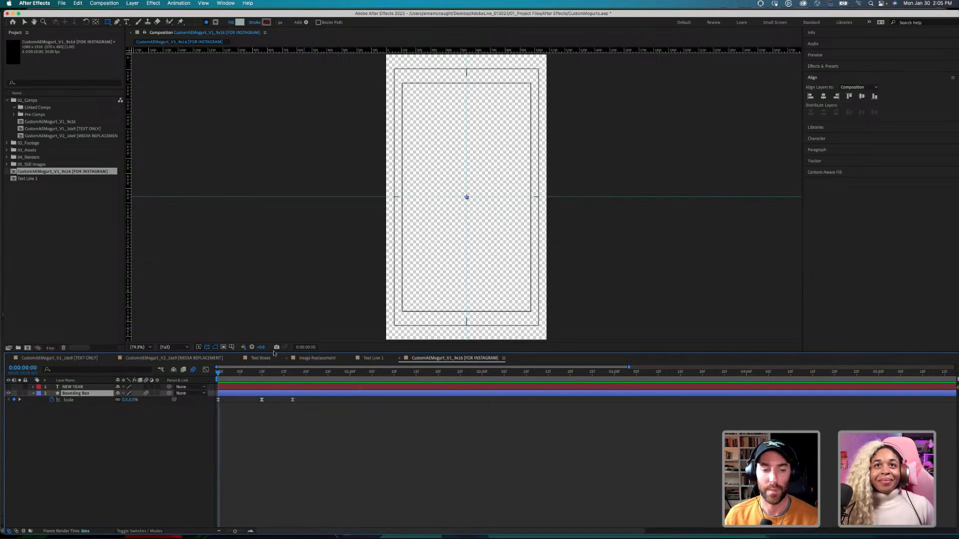
pyautogui.press('space')
pyautogui.press('space')
# Step: Save the project and collapse the Bounding Box layer's properties
pyautogui.click(151, 438)
pyautogui.press('super+s')
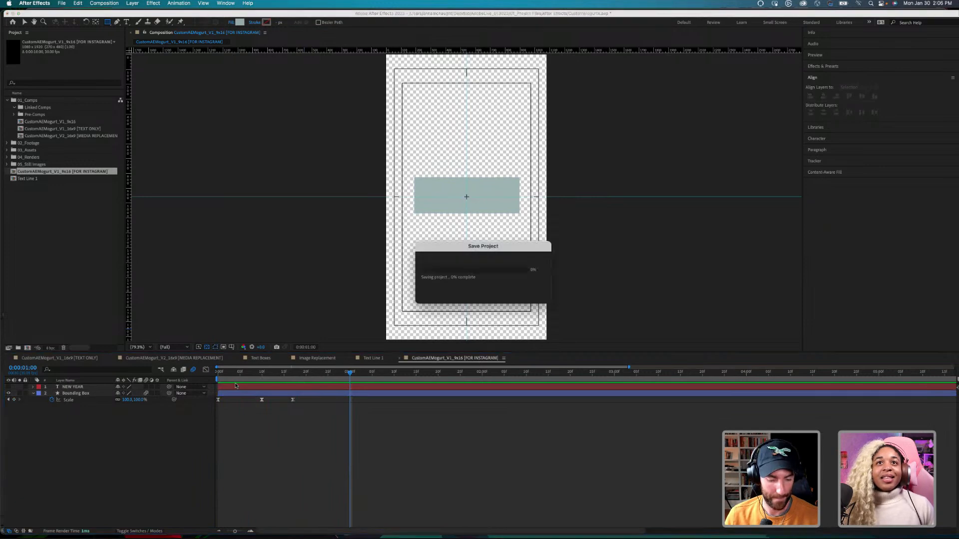
pyautogui.click(34, 394)
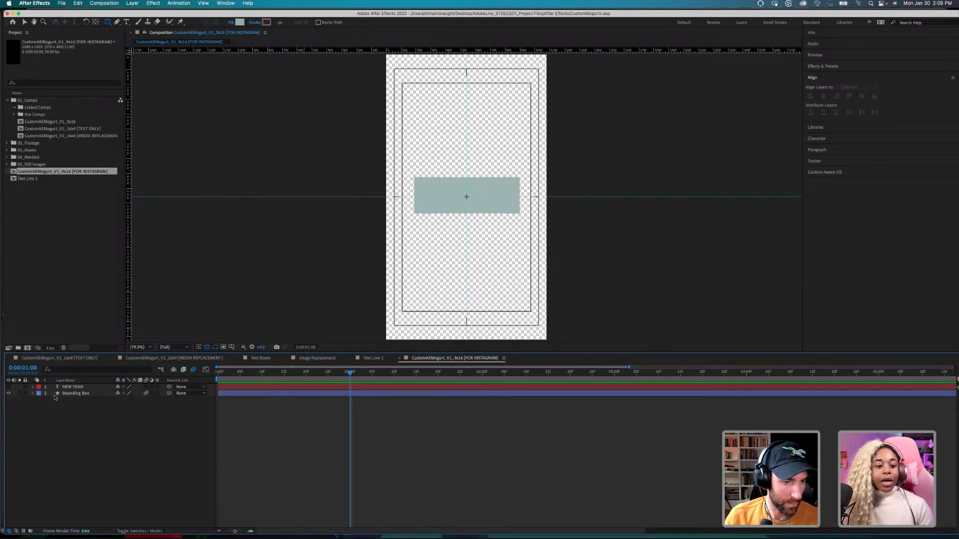
# Step: Scrub through the first second of the Bounding Box animation, from the start to 0:00:01:00
pyautogui.click(77, 394)
pyautogui.moveTo(260, 373); pyautogui.dragTo(329, 362)
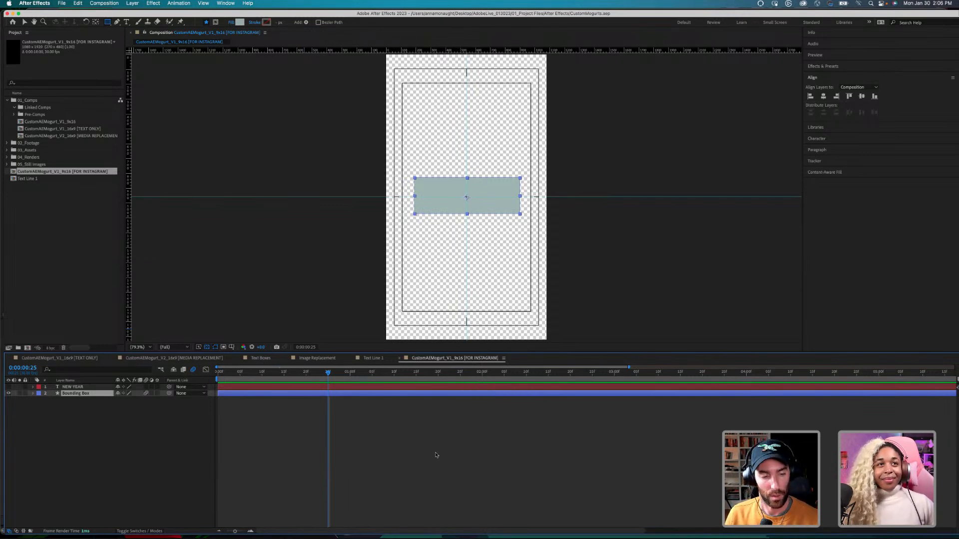
pyautogui.click(99, 457)
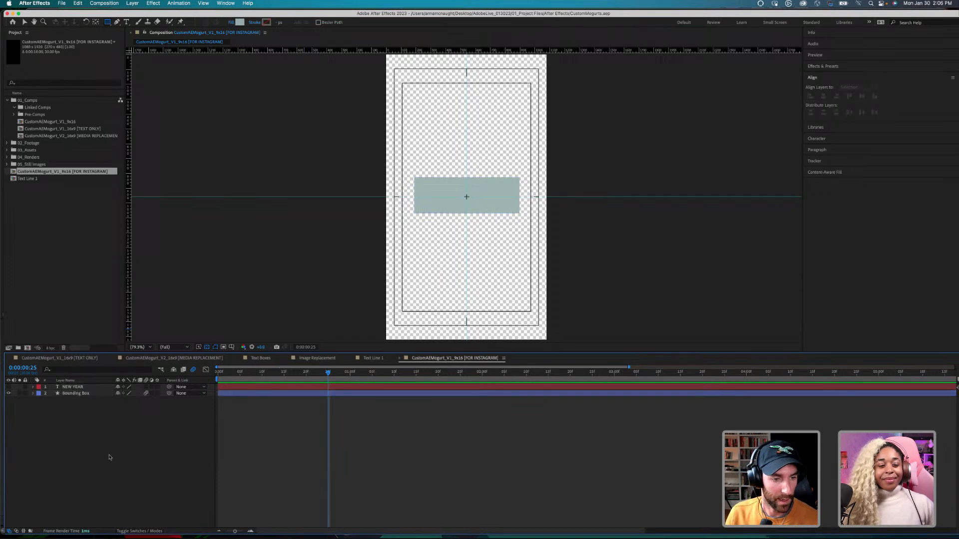
pyautogui.click(81, 395)
pyautogui.press('Home')
pyautogui.moveTo(218, 371); pyautogui.dragTo(351, 363)
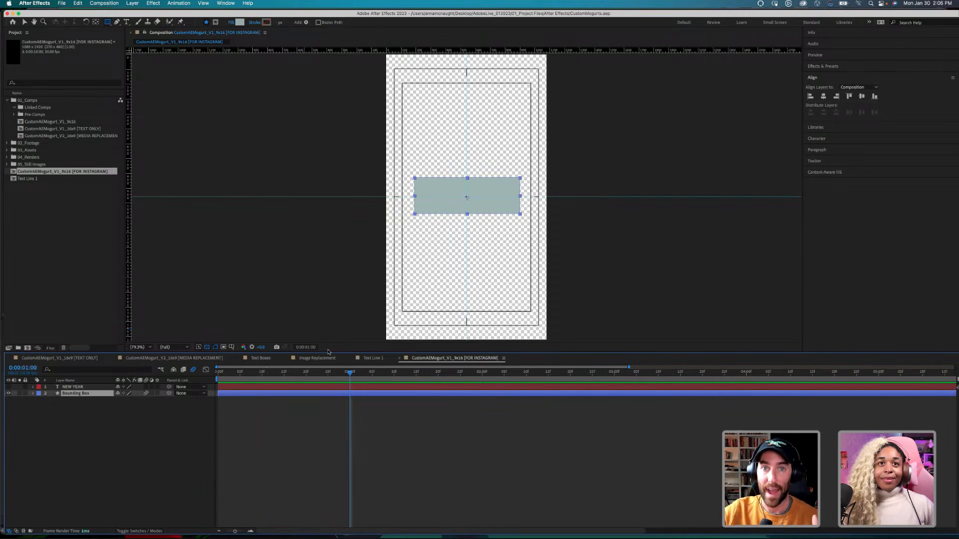
pyautogui.click(281, 450)
# Step: Duplicate the Bounding Box layer and rename the copy "Bounding Back Box"
pyautogui.click(77, 394)
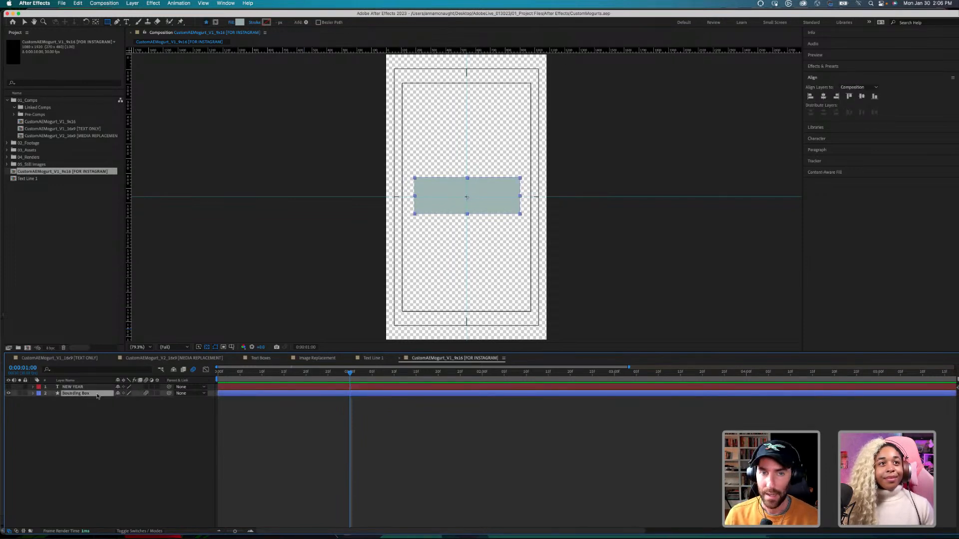
pyautogui.press('super+d')
pyautogui.click(98, 421)
pyautogui.click(91, 394)
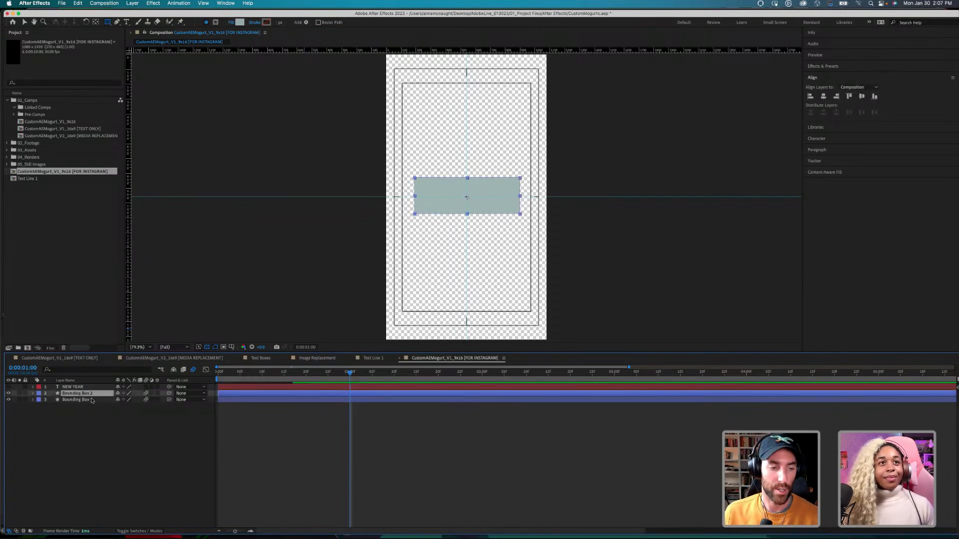
pyautogui.click(80, 401)
pyautogui.click(81, 394)
pyautogui.press('Return')
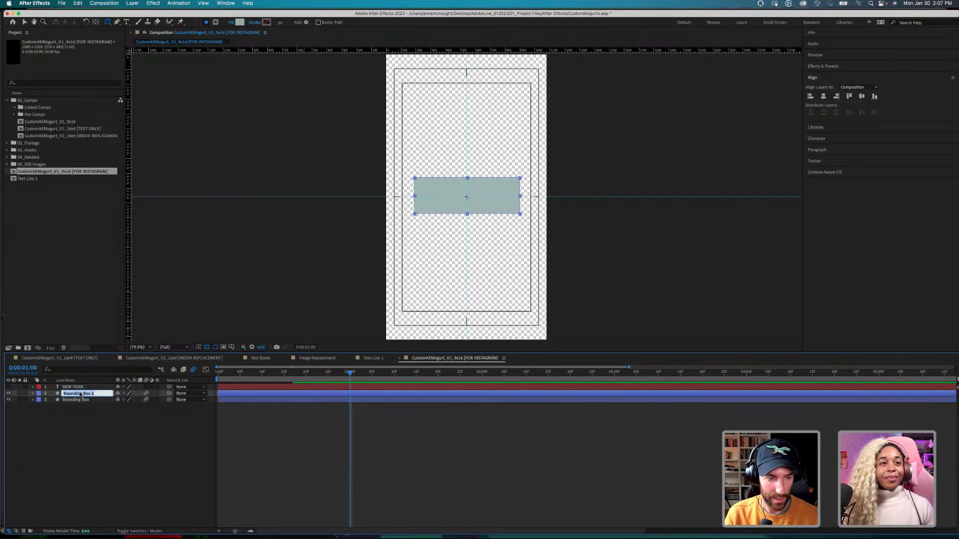
pyautogui.write('Boundin')
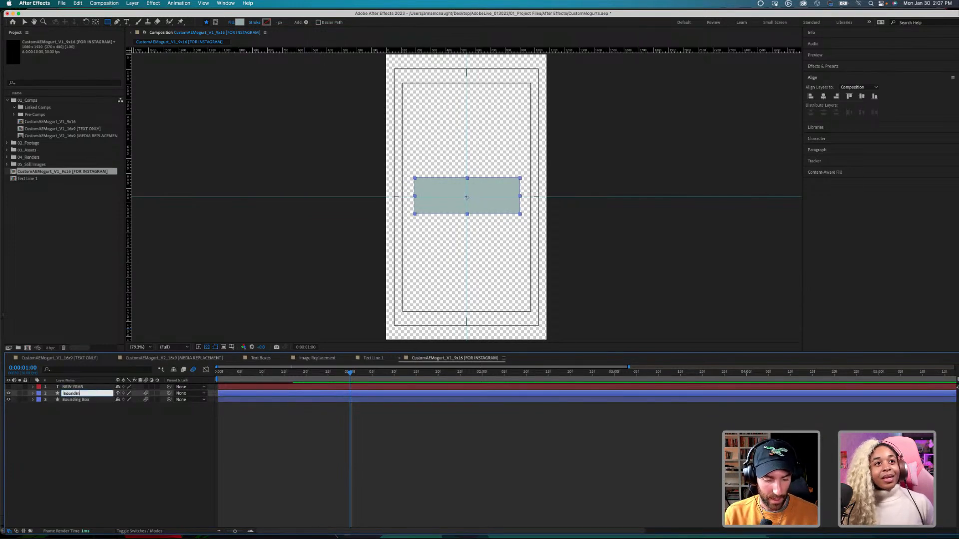
pyautogui.write('g Back Box')
pyautogui.press('Return')
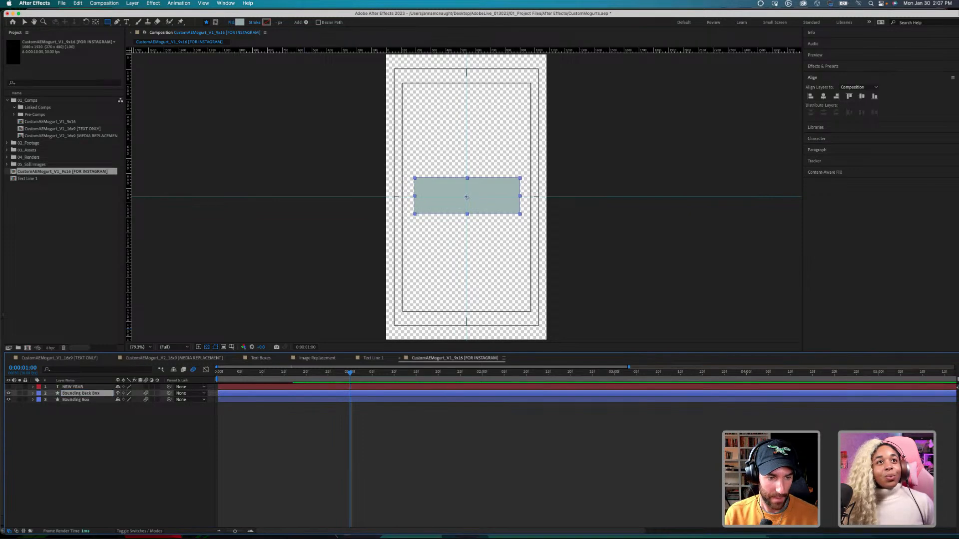
# Step: Move the NEW YEAR text layer below both box layers and turn off the composition's transparency grid
pyautogui.moveTo(74, 387); pyautogui.dragTo(79, 412)
pyautogui.click(79, 413)
pyautogui.click(85, 388)
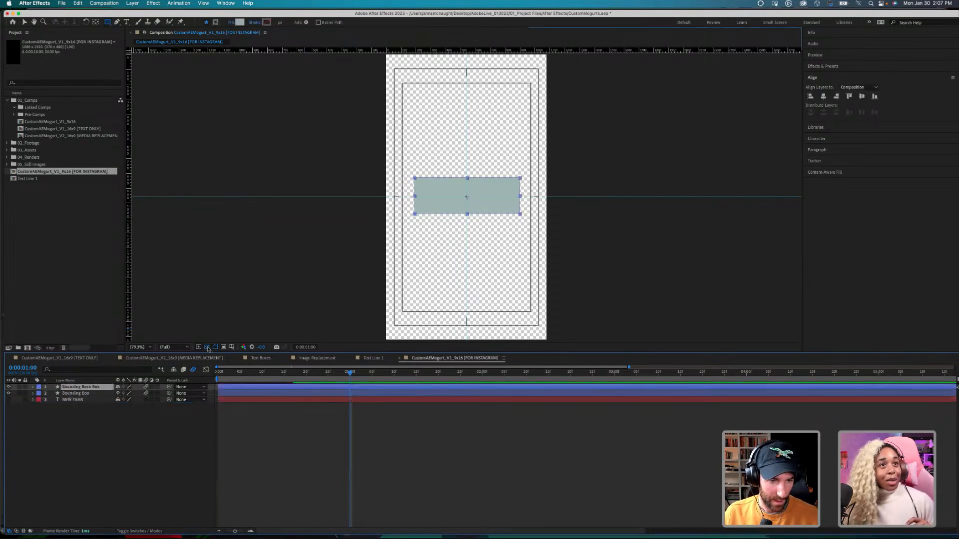
pyautogui.click(207, 348)
pyautogui.click(140, 410)
pyautogui.click(89, 388)
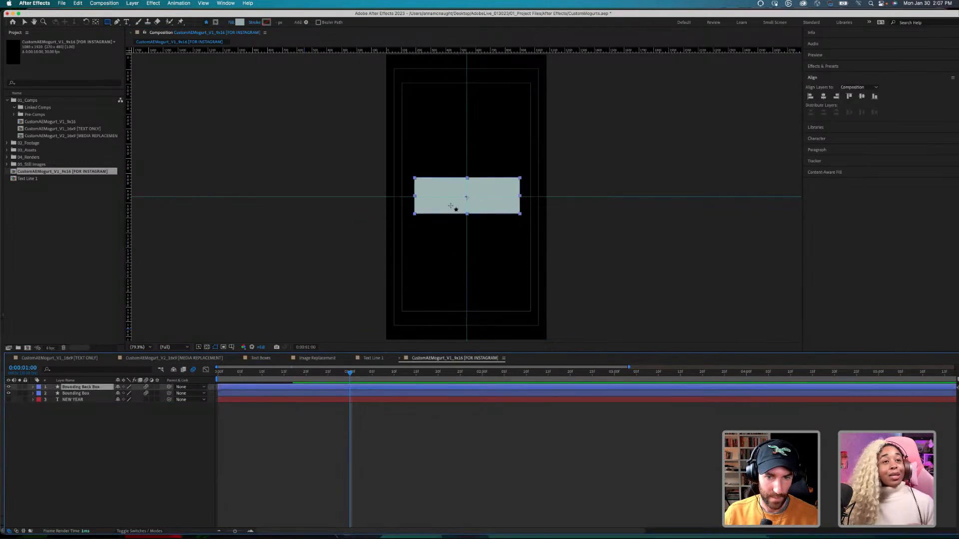
# Step: Try moving Bounding Back Box vertically, first without and then with snapping, undoing each move
pyautogui.press('v')
pyautogui.moveTo(441, 208)
pyautogui.mouseDown()
pyautogui.moveTo(435, 218)
pyautogui.moveTo(449, 216)
pyautogui.moveTo(441, 224)
pyautogui.mouseUp()
pyautogui.press('super+z')
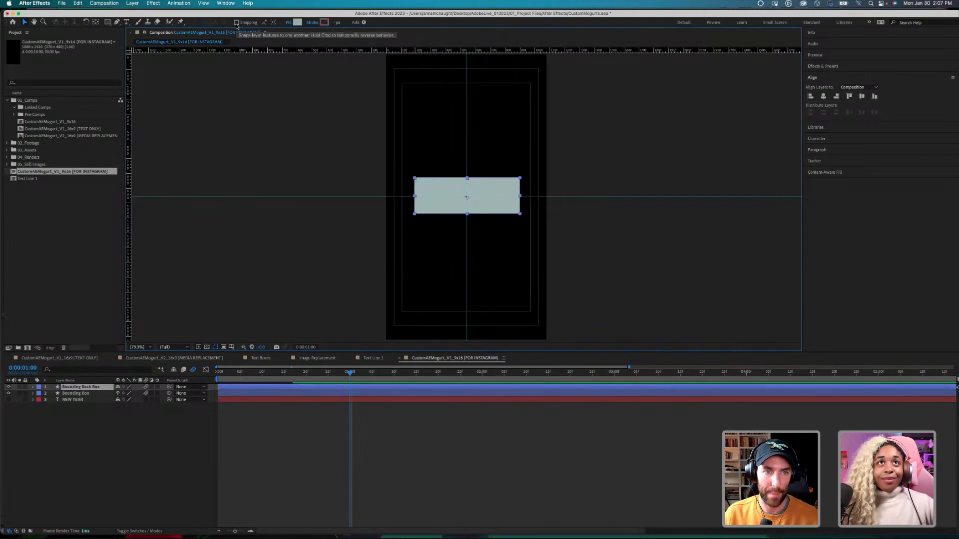
pyautogui.click(236, 23)
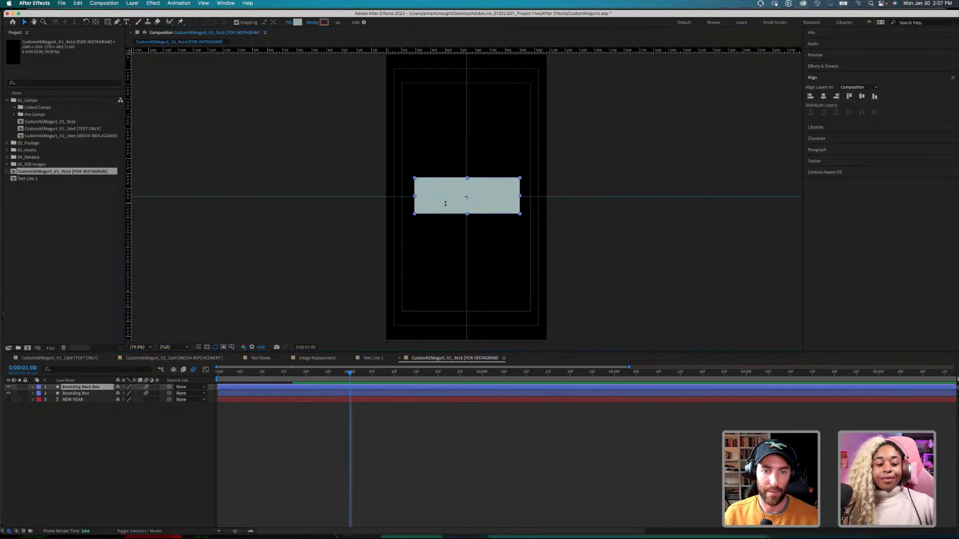
pyautogui.moveTo(432, 182); pyautogui.dragTo(432, 146)
pyautogui.press('super+z')
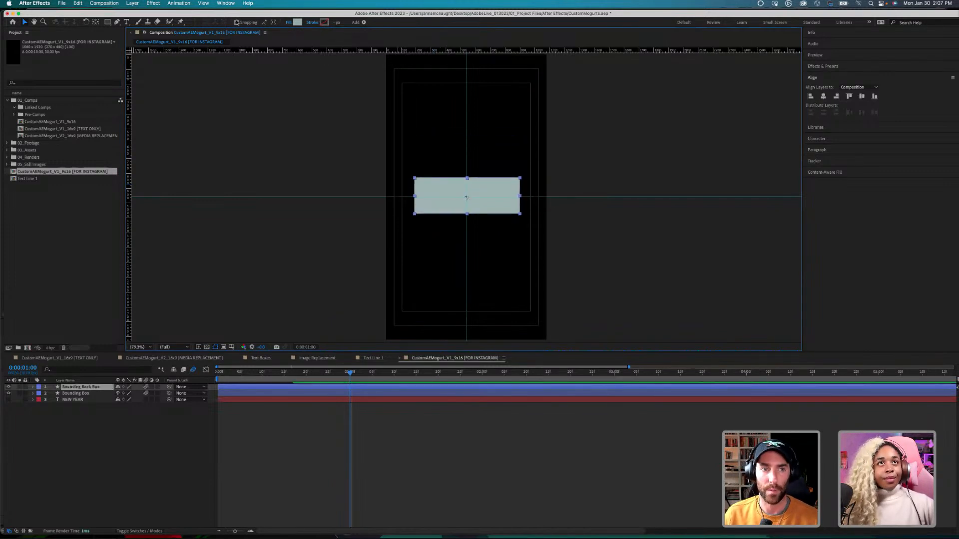
pyautogui.click(236, 23)
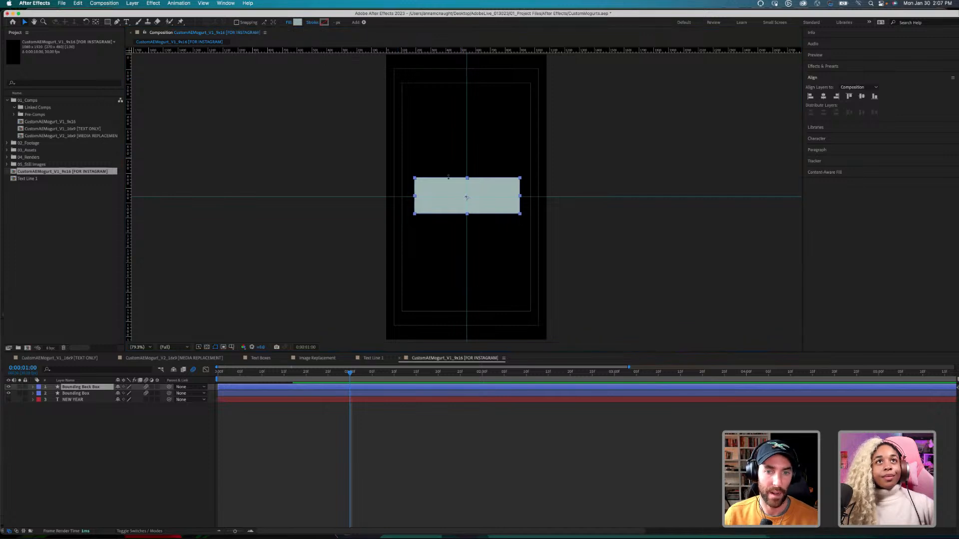
# Step: Offset Bounding Back Box slightly down and to the left, and place its layer beneath Bounding Box
pyautogui.moveTo(443, 188); pyautogui.dragTo(440, 197)
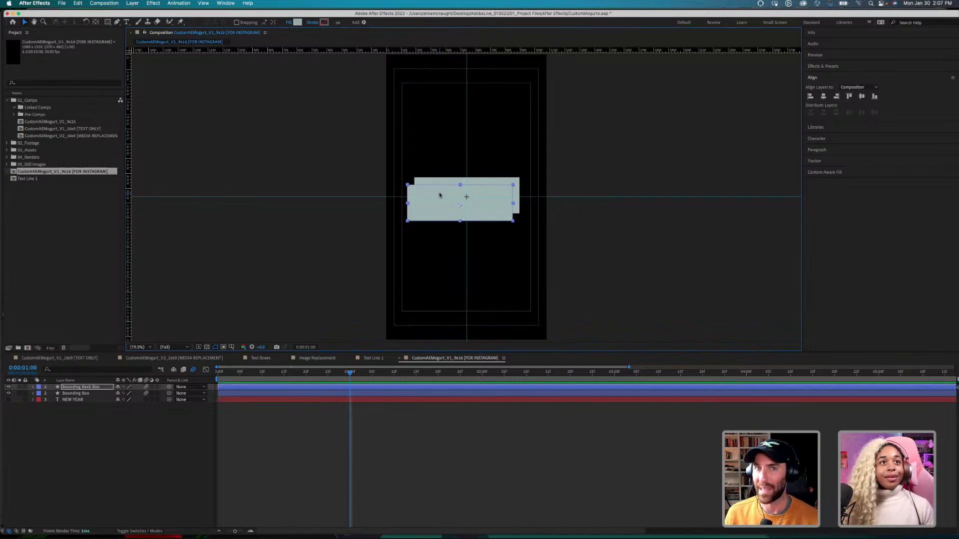
pyautogui.click(89, 387)
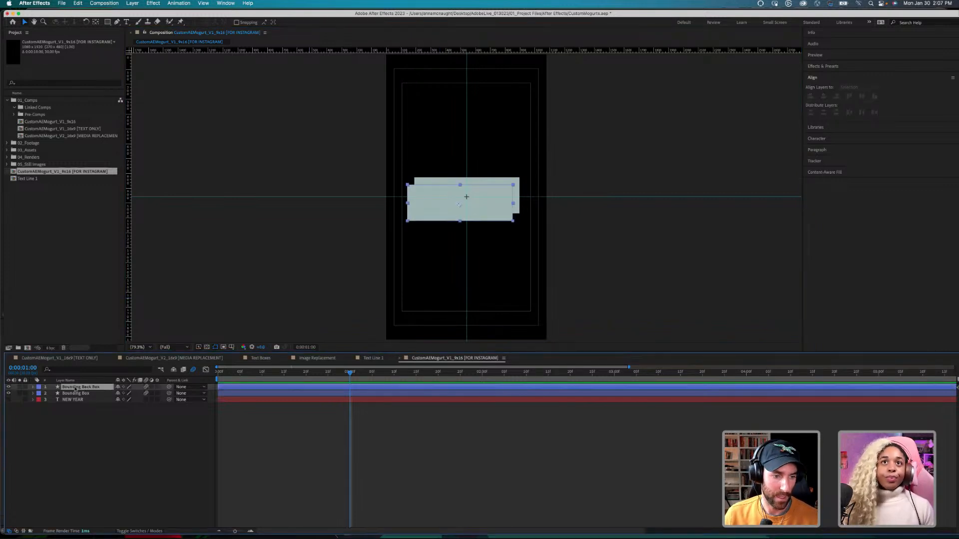
pyautogui.moveTo(89, 388); pyautogui.dragTo(88, 394)
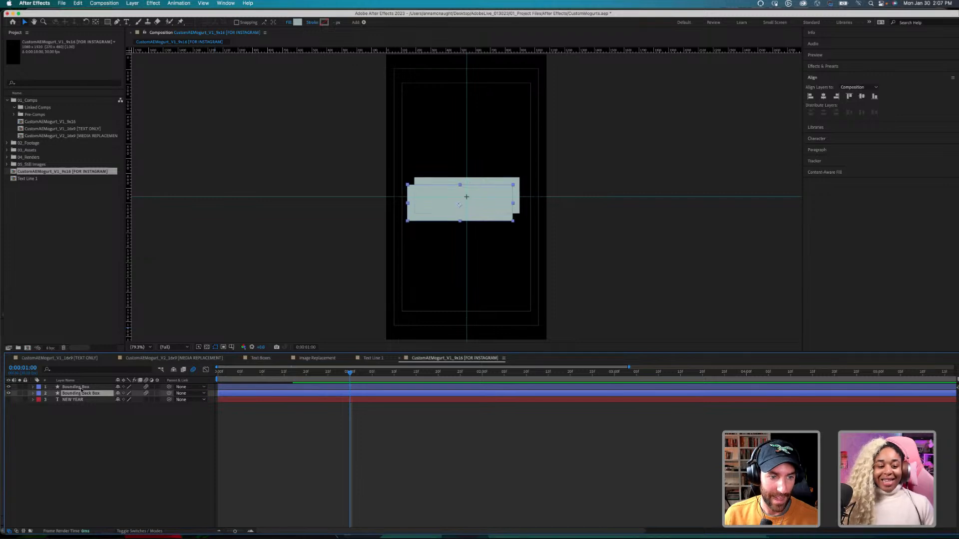
pyautogui.click(83, 387)
pyautogui.click(9, 388)
pyautogui.click(9, 387)
pyautogui.click(91, 394)
pyautogui.click(92, 388)
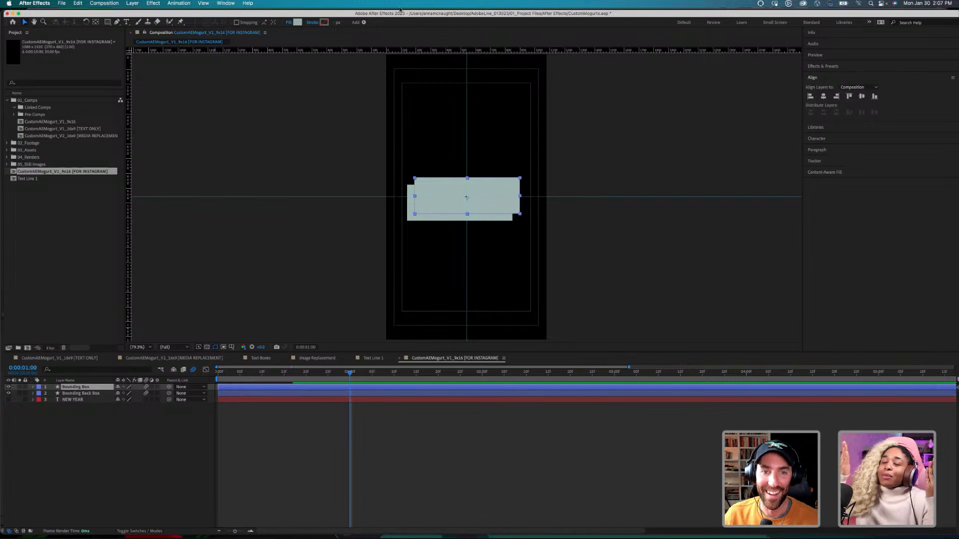
# Step: Switch to the Libraries workspace and widen the library area to show the Leave The Map Style Guide swatches
pyautogui.click(844, 22)
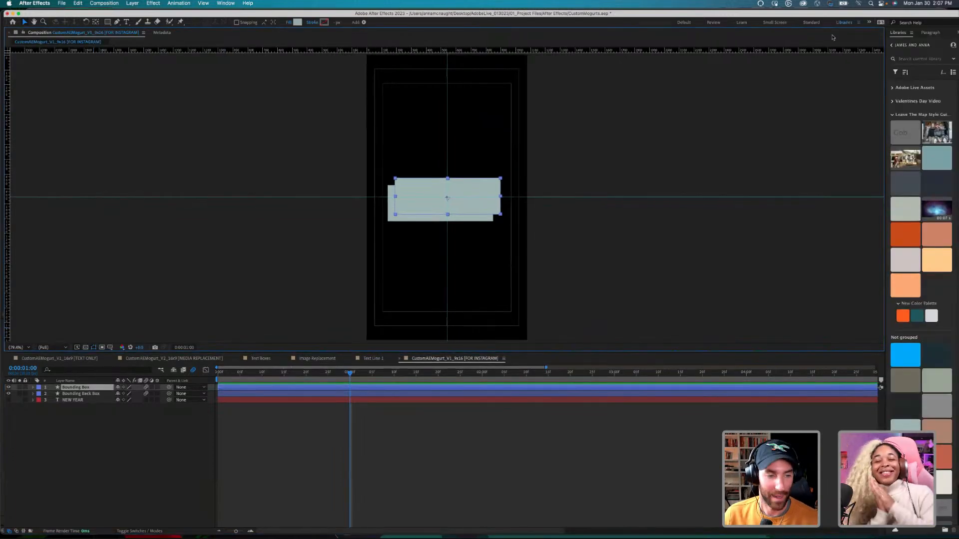
pyautogui.click(106, 432)
pyautogui.click(75, 388)
pyautogui.click(9, 388)
pyautogui.click(8, 388)
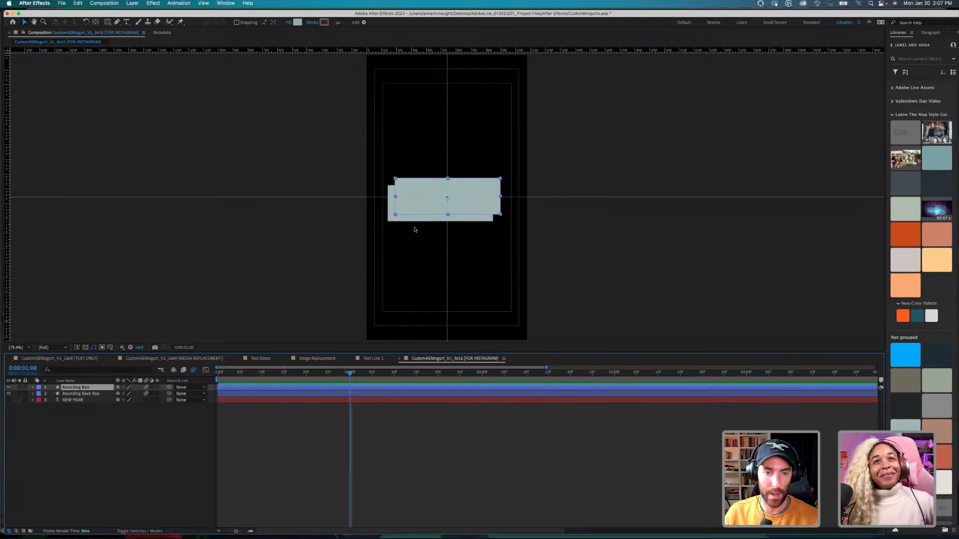
pyautogui.click(414, 219)
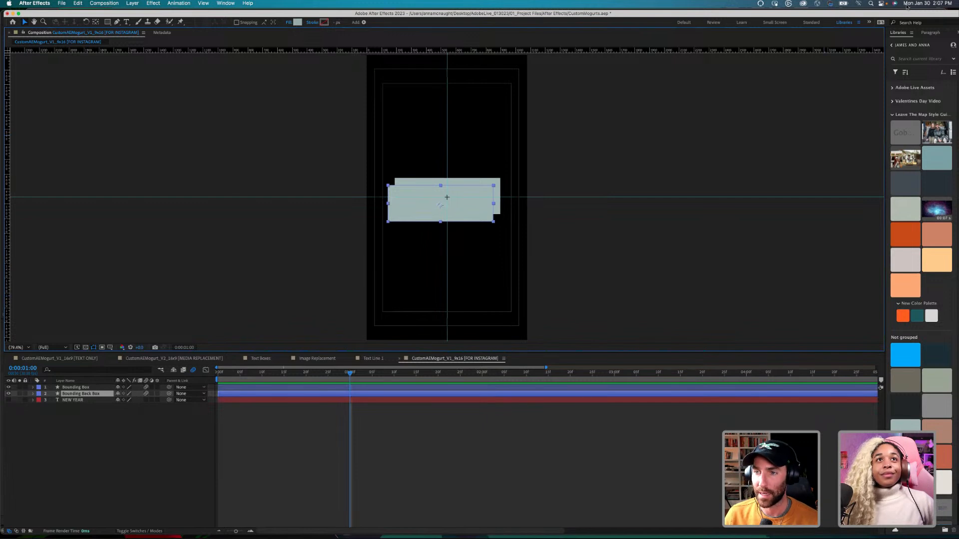
pyautogui.click(869, 115)
pyautogui.moveTo(884, 115); pyautogui.dragTo(833, 117)
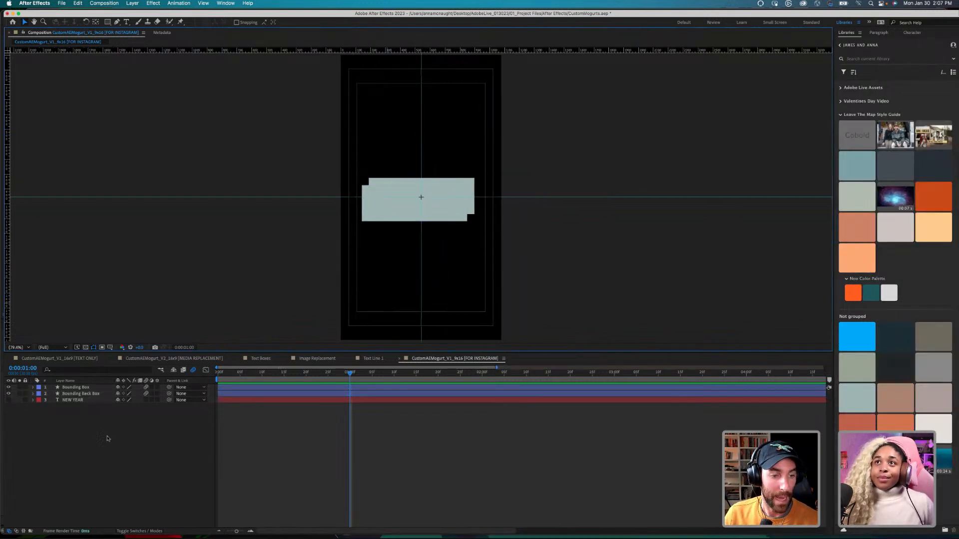
# Step: Set the fill of Bounding Back Box to the dark navy #293039 by sampling a colour with the eyedropper
pyautogui.click(90, 395)
pyautogui.click(8, 394)
pyautogui.click(8, 393)
pyautogui.click(74, 388)
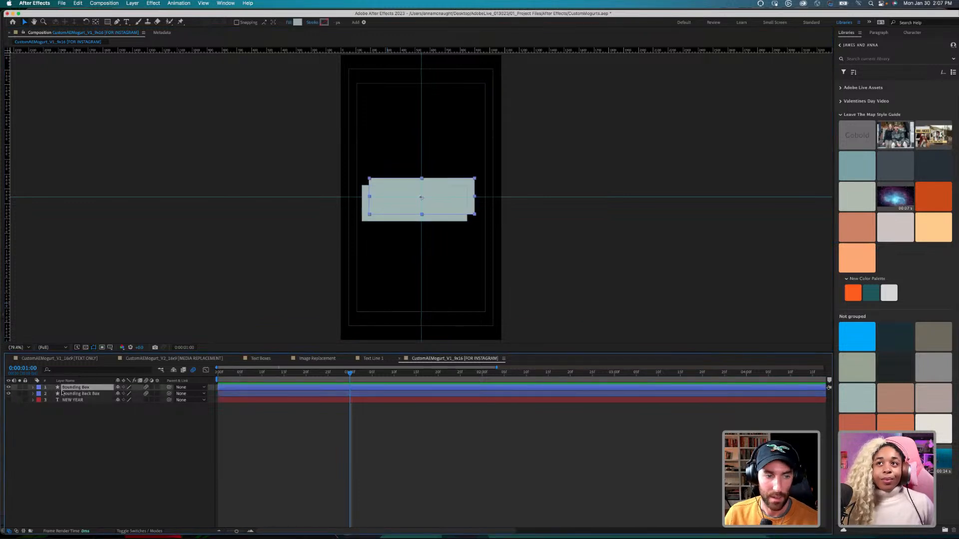
pyautogui.click(75, 394)
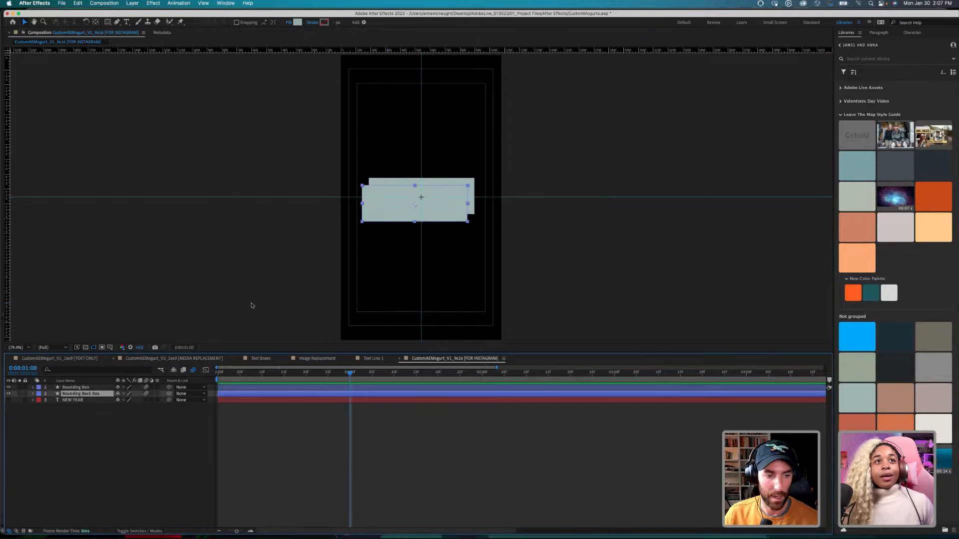
pyautogui.click(297, 23)
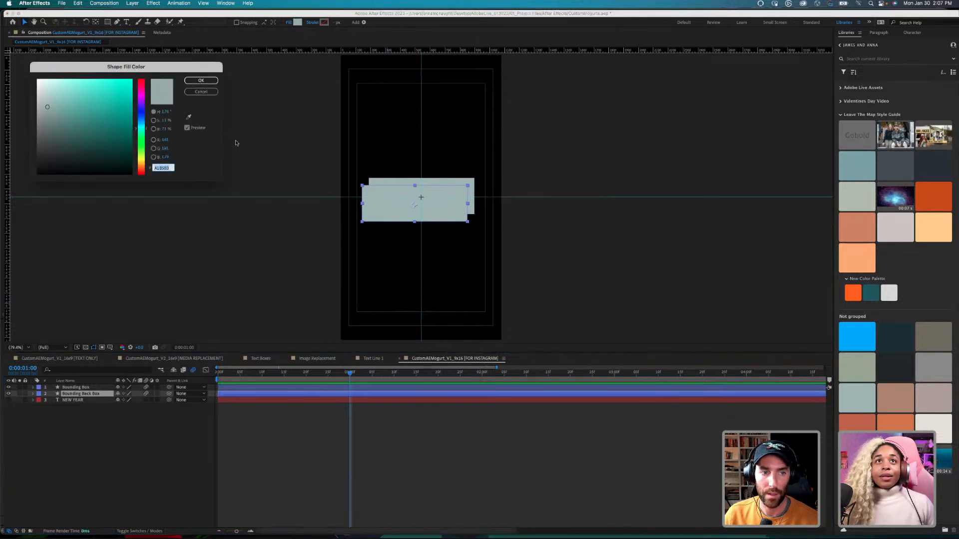
pyautogui.click(188, 116)
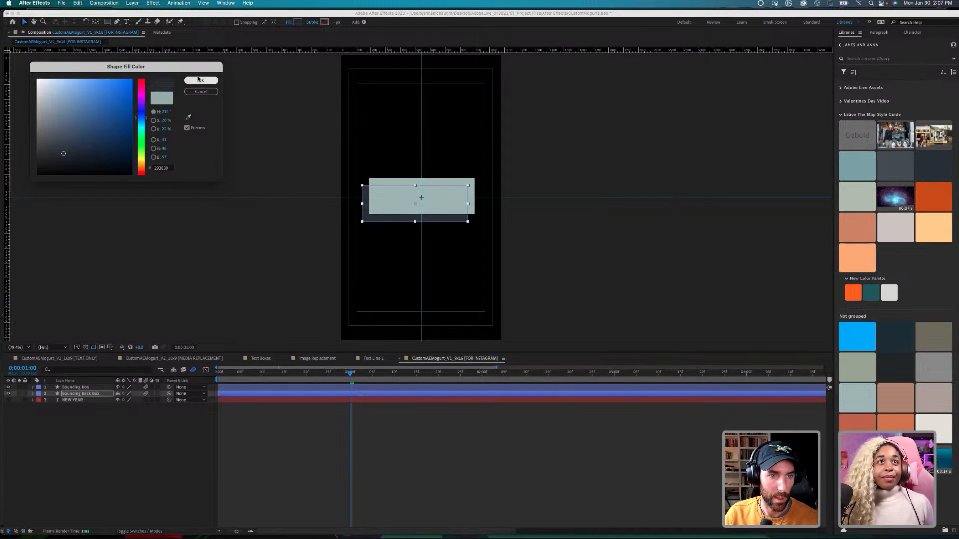
pyautogui.click(193, 79)
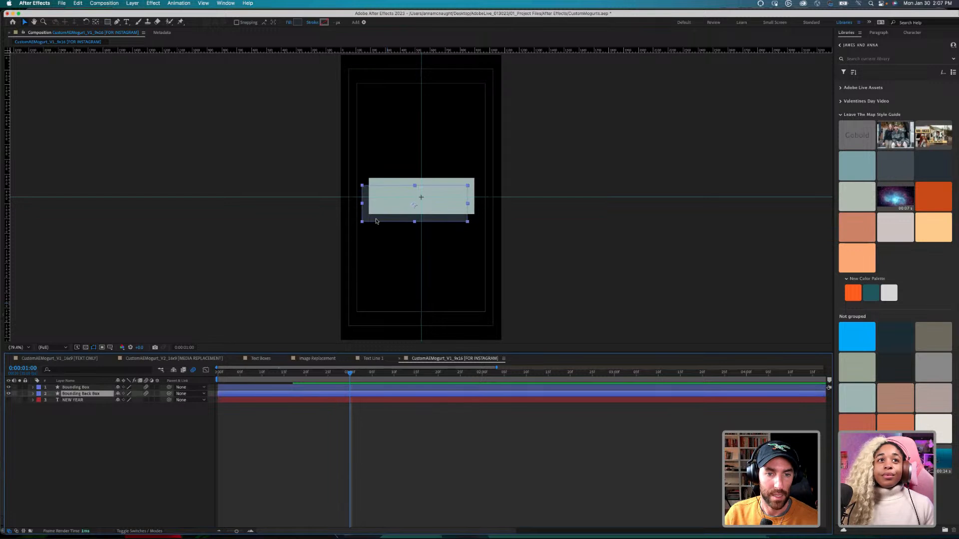
# Step: Save the project and preview the animation of both boxes from the start
pyautogui.click(125, 462)
pyautogui.press('Home')
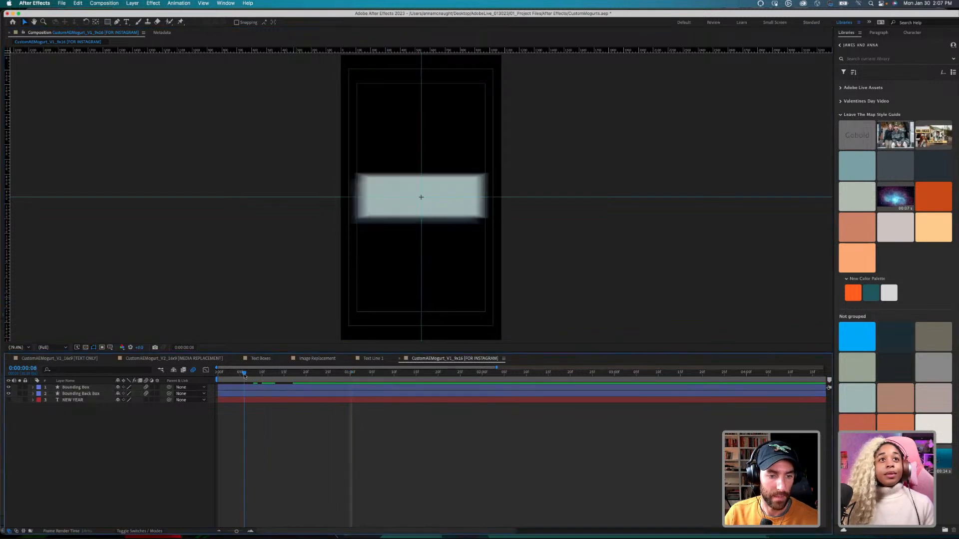
pyautogui.press('super+s')
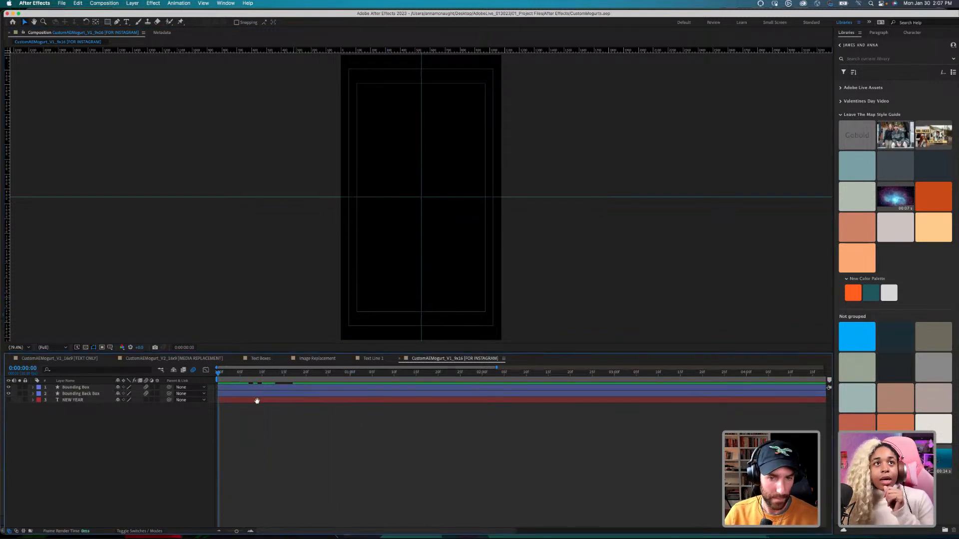
pyautogui.press('space')
pyautogui.moveTo(218, 371)
pyautogui.mouseDown()
pyautogui.moveTo(323, 366)
pyautogui.moveTo(206, 372)
pyautogui.mouseUp()
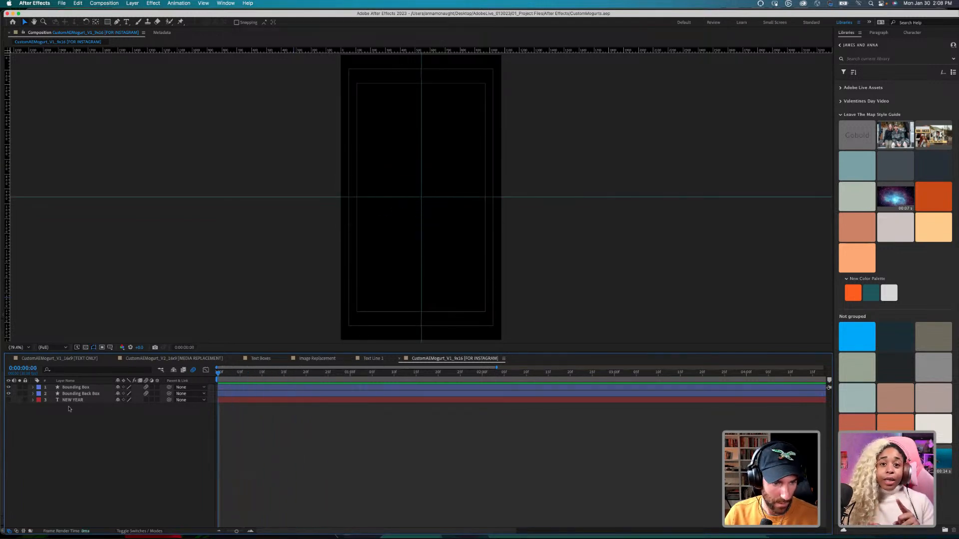
# Step: Rename the Bounding Back Box layer "Box [NAVY]"
pyautogui.click(79, 394)
pyautogui.press('Return')
pyautogui.press('Right')
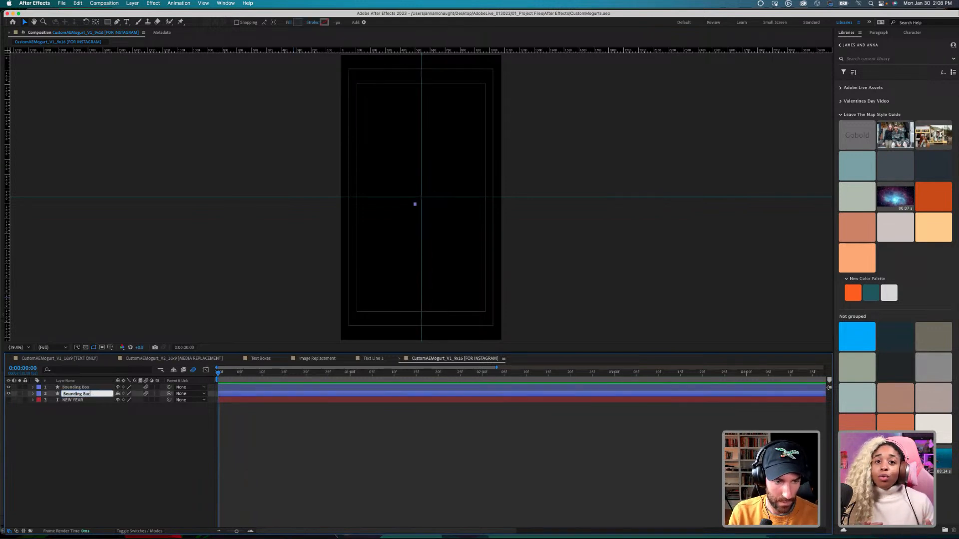
pyautogui.press('BackSpace')
pyautogui.press('BackSpace')
pyautogui.press('BackSpace')
pyautogui.press('BackSpace')
pyautogui.press('BackSpace')
pyautogui.press('BackSpace')
pyautogui.press('BackSpace')
pyautogui.press('BackSpace')
pyautogui.press('BackSpace')
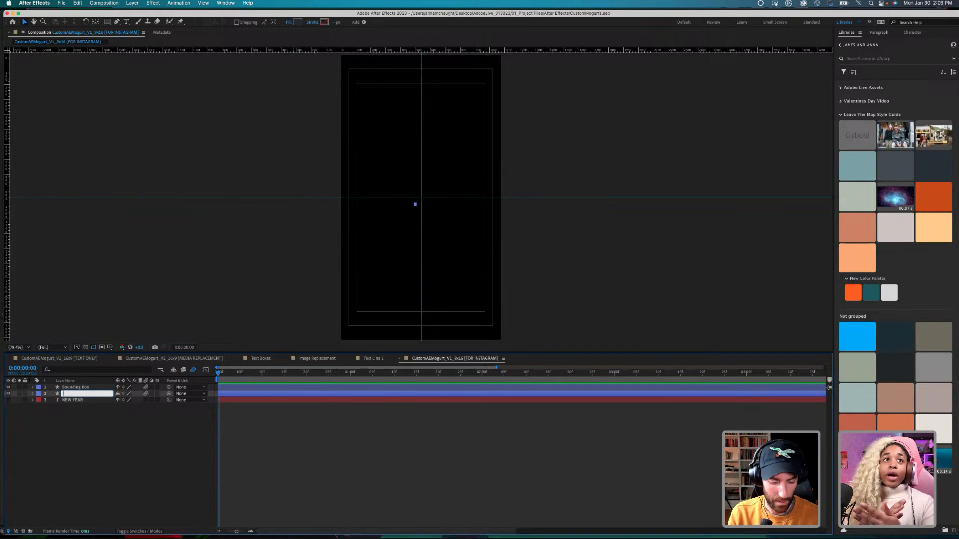
pyautogui.write('ox [NAVY]')
pyautogui.press('Return')
# Step: Rename the Bounding Box layer "Box [ORANGE]"
pyautogui.press('super+Up')
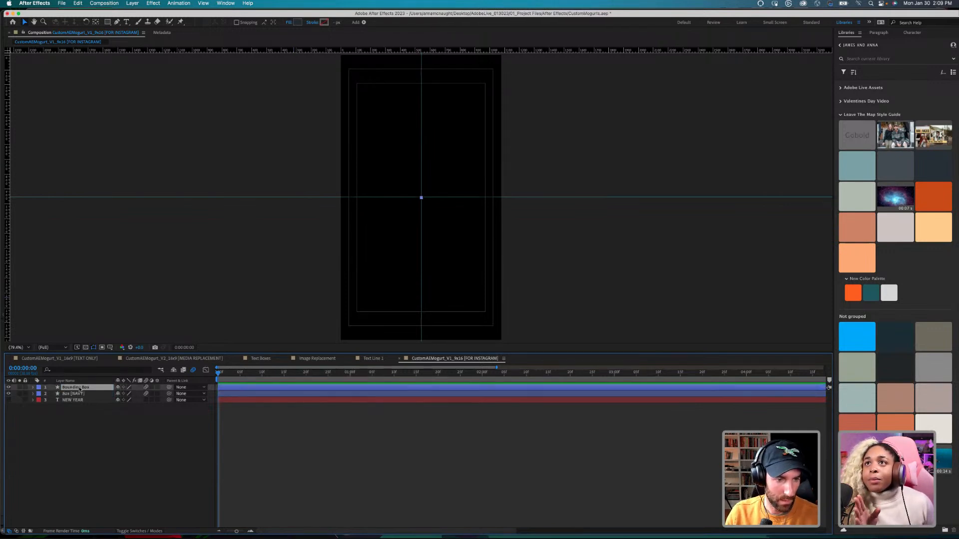
pyautogui.press('Return')
pyautogui.write('Bo')
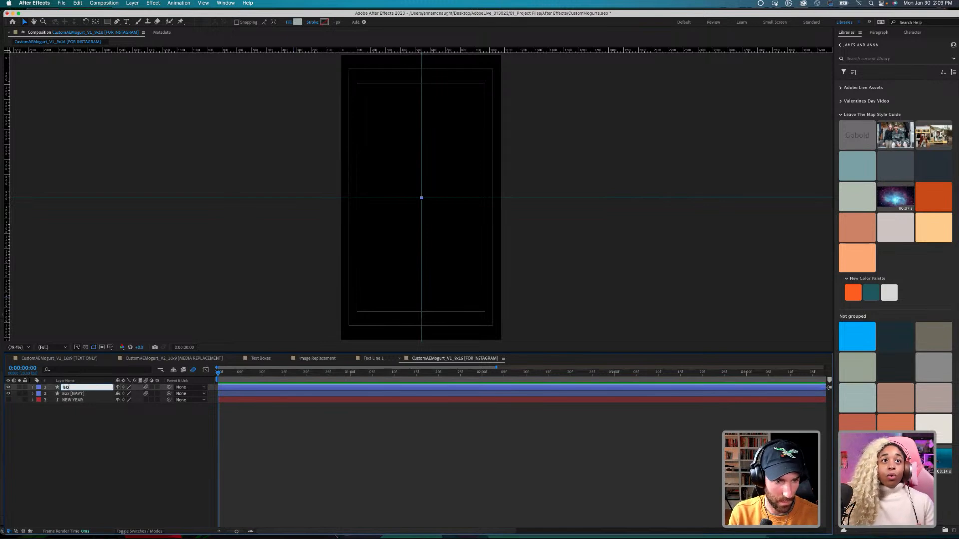
pyautogui.write('x [')
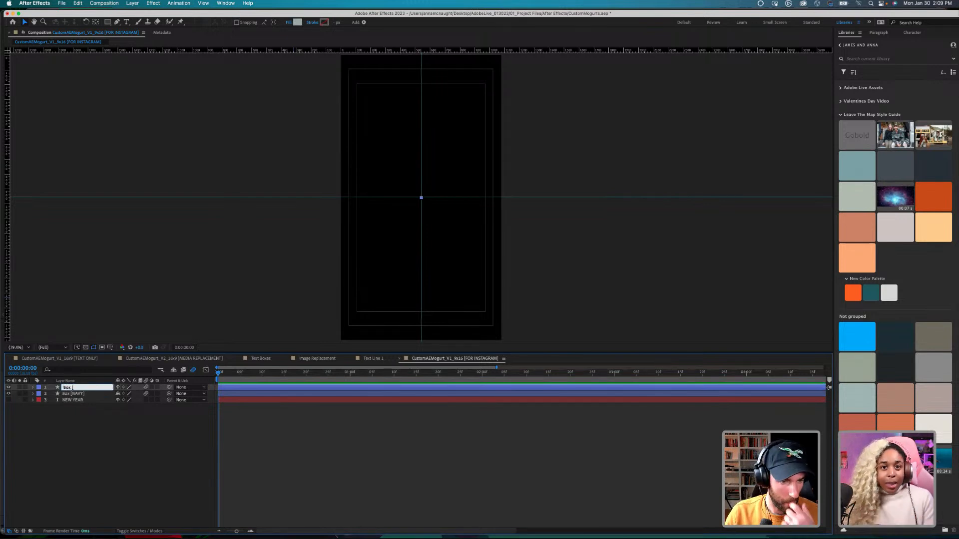
pyautogui.write('OR')
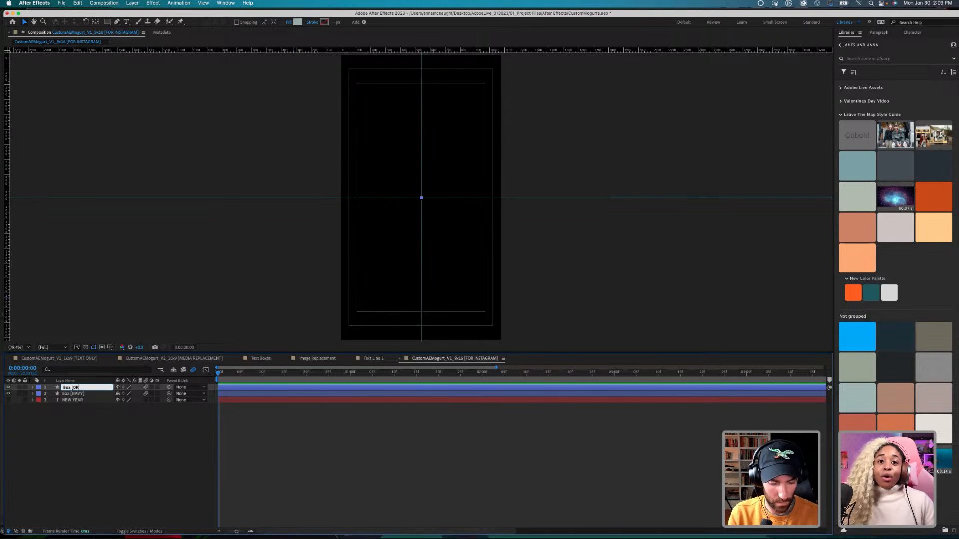
pyautogui.write('ANGE]')
pyautogui.press('Return')
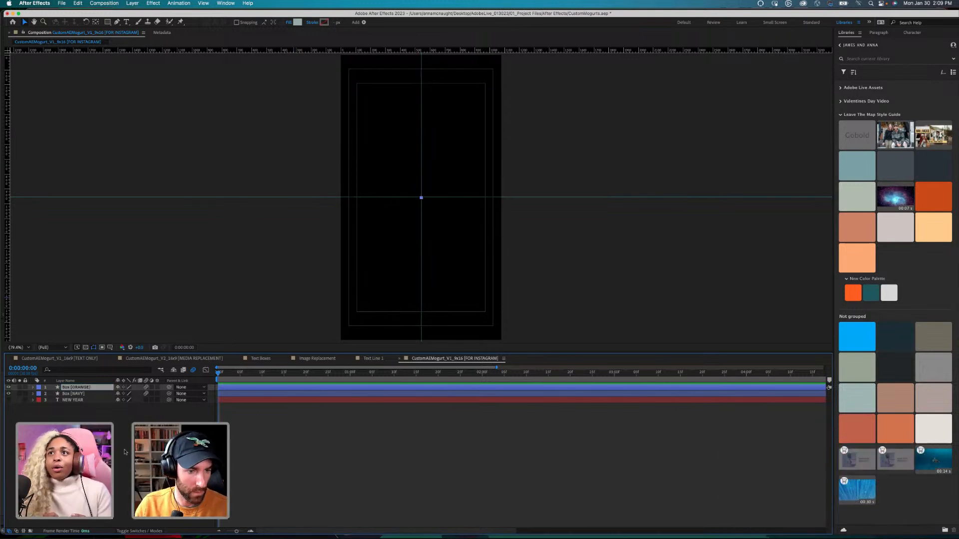
# Step: Go to 0:00:00:24, where both boxes show, and rename the top box layer "Box [TEAL]"
pyautogui.click(125, 452)
pyautogui.click(315, 373)
pyautogui.click(78, 387)
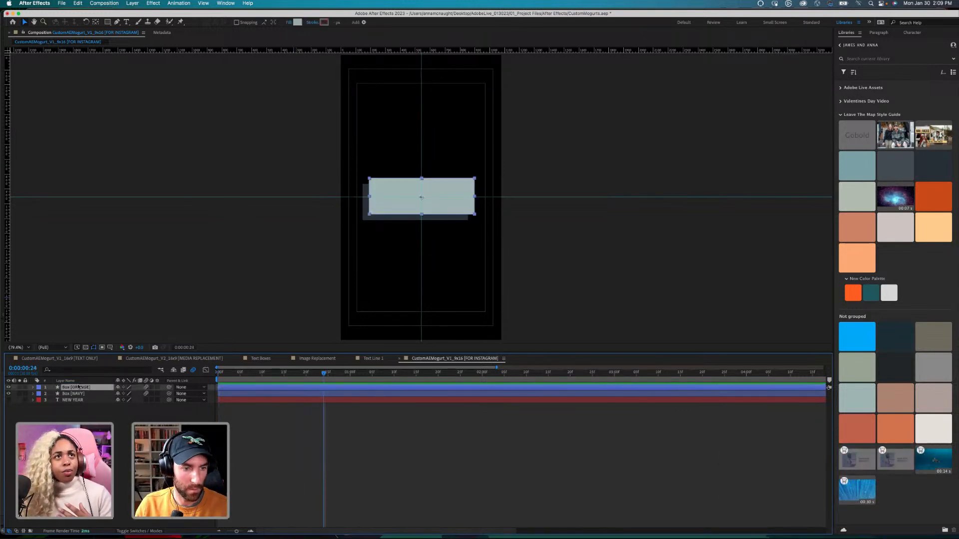
pyautogui.press('Return')
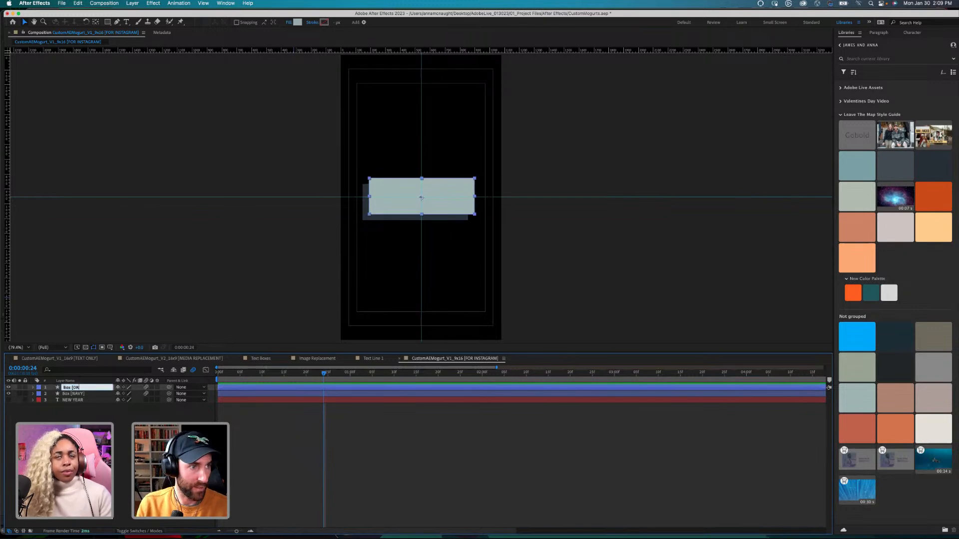
pyautogui.write('Box [TEAL')
pyautogui.press('Return')
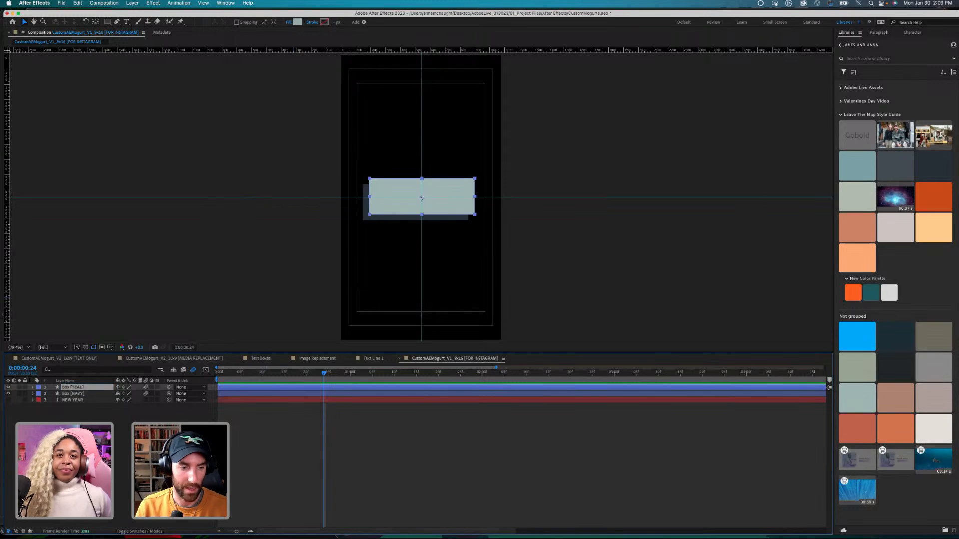
pyautogui.press('F2')
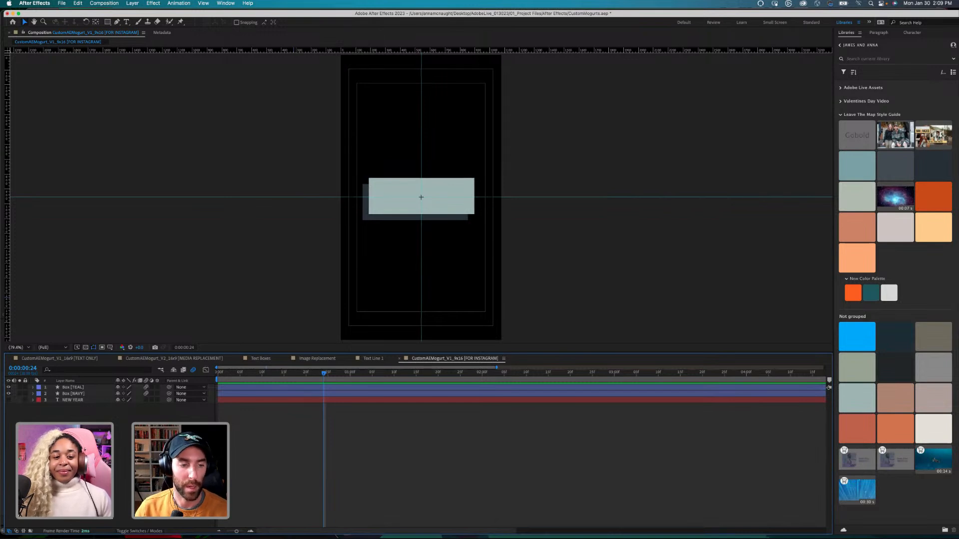
# Step: Make the NEW YEAR layer visible above both boxes in the stack and preview the animation from the start
pyautogui.click(8, 400)
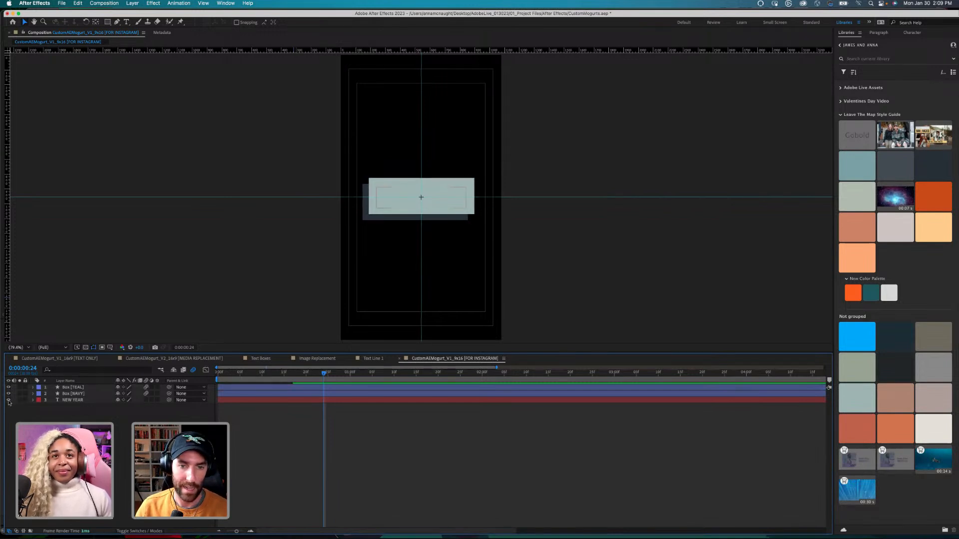
pyautogui.moveTo(83, 400); pyautogui.dragTo(79, 386)
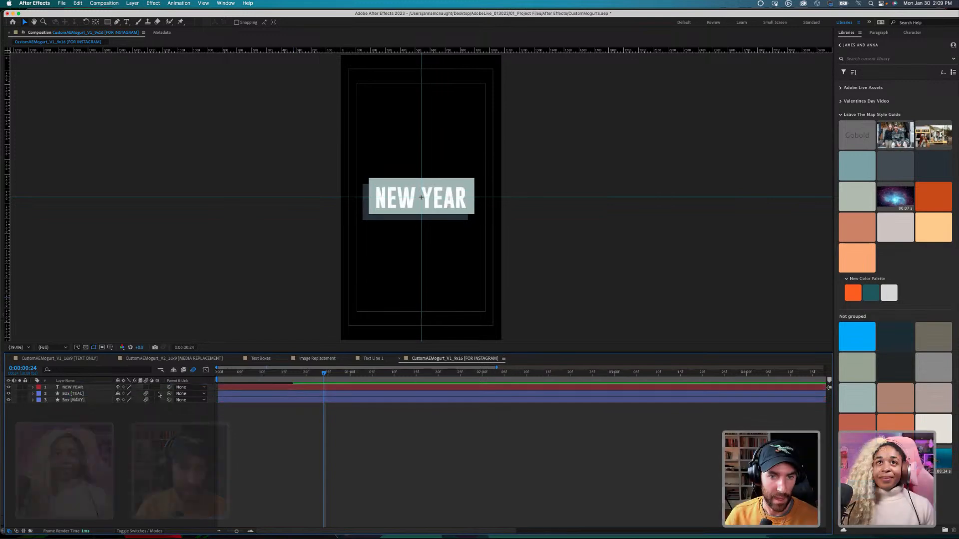
pyautogui.press('space')
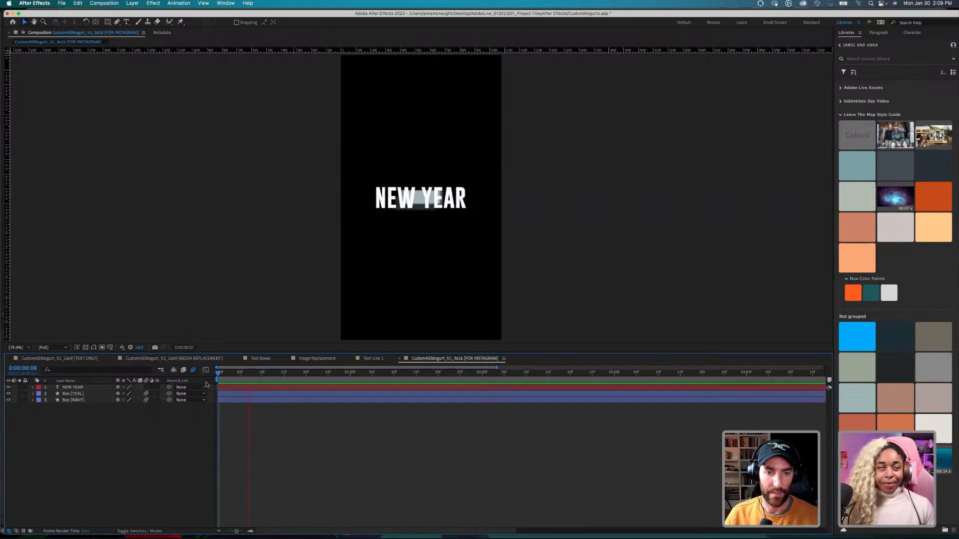
pyautogui.press('space')
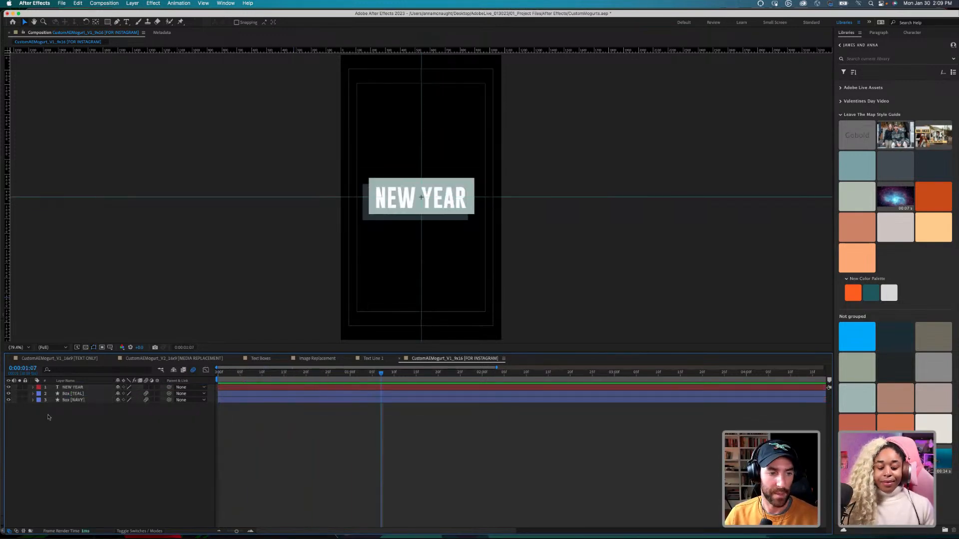
# Step: Shift the Box [NAVY] layer to start at about frame 3 and reveal the animated properties of all layers
pyautogui.click(77, 400)
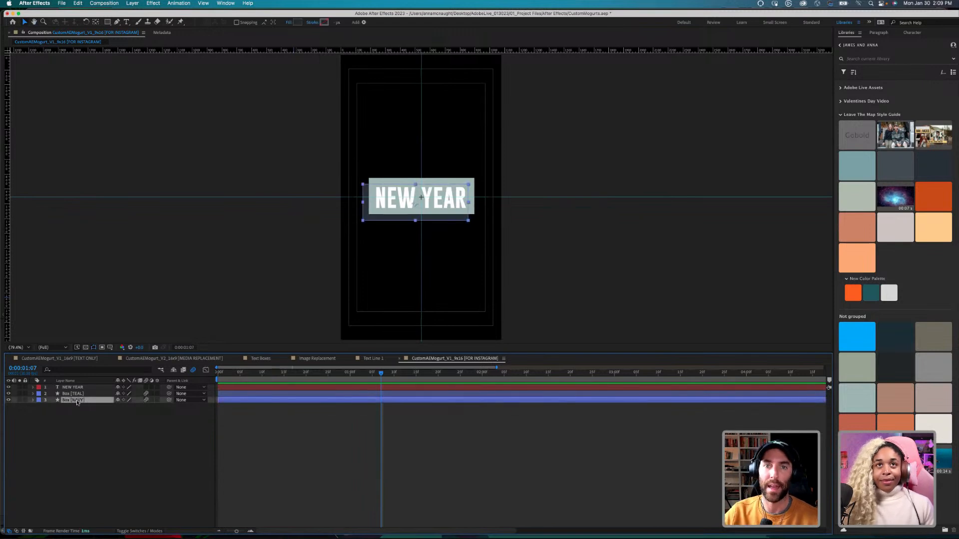
pyautogui.click(73, 421)
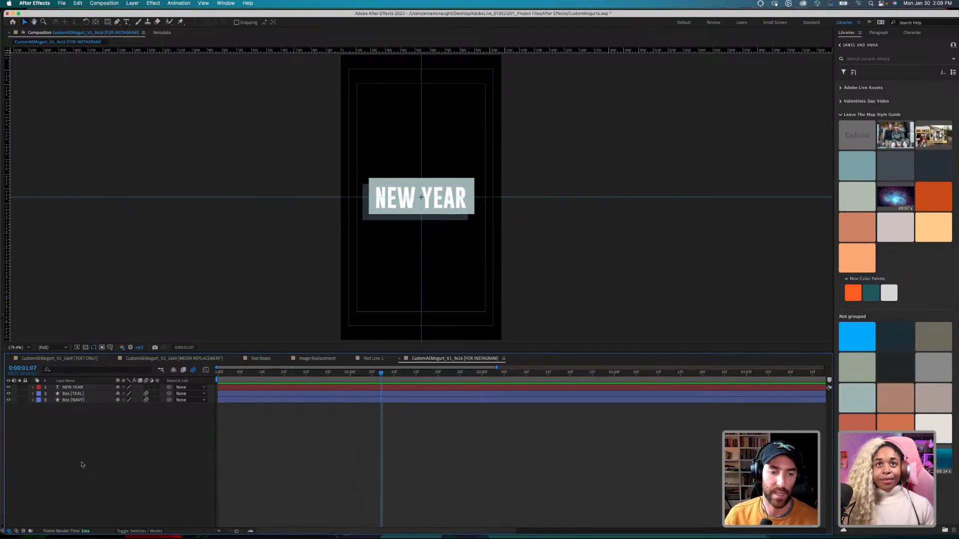
pyautogui.click(78, 401)
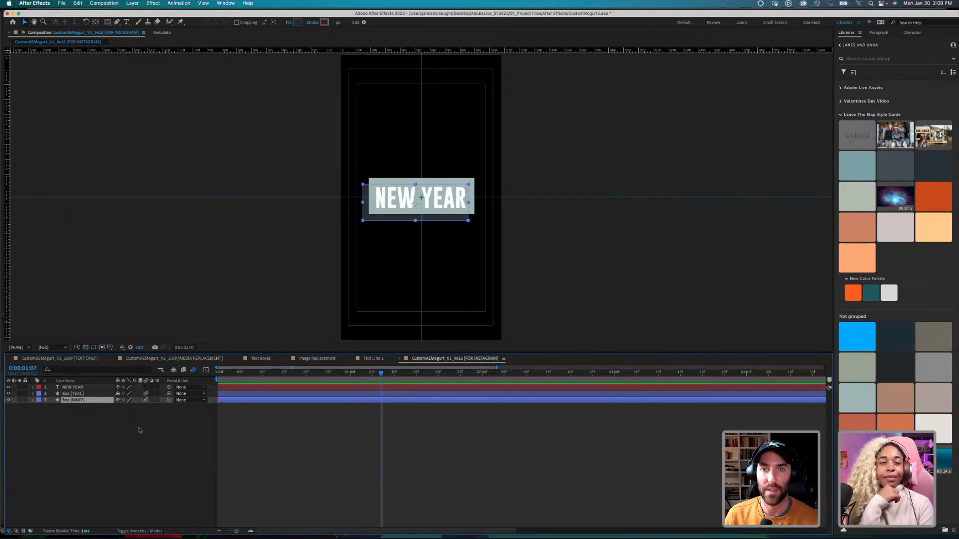
pyautogui.click(105, 425)
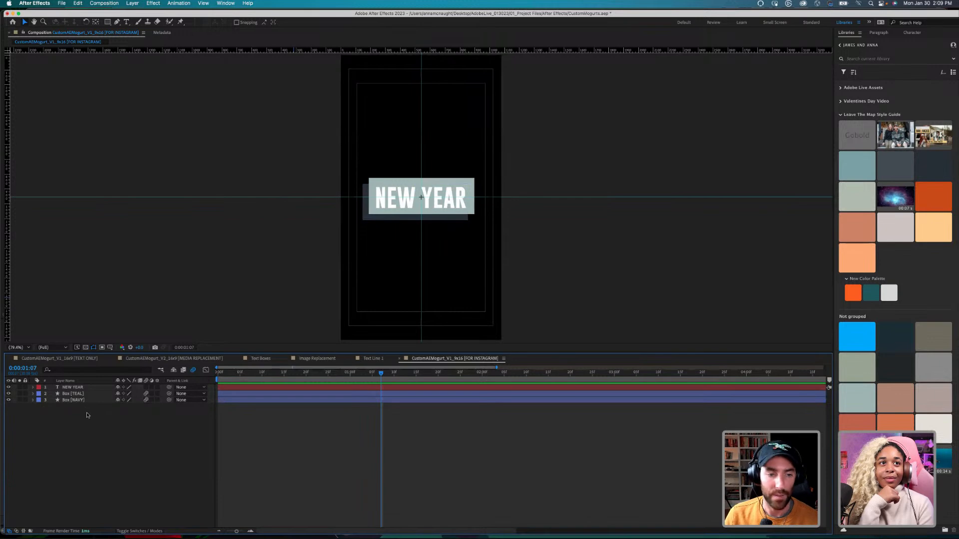
pyautogui.click(81, 400)
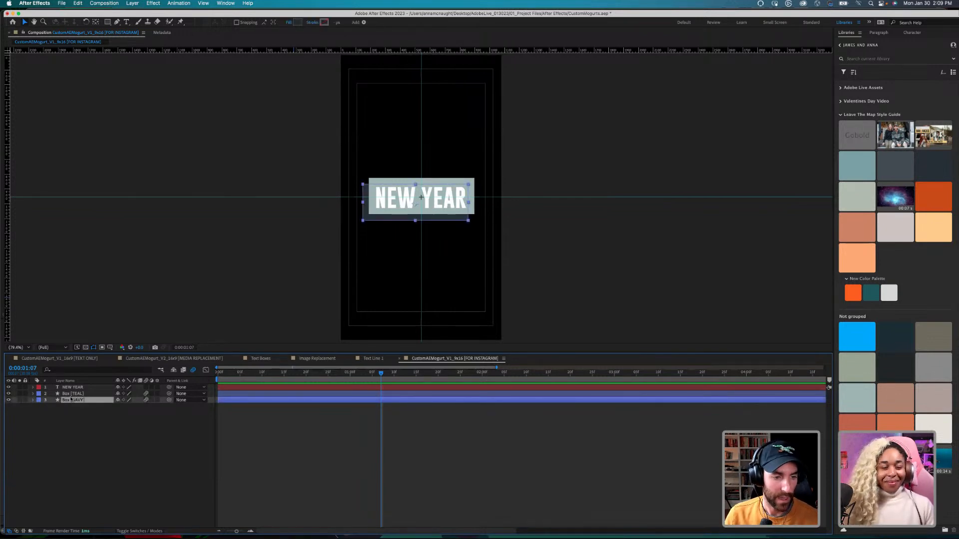
pyautogui.moveTo(239, 401); pyautogui.dragTo(251, 401)
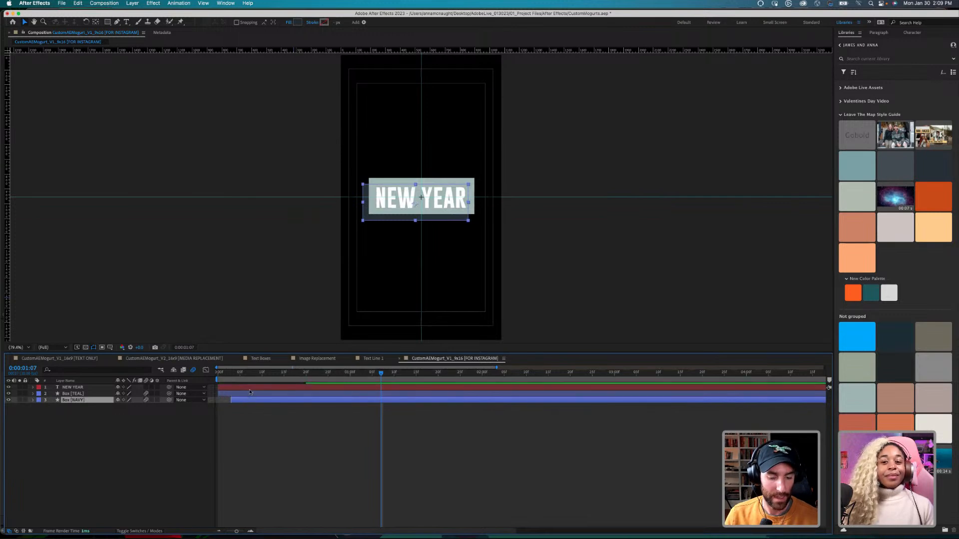
pyautogui.press('super+a')
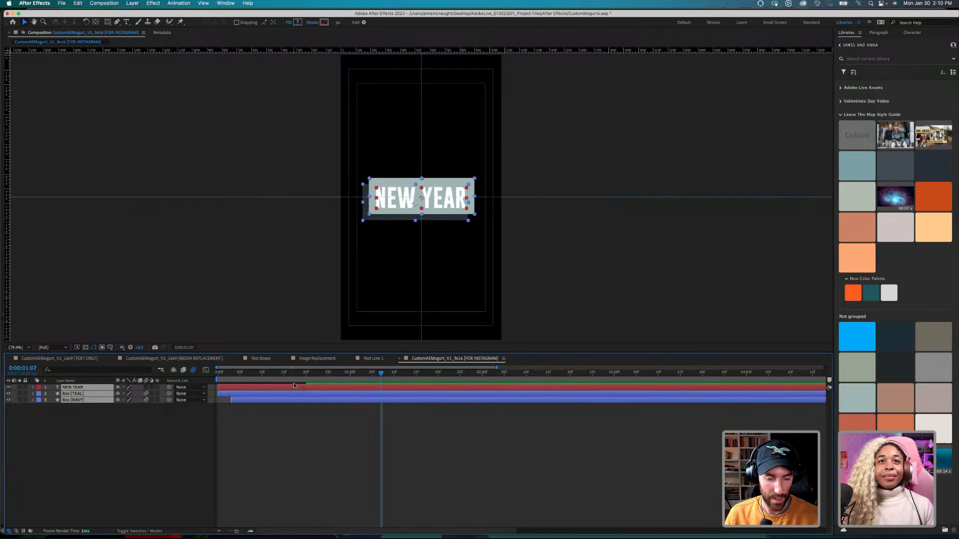
pyautogui.press('u')
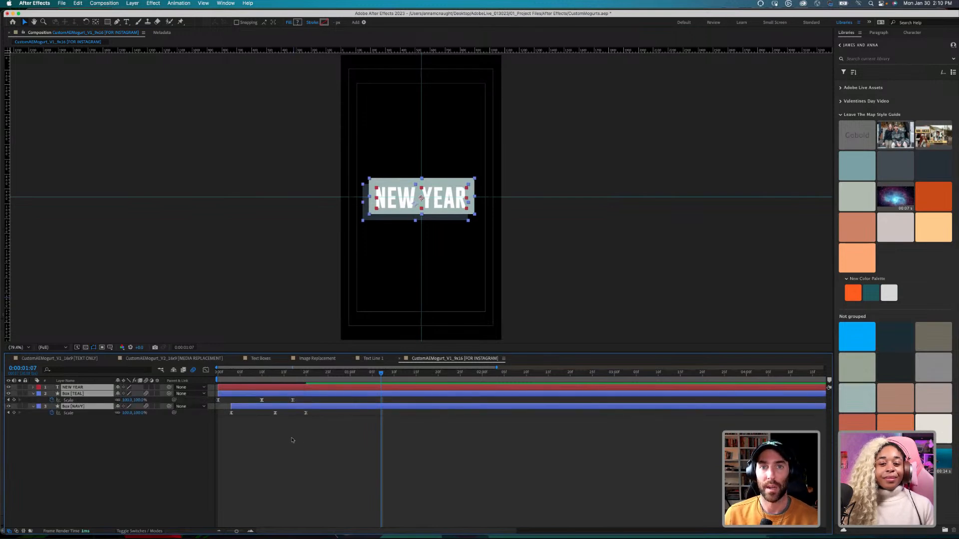
# Step: Hide the NEW YEAR layer, keeping Box [TEAL] and Box [NAVY] visible, and return to the first frame
pyautogui.moveTo(381, 374); pyautogui.dragTo(203, 379)
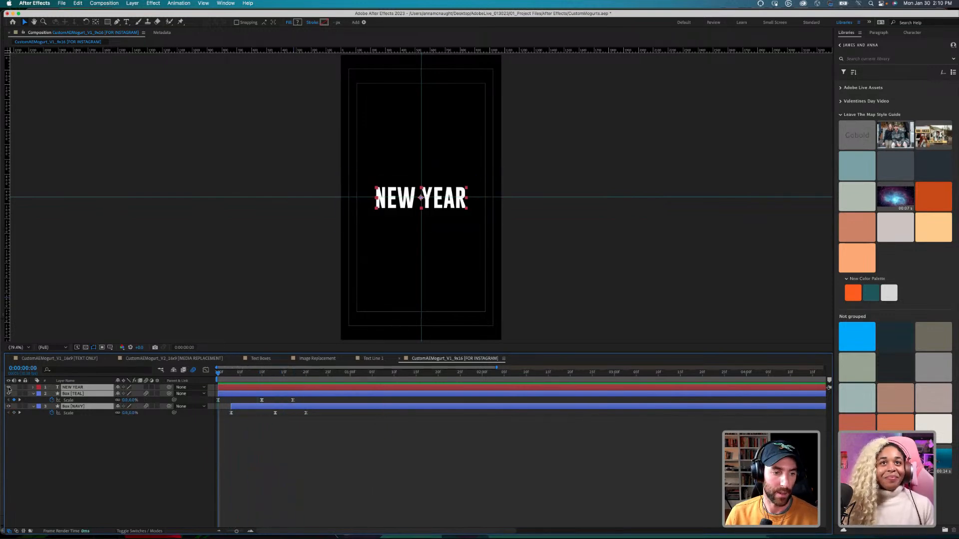
pyautogui.click(8, 387)
pyautogui.click(313, 438)
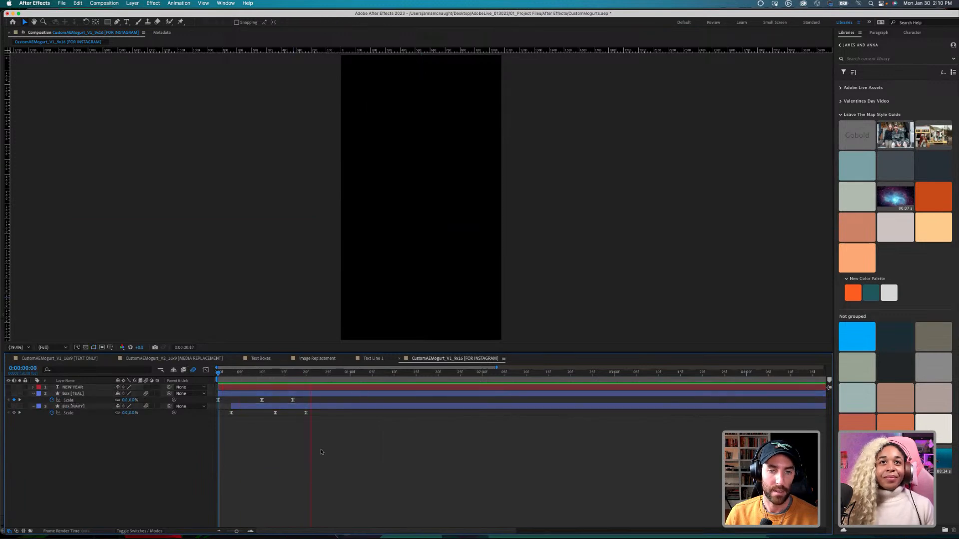
pyautogui.press('space')
pyautogui.press('Home')
pyautogui.click(86, 394)
pyautogui.click(8, 394)
pyautogui.click(8, 406)
# Step: Save the project and preview the staggered box animation, stopping at 0:00:00:16
pyautogui.press('super+s')
pyautogui.press('space')
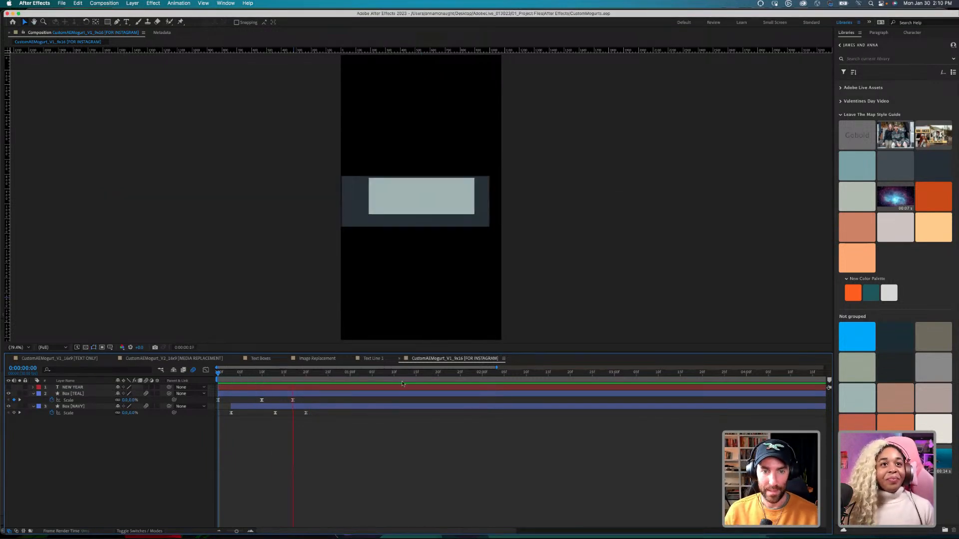
pyautogui.moveTo(290, 374)
pyautogui.mouseDown()
pyautogui.moveTo(240, 374)
pyautogui.moveTo(317, 362)
pyautogui.moveTo(323, 371)
pyautogui.moveTo(291, 370)
pyautogui.mouseUp()
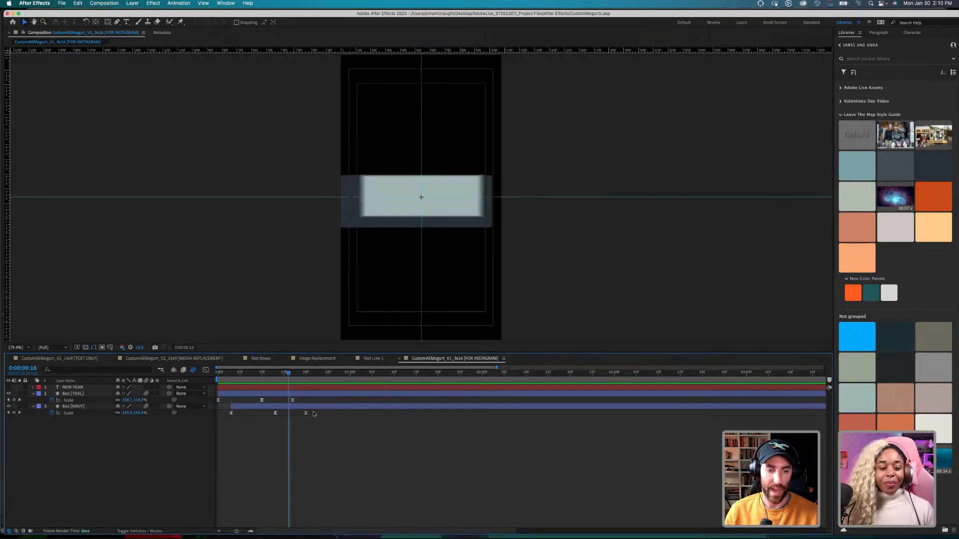
# Step: Try moving the last Scale keyframe of Box [NAVY] further along the timeline and preview the timing
pyautogui.click(305, 413)
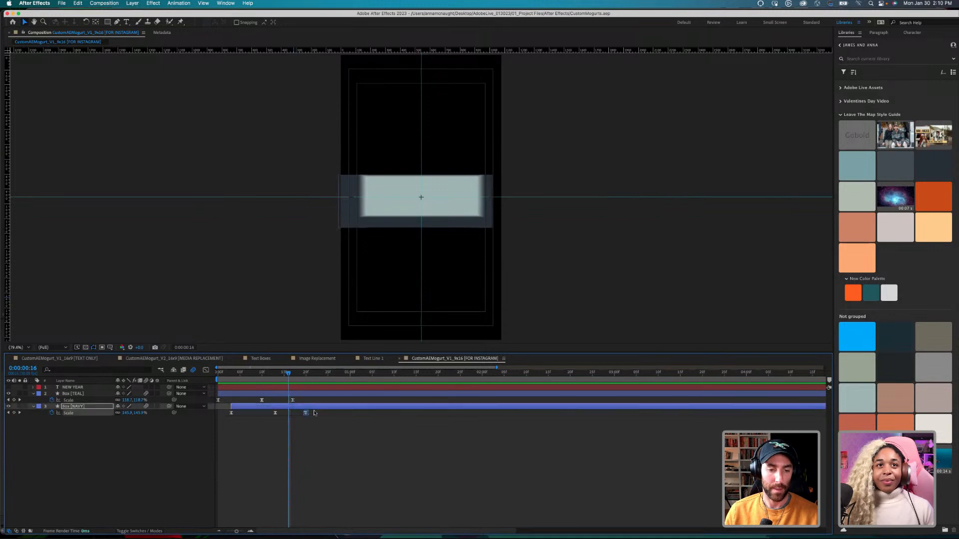
pyautogui.moveTo(307, 413); pyautogui.dragTo(324, 413)
pyautogui.click(255, 414)
pyautogui.press('space')
pyautogui.press('super+z')
# Step: Move the last Scale keyframe of Box [NAVY] one frame earlier, to about frame 19
pyautogui.click(349, 433)
pyautogui.moveTo(306, 413); pyautogui.dragTo(302, 413)
pyautogui.click(305, 431)
# Step: Shift the Box [NAVY] layer to start at about frame 2 and preview the animation from the start
pyautogui.click(244, 374)
pyautogui.moveTo(243, 374); pyautogui.dragTo(217, 375)
pyautogui.moveTo(246, 407); pyautogui.dragTo(242, 407)
pyautogui.click(245, 422)
pyautogui.press('space')
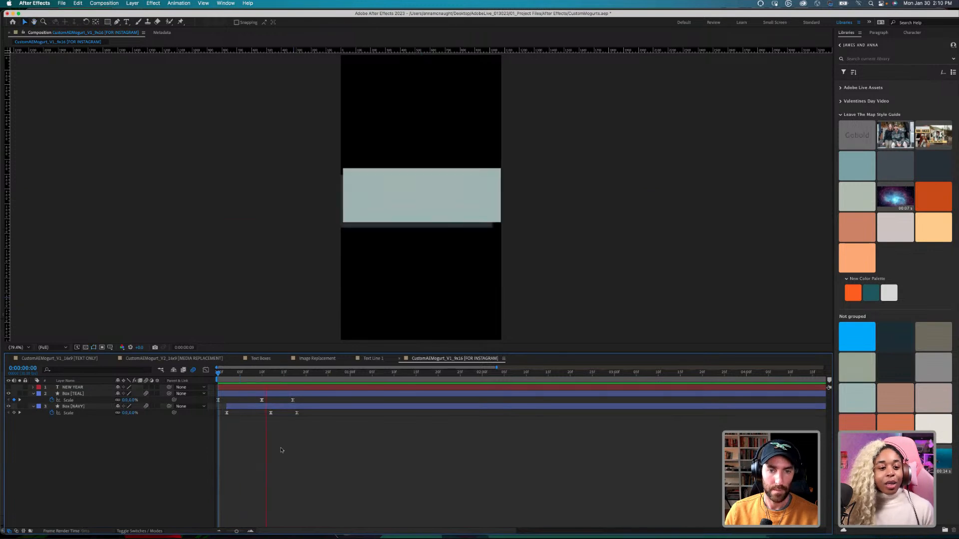
pyautogui.press('space')
pyautogui.press('space')
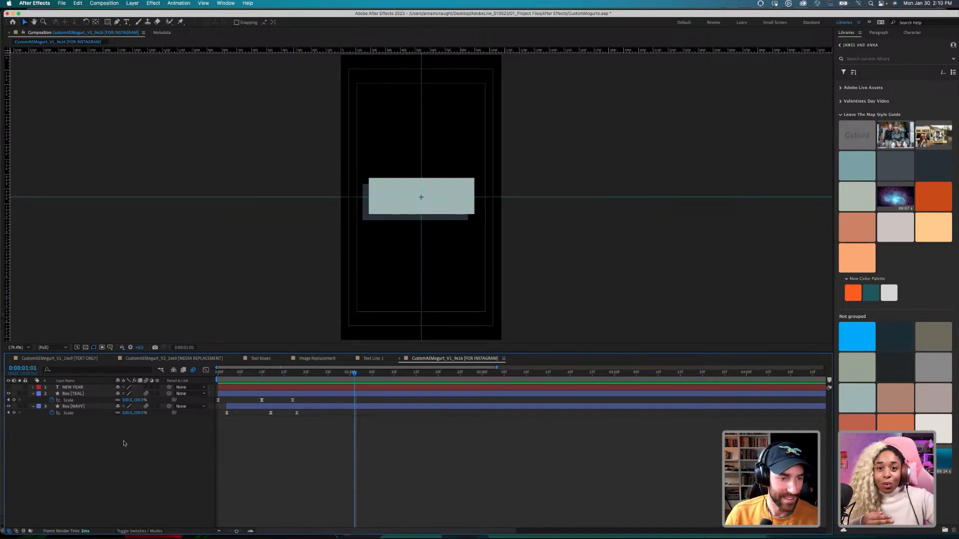
# Step: Make the NEW YEAR layer visible again and save the project
pyautogui.click(72, 387)
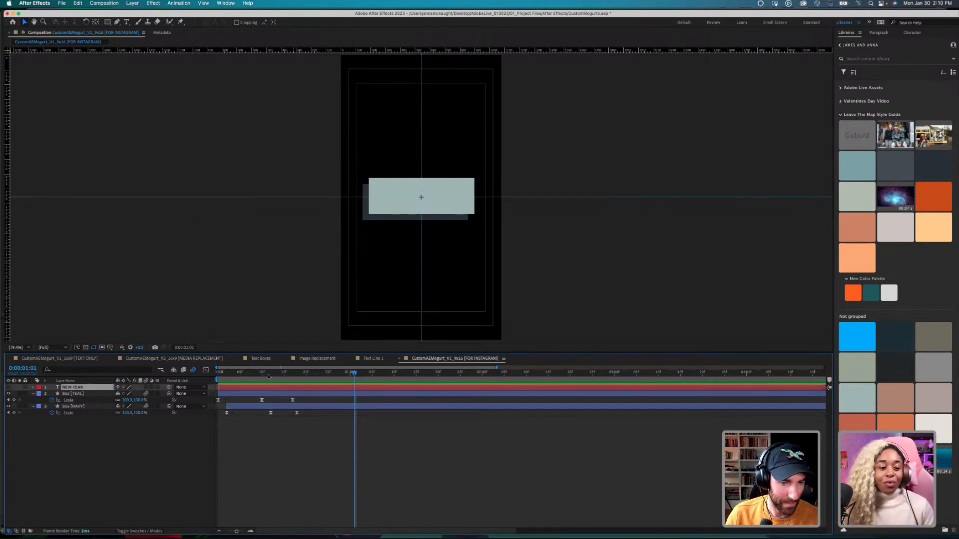
pyautogui.click(8, 387)
pyautogui.press('super+s')
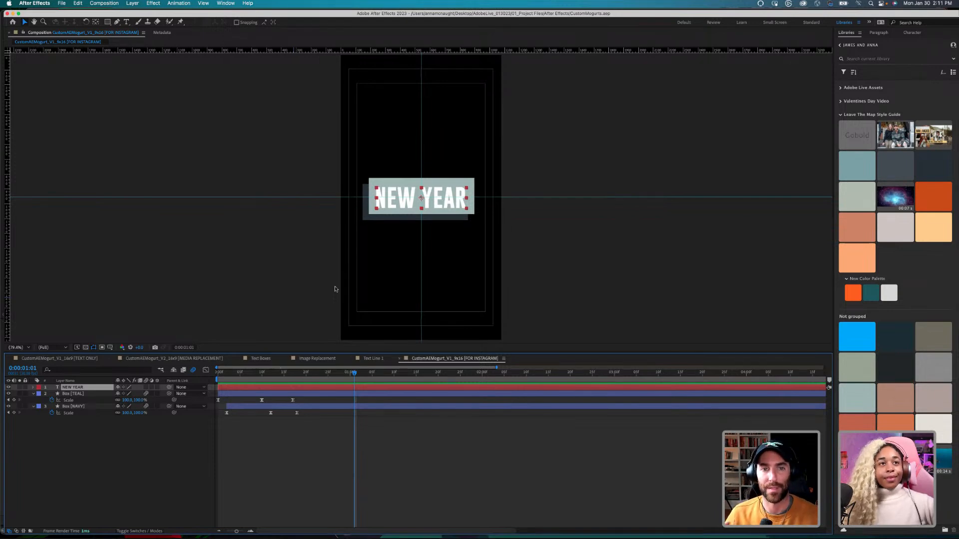
# Step: Preview the NEW YEAR text together with both animated boxes from the start
pyautogui.click(366, 443)
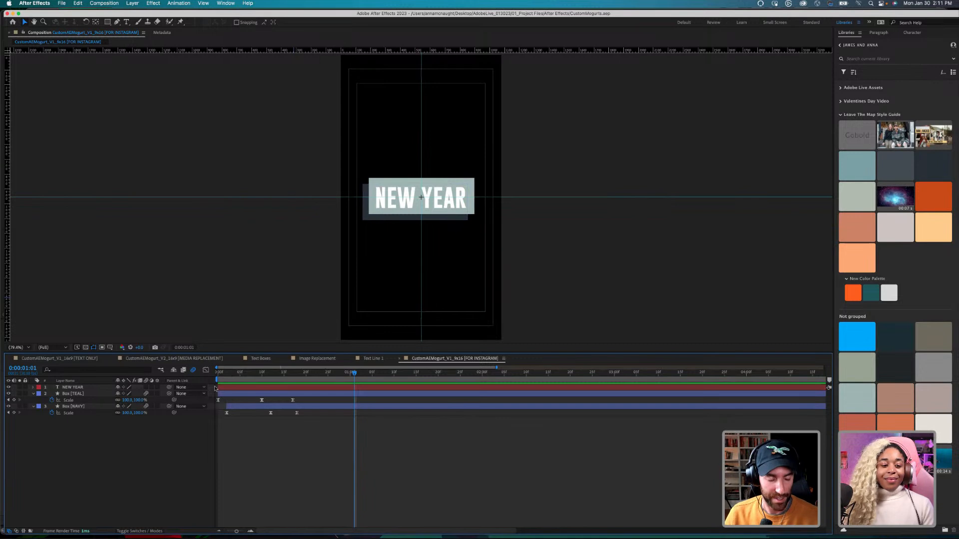
pyautogui.click(81, 388)
pyautogui.press('space')
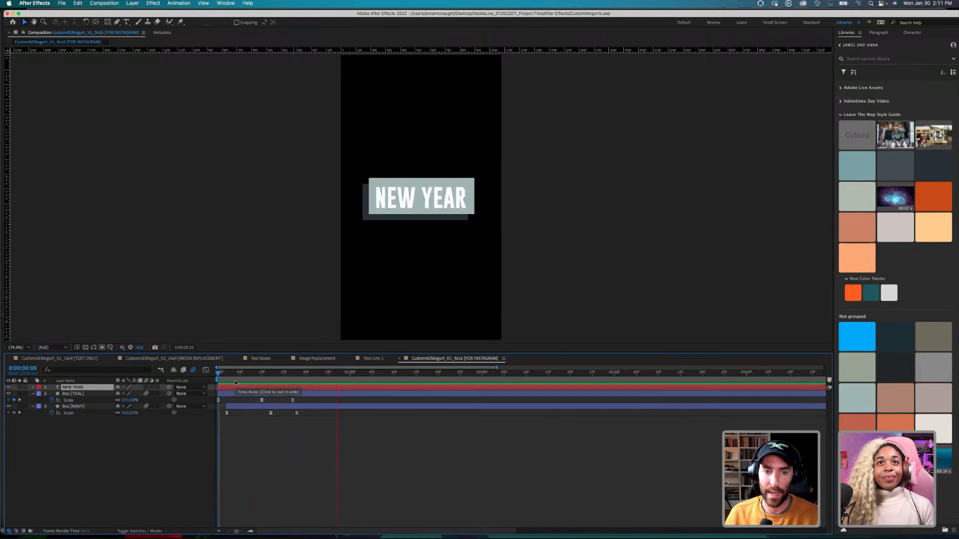
pyautogui.press('space')
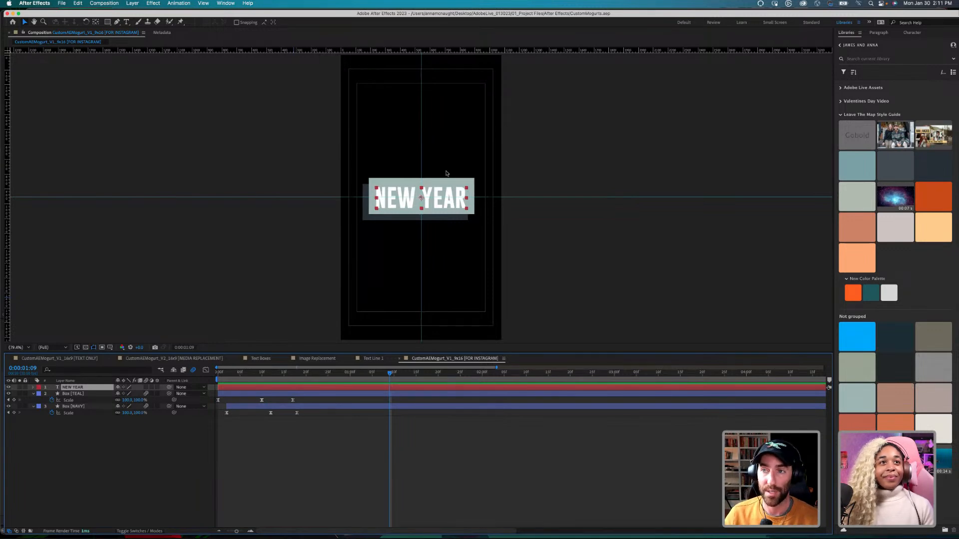
# Step: Select the NEW YEAR layer and expand its Text and Transform properties
pyautogui.click(284, 433)
pyautogui.click(264, 393)
pyautogui.click(263, 387)
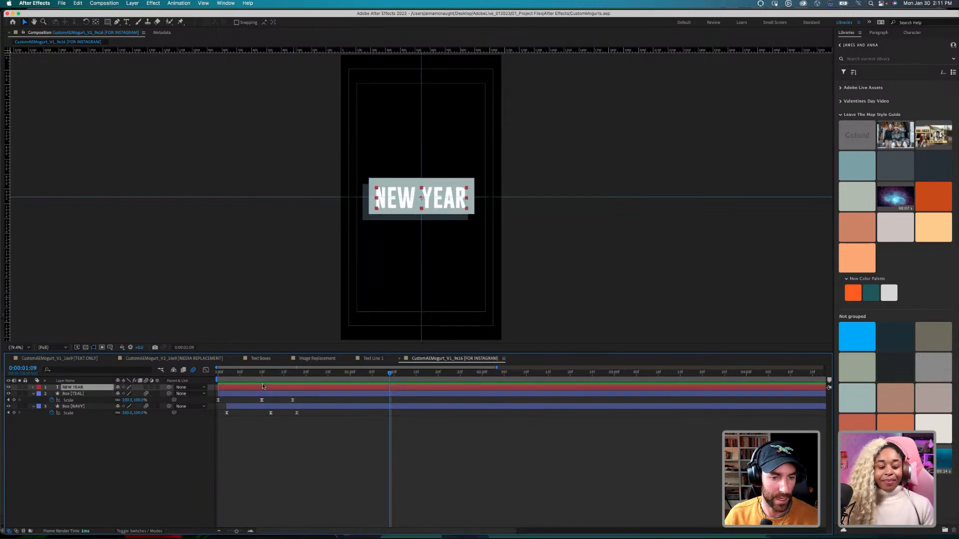
pyautogui.click(33, 388)
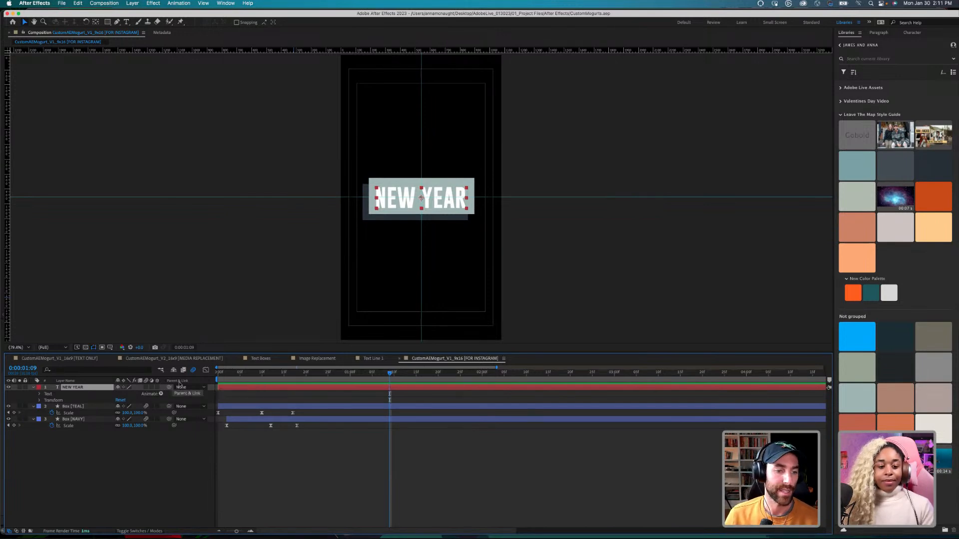
# Step: Expand the NEW YEAR layer's Text and Transform properties and look through the available text animator options
pyautogui.click(39, 394)
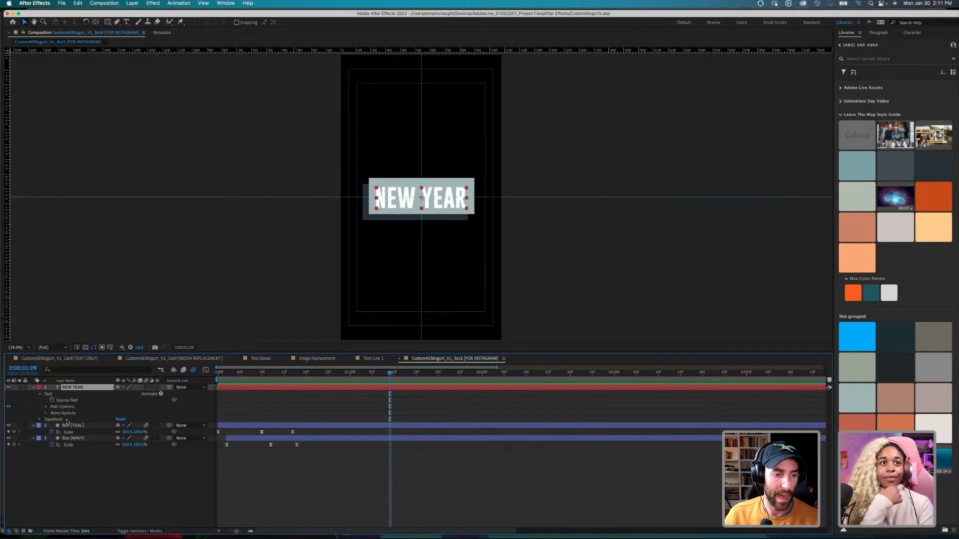
pyautogui.click(40, 420)
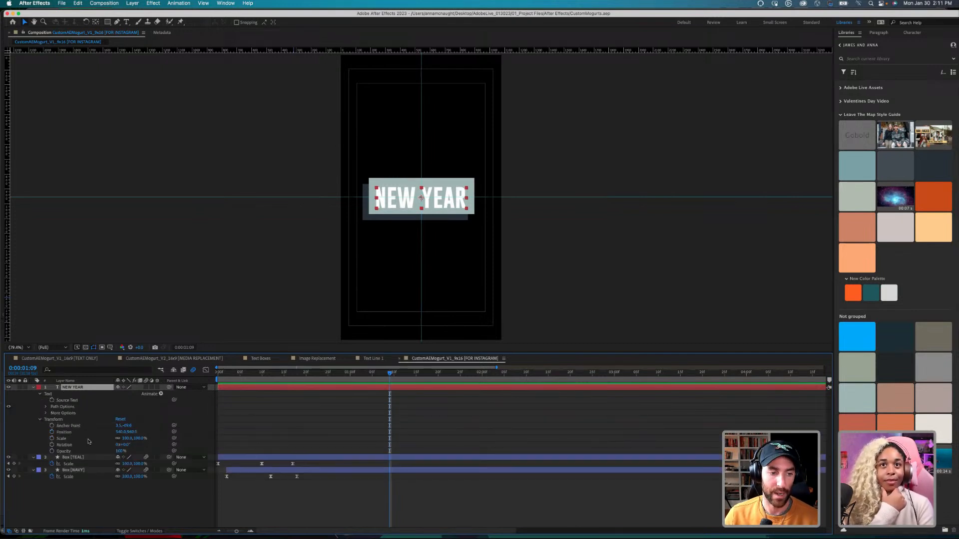
pyautogui.moveTo(126, 439); pyautogui.dragTo(148, 436)
pyautogui.press('super+z')
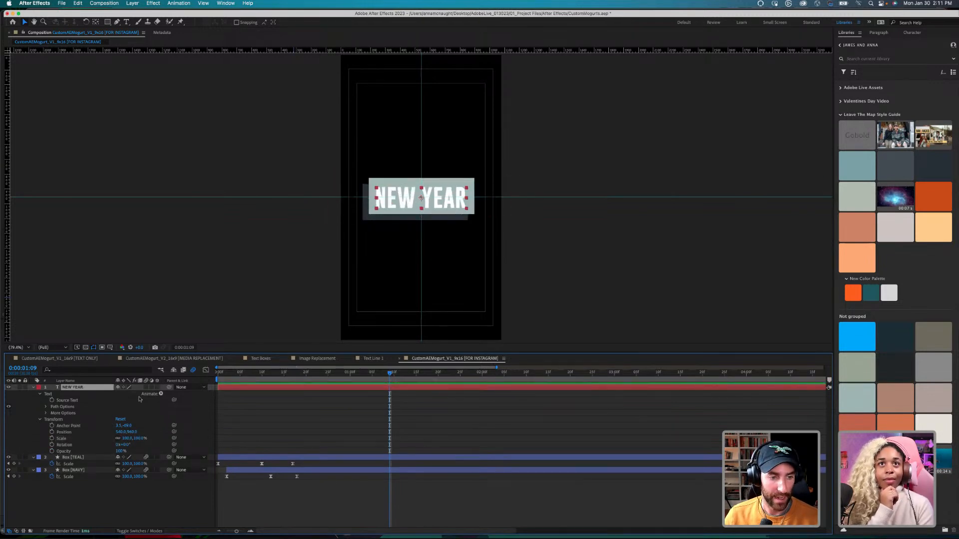
pyautogui.click(160, 394)
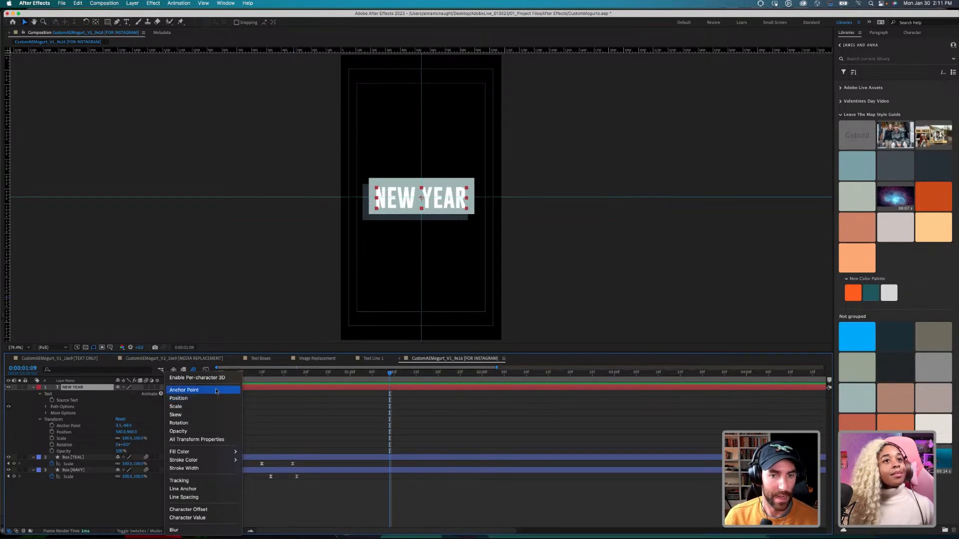
pyautogui.press('Escape')
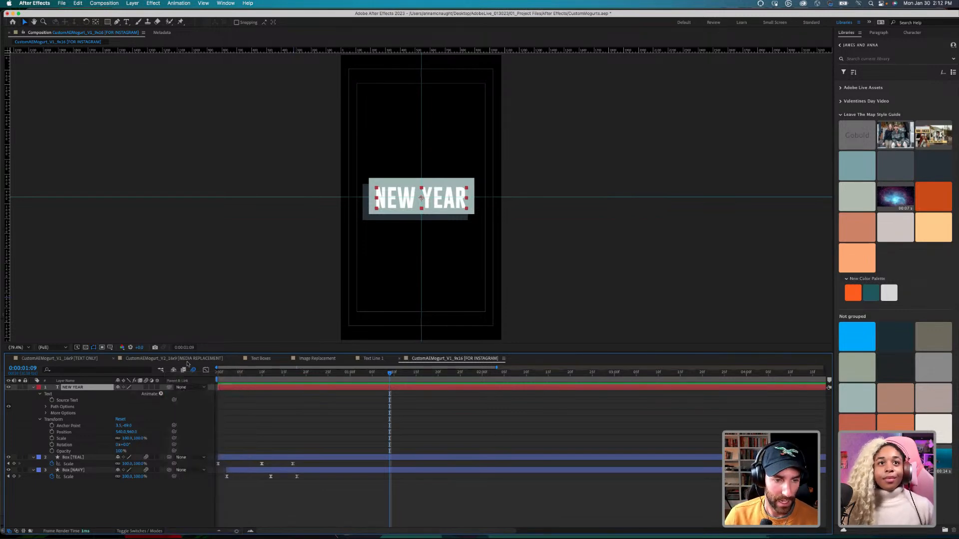
# Step: Preview the NEW YEAR animation from the start in the CustomAEMogurt_V1_16x9 [TEXT ONLY] composition
pyautogui.click(81, 358)
pyautogui.press('Home')
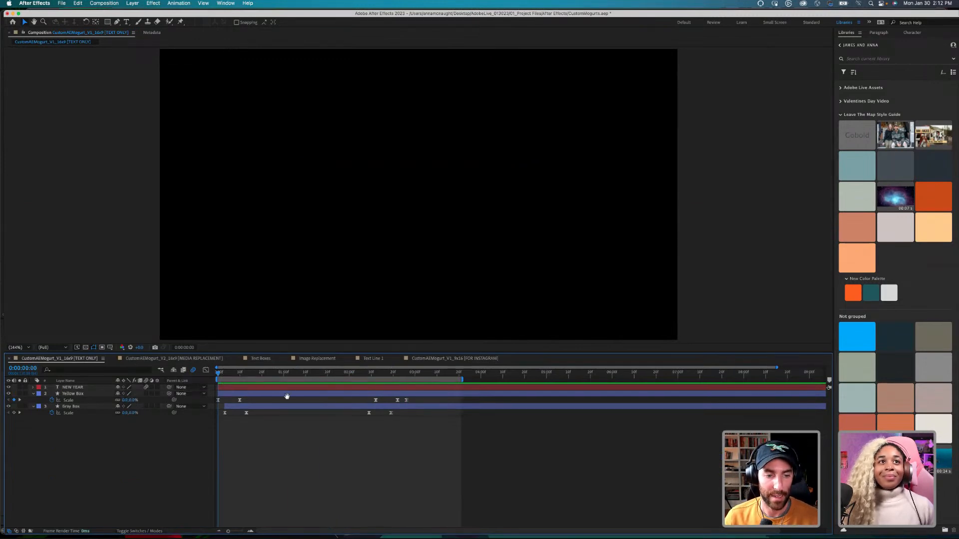
pyautogui.press('space')
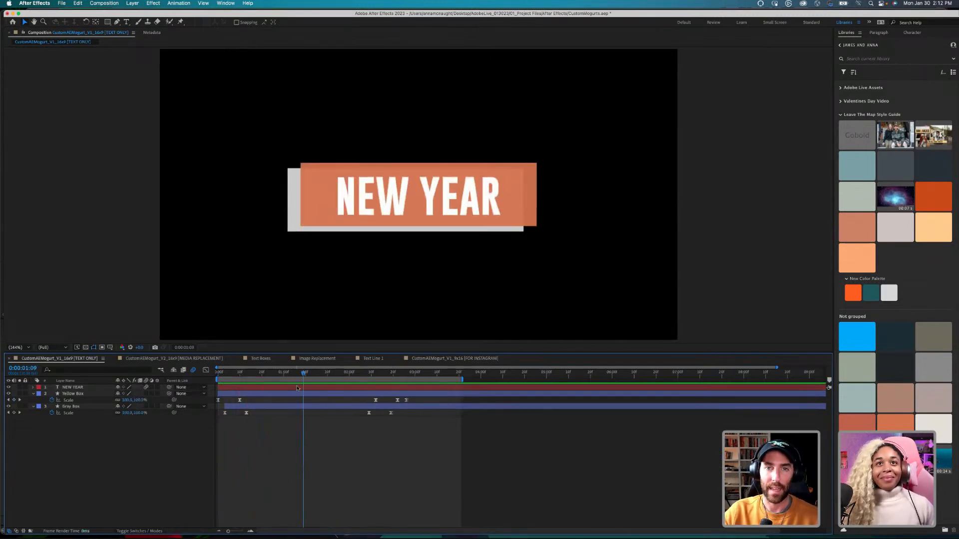
pyautogui.moveTo(303, 373); pyautogui.dragTo(272, 374)
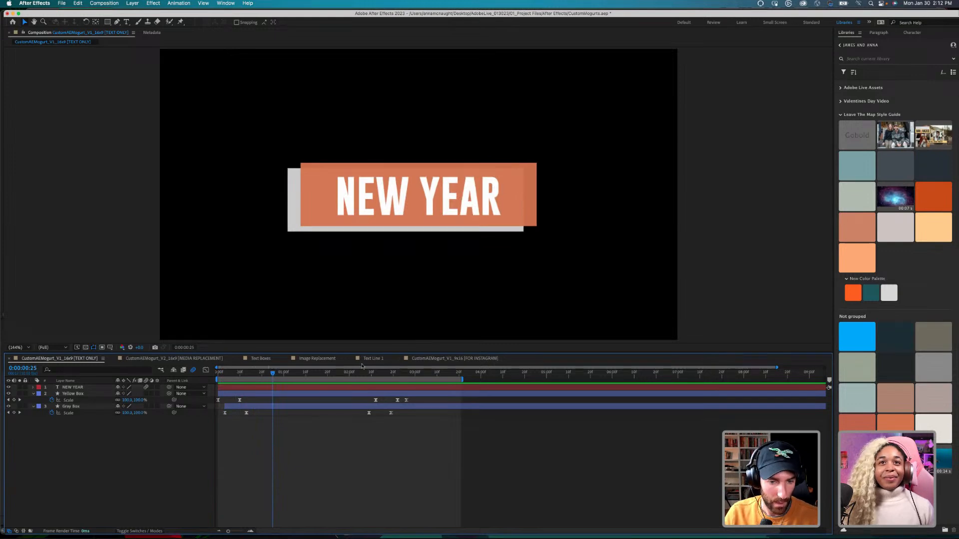
# Step: Return to the 9x16 [FOR INSTAGRAM] composition, add a Position animator to the NEW YEAR text and expand its Range Selector 1
pyautogui.click(444, 359)
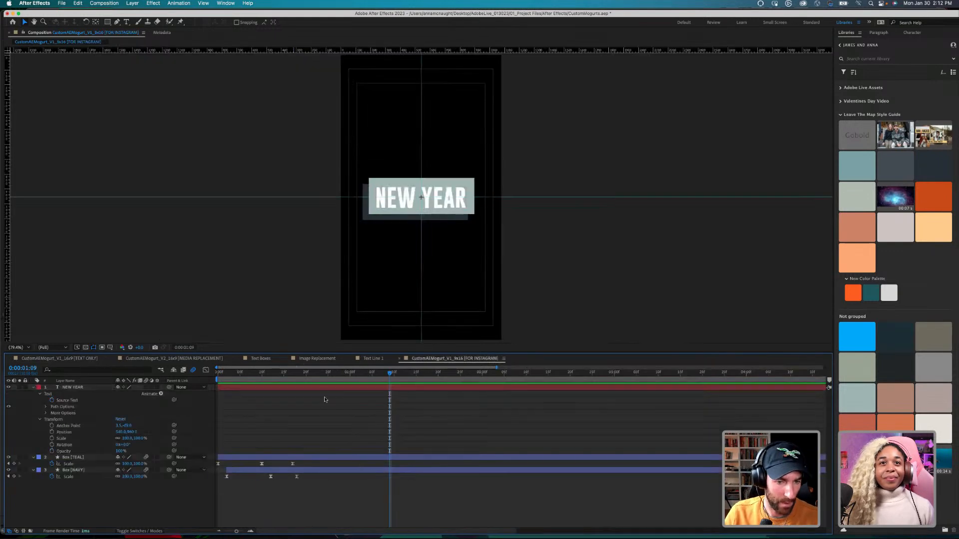
pyautogui.press('space')
pyautogui.press('space')
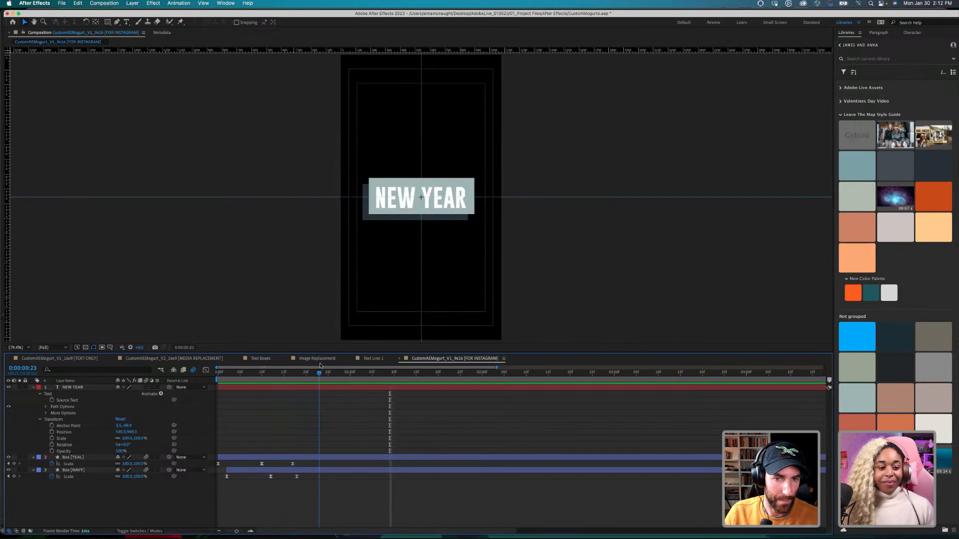
pyautogui.click(75, 388)
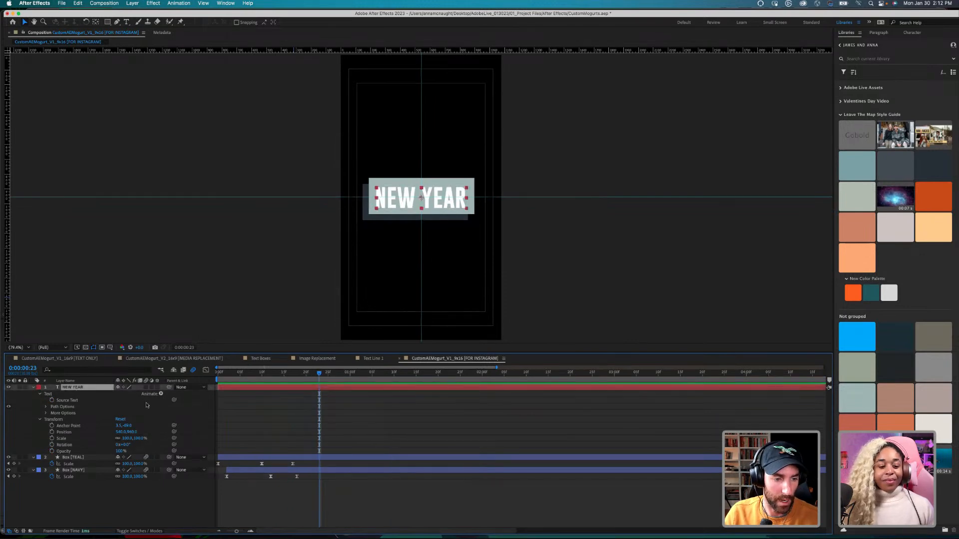
pyautogui.click(160, 394)
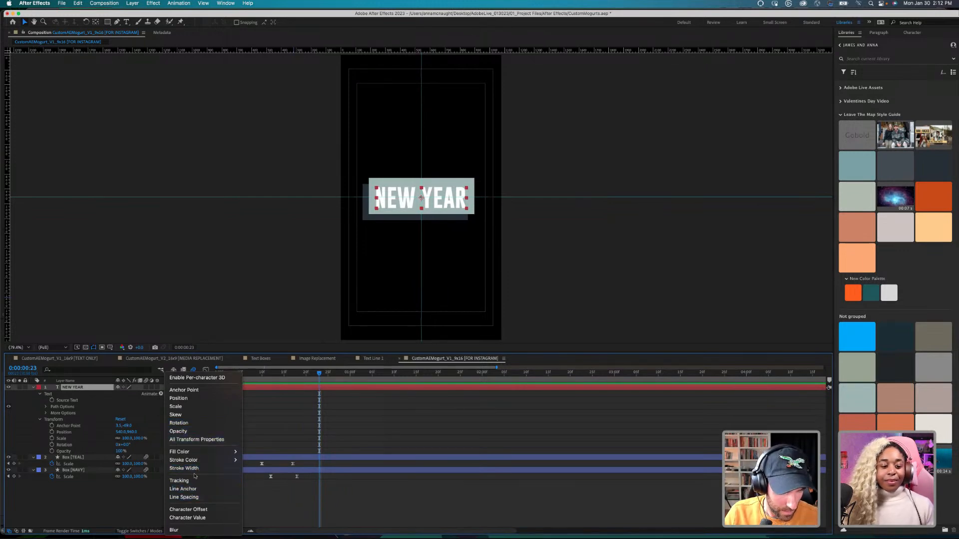
pyautogui.click(186, 398)
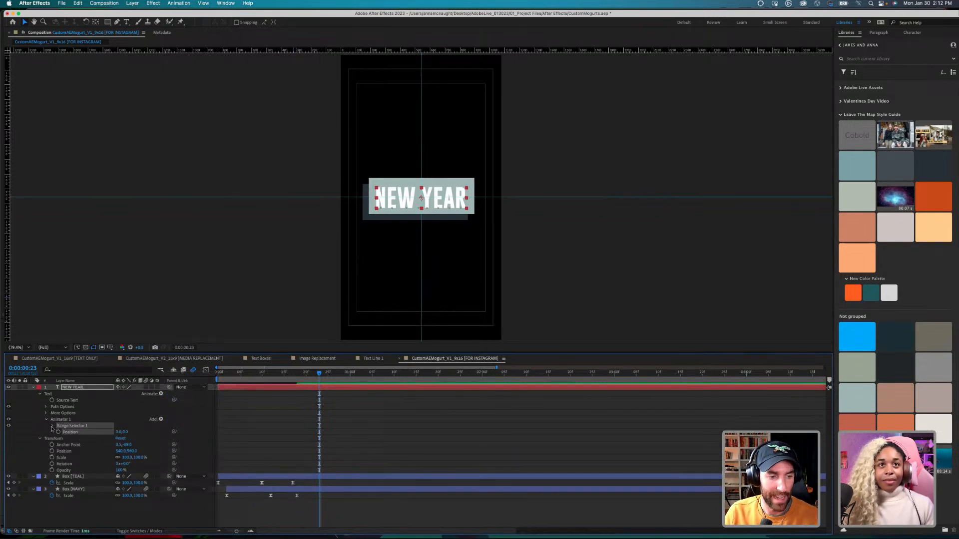
pyautogui.click(53, 426)
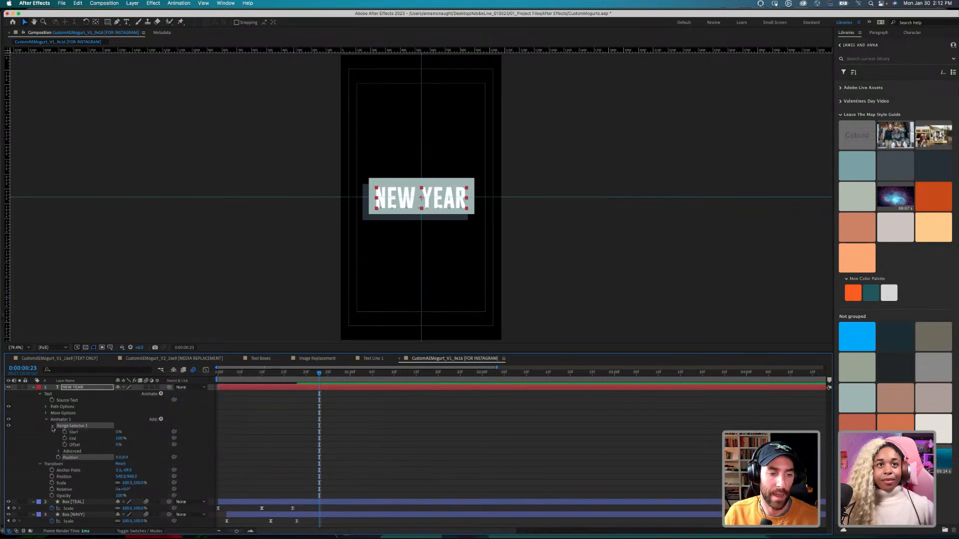
pyautogui.click(75, 425)
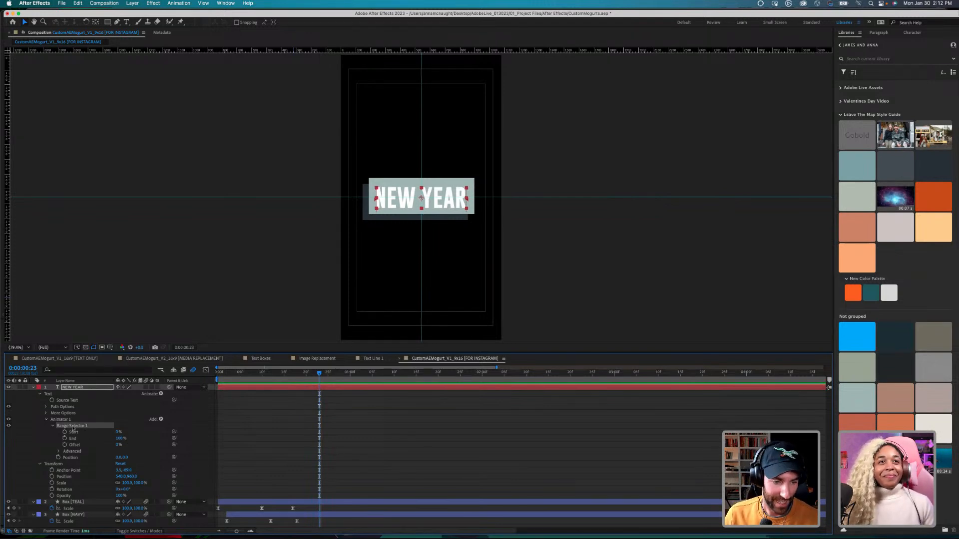
pyautogui.rightClick(75, 428)
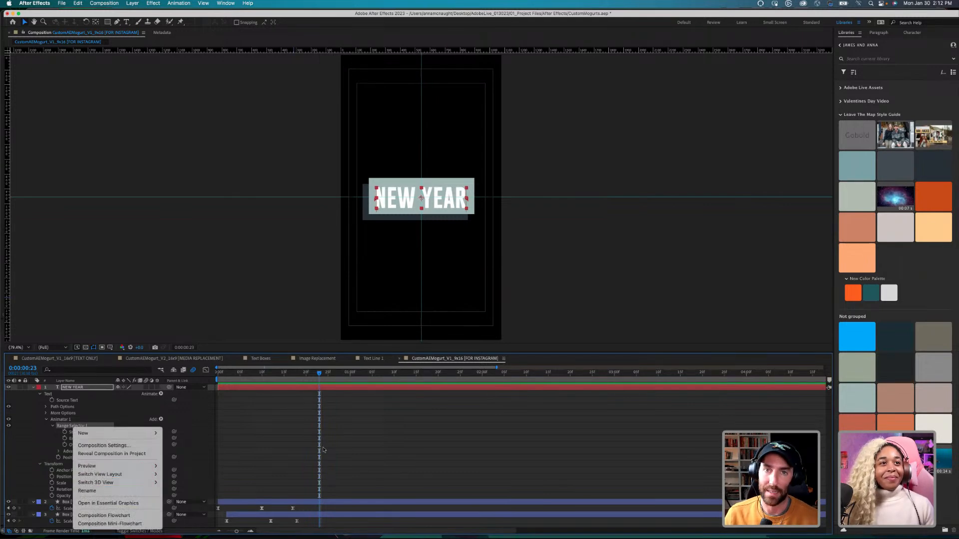
pyautogui.click(308, 469)
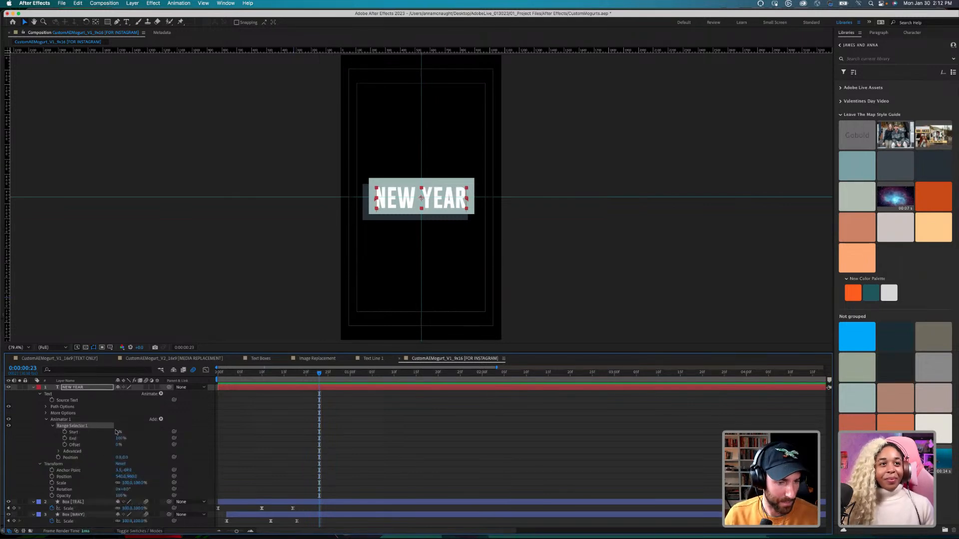
# Step: Keyframe Range Selector 1's Start at 0% on frame 18 and add a second Start keyframe on frame 28
pyautogui.moveTo(319, 374); pyautogui.dragTo(297, 375)
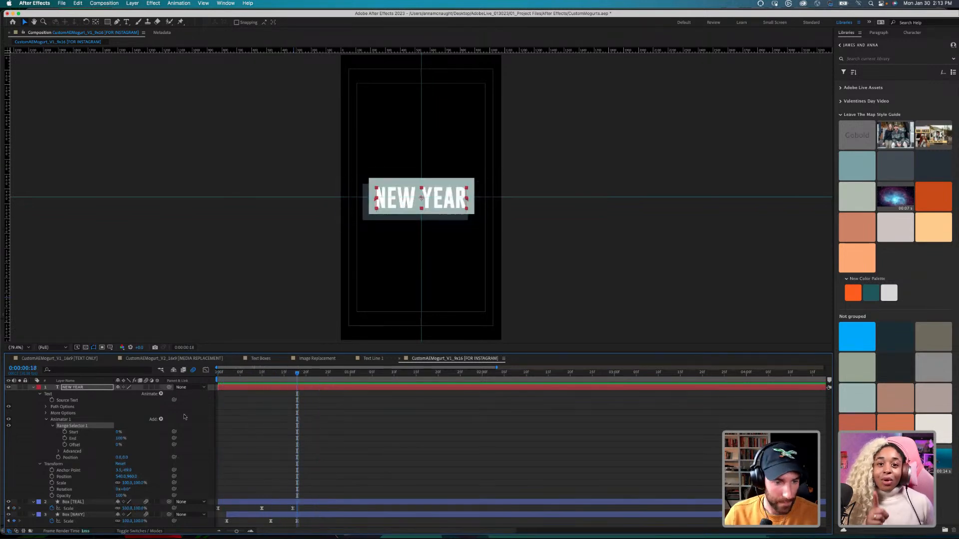
pyautogui.click(65, 432)
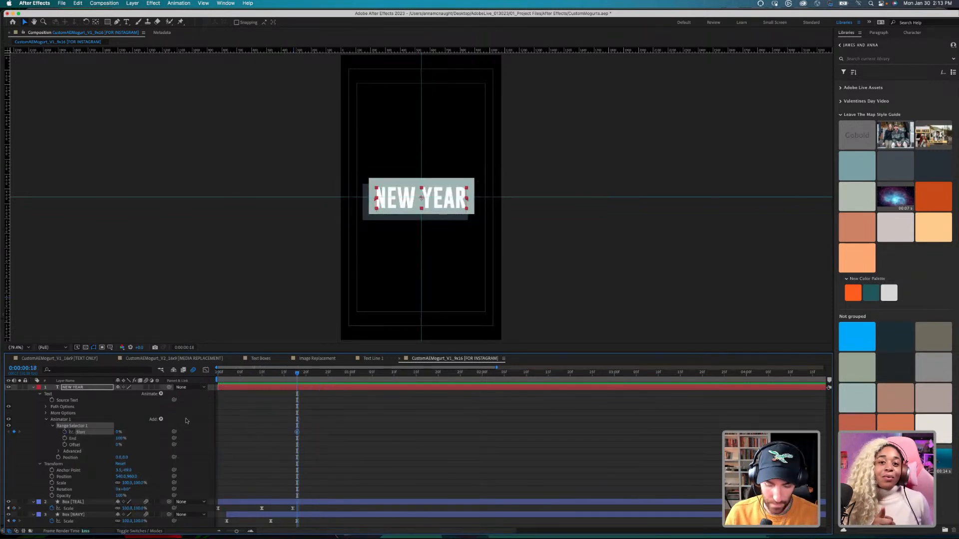
pyautogui.hotkey('shift', 'pagedown')
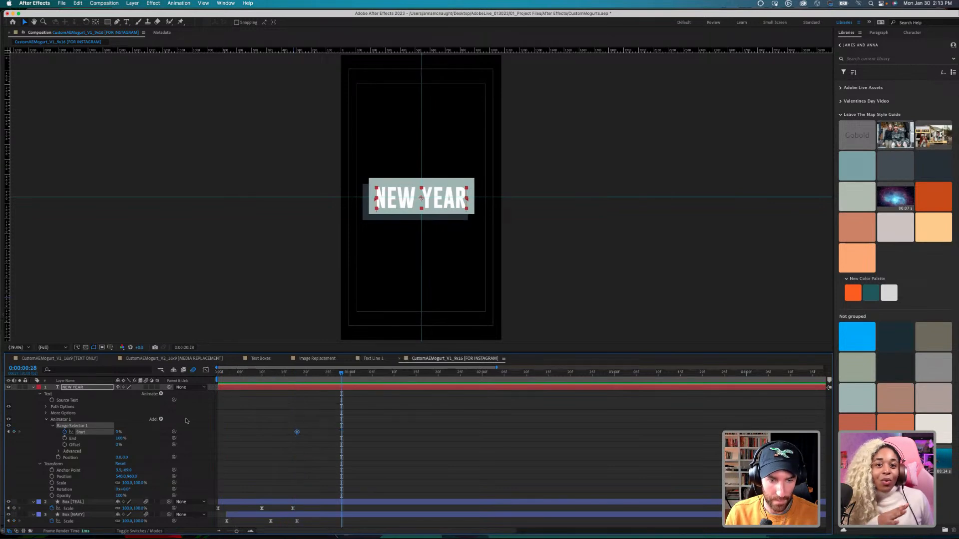
pyautogui.click(8, 432)
pyautogui.click(19, 433)
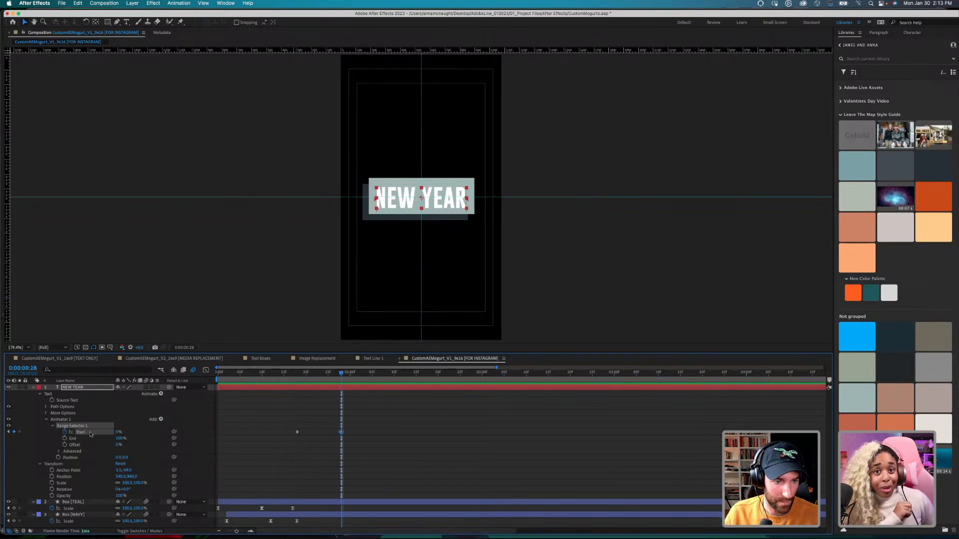
# Step: Set Range Selector 1's Start to 100% at the frame 28 keyframe
pyautogui.moveTo(119, 432)
pyautogui.mouseDown()
pyautogui.moveTo(140, 426)
pyautogui.moveTo(109, 426)
pyautogui.moveTo(195, 425)
pyautogui.mouseUp()
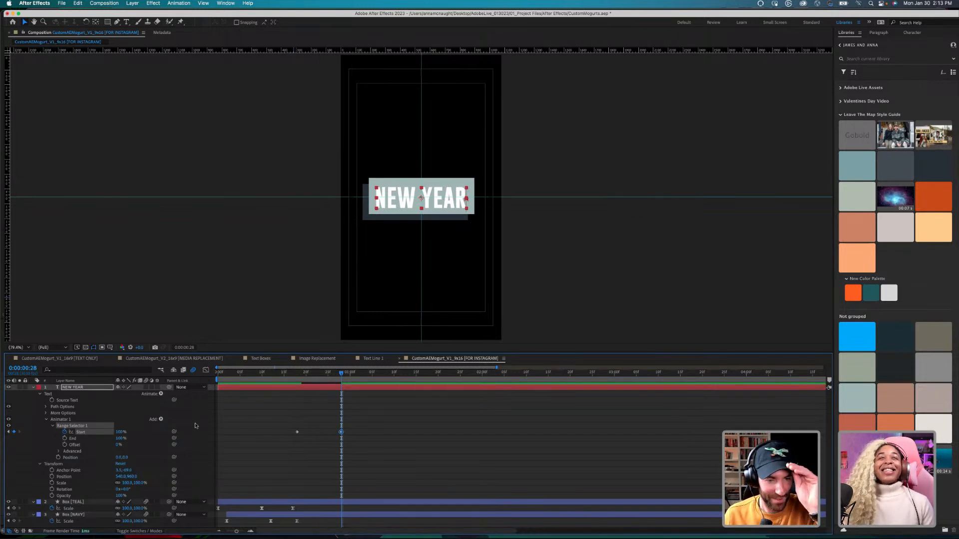
pyautogui.press('super+z')
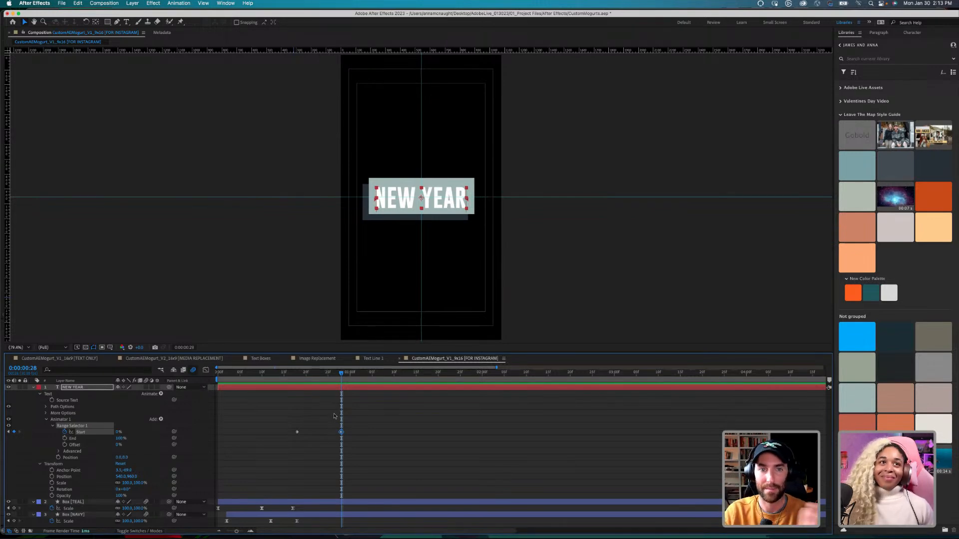
pyautogui.press('j')
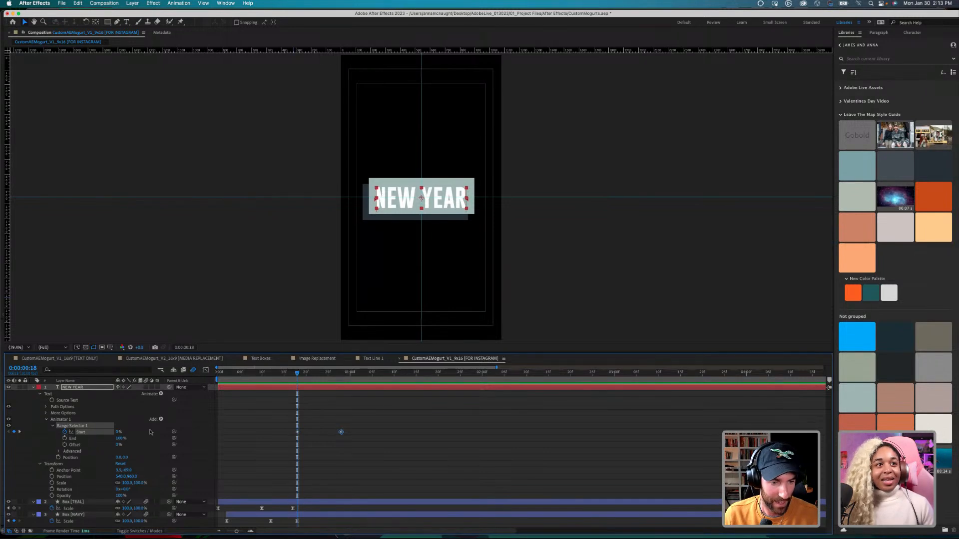
pyautogui.scroll(2, 377, 205)
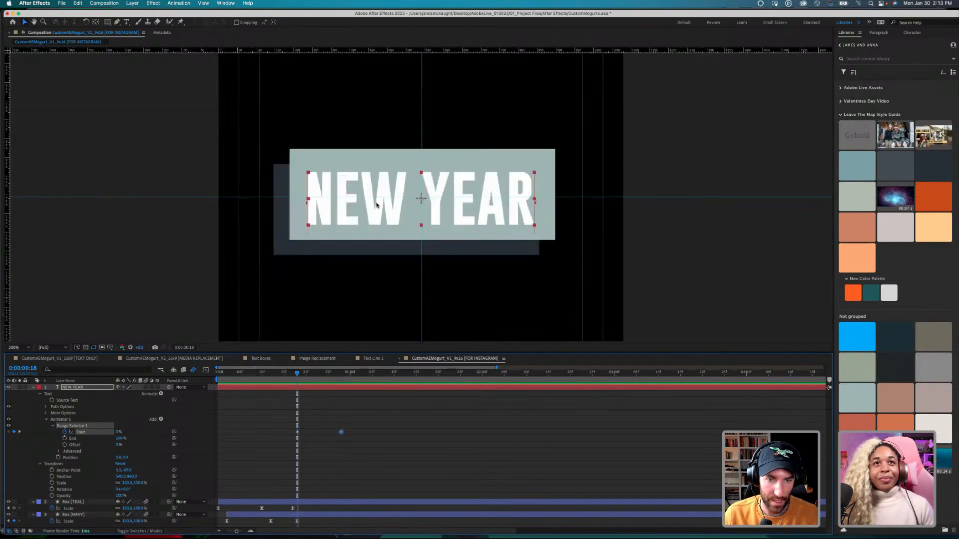
pyautogui.press('k')
pyautogui.moveTo(117, 431); pyautogui.dragTo(149, 421)
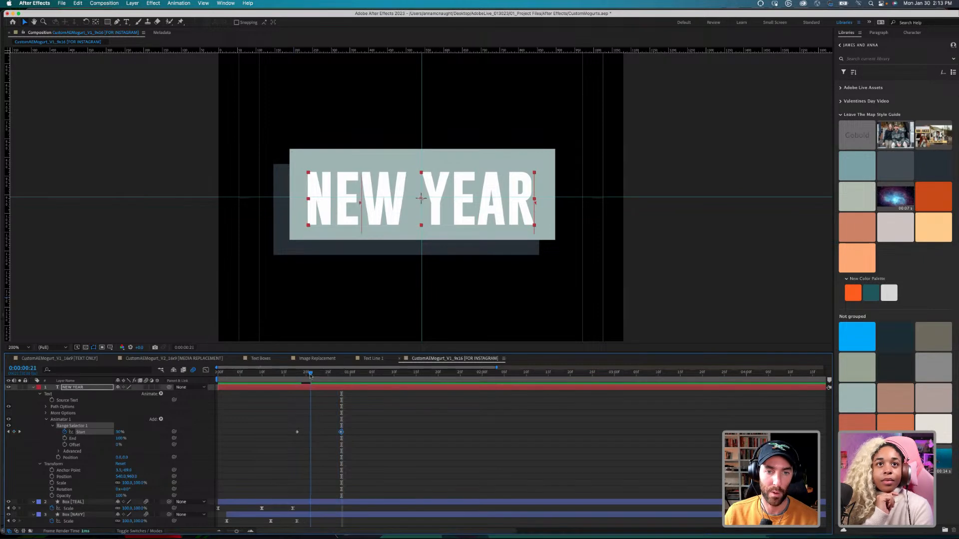
# Step: Go back to frame 18 and hide the Box [TEAL] and Box [NAVY] layers
pyautogui.press('j')
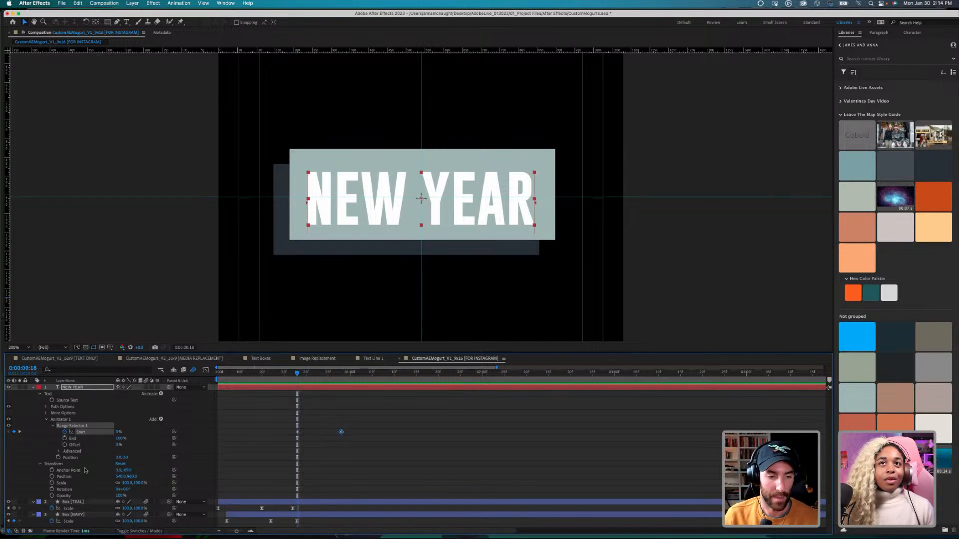
pyautogui.click(359, 424)
pyautogui.moveTo(301, 375); pyautogui.dragTo(300, 375)
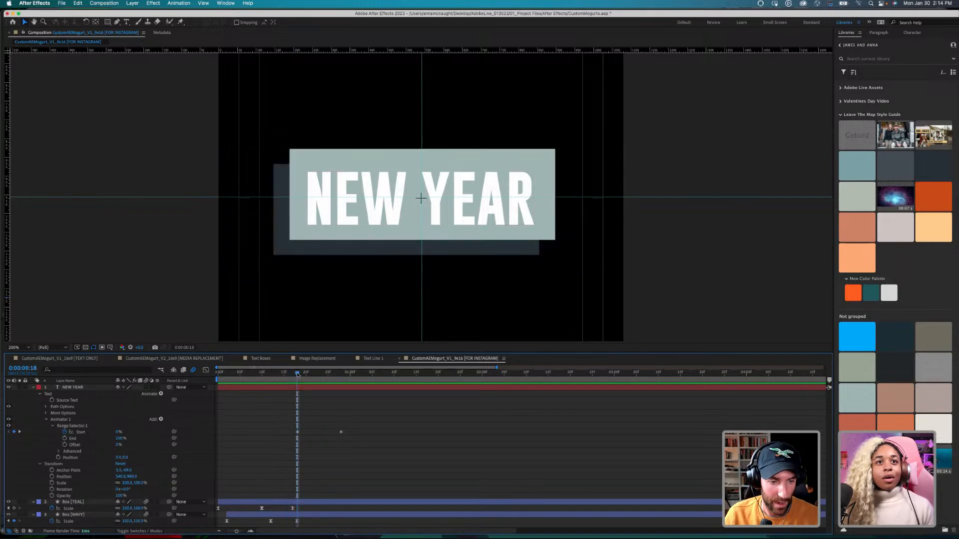
pyautogui.click(9, 502)
pyautogui.click(9, 515)
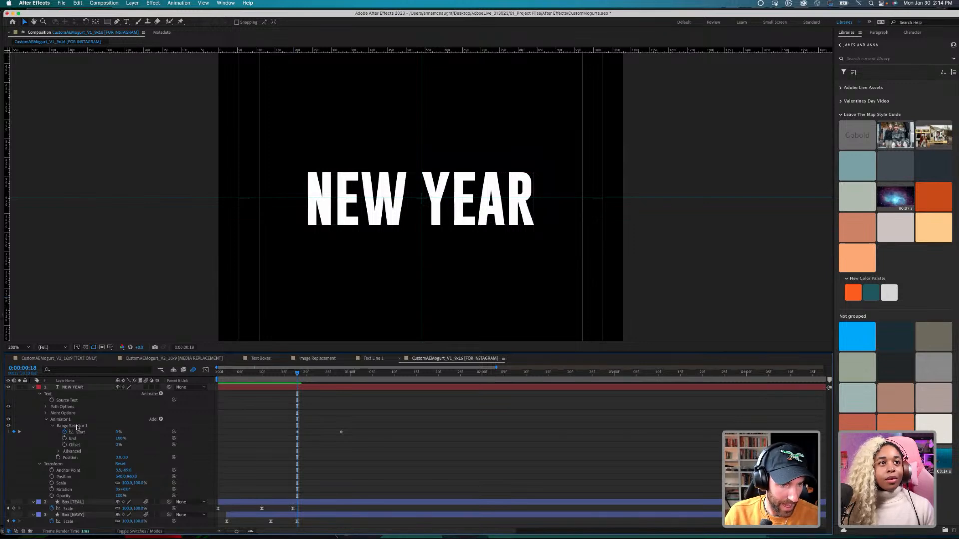
# Step: Keyframe the animator's Position on frames 18 and 28, raising the NEW YEAR text by about 143 px at frame 18
pyautogui.click(71, 457)
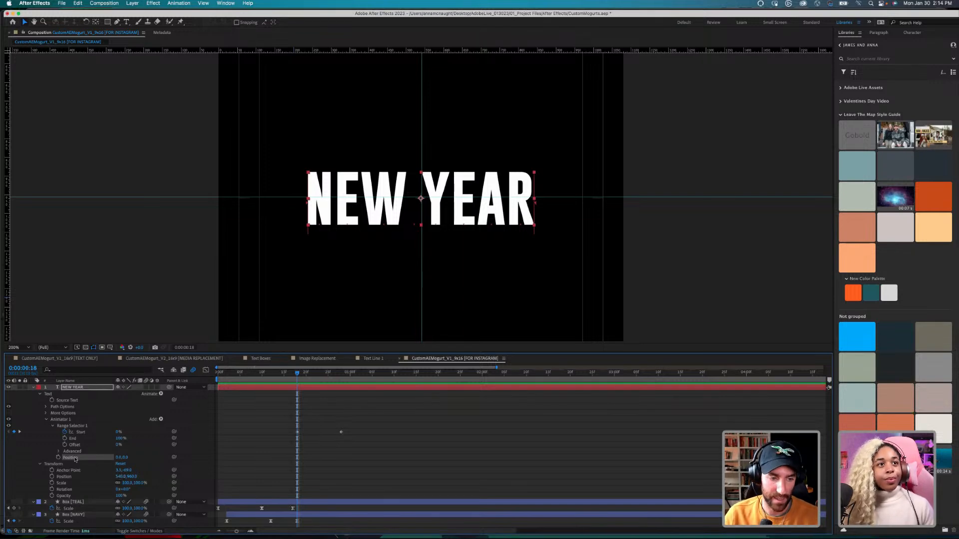
pyautogui.click(58, 458)
pyautogui.press('k')
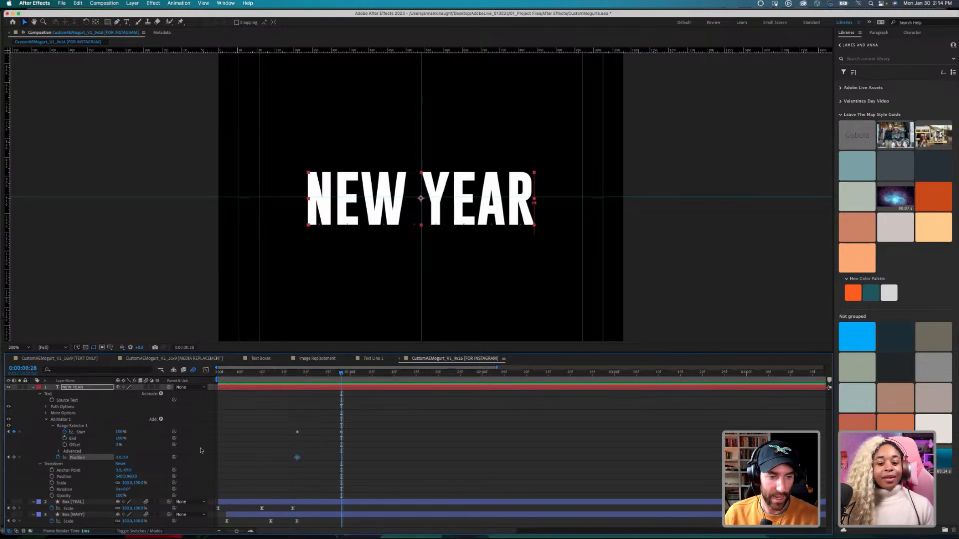
pyautogui.click(14, 458)
pyautogui.click(8, 458)
pyautogui.moveTo(377, 197); pyautogui.dragTo(382, 143)
# Step: Preview the NEW YEAR text's drop-in animation from frame 18 and return to that frame
pyautogui.press('space')
pyautogui.moveTo(394, 374); pyautogui.dragTo(298, 376)
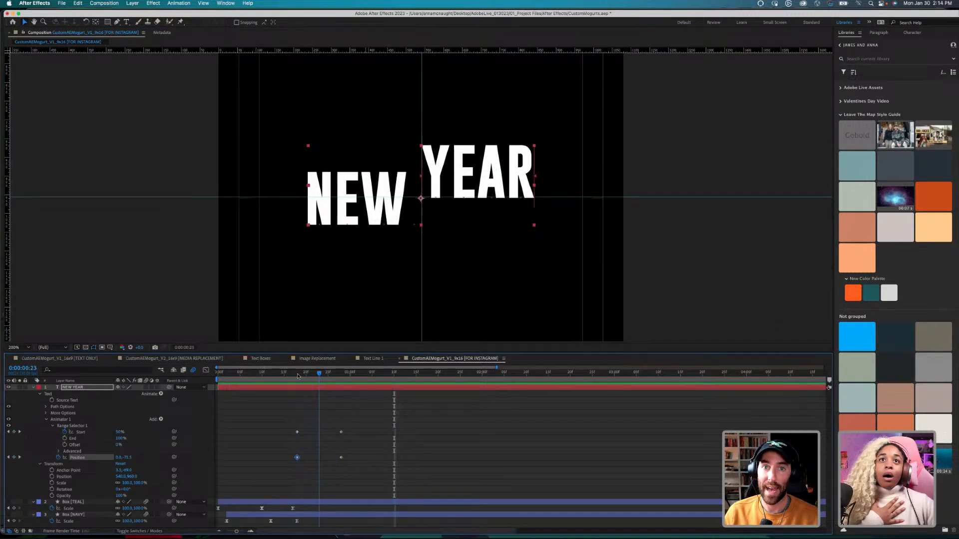
pyautogui.click(298, 377)
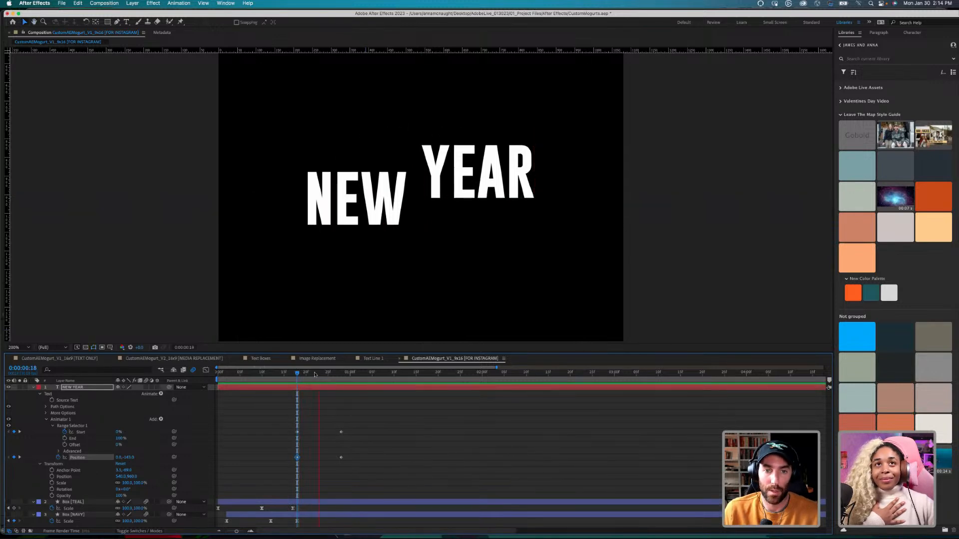
pyautogui.press('space')
pyautogui.press('space')
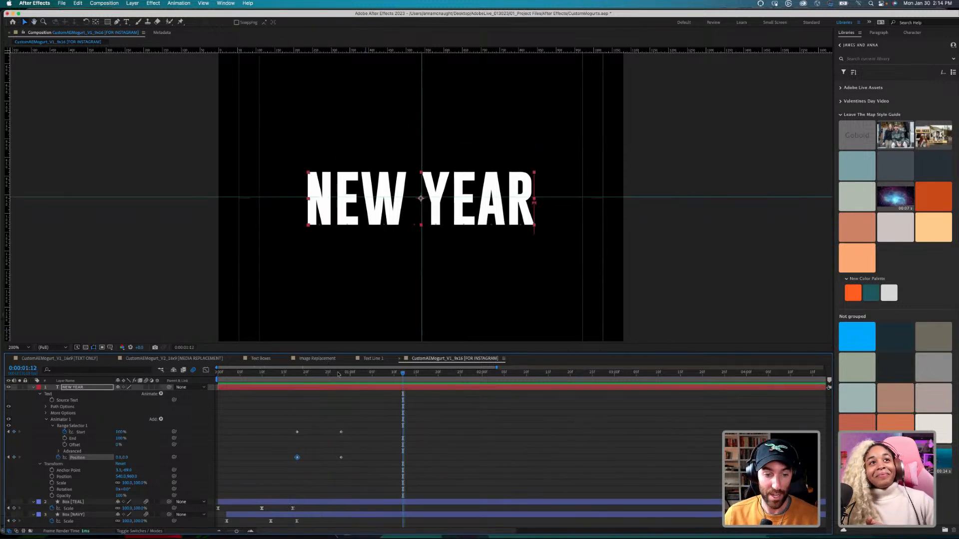
pyautogui.click(299, 375)
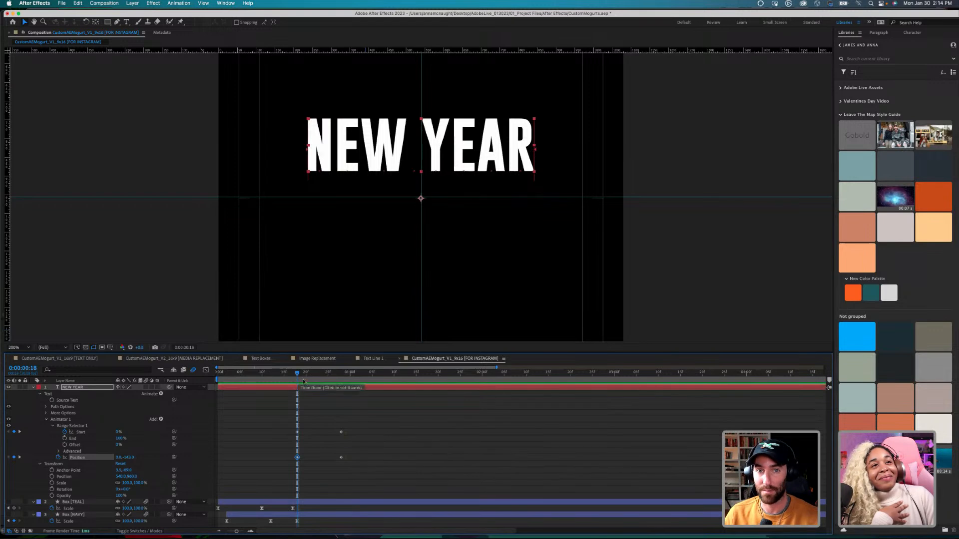
# Step: Deselect the NEW YEAR layer and save the project
pyautogui.click(387, 465)
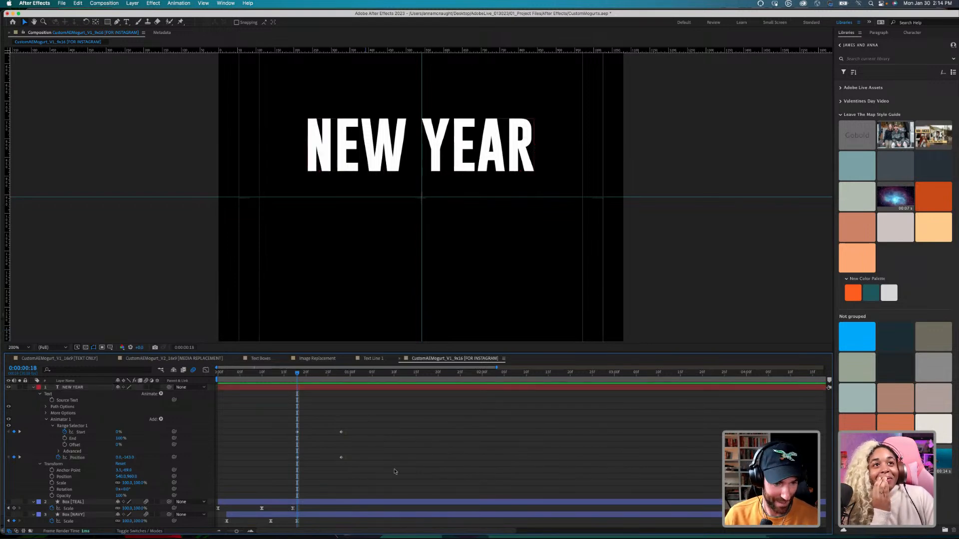
pyautogui.press('super+s')
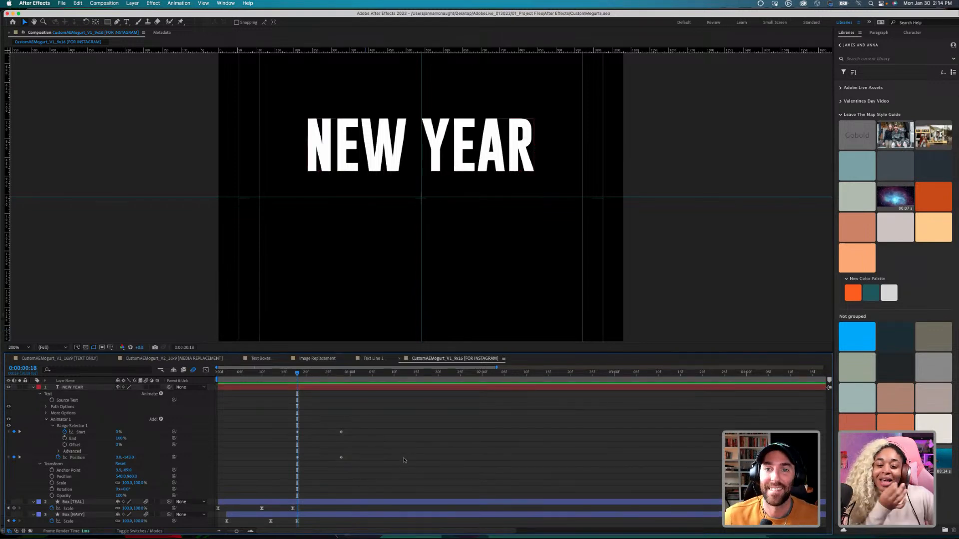
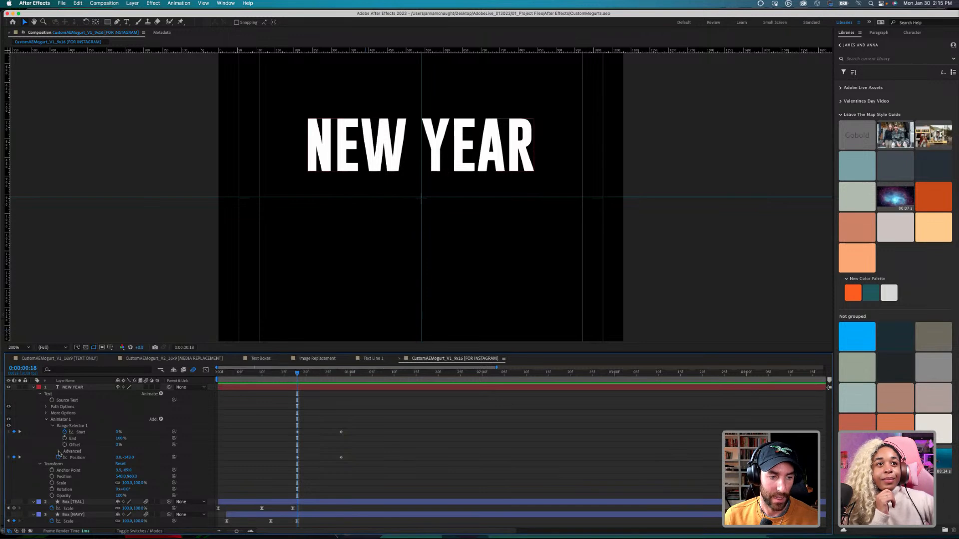
# Step: Set Range Selector 1's advanced Shape to Ramp Up, preview the text animation, and return to frame 18
pyautogui.click(59, 452)
pyautogui.scroll(-2, 64, 429)
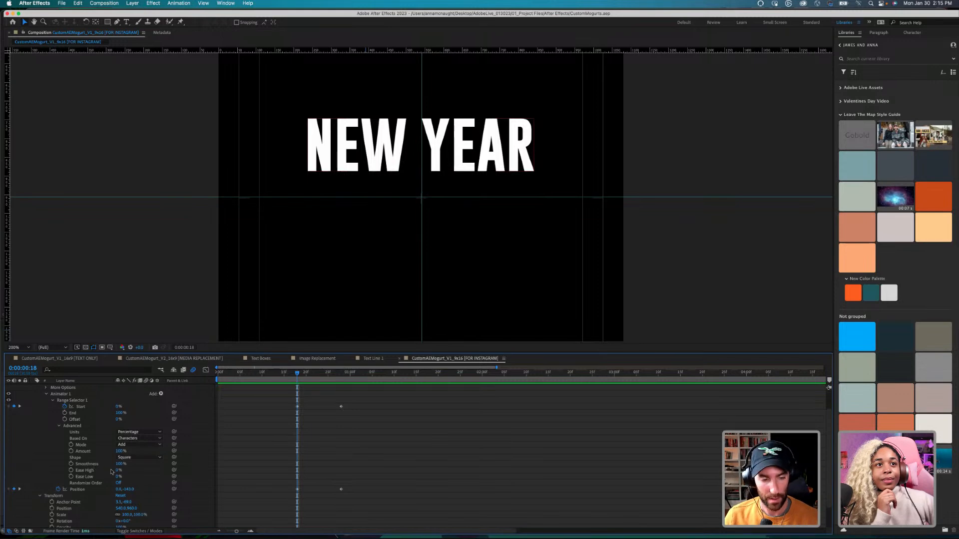
pyautogui.scroll(-1, 123, 451)
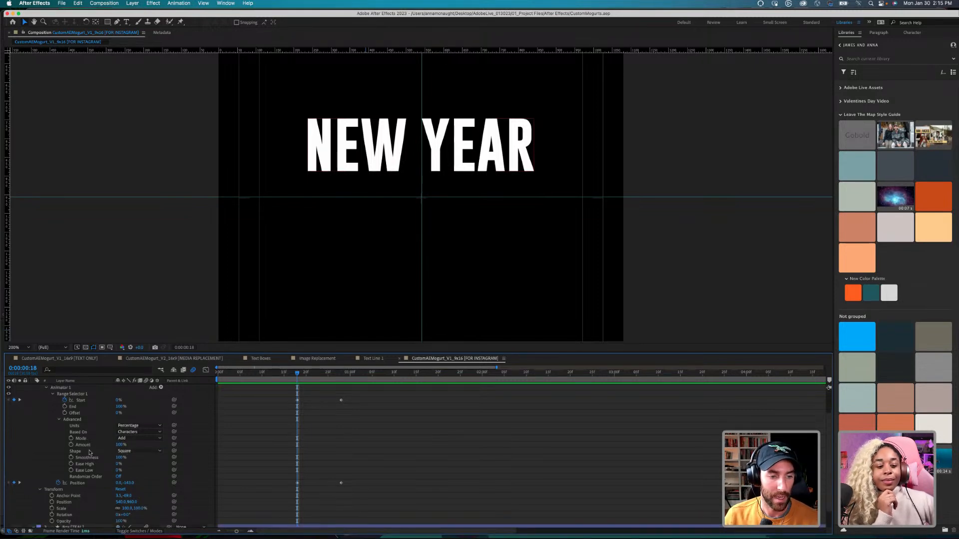
pyautogui.click(140, 451)
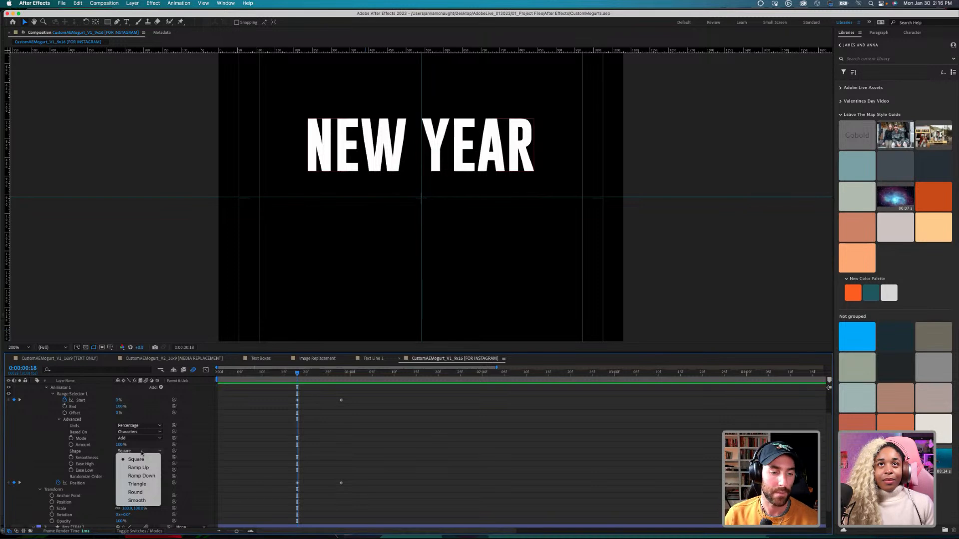
pyautogui.click(137, 468)
pyautogui.click(284, 373)
pyautogui.press('space')
pyautogui.moveTo(306, 376)
pyautogui.mouseDown()
pyautogui.moveTo(274, 375)
pyautogui.moveTo(355, 367)
pyautogui.moveTo(297, 373)
pyautogui.mouseUp()
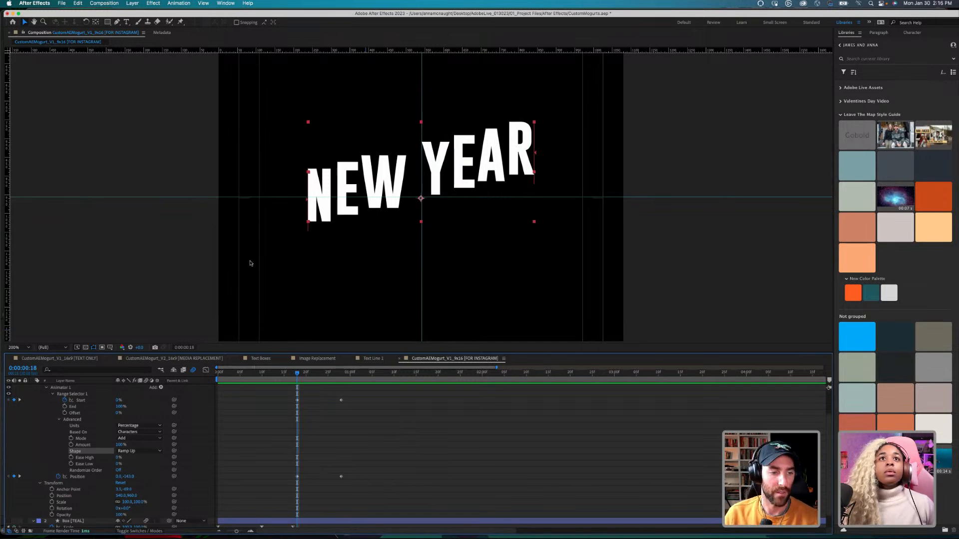
# Step: Make the Box [TEAL] and Box [NAVY] layers visible again and check the motion just before frame 18
pyautogui.scroll(-1, 50, 450)
pyautogui.click(8, 506)
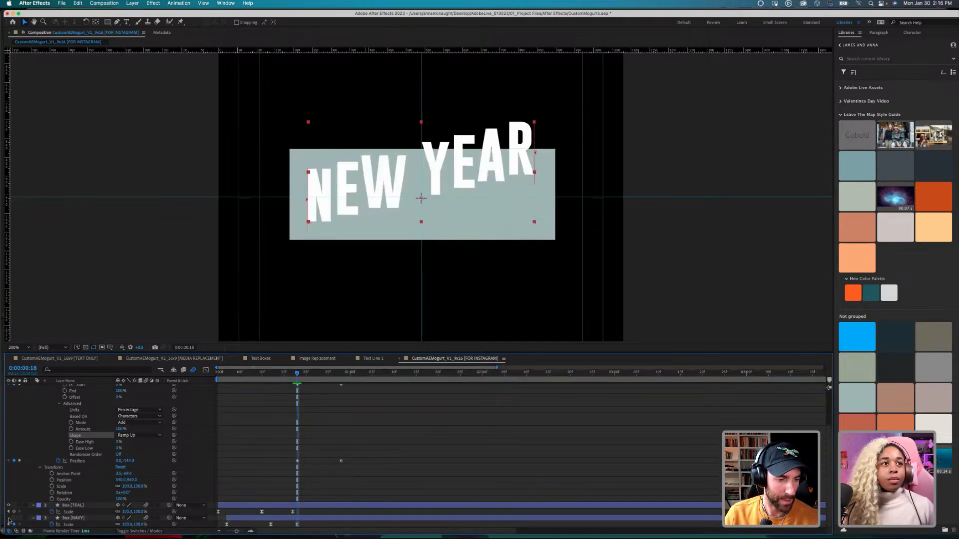
pyautogui.click(8, 518)
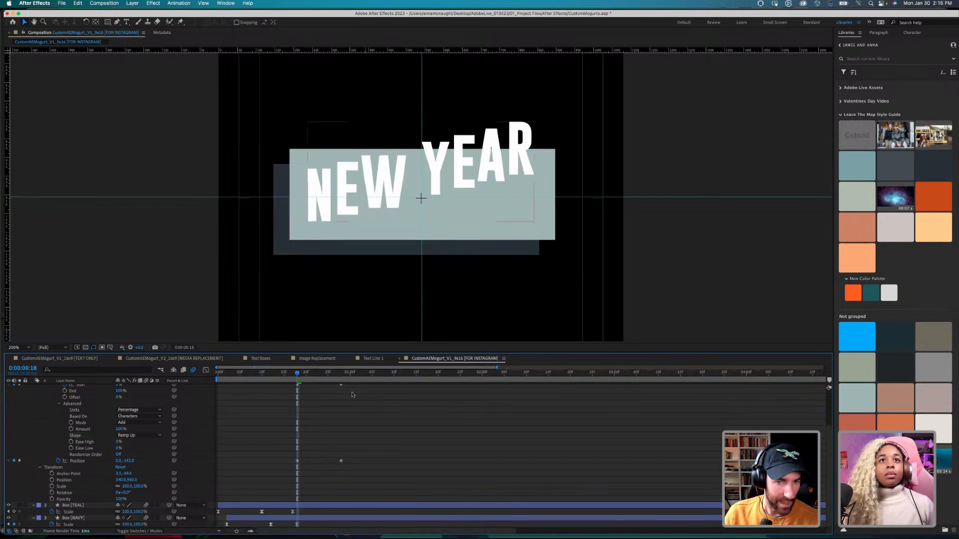
pyautogui.click(284, 377)
pyautogui.moveTo(285, 377)
pyautogui.mouseDown()
pyautogui.moveTo(294, 374)
pyautogui.moveTo(277, 373)
pyautogui.moveTo(309, 371)
pyautogui.moveTo(297, 375)
pyautogui.mouseUp()
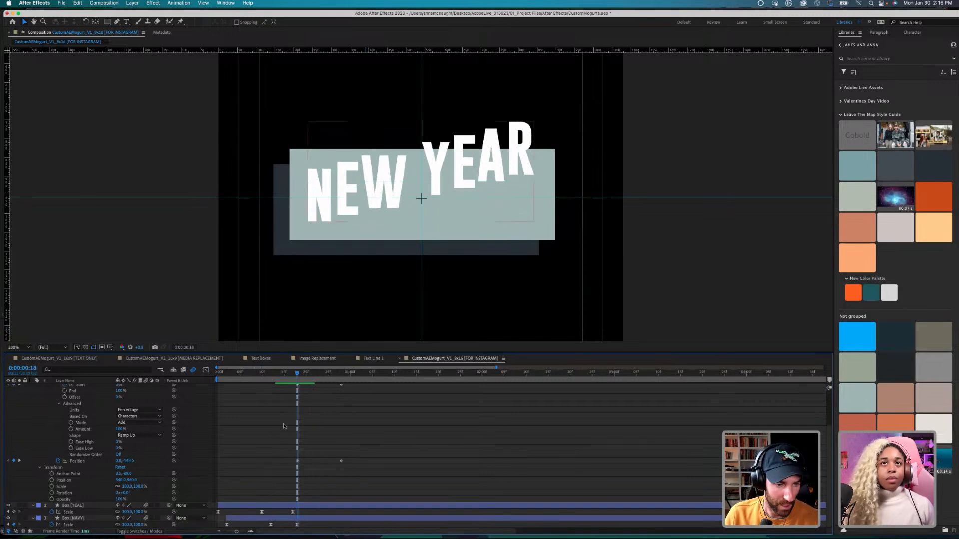
# Step: Set Range Selector 1's Ease High and Ease Low to 50% each
pyautogui.click(118, 442)
pyautogui.write('50')
pyautogui.press('Return')
pyautogui.click(119, 448)
pyautogui.write('50')
pyautogui.press('Return')
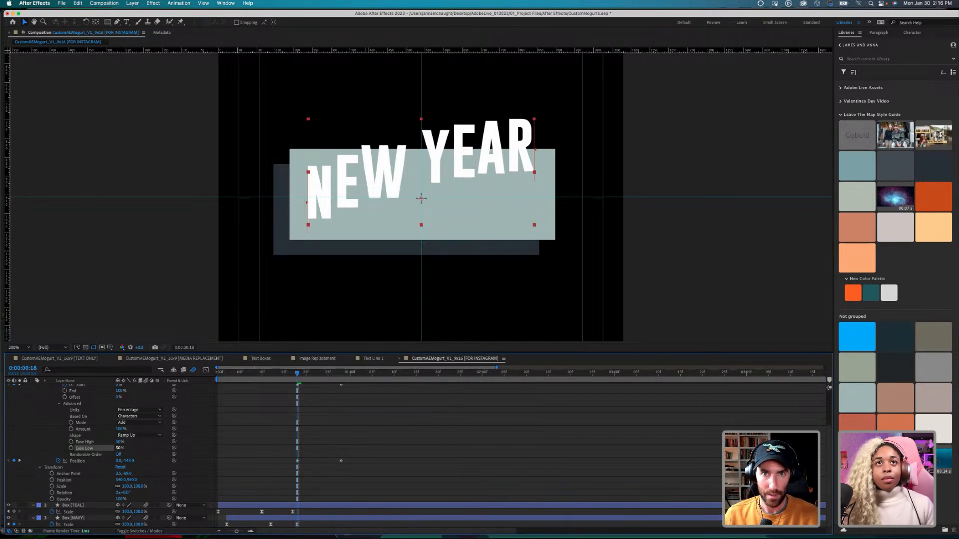
# Step: Try basing the range selector on Words, preview it, restore Characters, and return to frame 18
pyautogui.scroll(1, 80, 431)
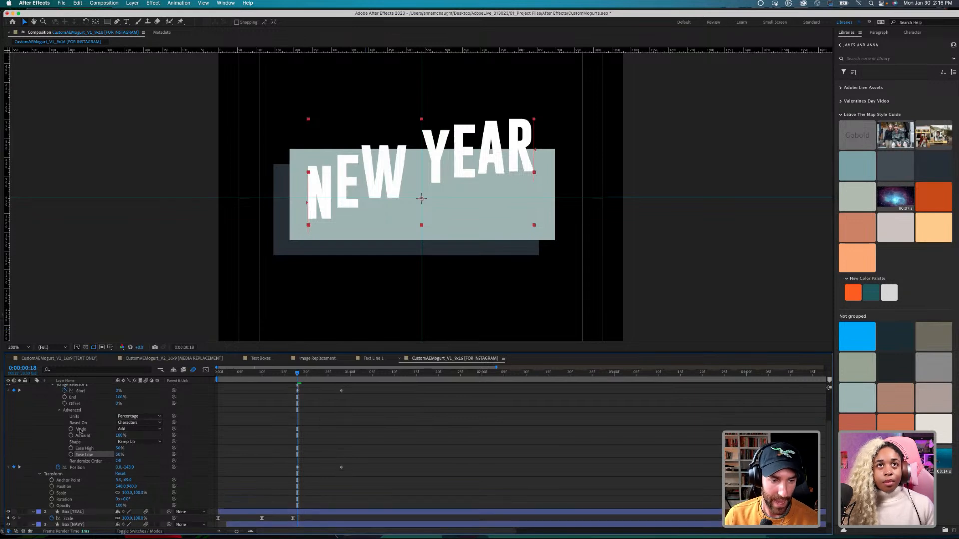
pyautogui.click(131, 423)
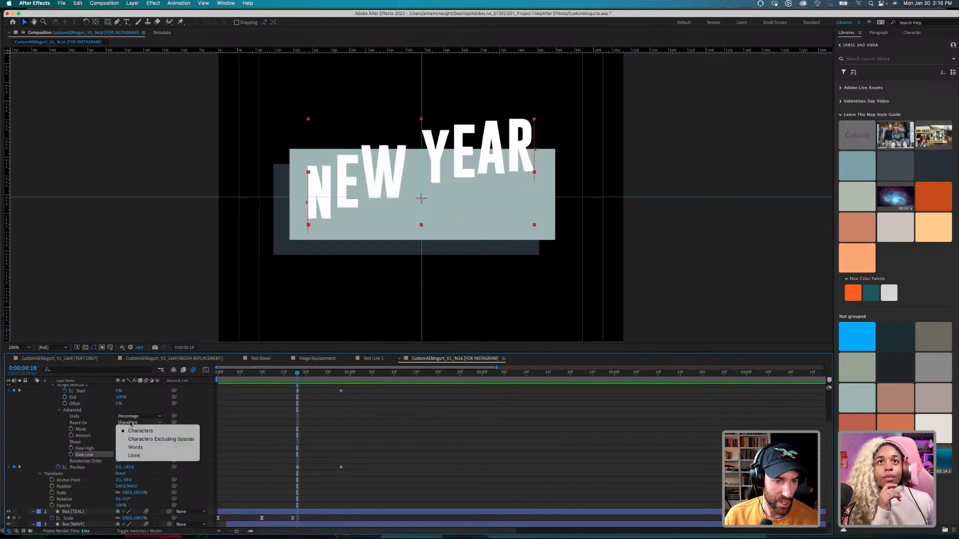
pyautogui.click(134, 448)
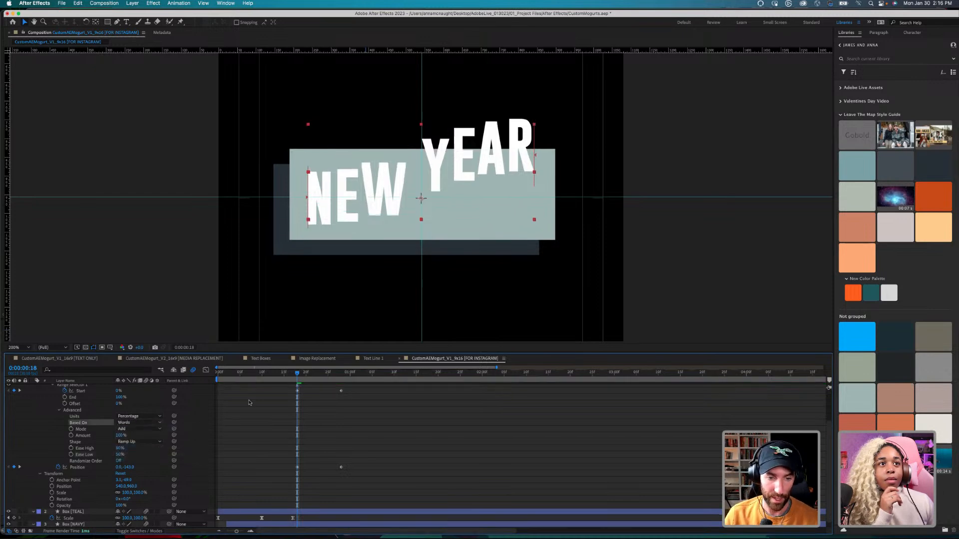
pyautogui.press('space')
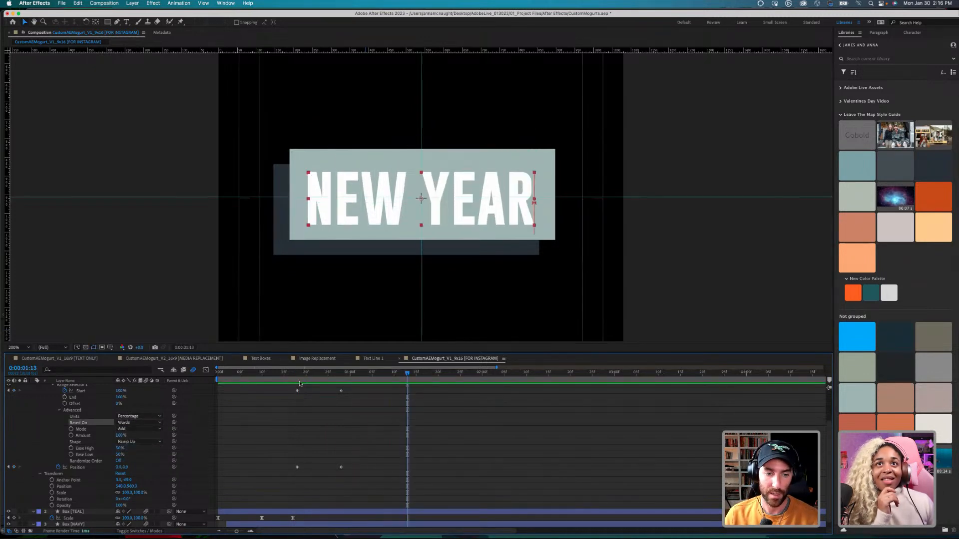
pyautogui.click(128, 425)
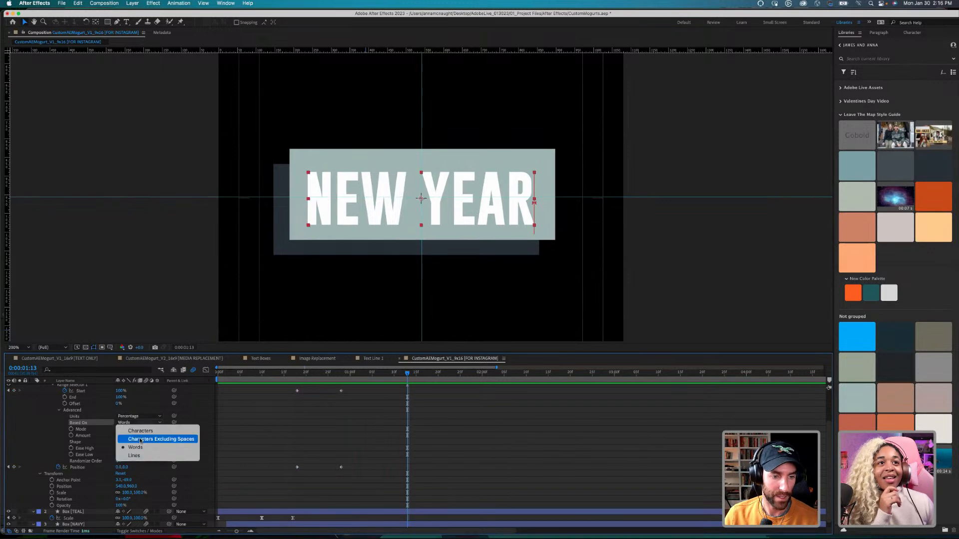
pyautogui.click(131, 428)
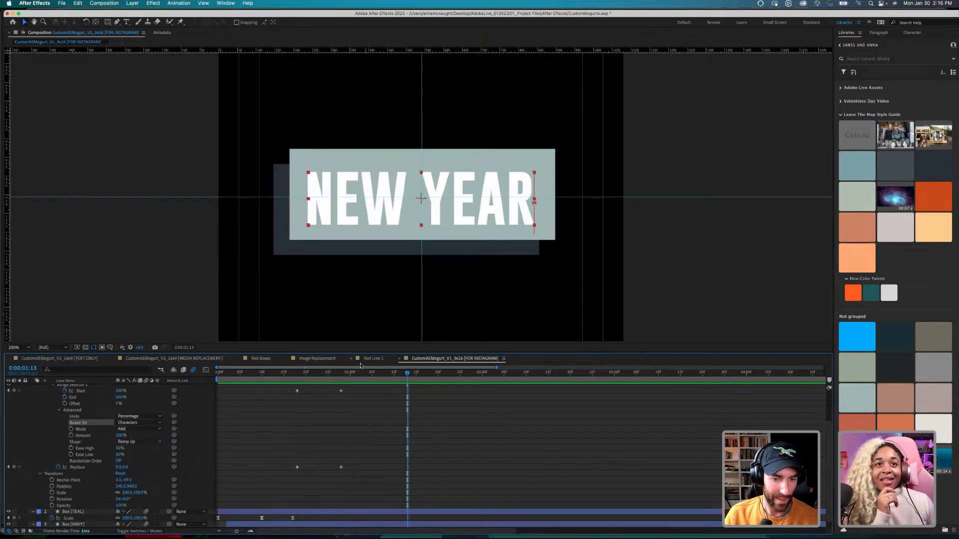
pyautogui.press('j')
pyautogui.press('j')
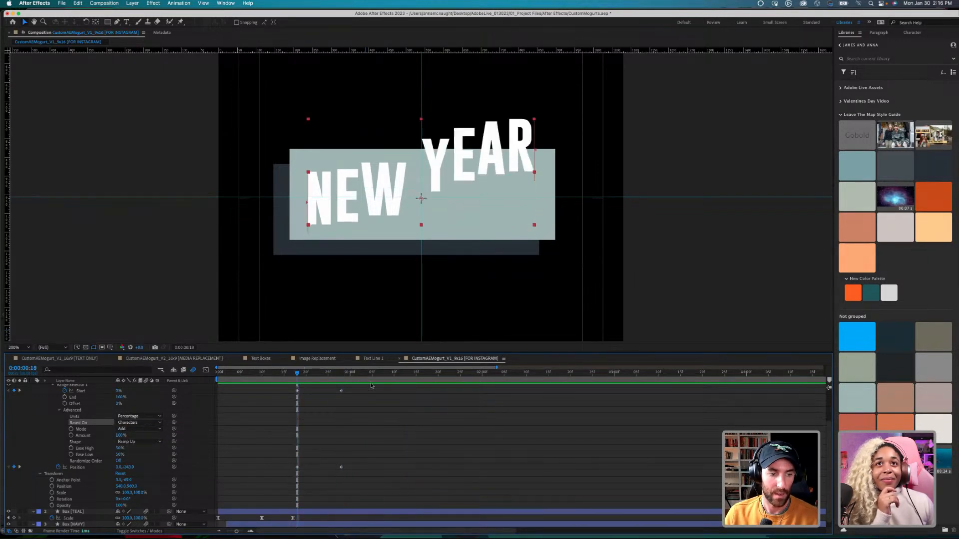
# Step: Keyframe Range Selector 1's Offset at -100% on frame 18
pyautogui.scroll(1, 148, 410)
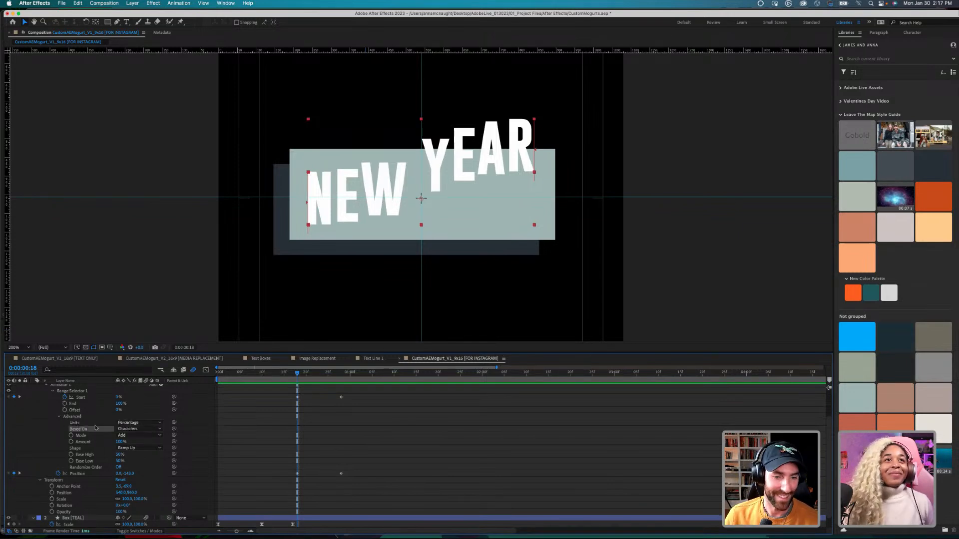
pyautogui.click(65, 410)
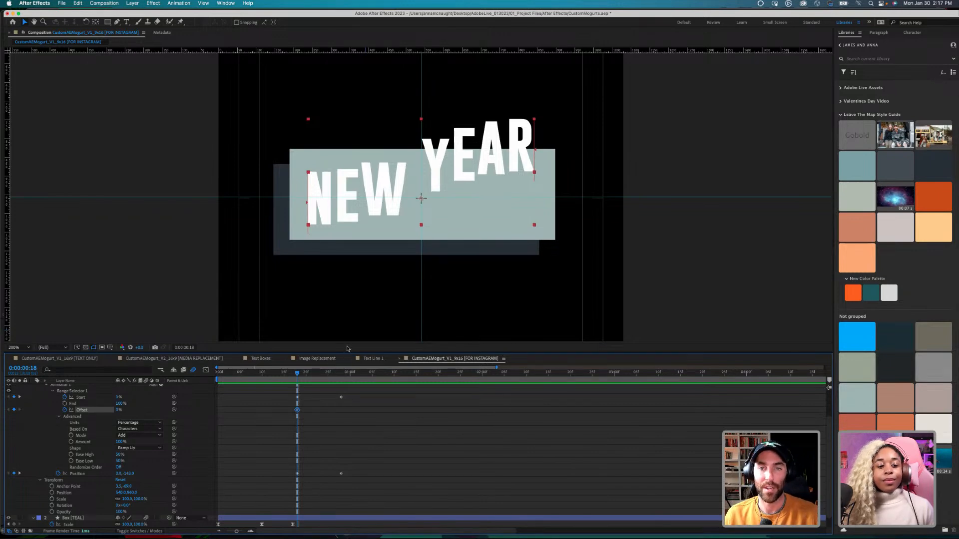
pyautogui.click(118, 410)
pyautogui.write('-50')
pyautogui.press('Return')
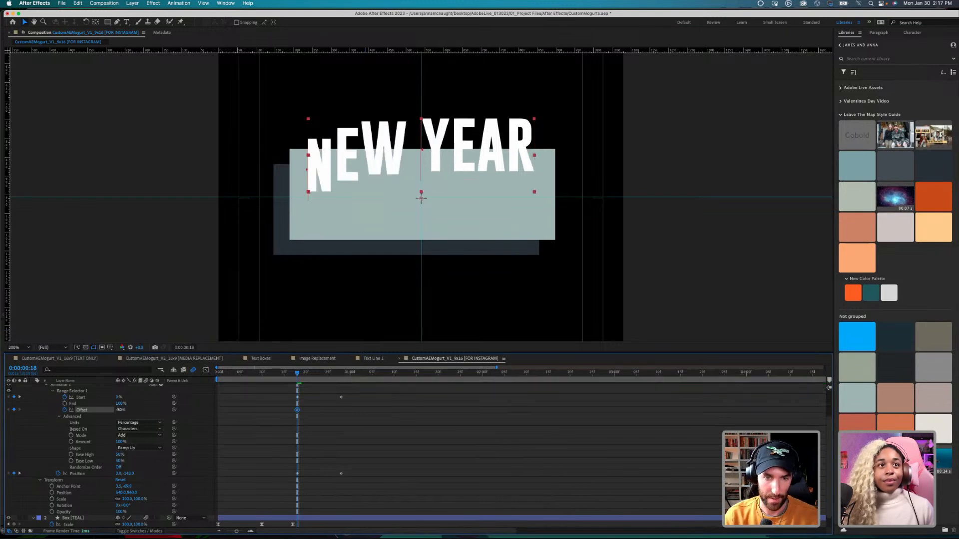
pyautogui.moveTo(118, 410); pyautogui.dragTo(96, 406)
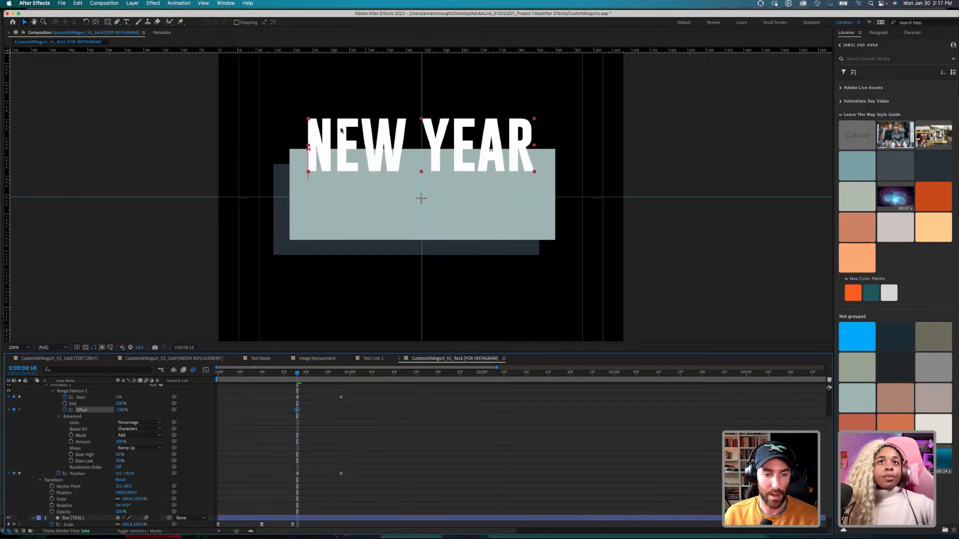
# Step: Set Range Selector 1's Offset to 100% at the frame 28 keyframe position
pyautogui.press('k')
pyautogui.click(122, 410)
pyautogui.write('100')
pyautogui.press('Return')
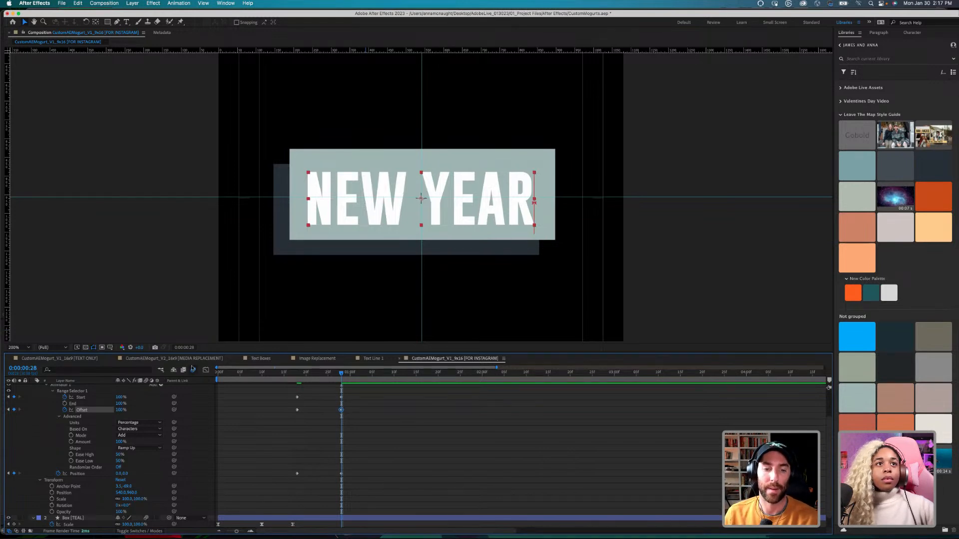
# Step: Preview the letter-by-letter drop-in from before frame 18 and return to the frame 18 keyframes
pyautogui.moveTo(342, 373); pyautogui.dragTo(282, 375)
pyautogui.press('space')
pyautogui.press('space')
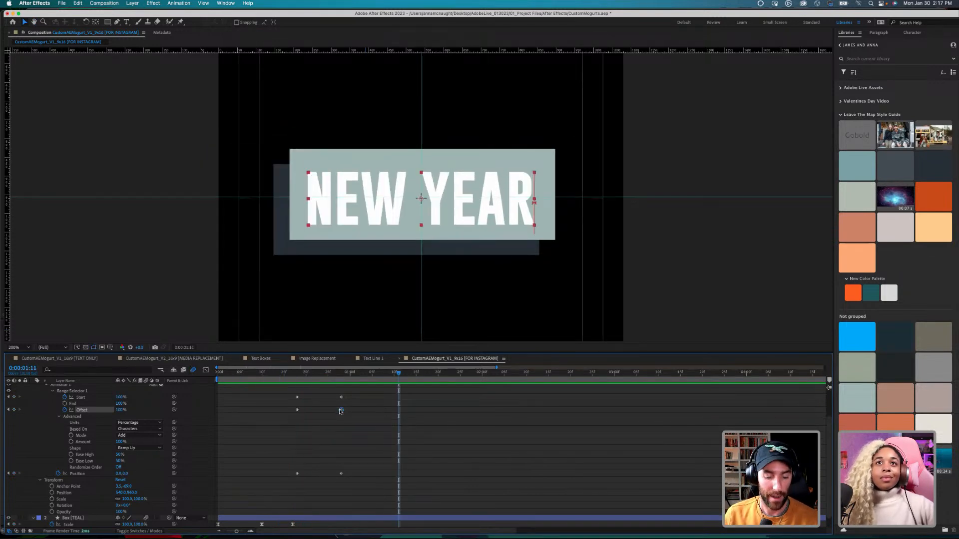
pyautogui.press('j')
pyautogui.press('j')
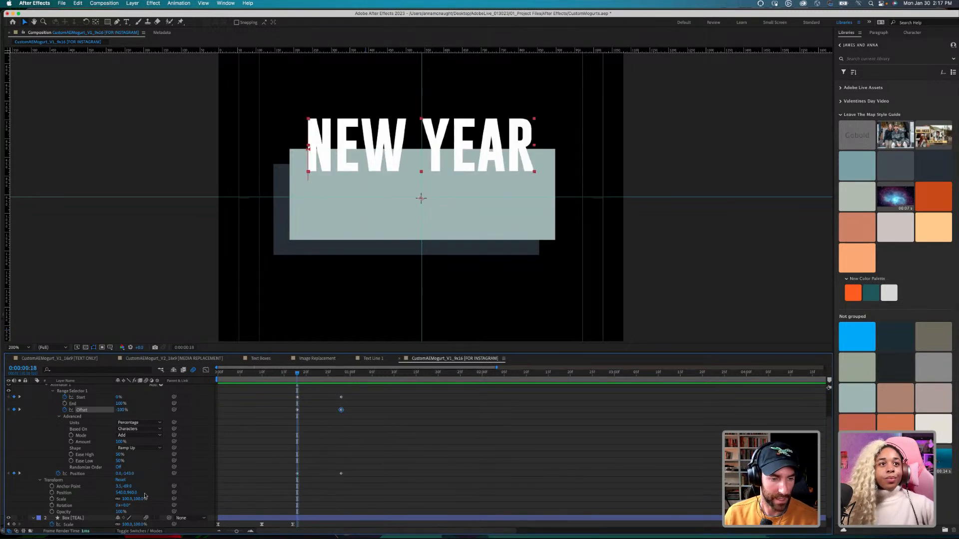
# Step: Raise the animator's Position at frame 18 until NEW YEAR sits fully above the teal box, and save the project
pyautogui.click(79, 474)
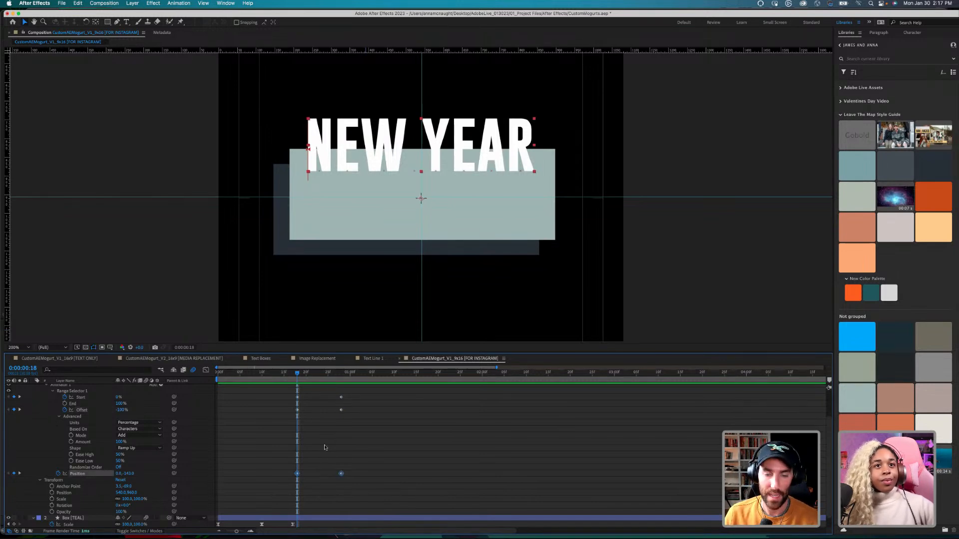
pyautogui.moveTo(129, 474)
pyautogui.mouseDown()
pyautogui.moveTo(89, 474)
pyautogui.moveTo(121, 481)
pyautogui.mouseUp()
pyautogui.press('super+s')
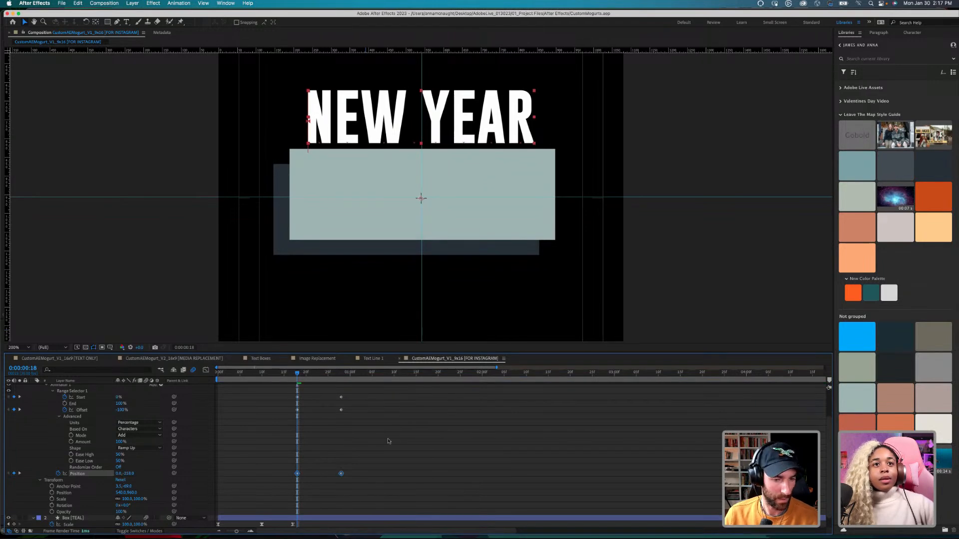
# Step: Move the frame 28 Start, Offset and Position keyframes 10 frames later and preview the slower text animation
pyautogui.press('space')
pyautogui.click(407, 463)
pyautogui.moveTo(307, 374); pyautogui.dragTo(390, 469)
pyautogui.press('shift+super+Right')
pyautogui.press('shift+super+Right')
pyautogui.click(426, 460)
pyautogui.moveTo(385, 373); pyautogui.dragTo(288, 373)
pyautogui.press('space')
pyautogui.press('space')
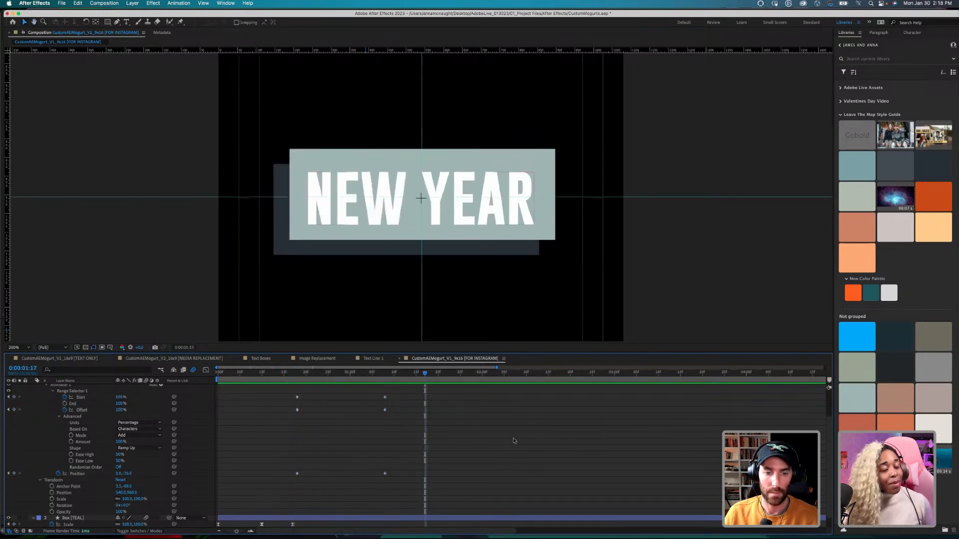
# Step: Apply Easy Ease to all Start, Offset and Position keyframes of the NEW YEAR text animator
pyautogui.moveTo(270, 478); pyautogui.dragTo(265, 465)
pyautogui.click(326, 449)
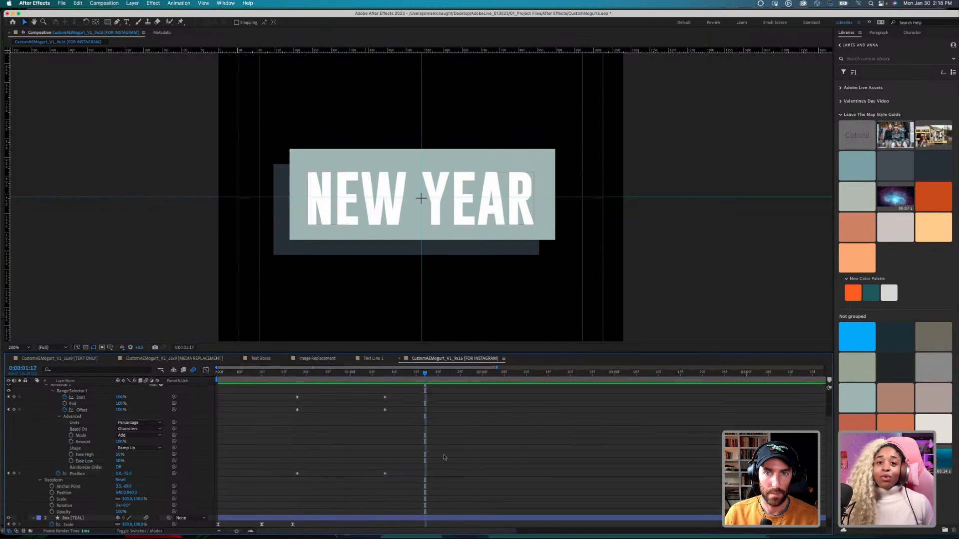
pyautogui.moveTo(486, 439); pyautogui.dragTo(280, 507)
pyautogui.press('F9')
pyautogui.moveTo(268, 386); pyautogui.dragTo(408, 412)
pyautogui.press('F9')
# Step: Preview the eased NEW YEAR animation from frame 15 and return to frame 18
pyautogui.click(297, 373)
pyautogui.click(312, 411)
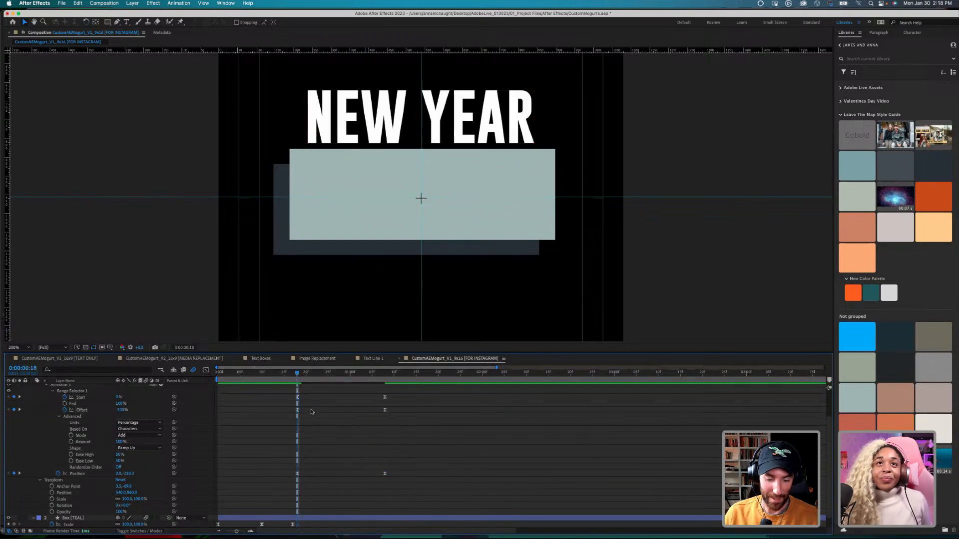
pyautogui.press('=')
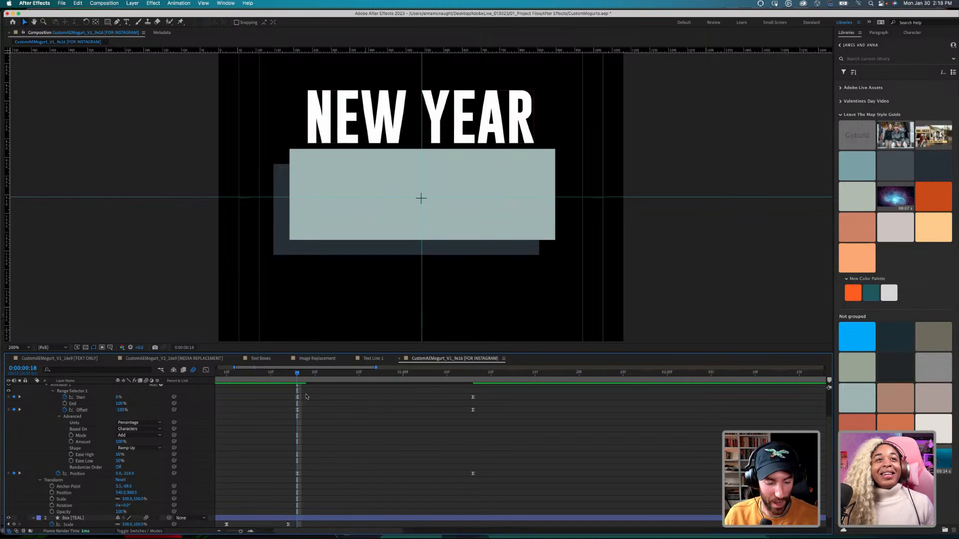
pyautogui.click(271, 374)
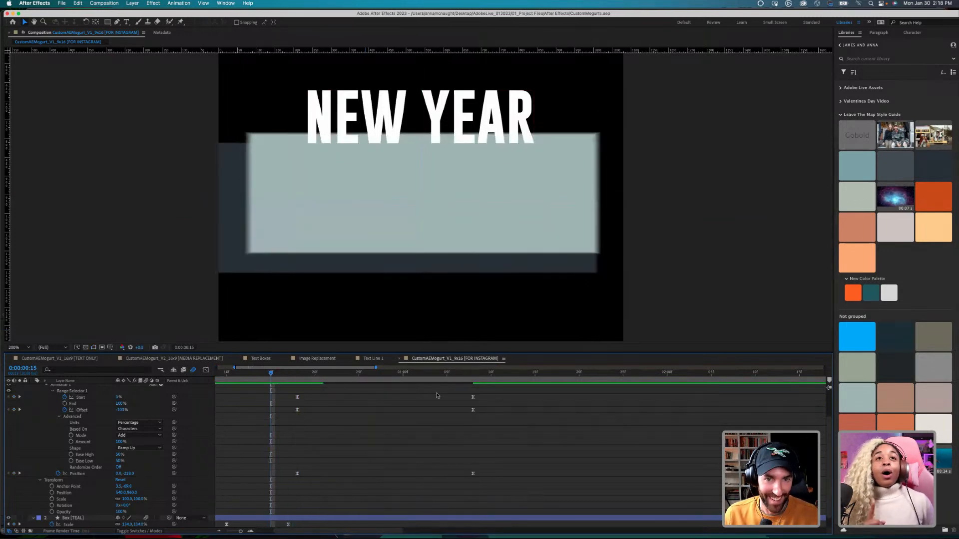
pyautogui.press('space')
pyautogui.click(306, 373)
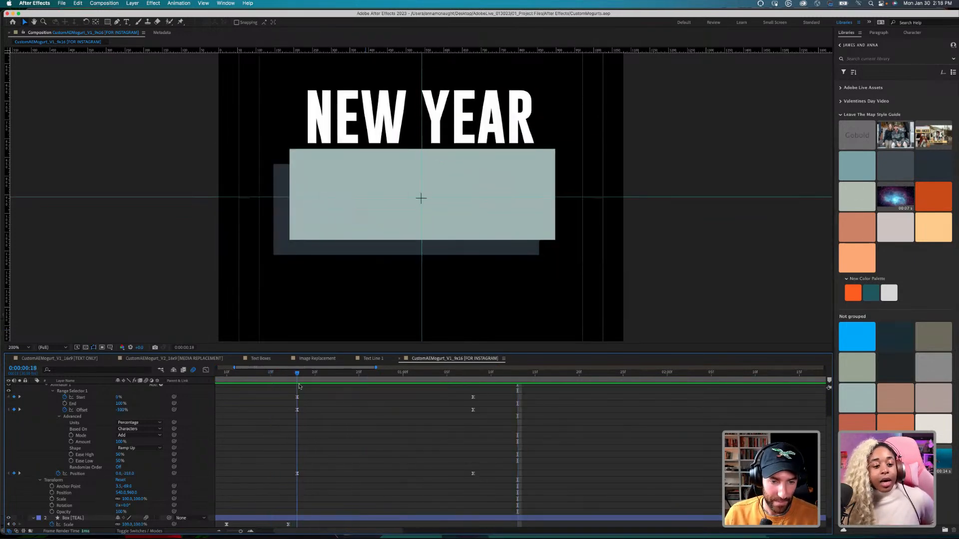
pyautogui.moveTo(306, 373)
pyautogui.mouseDown()
pyautogui.moveTo(469, 374)
pyautogui.moveTo(279, 374)
pyautogui.moveTo(305, 374)
pyautogui.moveTo(297, 374)
pyautogui.mouseUp()
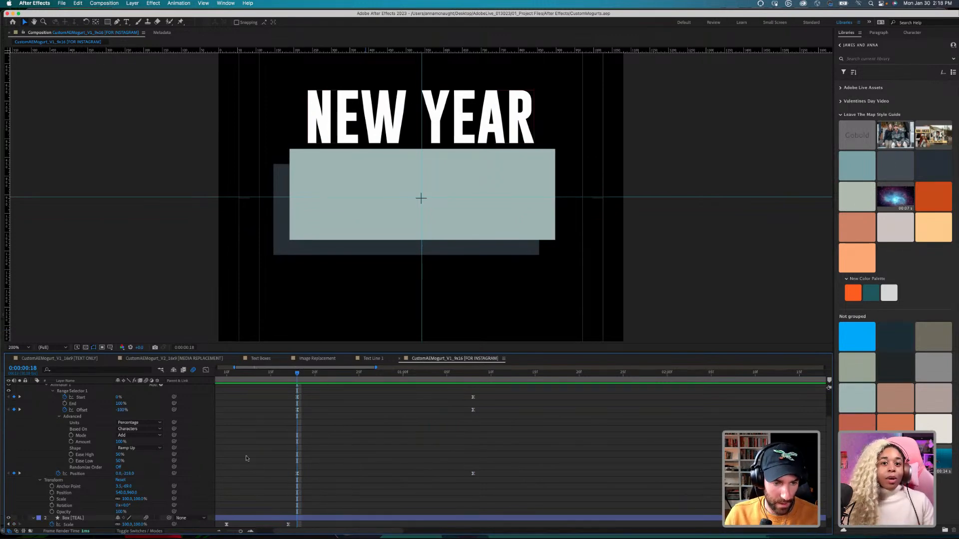
pyautogui.scroll(2, 248, 456)
pyautogui.scroll(-1, 252, 454)
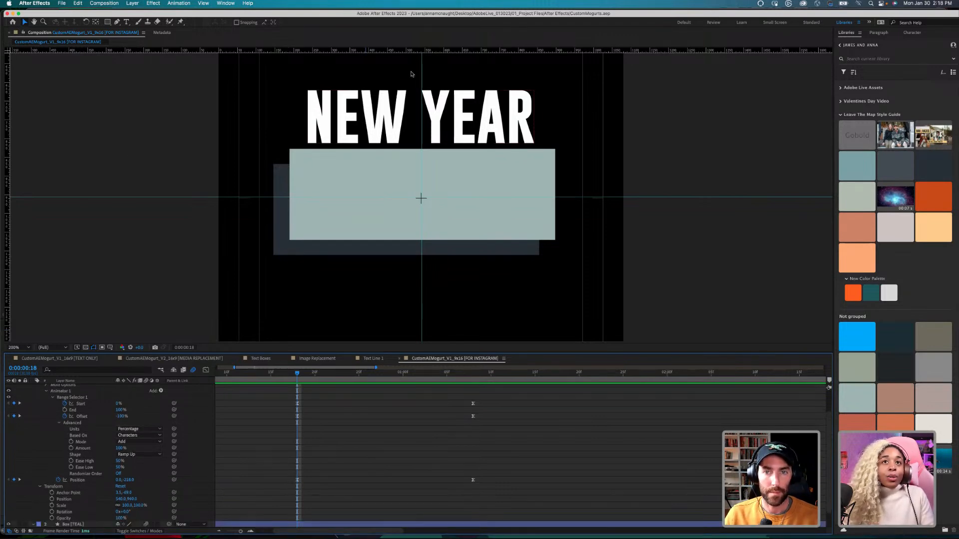
# Step: Collapse the expanded properties of the NEW YEAR layer in the timeline
pyautogui.scroll(3, 26, 402)
pyautogui.click(33, 387)
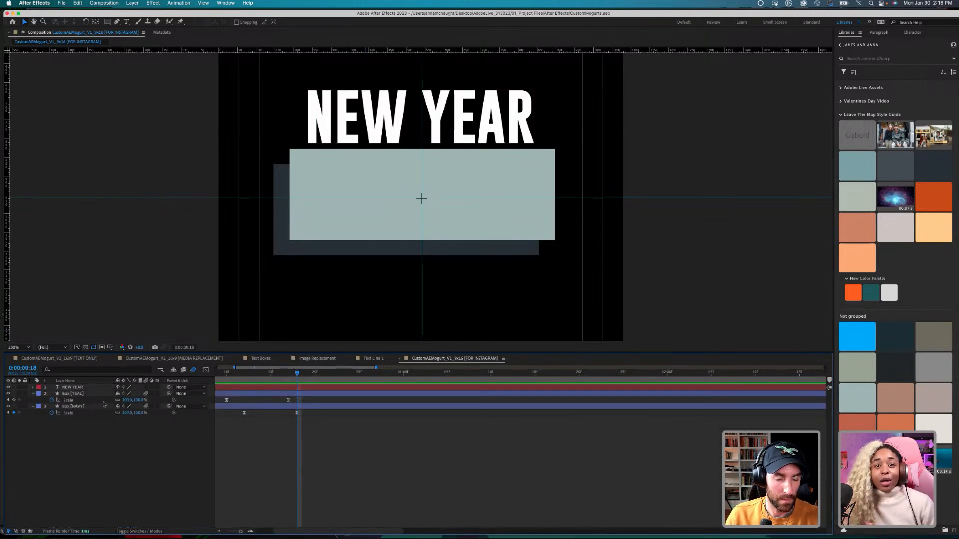
pyautogui.press('super+i')
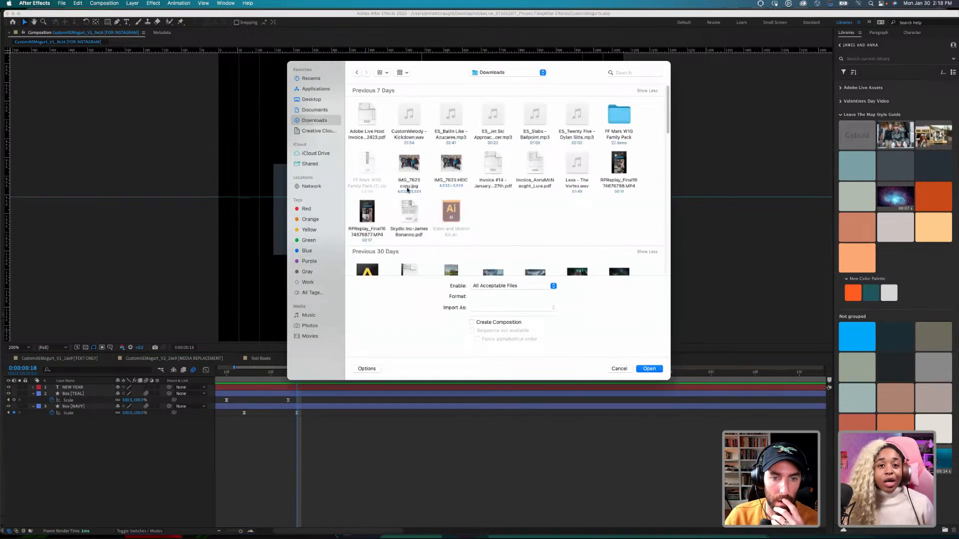
pyautogui.click(489, 287)
pyautogui.click(603, 358)
pyautogui.click(620, 369)
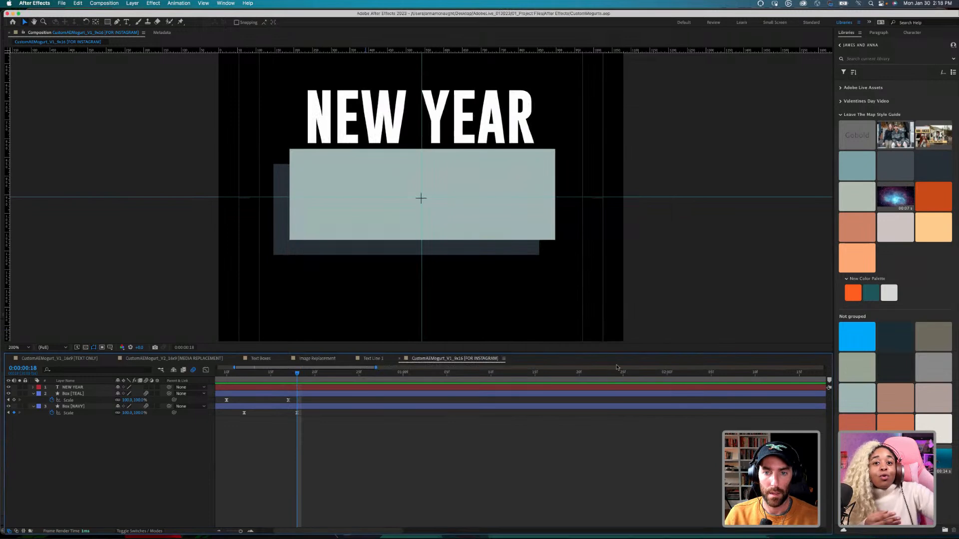
# Step: Go to frame 25 and show only the keyframed properties of the NEW YEAR layer
pyautogui.moveTo(259, 376); pyautogui.dragTo(358, 374)
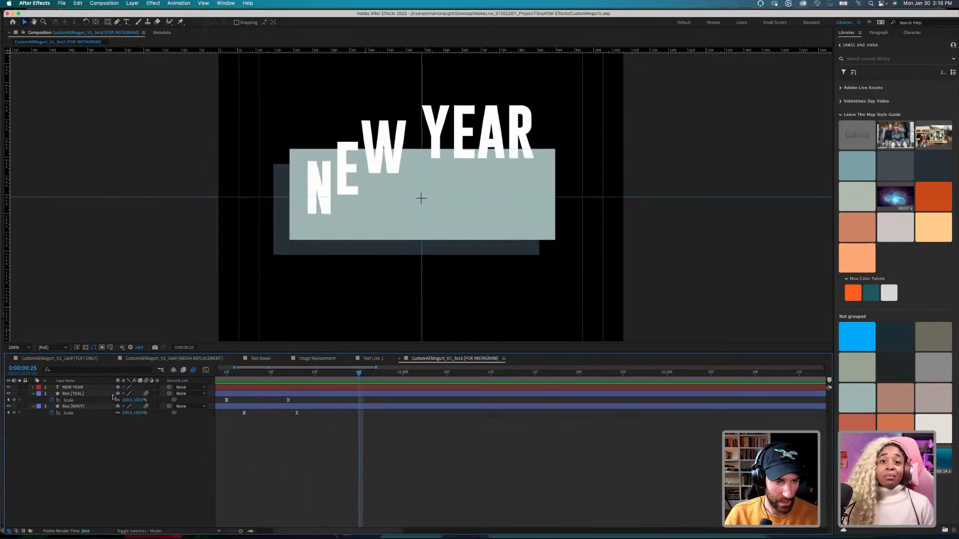
pyautogui.click(295, 387)
pyautogui.press('u')
# Step: Move all Start, Offset and Position keyframes of NEW YEAR three frames earlier and preview the new timing
pyautogui.moveTo(286, 396); pyautogui.dragTo(487, 417)
pyautogui.moveTo(282, 393); pyautogui.dragTo(478, 416)
pyautogui.click(81, 440)
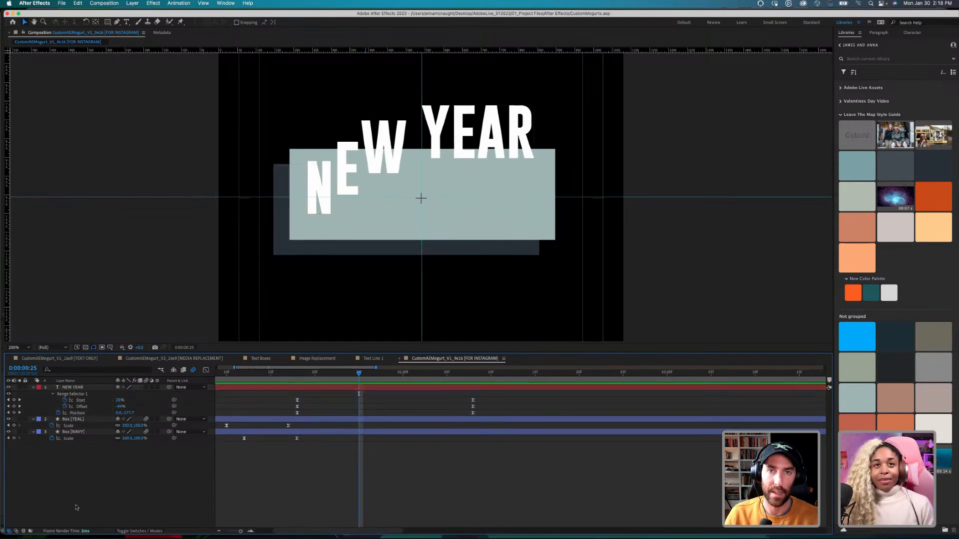
pyautogui.moveTo(290, 393); pyautogui.dragTo(478, 412)
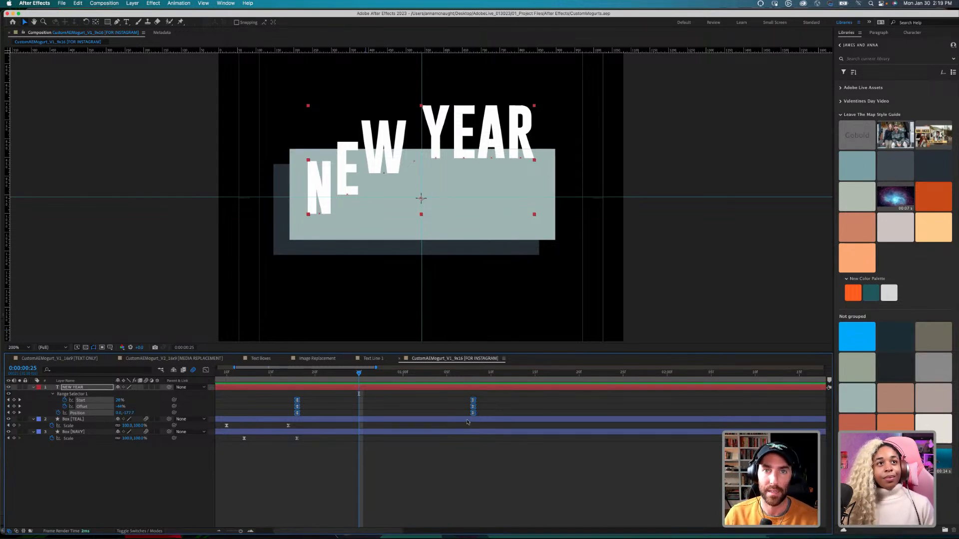
pyautogui.moveTo(473, 408); pyautogui.dragTo(452, 408)
pyautogui.click(405, 472)
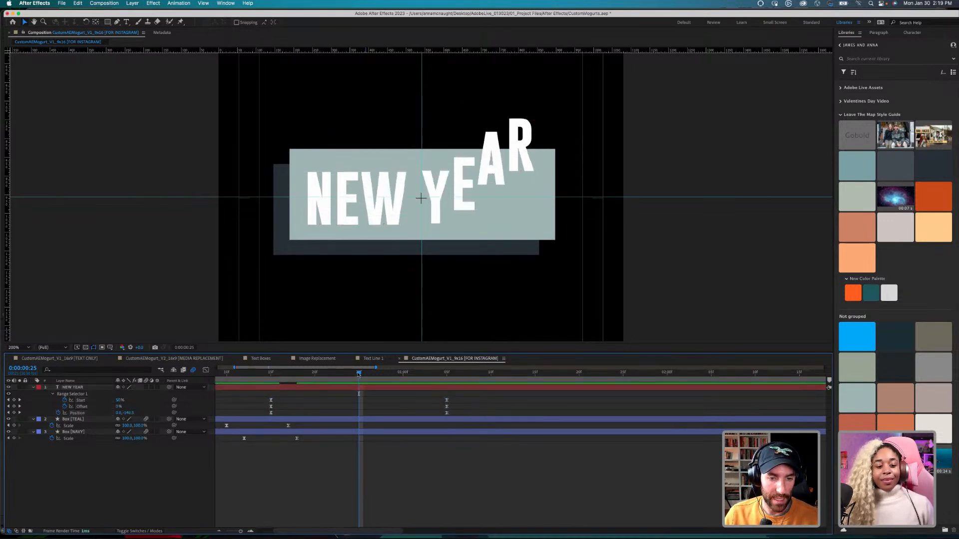
pyautogui.press('space')
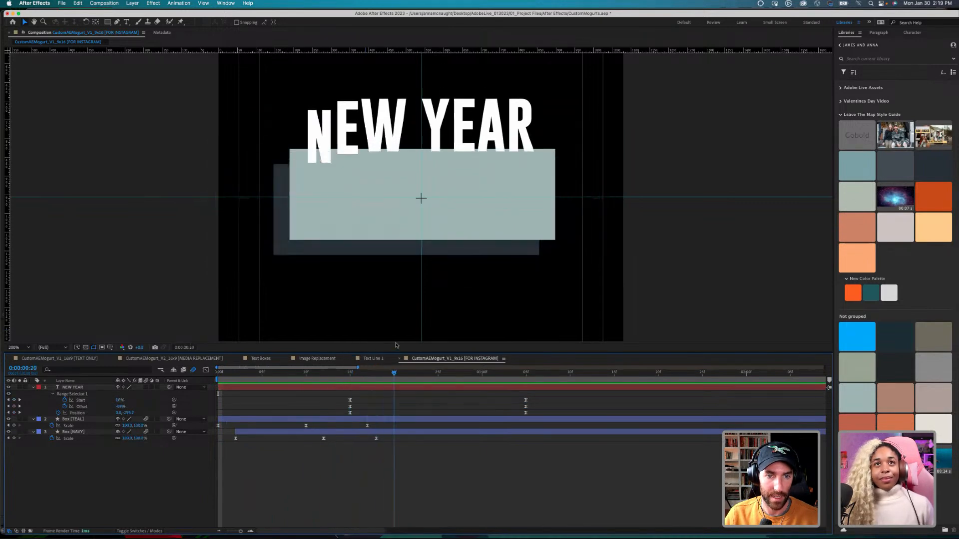
# Step: Shift all the NEW YEAR animator keyframes another three frames earlier, to start at frame 12, and play the result
pyautogui.moveTo(322, 393); pyautogui.dragTo(542, 416)
pyautogui.moveTo(342, 394); pyautogui.dragTo(499, 406)
pyautogui.press('space')
pyautogui.press('space')
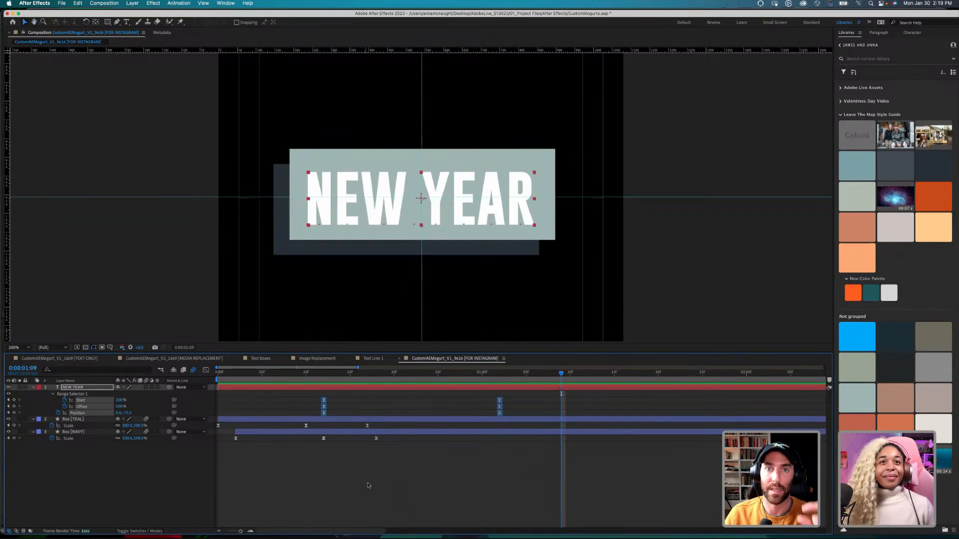
# Step: Deselect the keyframes and preview the boxes and text together from the first frame
pyautogui.click(323, 496)
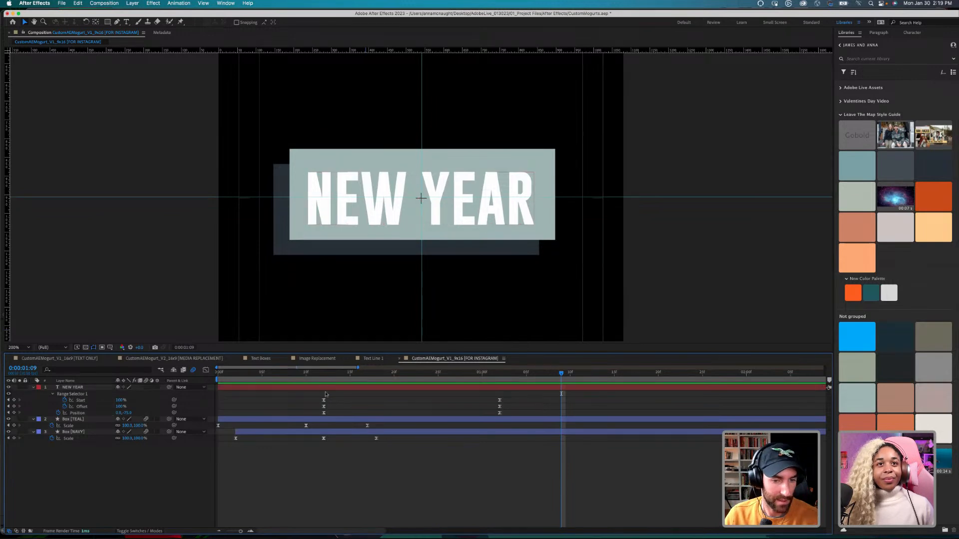
pyautogui.press('Home')
pyautogui.press('space')
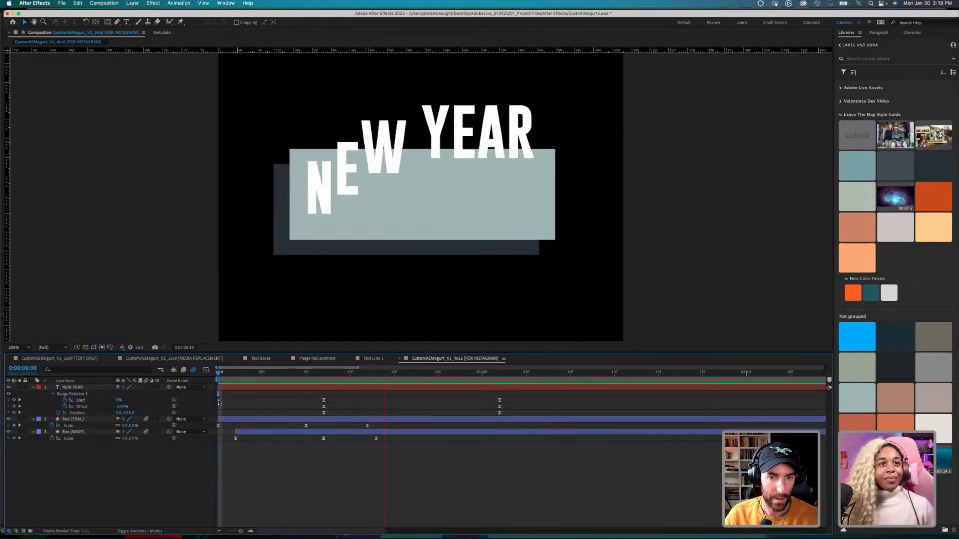
pyautogui.press('space')
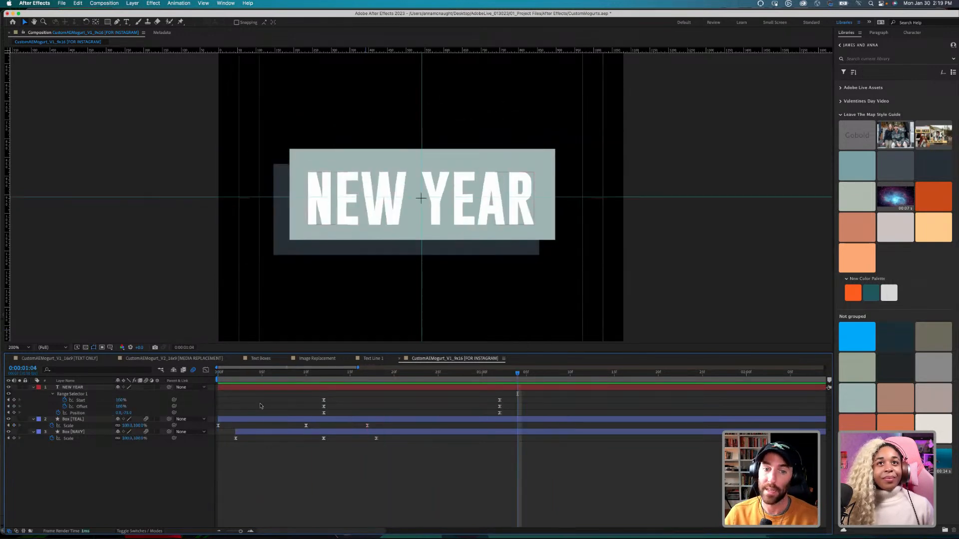
# Step: Nudge the NEW YEAR text slightly up and right within the teal box, check it at 0:00:01:00, and save the project
pyautogui.click(385, 188)
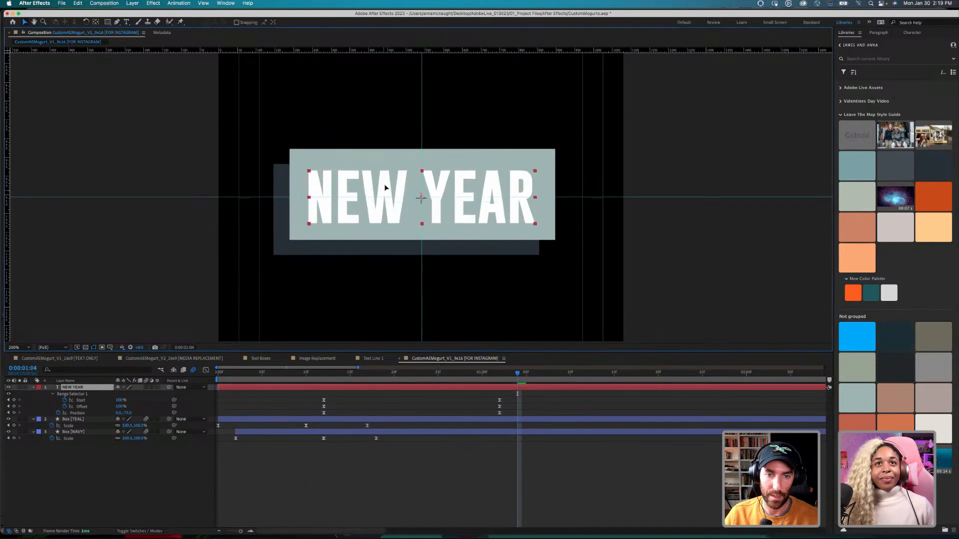
pyautogui.click(371, 467)
pyautogui.click(370, 468)
pyautogui.moveTo(328, 373); pyautogui.dragTo(482, 363)
pyautogui.press('super+s')
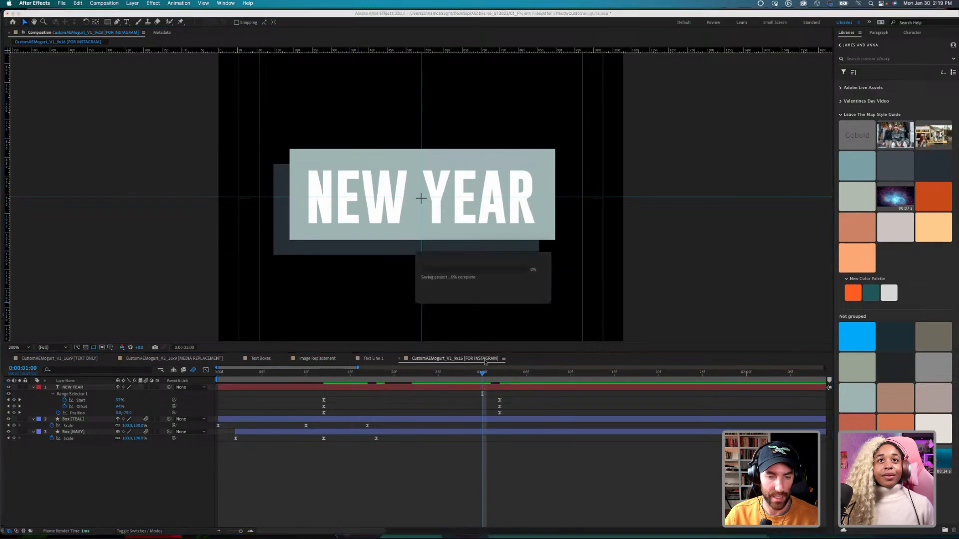
# Step: Draw a rectangular mask on the NEW YEAR layer at frame 26, matching the outline of the teal box
pyautogui.click(88, 388)
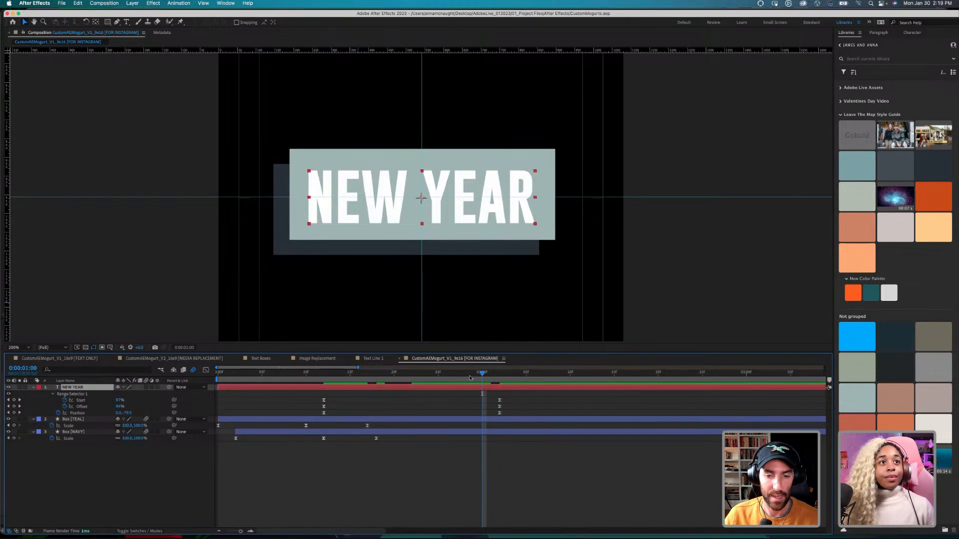
pyautogui.moveTo(483, 372); pyautogui.dragTo(332, 373)
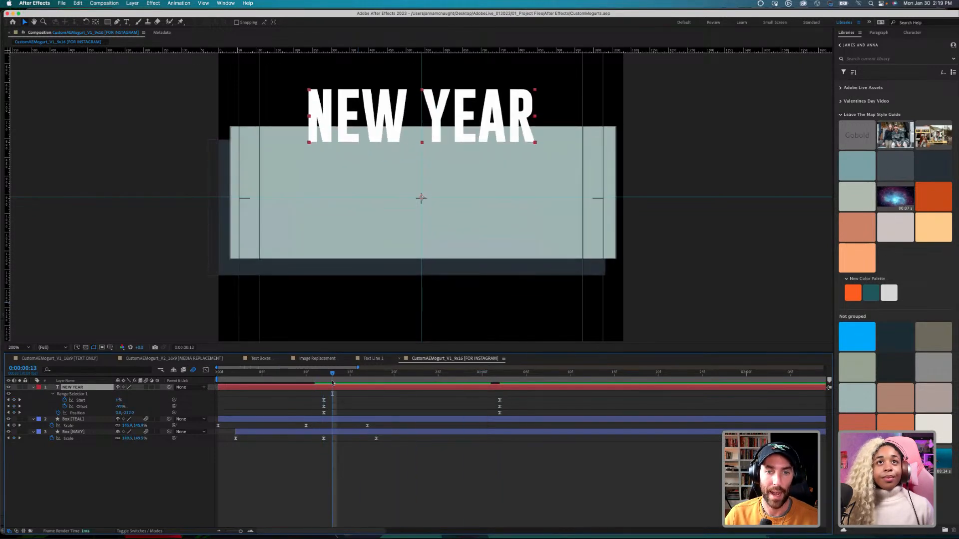
pyautogui.press(',')
pyautogui.moveTo(333, 374); pyautogui.dragTo(448, 373)
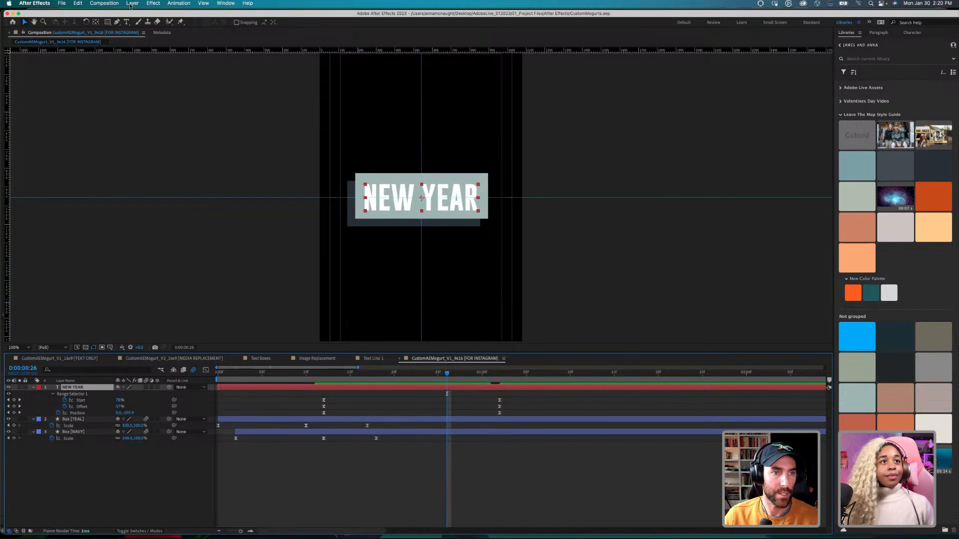
pyautogui.click(107, 22)
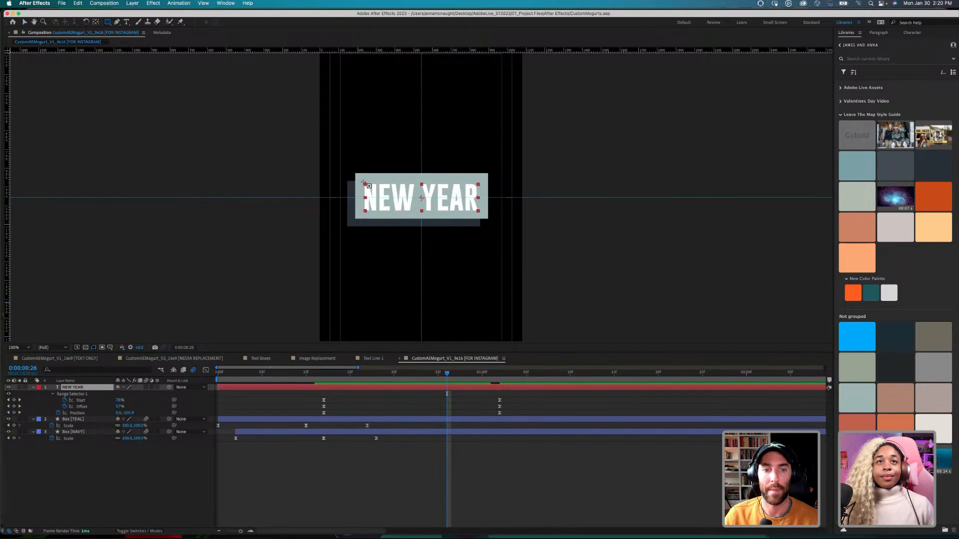
pyautogui.moveTo(355, 173); pyautogui.dragTo(489, 218)
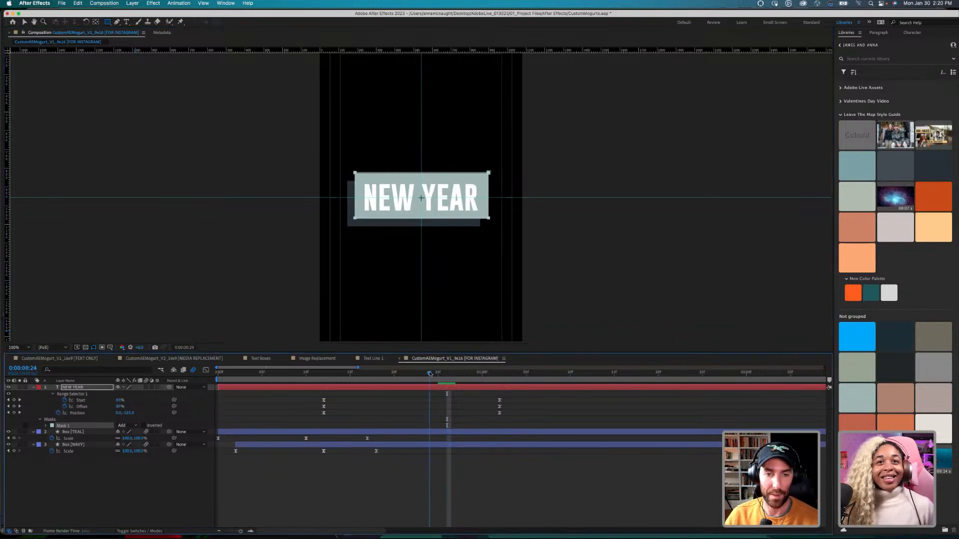
# Step: Preview how the mask hides the NEW YEAR letters outside the teal box as they drop in
pyautogui.press('space')
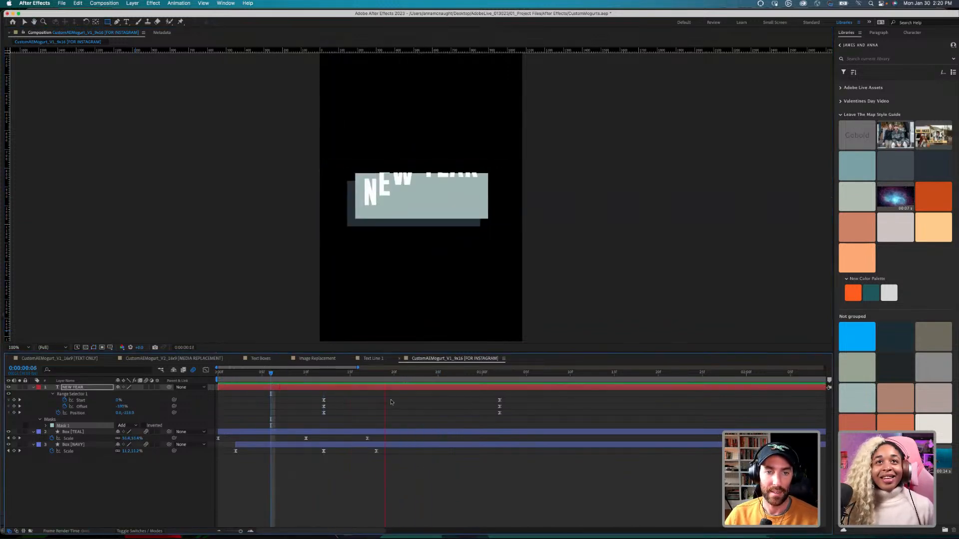
pyautogui.press('space')
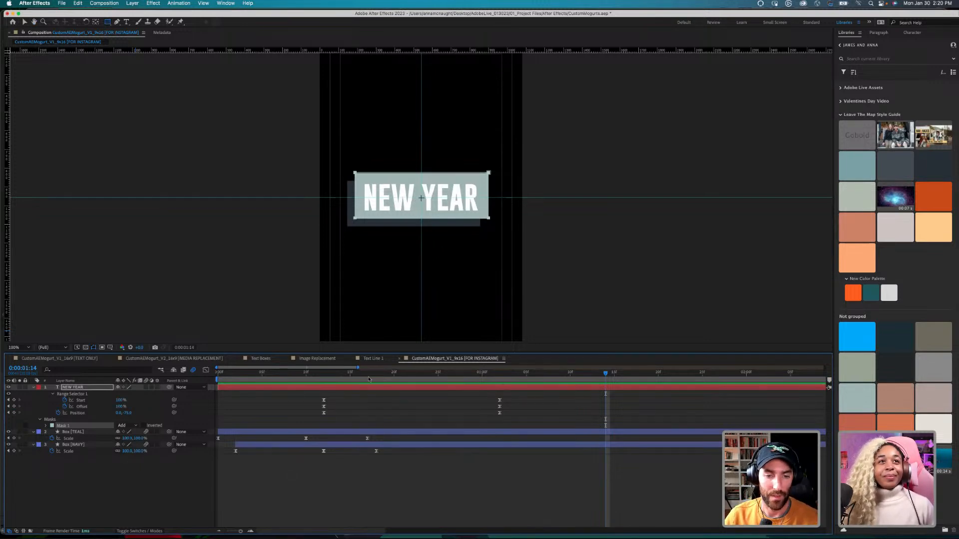
pyautogui.press('space')
pyautogui.press('space')
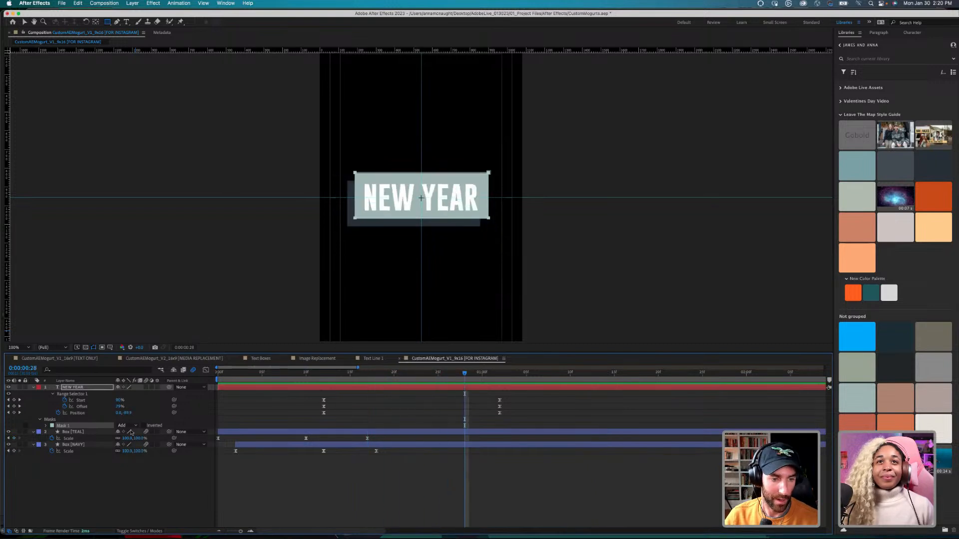
# Step: Try inverting the NEW YEAR layer's mask, preview the effect, and turn the inversion off again
pyautogui.click(144, 425)
pyautogui.moveTo(437, 375); pyautogui.dragTo(254, 379)
pyautogui.press('space')
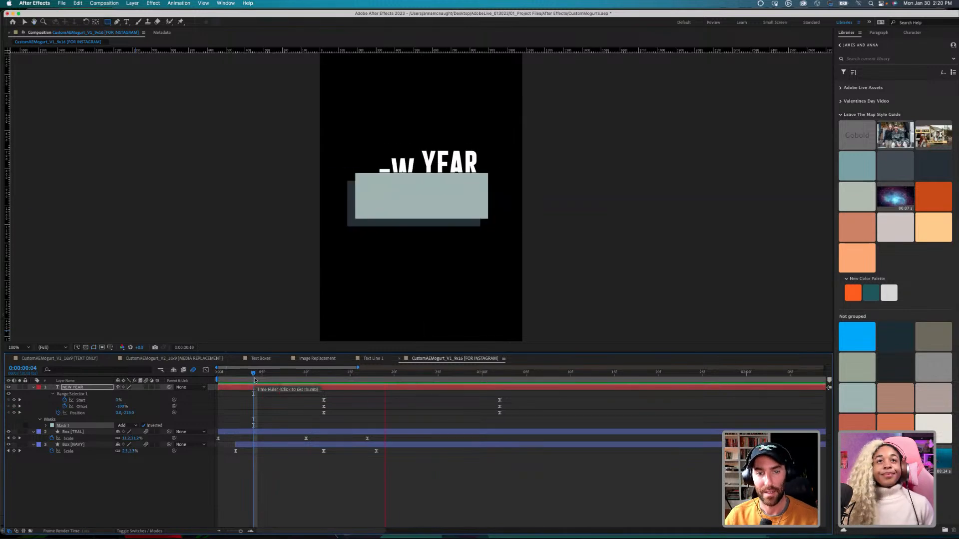
pyautogui.press('space')
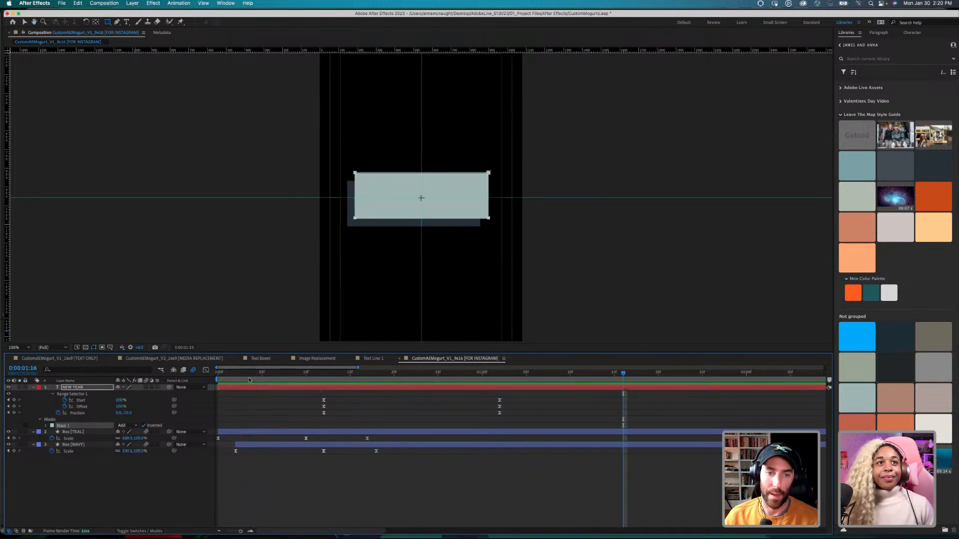
pyautogui.click(143, 426)
pyautogui.click(152, 477)
# Step: Preview the masked text animation from the first frame and examine the clipped letters at frame 20
pyautogui.moveTo(368, 374); pyautogui.dragTo(195, 373)
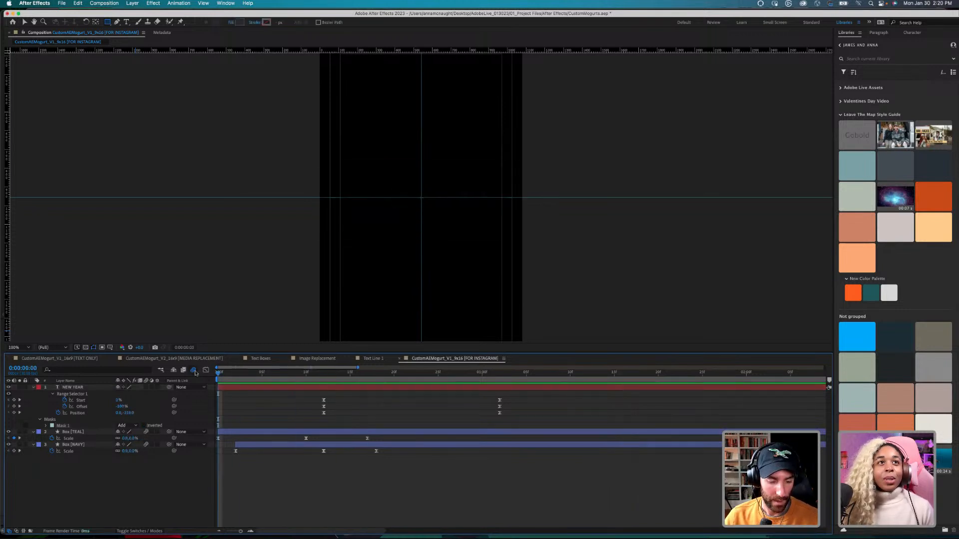
pyautogui.press('space')
pyautogui.click(385, 373)
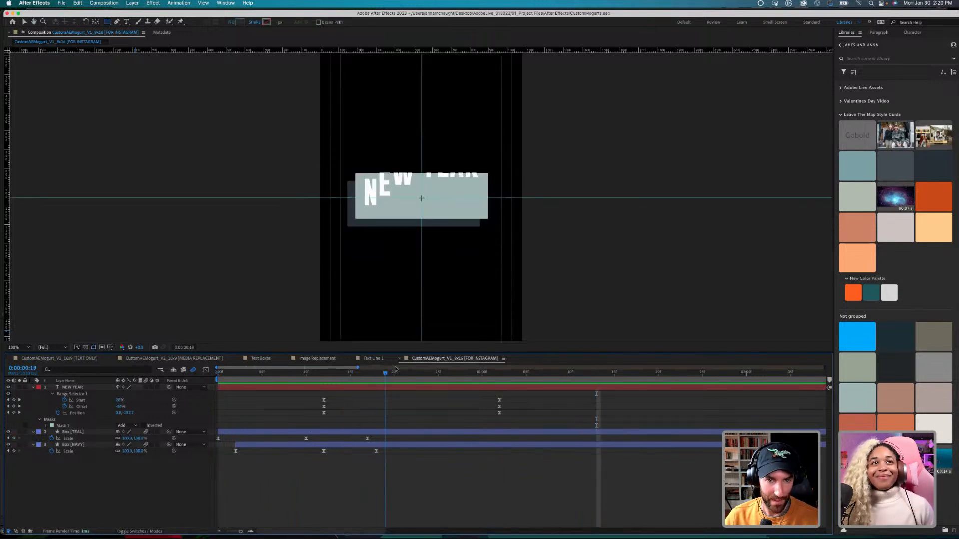
pyautogui.press('pagedown')
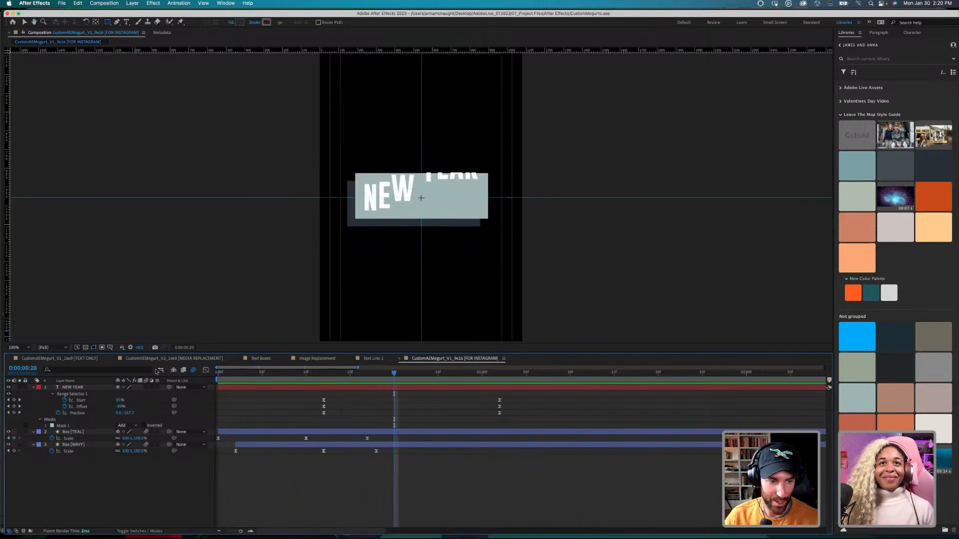
# Step: Move the NEW YEAR layer's mask down slightly so its upper edge sits just inside the teal box
pyautogui.click(93, 388)
pyautogui.click(77, 428)
pyautogui.press('v')
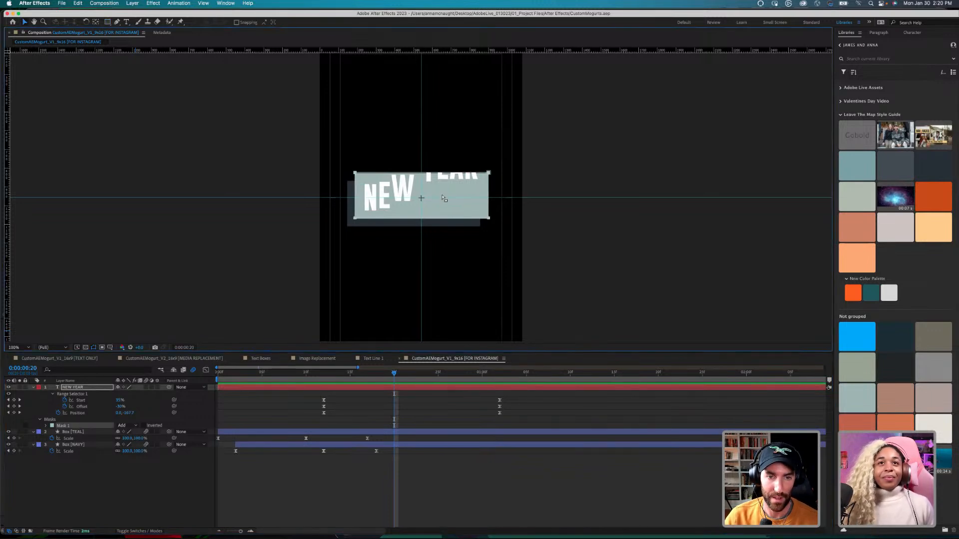
pyautogui.click(439, 199)
pyautogui.click(74, 427)
pyautogui.moveTo(356, 174); pyautogui.dragTo(356, 175)
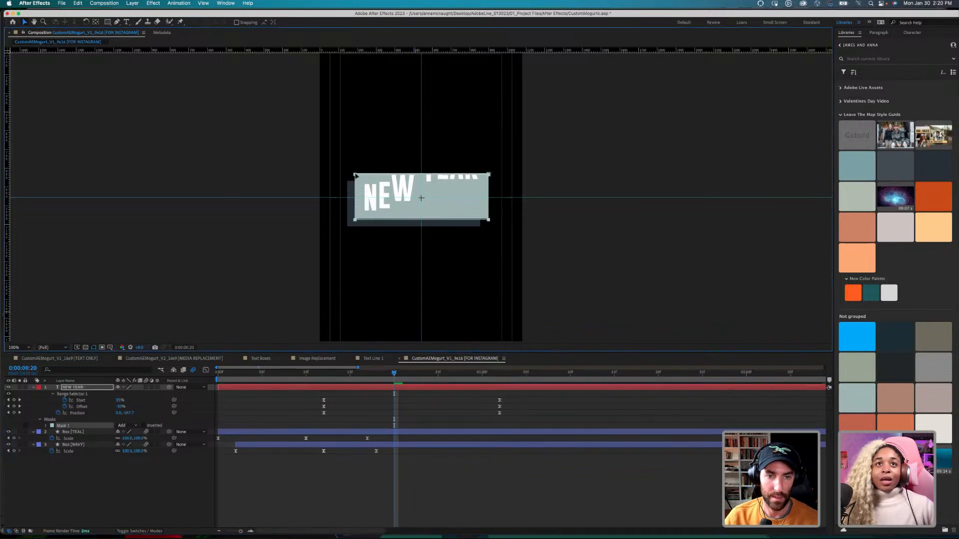
pyautogui.click(411, 398)
# Step: Preview the animation with the lowered mask from the first frame and go to 0:00:02:14
pyautogui.moveTo(394, 373); pyautogui.dragTo(199, 370)
pyautogui.press('space')
pyautogui.press('space')
pyautogui.press('-')
pyautogui.press('-')
pyautogui.moveTo(320, 374); pyautogui.dragTo(393, 374)
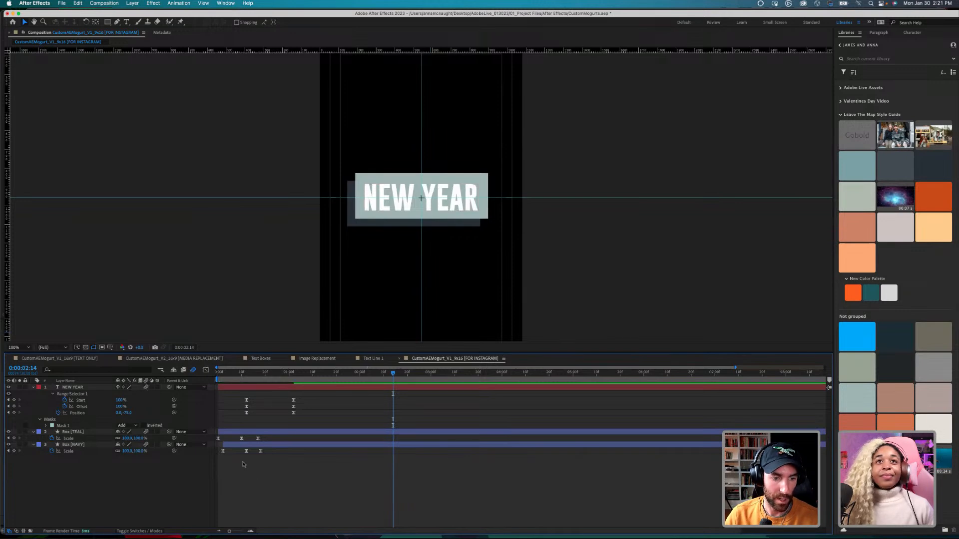
# Step: Play the whole animation with motion blur on the text from the first frame, stopping at 0:00:03:27
pyautogui.press('Home')
pyautogui.press('space')
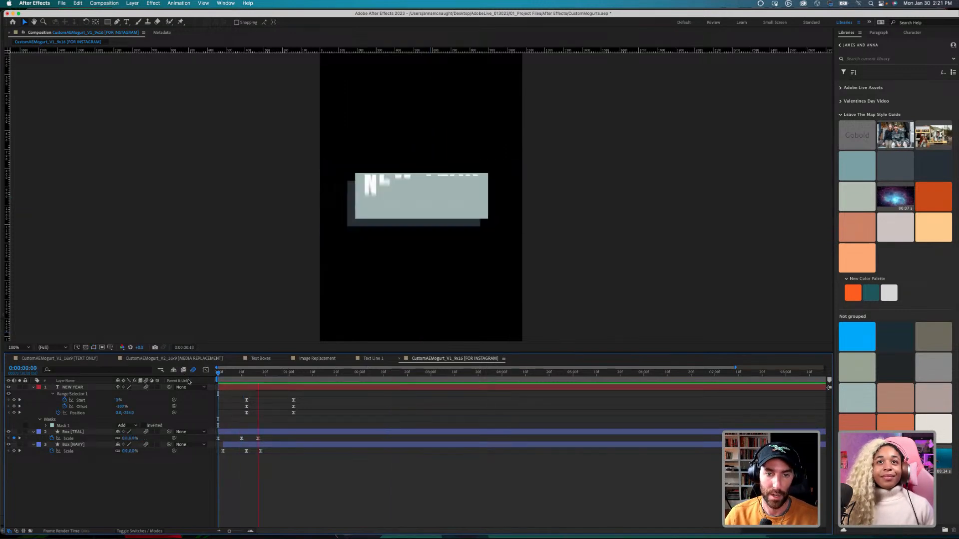
pyautogui.press('space')
pyautogui.press('space')
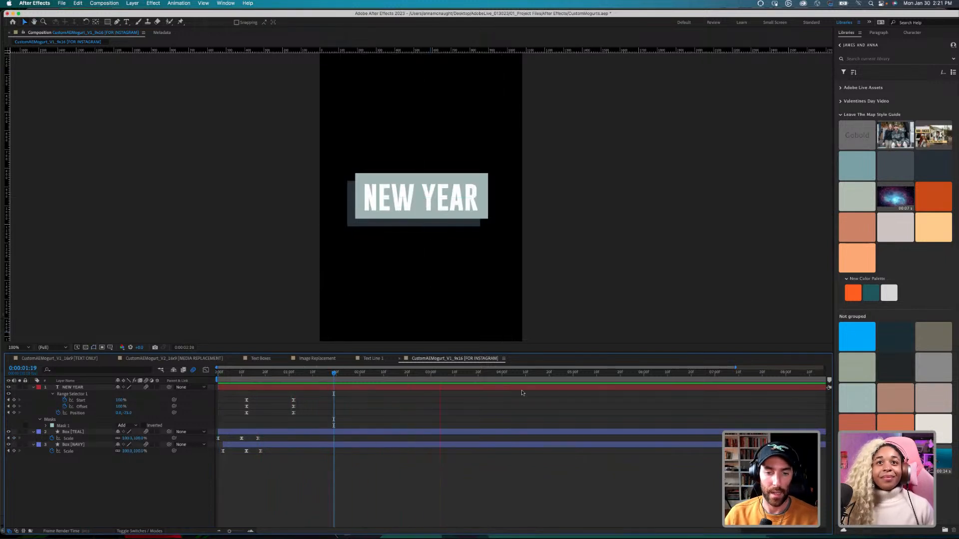
pyautogui.press('space')
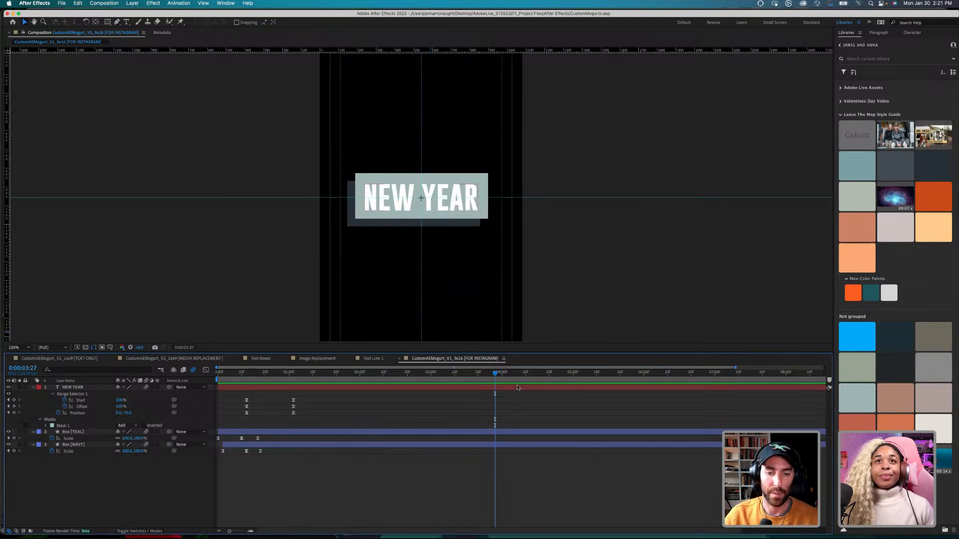
# Step: Add keyframes for the NEW YEAR layer's Start, Offset and text animator Position at 0:00:03:27
pyautogui.click(431, 388)
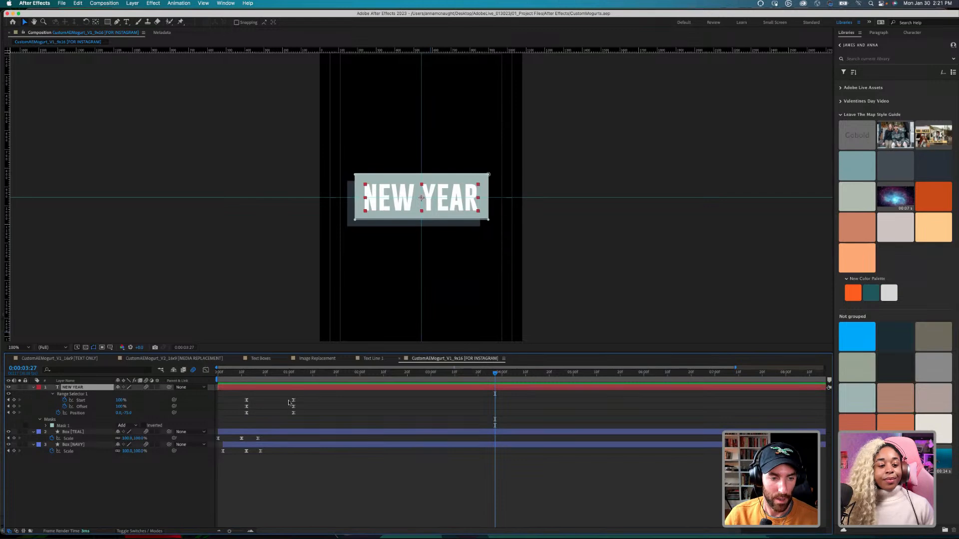
pyautogui.click(13, 410)
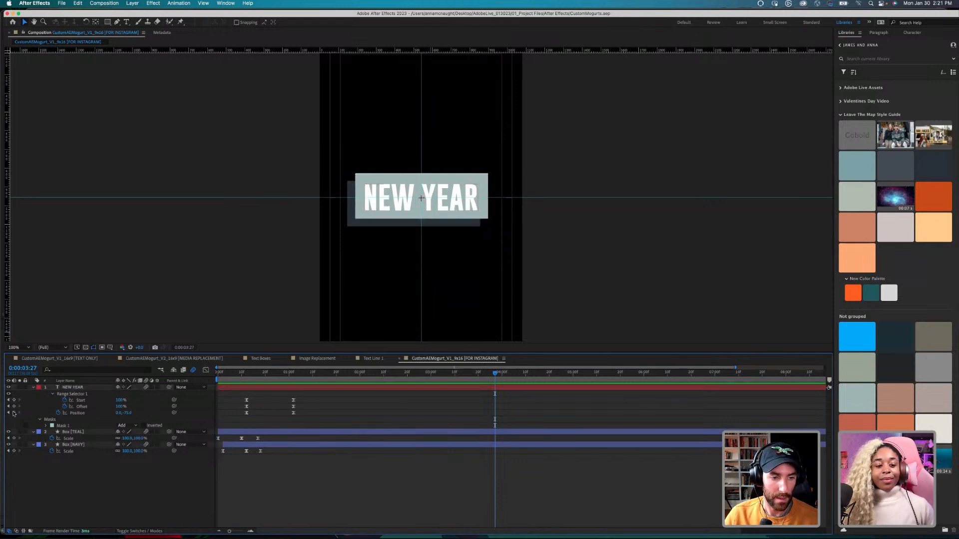
pyautogui.click(13, 413)
pyautogui.click(13, 406)
pyautogui.click(14, 400)
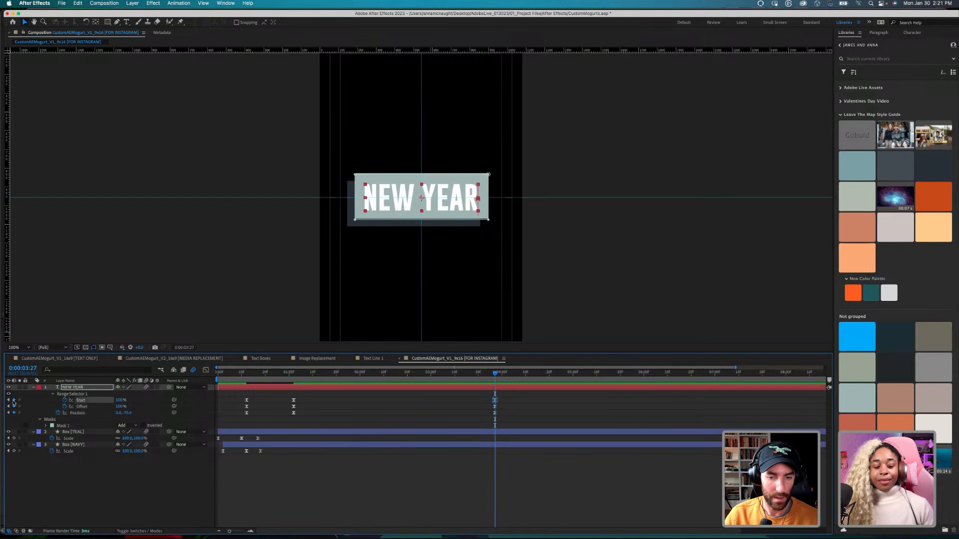
# Step: Set the NEW YEAR range selector's Offset to -100% at 0:00:04:27
pyautogui.hotkey('shift', 'pagedown')
pyautogui.hotkey('shift', 'pagedown')
pyautogui.hotkey('shift', 'pagedown')
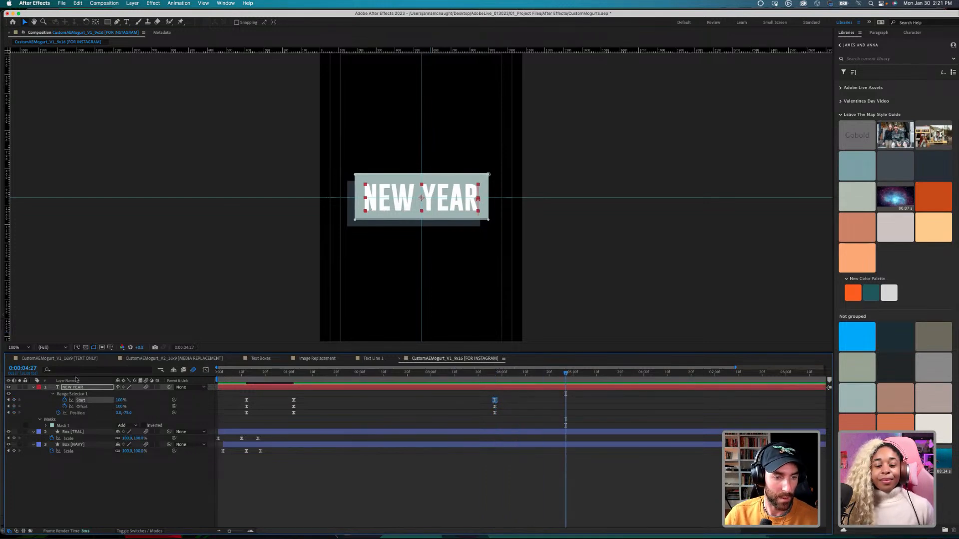
pyautogui.click(121, 406)
pyautogui.write('-100')
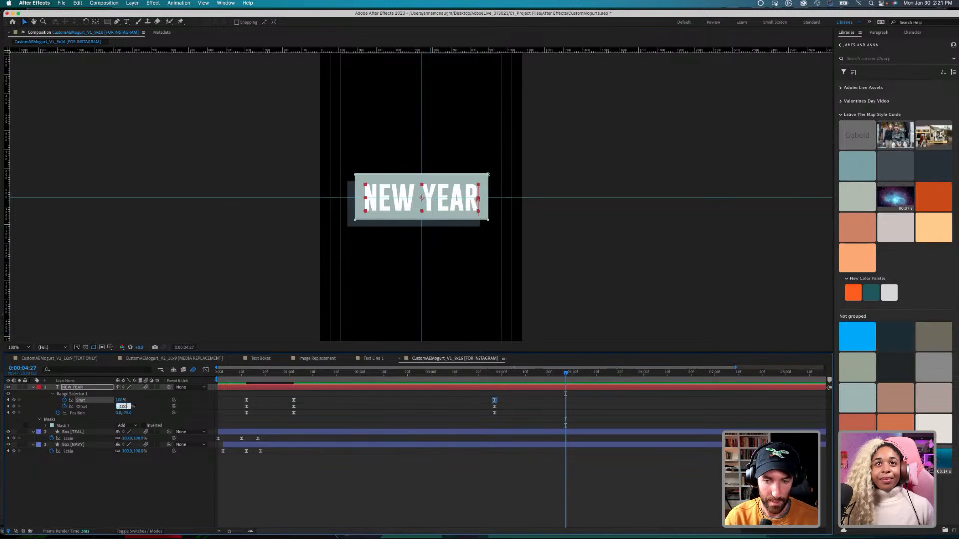
pyautogui.press('Return')
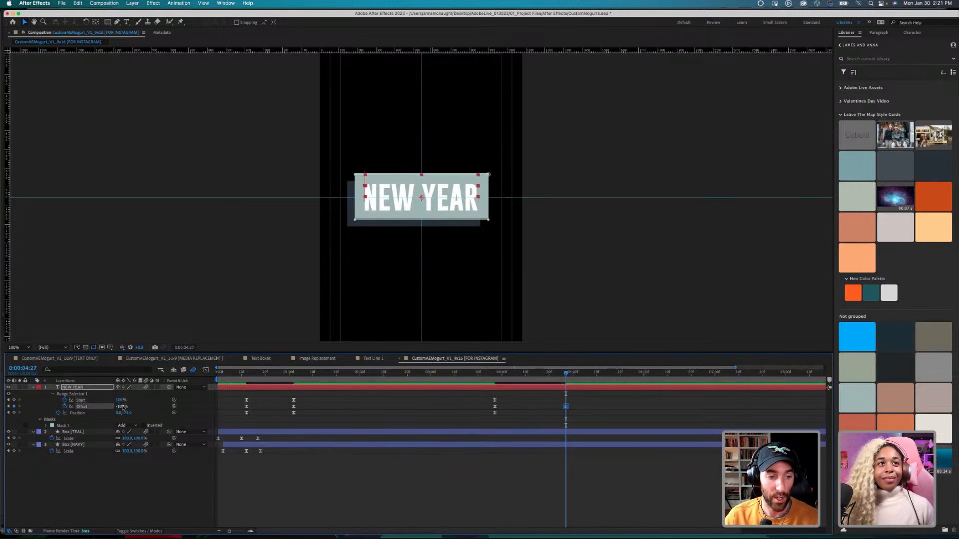
# Step: At 0:00:04:27, raise the text animator's Position until the letters clear the teal box, and set Start to -100%
pyautogui.moveTo(130, 413); pyautogui.dragTo(59, 413)
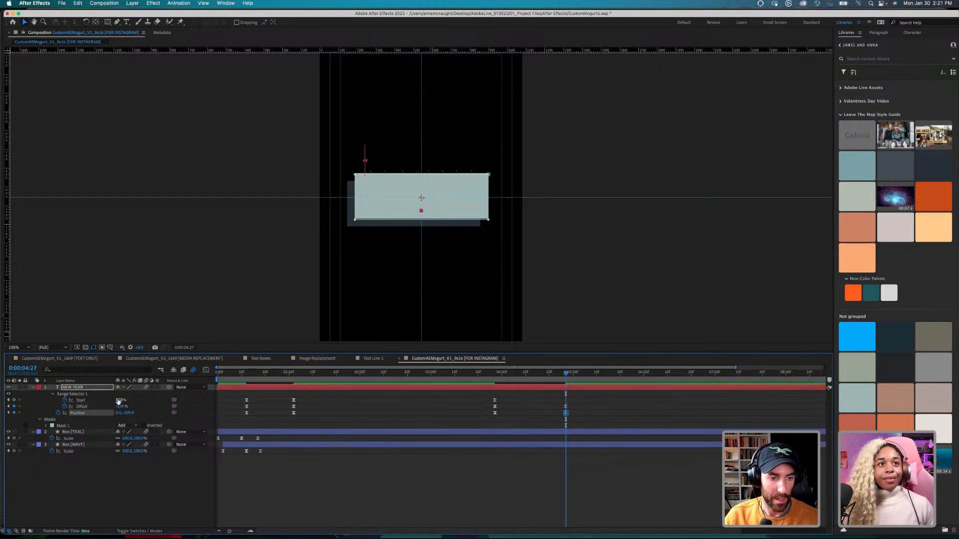
pyautogui.click(119, 401)
pyautogui.write('-100')
pyautogui.press('Return')
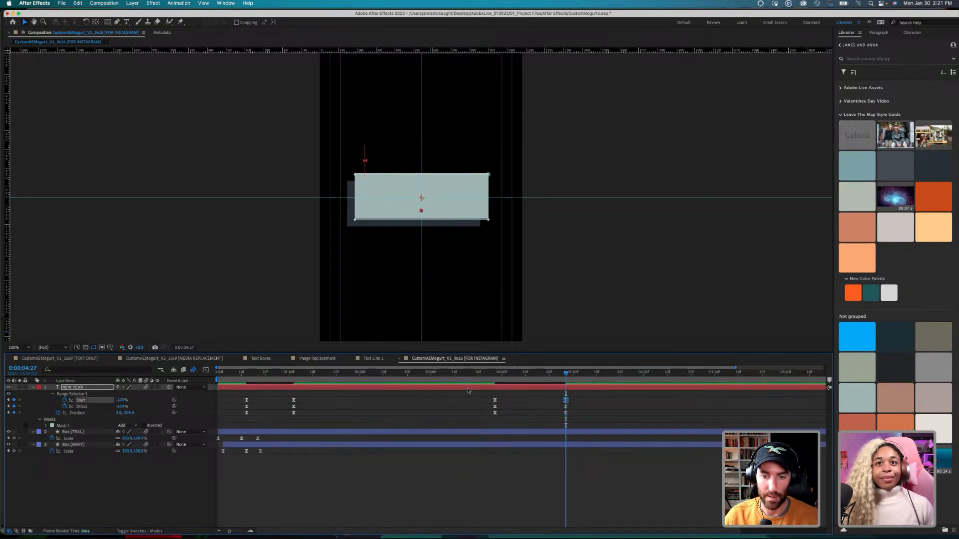
# Step: Preview the text's exit animation from 0:00:03:27 and go to 0:00:04:21
pyautogui.click(496, 373)
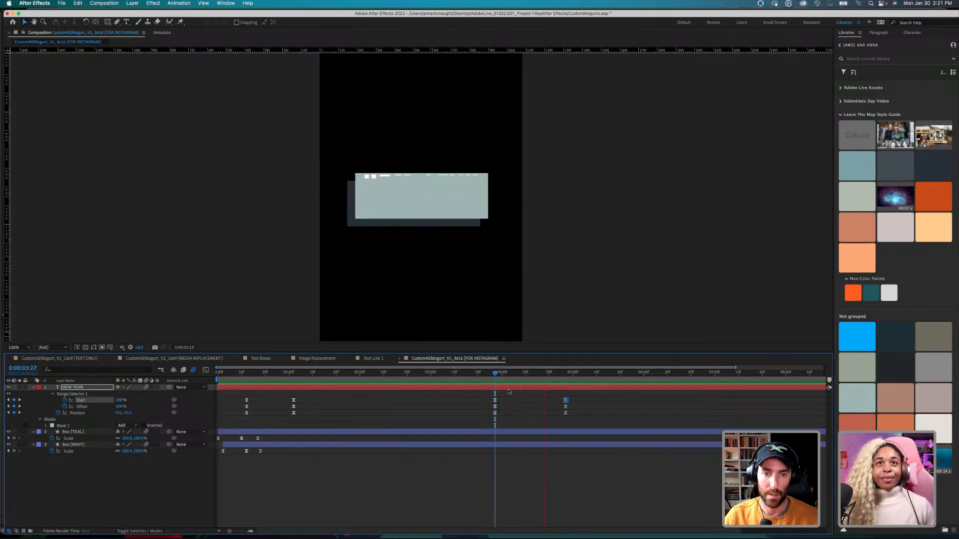
pyautogui.press('space')
pyautogui.moveTo(567, 371)
pyautogui.mouseDown()
pyautogui.moveTo(245, 412)
pyautogui.moveTo(551, 381)
pyautogui.mouseUp()
pyautogui.click(508, 447)
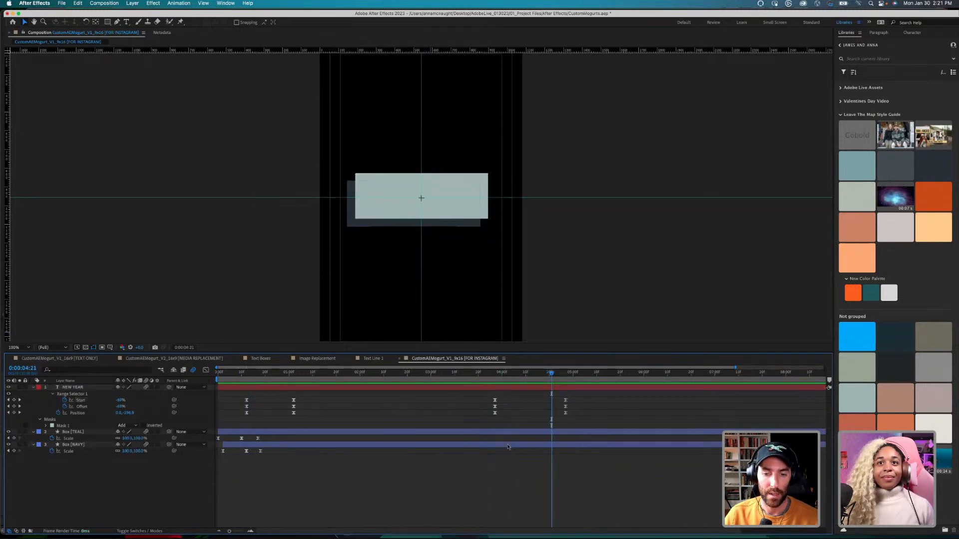
# Step: Add Scale keyframes to the teal box at 0:00:04:21 and 0:00:05:01, holding the scale at 100%
pyautogui.click(505, 433)
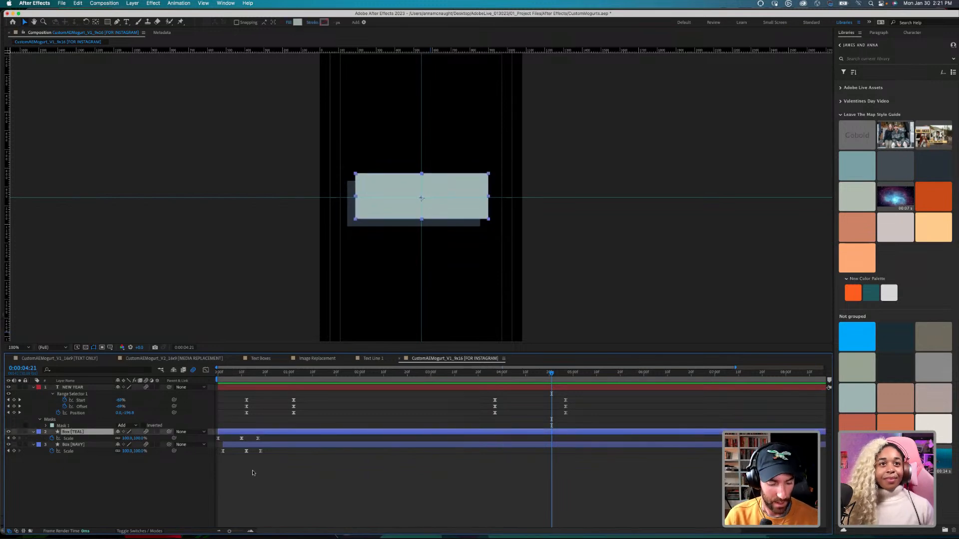
pyautogui.hotkey('alt', 'shift', 's')
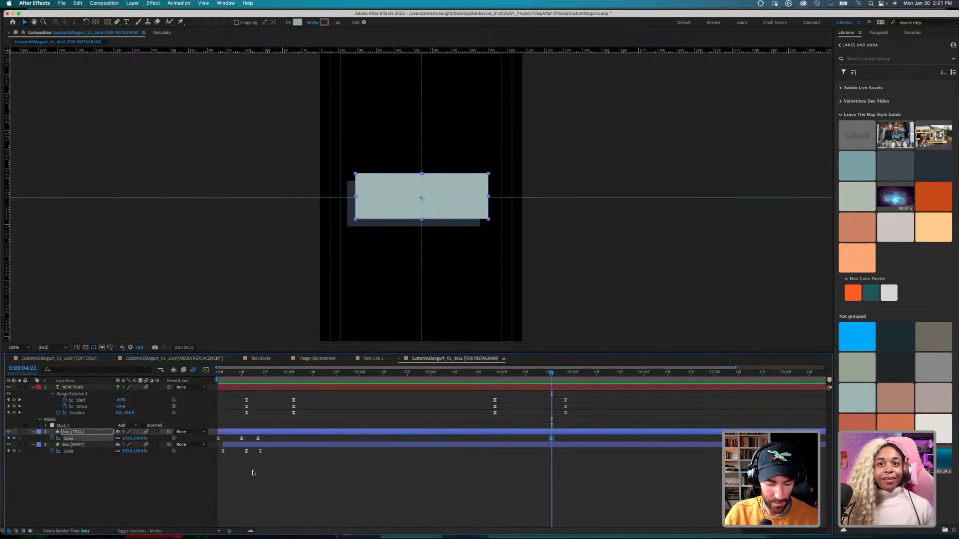
pyautogui.hotkey('shift', 'pagedown')
pyautogui.press('super+v')
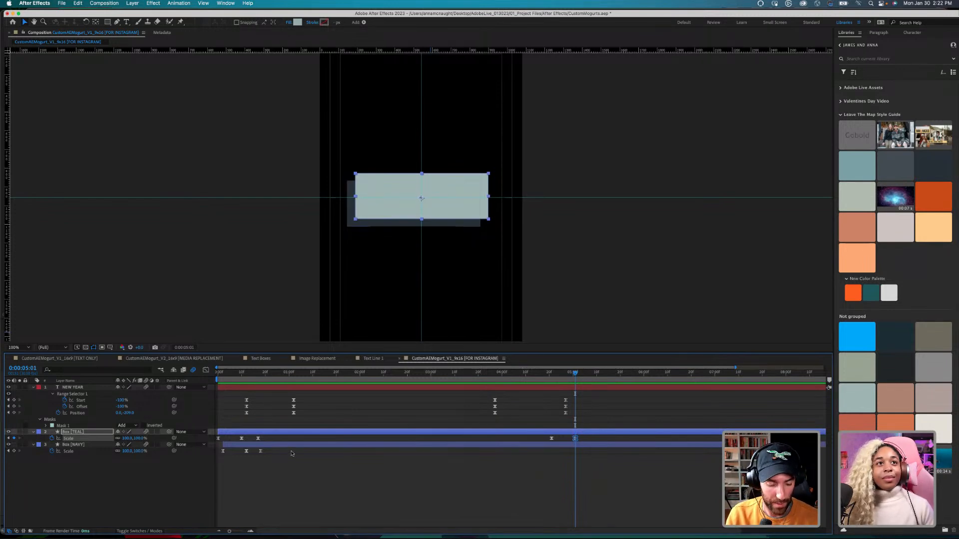
# Step: Set the teal box's Scale to 0% at 0:00:05:11 and to 150% at 0:00:05:01
pyautogui.hotkey('shift', 'pagedown')
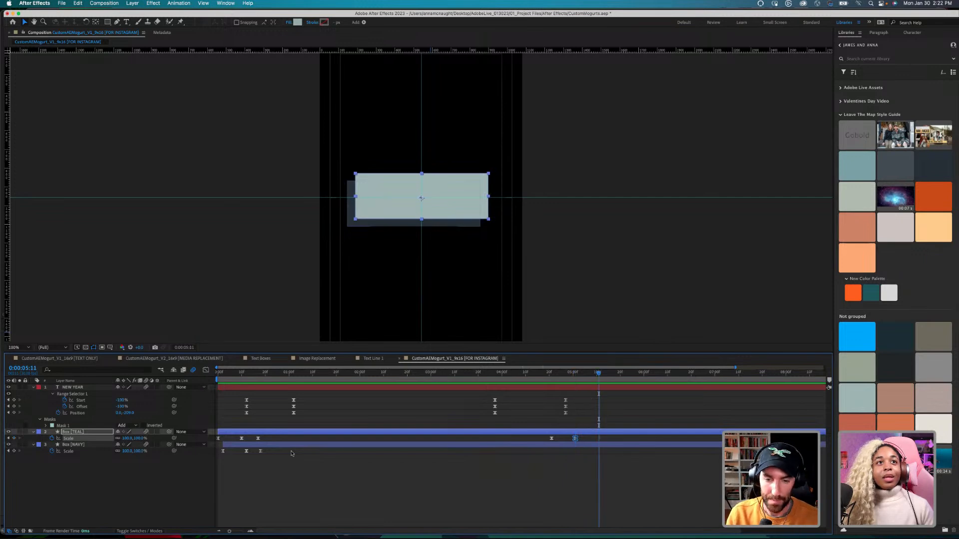
pyautogui.click(129, 438)
pyautogui.write('0')
pyautogui.press('Return')
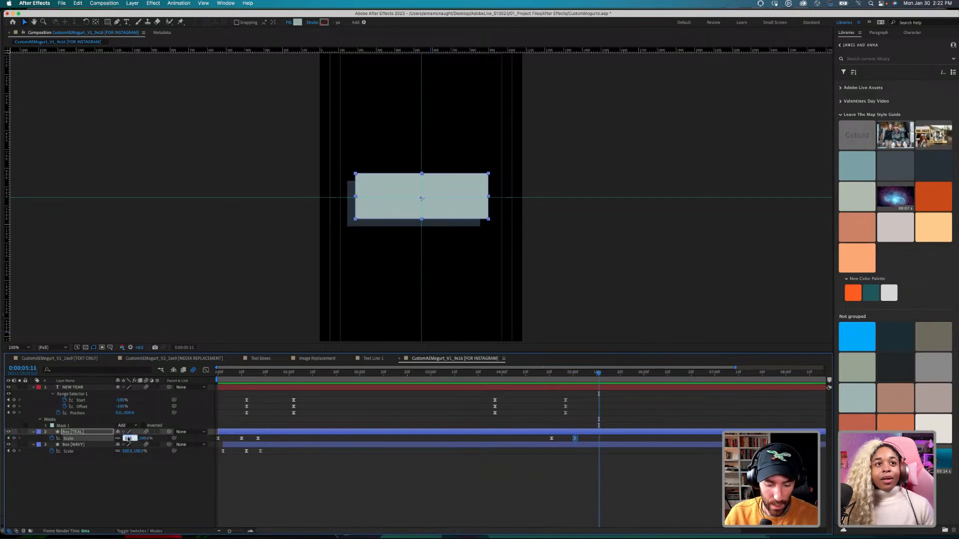
pyautogui.hotkey('shift', 'pageup')
pyautogui.click(127, 438)
pyautogui.write('150')
pyautogui.press('Return')
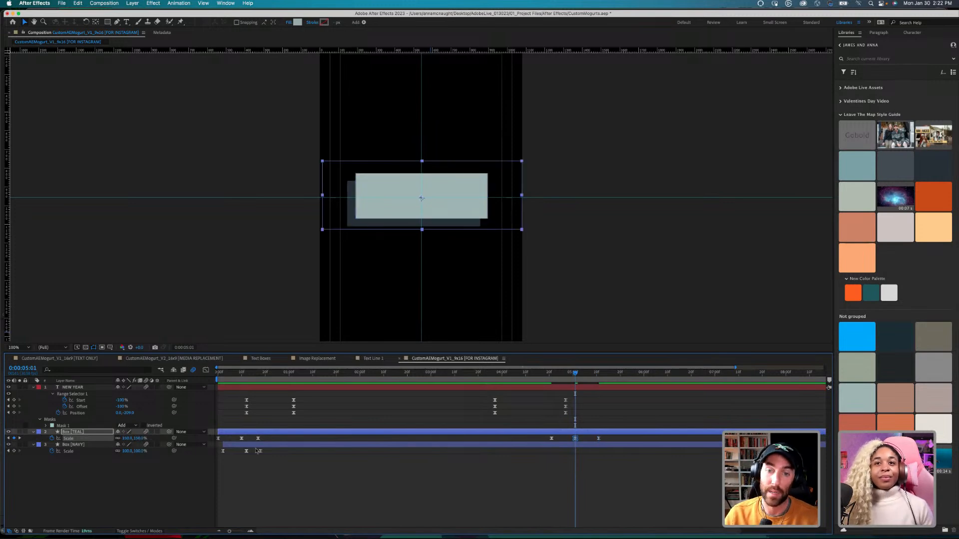
# Step: Add Scale keyframes to the navy box at 0:00:04:21 and 0:00:05:01, holding the scale at 100%
pyautogui.click(594, 450)
pyautogui.moveTo(576, 374); pyautogui.dragTo(551, 377)
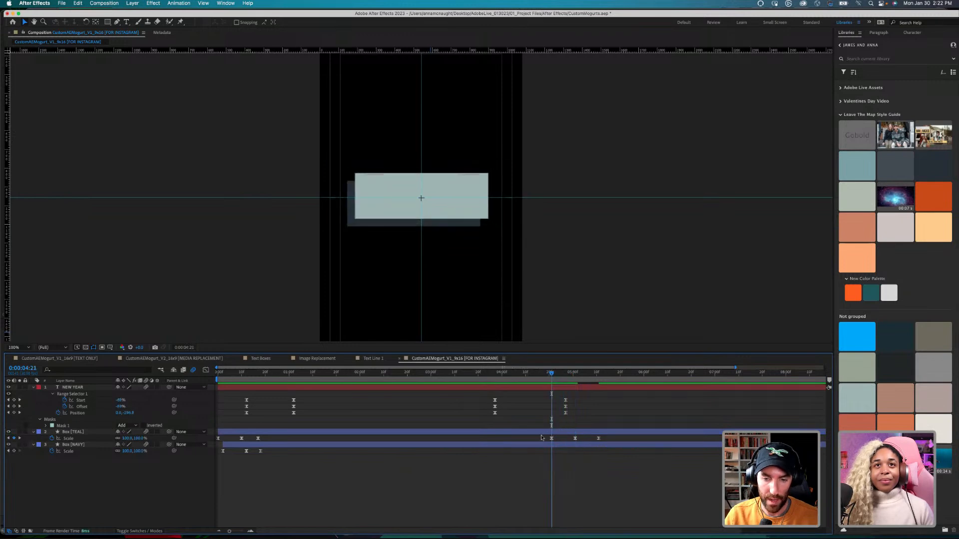
pyautogui.click(539, 447)
pyautogui.click(14, 451)
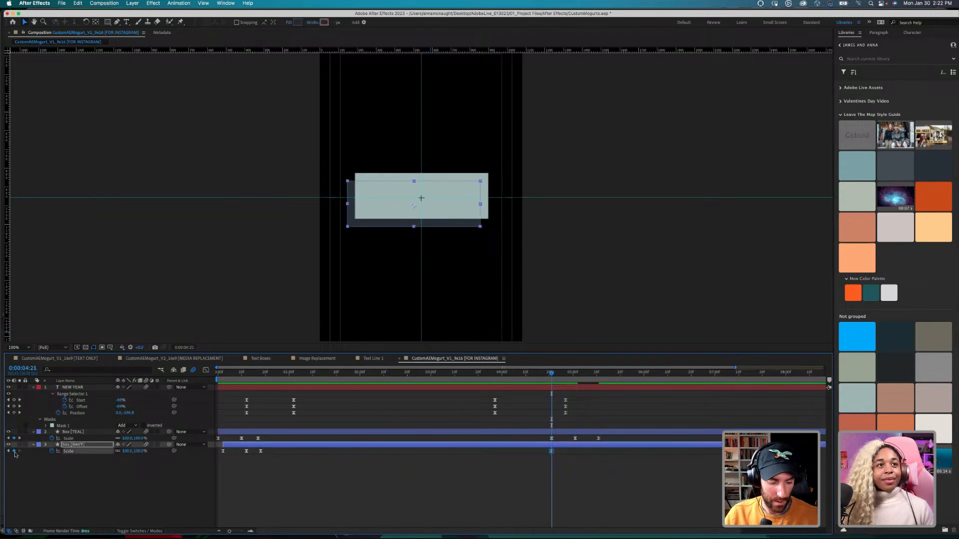
pyautogui.hotkey('shift', 'pagedown')
pyautogui.click(14, 451)
# Step: Set the navy box's Scale to 0% at 0:00:05:11 and to 150% at 0:00:05:01
pyautogui.hotkey('shift', 'pagedown')
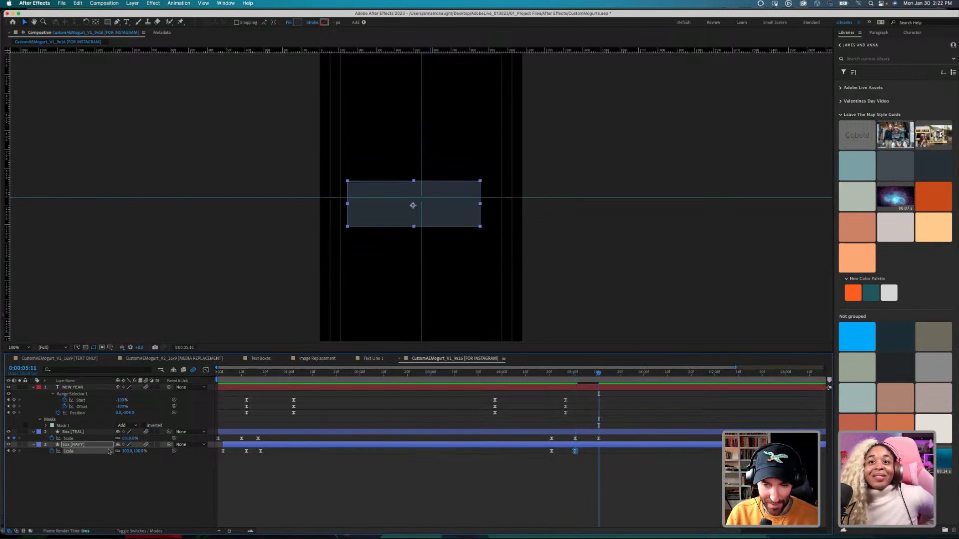
pyautogui.press('Return')
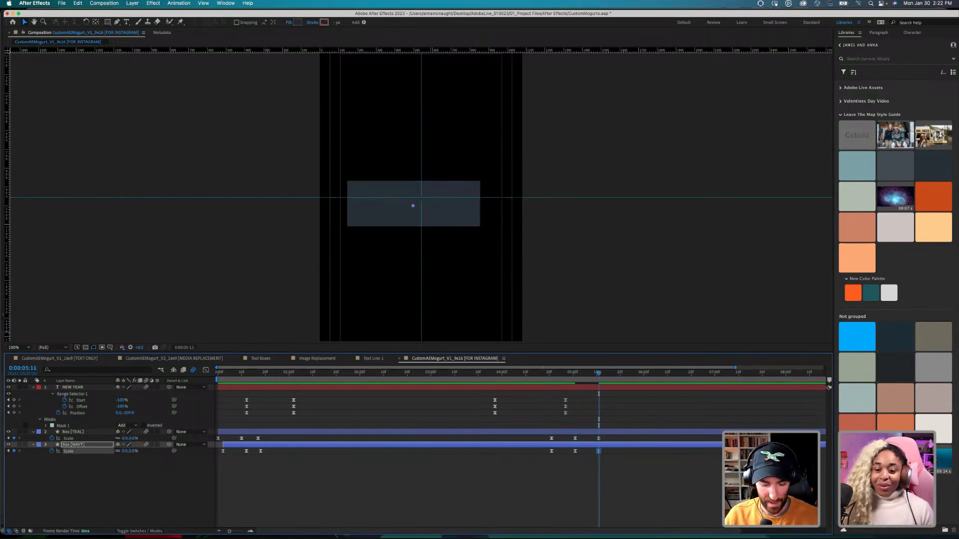
pyautogui.hotkey('shift', 'pageup')
pyautogui.click(126, 451)
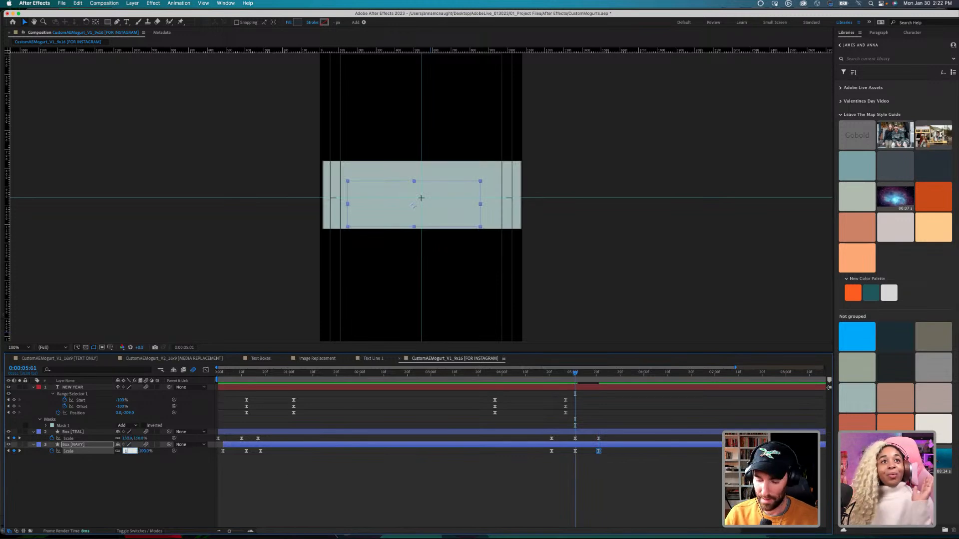
pyautogui.write('150')
pyautogui.press('Return')
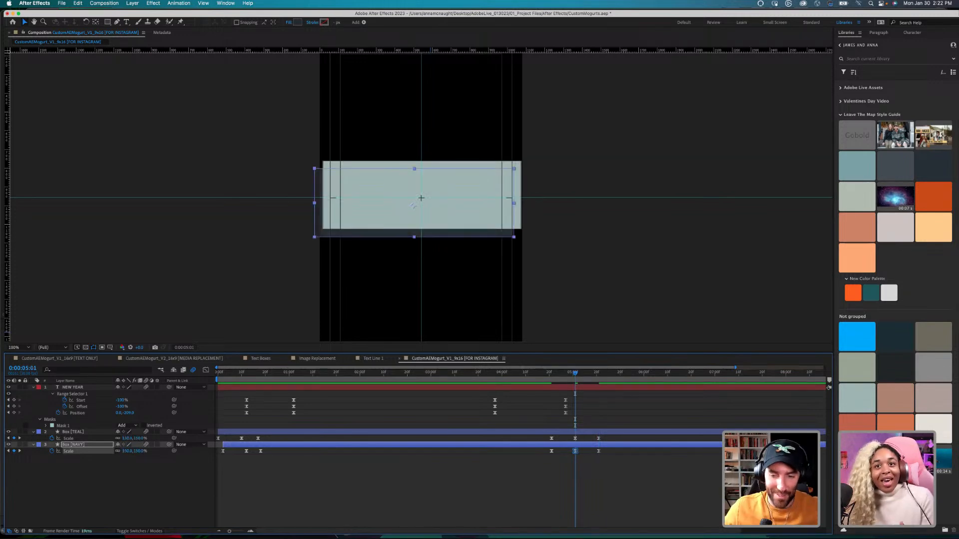
# Step: Move the last Scale keyframes of both boxes two frames earlier, to 0:00:05:09
pyautogui.click(649, 469)
pyautogui.moveTo(599, 439); pyautogui.dragTo(595, 452)
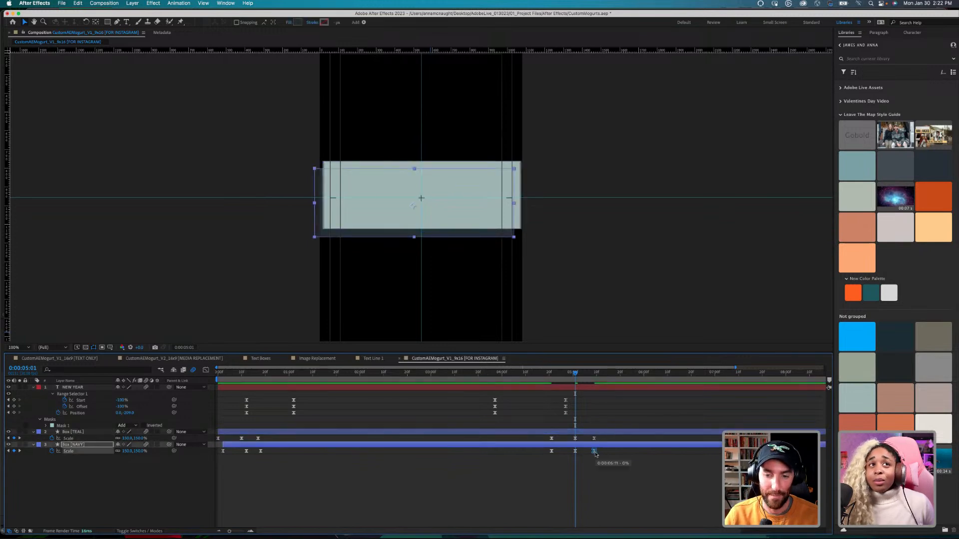
pyautogui.click(594, 424)
# Step: Preview the full exit animation from 0:00:03:07 and save the project
pyautogui.moveTo(532, 378); pyautogui.dragTo(447, 375)
pyautogui.press('space')
pyautogui.press('super+s')
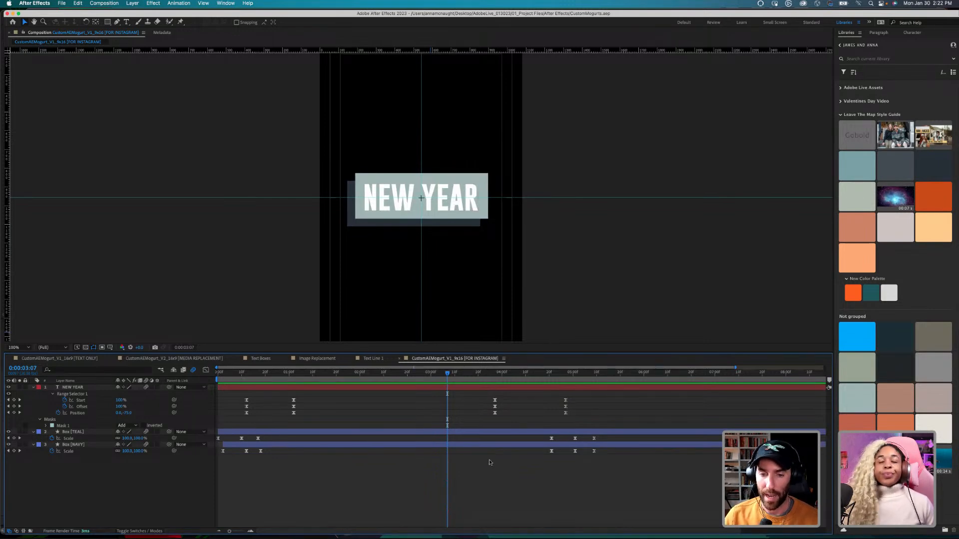
# Step: Shift the navy box's three exit Scale keyframes about four frames later and preview the staggered exit
pyautogui.moveTo(637, 462); pyautogui.dragTo(560, 452)
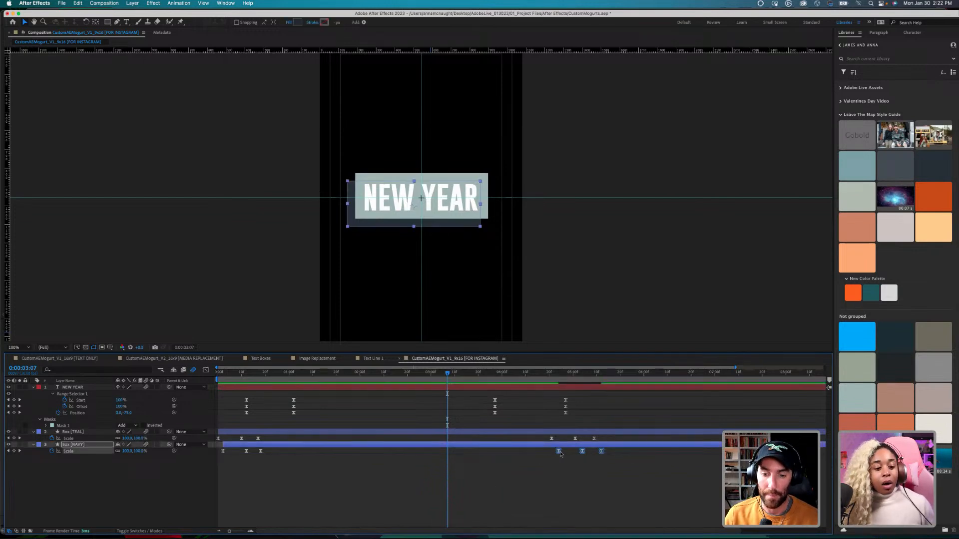
pyautogui.click(572, 474)
pyautogui.press('space')
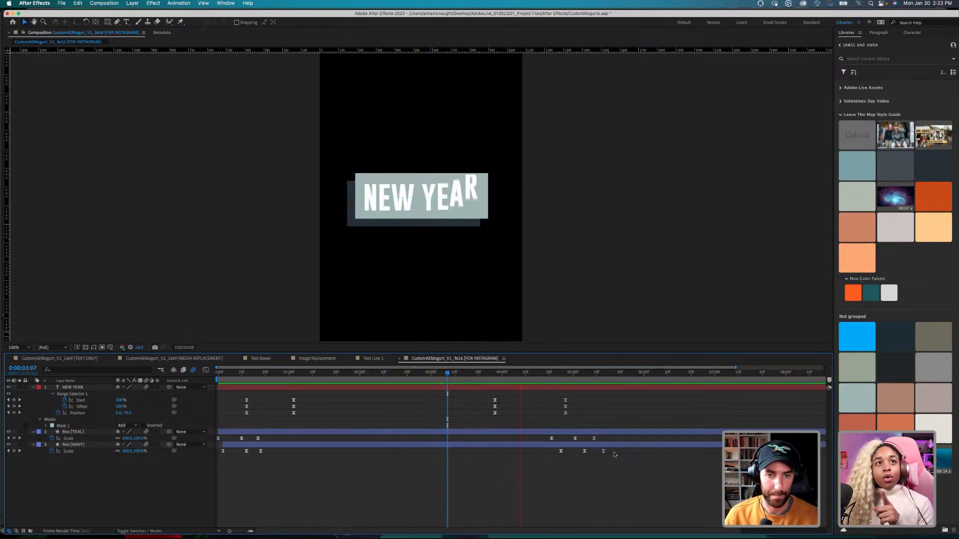
pyautogui.press('space')
# Step: Shift both boxes' exit Scale keyframes about eight frames earlier and preview the exit from 0:00:03:27
pyautogui.moveTo(647, 459); pyautogui.dragTo(548, 437)
pyautogui.moveTo(552, 438); pyautogui.dragTo(532, 439)
pyautogui.click(535, 460)
pyautogui.click(495, 373)
pyautogui.press('space')
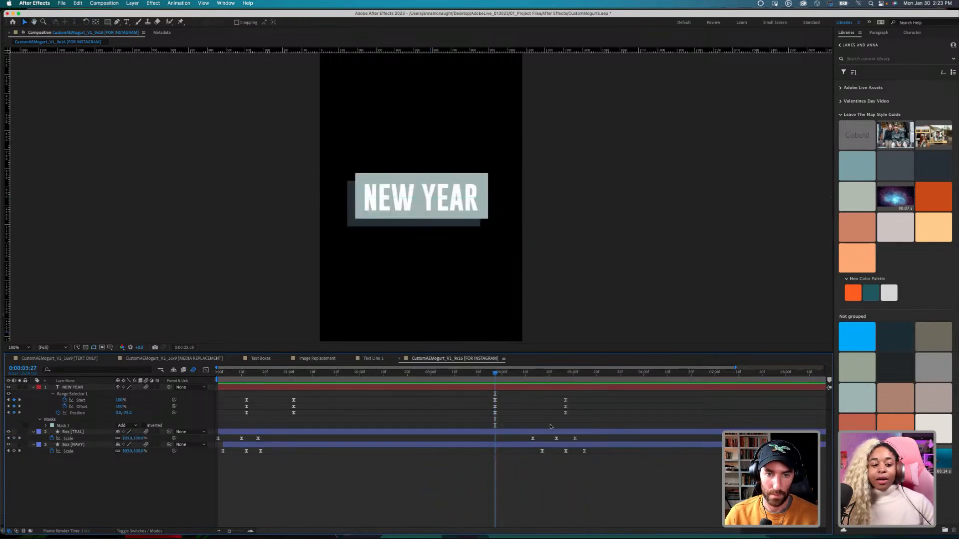
pyautogui.press('space')
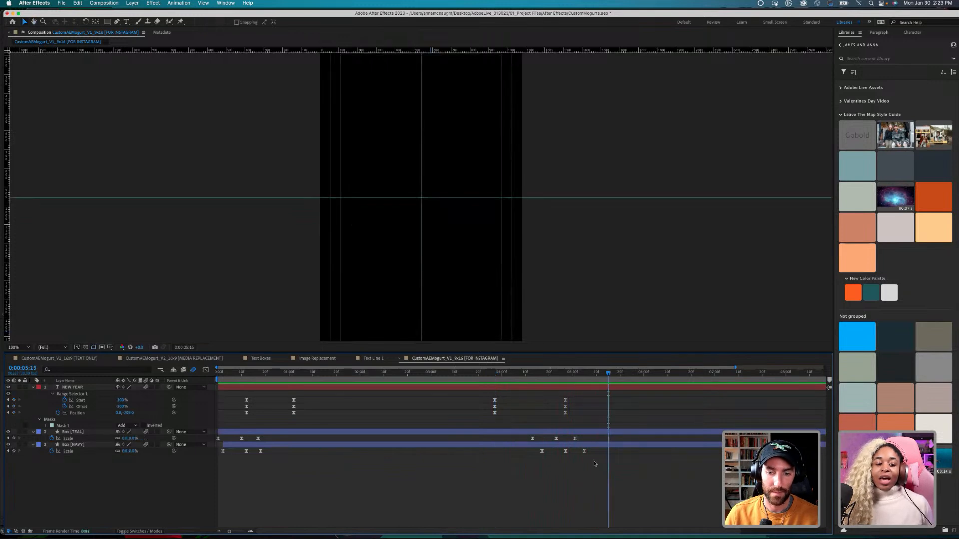
# Step: Move the NEW YEAR layer's last Start, Offset and Position keyframes about two frames earlier and save the project
pyautogui.moveTo(557, 397)
pyautogui.mouseDown()
pyautogui.moveTo(568, 416)
pyautogui.moveTo(561, 413)
pyautogui.mouseUp()
pyautogui.click(584, 413)
pyautogui.moveTo(556, 374); pyautogui.dragTo(544, 378)
pyautogui.click(492, 378)
pyautogui.press('super+s')
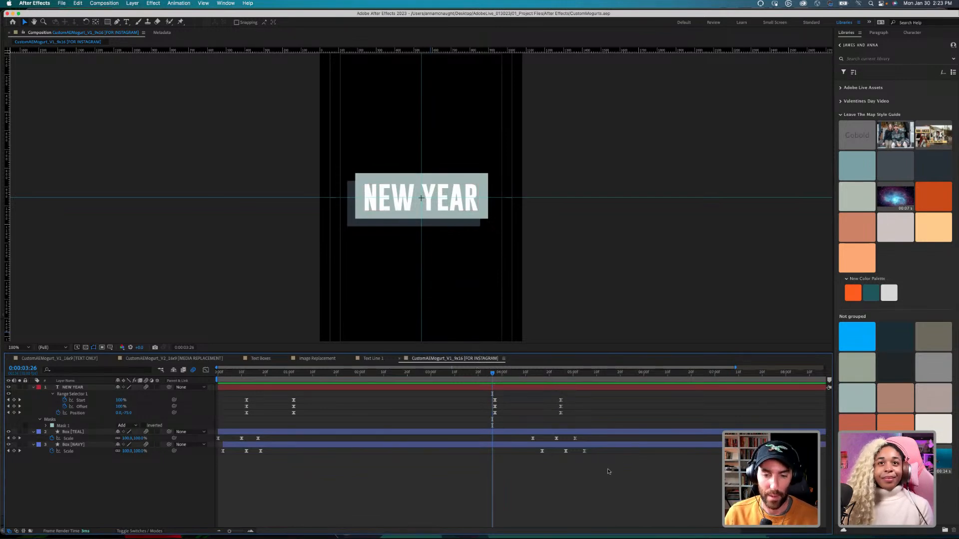
# Step: Shift all exit keyframes of the text and both boxes earlier to begin at 0:00:03:01, and preview from the first frame
pyautogui.click(466, 373)
pyautogui.click(434, 381)
pyautogui.moveTo(480, 391); pyautogui.dragTo(532, 470)
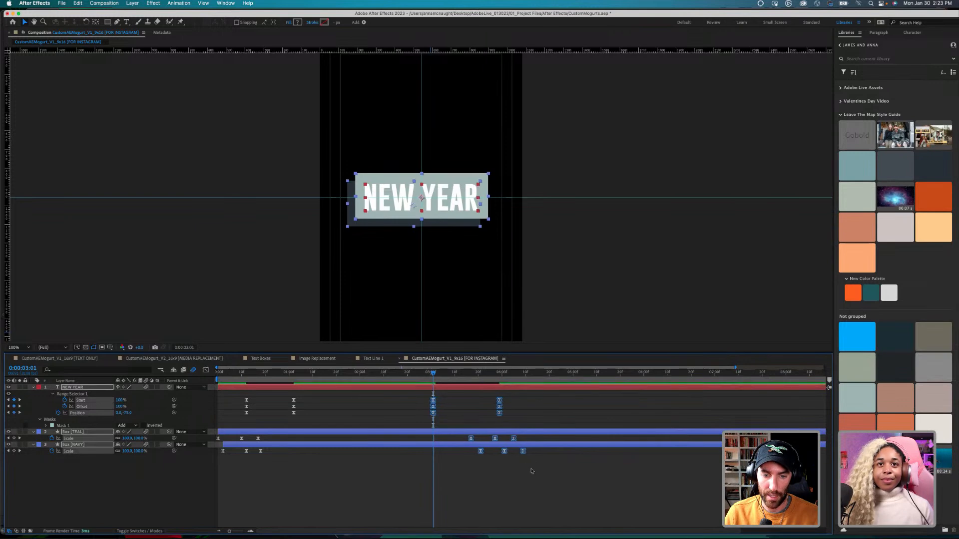
pyautogui.click(531, 470)
pyautogui.press('Home')
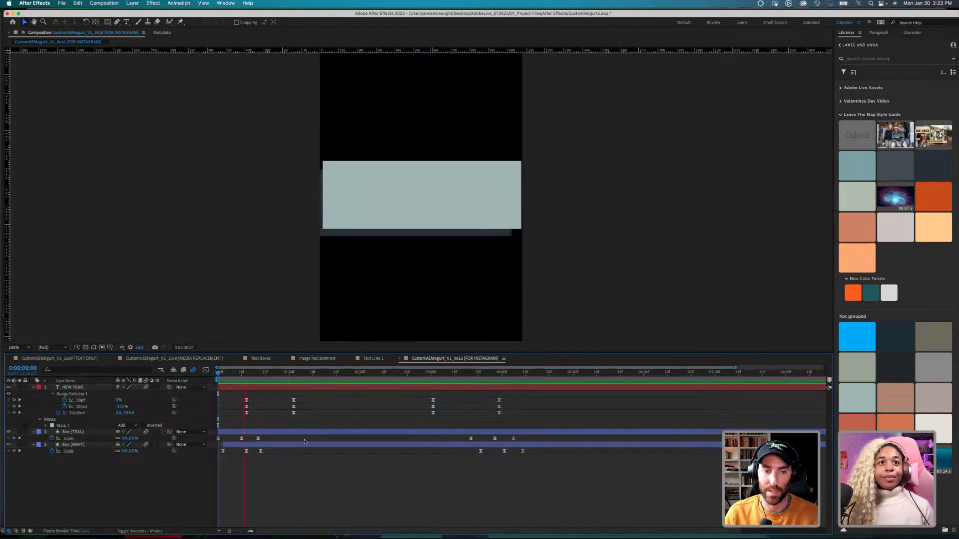
# Step: Shift all exit keyframes further back to begin at about 0:00:02:10 and preview the animation from the start
pyautogui.moveTo(551, 470); pyautogui.dragTo(383, 403)
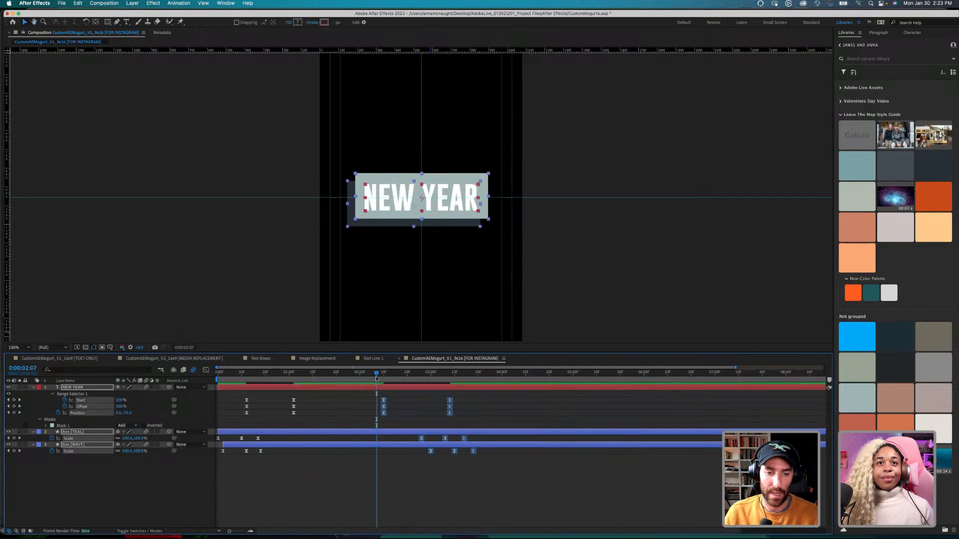
pyautogui.press('Home')
pyautogui.press('space')
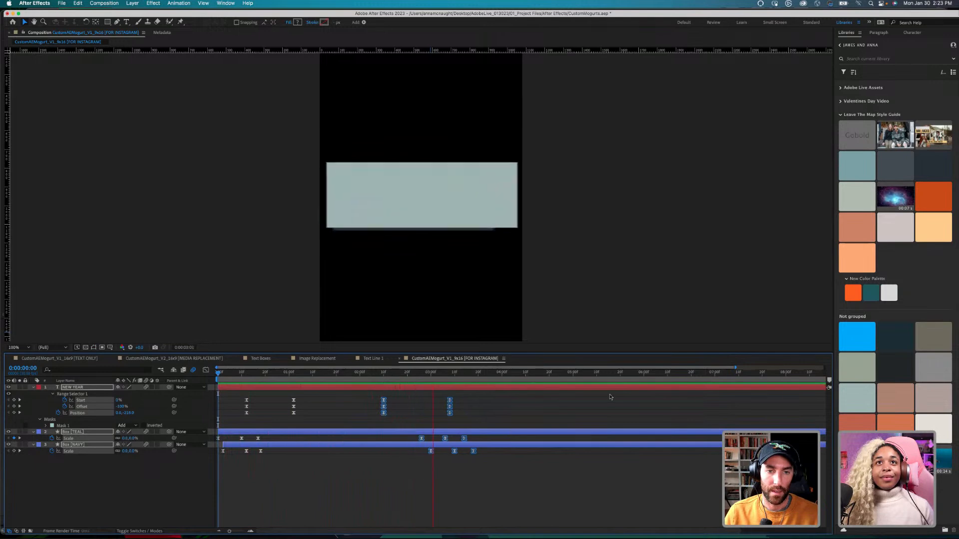
pyautogui.press('space')
# Step: Shift both boxes' exit Scale keyframes about two frames earlier, save the project and return to the first frame
pyautogui.moveTo(487, 462); pyautogui.dragTo(416, 438)
pyautogui.click(421, 458)
pyautogui.moveTo(435, 372); pyautogui.dragTo(479, 373)
pyautogui.press('super+s')
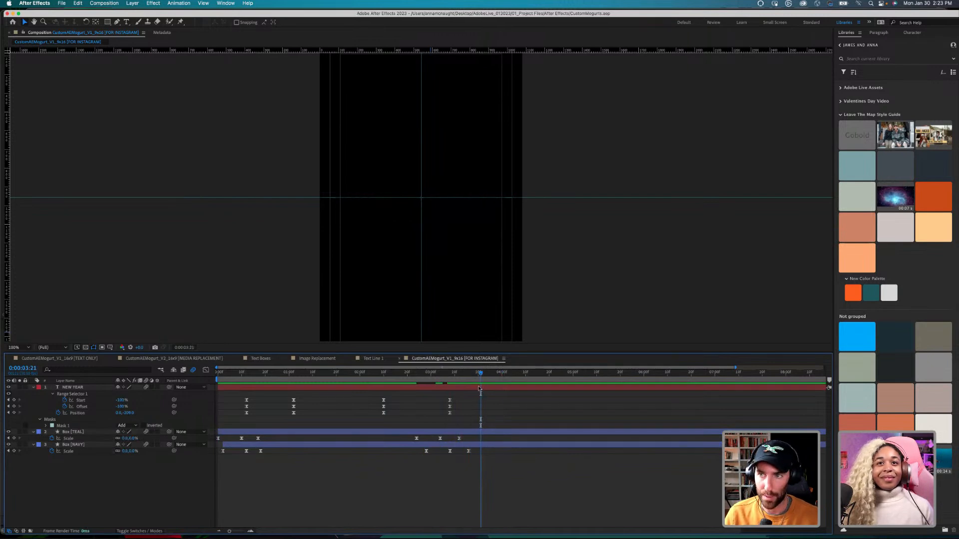
pyautogui.moveTo(480, 373); pyautogui.dragTo(217, 375)
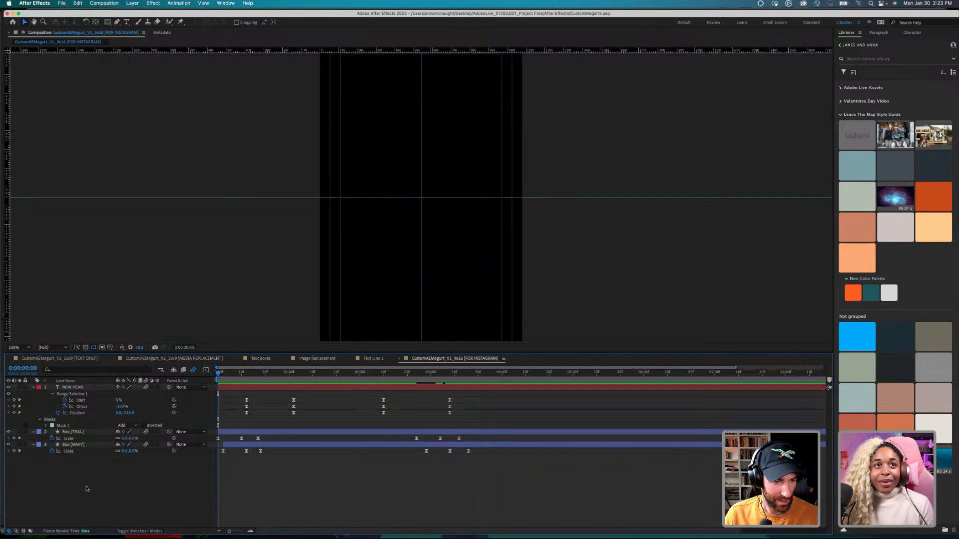
# Step: Collapse the keyframed properties of all three layers and preview the finished animation from the first frame
pyautogui.press('super+a')
pyautogui.press('u')
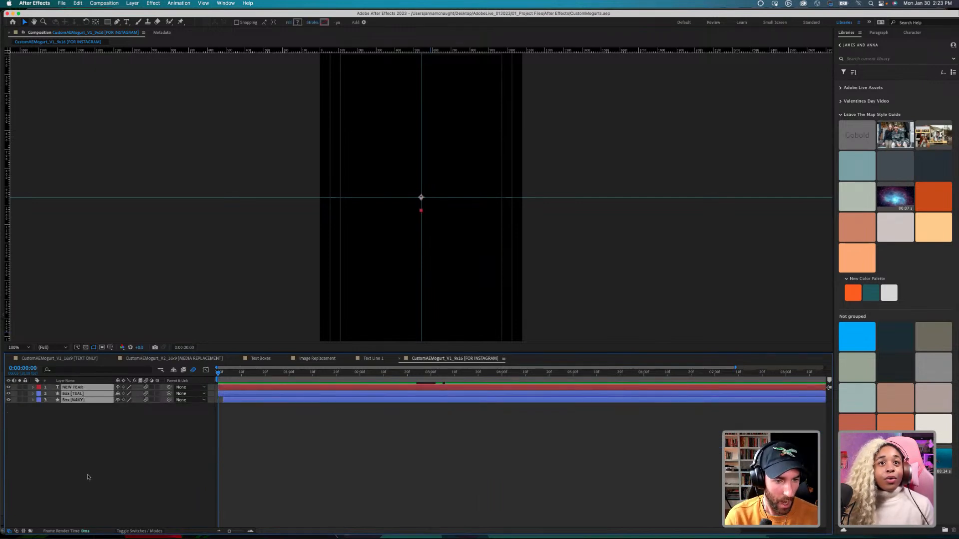
pyautogui.click(87, 477)
pyautogui.press('space')
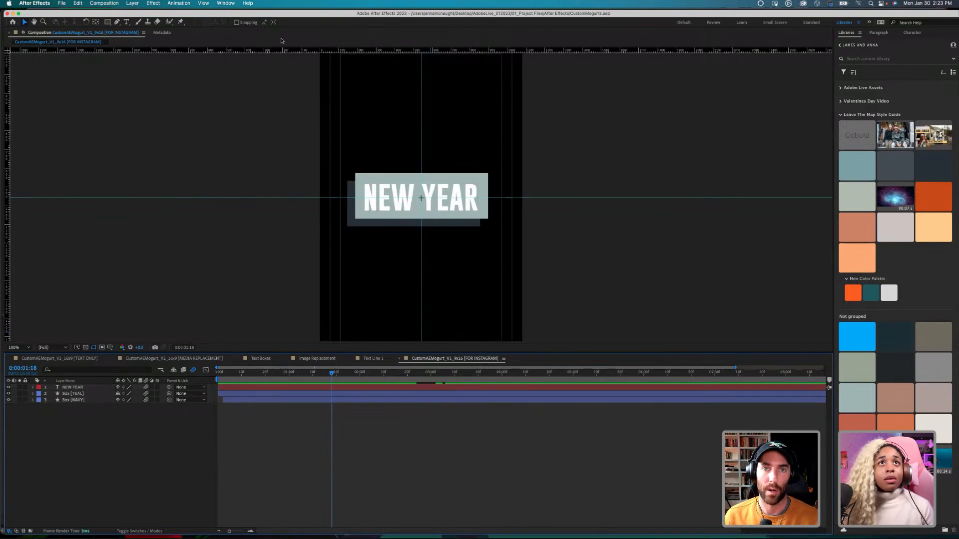
pyautogui.press('super+Tab')
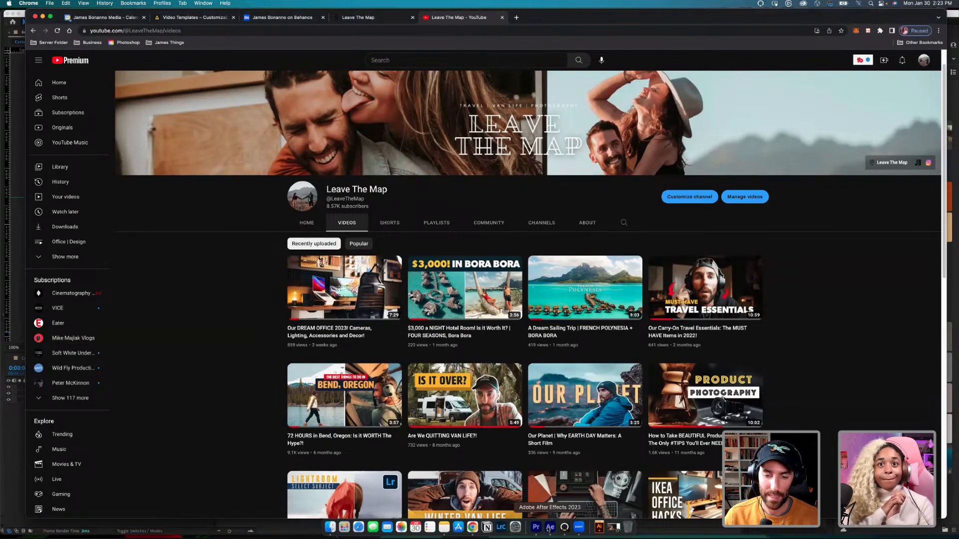
pyautogui.click(548, 528)
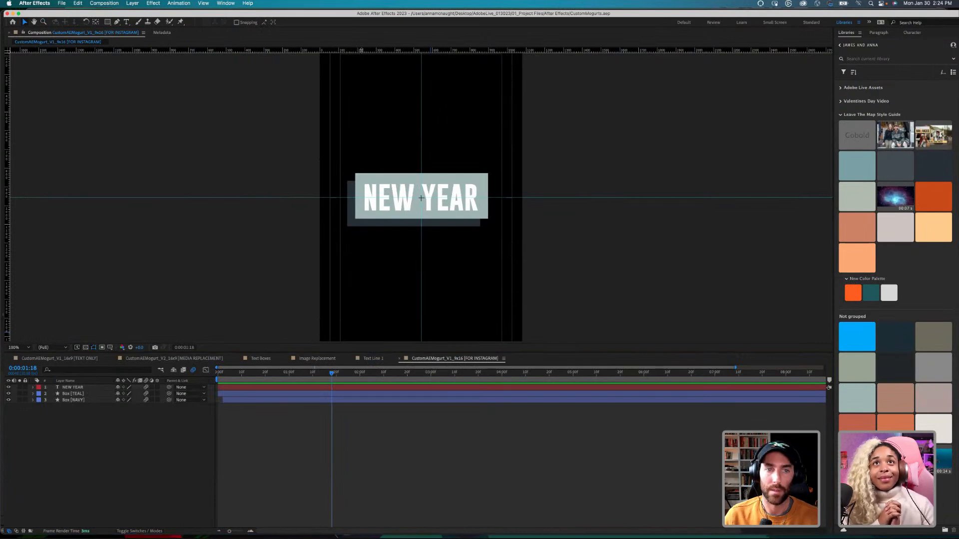
# Step: Make CustomAEMogurt_V1_9x16 [FOR INSTAGRAM] the primary composition in Essential Graphics and set its poster time at 0:00:00:22
pyautogui.click(226, 3)
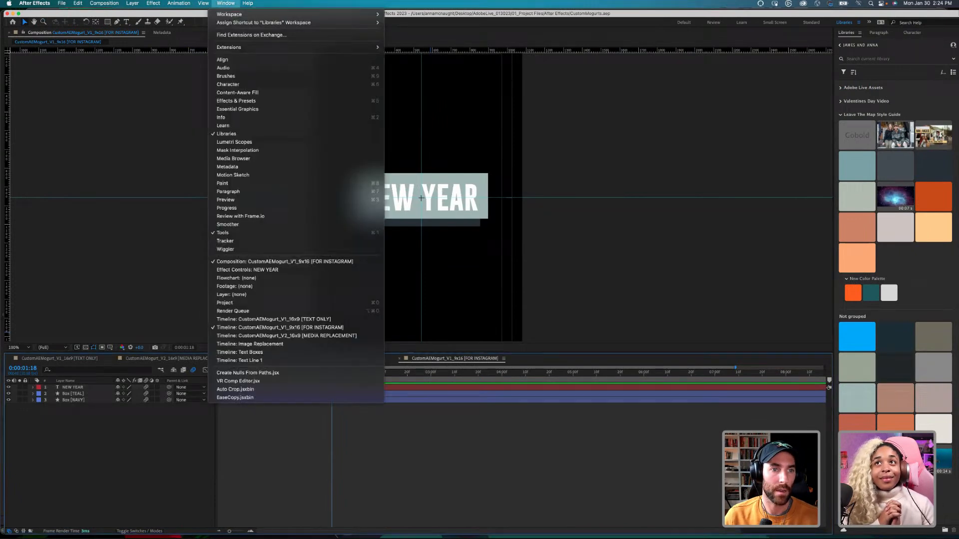
pyautogui.click(240, 110)
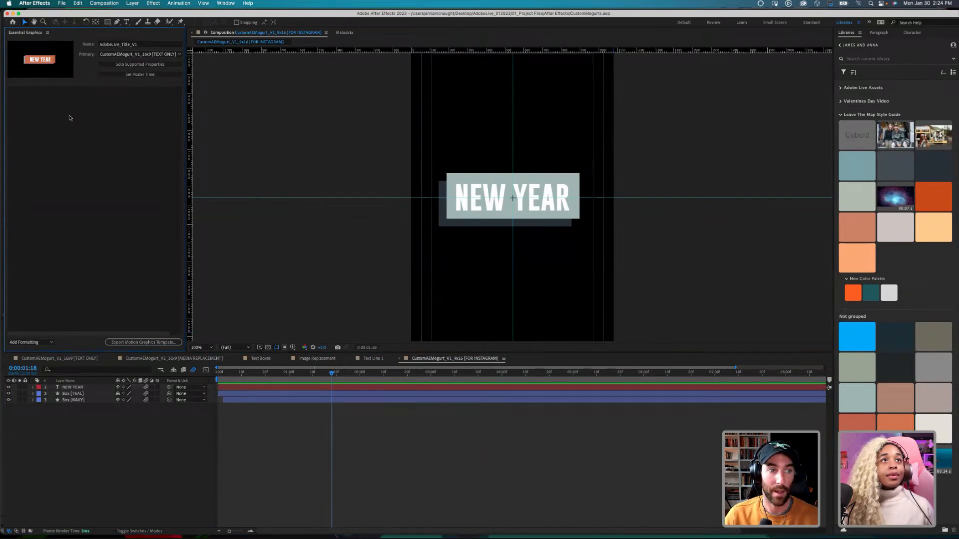
pyautogui.click(113, 56)
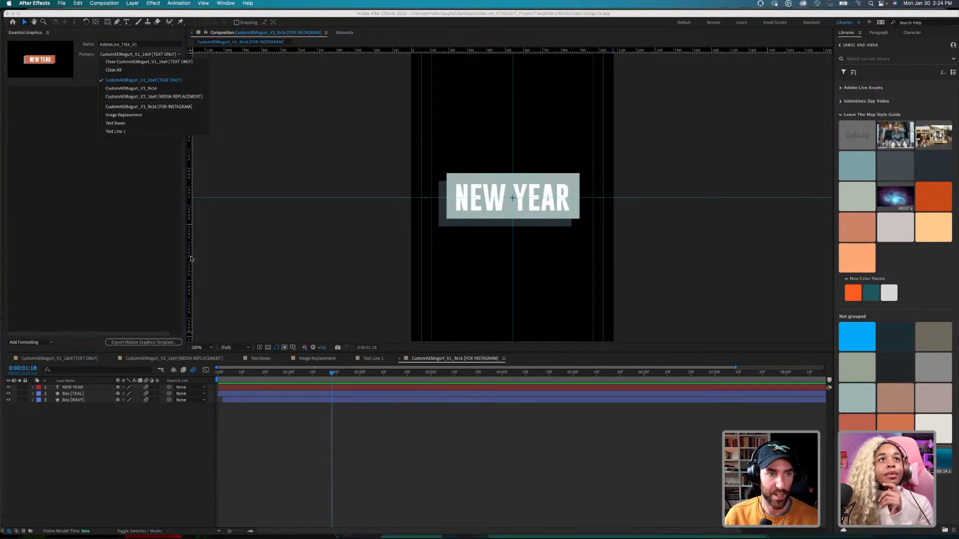
pyautogui.click(153, 106)
pyautogui.moveTo(332, 375); pyautogui.dragTo(270, 374)
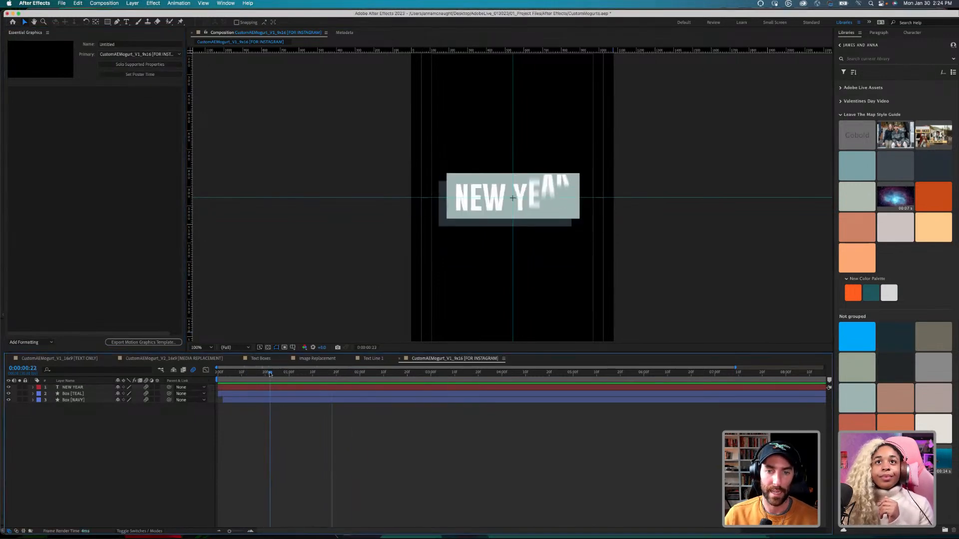
pyautogui.click(142, 75)
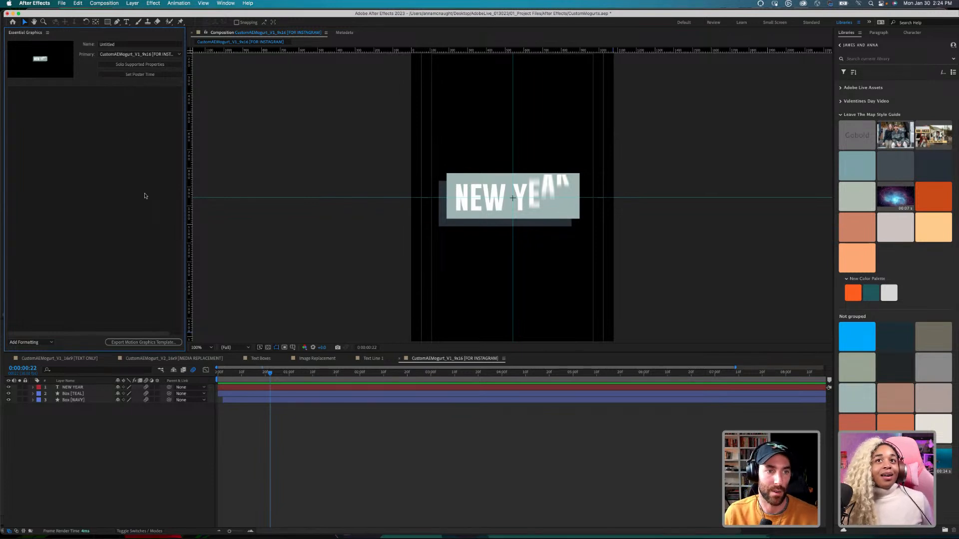
# Step: Expand the NEW YEAR layer's text properties and select its Source Text
pyautogui.click(72, 387)
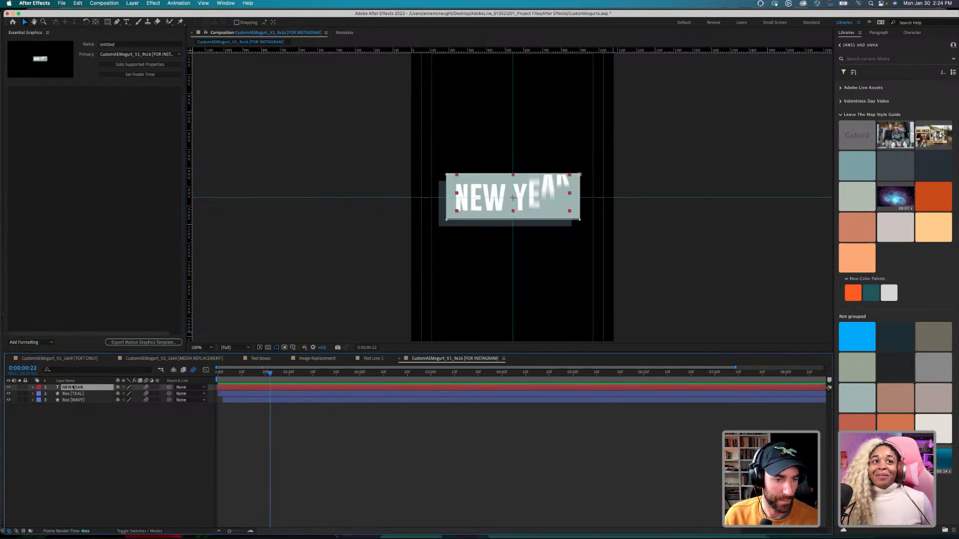
pyautogui.click(33, 387)
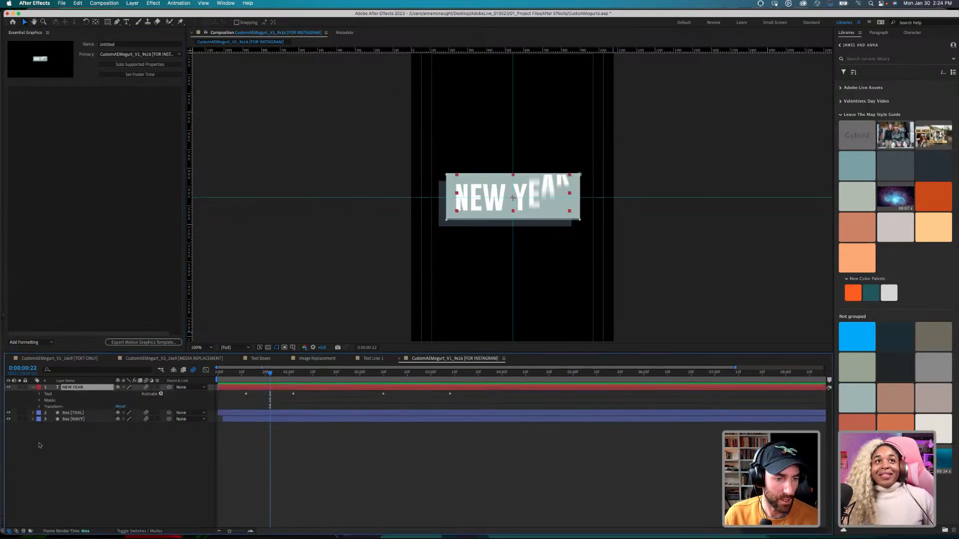
pyautogui.click(40, 394)
pyautogui.click(74, 400)
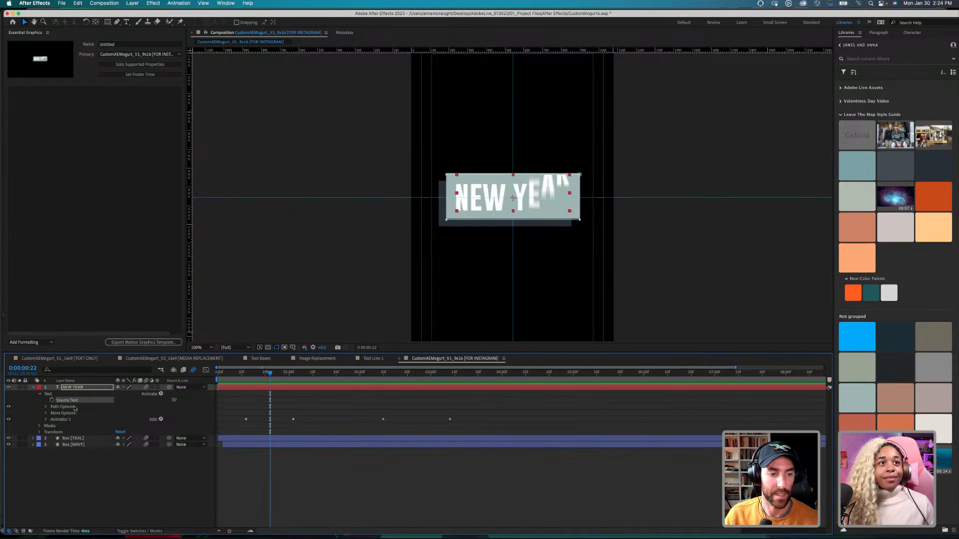
# Step: Solo the properties supported by Essential Graphics and look through those of the text and box layers
pyautogui.click(143, 64)
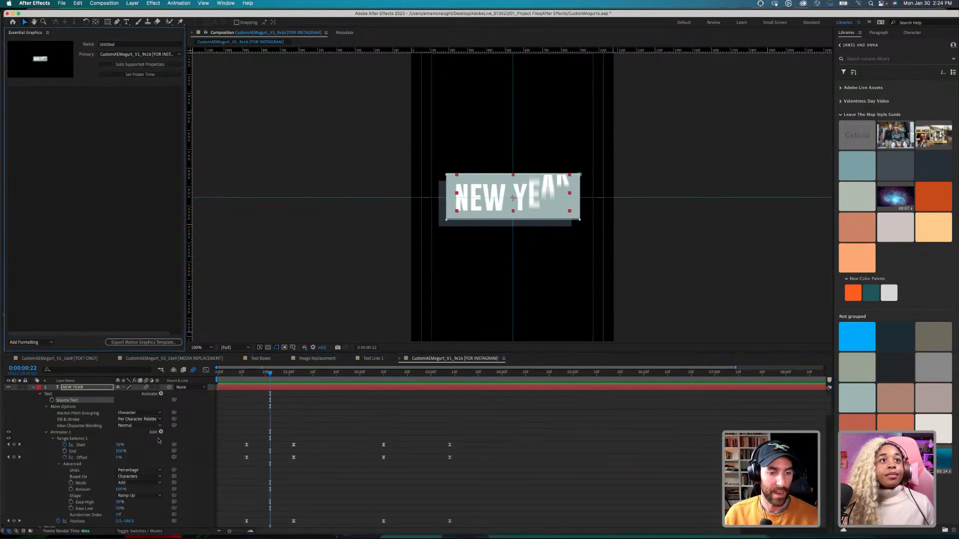
pyautogui.scroll(-5, 157, 435)
pyautogui.scroll(5, 155, 436)
pyautogui.scroll(-4, 154, 437)
pyautogui.scroll(-8, 154, 436)
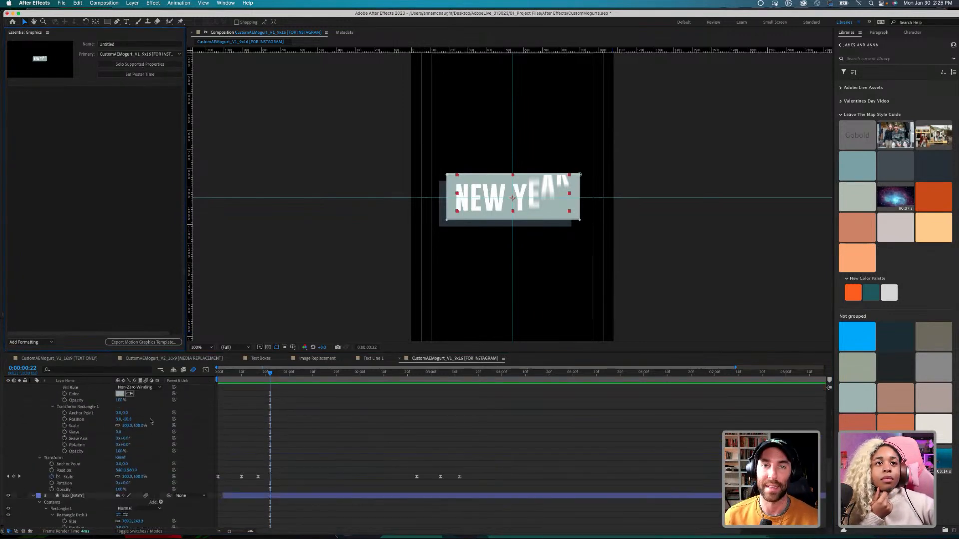
pyautogui.scroll(-2, 151, 421)
pyautogui.scroll(6, 144, 452)
pyautogui.scroll(10, 144, 452)
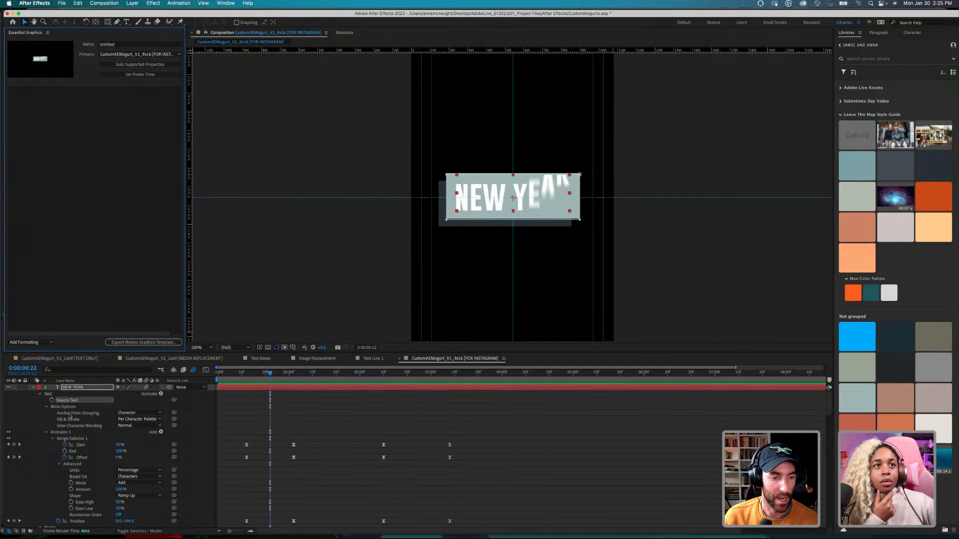
# Step: Add the NEW YEAR layer's Source Text to the template controls and change its text to TEXT GOES HERE
pyautogui.moveTo(67, 400); pyautogui.dragTo(64, 140)
pyautogui.click(97, 92)
pyautogui.write('TRE')
pyautogui.write('EXT GOES HERE')
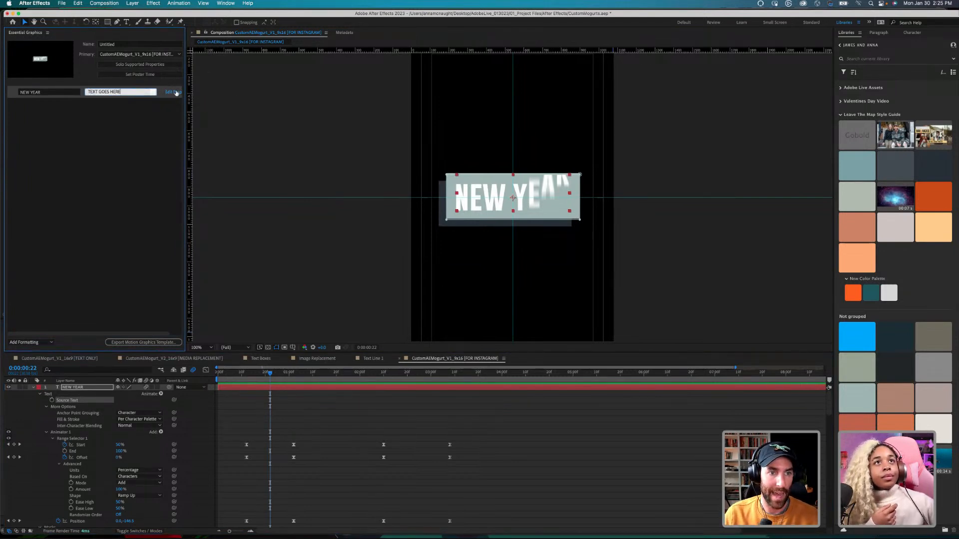
# Step: Enable custom font selection, font size adjustment and faux styles for the Source Text control
pyautogui.moveTo(186, 88); pyautogui.dragTo(275, 88)
pyautogui.click(257, 92)
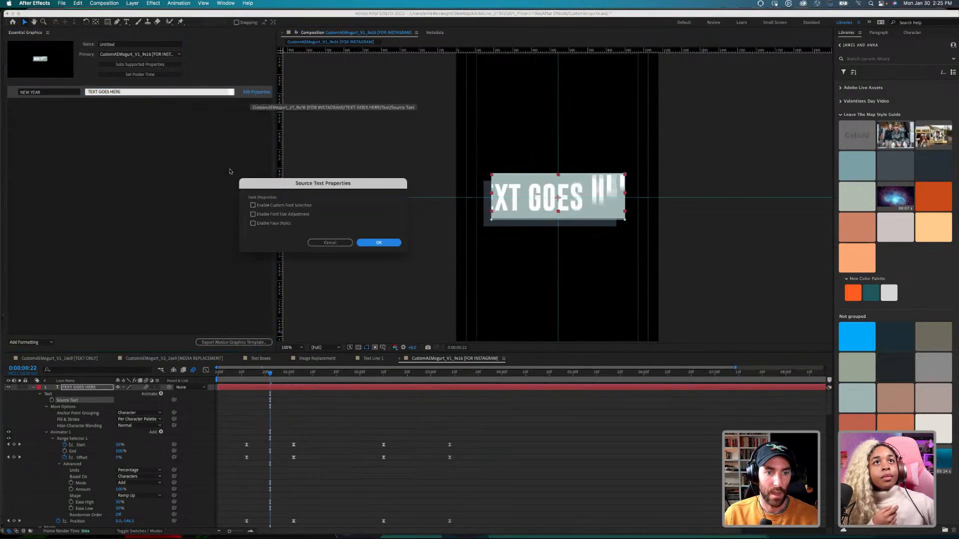
pyautogui.click(253, 206)
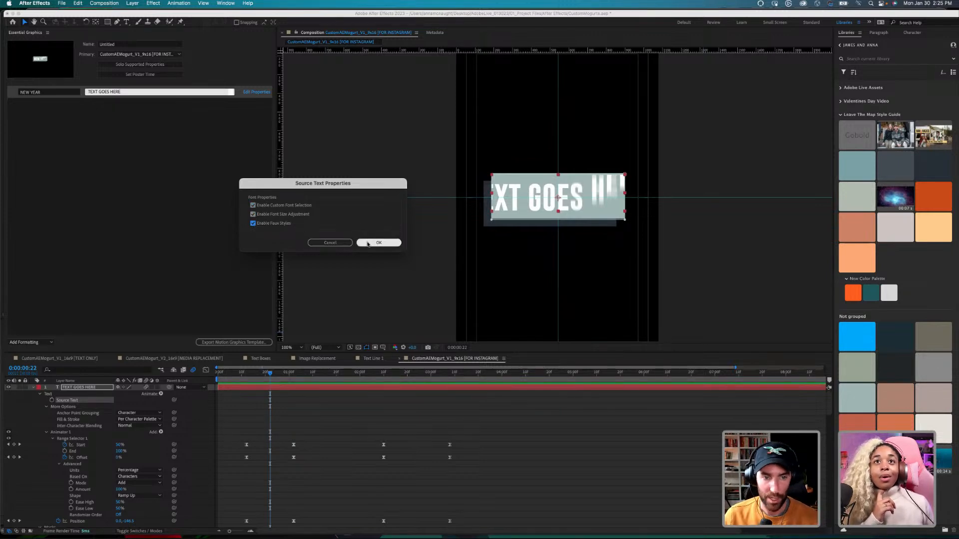
pyautogui.click(369, 244)
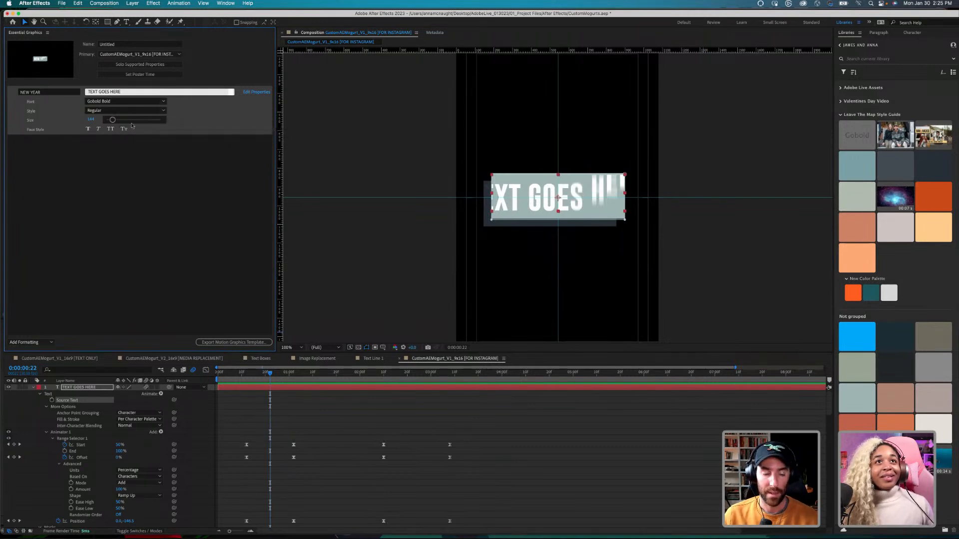
# Step: Collapse the text layer's More Options and Animator 1 property groups
pyautogui.click(34, 388)
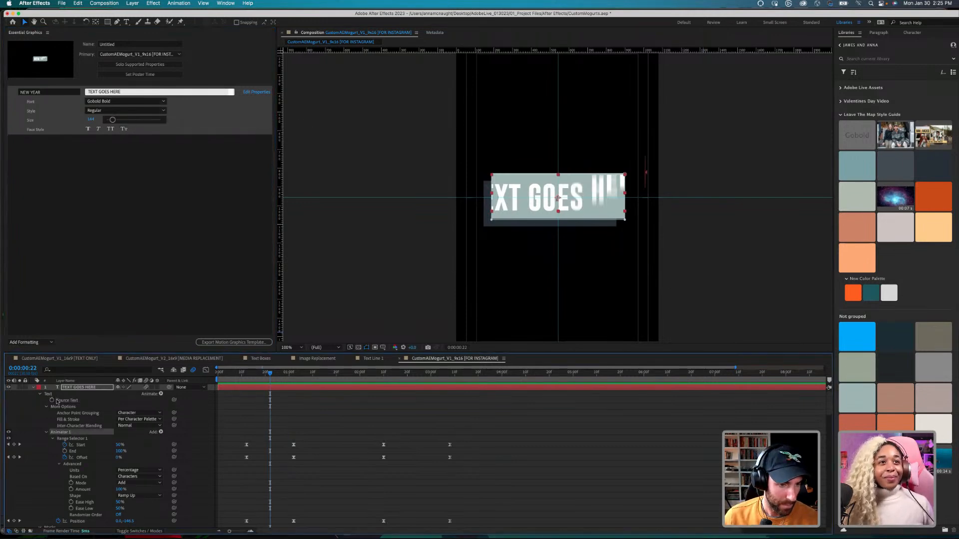
pyautogui.click(33, 388)
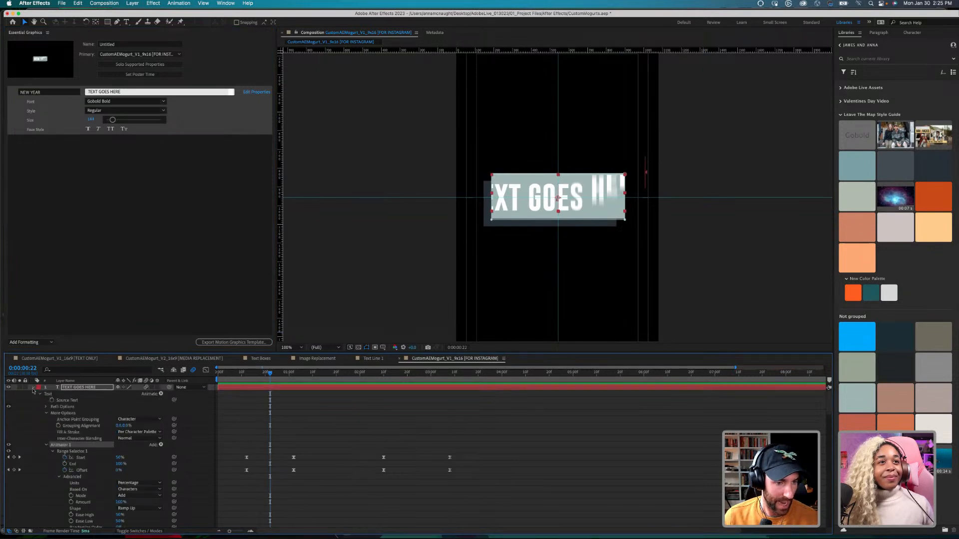
pyautogui.click(47, 414)
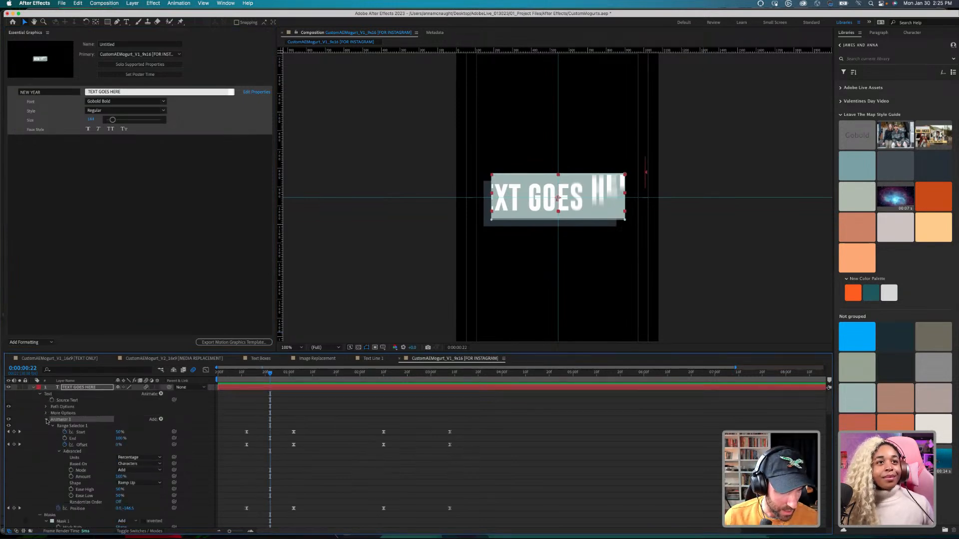
pyautogui.click(47, 421)
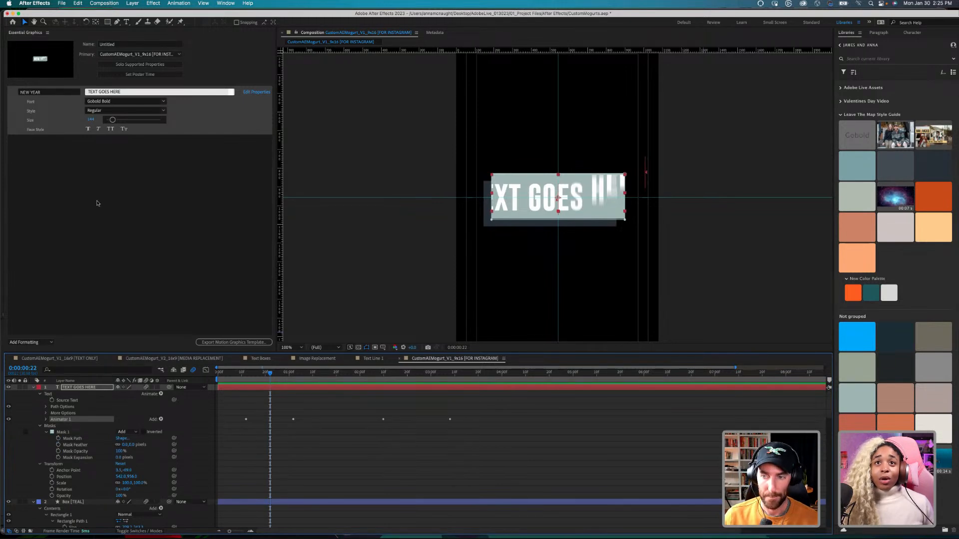
# Step: Add the Start property of the text layer's Range Selector 1 to the template controls
pyautogui.click(45, 420)
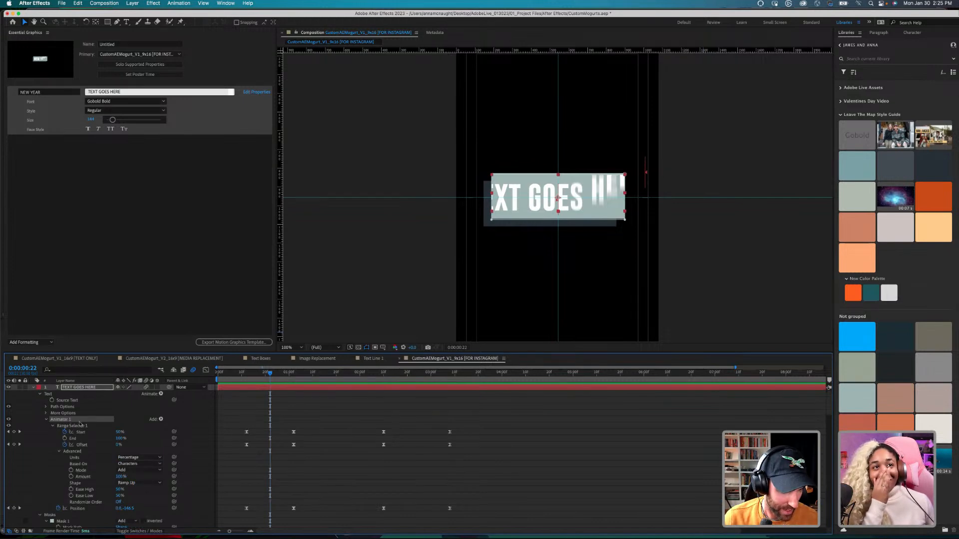
pyautogui.click(80, 426)
pyautogui.scroll(-1, 82, 438)
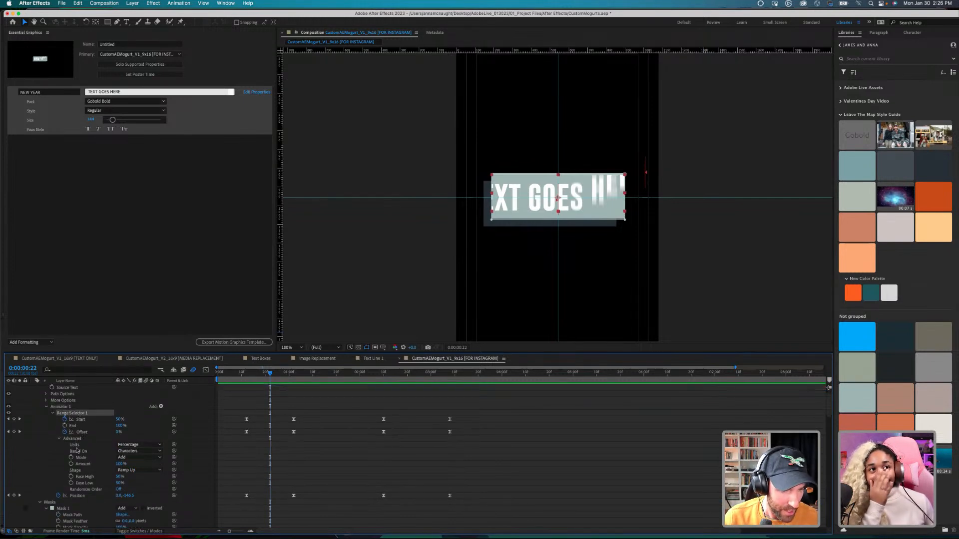
pyautogui.click(81, 433)
pyautogui.click(84, 419)
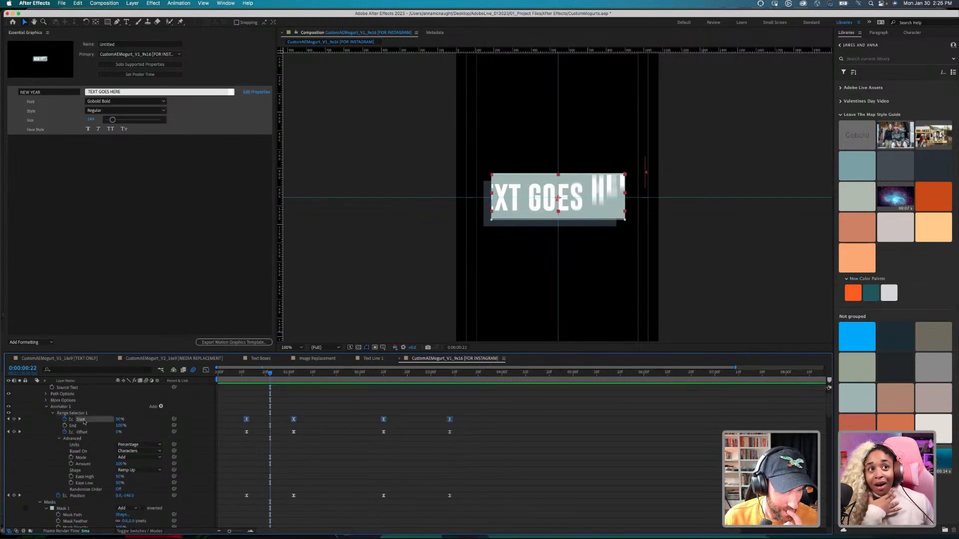
pyautogui.moveTo(87, 420); pyautogui.dragTo(74, 230)
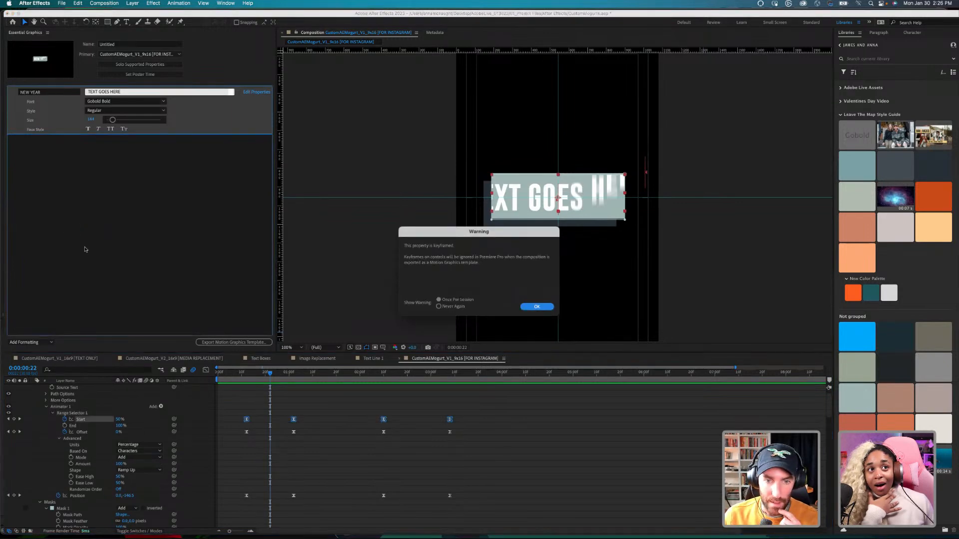
pyautogui.click(534, 306)
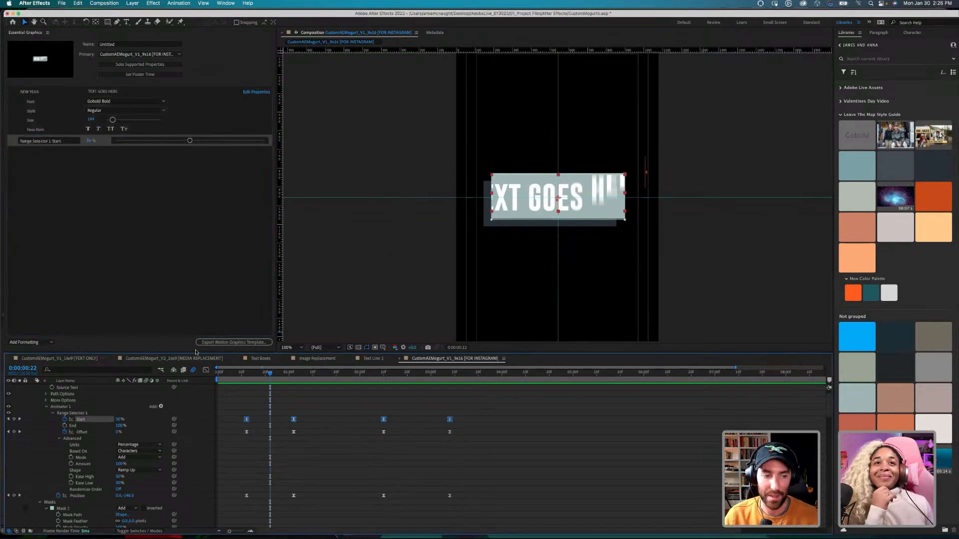
# Step: Collapse the Animator 1 group, select the text layer's Scale property and save the project
pyautogui.scroll(1, 59, 431)
pyautogui.click(45, 413)
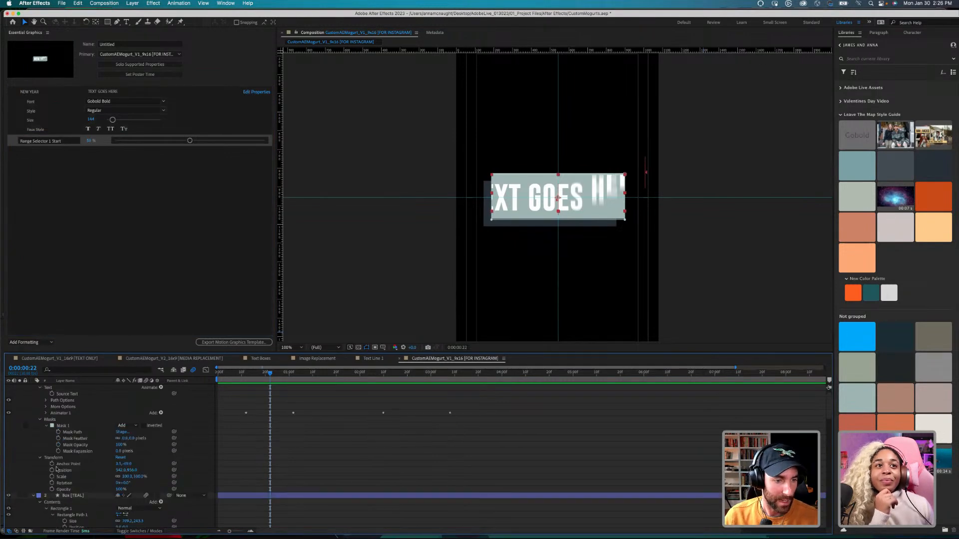
pyautogui.scroll(1, 50, 422)
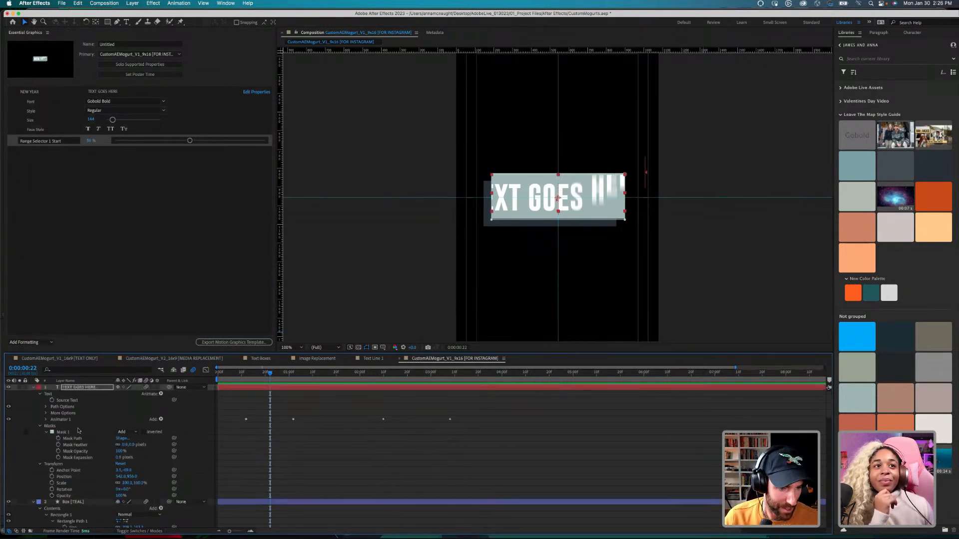
pyautogui.click(67, 484)
pyautogui.scroll(-1, 65, 419)
pyautogui.scroll(1, 67, 419)
pyautogui.press('super+s')
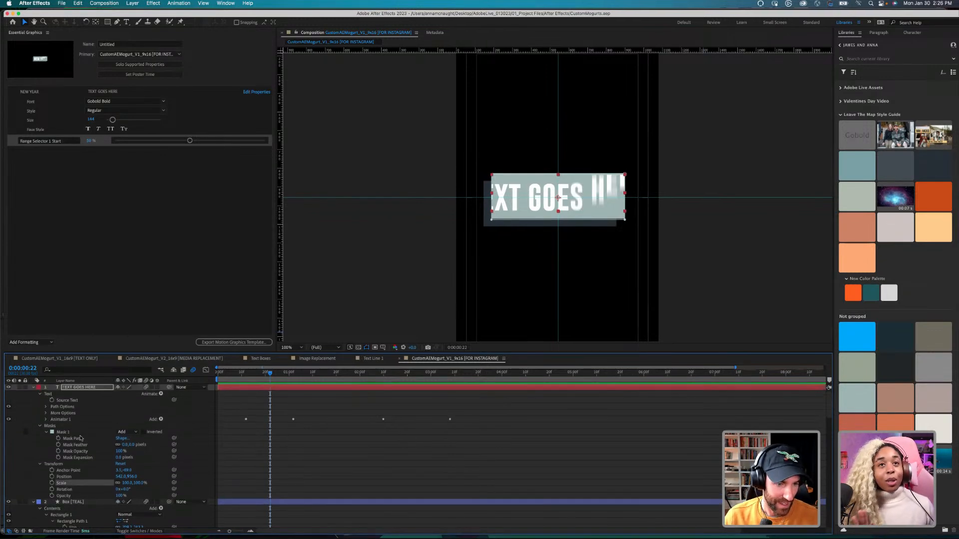
# Step: Add the text layer's Scale and Opacity properties to the template controls
pyautogui.scroll(-1, 83, 429)
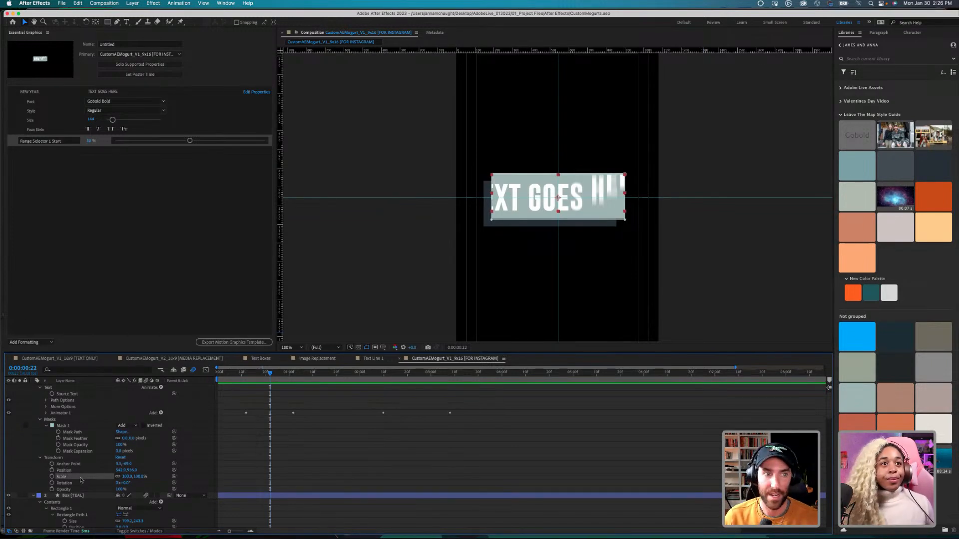
pyautogui.moveTo(80, 480); pyautogui.dragTo(69, 253)
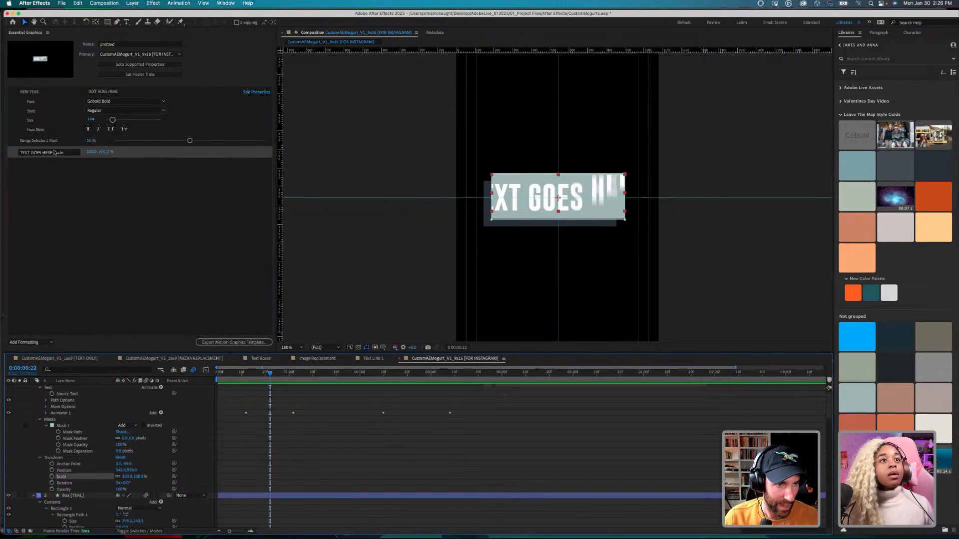
pyautogui.moveTo(81, 489); pyautogui.dragTo(66, 270)
pyautogui.click(61, 236)
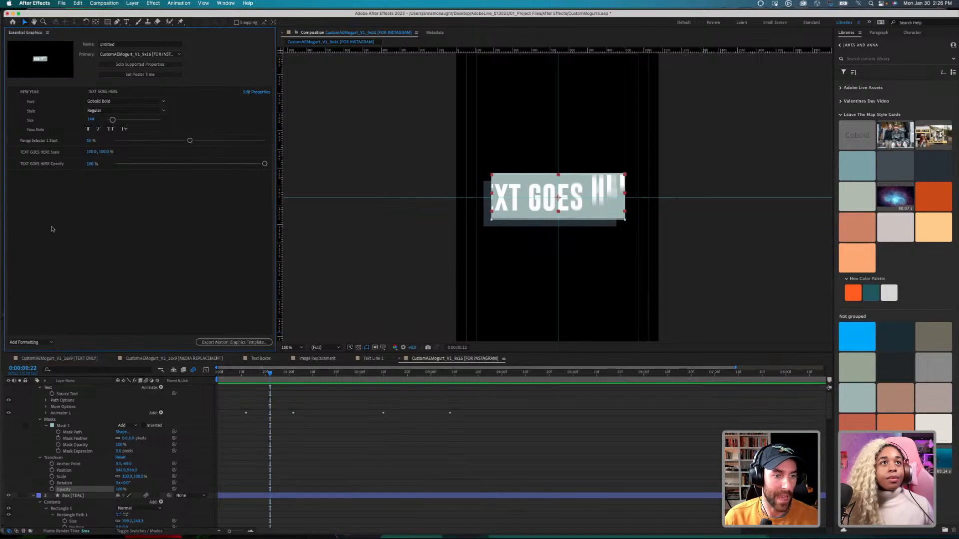
# Step: Add a control group named TEXT to the template controls
pyautogui.click(44, 342)
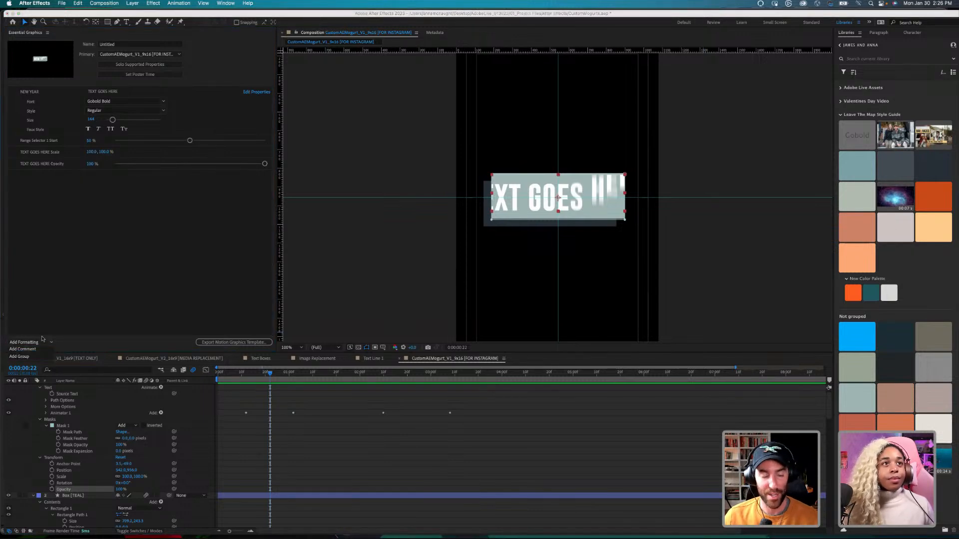
pyautogui.click(19, 357)
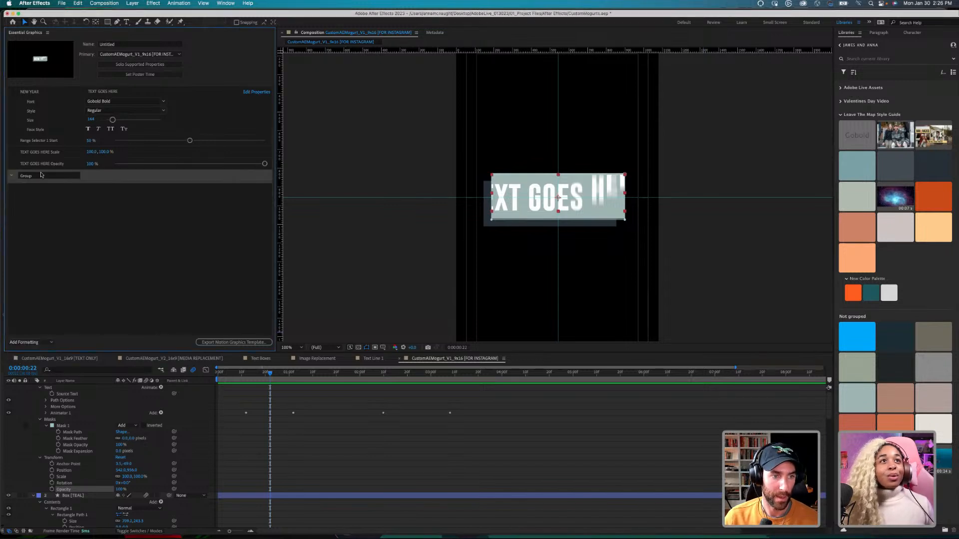
pyautogui.write('TEXT')
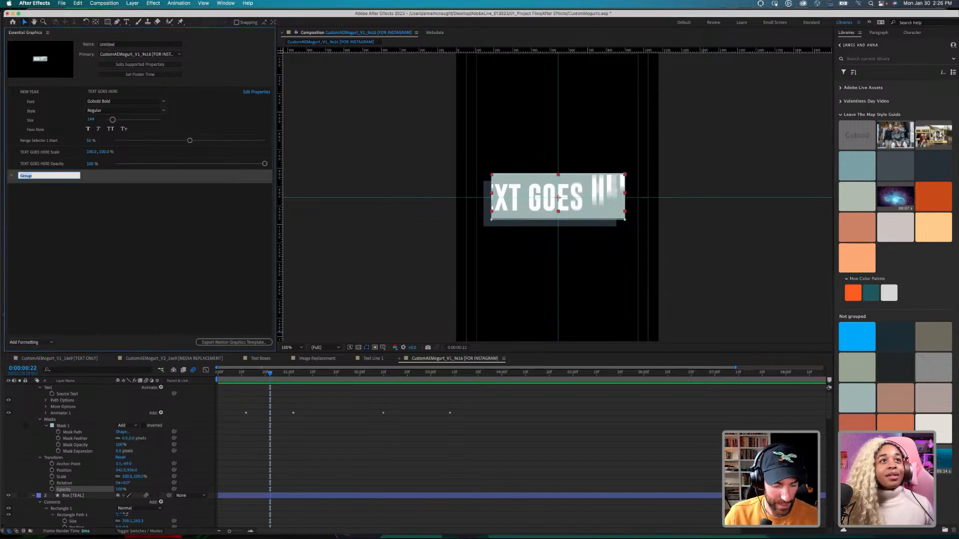
pyautogui.press('Return')
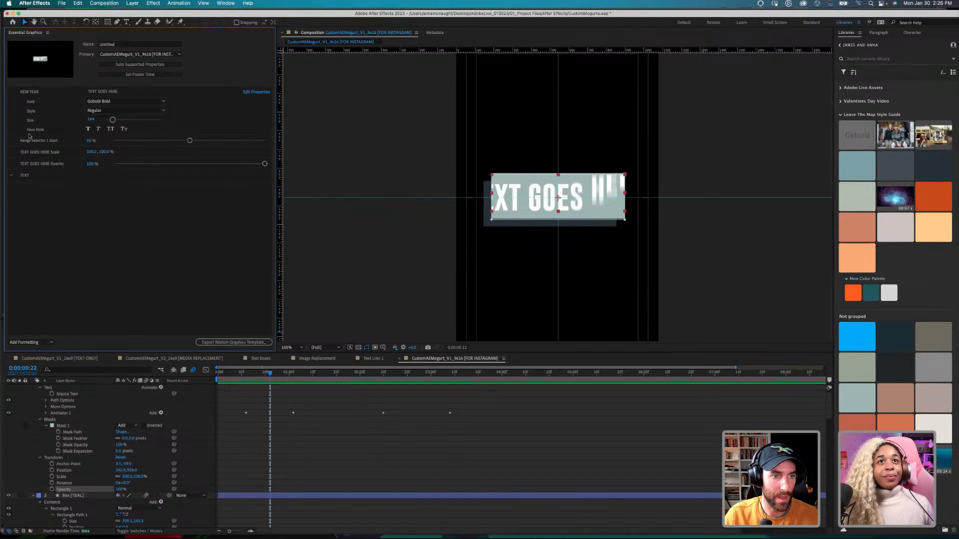
# Step: Move the source text, Range Selector 1 Start, Scale and Opacity controls into the TEXT group, then collapse and re-expand the group
pyautogui.click(42, 93)
pyautogui.click(64, 93)
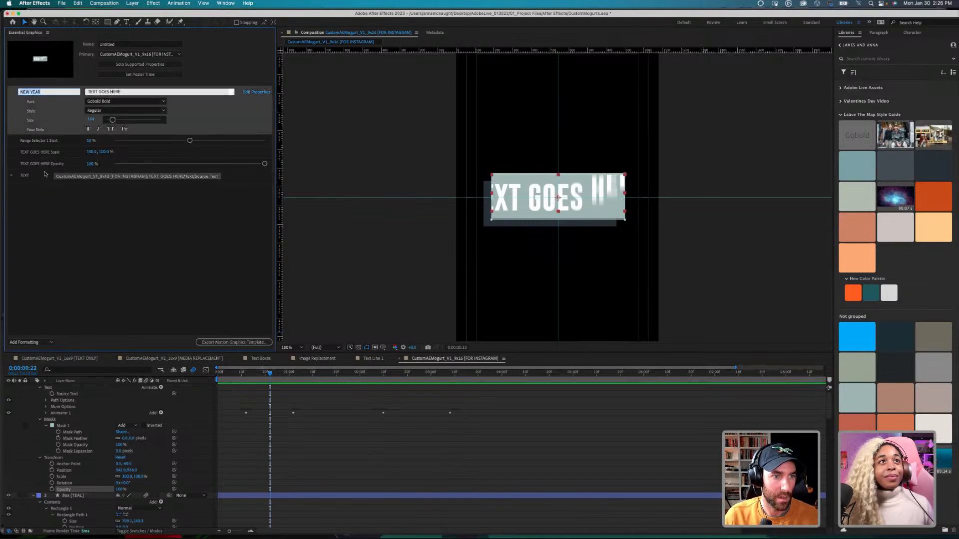
pyautogui.click(27, 178)
pyautogui.moveTo(21, 94); pyautogui.dragTo(22, 98)
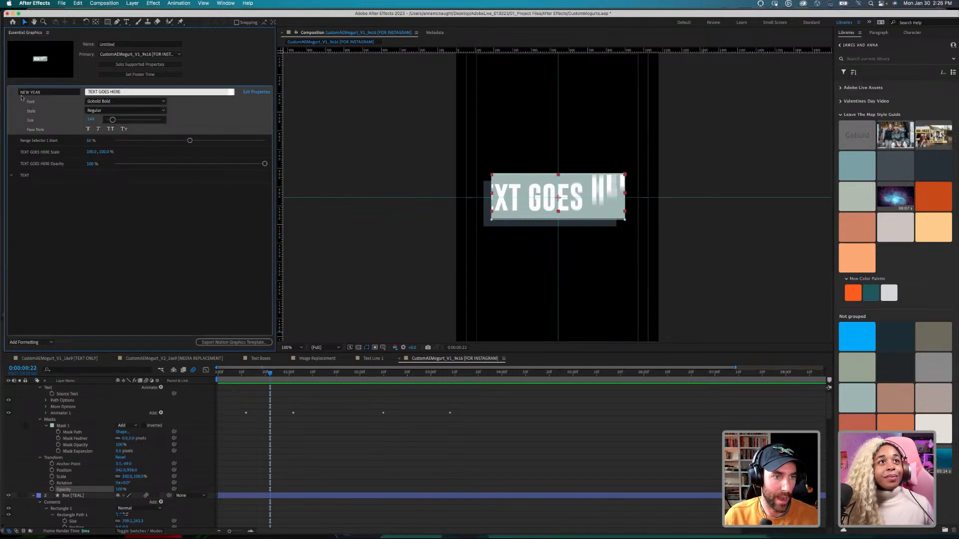
pyautogui.moveTo(35, 175); pyautogui.dragTo(35, 178)
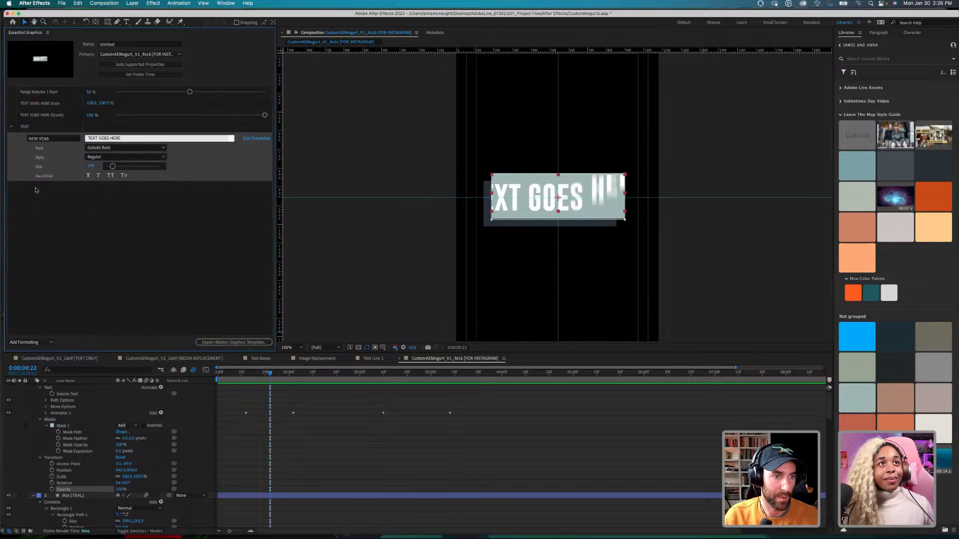
pyautogui.click(45, 117)
pyautogui.moveTo(11, 106)
pyautogui.mouseDown()
pyautogui.moveTo(31, 126)
pyautogui.moveTo(30, 105)
pyautogui.mouseUp()
pyautogui.click(60, 204)
pyautogui.click(11, 93)
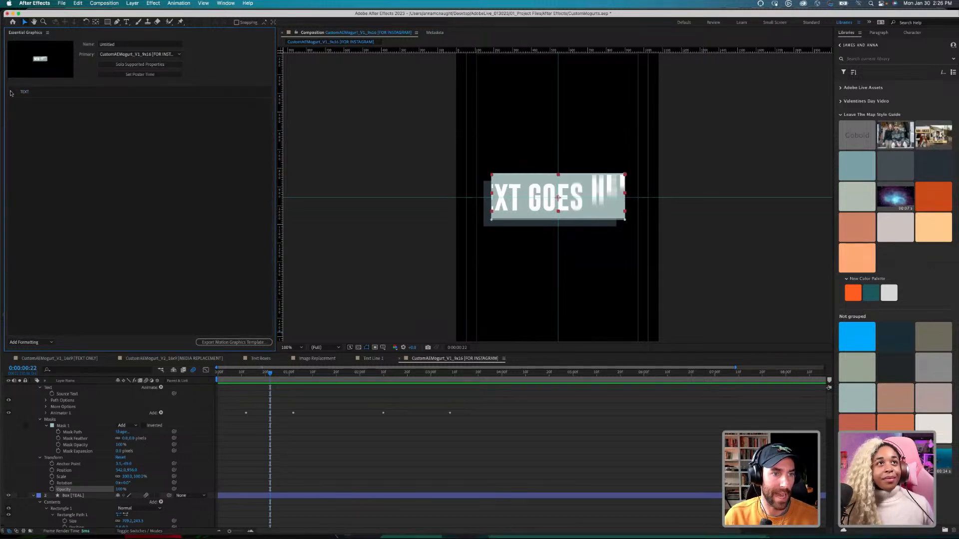
pyautogui.click(11, 92)
# Step: Collapse the TEXT GOES HERE, Box [TEAL] and Box [NAVY] layers in the timeline
pyautogui.scroll(1, 75, 425)
pyautogui.click(34, 387)
pyautogui.click(67, 394)
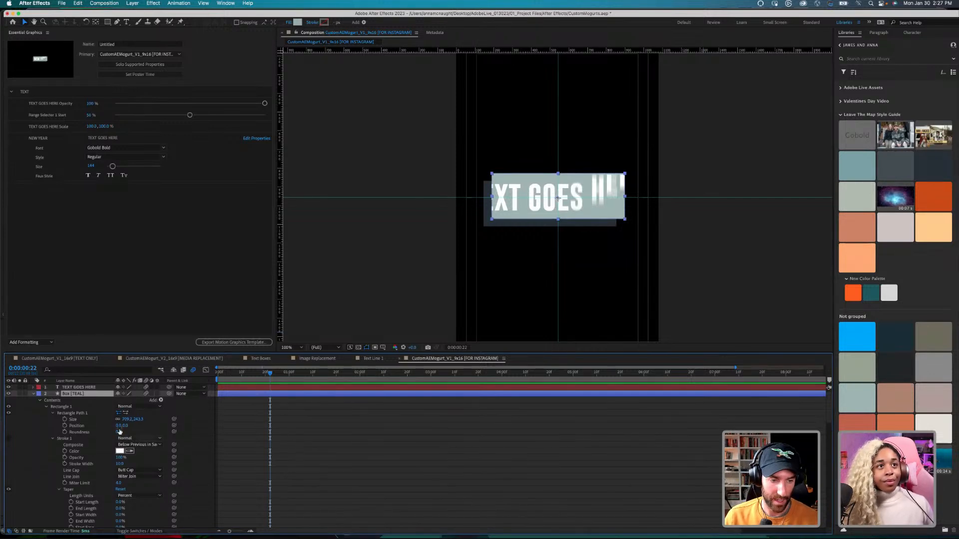
pyautogui.click(74, 452)
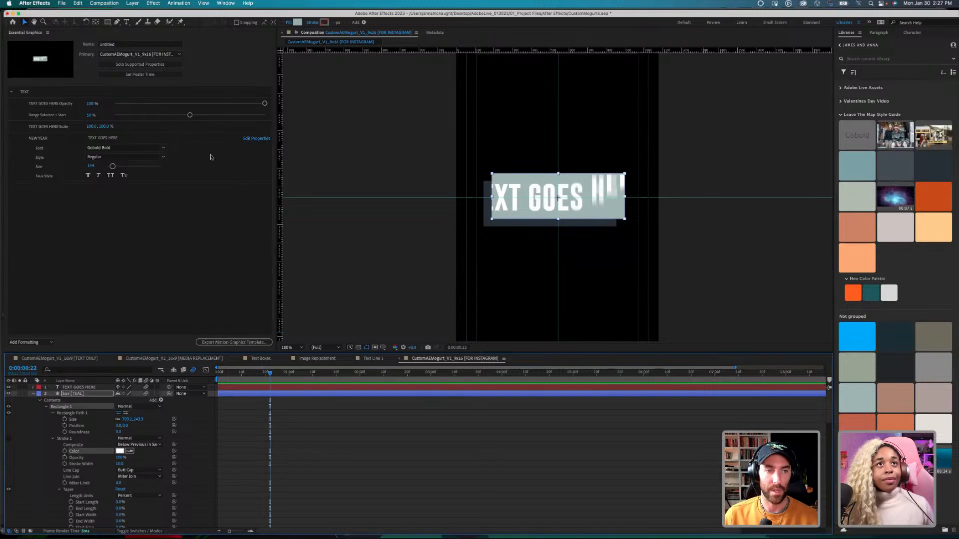
pyautogui.click(33, 394)
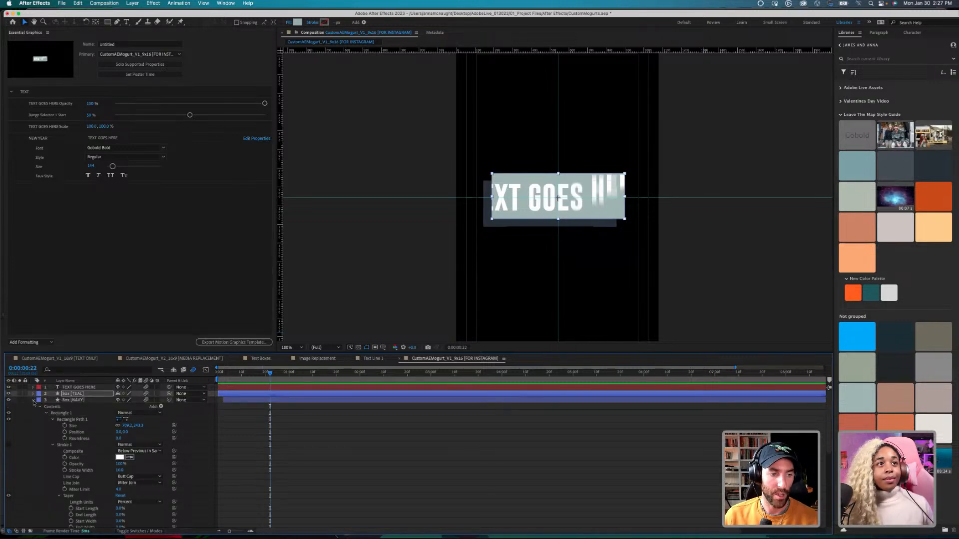
pyautogui.click(75, 388)
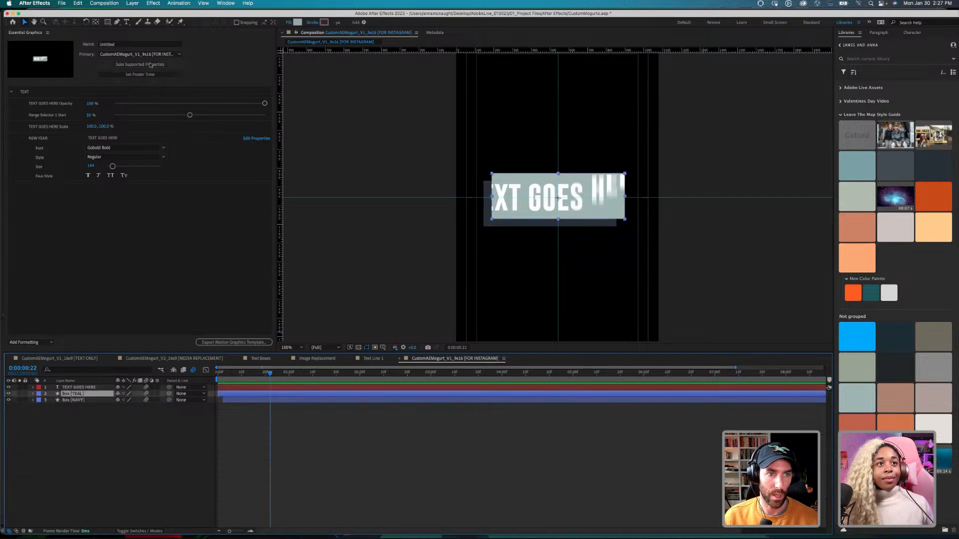
# Step: Reveal the layers' modified properties and add the Size of Box [TEAL]'s Rectangle Path 1 to the template controls
pyautogui.press('u')
pyautogui.press('u')
pyautogui.scroll(-2, 145, 407)
pyautogui.click(112, 443)
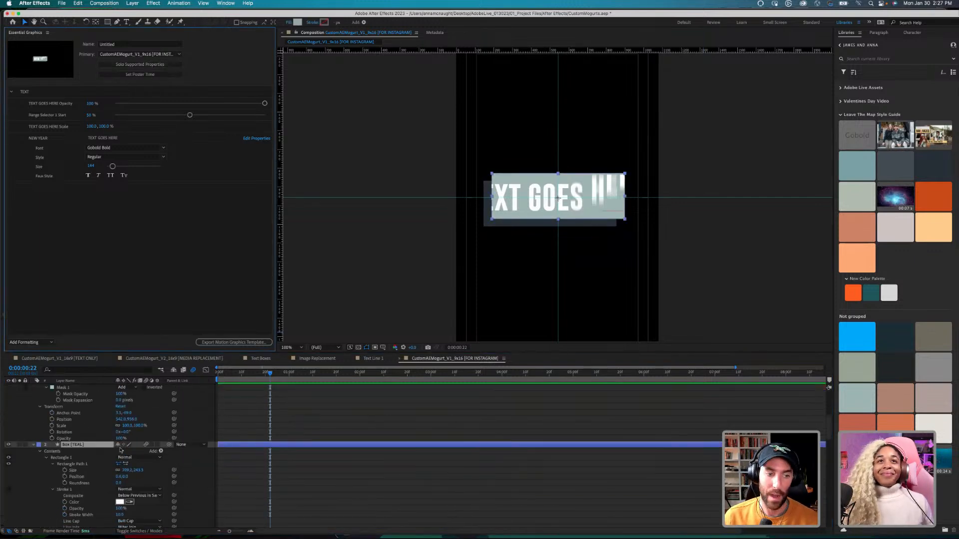
pyautogui.scroll(-2, 112, 444)
pyautogui.scroll(-2, 110, 442)
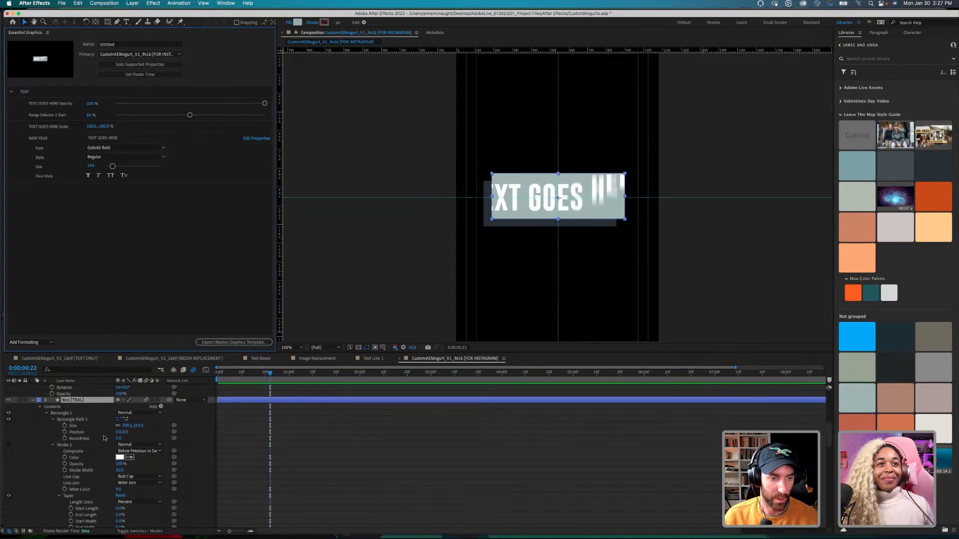
pyautogui.click(73, 419)
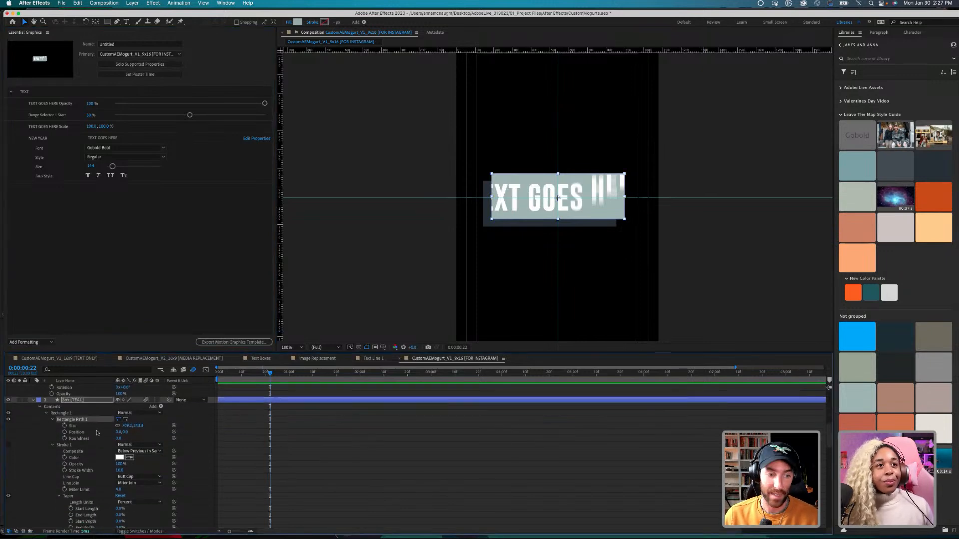
pyautogui.click(92, 426)
pyautogui.moveTo(85, 427); pyautogui.dragTo(82, 305)
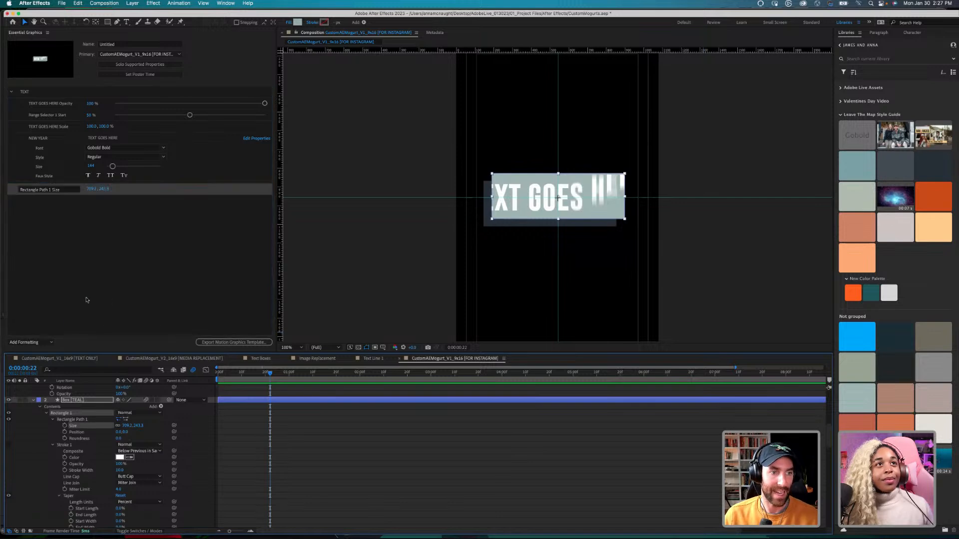
# Step: Rename the teal box's size control as BOX 1 Size
pyautogui.click(57, 190)
pyautogui.write('Box')
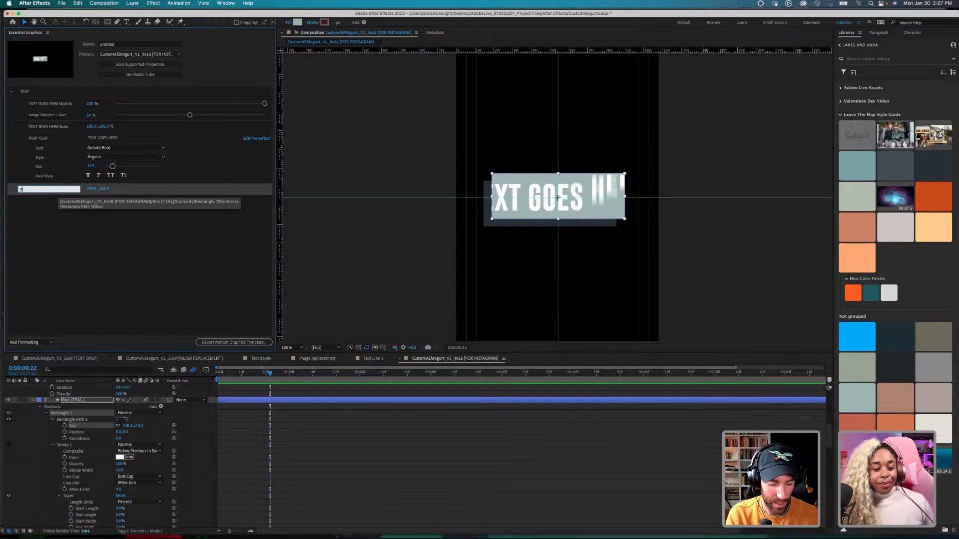
pyautogui.press('Return')
pyautogui.click(88, 370)
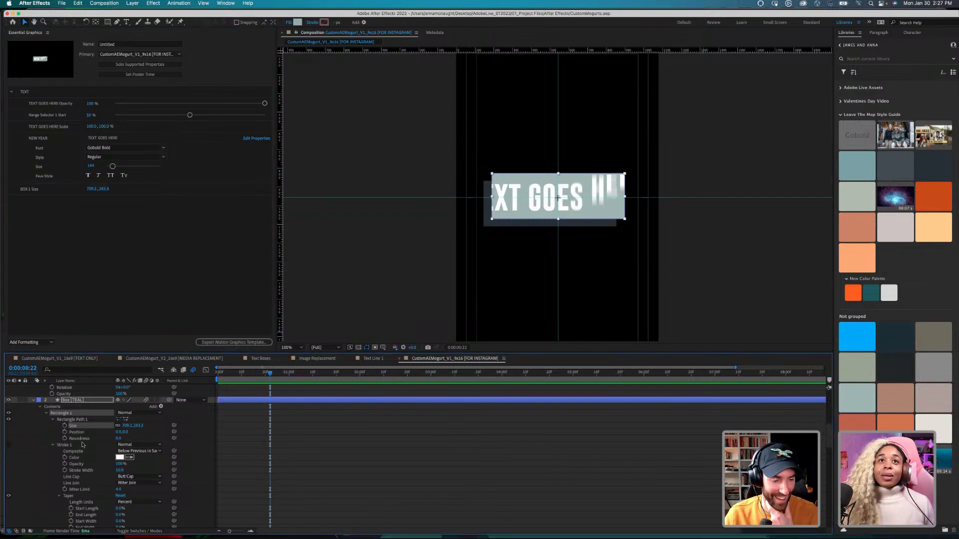
# Step: Add Box [TEAL]'s Rectangle Path 1 Roundness and its Stroke 1 Color, Opacity and Stroke Width to the template controls
pyautogui.click(84, 458)
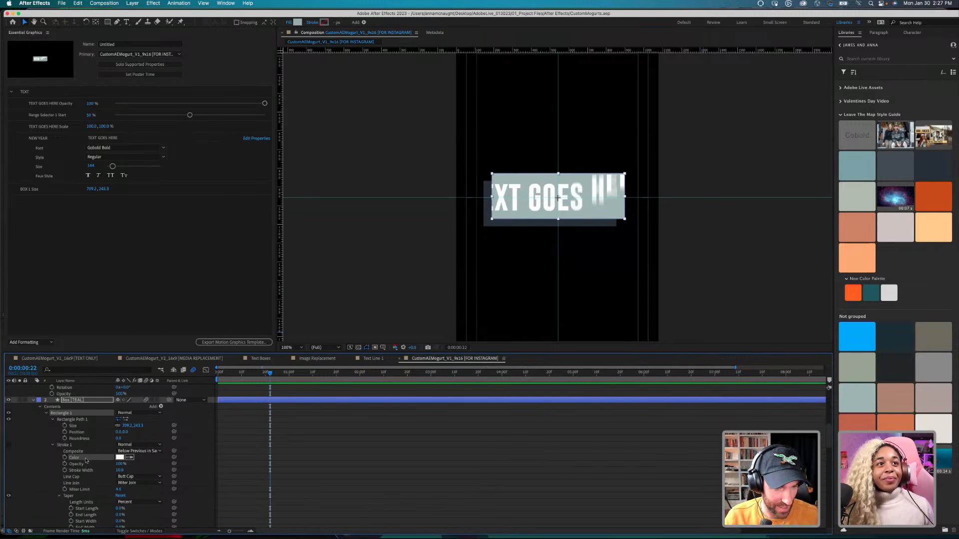
pyautogui.click(82, 439)
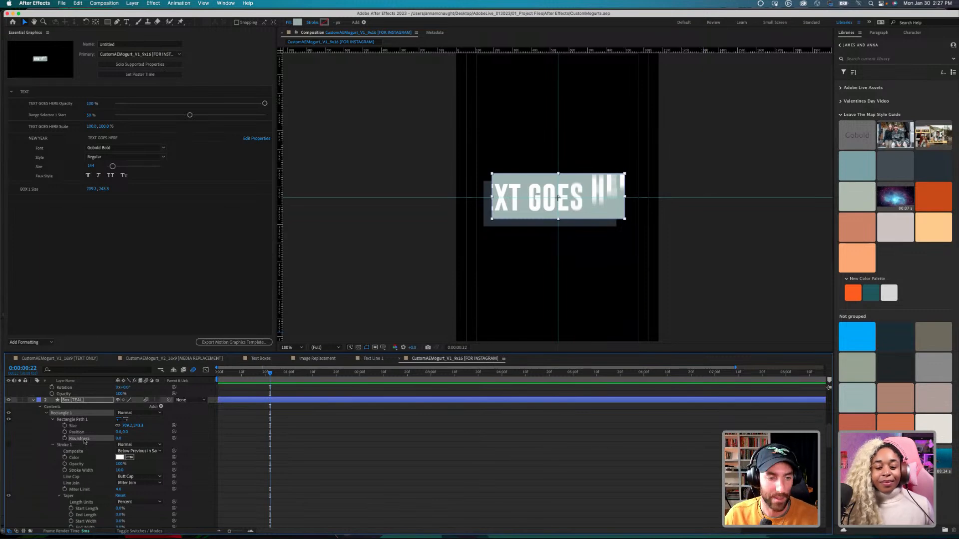
pyautogui.moveTo(84, 442); pyautogui.dragTo(63, 203)
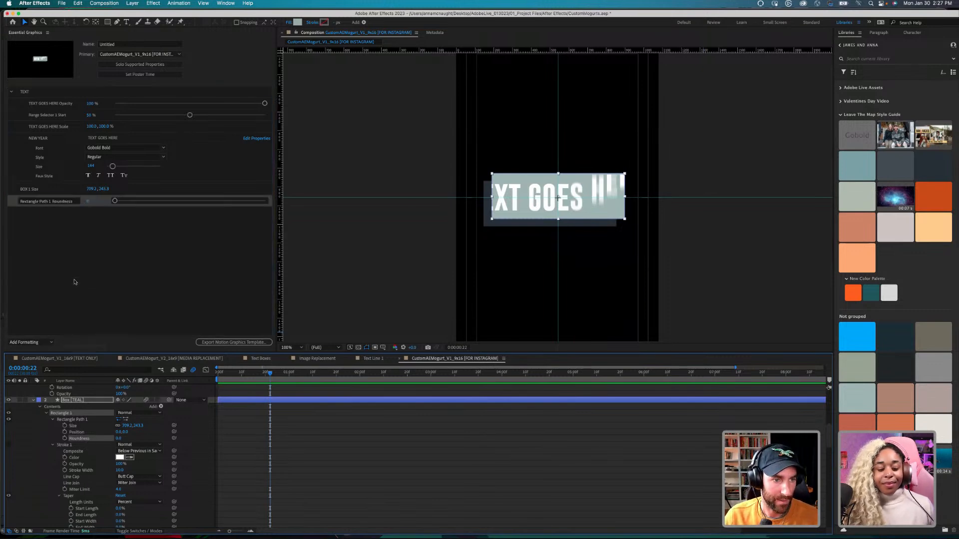
pyautogui.click(61, 220)
pyautogui.moveTo(85, 460); pyautogui.dragTo(67, 284)
pyautogui.moveTo(75, 463)
pyautogui.mouseDown()
pyautogui.moveTo(100, 467)
pyautogui.moveTo(70, 288)
pyautogui.mouseUp()
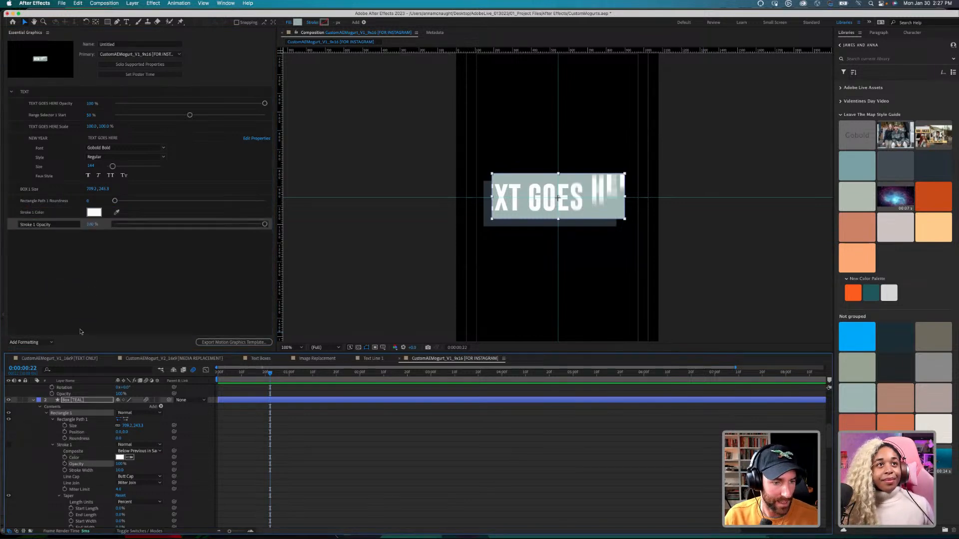
pyautogui.click(92, 470)
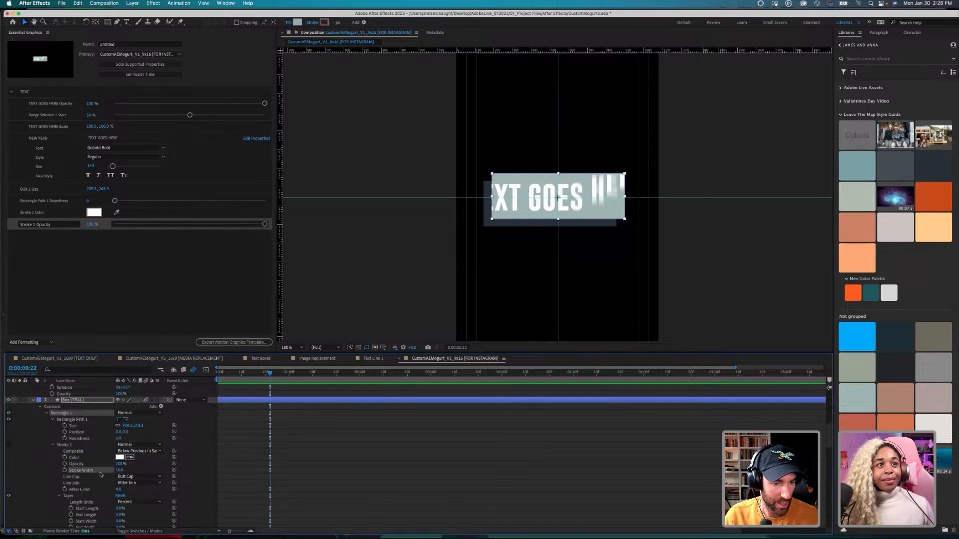
pyautogui.moveTo(99, 472)
pyautogui.mouseDown()
pyautogui.moveTo(95, 256)
pyautogui.moveTo(52, 290)
pyautogui.mouseUp()
# Step: Add a control group named BOX 1 below the teal box's controls
pyautogui.click(38, 343)
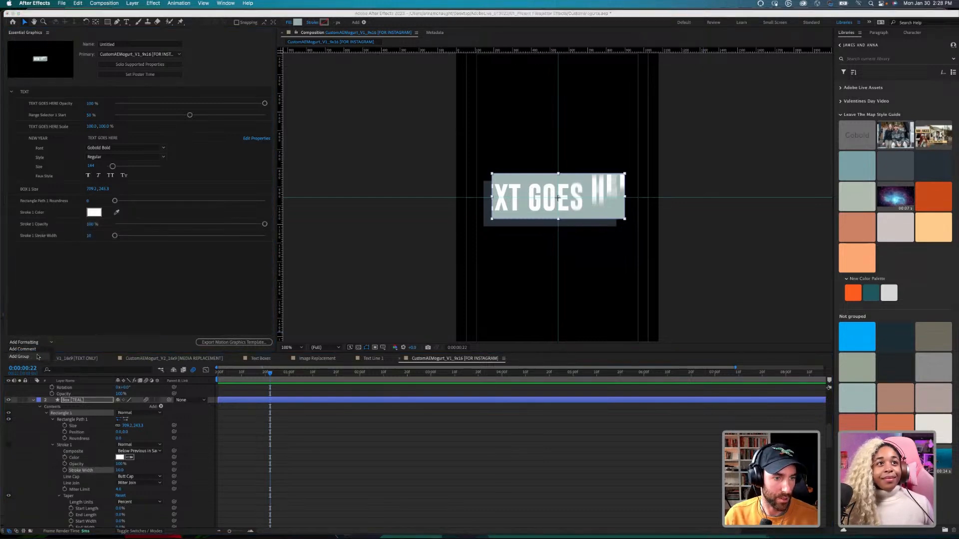
pyautogui.click(42, 354)
pyautogui.write('Bo')
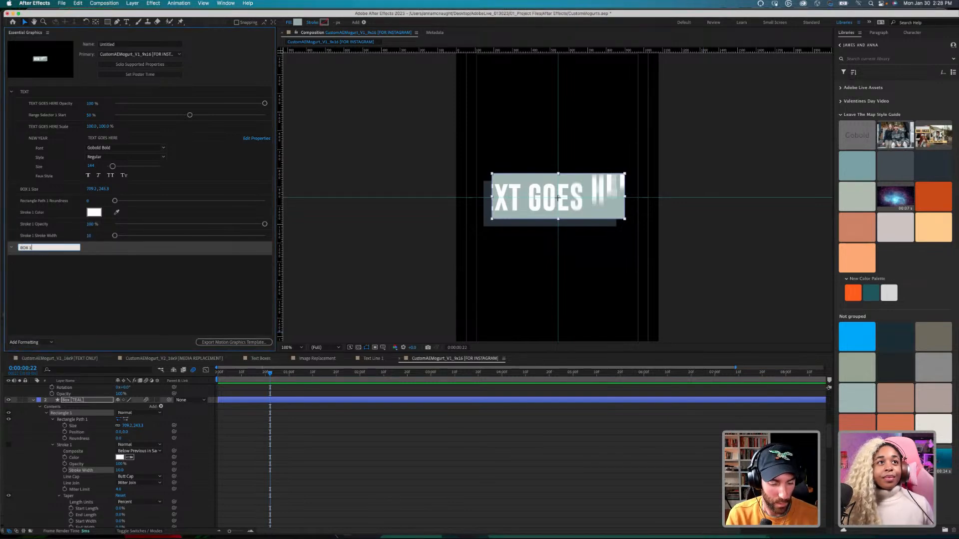
pyautogui.press('Return')
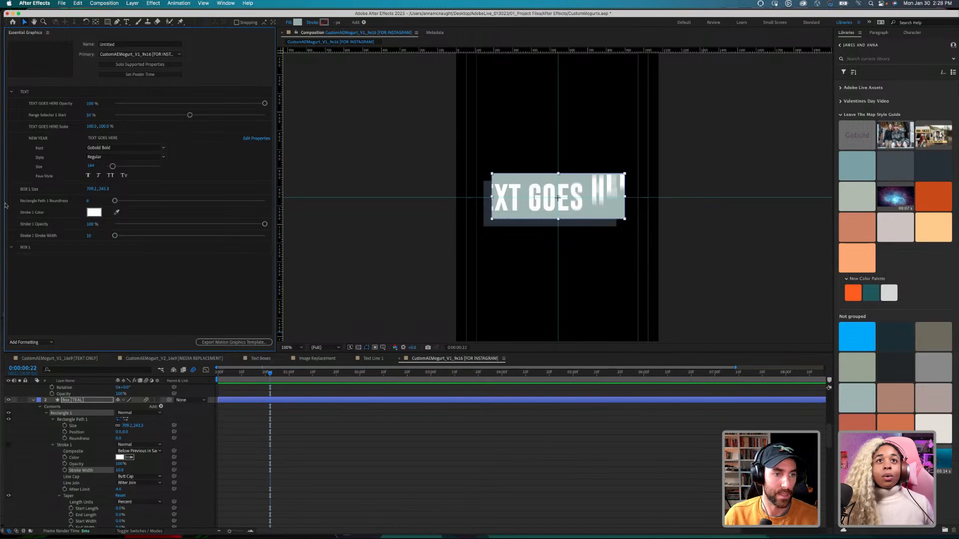
# Step: Move the teal box's controls into the BOX 1 group and order them as Size, Stroke Color, Stroke Width, Opacity and Roundness
pyautogui.click(55, 189)
pyautogui.moveTo(11, 190)
pyautogui.mouseDown()
pyautogui.moveTo(30, 248)
pyautogui.moveTo(24, 205)
pyautogui.mouseUp()
pyautogui.click(35, 268)
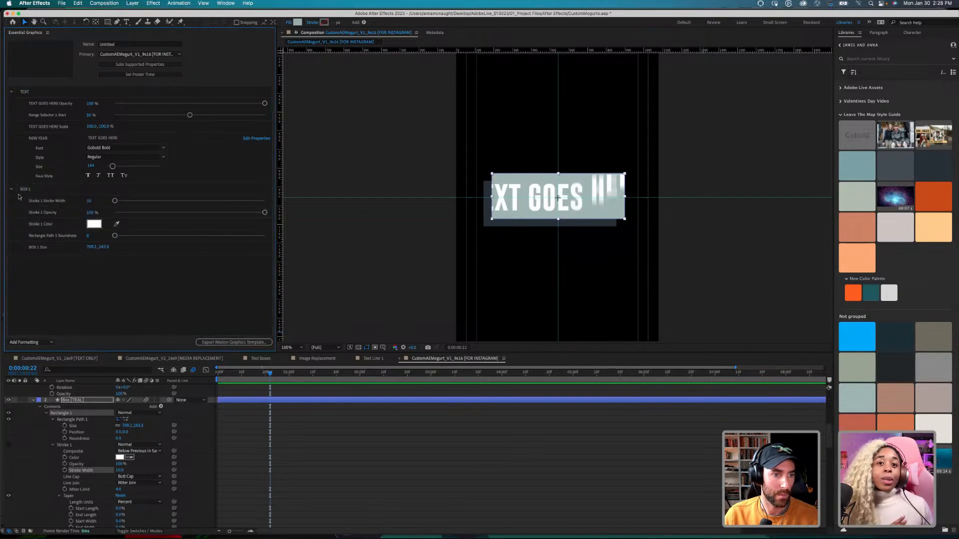
pyautogui.click(48, 227)
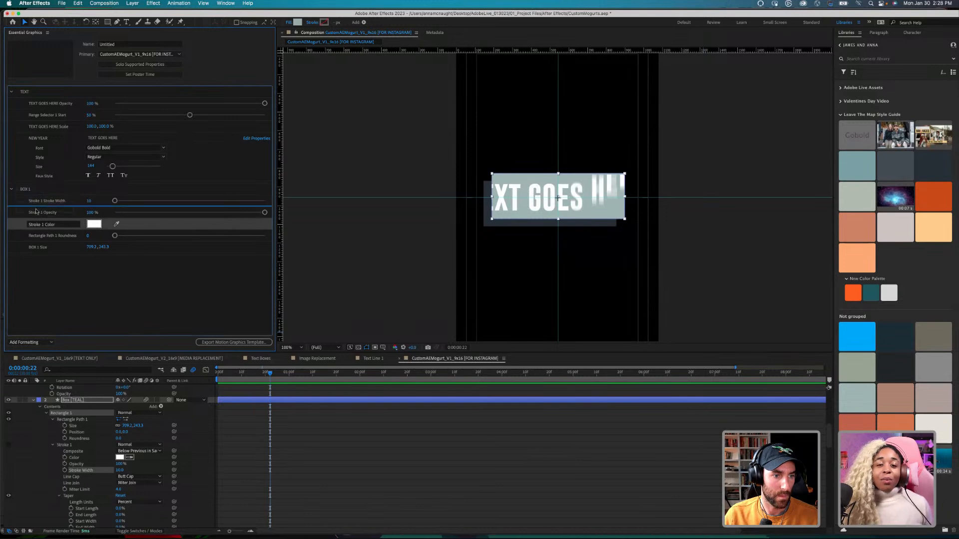
pyautogui.moveTo(42, 199)
pyautogui.mouseDown()
pyautogui.moveTo(43, 230)
pyautogui.moveTo(44, 200)
pyautogui.mouseUp()
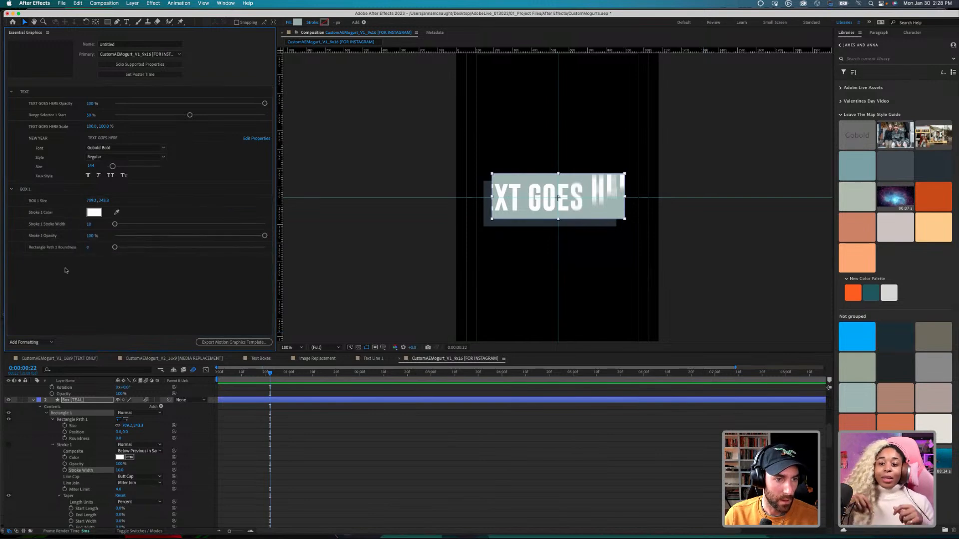
# Step: Collapse the Box [TEAL] layer, add a control group named BOX 2 and save the project
pyautogui.click(34, 400)
pyautogui.click(69, 407)
pyautogui.scroll(-4, 70, 407)
pyautogui.click(39, 343)
pyautogui.click(19, 356)
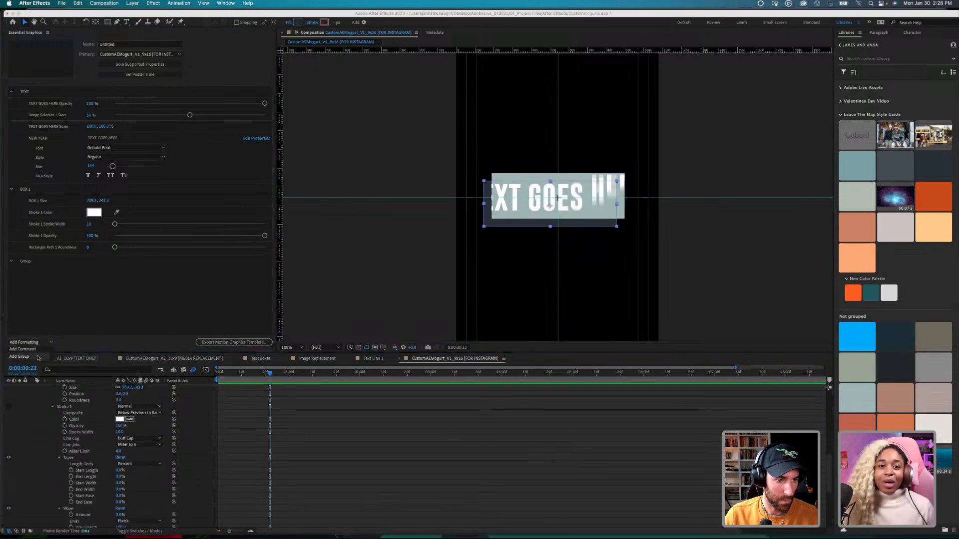
pyautogui.doubleClick(26, 262)
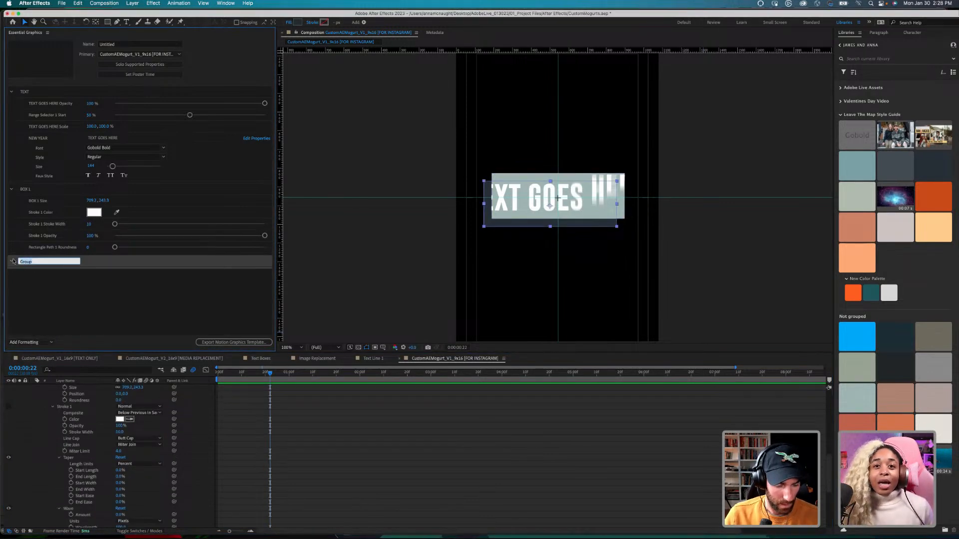
pyautogui.write('BOX 2')
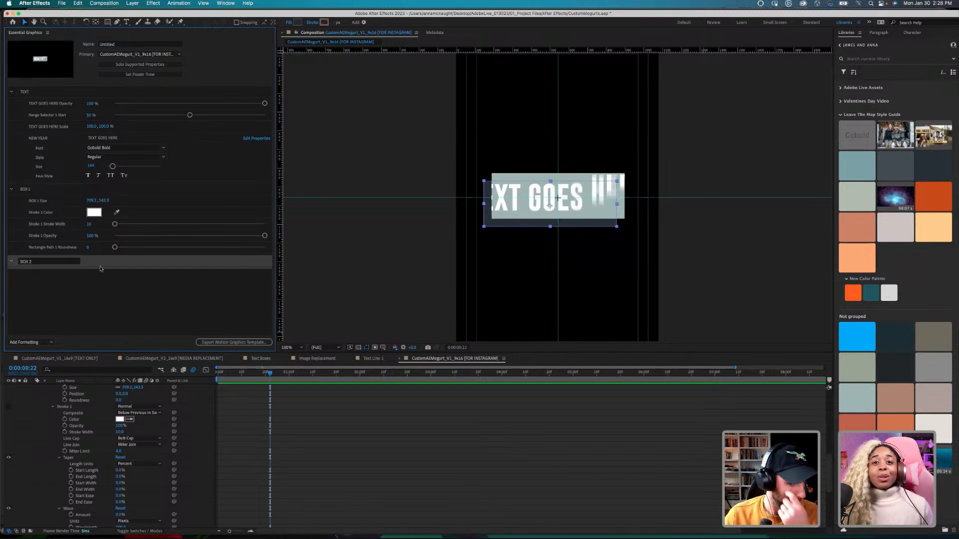
pyautogui.press('Return')
pyautogui.click(74, 446)
pyautogui.press('super+s')
# Step: Add the Size and Roundness of Box [NAVY]'s Rectangle Path 1 to the template controls below BOX 2
pyautogui.scroll(5, 75, 447)
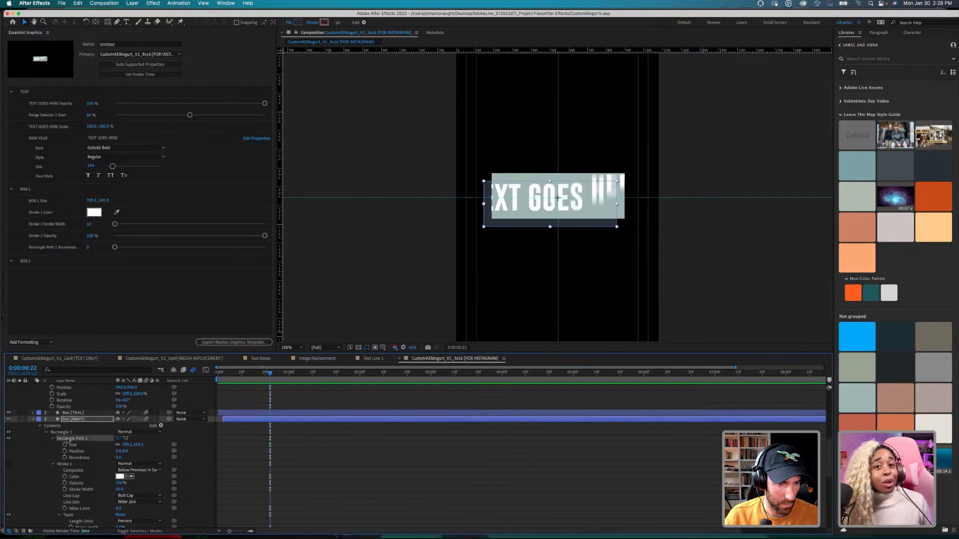
pyautogui.click(73, 439)
pyautogui.moveTo(86, 441); pyautogui.dragTo(50, 310)
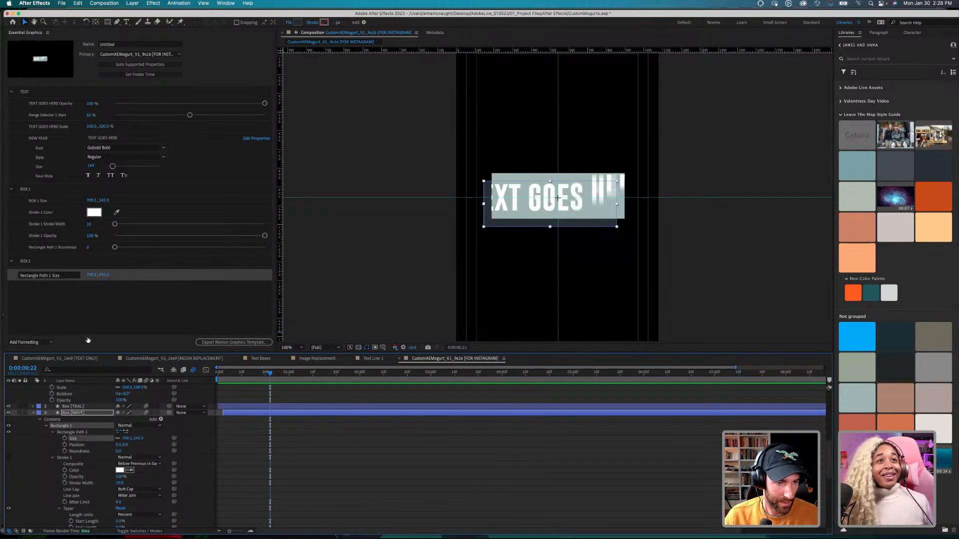
pyautogui.moveTo(79, 451); pyautogui.dragTo(55, 307)
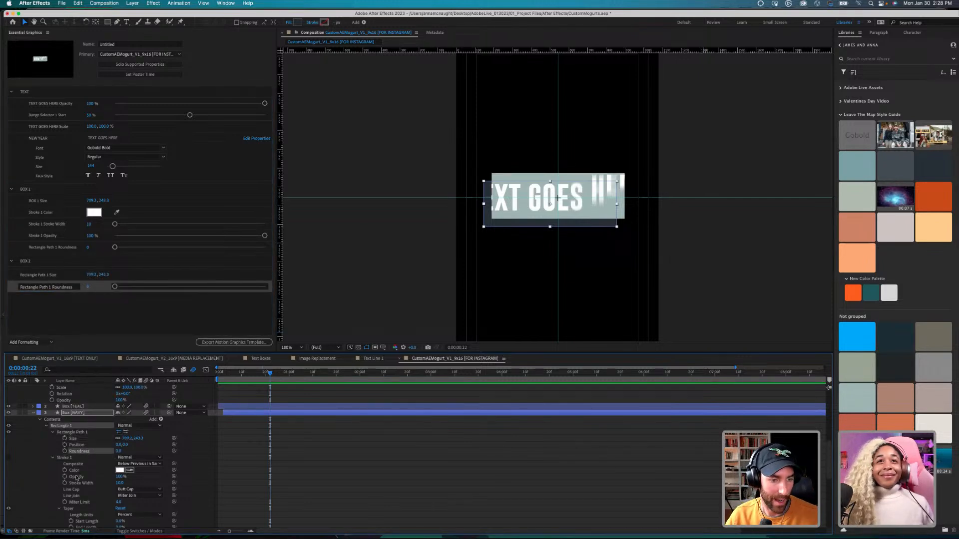
# Step: Add the Color, Opacity and Stroke Width of Box [NAVY]'s Stroke 1 to the template controls below BOX 2
pyautogui.scroll(-1, 90, 465)
pyautogui.click(91, 466)
pyautogui.moveTo(92, 467); pyautogui.dragTo(60, 333)
pyautogui.moveTo(86, 471)
pyautogui.mouseDown()
pyautogui.moveTo(44, 318)
pyautogui.moveTo(43, 329)
pyautogui.moveTo(61, 334)
pyautogui.mouseUp()
pyautogui.click(87, 477)
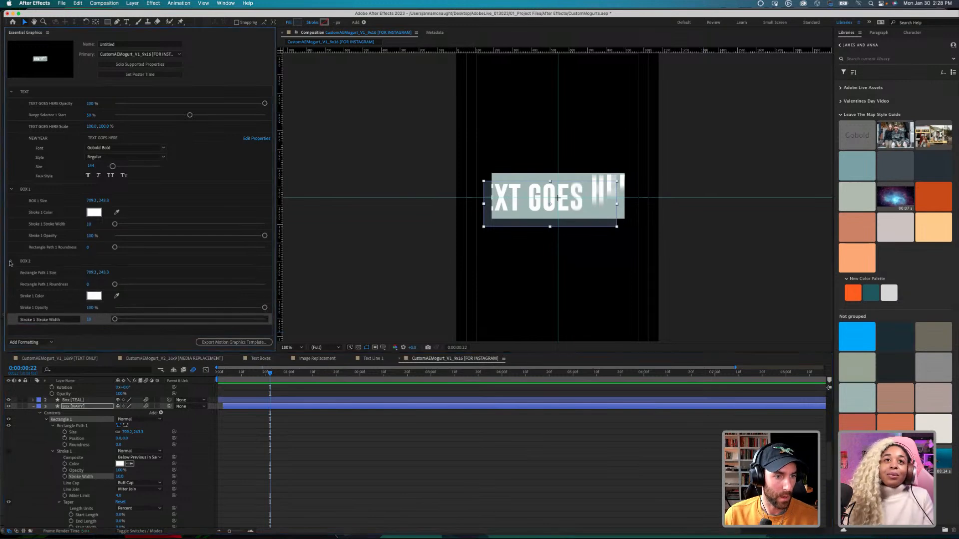
# Step: Move the navy box's five controls into the BOX 2 group, ordered as Stroke Width, Opacity, Color, Roundness and Size
pyautogui.click(25, 262)
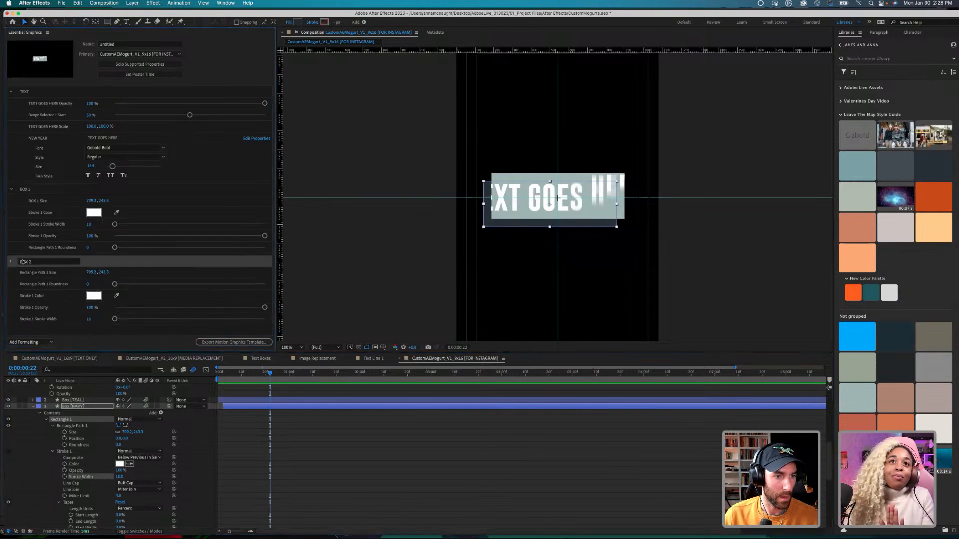
pyautogui.click(45, 277)
pyautogui.moveTo(11, 278); pyautogui.dragTo(23, 265)
pyautogui.moveTo(30, 299); pyautogui.dragTo(25, 263)
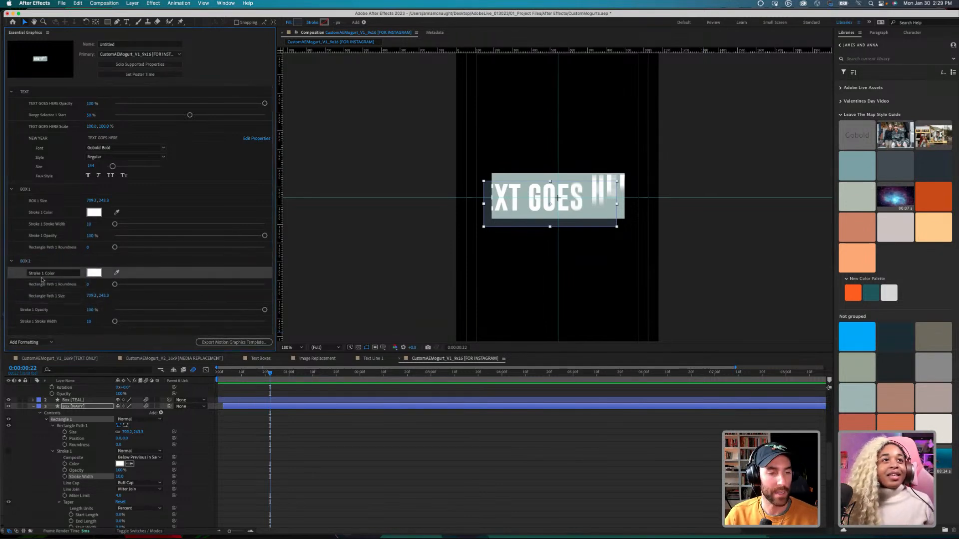
pyautogui.moveTo(16, 309); pyautogui.dragTo(23, 263)
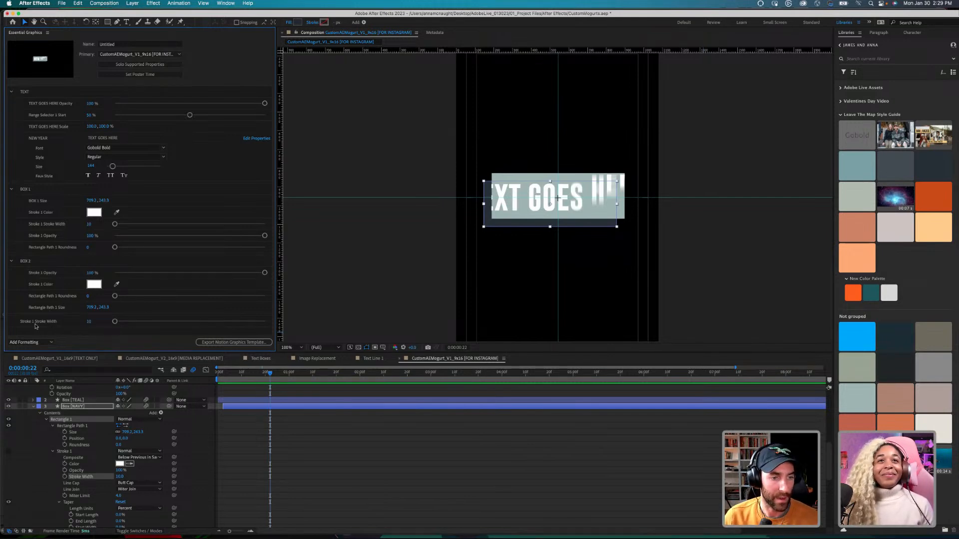
pyautogui.click(20, 326)
pyautogui.moveTo(13, 323)
pyautogui.mouseDown()
pyautogui.moveTo(28, 265)
pyautogui.moveTo(10, 263)
pyautogui.mouseUp()
pyautogui.click(11, 261)
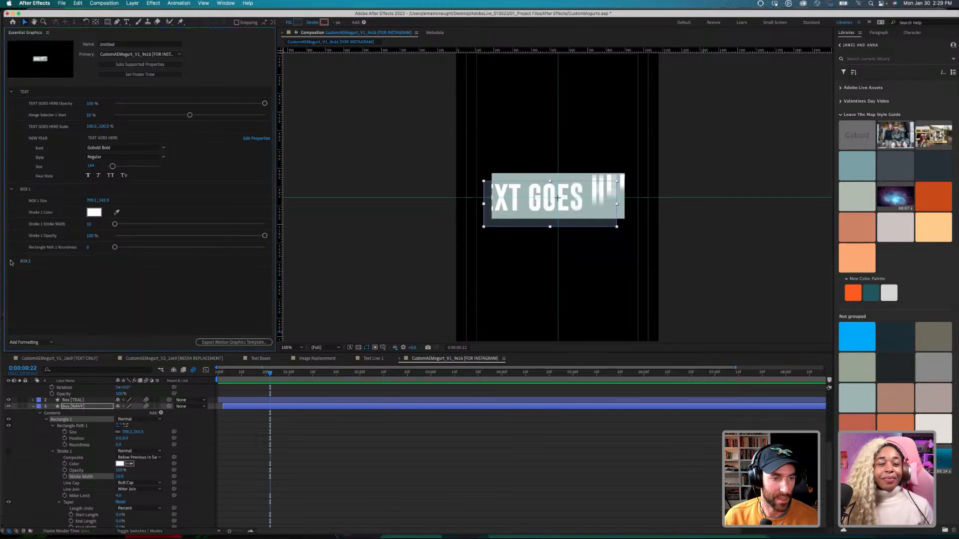
pyautogui.click(11, 189)
pyautogui.click(11, 201)
pyautogui.click(11, 189)
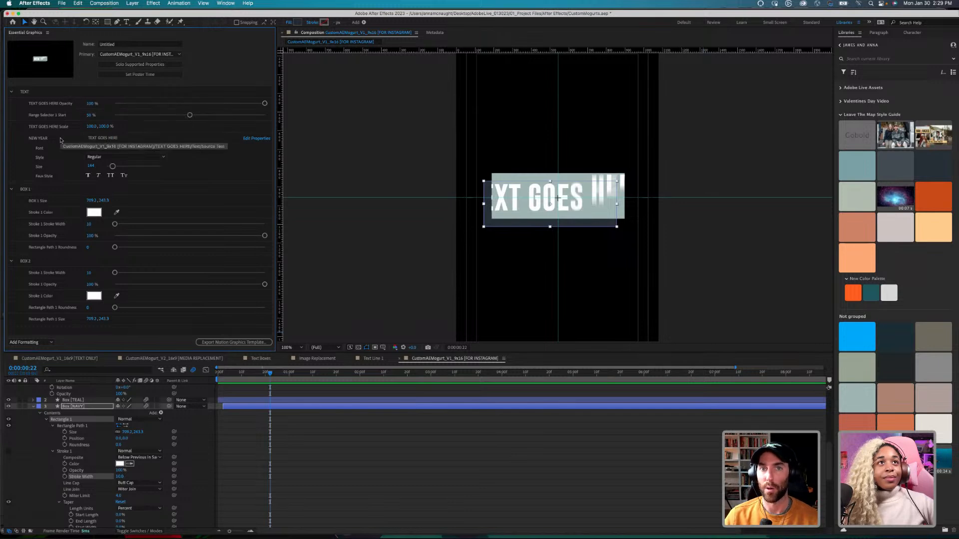
# Step: Name the motion graphics template "AdobeLive_LowerThird_V1 - TEXT ONLY"
pyautogui.click(106, 45)
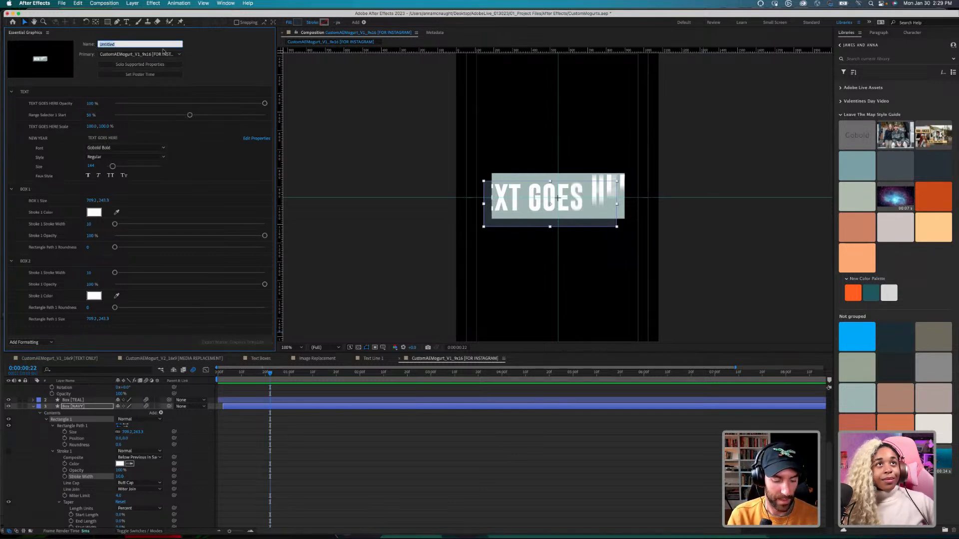
pyautogui.write('Add')
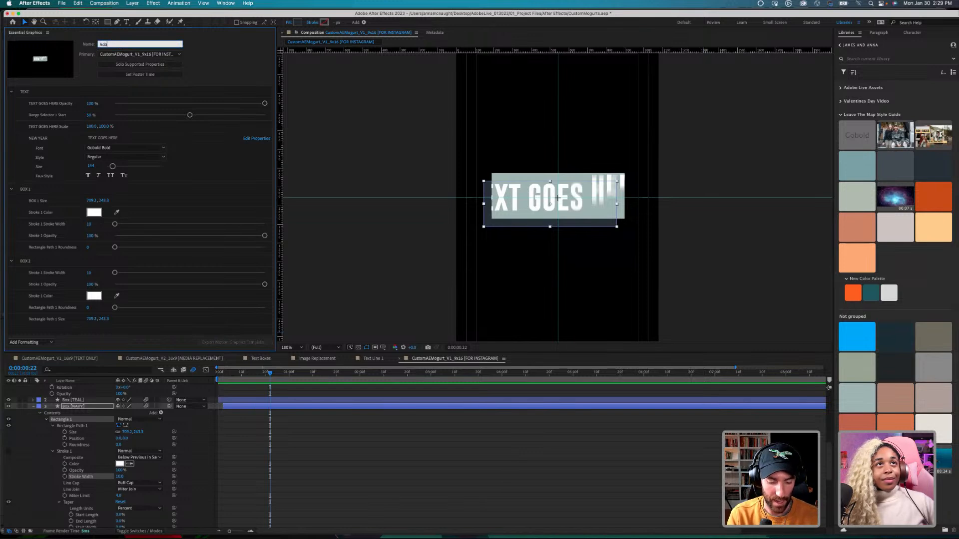
pyautogui.write('beLive_LowerThird')
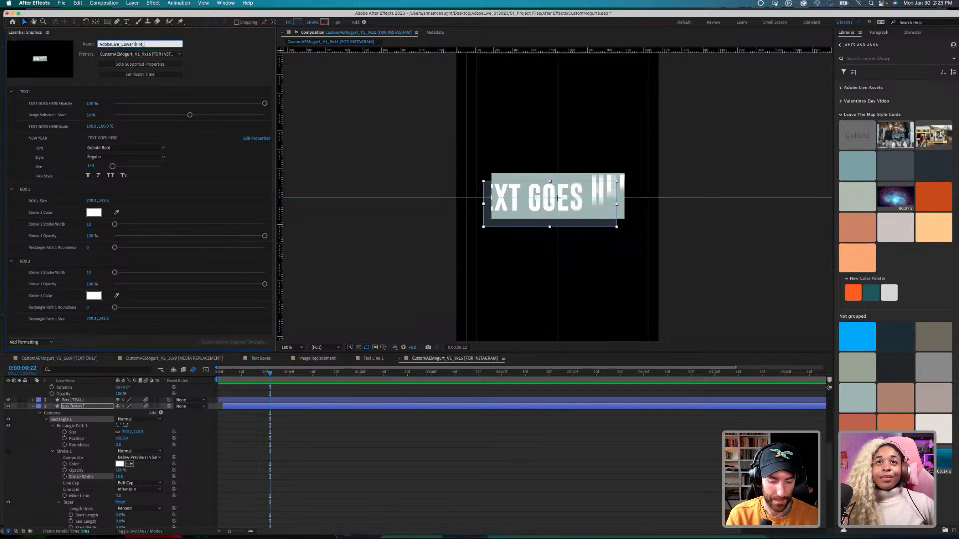
pyautogui.write('_V1 - TEXT ONLY')
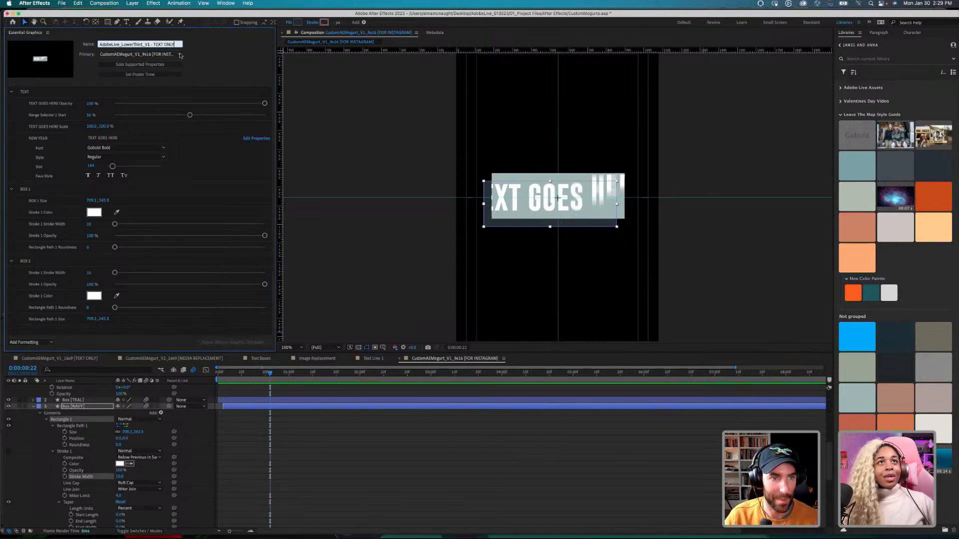
pyautogui.press('Return')
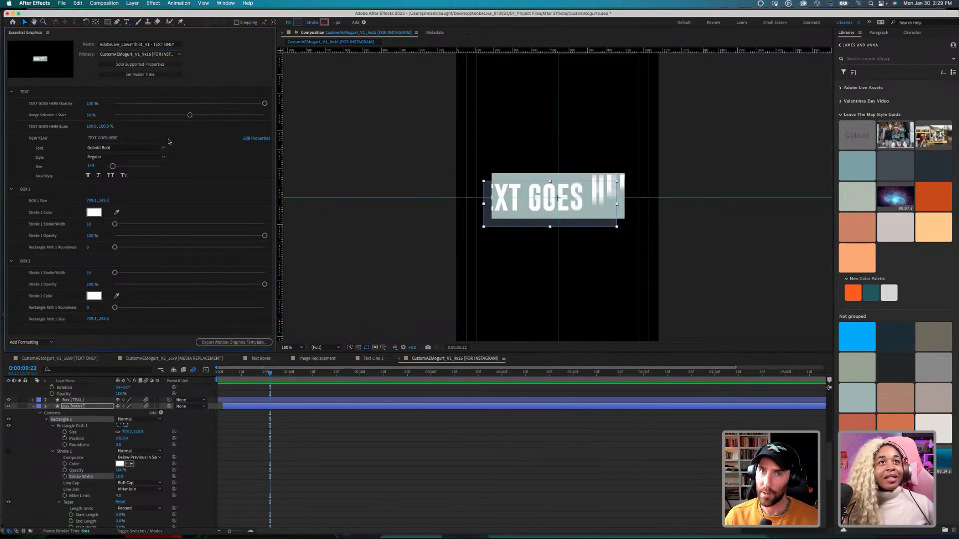
# Step: Collapse the properties of all layers in the 9x16 composition's timeline and save the project
pyautogui.scroll(4, 18, 435)
pyautogui.click(33, 471)
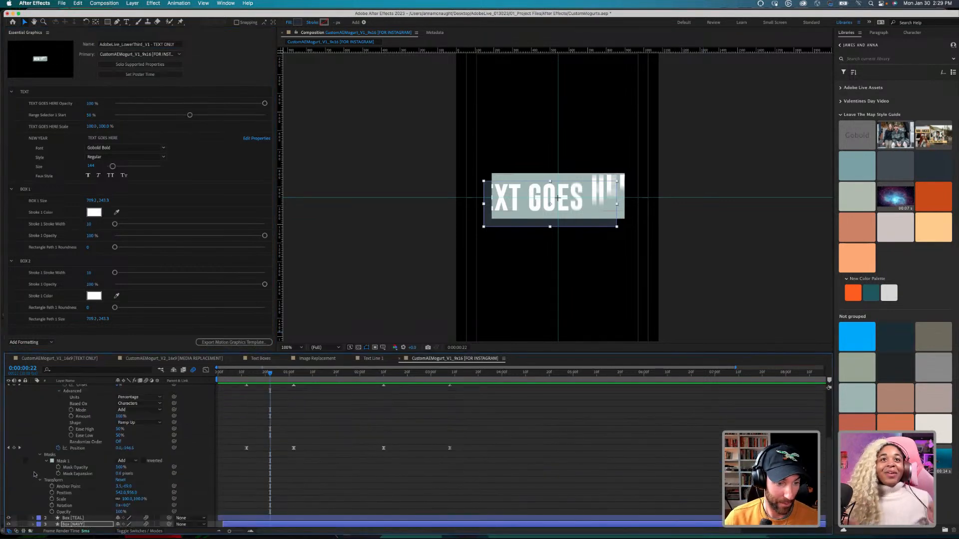
pyautogui.click(35, 389)
pyautogui.click(44, 431)
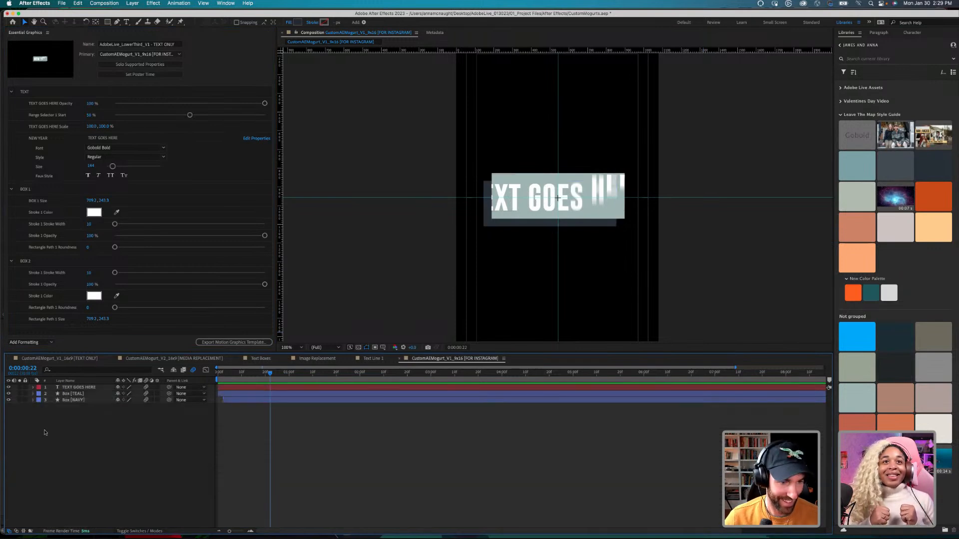
pyautogui.press('super+s')
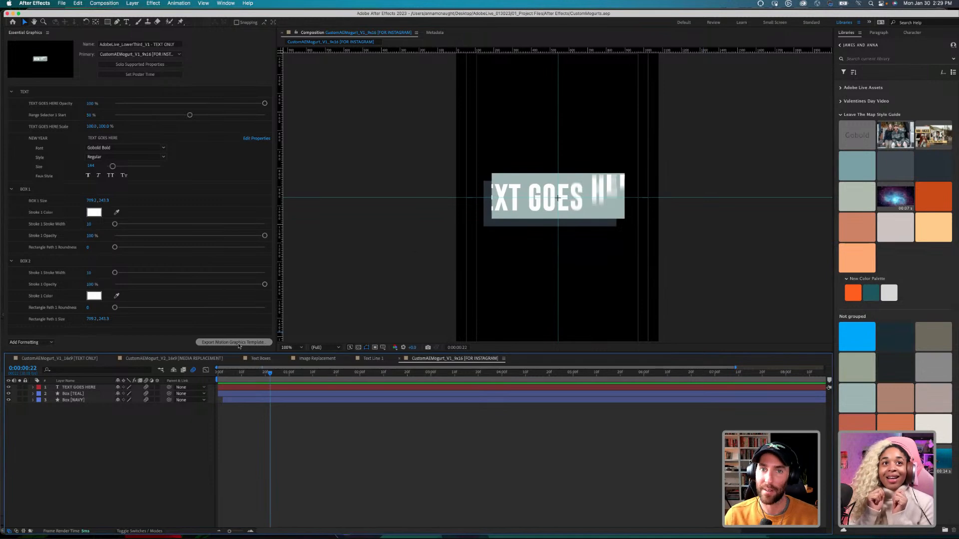
# Step: Start exporting the motion graphics template with the Adobe Live Mogurts - 2023 library as its destination
pyautogui.click(239, 344)
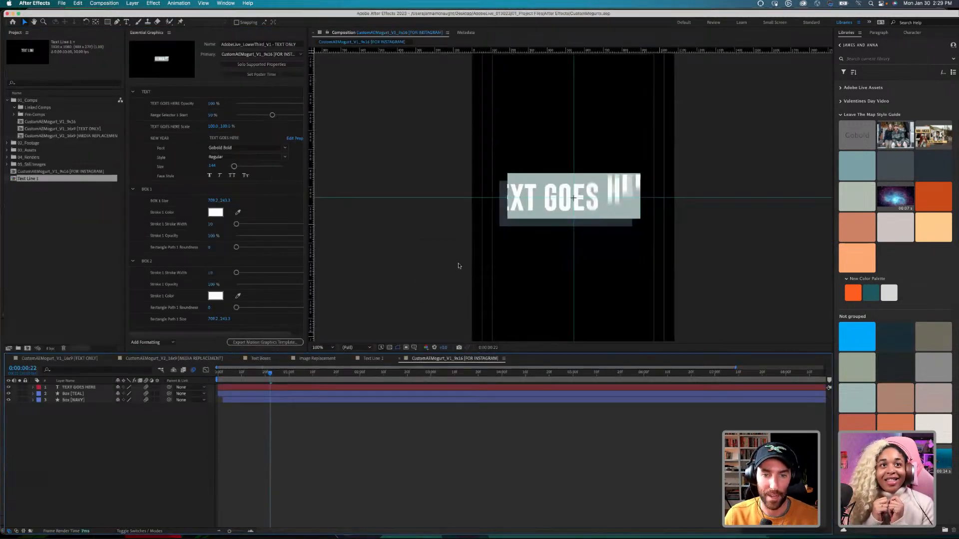
pyautogui.moveTo(284, 128); pyautogui.dragTo(468, 136)
pyautogui.click(492, 159)
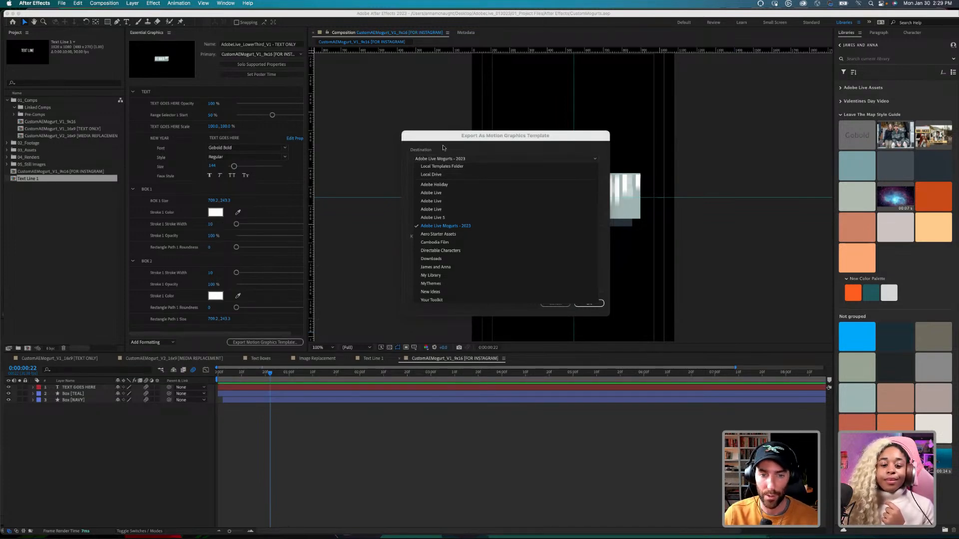
pyautogui.click(468, 139)
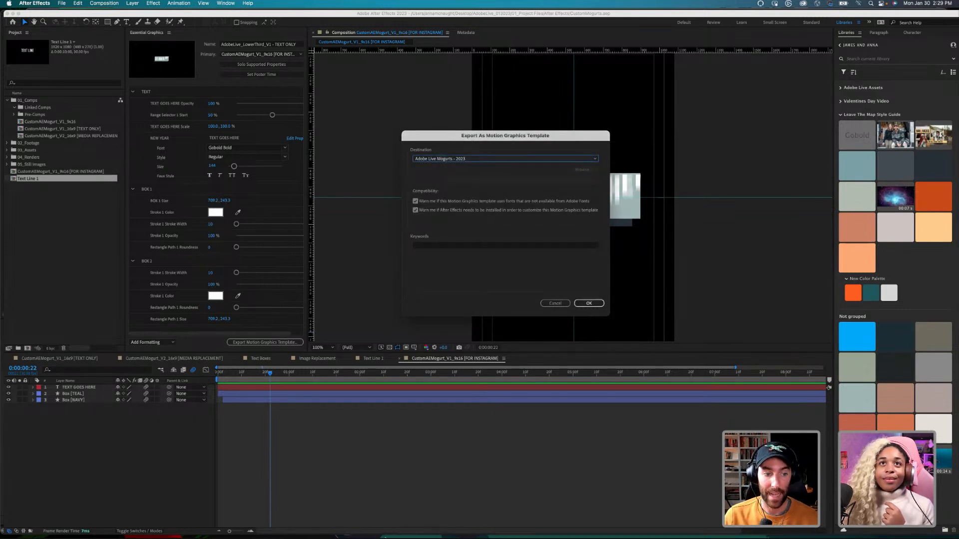
# Step: Switch to Premiere Pro to view its libraries and template browser, then return to the export settings in After Effects
pyautogui.moveTo(377, 537)
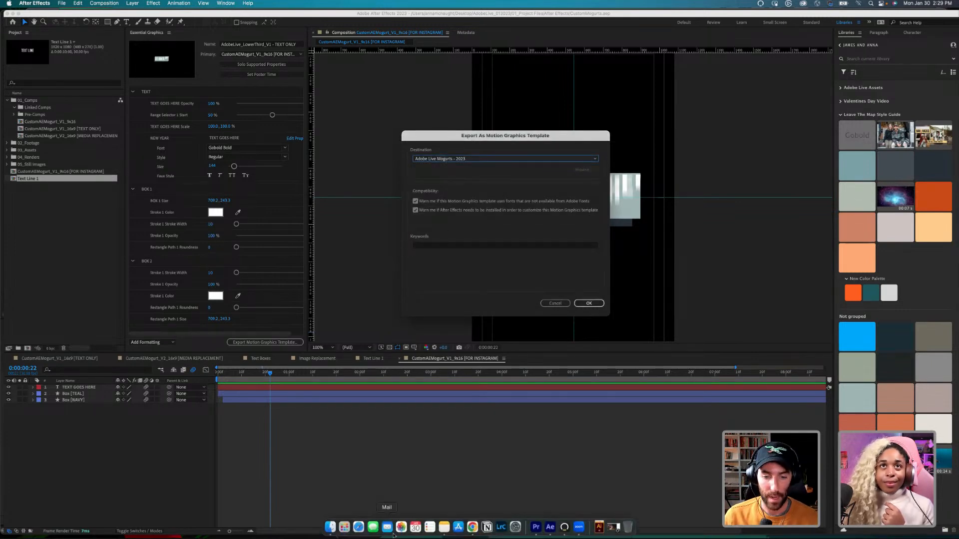
pyautogui.click(537, 527)
pyautogui.click(240, 502)
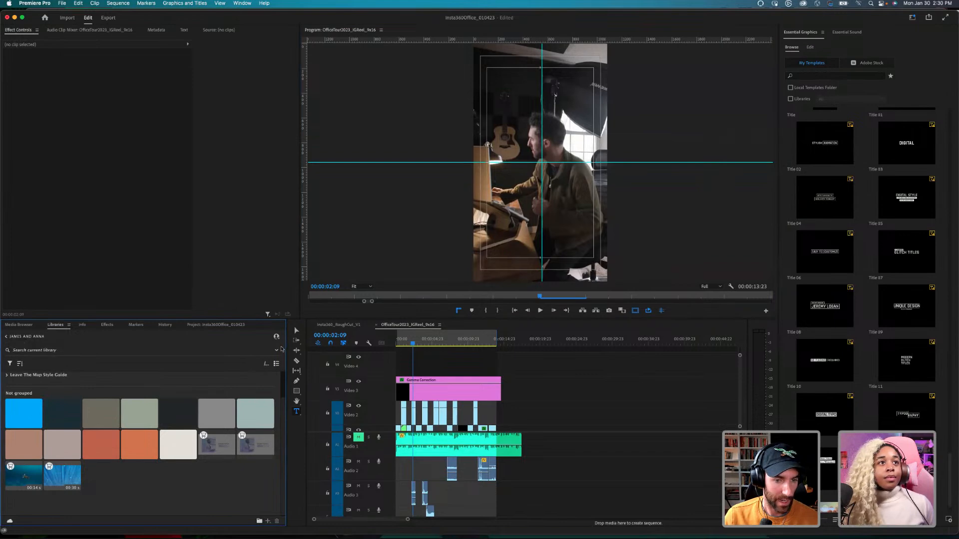
pyautogui.moveTo(501, 536)
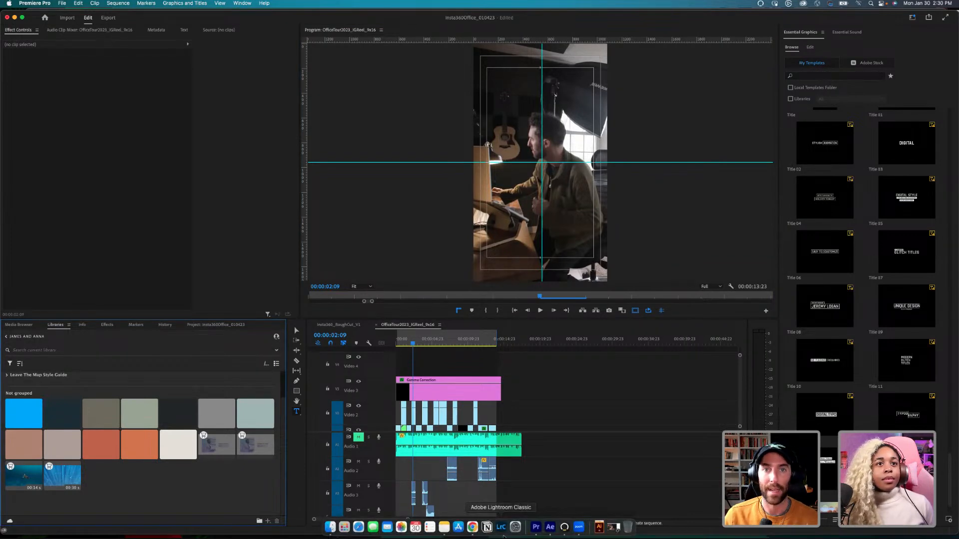
pyautogui.click(550, 528)
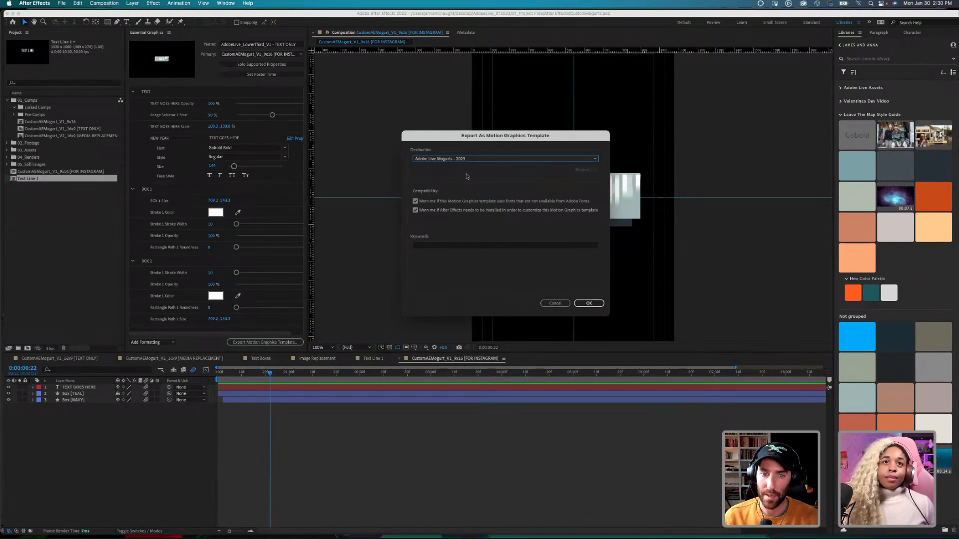
# Step: Add the keywords "Adobe Live" and "Text only" and export the template, accepting the use of a non-Adobe font
pyautogui.click(431, 246)
pyautogui.write('Adobe')
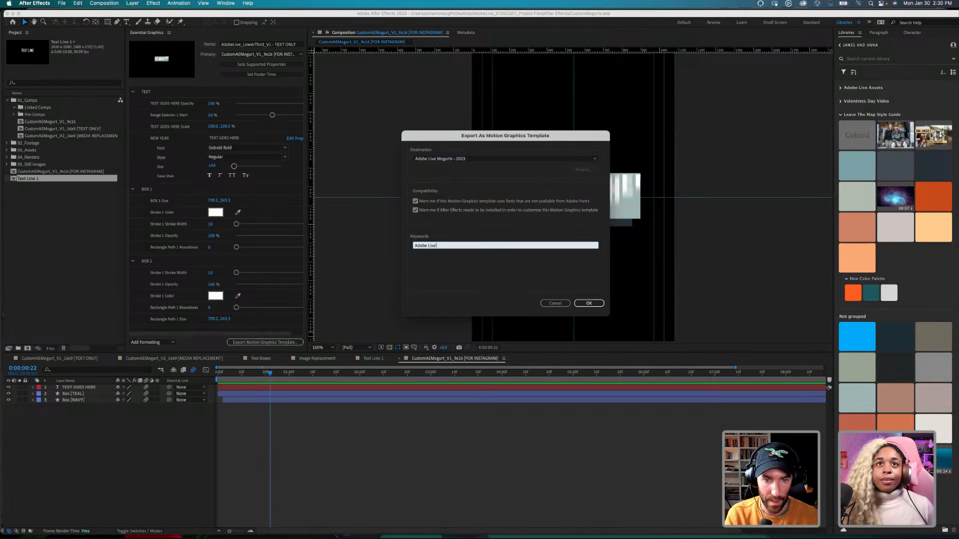
pyautogui.write(' Live')
pyautogui.press('Return')
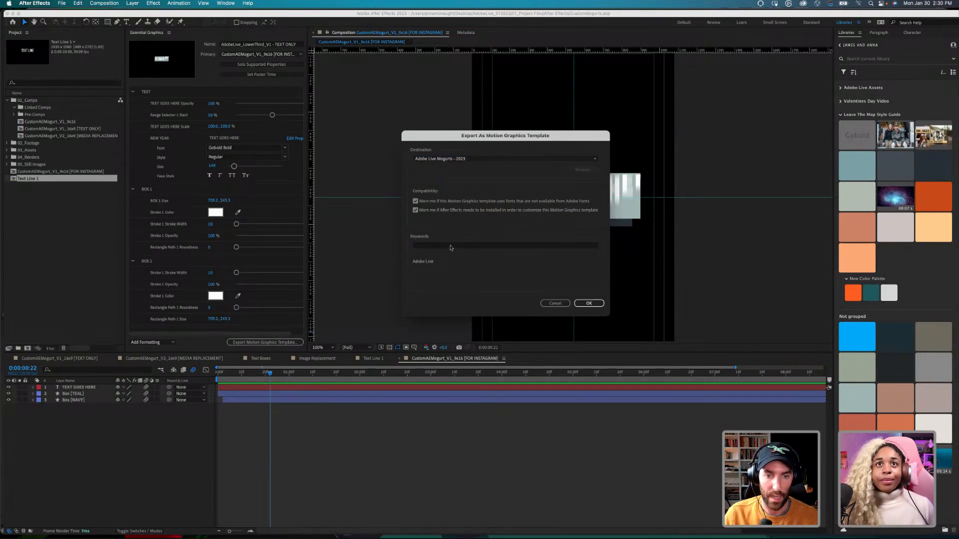
pyautogui.write('Text only')
pyautogui.press('Return')
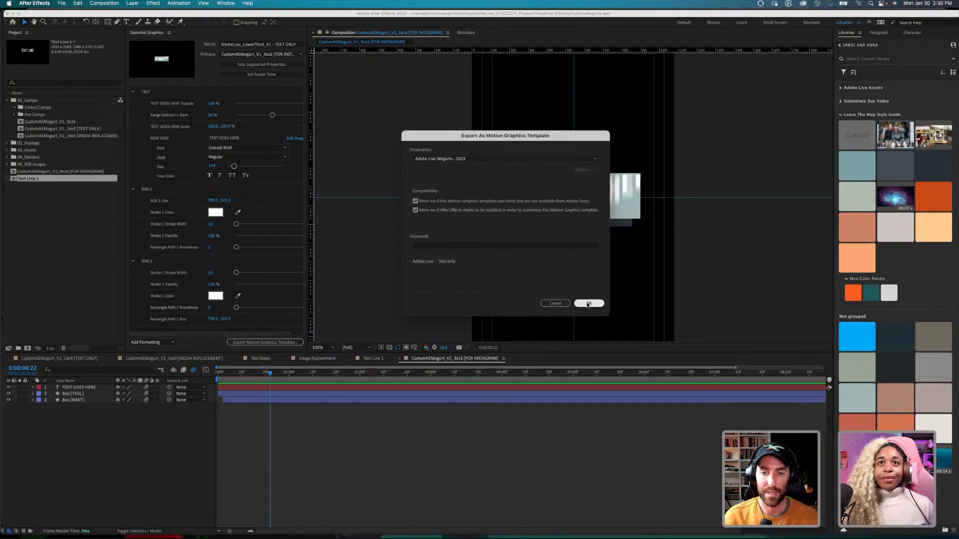
pyautogui.click(588, 303)
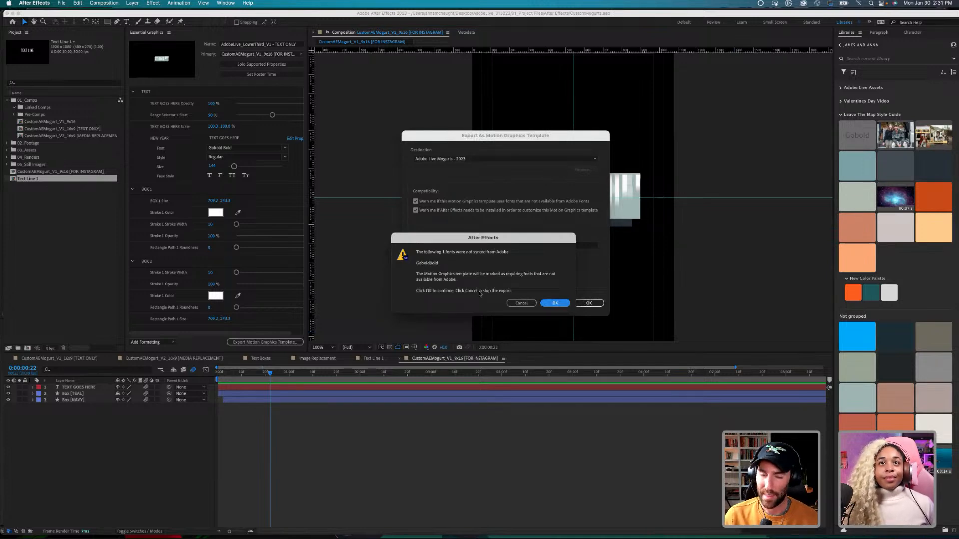
pyautogui.click(554, 303)
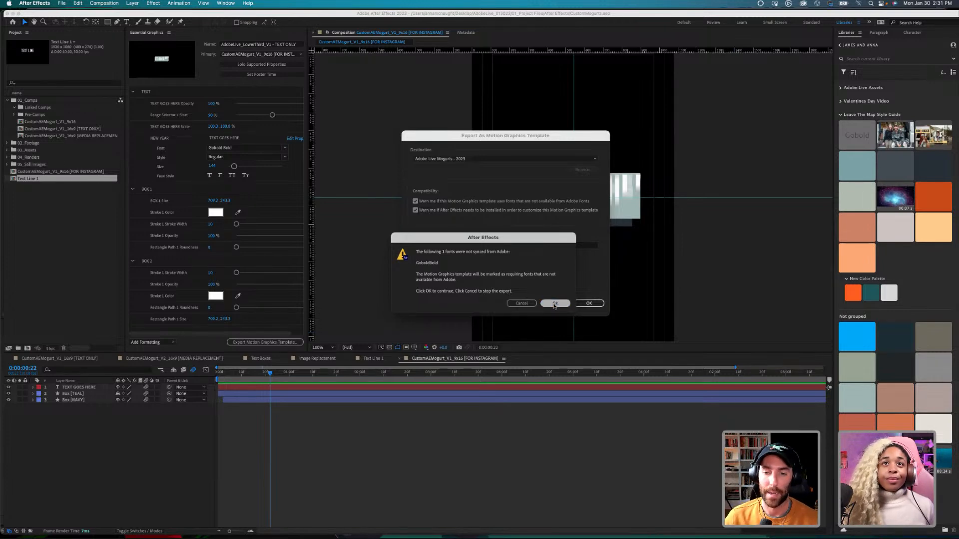
# Step: Switch to Premiere Pro, return the playhead to the start of the 9x16 reel sequence and hide the safe margins and guides
pyautogui.moveTo(494, 533)
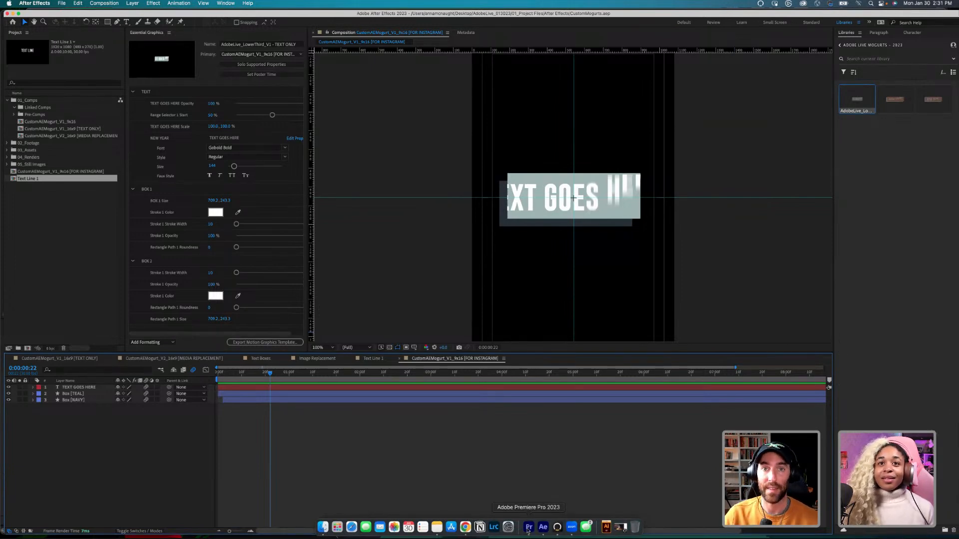
pyautogui.click(528, 528)
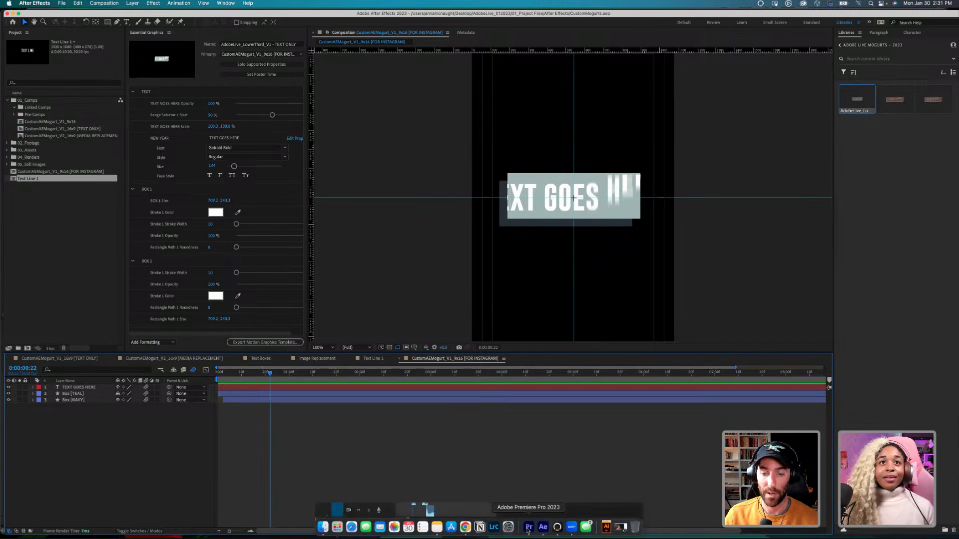
pyautogui.moveTo(414, 345); pyautogui.dragTo(391, 345)
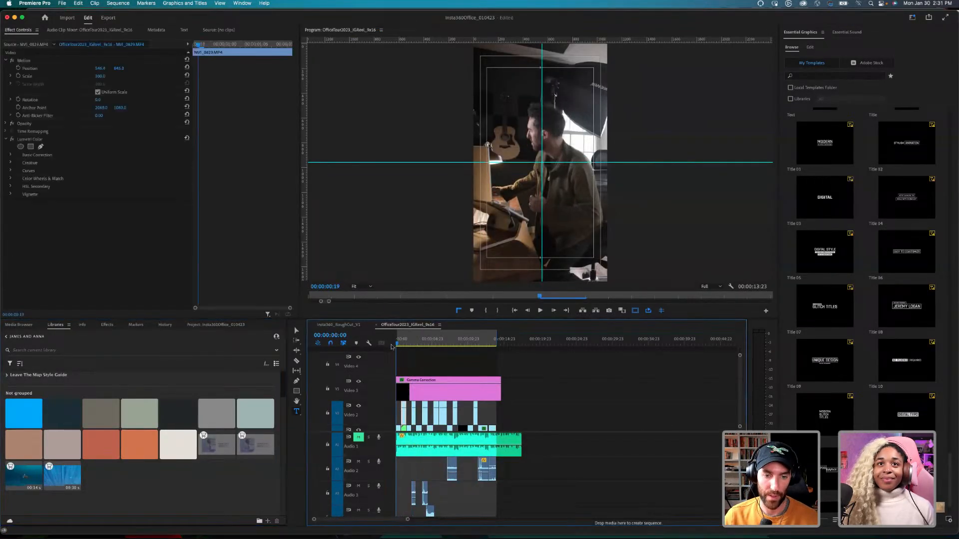
pyautogui.click(635, 311)
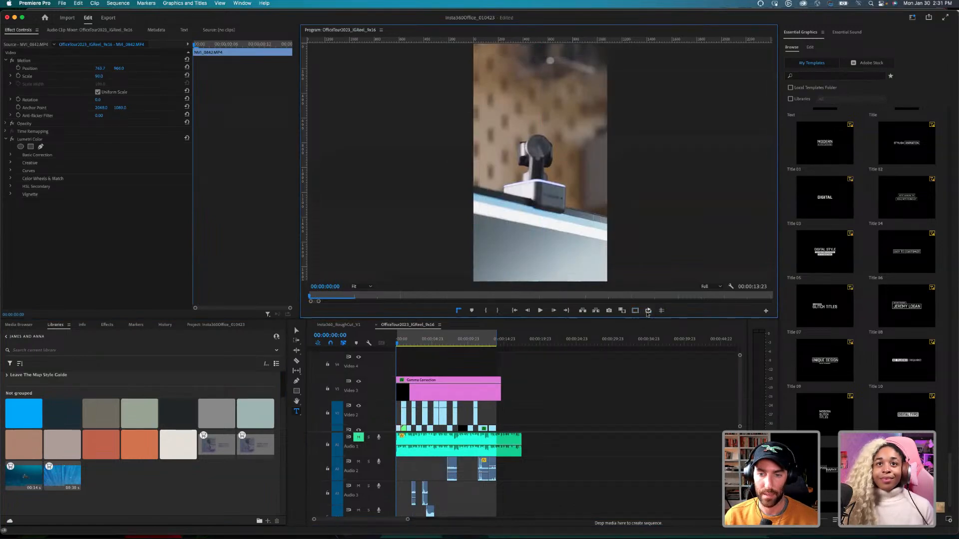
pyautogui.click(575, 403)
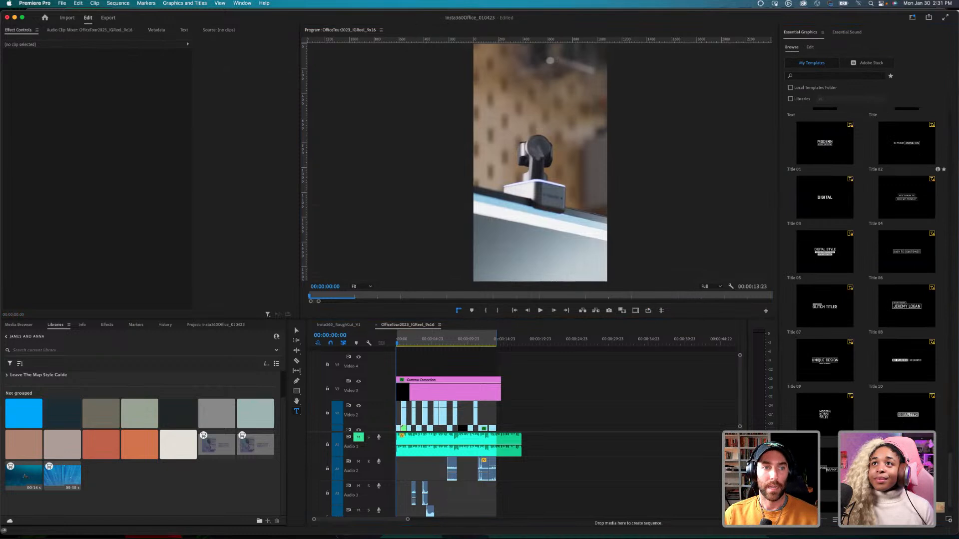
# Step: Search the motion graphics templates for "adobe" to locate the exported AdobeLive_LowerThird_V1 - TEXT ONLY template
pyautogui.scroll(20, 838, 245)
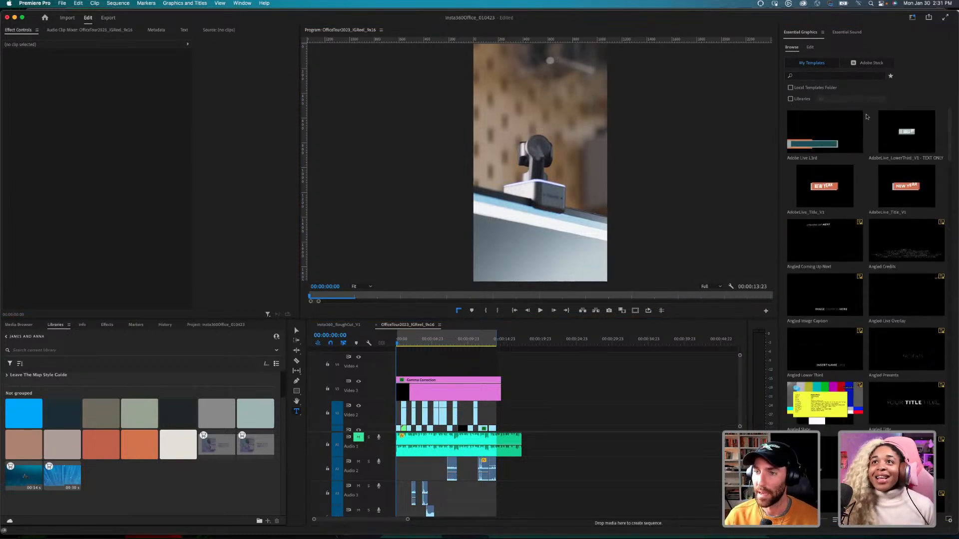
pyautogui.click(928, 99)
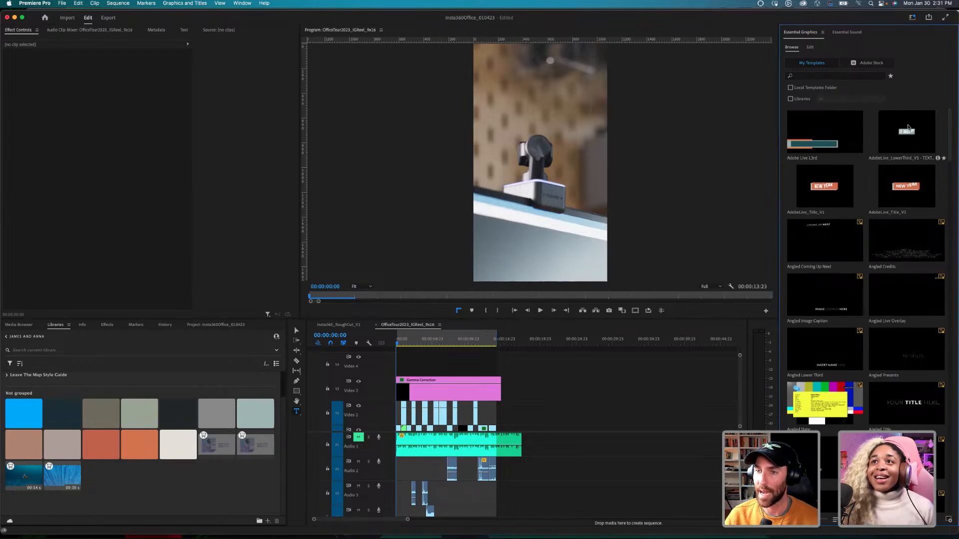
pyautogui.click(814, 76)
pyautogui.write('adobe')
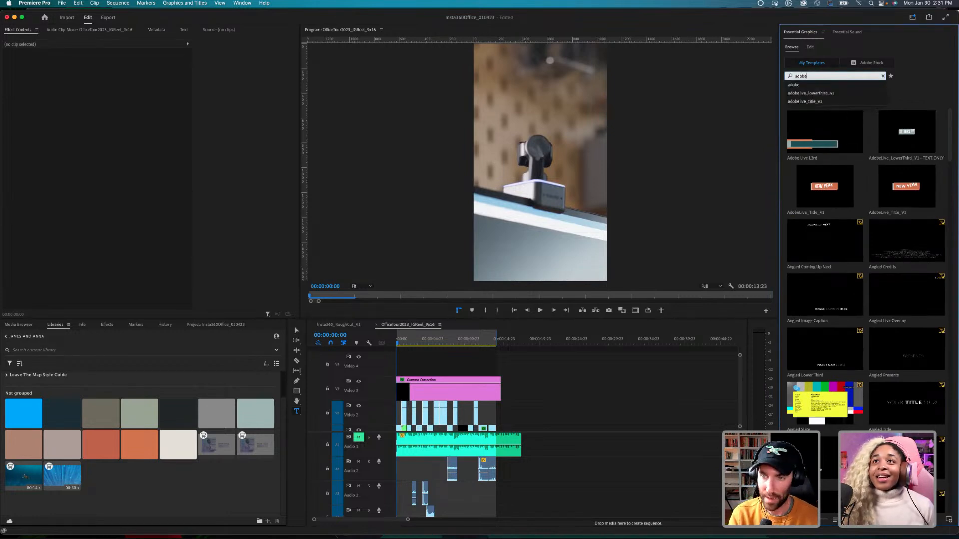
pyautogui.press('Return')
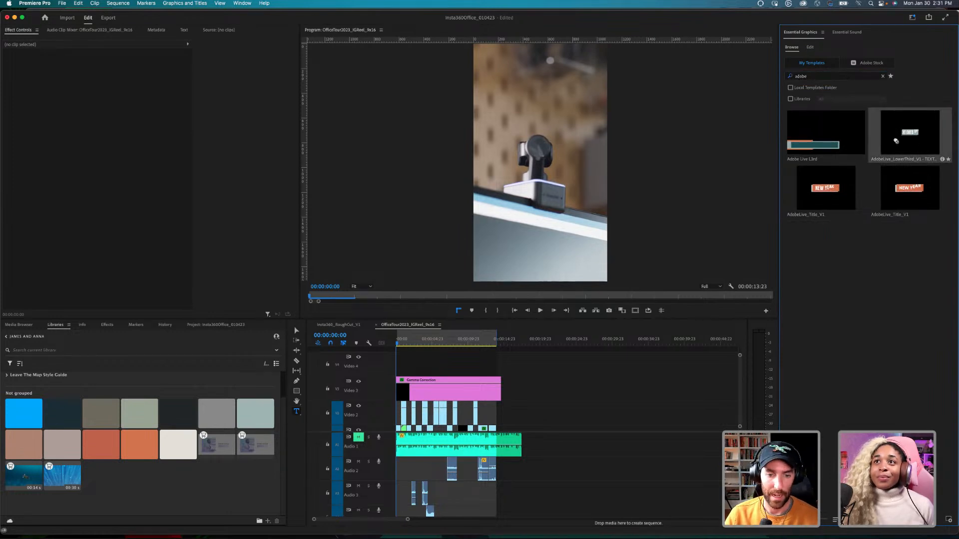
# Step: Place the AdobeLive_LowerThird_V1 - TEXT ONLY template on Video 4 at the sequence start and play its opening animation
pyautogui.moveTo(921, 144); pyautogui.dragTo(391, 369)
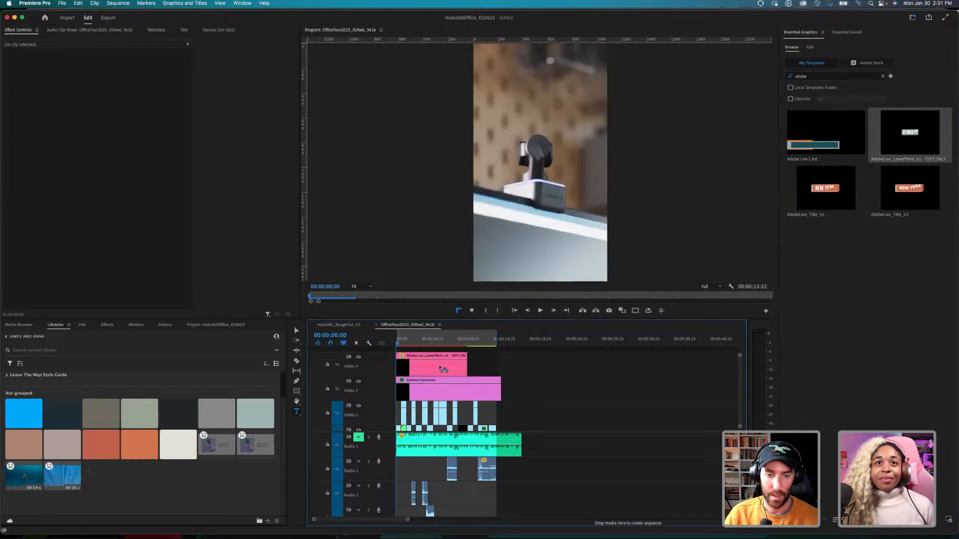
pyautogui.press('space')
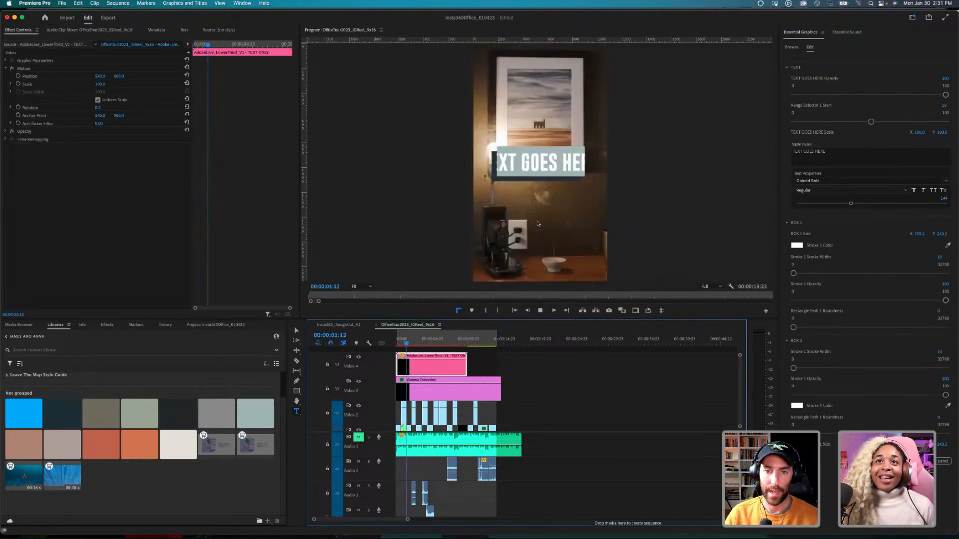
pyautogui.press('space')
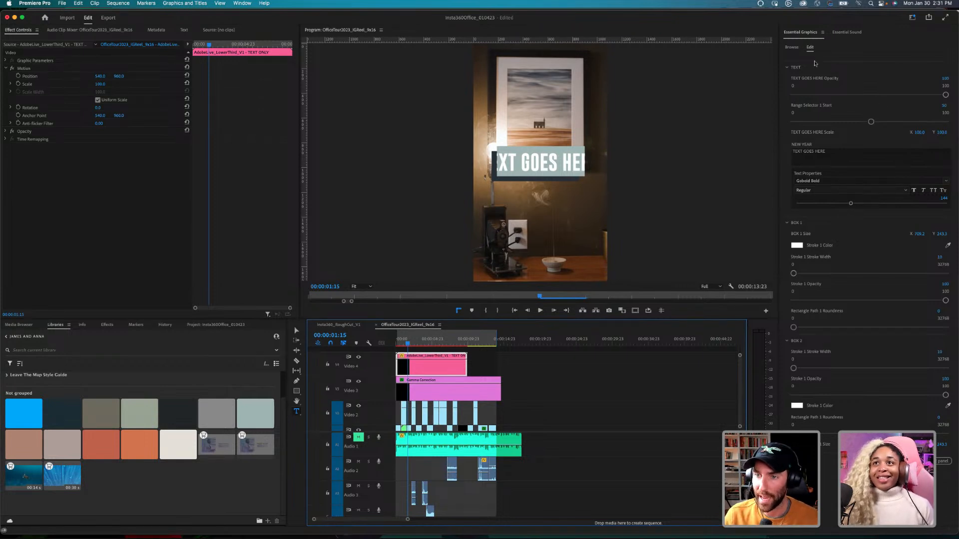
# Step: Lower the title's range selector start slightly and reduce the text size until TEXT GOES HERE fits inside its box
pyautogui.moveTo(945, 95)
pyautogui.mouseDown()
pyautogui.moveTo(826, 96)
pyautogui.moveTo(946, 95)
pyautogui.mouseUp()
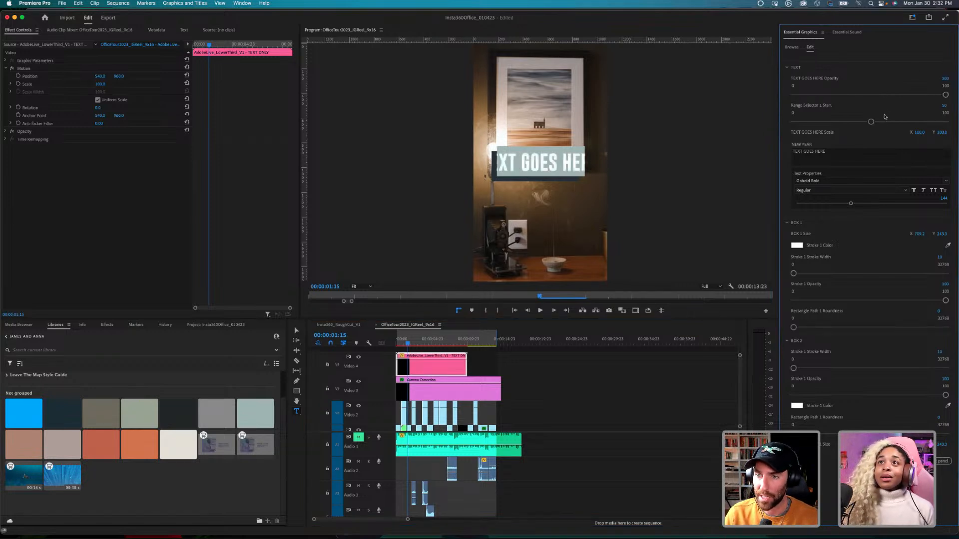
pyautogui.moveTo(871, 122)
pyautogui.mouseDown()
pyautogui.moveTo(839, 123)
pyautogui.moveTo(860, 122)
pyautogui.mouseUp()
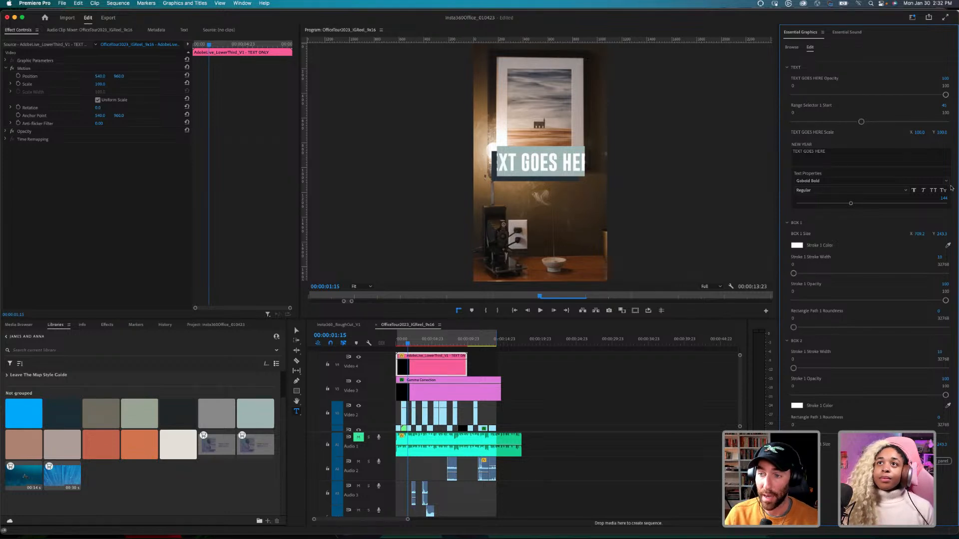
pyautogui.moveTo(851, 203); pyautogui.dragTo(832, 204)
pyautogui.click(531, 168)
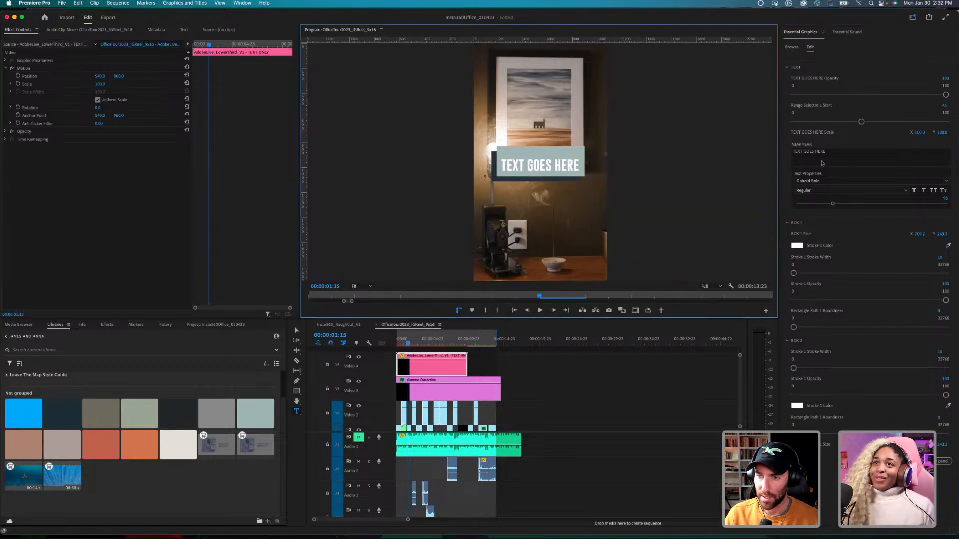
# Step: Replace the title text with NEW SPACE and enlarge the text size to 131
pyautogui.click(838, 150)
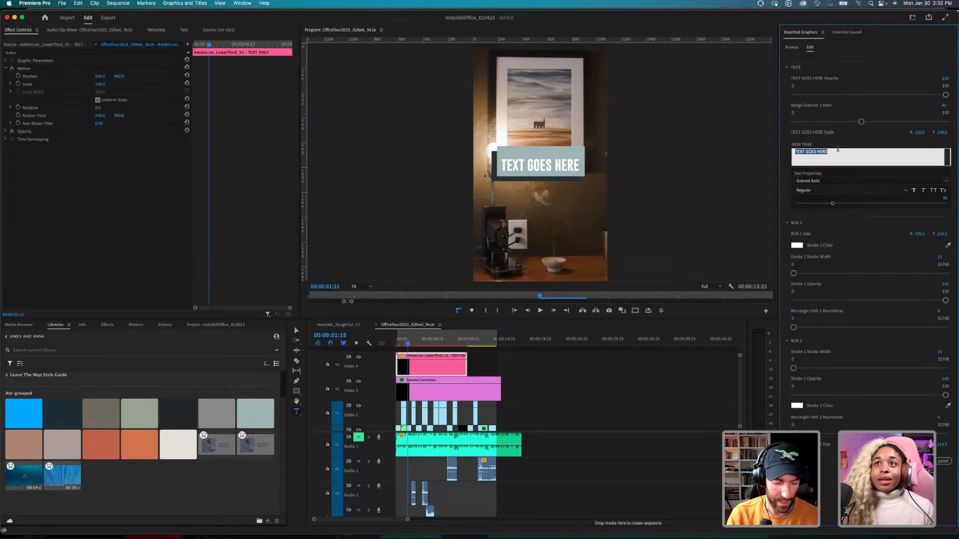
pyautogui.write('NEW SPACE')
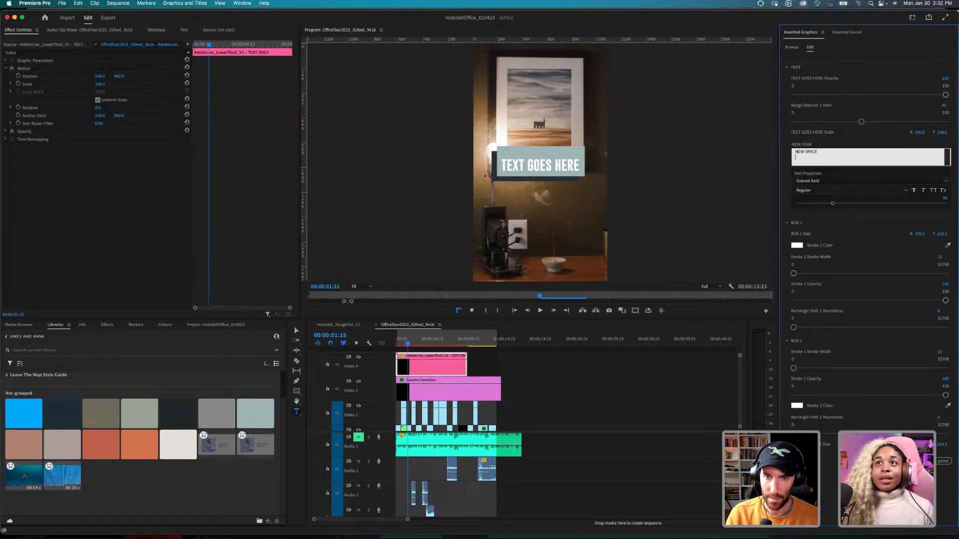
pyautogui.click(650, 350)
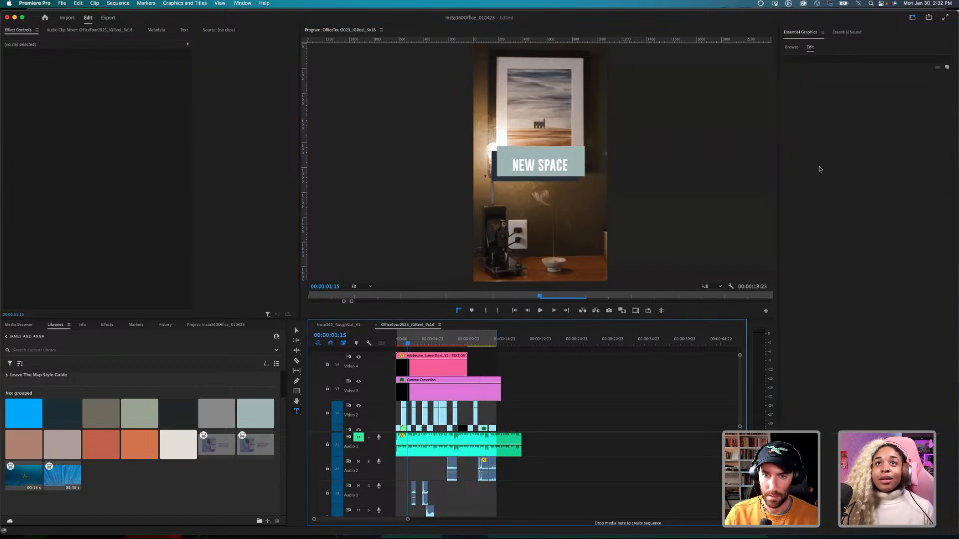
pyautogui.click(435, 368)
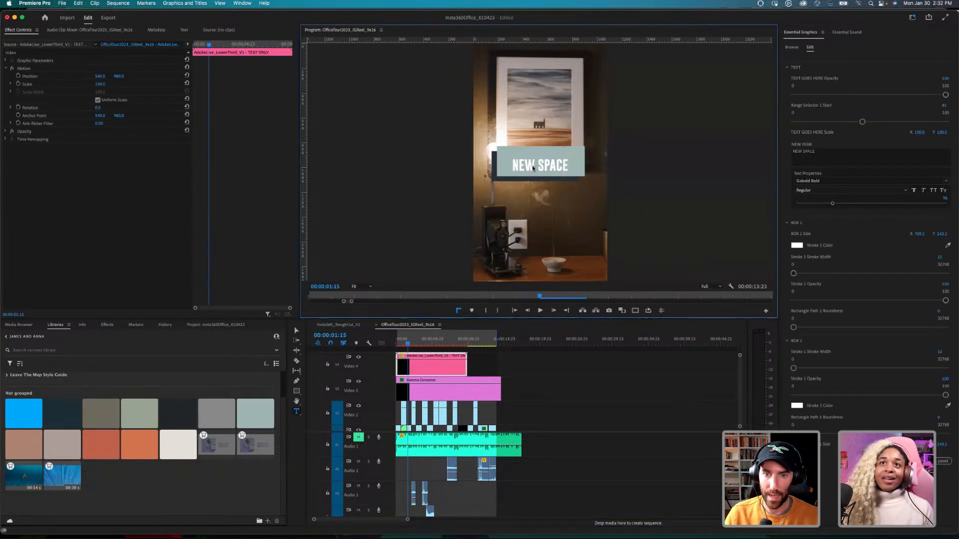
pyautogui.moveTo(833, 204); pyautogui.dragTo(845, 202)
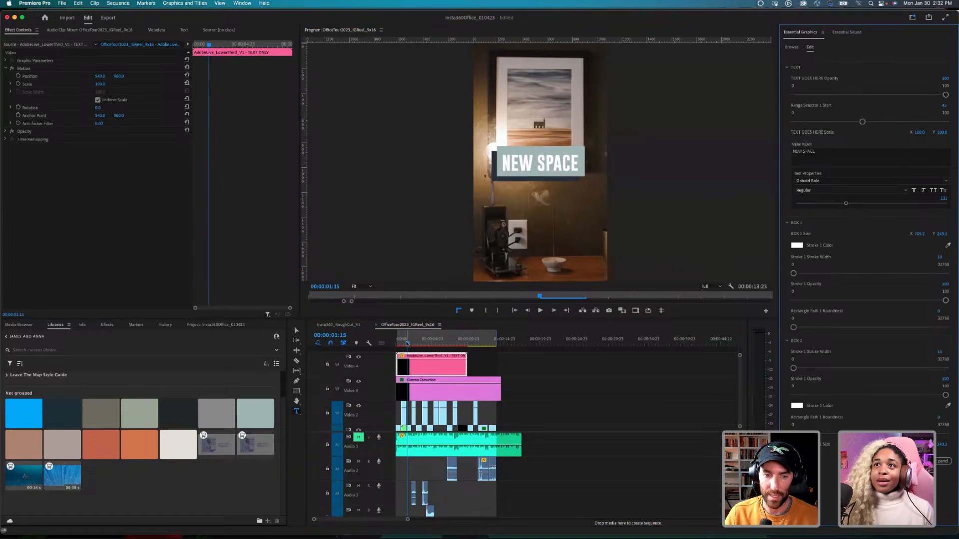
# Step: Play the reel from the start to review the NEW SPACE title's entrance animation
pyautogui.click(436, 351)
pyautogui.press('Home')
pyautogui.press('space')
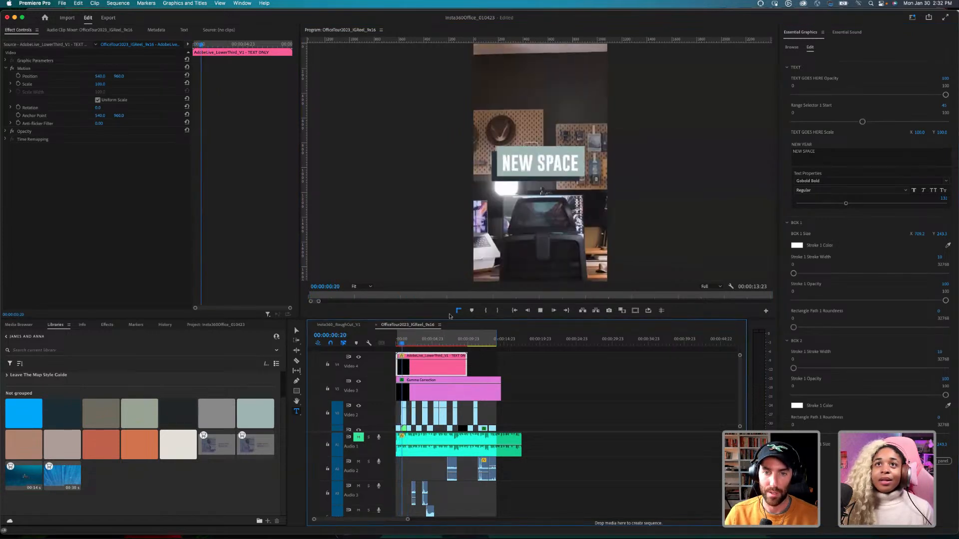
pyautogui.press('space')
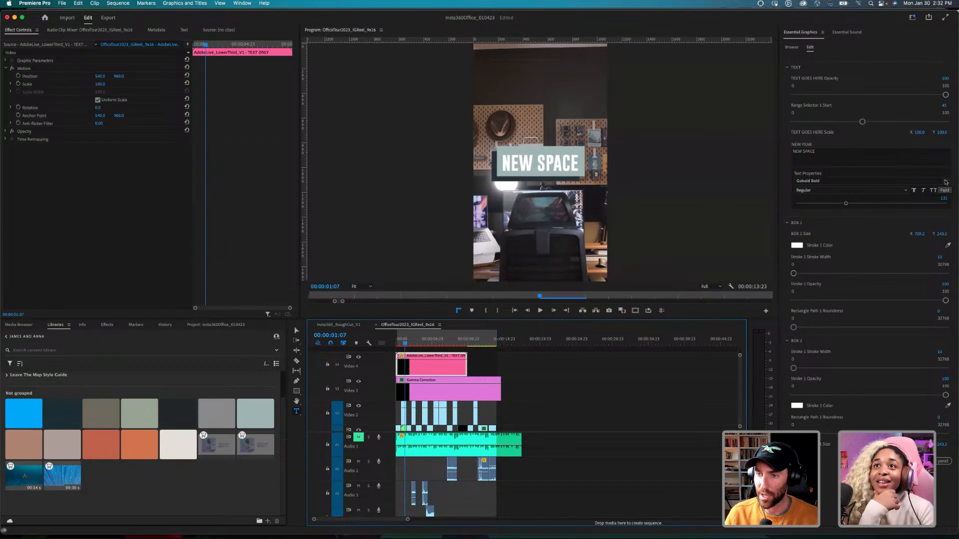
# Step: Change the title's font to Gobold Hollow Bold
pyautogui.click(946, 182)
pyautogui.click(881, 173)
pyautogui.click(901, 190)
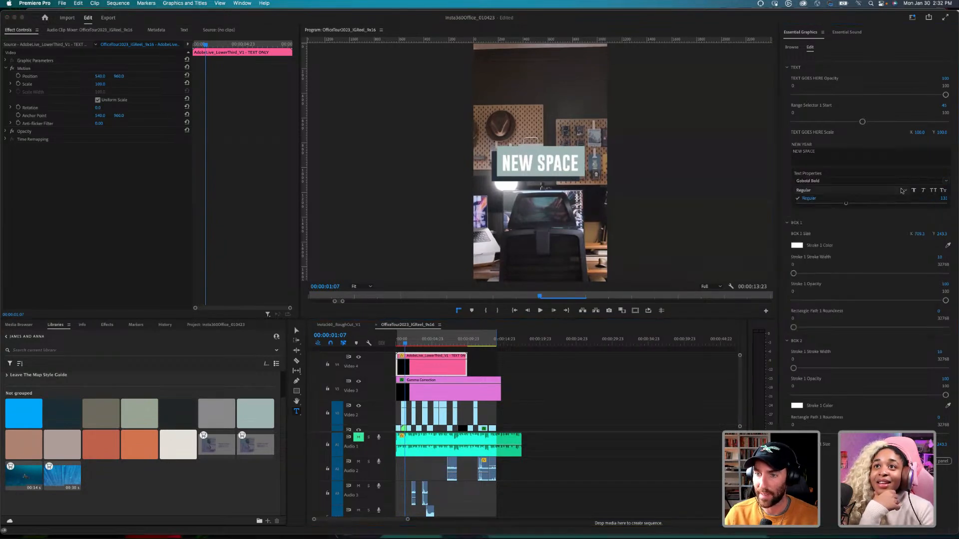
pyautogui.click(949, 182)
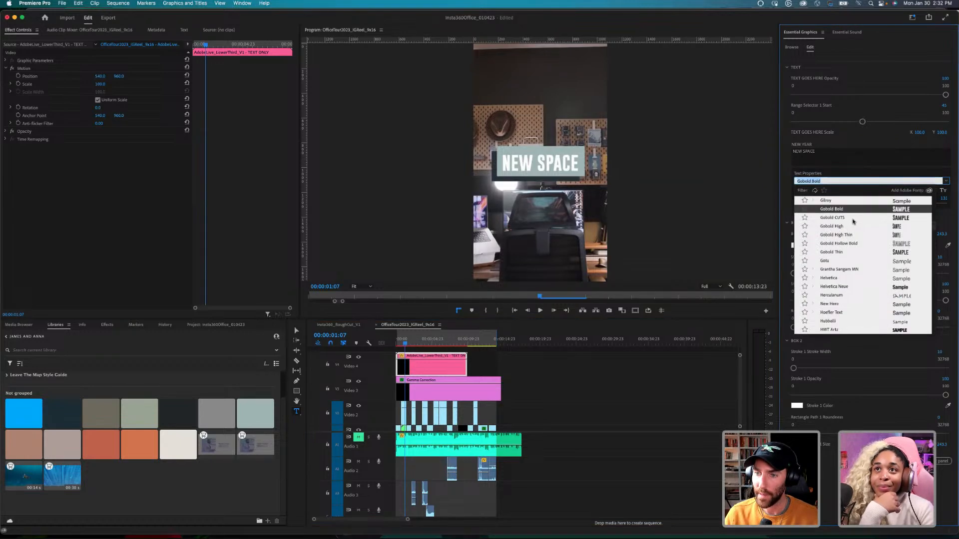
pyautogui.scroll(1, 852, 220)
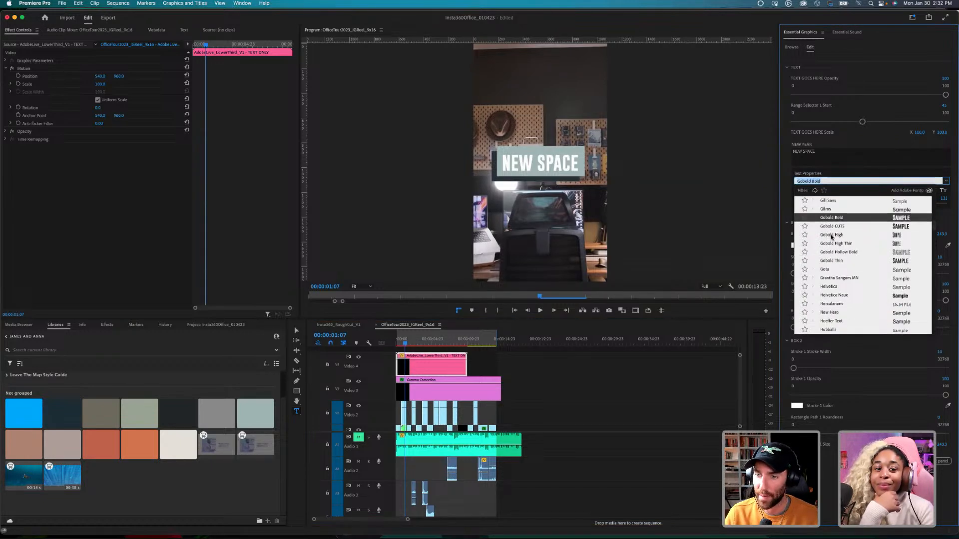
pyautogui.click(833, 253)
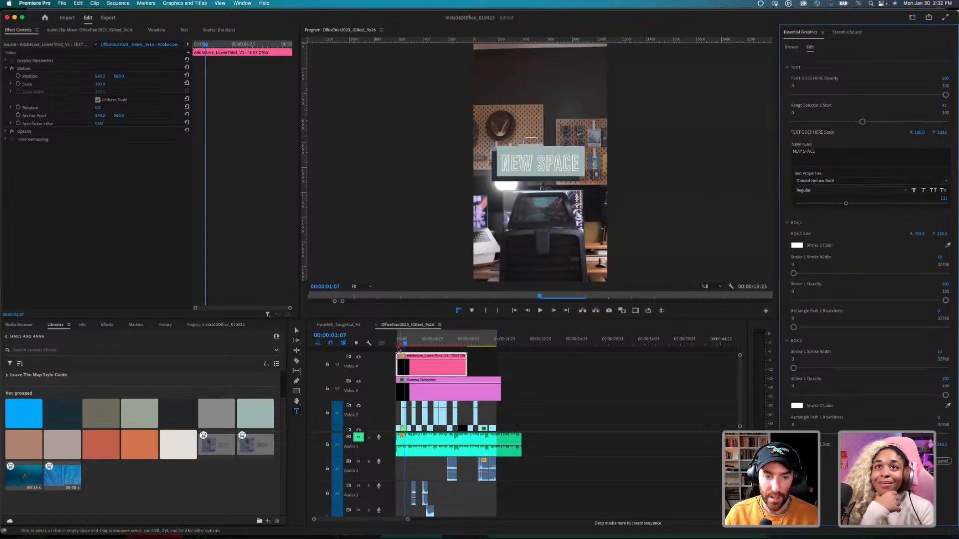
# Step: Play the opening of the sequence to check the title animation with the hollow font
pyautogui.click(400, 344)
pyautogui.press('space')
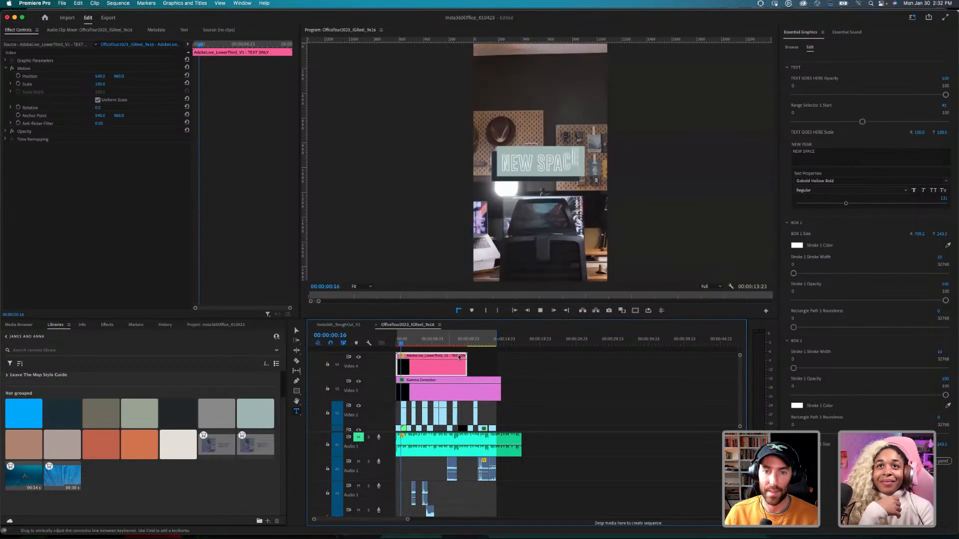
pyautogui.press('space')
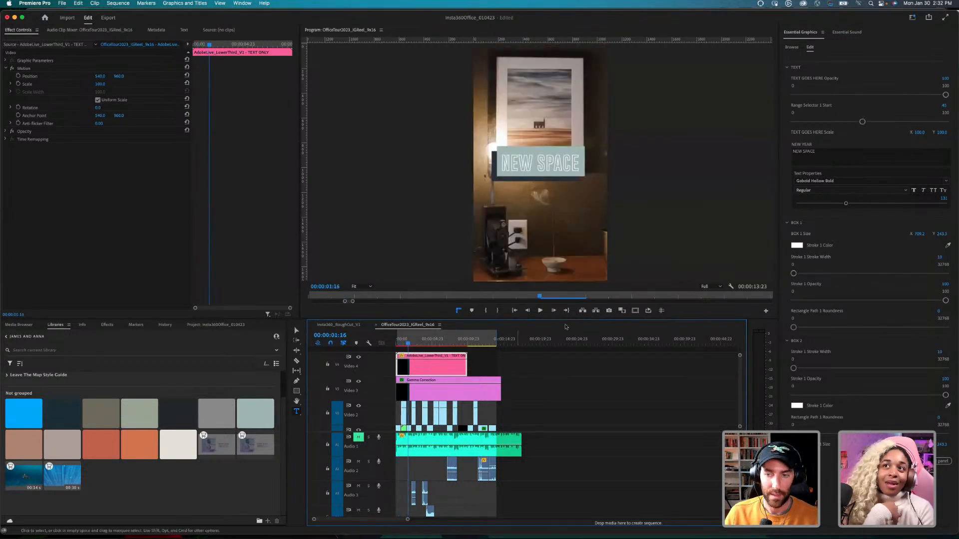
# Step: Try a black stroke color on Box 1 and set it back to white
pyautogui.click(797, 232)
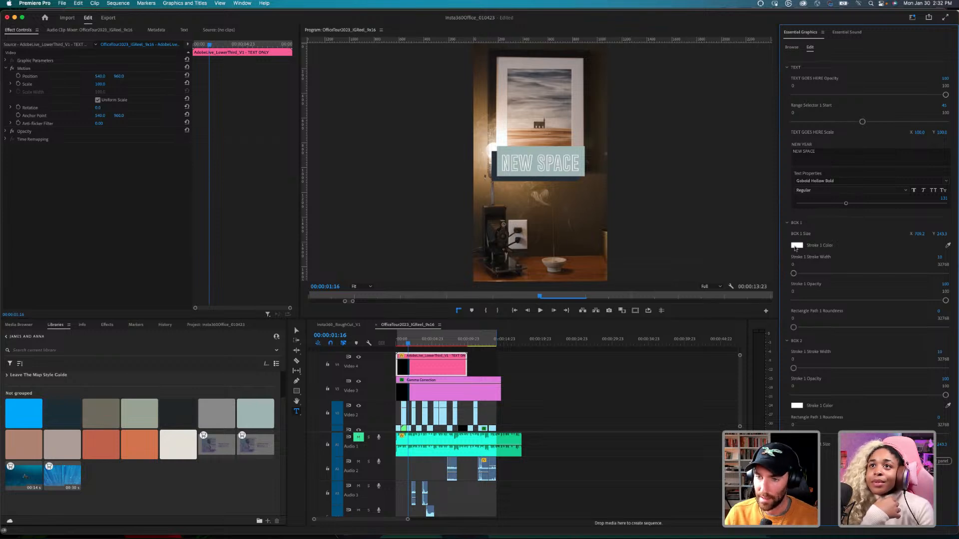
pyautogui.click(797, 247)
pyautogui.moveTo(468, 281); pyautogui.dragTo(460, 219)
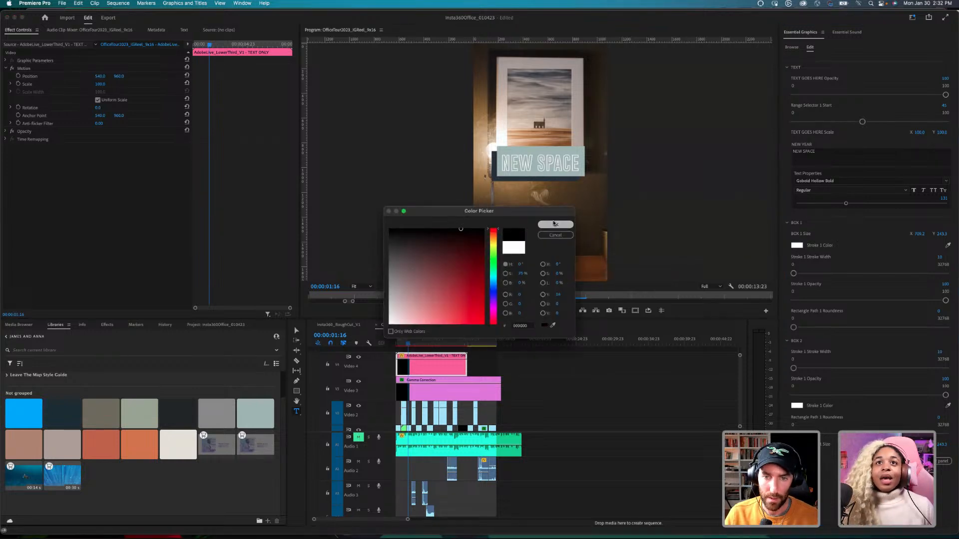
pyautogui.click(559, 225)
pyautogui.click(797, 245)
pyautogui.moveTo(405, 284); pyautogui.dragTo(385, 320)
pyautogui.click(555, 224)
# Step: Try out Box 1's stroke opacity and corner roundness, returning them to 100 and 0
pyautogui.moveTo(945, 301); pyautogui.dragTo(947, 301)
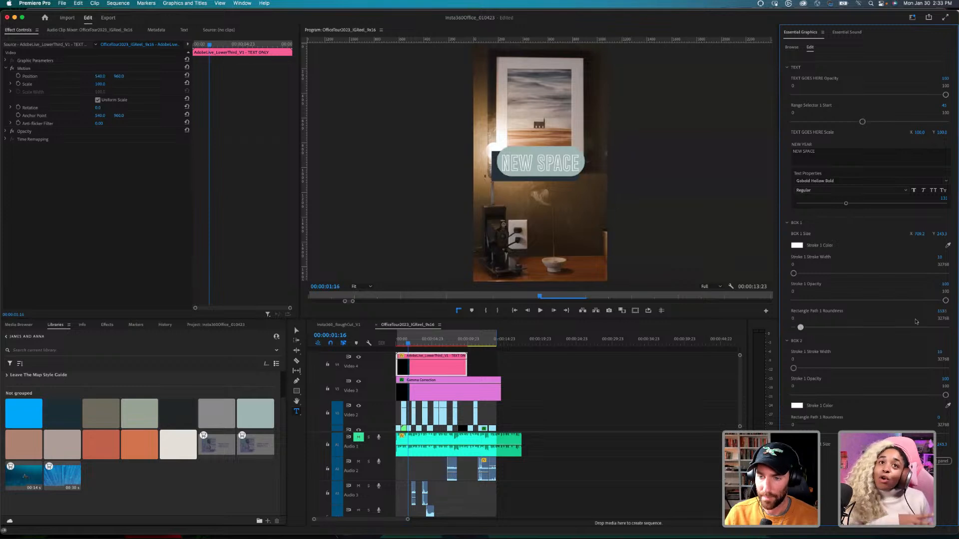
pyautogui.moveTo(794, 327); pyautogui.dragTo(737, 335)
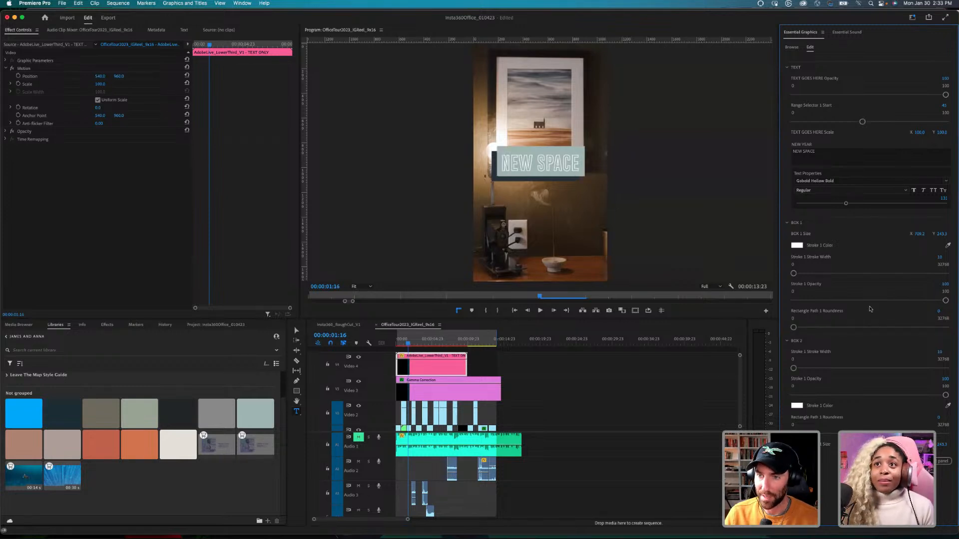
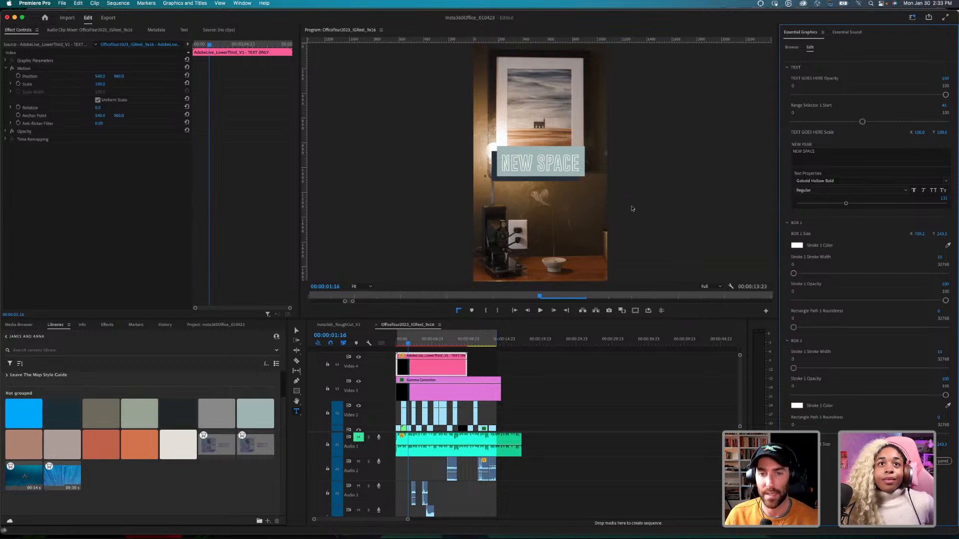
pyautogui.click(509, 166)
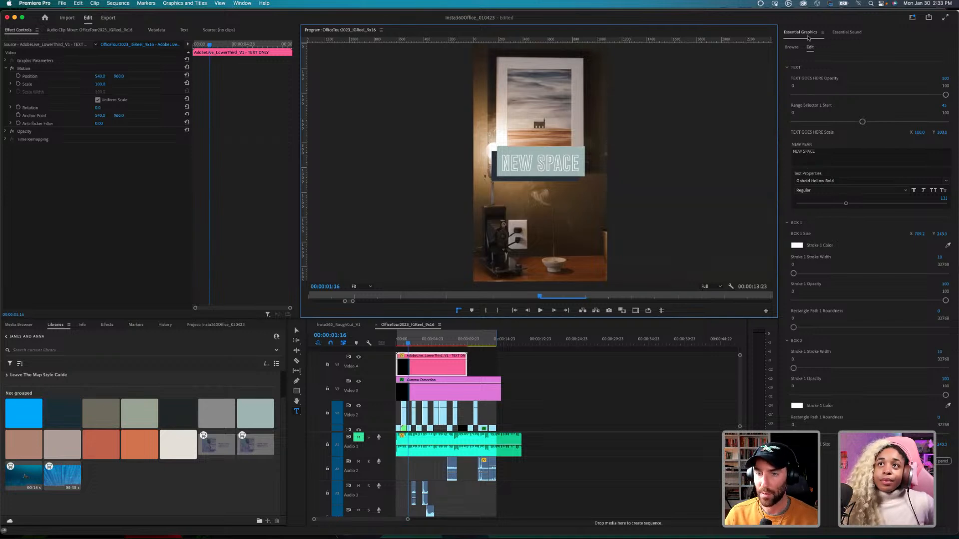
# Step: Switch to After Effects and move the 9x16 Instagram composition's playhead to 0:00:01:27, selecting the TEXT GOES HERE title
pyautogui.click(543, 530)
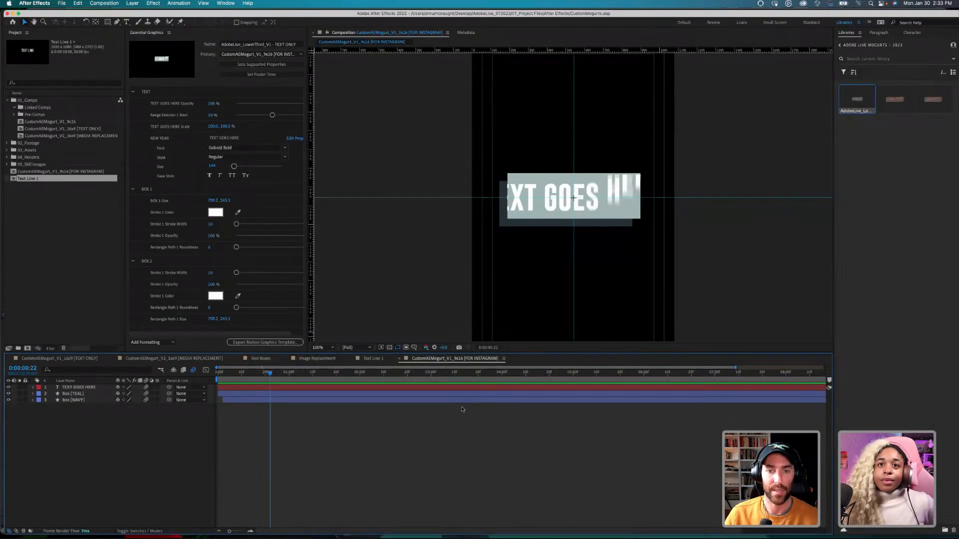
pyautogui.click(300, 11)
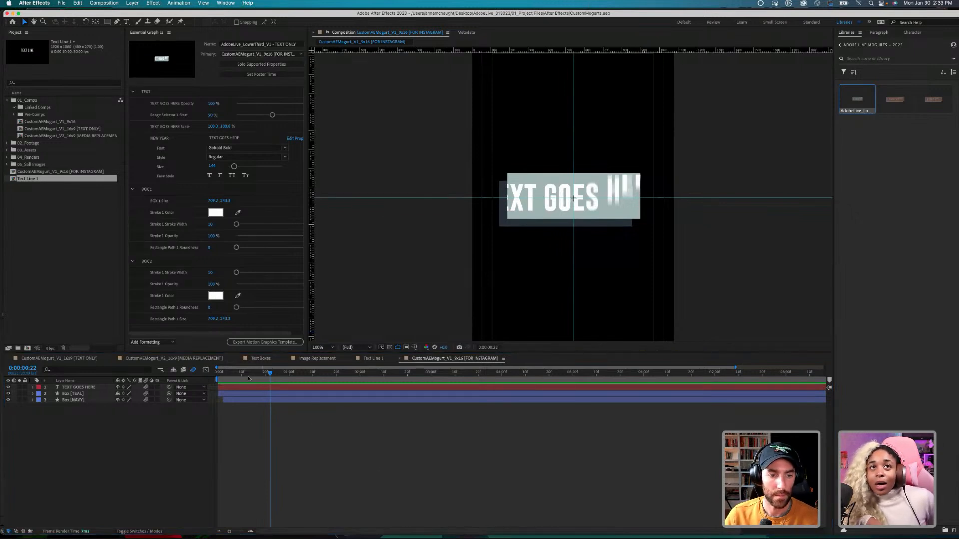
pyautogui.click(554, 205)
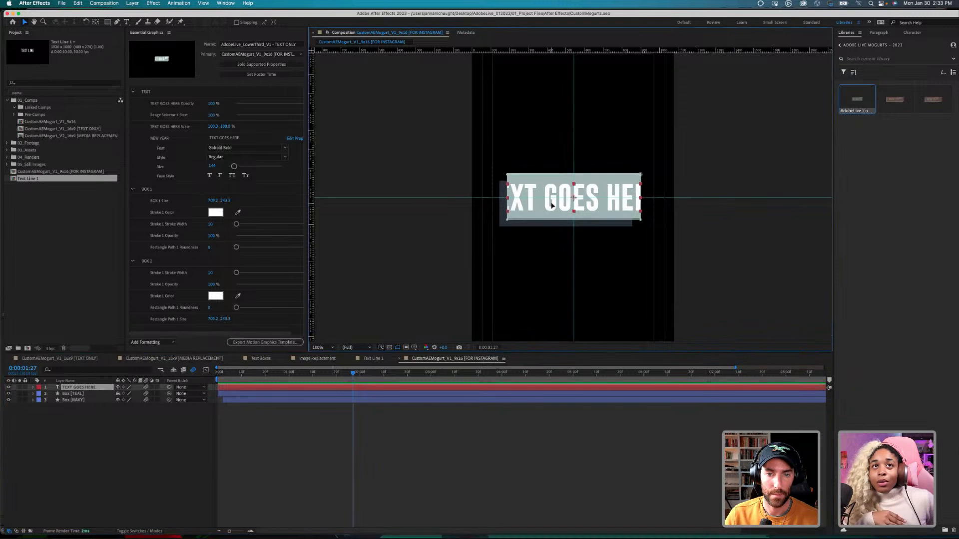
pyautogui.doubleClick(523, 191)
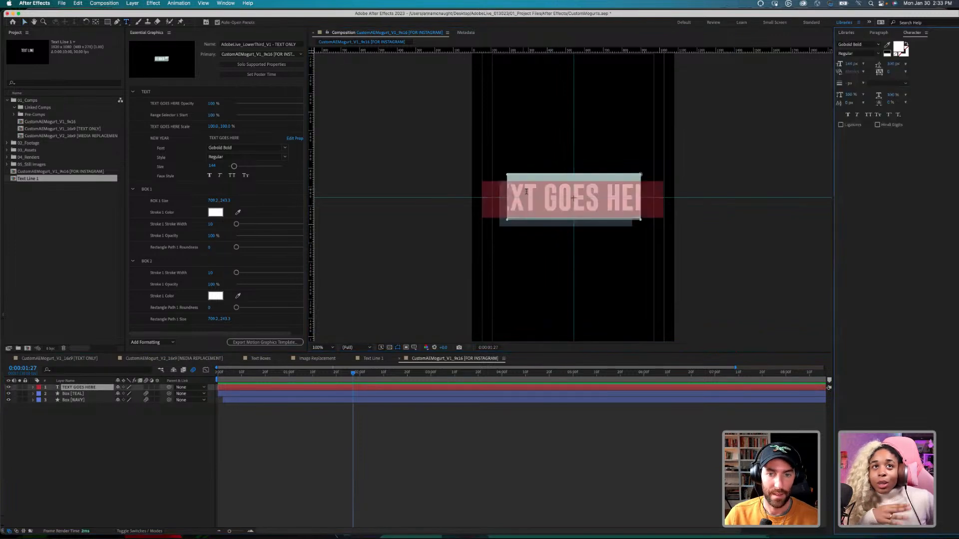
pyautogui.click(527, 460)
# Step: Reveal the TEXT GOES HERE layer's scale and try adjusting it, leaving it at 100%
pyautogui.click(245, 387)
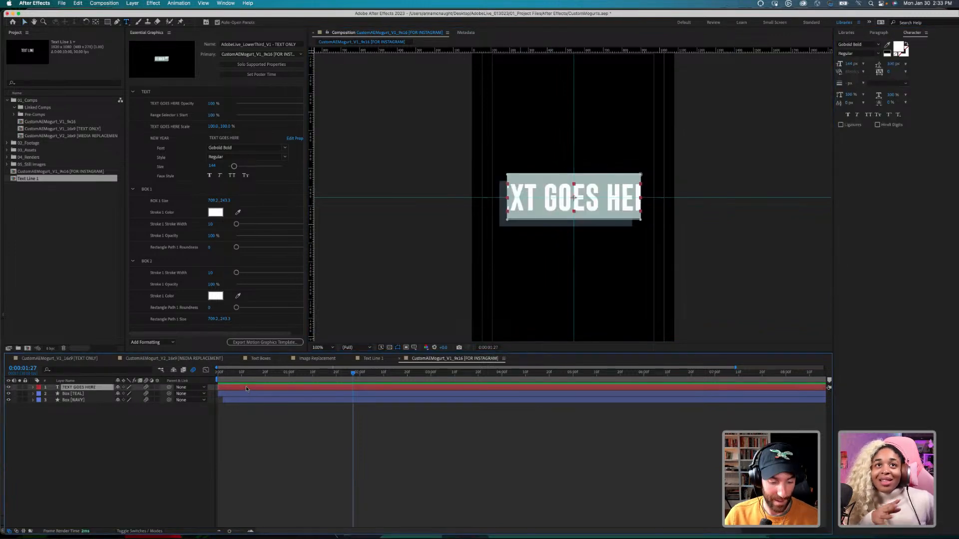
pyautogui.press('s')
pyautogui.moveTo(120, 393); pyautogui.dragTo(121, 394)
pyautogui.click(259, 440)
pyautogui.moveTo(353, 373)
pyautogui.mouseDown()
pyautogui.moveTo(220, 374)
pyautogui.moveTo(352, 374)
pyautogui.mouseUp()
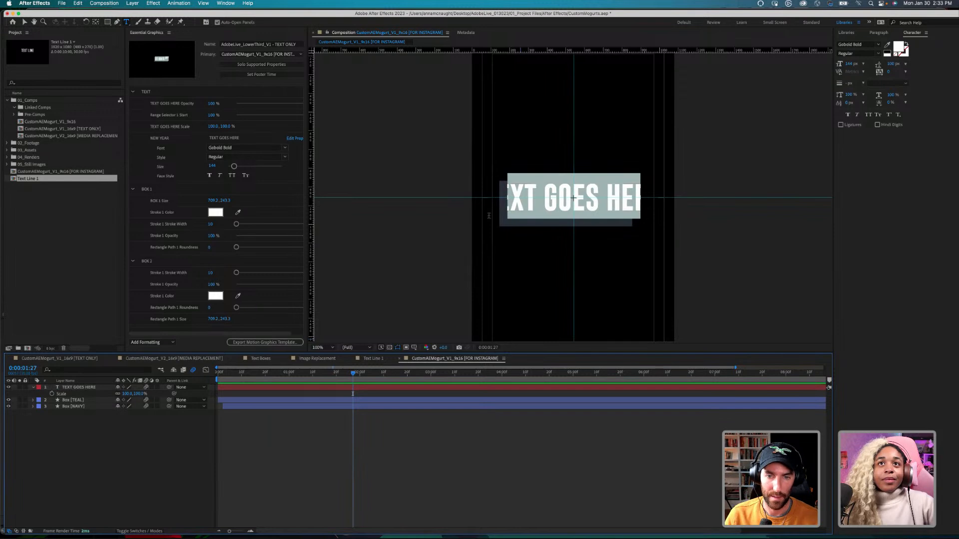
# Step: Reveal all modified properties of the TEXT GOES HERE layer and delete its mask
pyautogui.click(78, 387)
pyautogui.click(67, 436)
pyautogui.click(77, 387)
pyautogui.press('u')
pyautogui.press('u')
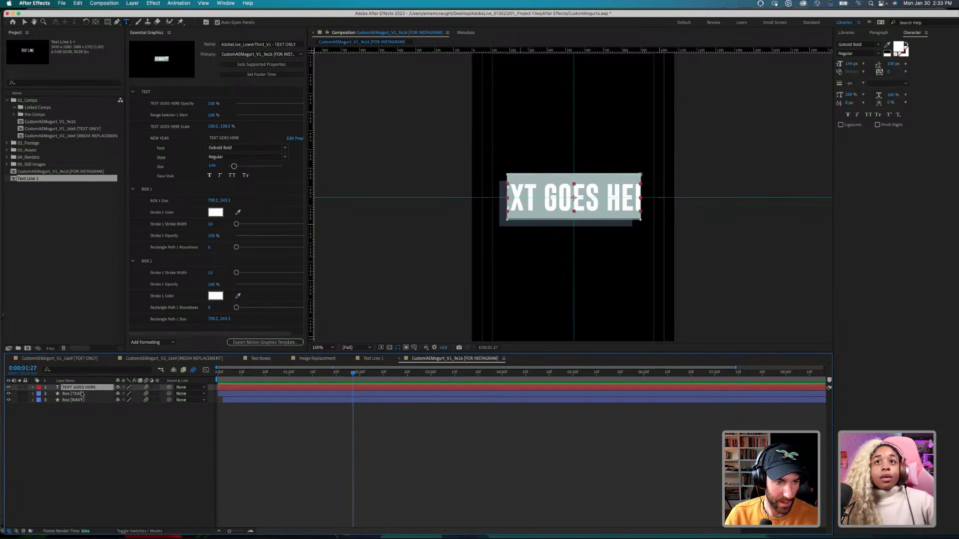
pyautogui.press('u')
pyautogui.press('u')
pyautogui.click(71, 471)
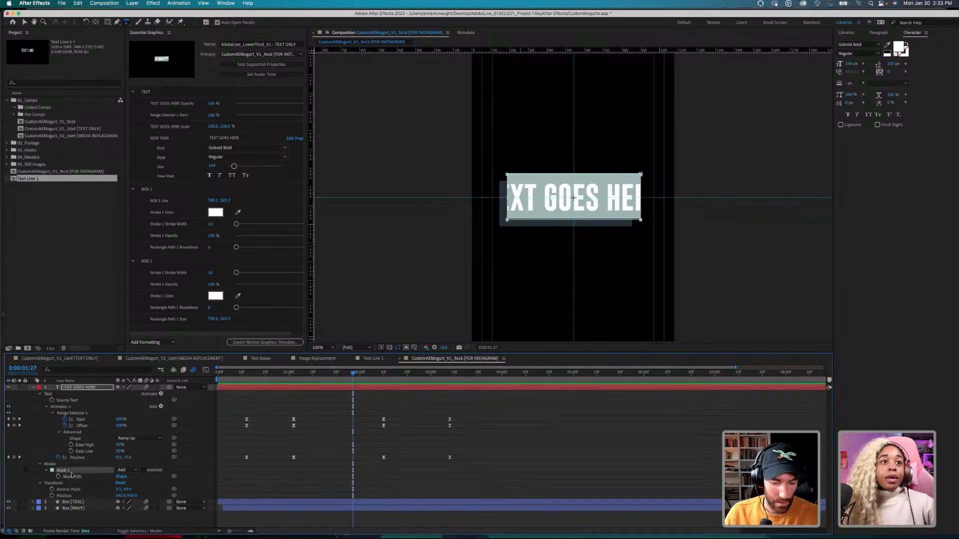
pyautogui.press('Delete')
# Step: Move the playhead to 0:00:02:04 and show the scale property of the TEXT GOES HERE layer
pyautogui.moveTo(350, 379); pyautogui.dragTo(369, 358)
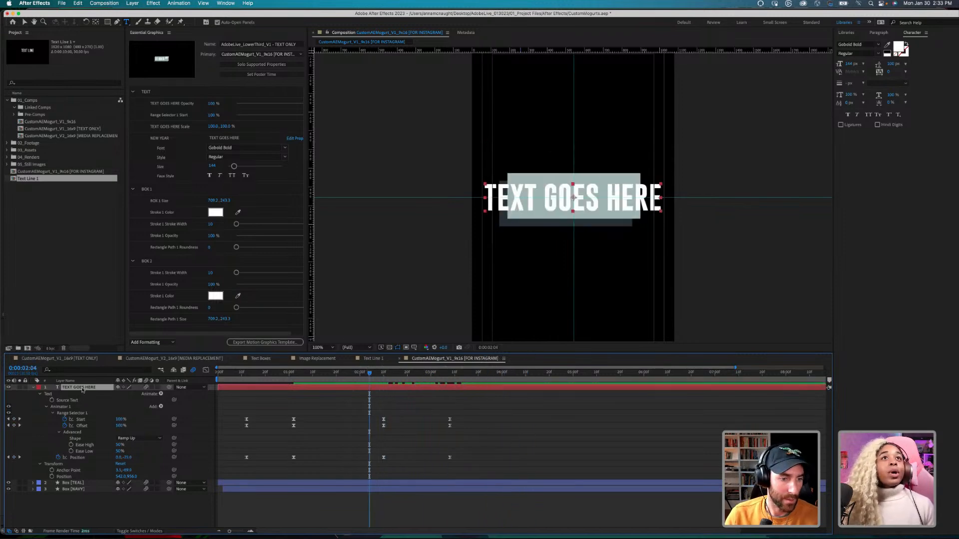
pyautogui.press('s')
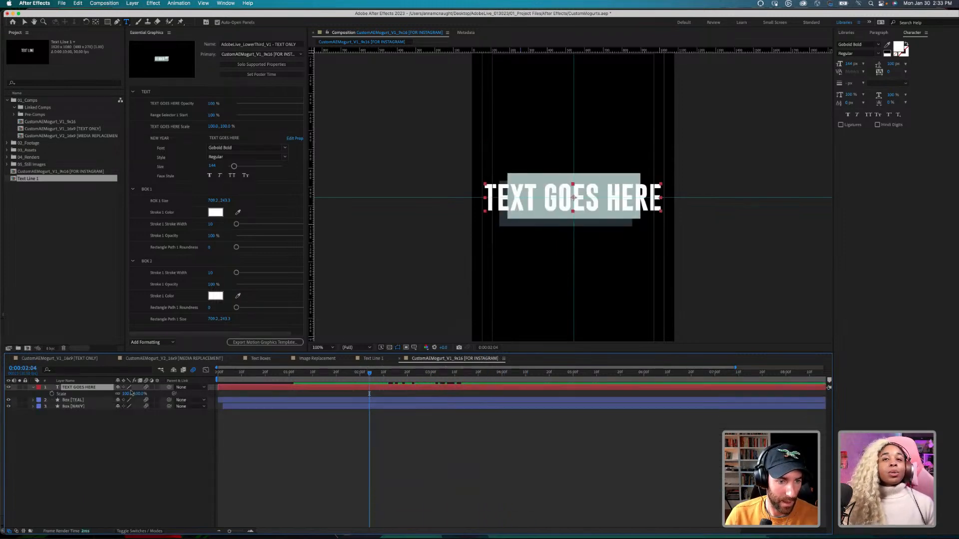
# Step: Scale the TEXT GOES HERE layer to 67% and preview the animation
pyautogui.moveTo(127, 394); pyautogui.dragTo(114, 394)
pyautogui.click(395, 427)
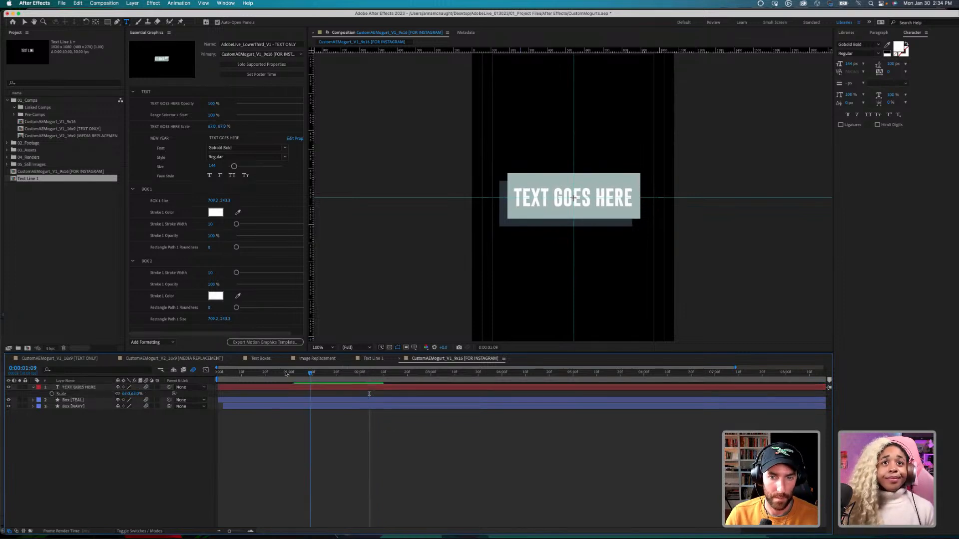
pyautogui.press('space')
pyautogui.press('space')
# Step: Draw a rectangular mask around the teal box on the TEXT GOES HERE layer and play back the animation
pyautogui.click(84, 389)
pyautogui.click(107, 22)
pyautogui.moveTo(508, 174); pyautogui.dragTo(640, 218)
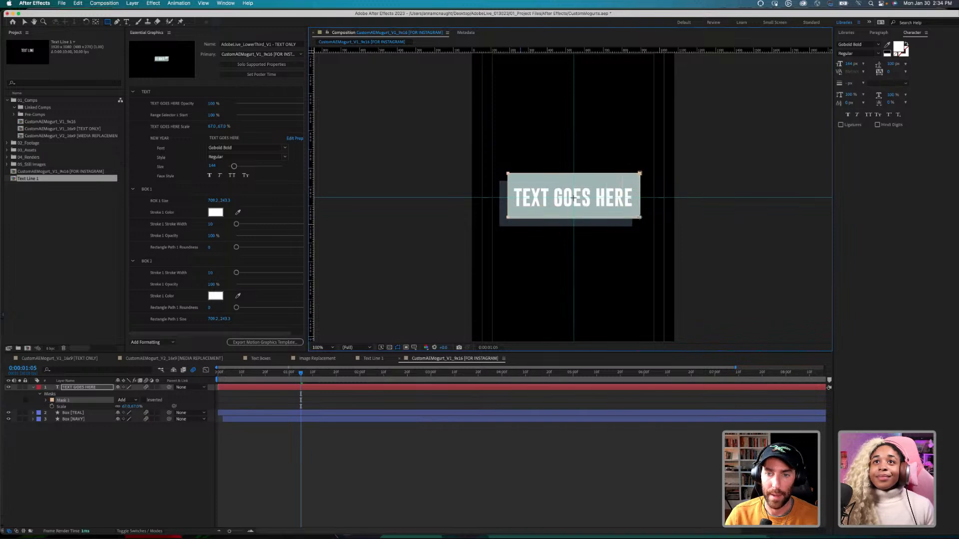
pyautogui.click(314, 401)
pyautogui.moveTo(301, 373); pyautogui.dragTo(217, 374)
pyautogui.press('space')
pyautogui.press('space')
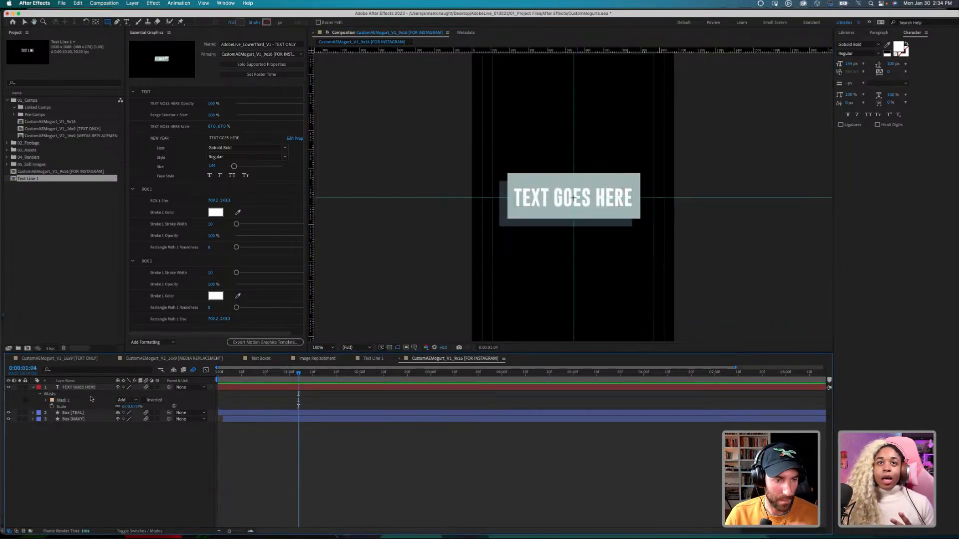
# Step: Move the text layer's mask up until it sits above the teal box, and preview the animation
pyautogui.click(93, 400)
pyautogui.moveTo(298, 375)
pyautogui.mouseDown()
pyautogui.moveTo(241, 374)
pyautogui.moveTo(293, 374)
pyautogui.mouseUp()
pyautogui.press('v')
pyautogui.moveTo(543, 177); pyautogui.dragTo(543, 141)
pyautogui.click(70, 401)
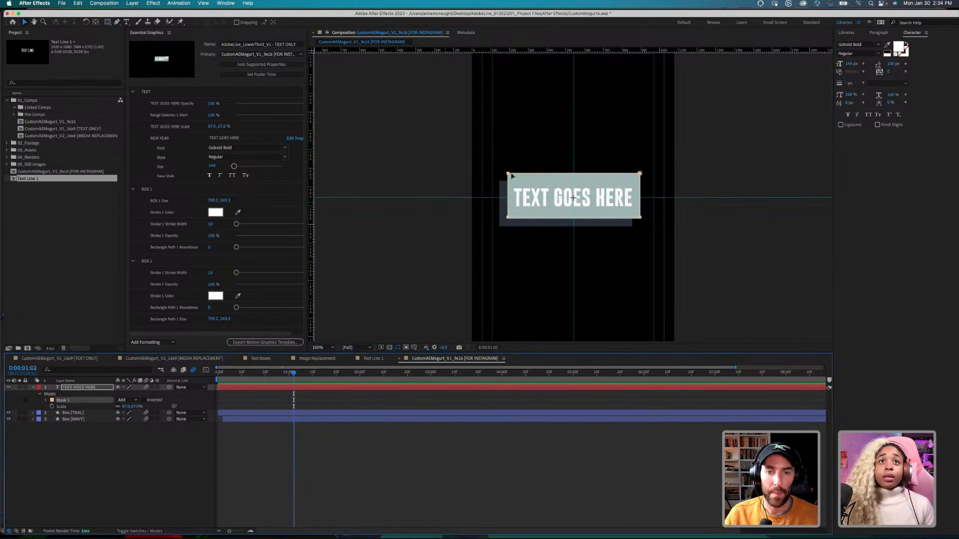
pyautogui.moveTo(508, 174); pyautogui.dragTo(508, 129)
pyautogui.moveTo(293, 374); pyautogui.dragTo(226, 373)
pyautogui.moveTo(508, 173); pyautogui.dragTo(509, 158)
pyautogui.press('space')
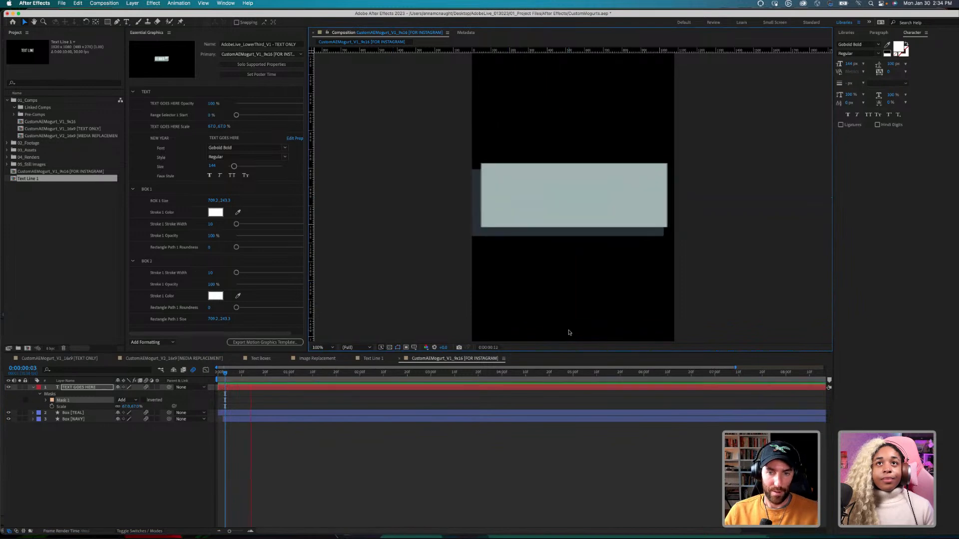
pyautogui.press('space')
# Step: Invert Mask 1 on the text layer and play the animation from the start
pyautogui.click(144, 400)
pyautogui.moveTo(370, 373); pyautogui.dragTo(217, 373)
pyautogui.press('space')
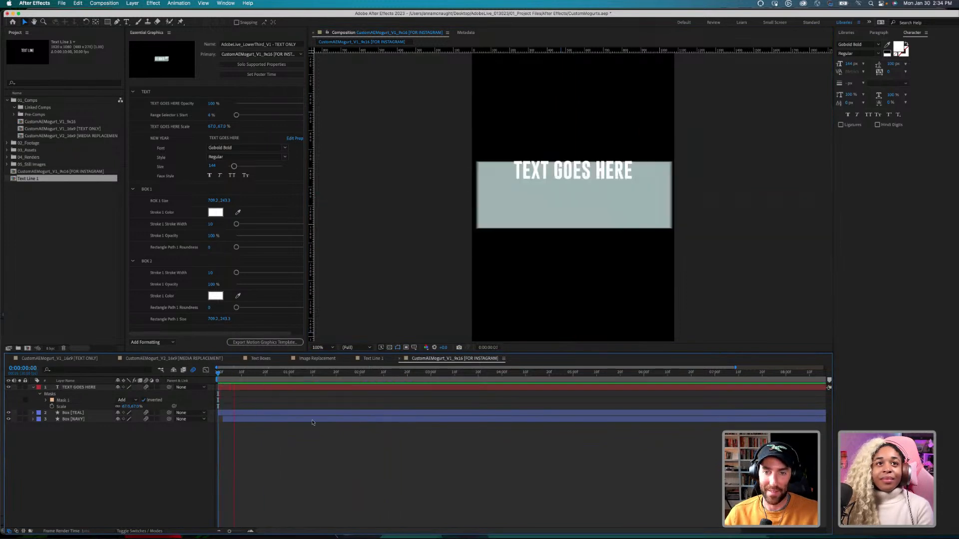
pyautogui.press('space')
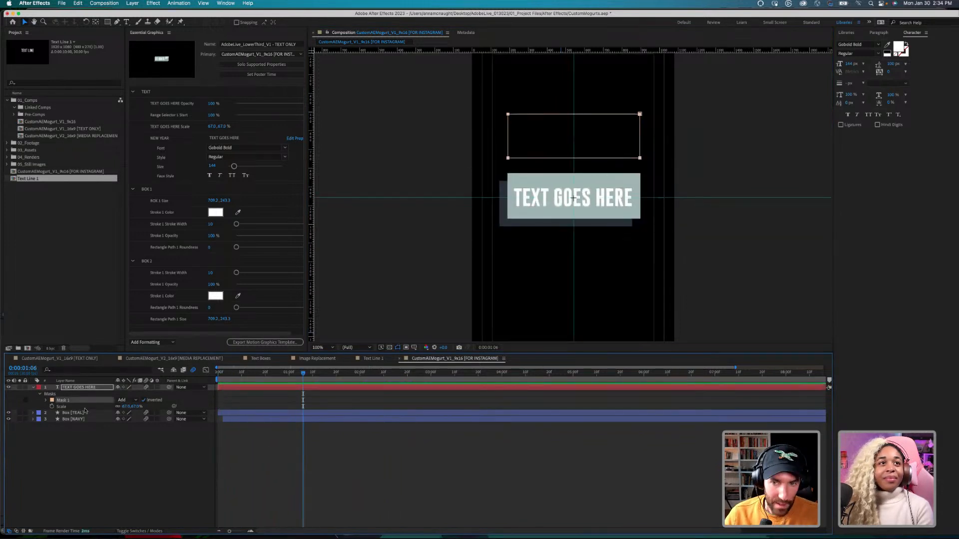
# Step: Delete Mask 1 from the TEXT GOES HERE layer
pyautogui.moveTo(525, 147); pyautogui.dragTo(524, 161)
pyautogui.click(508, 158)
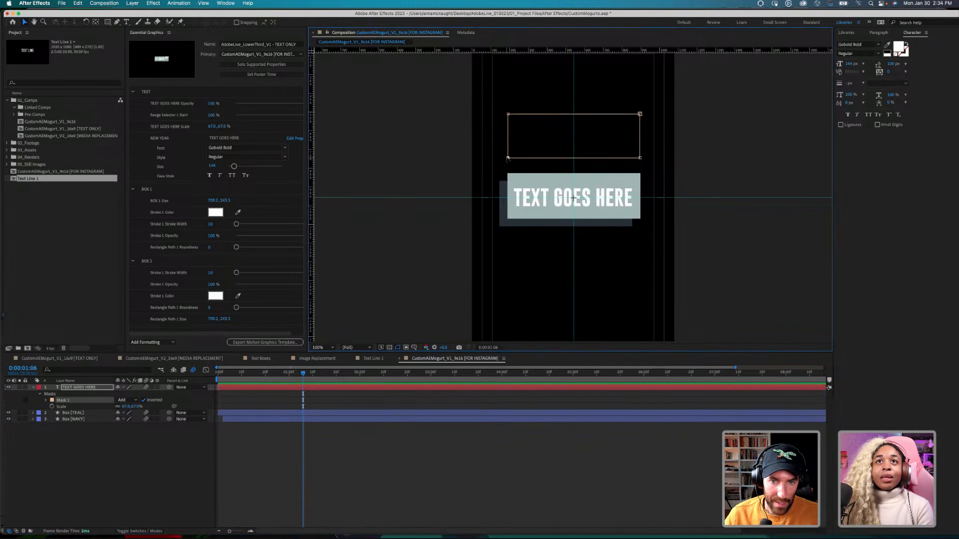
pyautogui.click(71, 443)
pyautogui.click(64, 400)
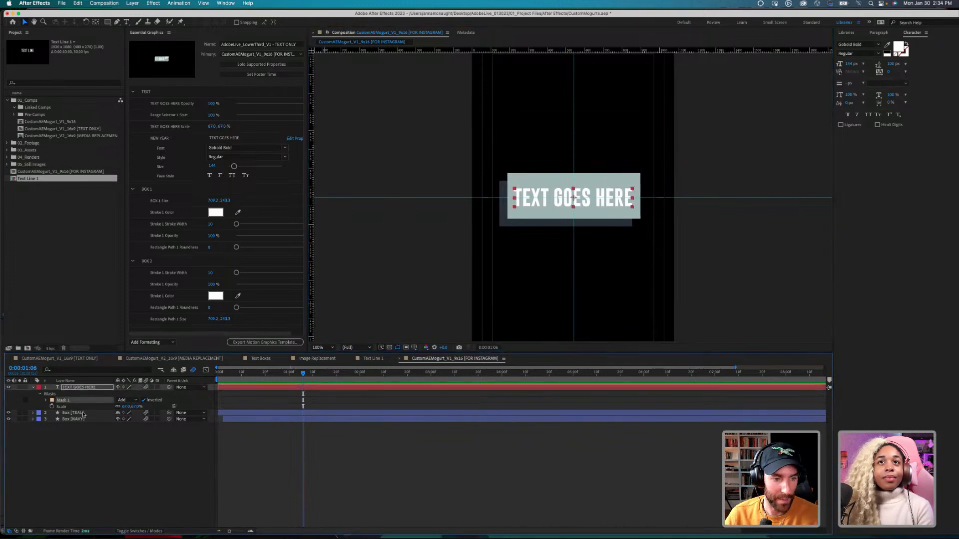
pyautogui.press('Delete')
pyautogui.click(341, 389)
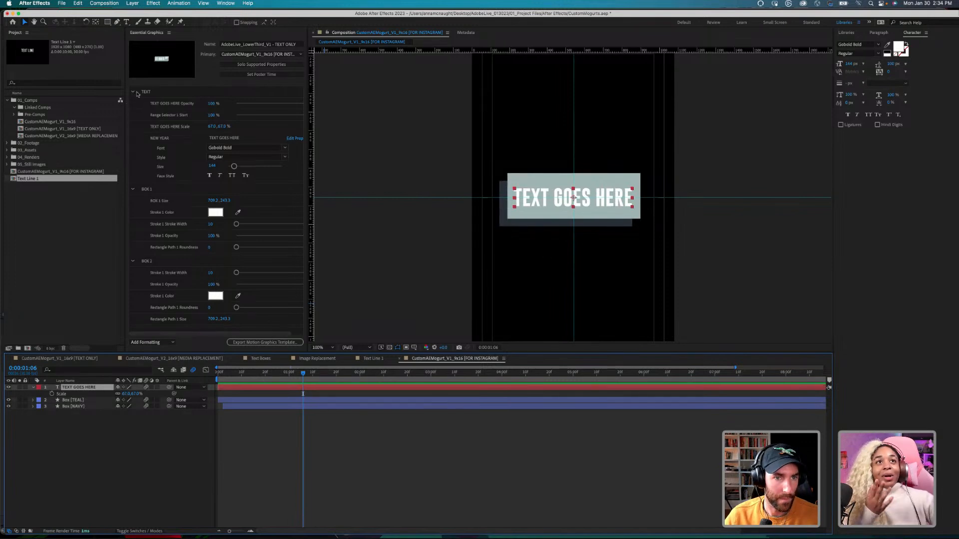
# Step: Save the project and draw a new rectangular mask around the teal box on the TEXT GOES HERE layer
pyautogui.press('super+s')
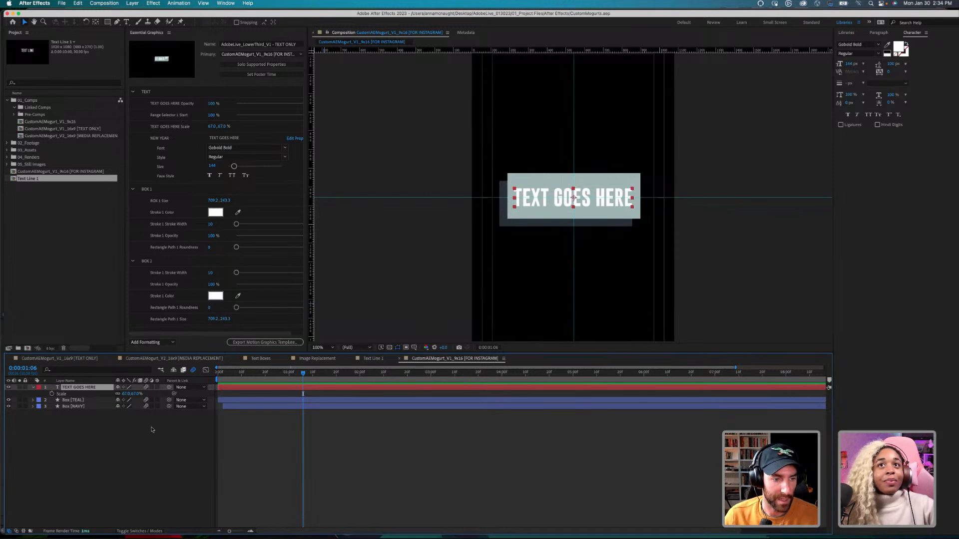
pyautogui.press('q')
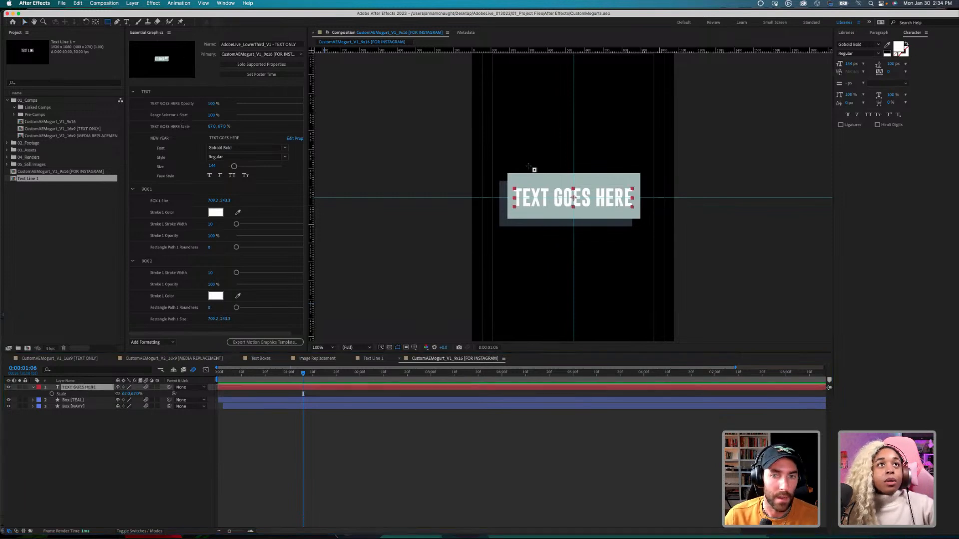
pyautogui.moveTo(507, 174); pyautogui.dragTo(643, 220)
pyautogui.click(287, 374)
pyautogui.moveTo(287, 374); pyautogui.dragTo(229, 373)
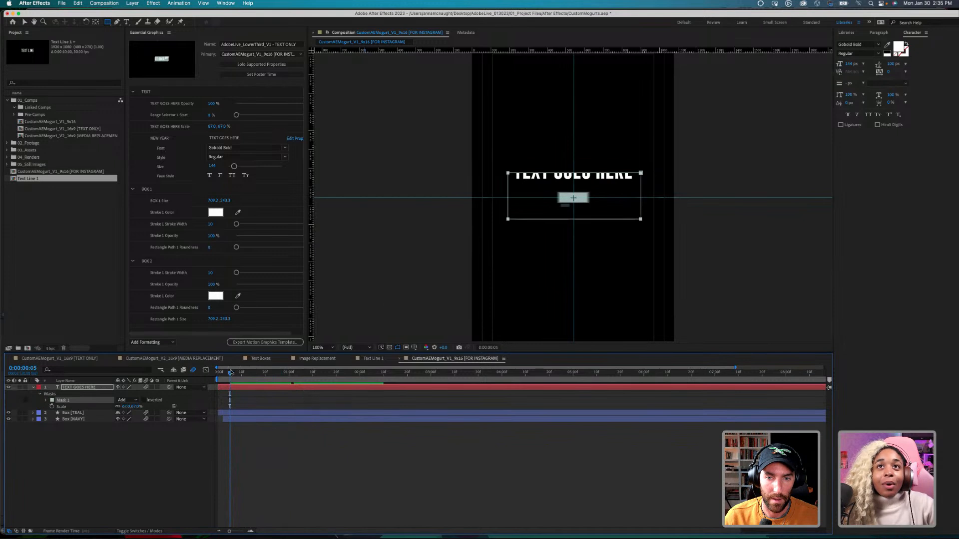
# Step: Shift the new mask slightly down so its lower edge falls just below the teal box, and preview the animation
pyautogui.press('v')
pyautogui.moveTo(508, 219); pyautogui.dragTo(510, 228)
pyautogui.moveTo(224, 380)
pyautogui.mouseDown()
pyautogui.moveTo(276, 373)
pyautogui.moveTo(218, 373)
pyautogui.mouseUp()
pyautogui.press('space')
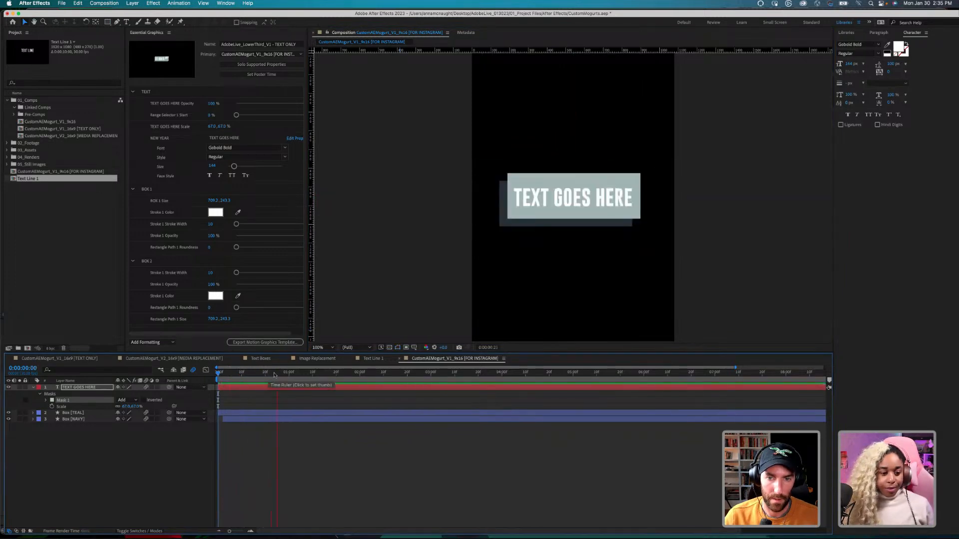
pyautogui.press('space')
pyautogui.moveTo(307, 373); pyautogui.dragTo(365, 373)
pyautogui.click(376, 482)
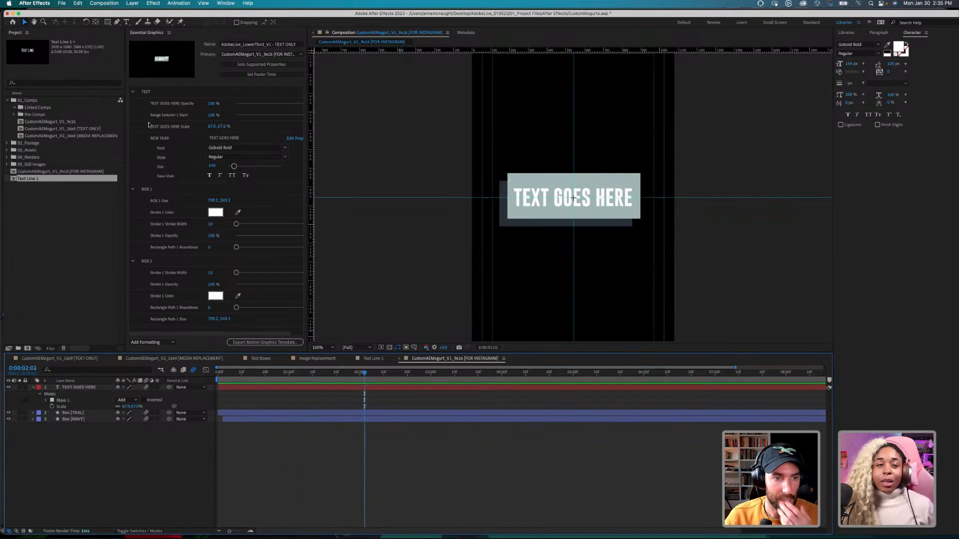
# Step: Review the template's property groups and remove the Range Selector 1 Start property from the TEXT group
pyautogui.click(132, 92)
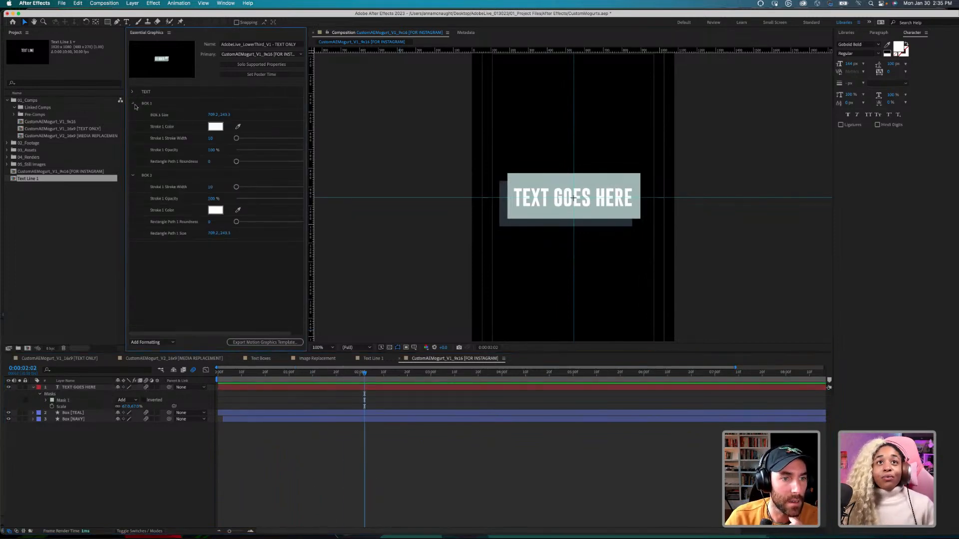
pyautogui.click(133, 103)
pyautogui.click(133, 115)
pyautogui.click(133, 115)
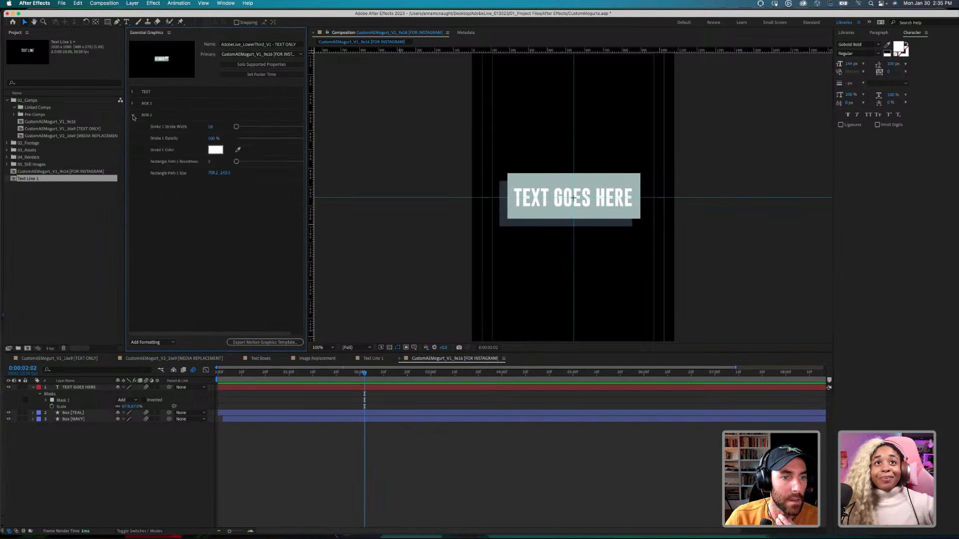
pyautogui.click(133, 104)
pyautogui.click(133, 92)
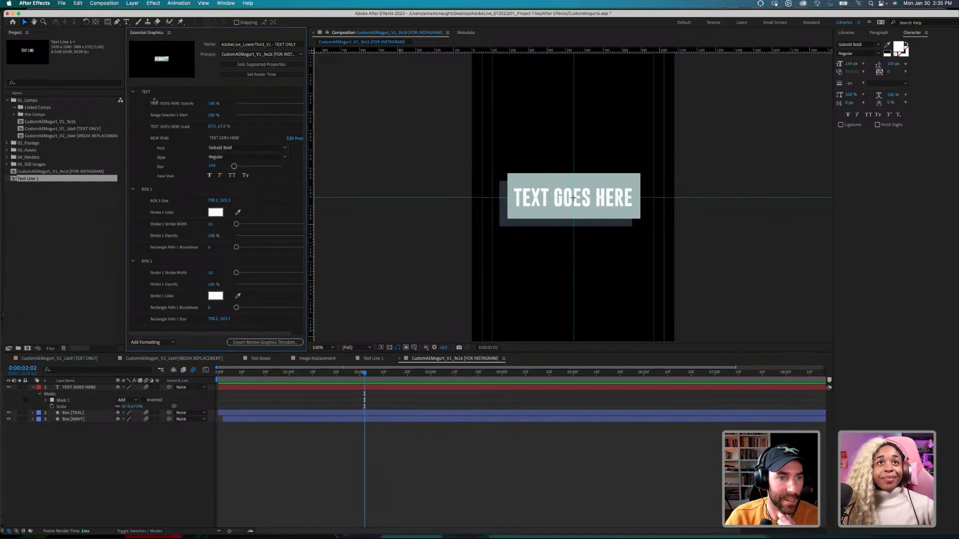
pyautogui.click(163, 115)
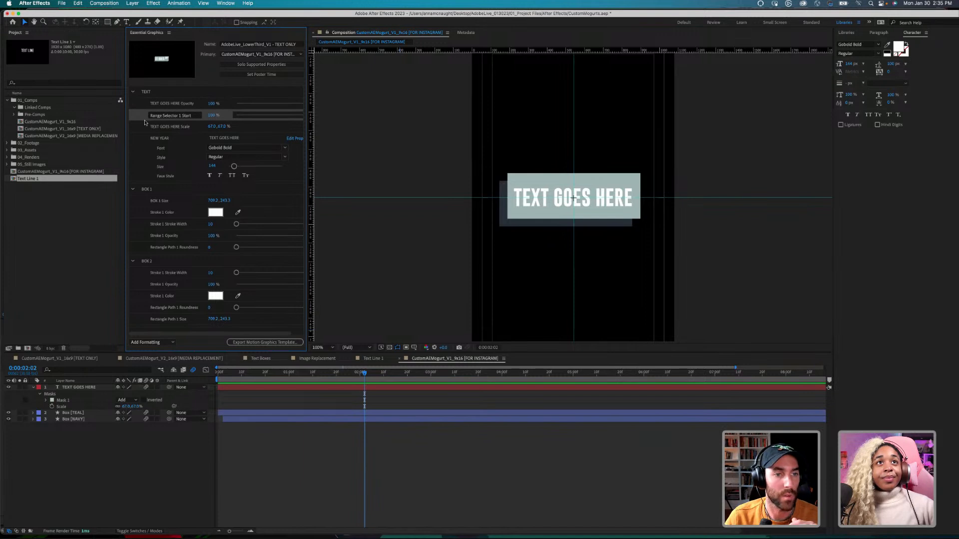
pyautogui.press('Delete')
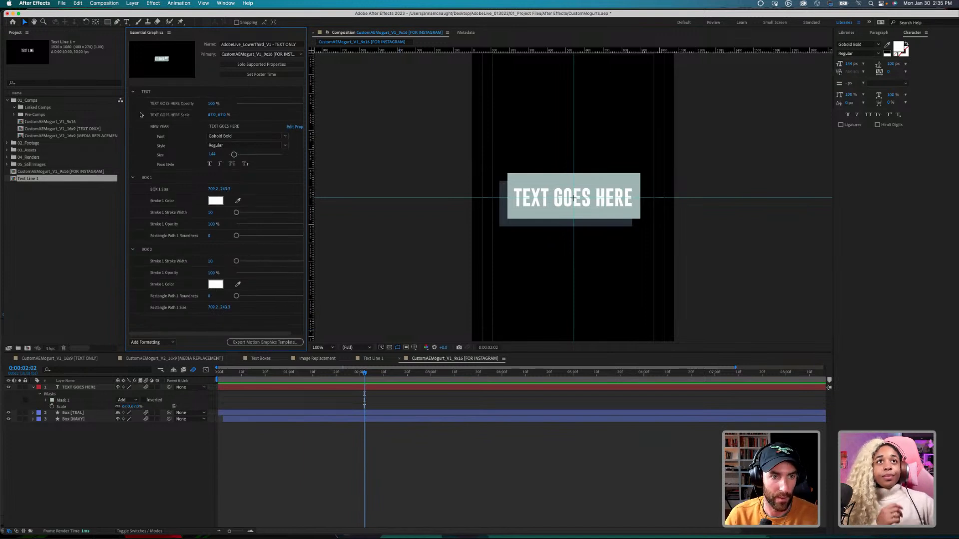
# Step: Rename the TEXT GOES HERE Scale property in the TEXT group to TEXT SCALE
pyautogui.click(168, 115)
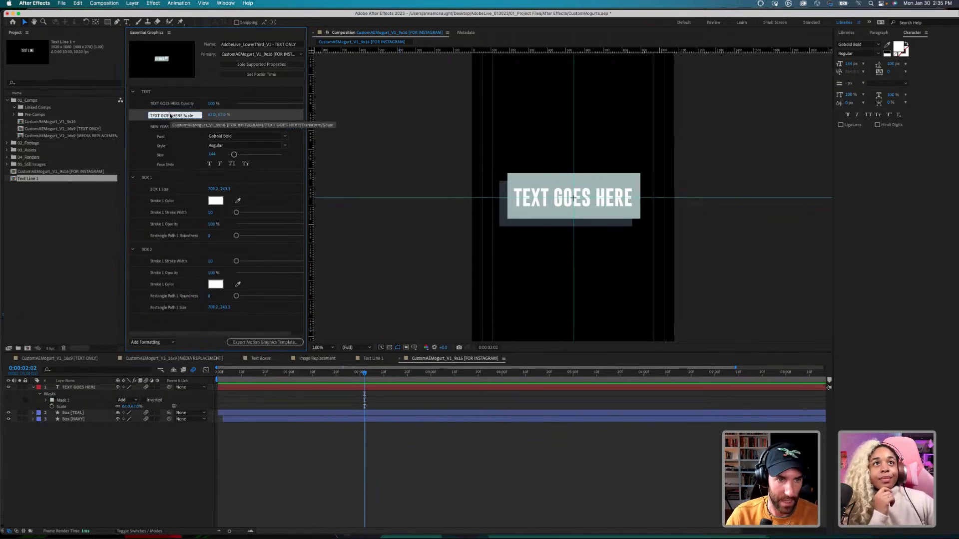
pyautogui.click(170, 116)
pyautogui.write('TEX')
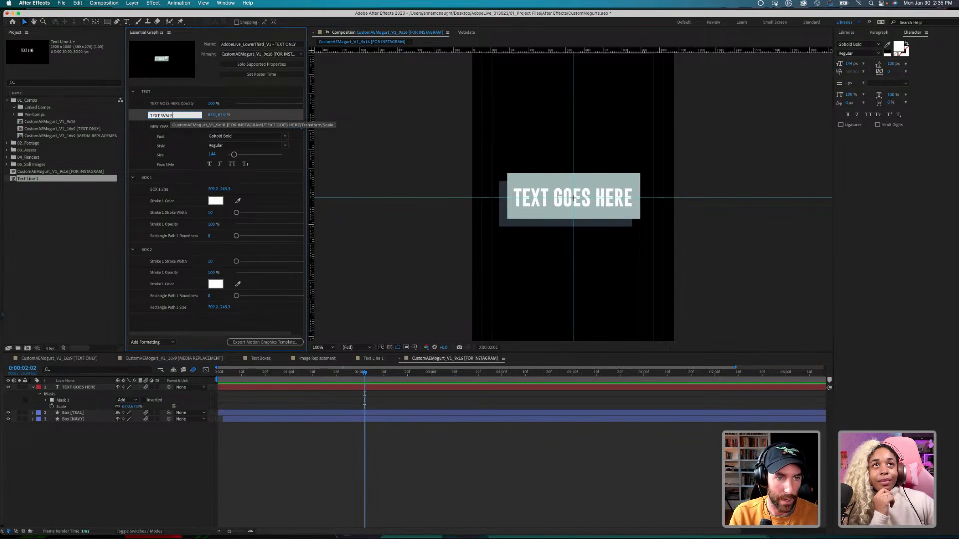
pyautogui.write('T SVALE')
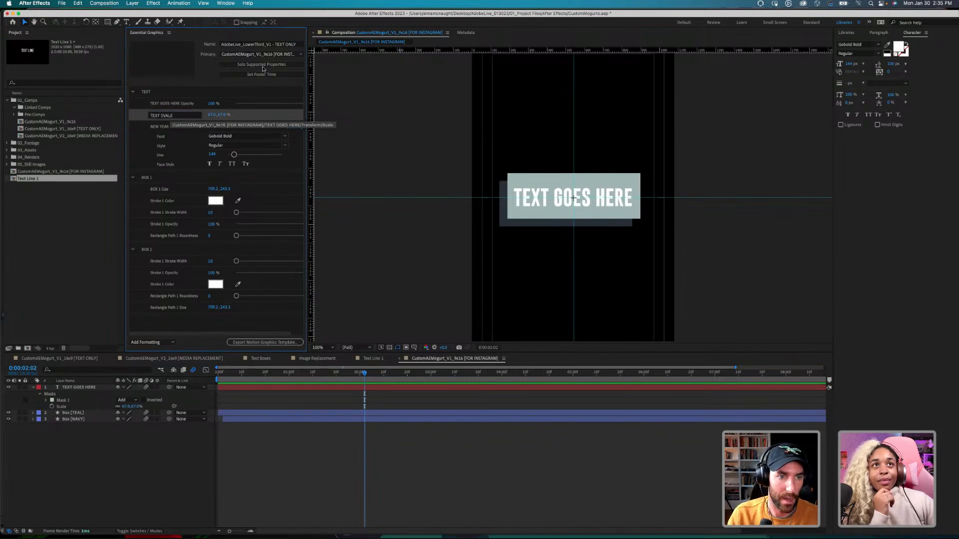
pyautogui.press('Return')
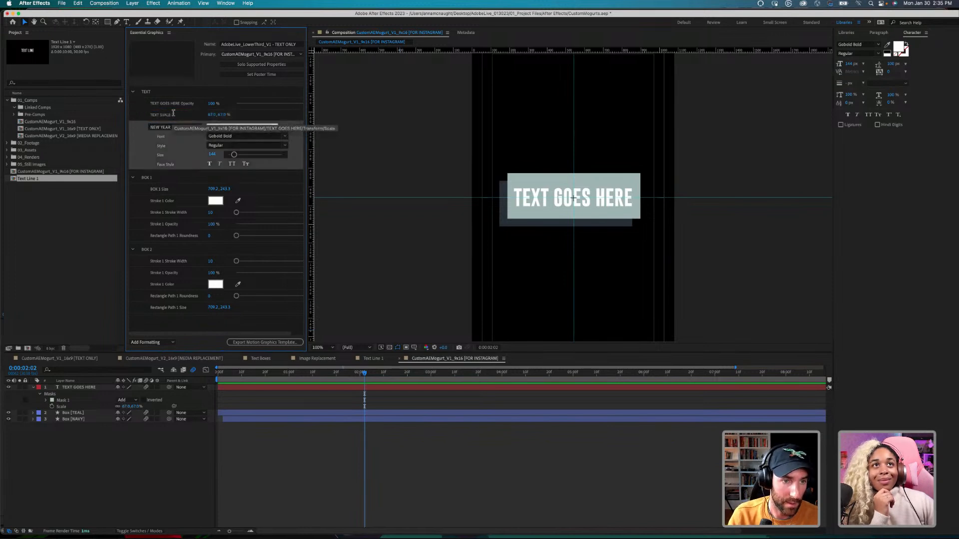
pyautogui.click(161, 116)
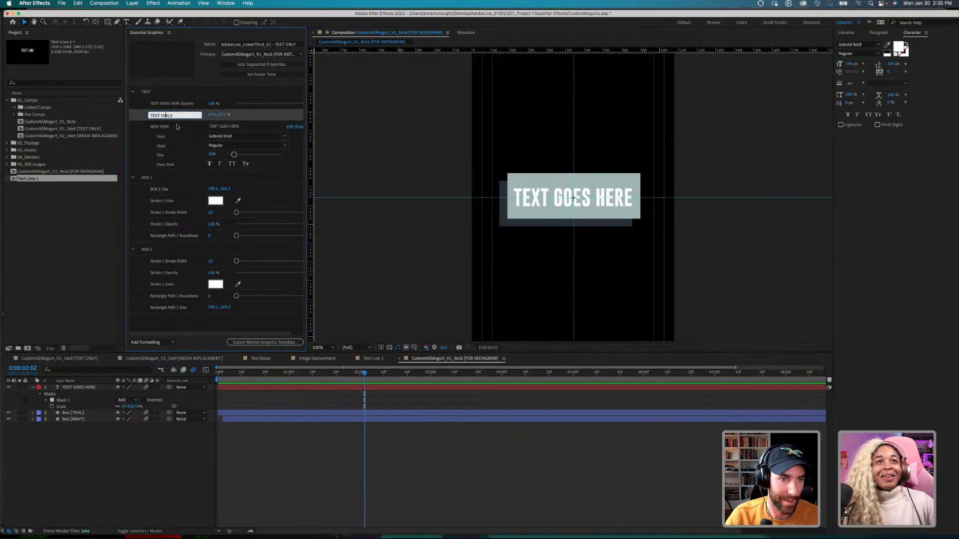
pyautogui.write('TEXT SCALE')
pyautogui.press('Return')
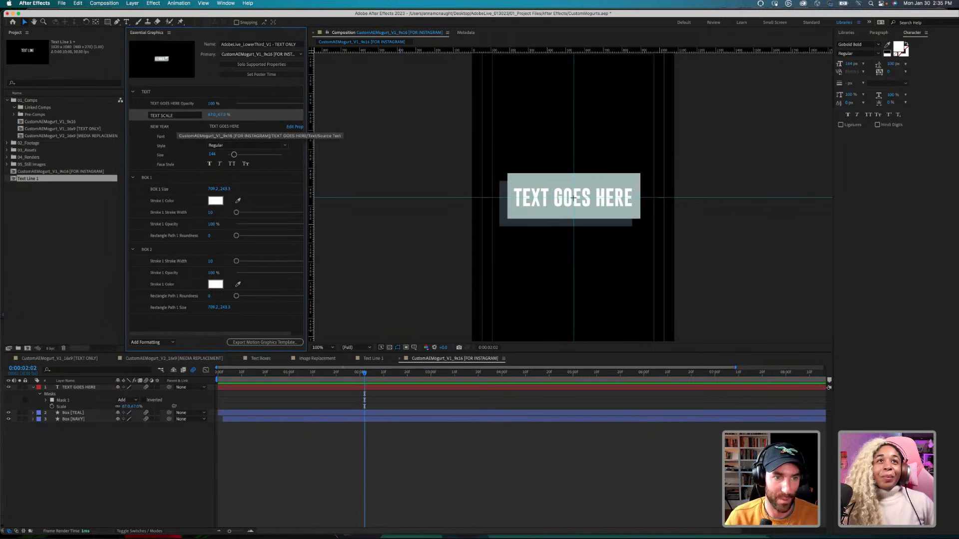
# Step: Rename the TEXT GOES HERE Opacity property in the TEXT group to TEXT OPACITY
pyautogui.click(180, 104)
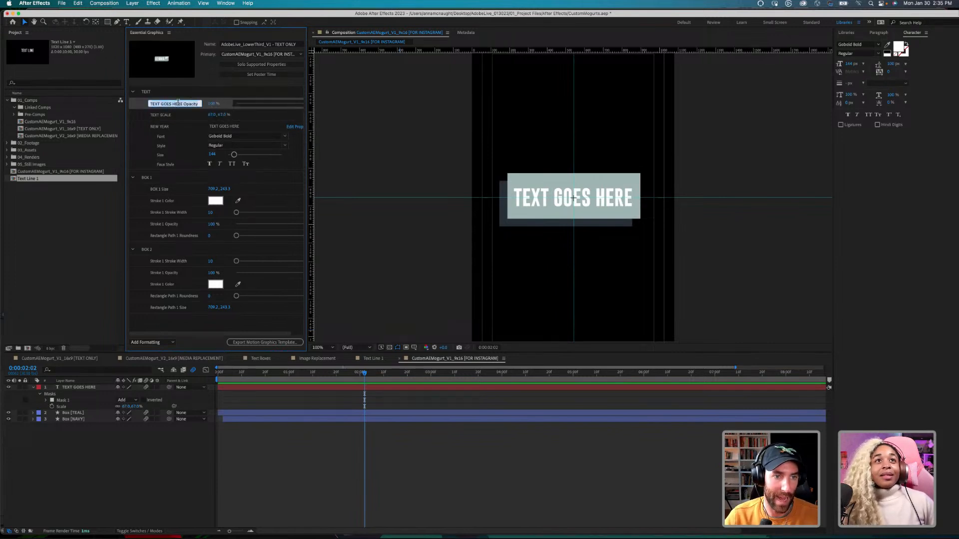
pyautogui.write('TEXT')
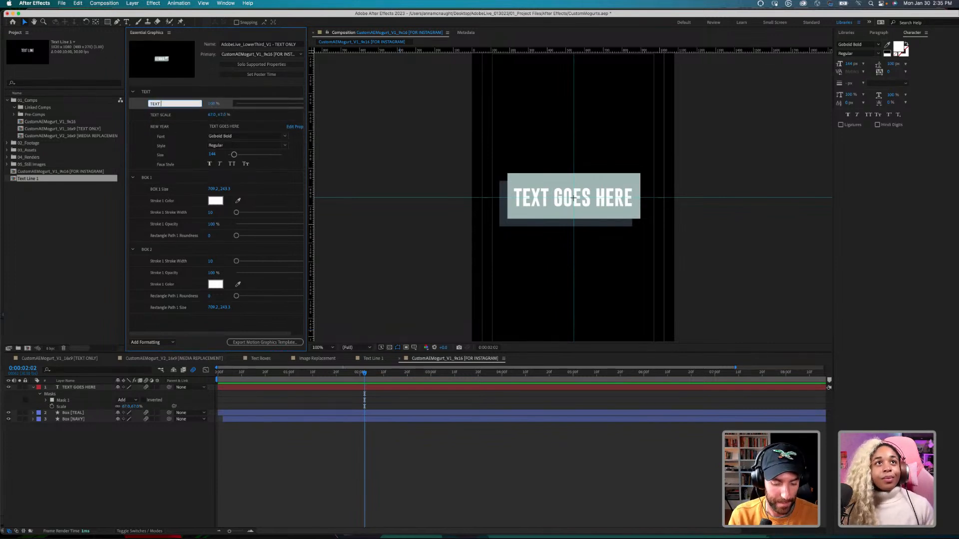
pyautogui.write(' OPACITY')
pyautogui.press('Return')
pyautogui.click(187, 115)
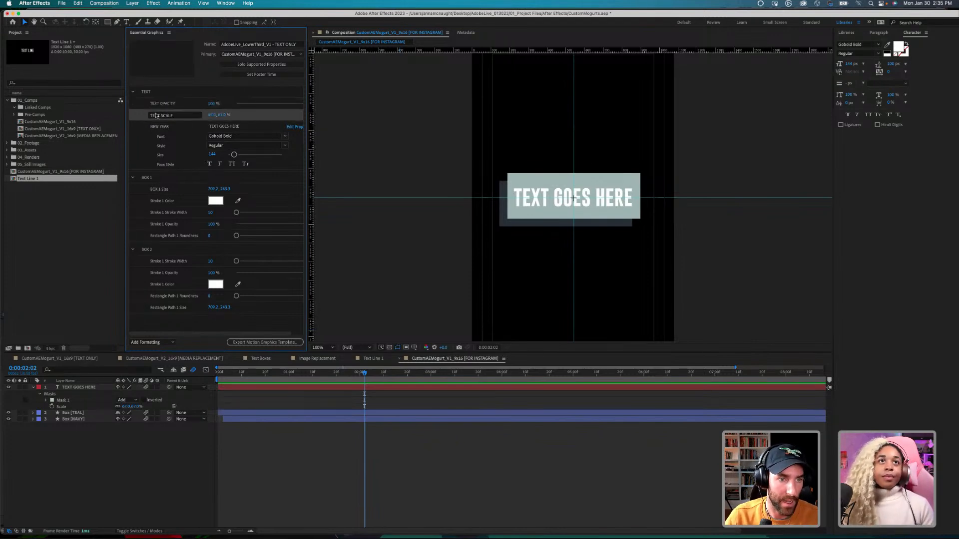
# Step: Expand the text layer's text options and add the Fill & Stroke property at the start of the template's TEXT group
pyautogui.click(71, 388)
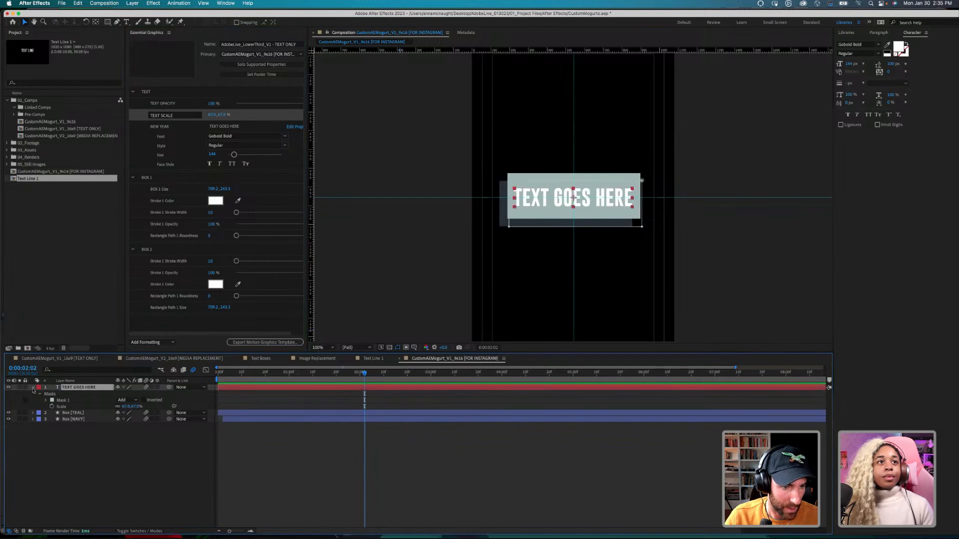
pyautogui.click(33, 388)
pyautogui.click(33, 388)
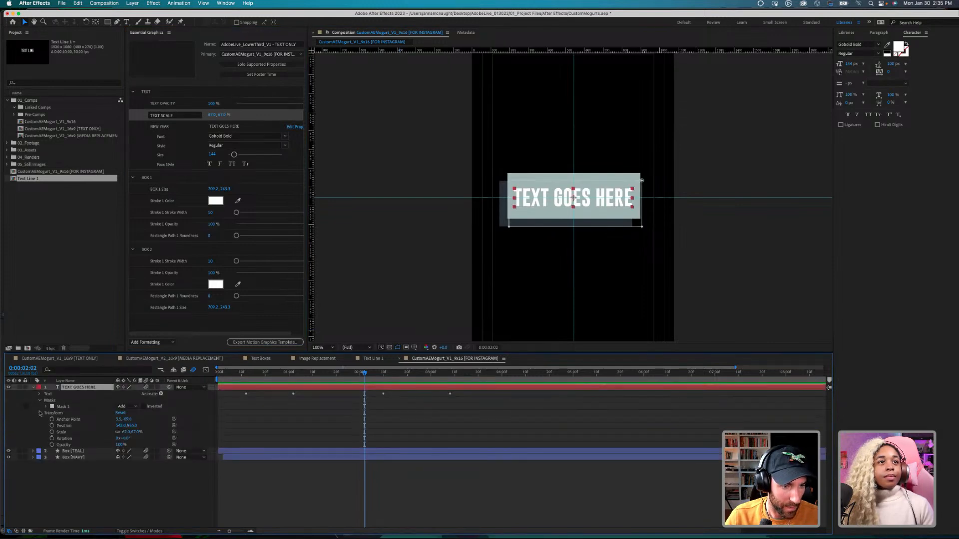
pyautogui.click(40, 394)
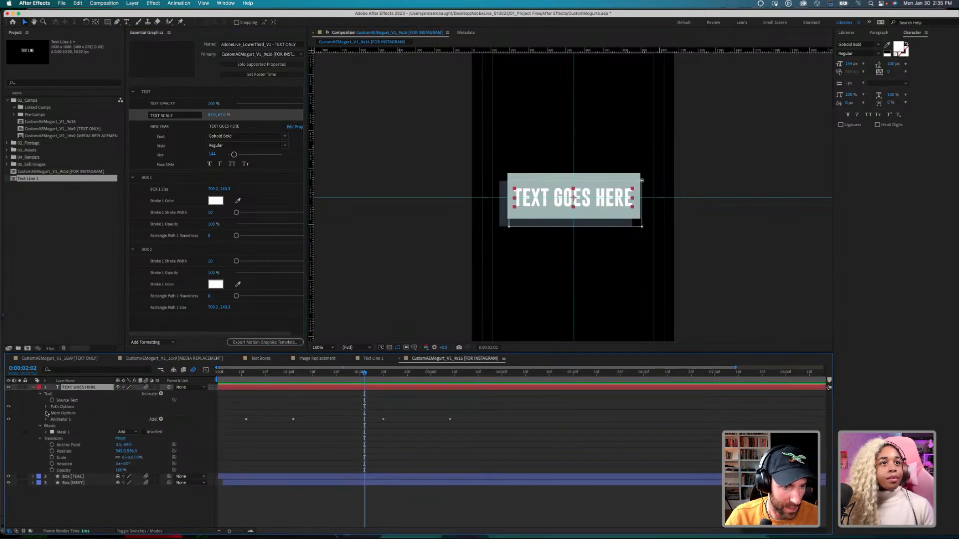
pyautogui.click(46, 413)
pyautogui.click(63, 432)
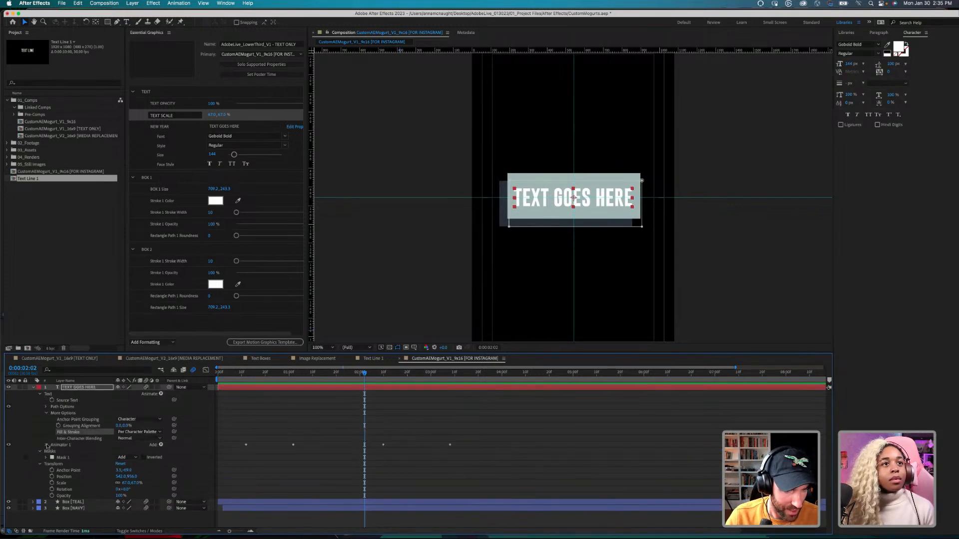
pyautogui.click(47, 407)
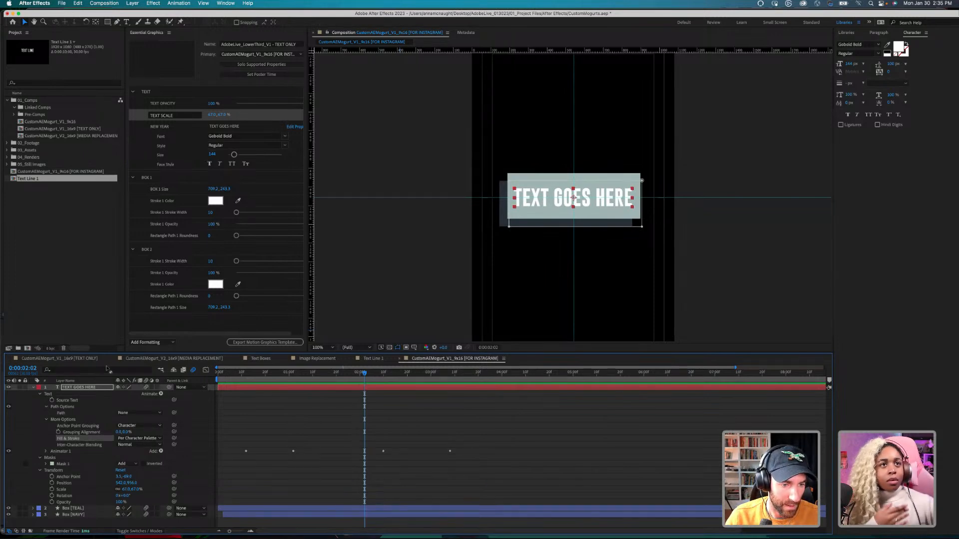
pyautogui.click(172, 104)
pyautogui.moveTo(172, 105); pyautogui.dragTo(173, 100)
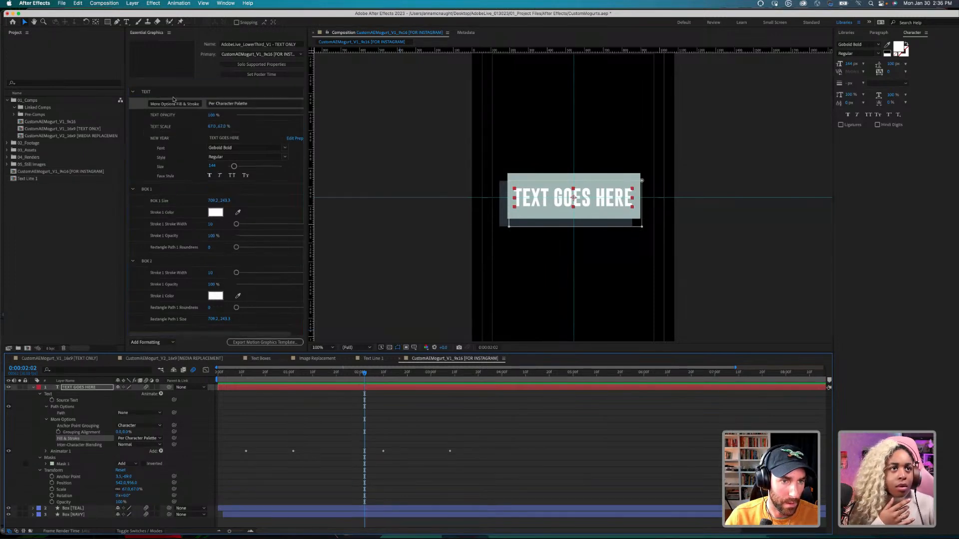
# Step: Check the Fill & Stroke options of the template's TEXT group without changing the choice, and save the project
pyautogui.click(173, 124)
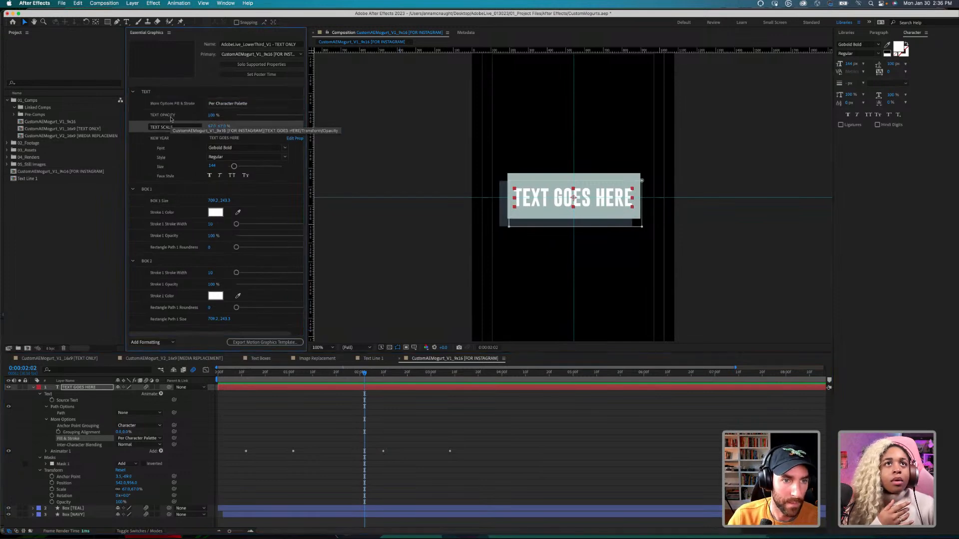
pyautogui.click(173, 105)
pyautogui.click(247, 103)
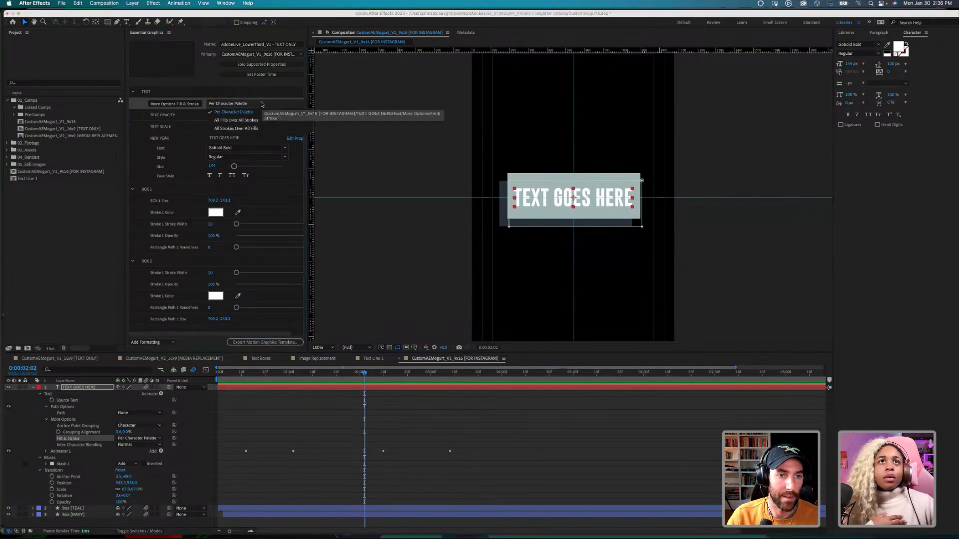
pyautogui.click(262, 104)
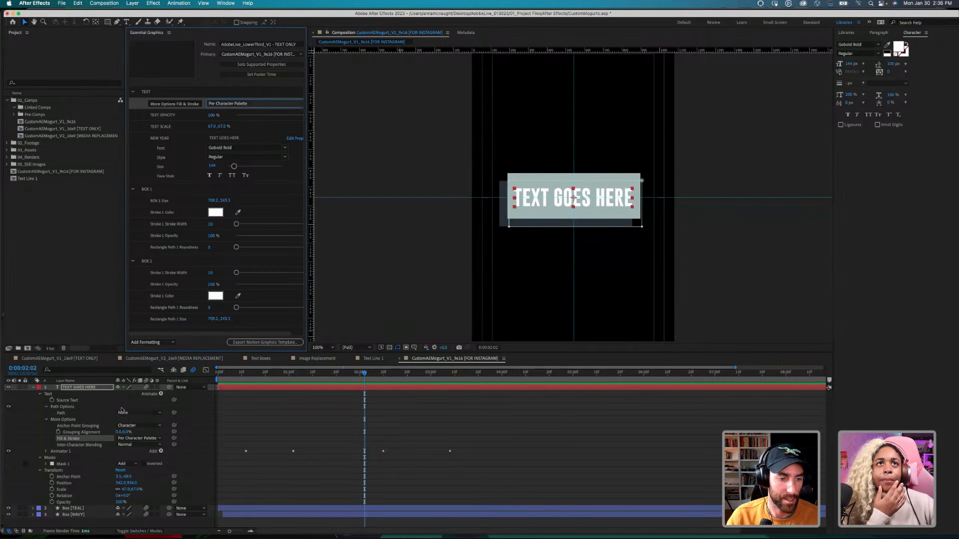
pyautogui.click(90, 430)
pyautogui.click(66, 395)
pyautogui.press('super+s')
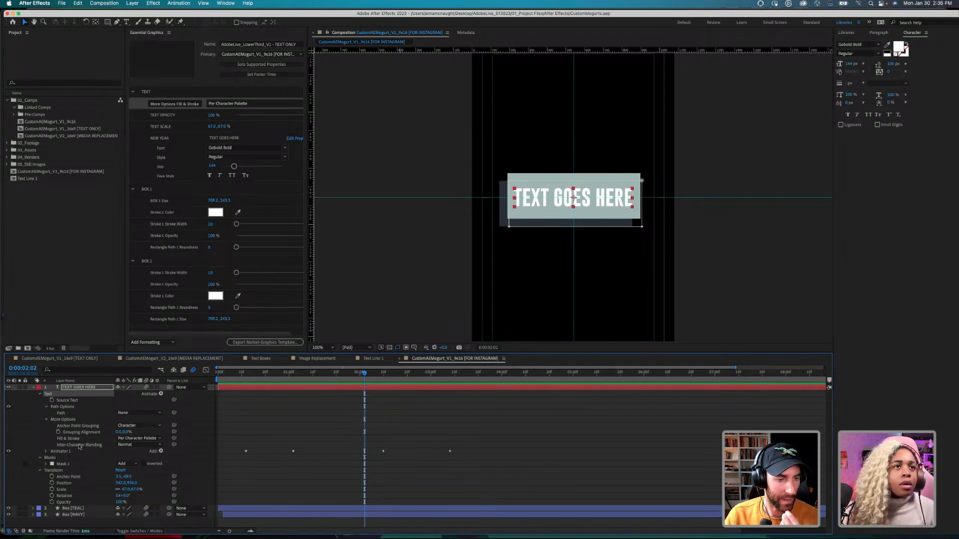
# Step: Rename the More Options Fill & Stroke property in the TEXT group to FILL and check its available options
pyautogui.doubleClick(181, 105)
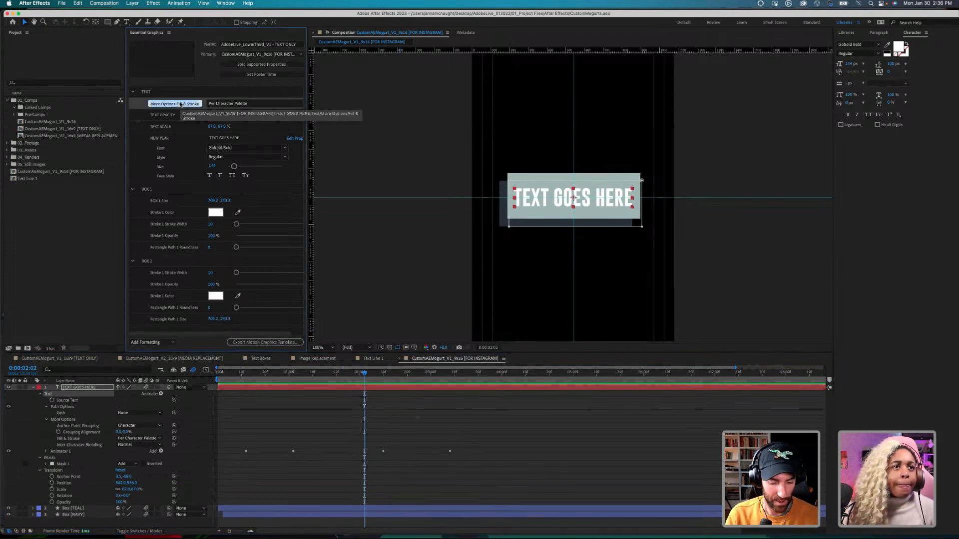
pyautogui.write('FILL')
pyautogui.press('Return')
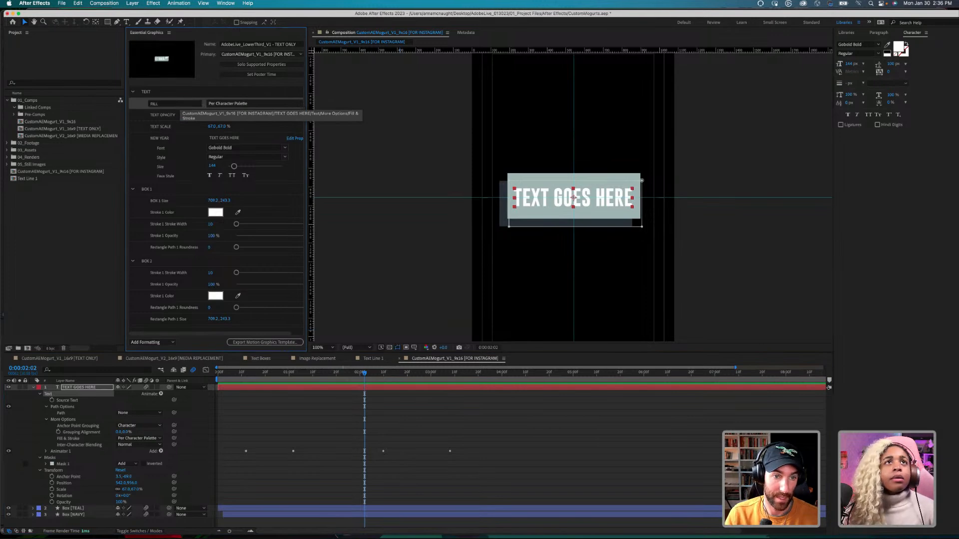
pyautogui.click(265, 103)
pyautogui.click(249, 110)
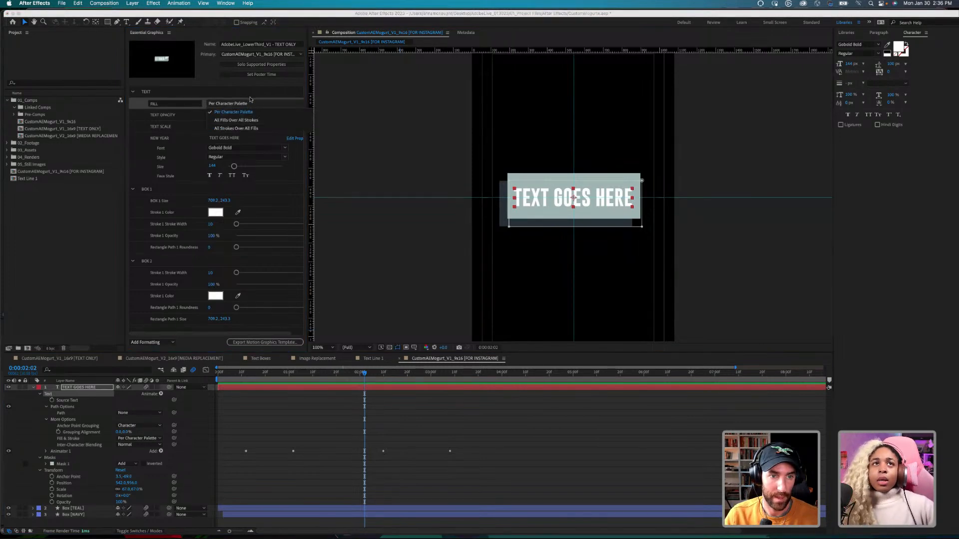
pyautogui.click(247, 93)
# Step: Expand the teal box layer's fill properties and add its fill Color at the start of the template's BOX 1 group
pyautogui.click(391, 383)
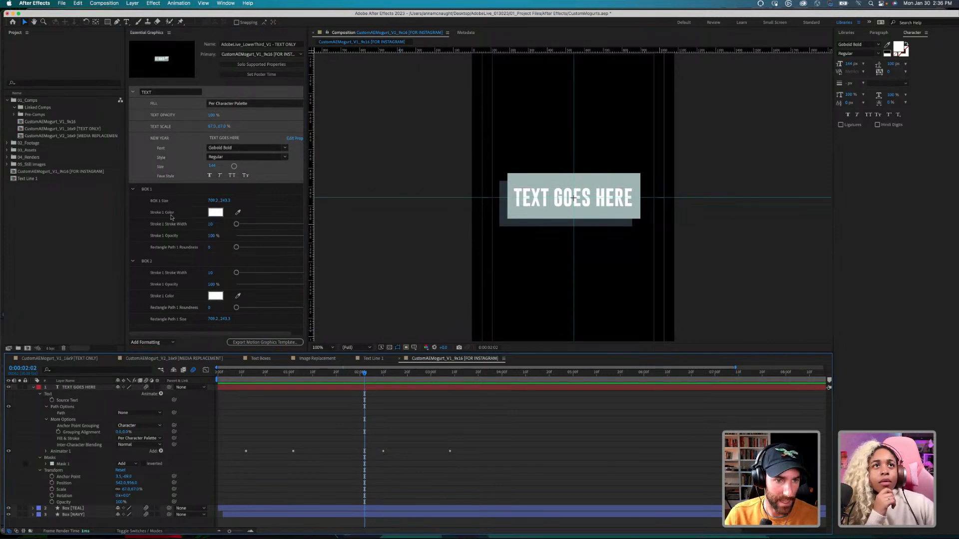
pyautogui.click(34, 387)
pyautogui.click(80, 394)
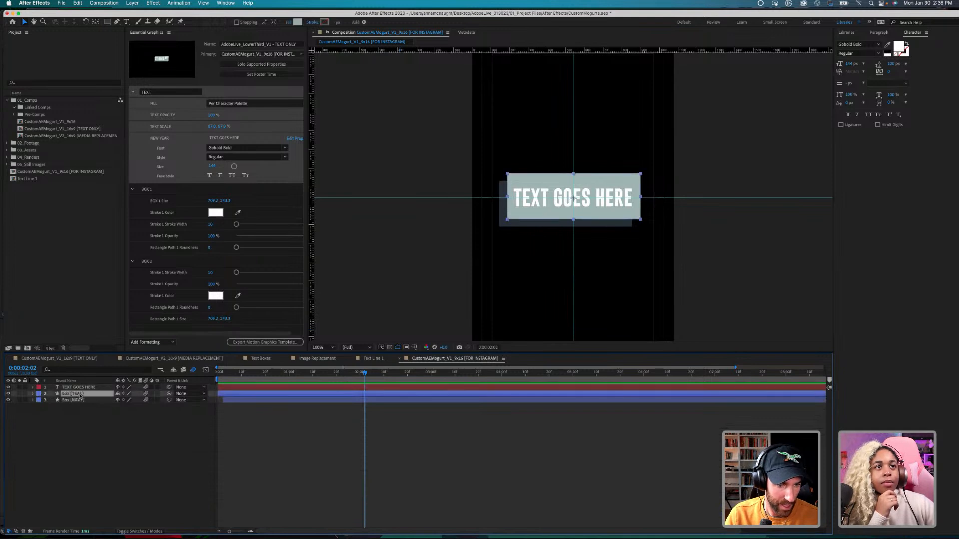
pyautogui.click(32, 394)
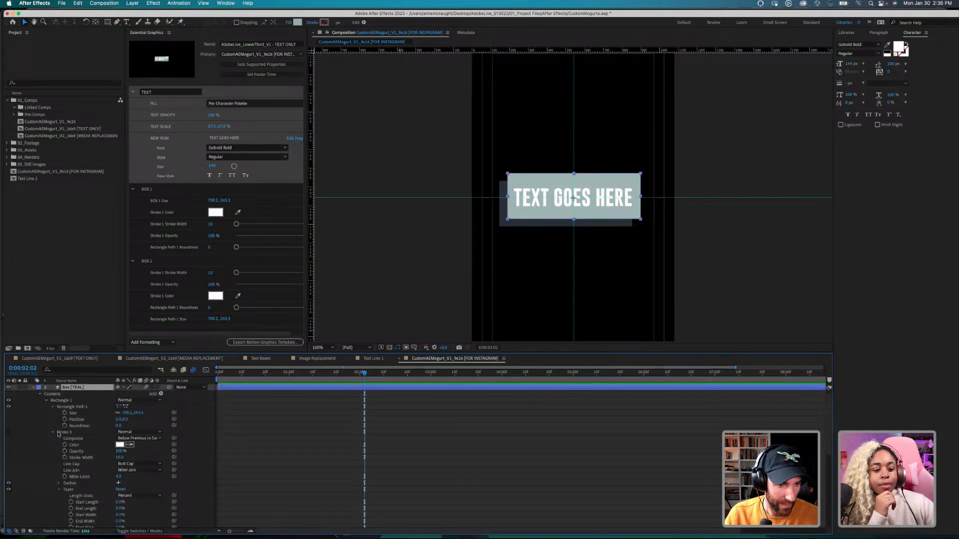
pyautogui.scroll(1, 58, 434)
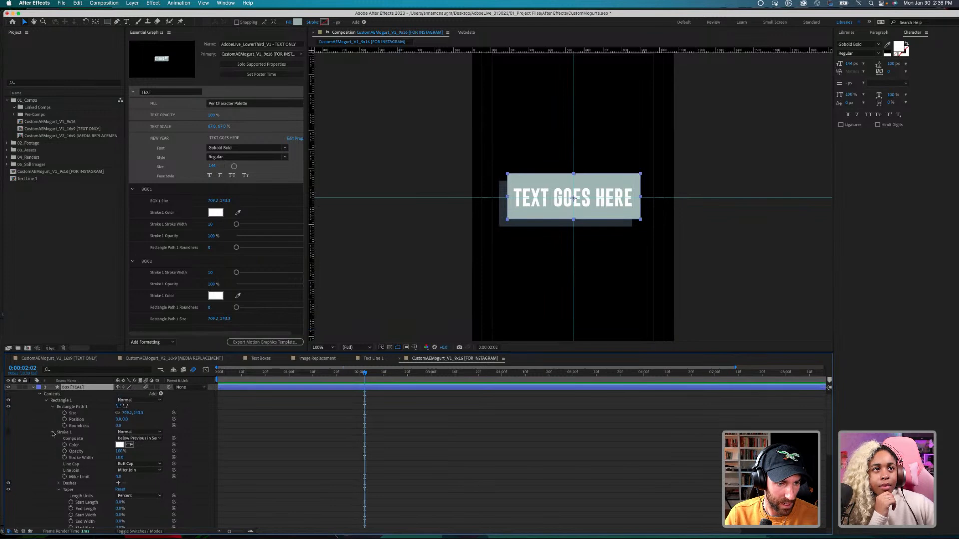
pyautogui.click(53, 433)
pyautogui.click(86, 458)
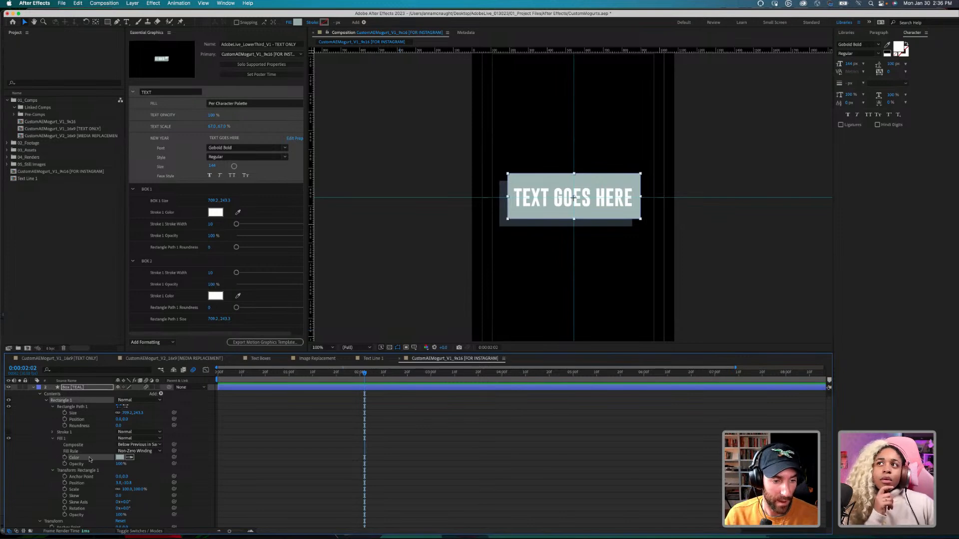
pyautogui.moveTo(95, 360); pyautogui.dragTo(159, 198)
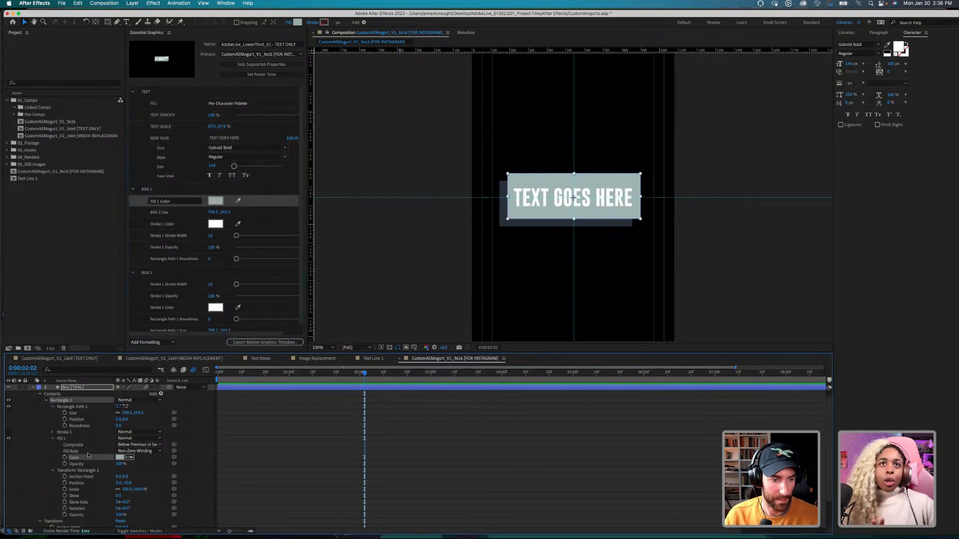
# Step: Collapse the expanded properties of the teal and navy box layers in the timeline and clear the layer selection
pyautogui.scroll(-5, 88, 455)
pyautogui.scroll(6, 89, 454)
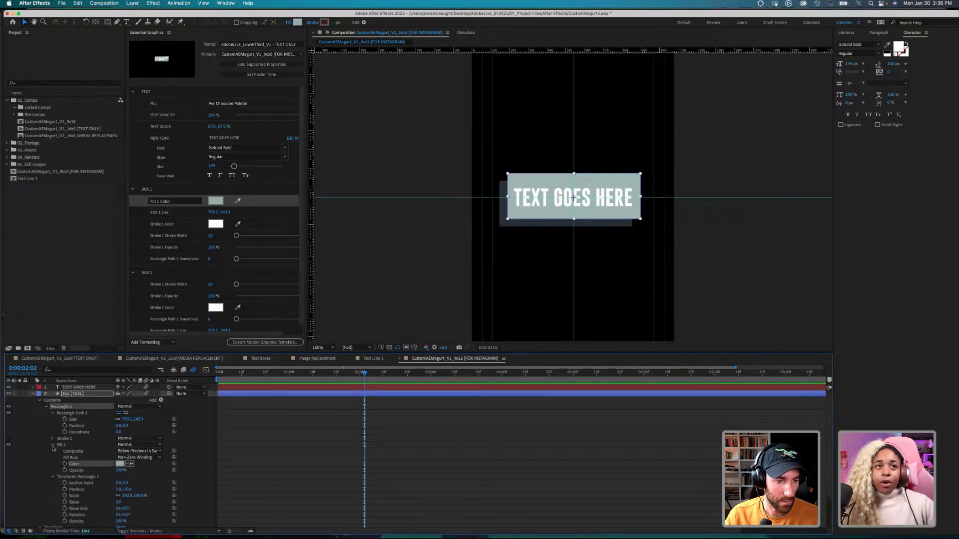
pyautogui.click(52, 445)
pyautogui.click(54, 415)
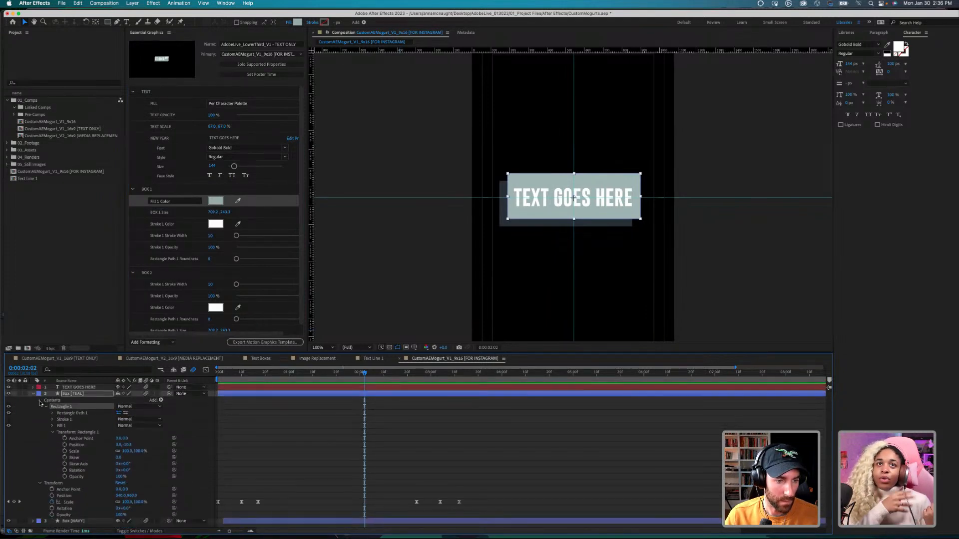
pyautogui.click(40, 400)
pyautogui.click(33, 445)
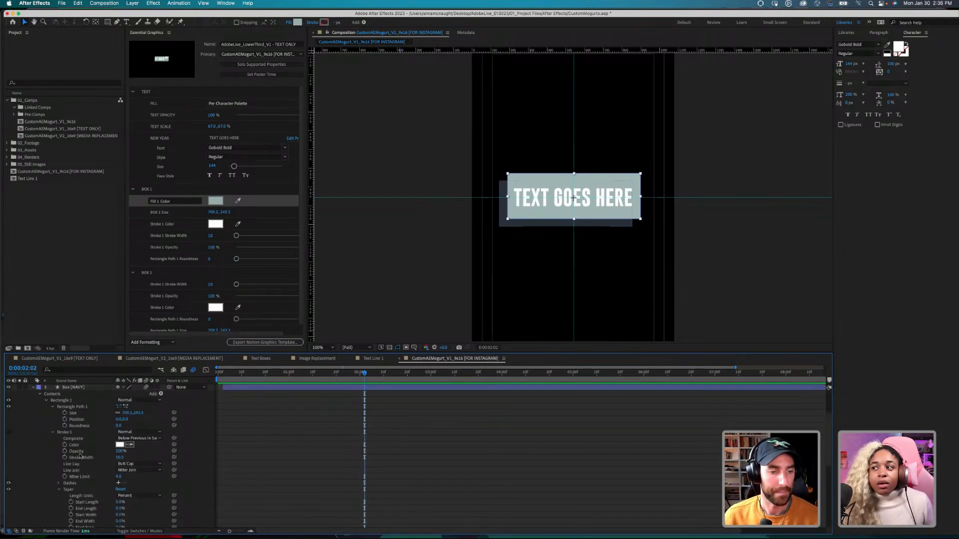
pyautogui.scroll(3, 80, 456)
pyautogui.scroll(2, 83, 452)
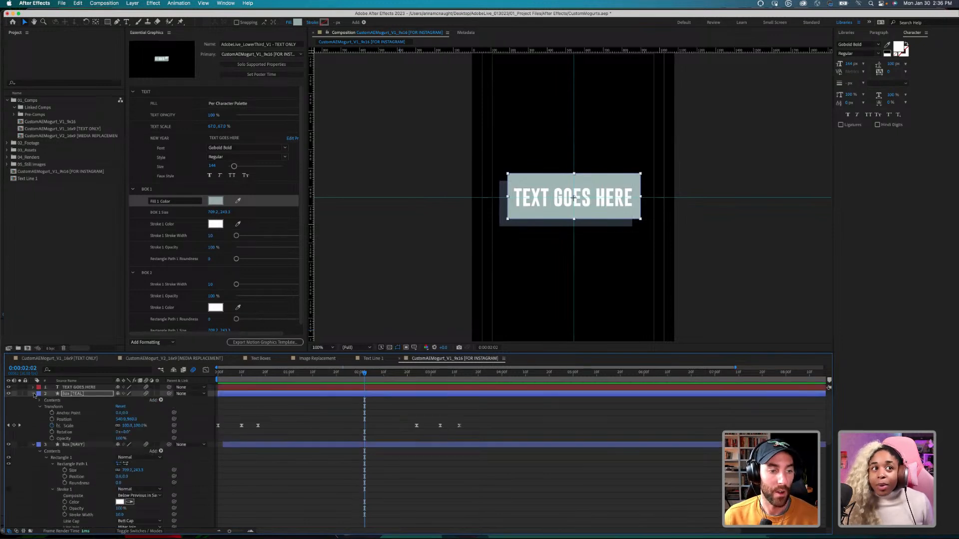
pyautogui.click(33, 393)
pyautogui.click(34, 400)
pyautogui.click(93, 437)
pyautogui.rightClick(93, 436)
pyautogui.click(79, 437)
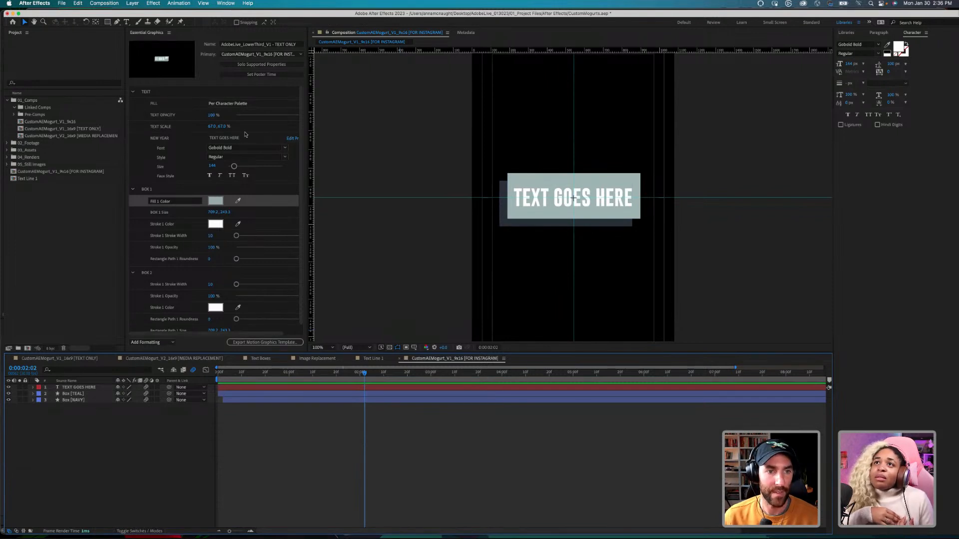
# Step: Expand the navy box layer's fill properties and add its fill Color at the start of the template's BOX 2 group
pyautogui.click(71, 400)
pyautogui.click(33, 400)
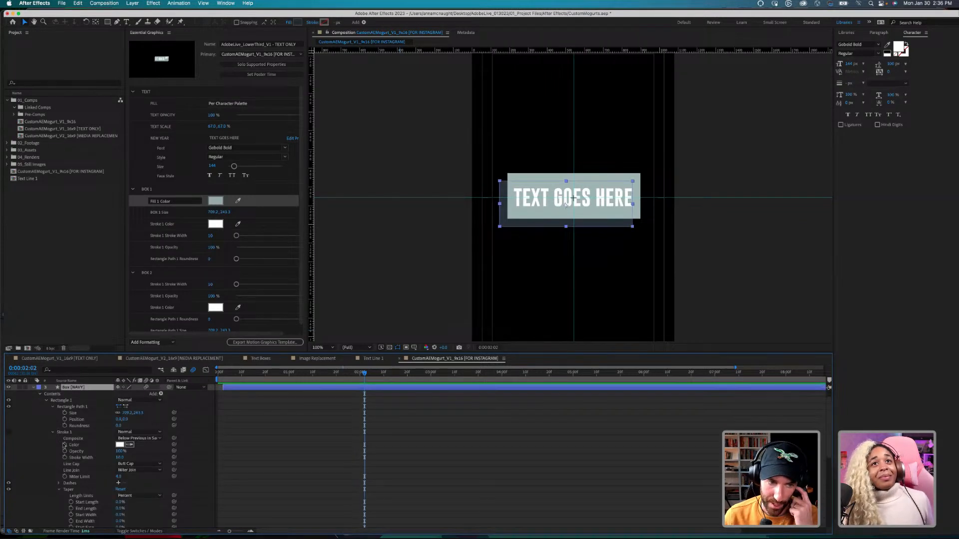
pyautogui.click(52, 433)
pyautogui.click(74, 439)
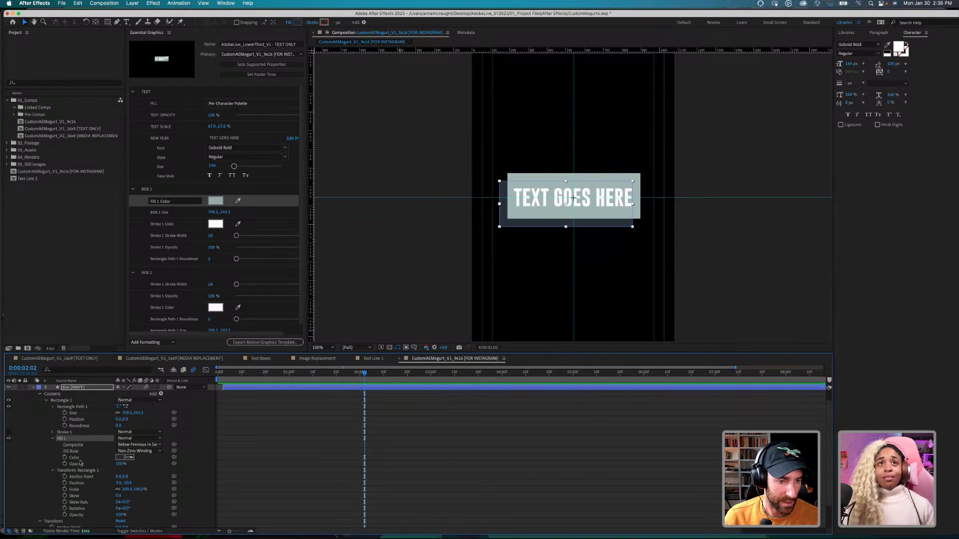
pyautogui.click(95, 459)
pyautogui.scroll(-1, 91, 446)
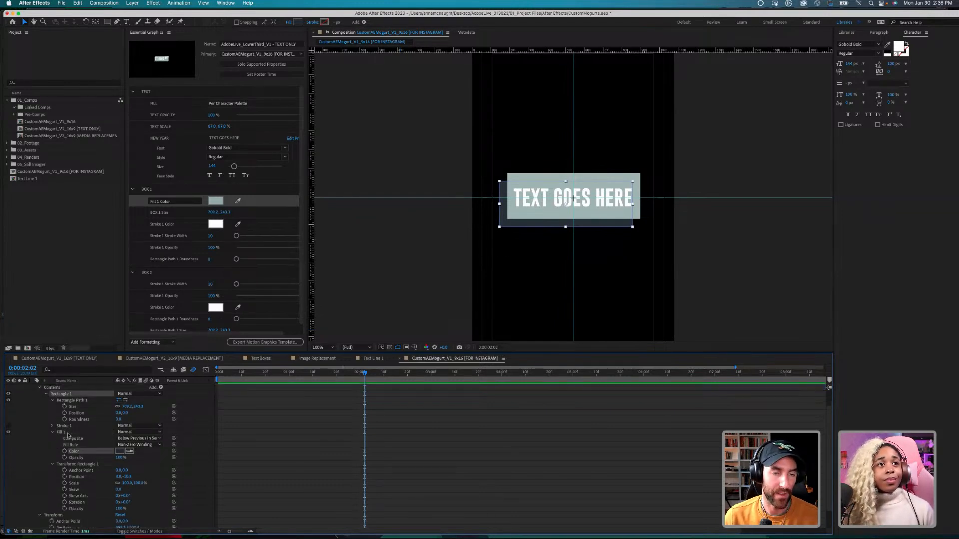
pyautogui.click(66, 433)
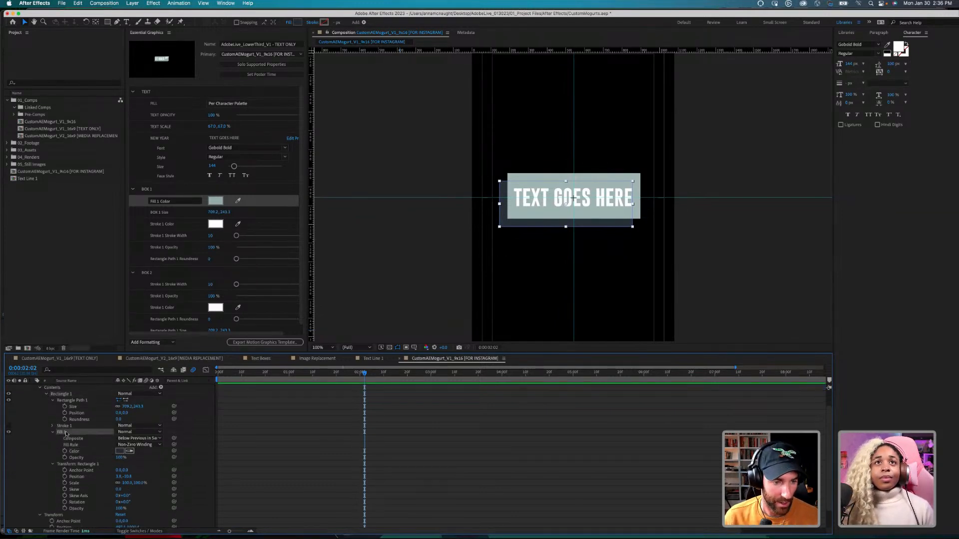
pyautogui.click(79, 450)
pyautogui.scroll(2, 82, 450)
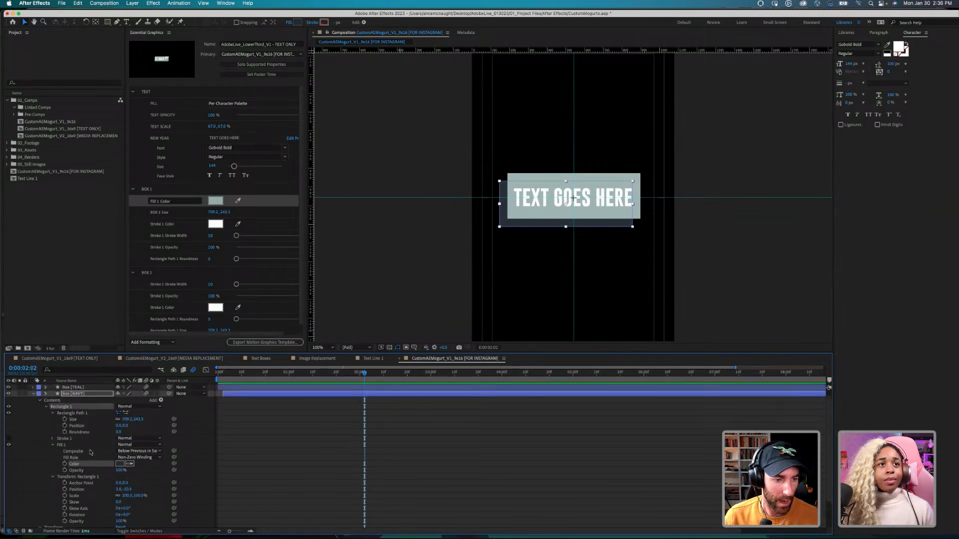
pyautogui.scroll(-1, 146, 269)
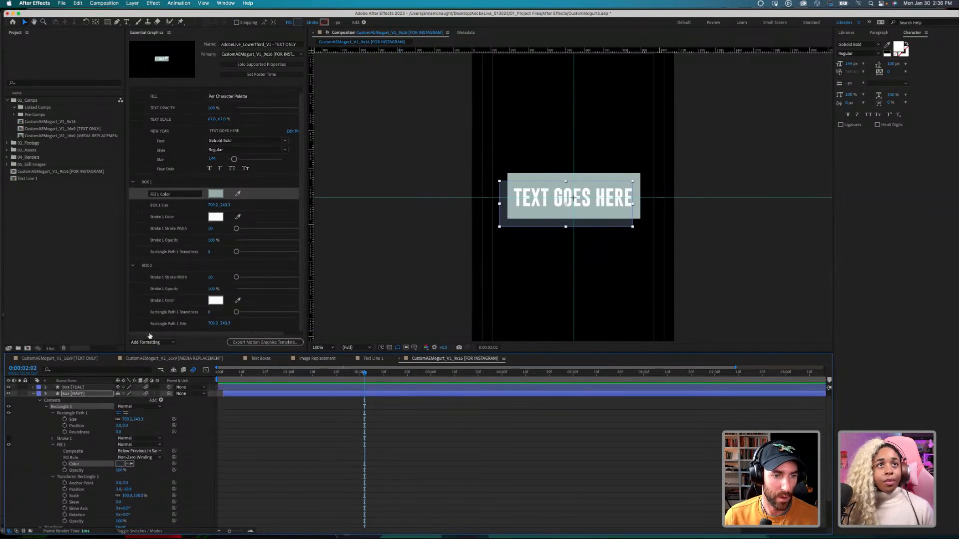
pyautogui.moveTo(147, 302); pyautogui.dragTo(161, 272)
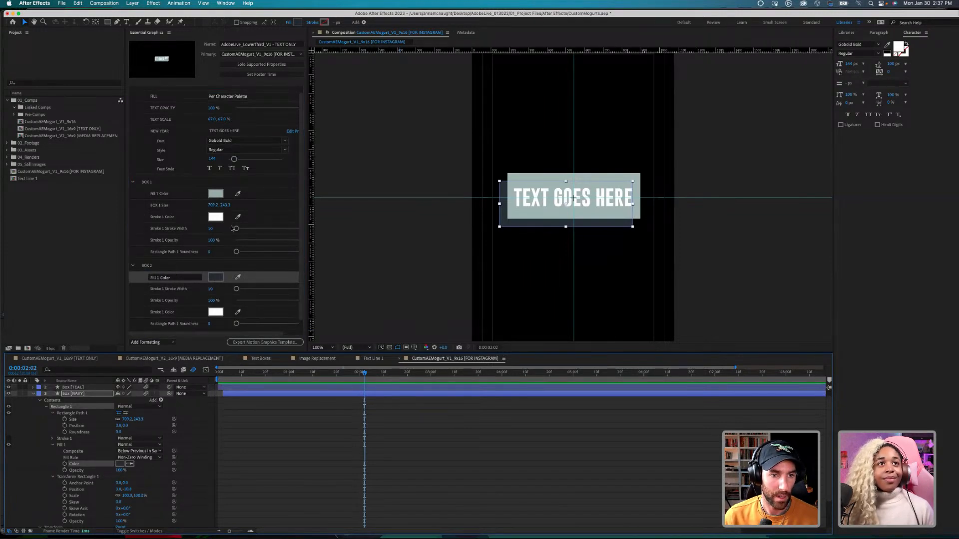
# Step: Review the properties in the BOX 1 and BOX 2 groups and collapse both groups in the template
pyautogui.scroll(-1, 179, 309)
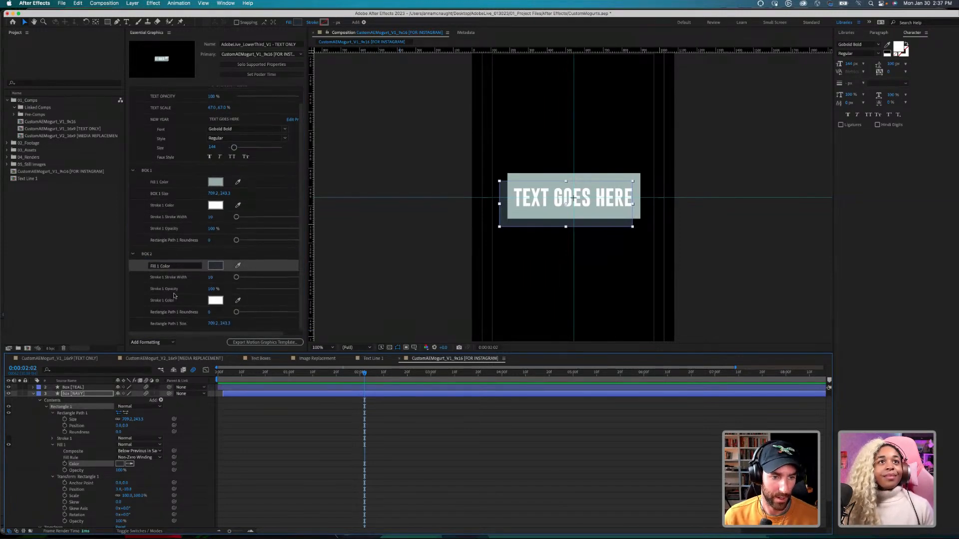
pyautogui.click(169, 325)
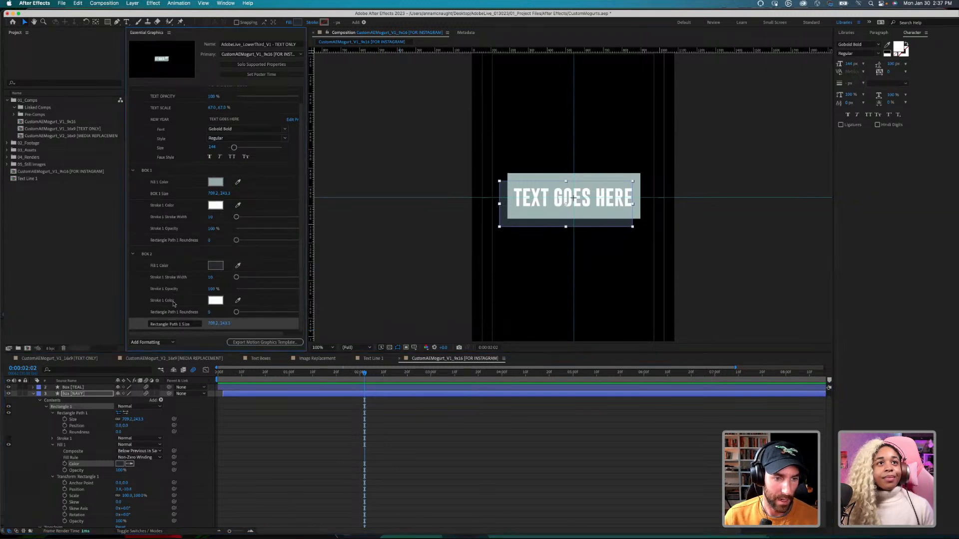
pyautogui.scroll(2, 175, 298)
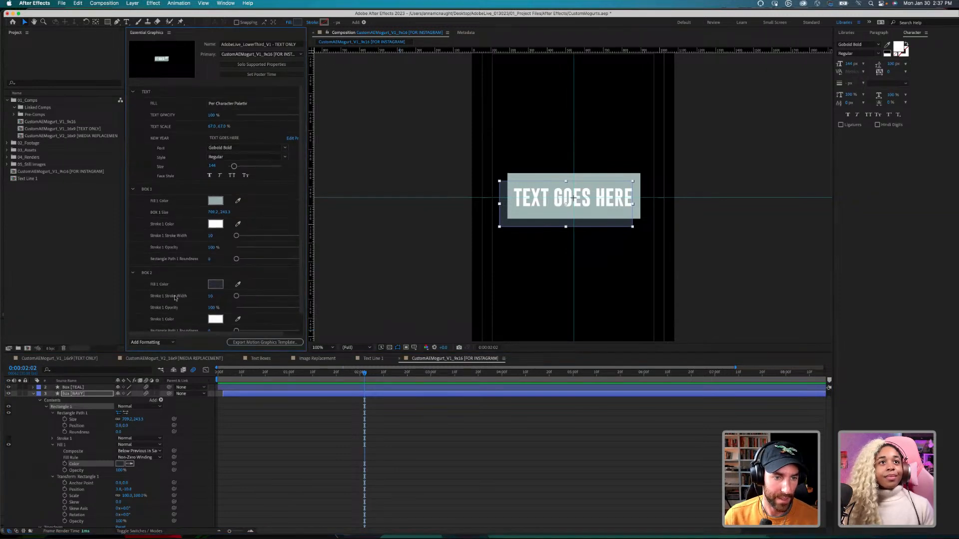
pyautogui.click(132, 188)
pyautogui.click(132, 201)
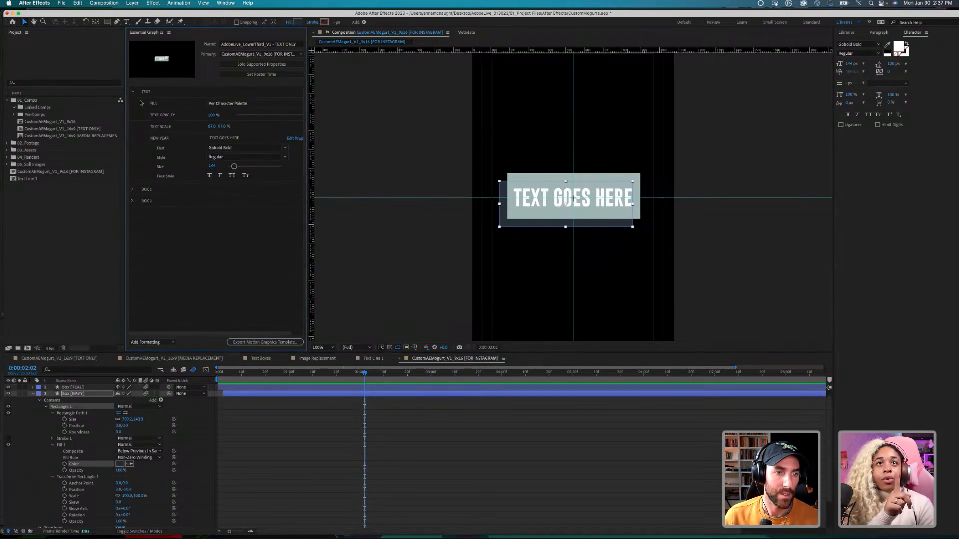
# Step: Collapse the properties of all three layers in the timeline and deselect the layers
pyautogui.click(35, 398)
pyautogui.press('super+a')
pyautogui.scroll(6, 285, 452)
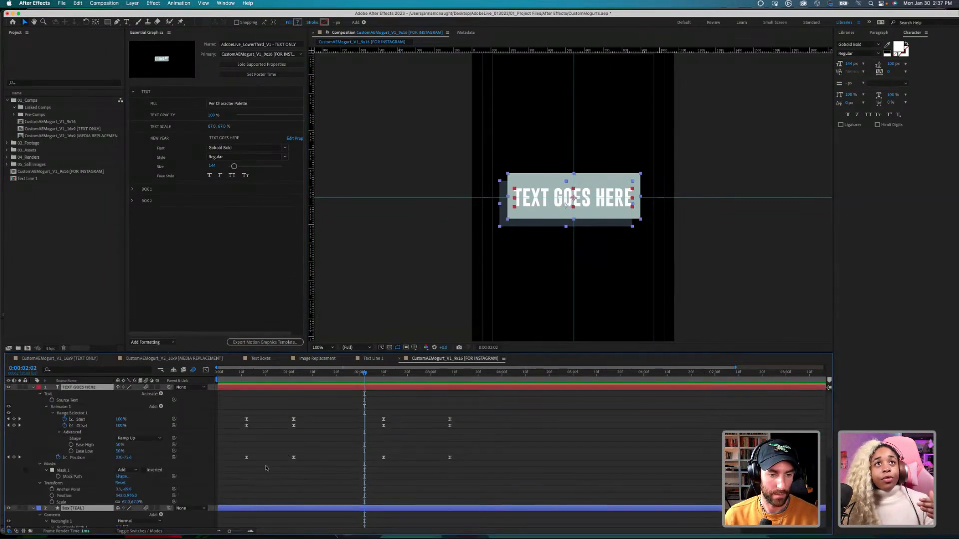
pyautogui.press('u')
pyautogui.click(274, 467)
pyautogui.click(154, 107)
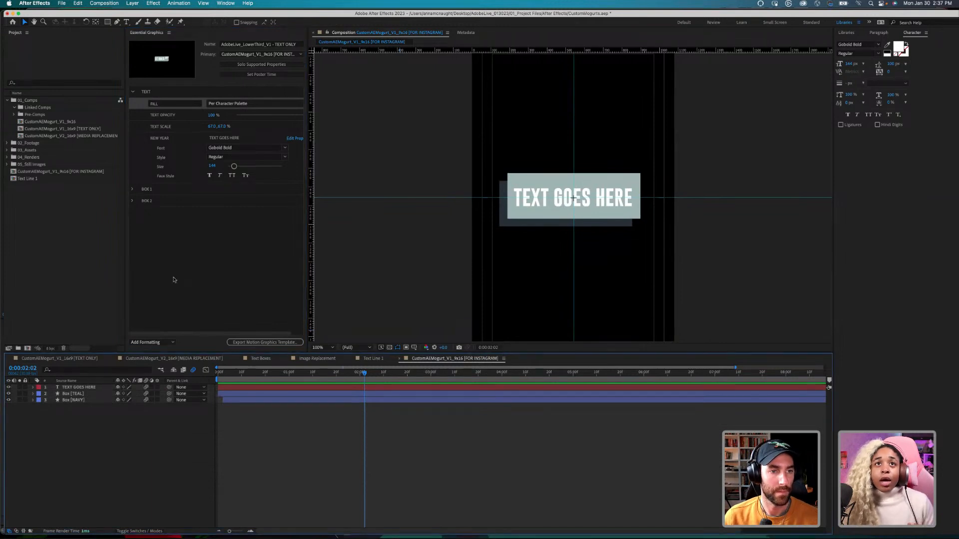
pyautogui.moveTo(148, 104)
pyautogui.mouseDown()
pyautogui.moveTo(145, 133)
pyautogui.moveTo(145, 98)
pyautogui.mouseUp()
pyautogui.click(27, 439)
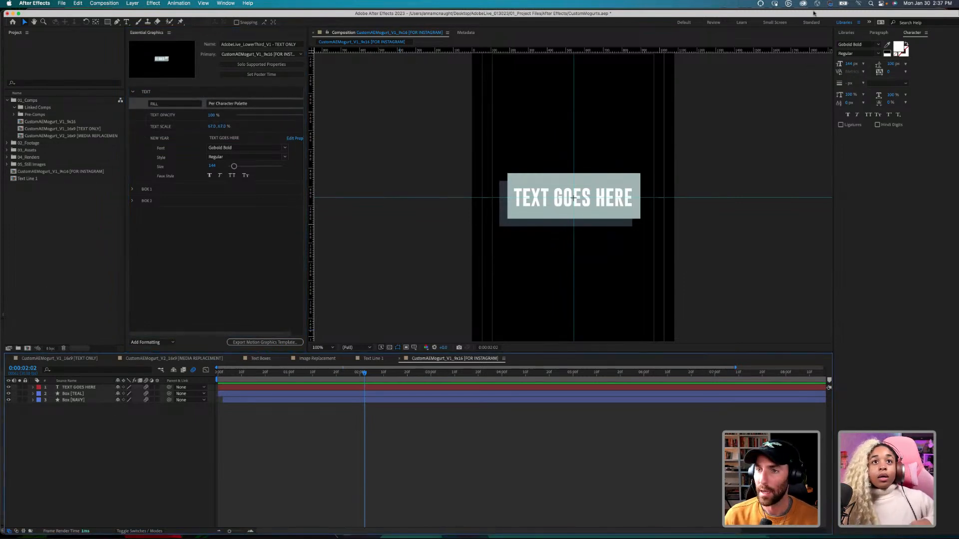
# Step: Switch the interface to the Effects workspace
pyautogui.click(723, 63)
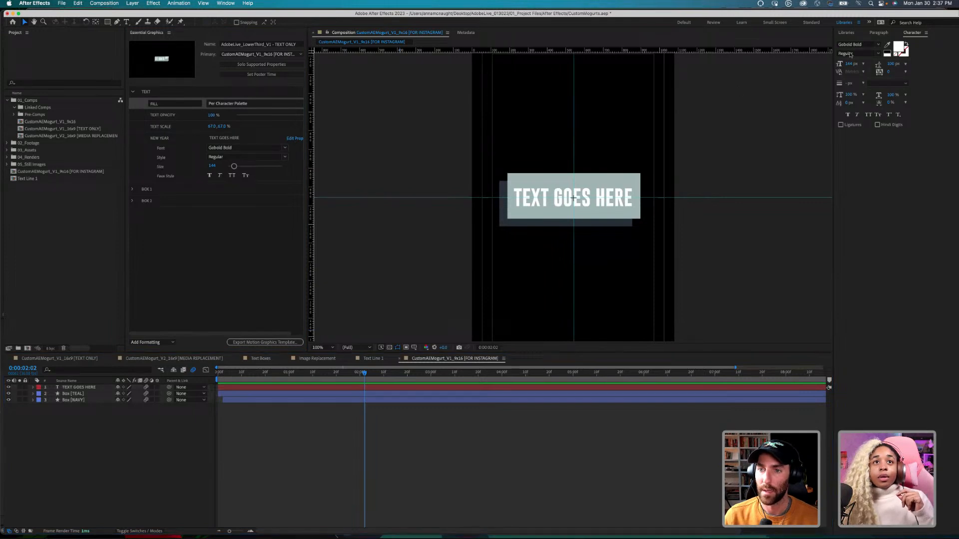
pyautogui.click(869, 22)
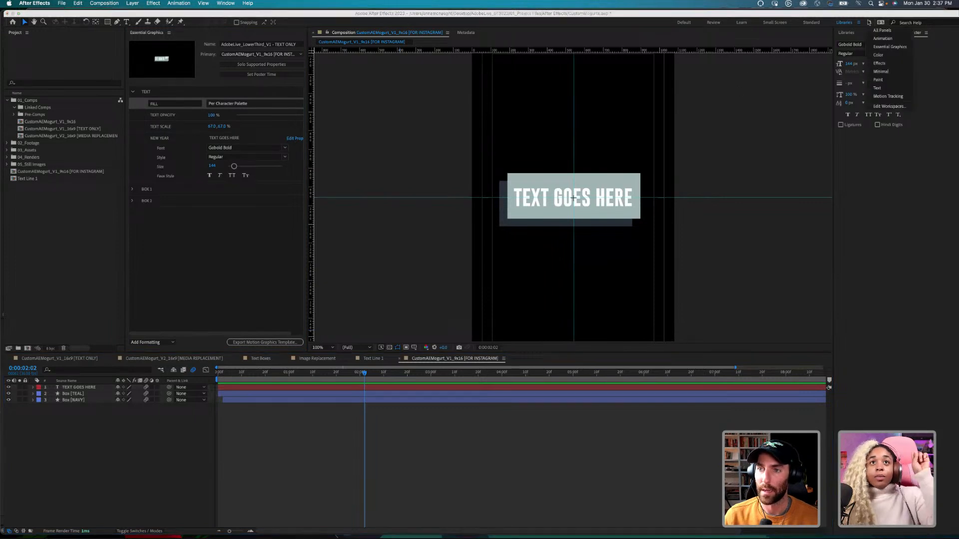
pyautogui.click(881, 64)
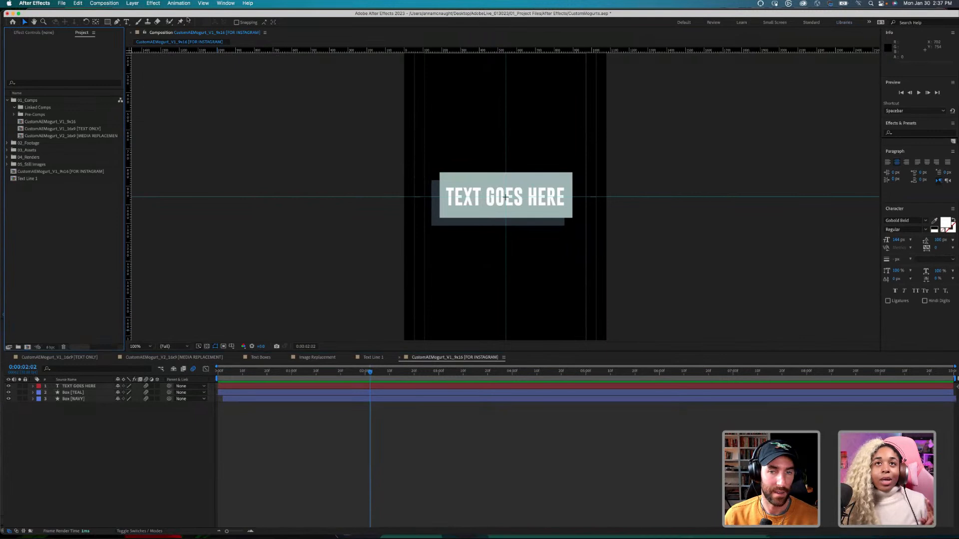
# Step: Add an RGB Fill Color text animator to the TEXT GOES HERE layer
pyautogui.click(905, 134)
pyautogui.click(198, 488)
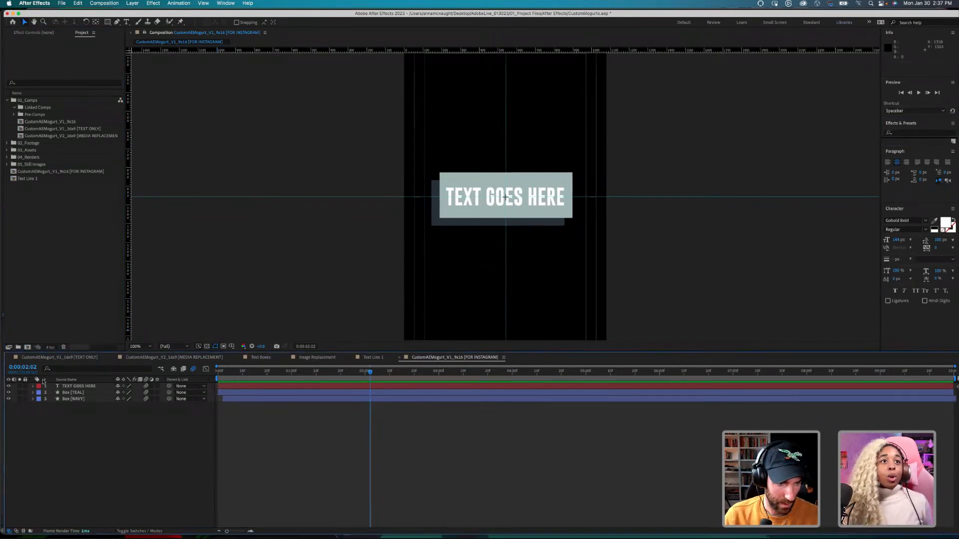
pyautogui.click(33, 386)
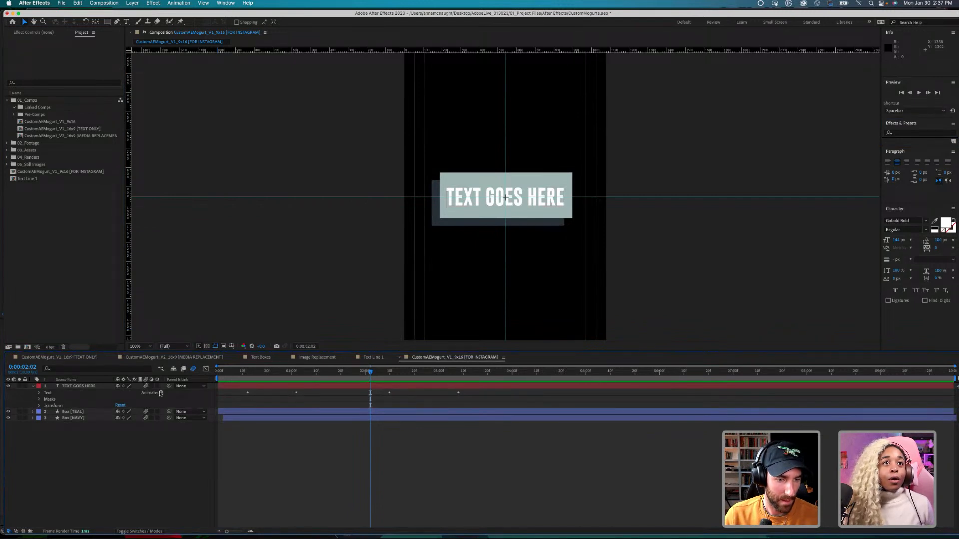
pyautogui.click(161, 393)
pyautogui.moveTo(227, 452)
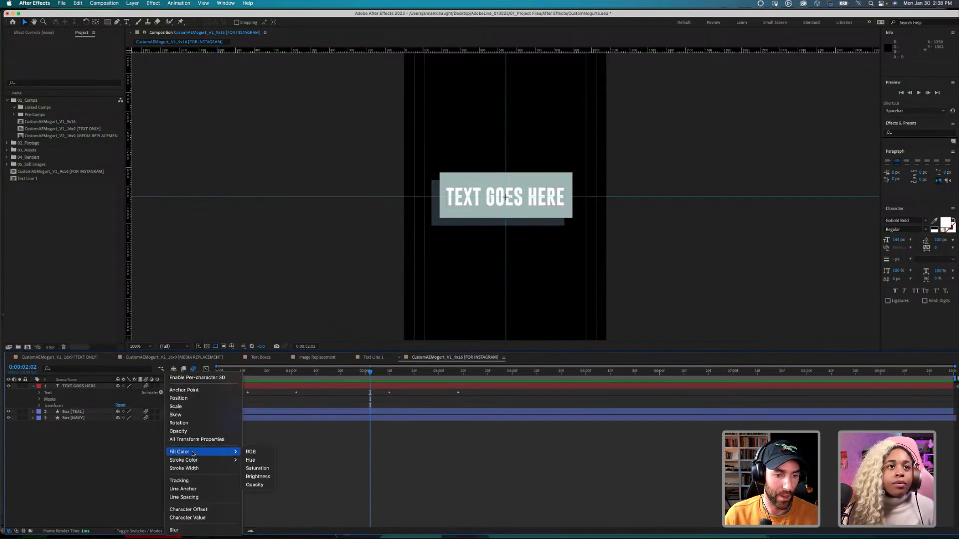
pyautogui.click(259, 453)
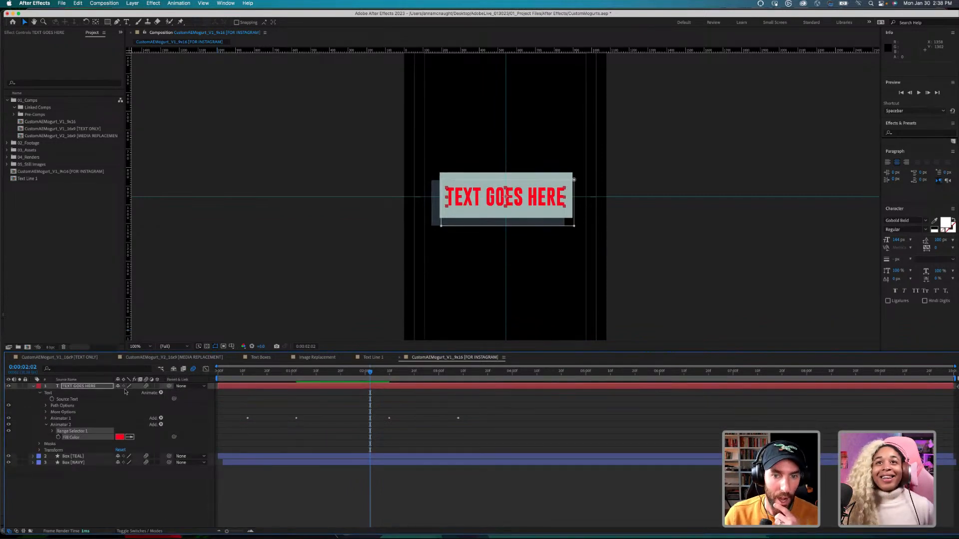
# Step: Set the new text animator's Fill Color to white and clear the property selection
pyautogui.click(120, 438)
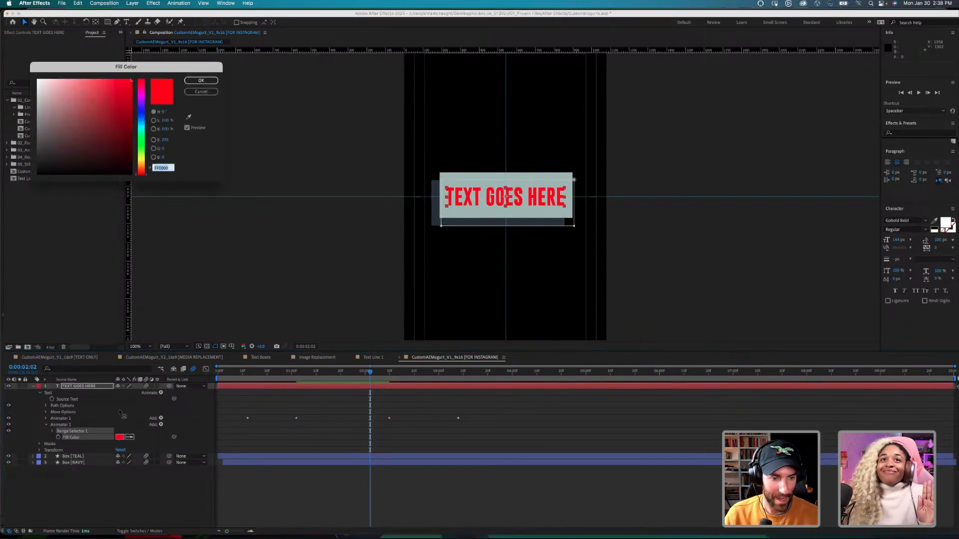
pyautogui.moveTo(52, 91); pyautogui.dragTo(27, 70)
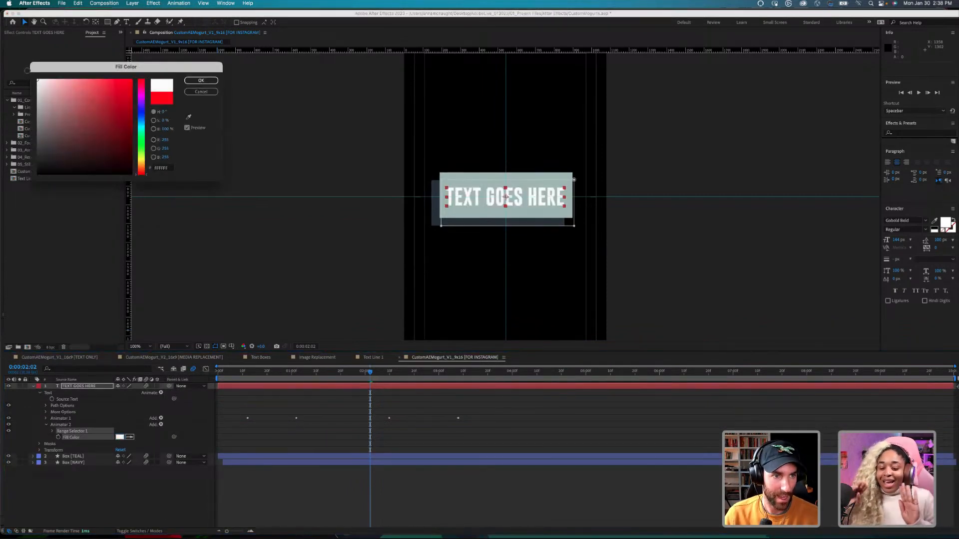
pyautogui.click(205, 81)
pyautogui.click(88, 482)
# Step: Rename the text layer's Animator 2 as Fill Color
pyautogui.click(64, 425)
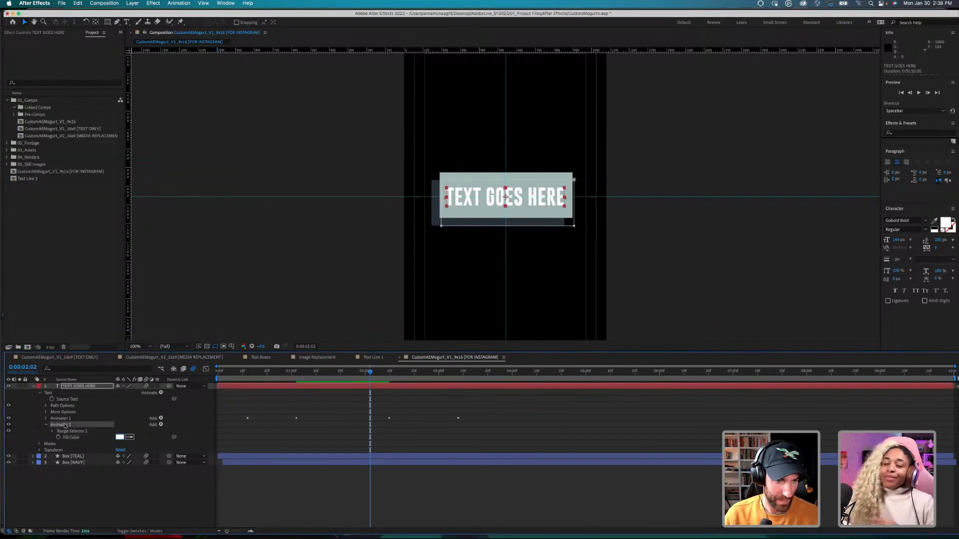
pyautogui.press('Return')
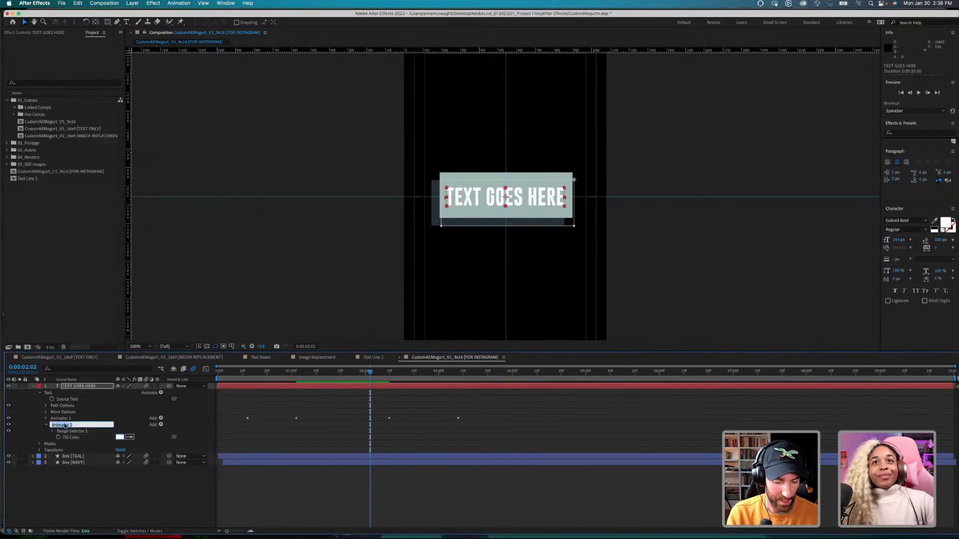
pyautogui.write('Fill Colo')
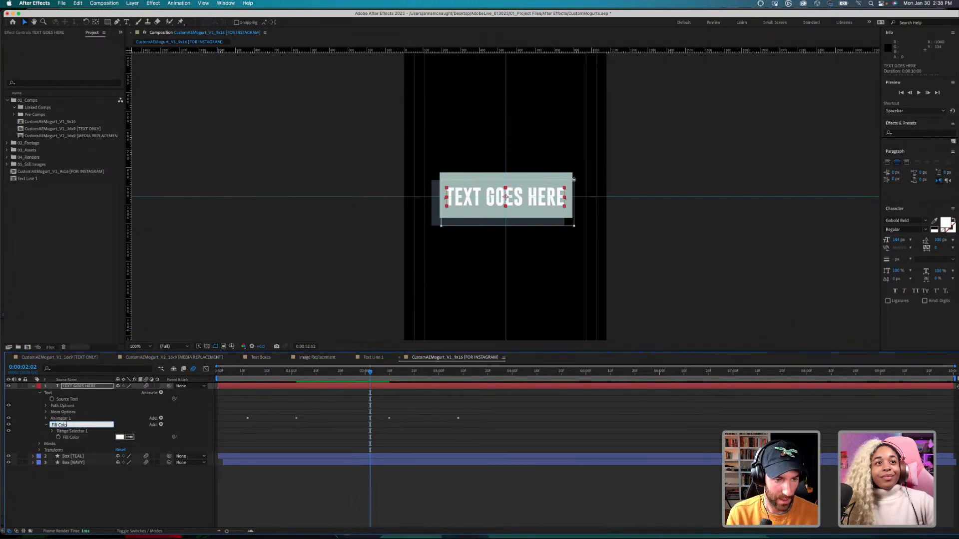
pyautogui.write('r')
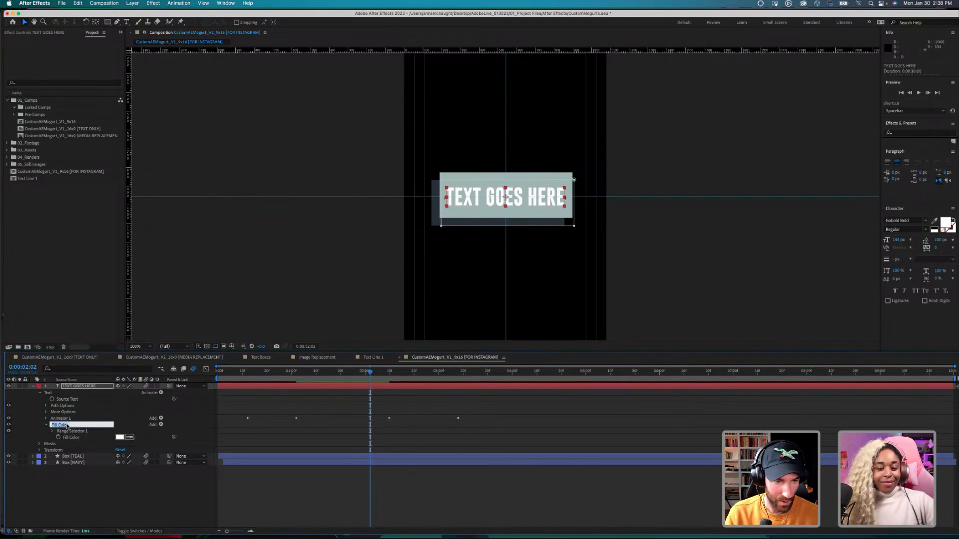
pyautogui.press('Return')
# Step: Reopen Essential Graphics and delete the old FILL property from the template's TEXT group
pyautogui.click(72, 437)
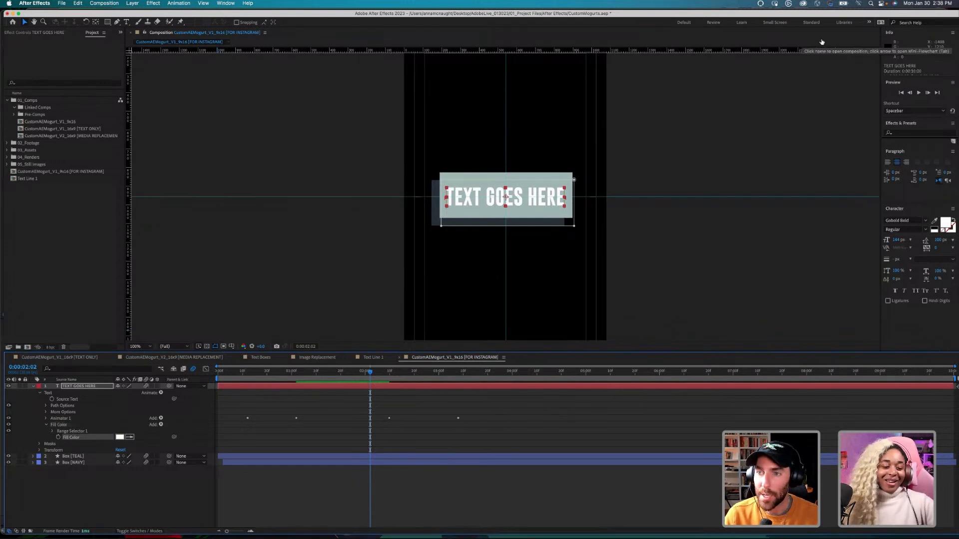
pyautogui.click(226, 3)
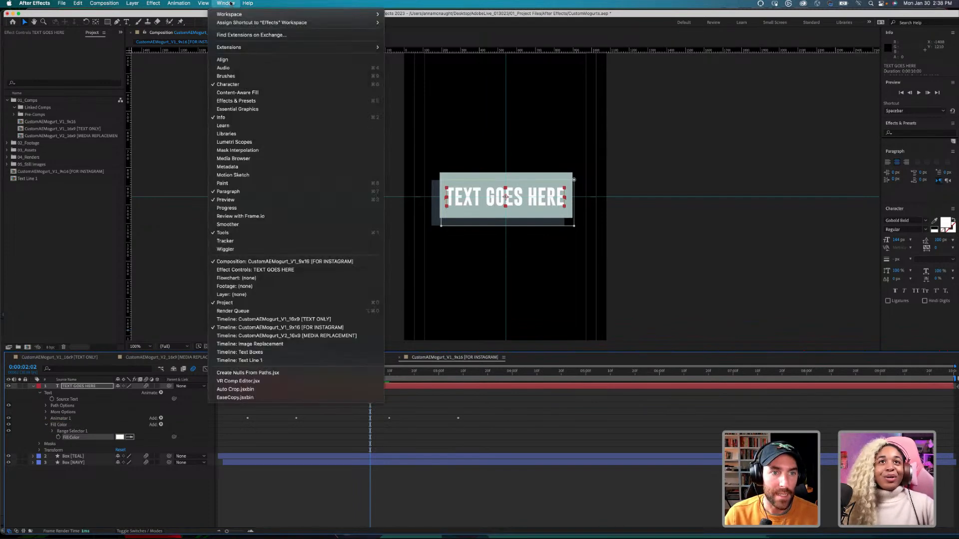
pyautogui.click(236, 109)
pyautogui.click(160, 104)
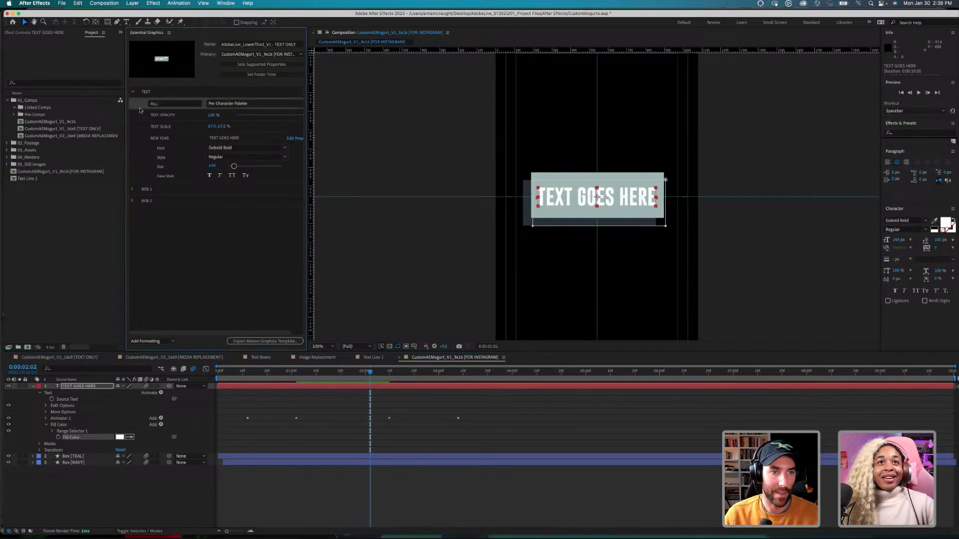
pyautogui.press('Delete')
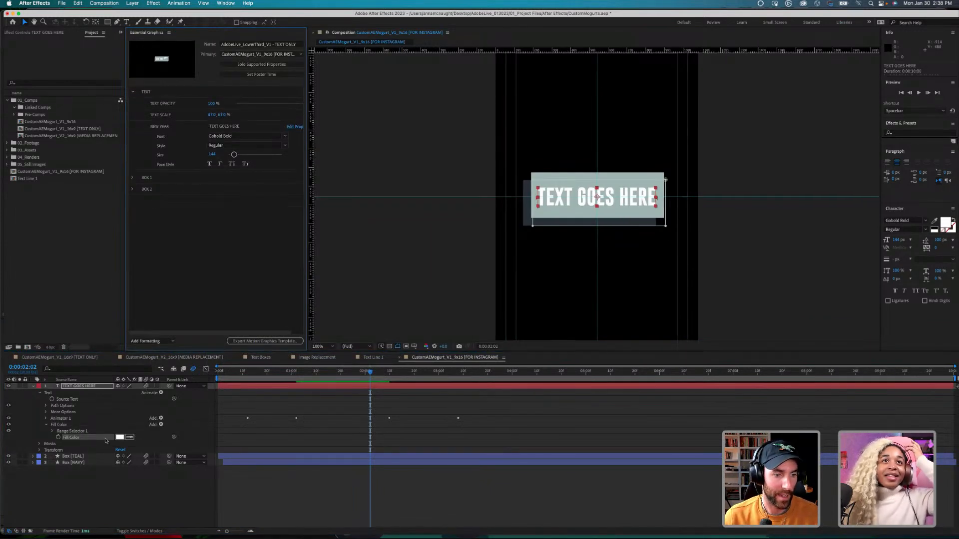
# Step: Add the text animator's Fill Color at the start of the TEXT group, name it Fill Color, and collapse the group
pyautogui.moveTo(92, 438); pyautogui.dragTo(171, 101)
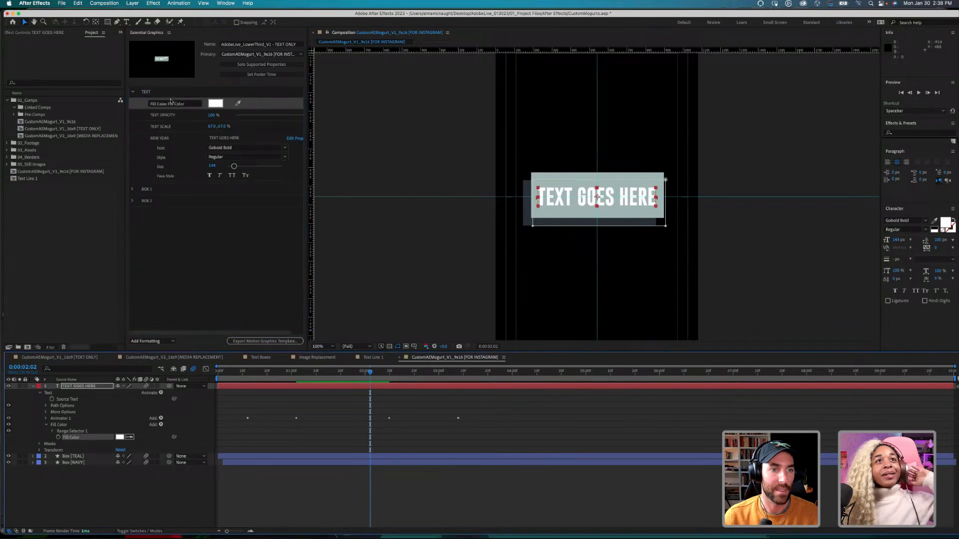
pyautogui.click(176, 104)
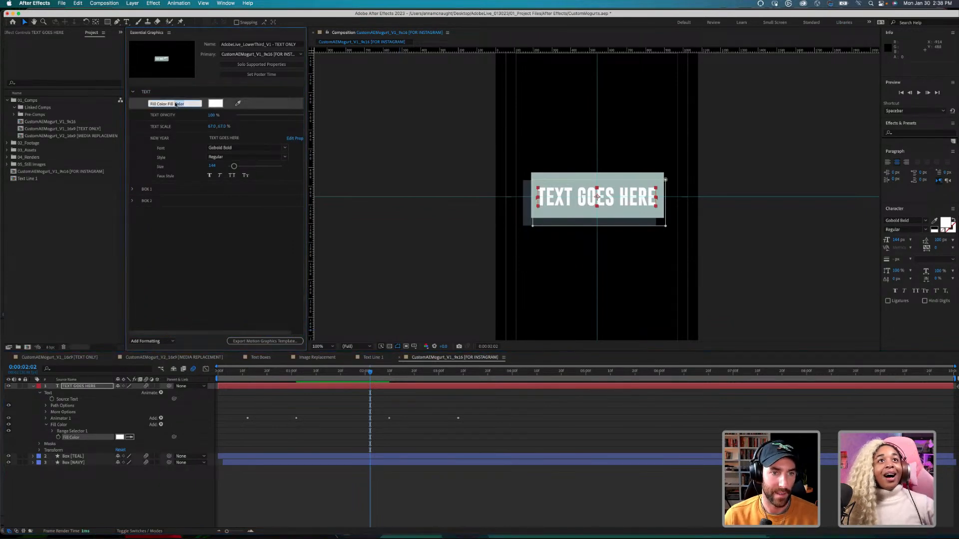
pyautogui.write('T')
pyautogui.write('ill Color')
pyautogui.click(175, 248)
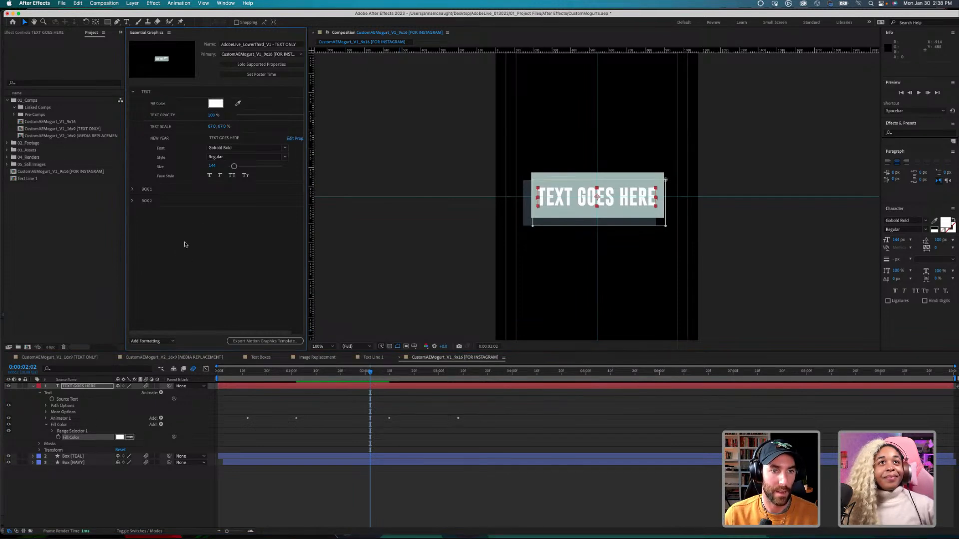
pyautogui.click(133, 92)
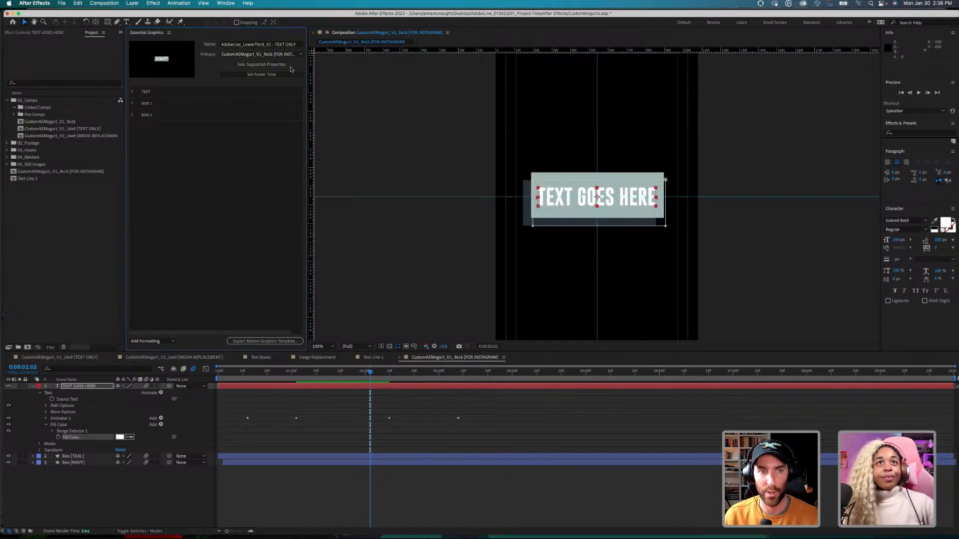
# Step: Rename the template AdobeLive_LowerThird_V2 - TEXT ONLY and check the TEXT group's properties
pyautogui.click(267, 45)
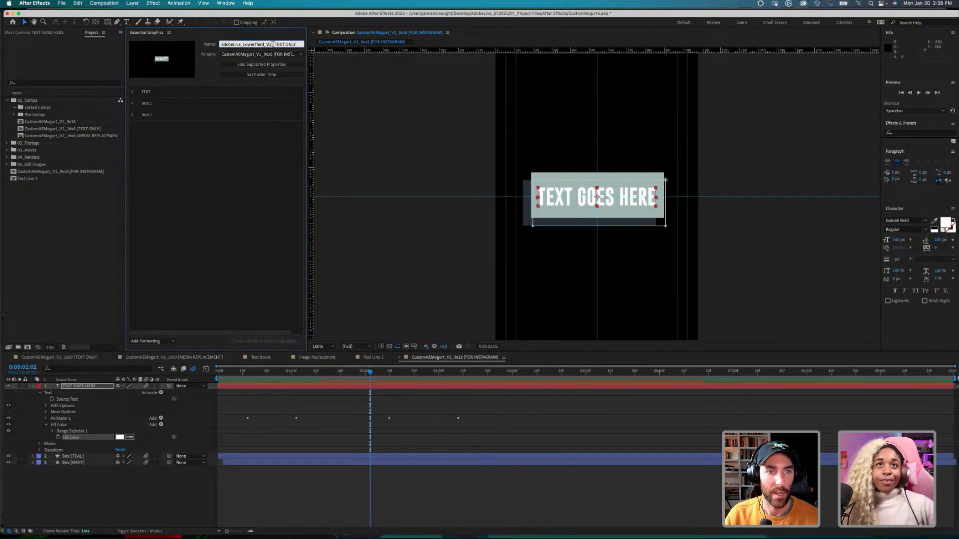
pyautogui.press('BackSpace')
pyautogui.write('2')
pyautogui.press('Return')
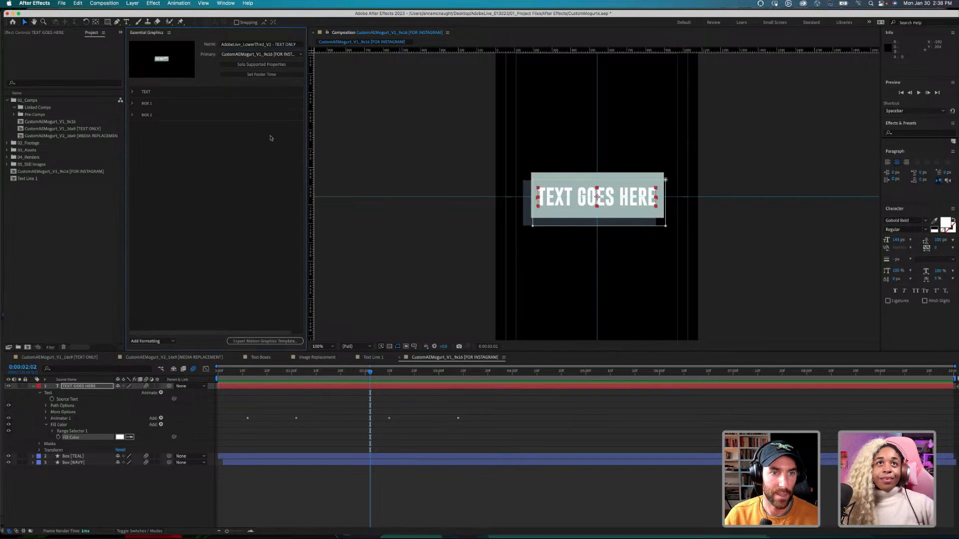
pyautogui.click(132, 93)
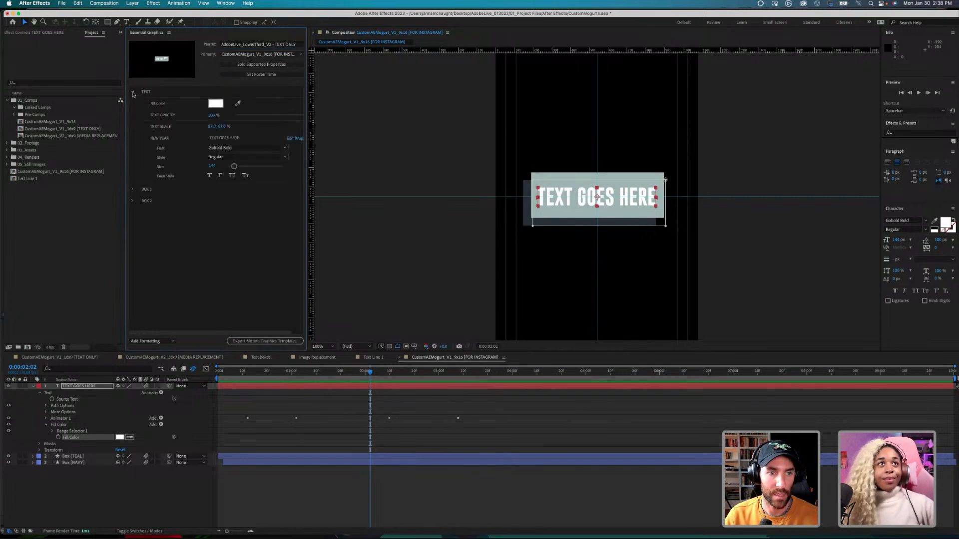
pyautogui.click(132, 93)
# Step: Save the project and export the motion graphics template to the Adobe Live Mogurts - 2023 library
pyautogui.click(262, 341)
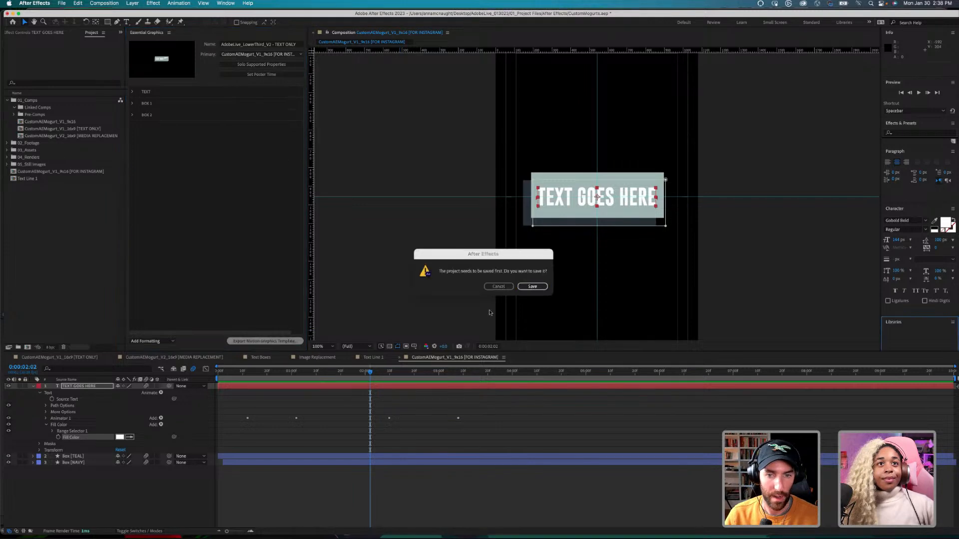
pyautogui.click(537, 288)
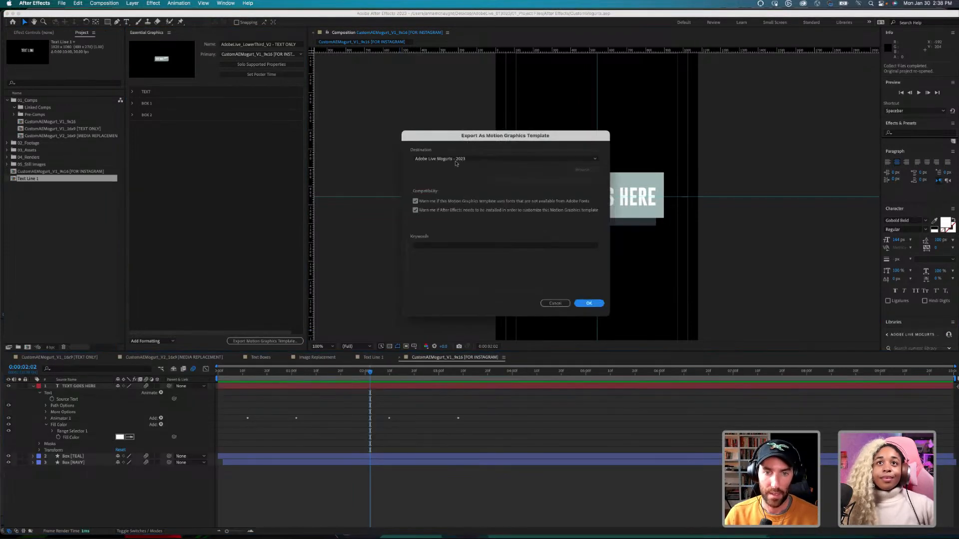
pyautogui.click(456, 160)
pyautogui.click(455, 222)
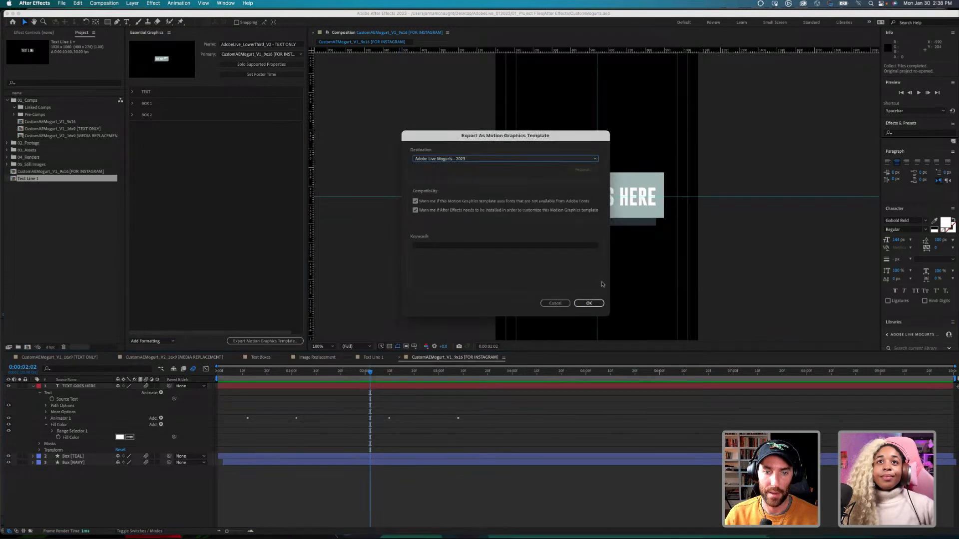
pyautogui.click(589, 303)
pyautogui.click(554, 302)
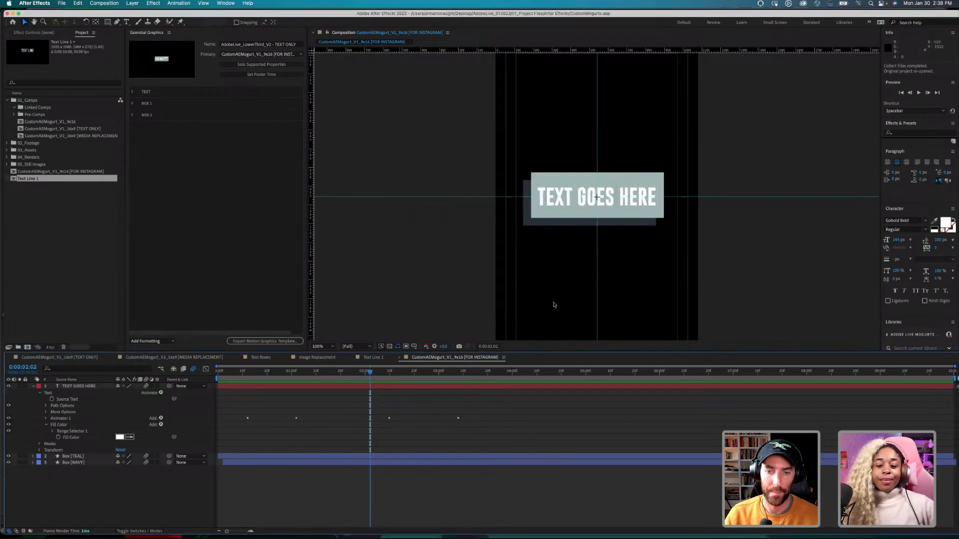
# Step: Switch to Premiere Pro and remove the AdobeLive_LowerThird_V1 graphic from the Video 4 track
pyautogui.click(535, 531)
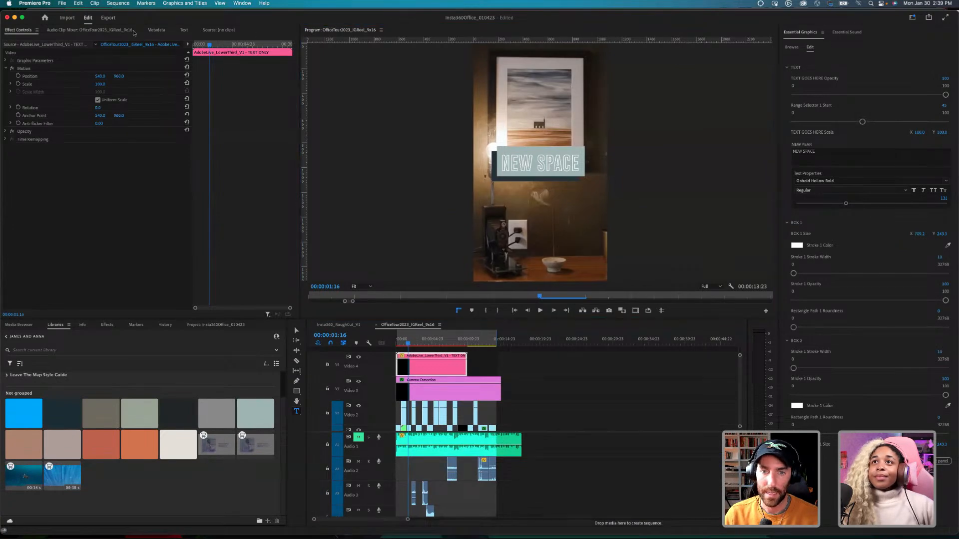
pyautogui.press('super+z')
pyautogui.press('super+z')
pyautogui.press('super+z')
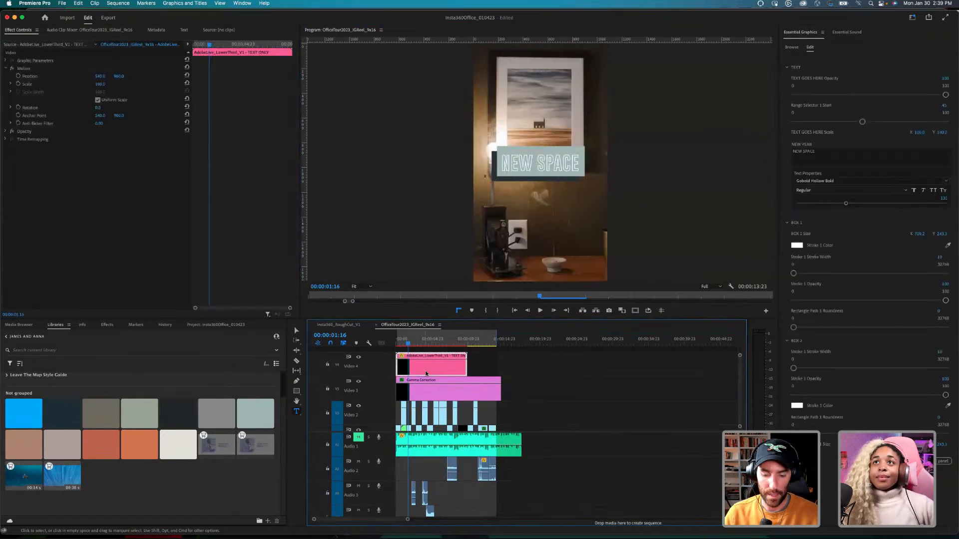
# Step: Place the AdobeLive_LowerThird_V2 template at the start of Video 4 and play its opening animation
pyautogui.click(792, 47)
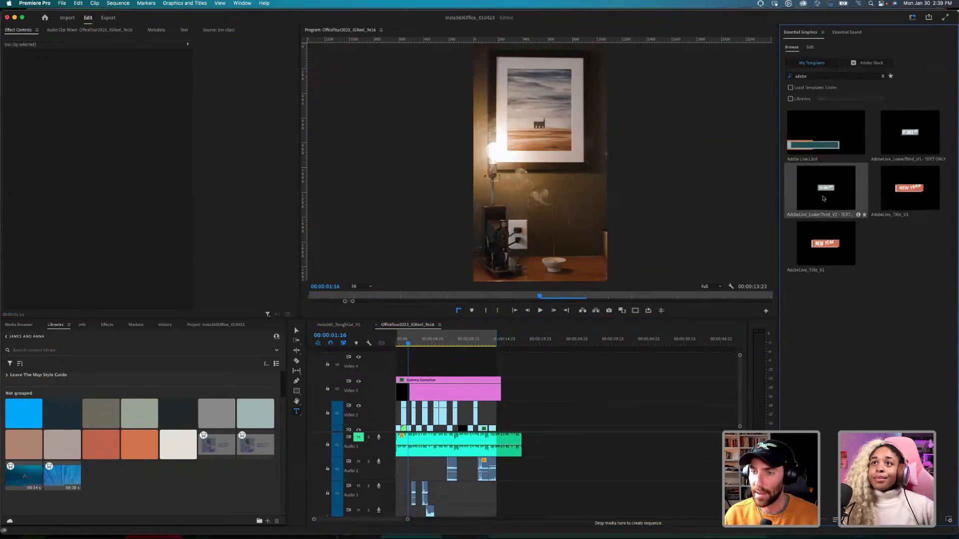
pyautogui.moveTo(831, 197); pyautogui.dragTo(448, 365)
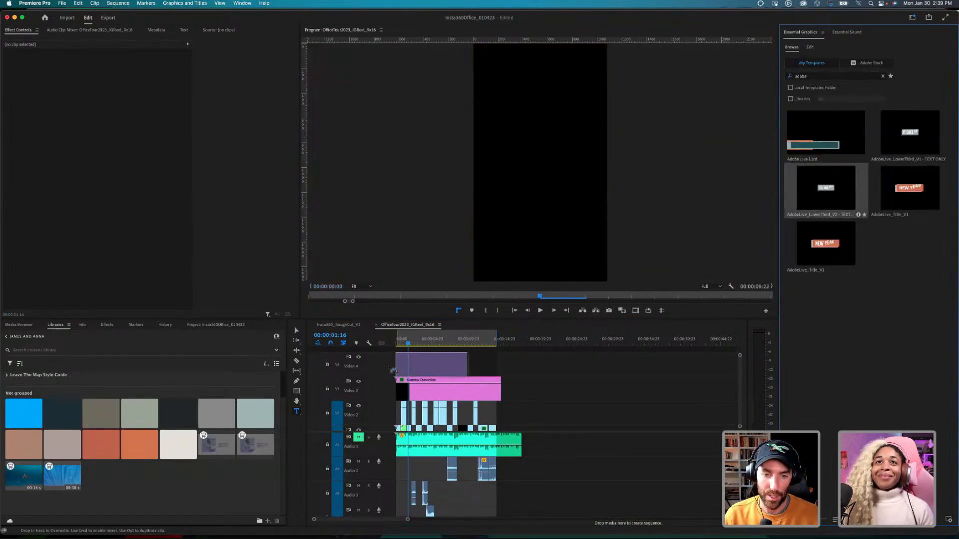
pyautogui.moveTo(404, 343); pyautogui.dragTo(397, 342)
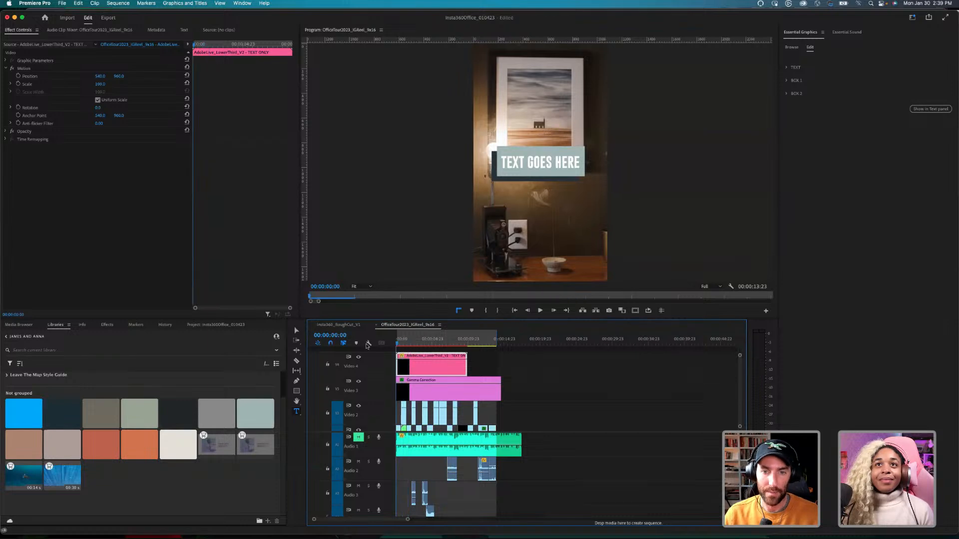
pyautogui.press('space')
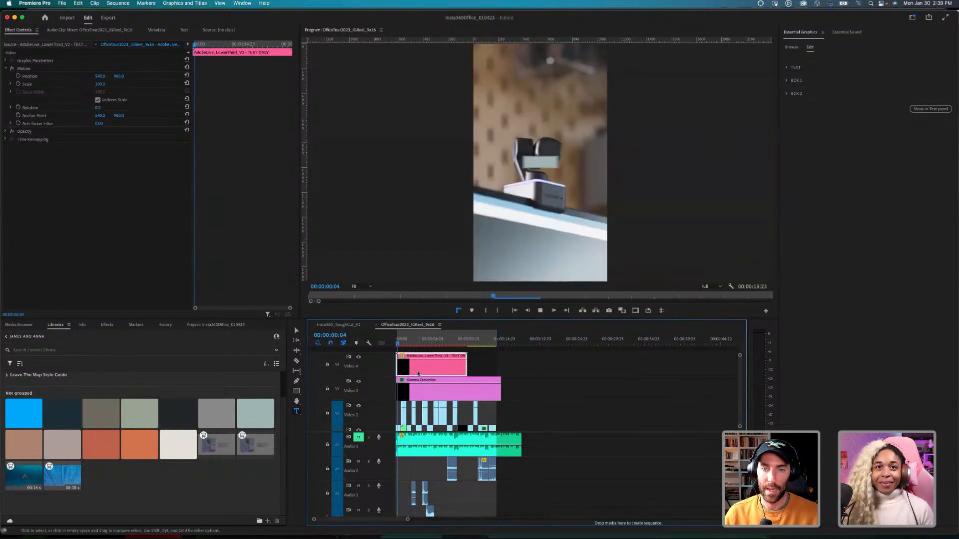
pyautogui.press('space')
# Step: Set the V2 graphic's text Fill Color to the orange sampled from the library swatches
pyautogui.click(541, 166)
pyautogui.click(787, 67)
pyautogui.click(797, 78)
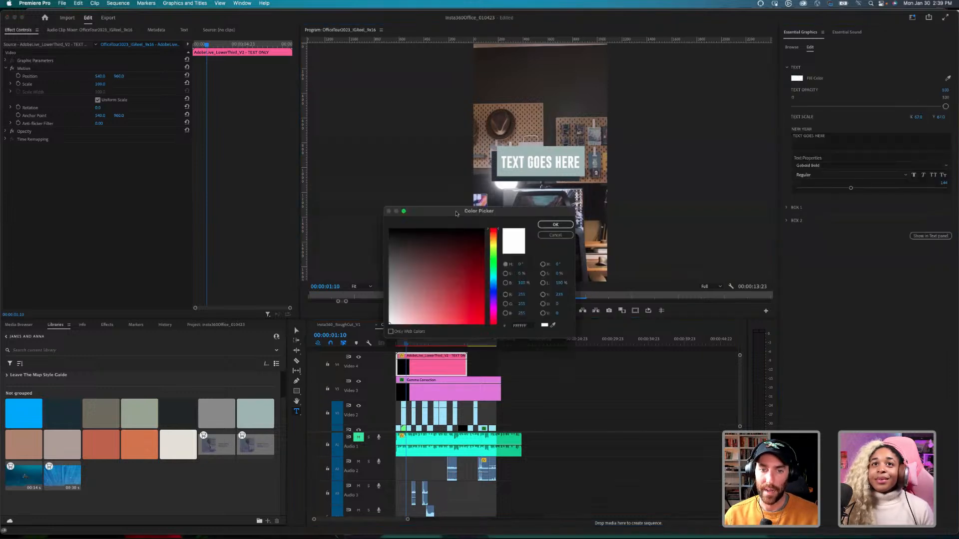
pyautogui.moveTo(456, 213); pyautogui.dragTo(323, 112)
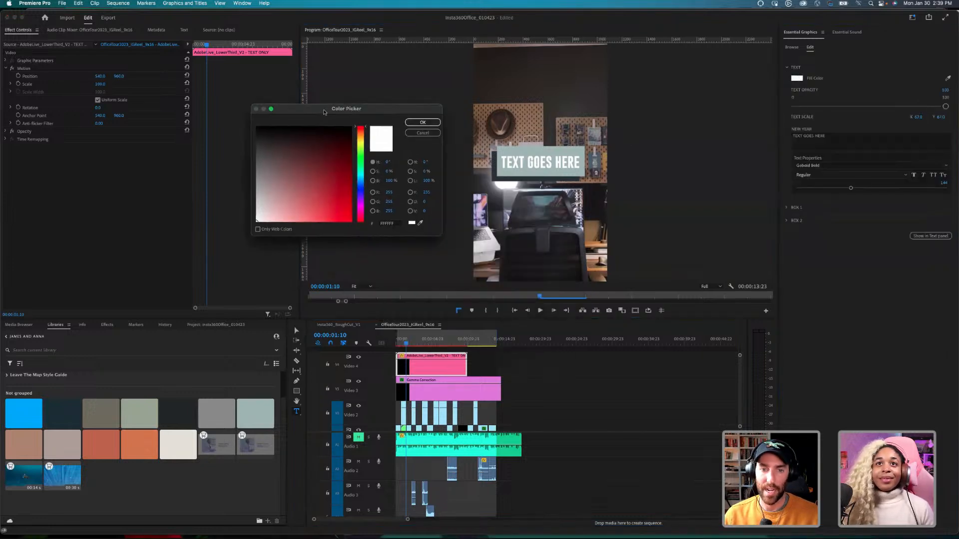
pyautogui.click(421, 224)
pyautogui.click(140, 451)
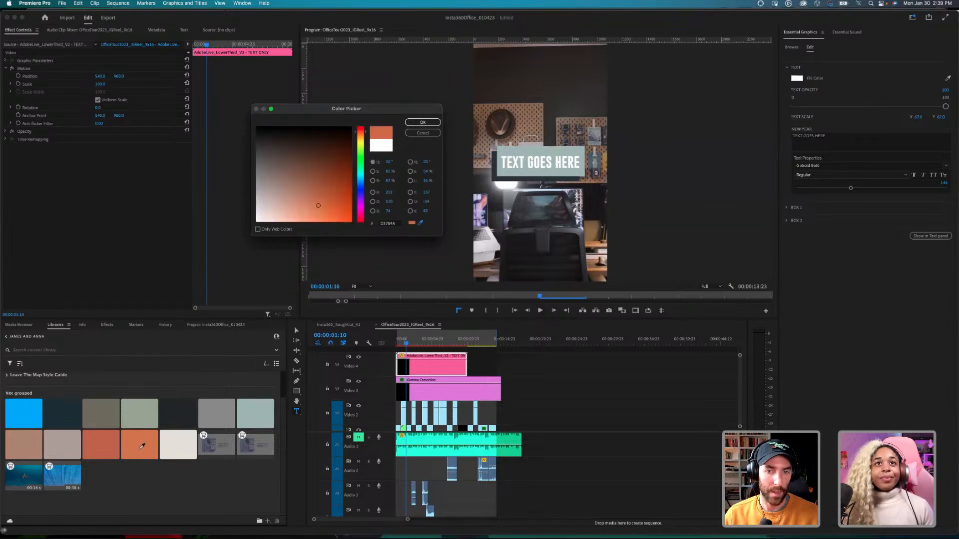
pyautogui.click(423, 122)
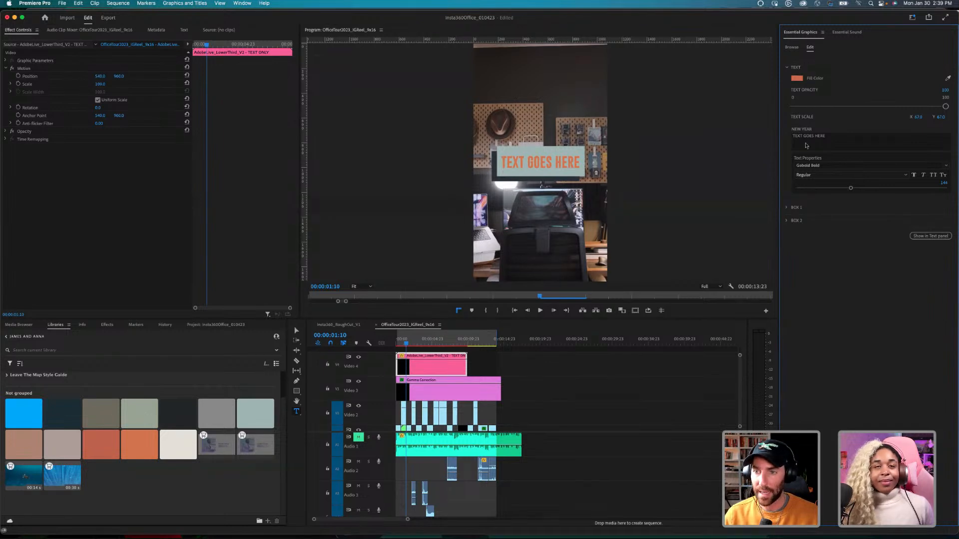
# Step: Set the V2 graphic's text Fill Color back to white
pyautogui.click(796, 78)
pyautogui.moveTo(335, 170); pyautogui.dragTo(218, 239)
pyautogui.click(423, 122)
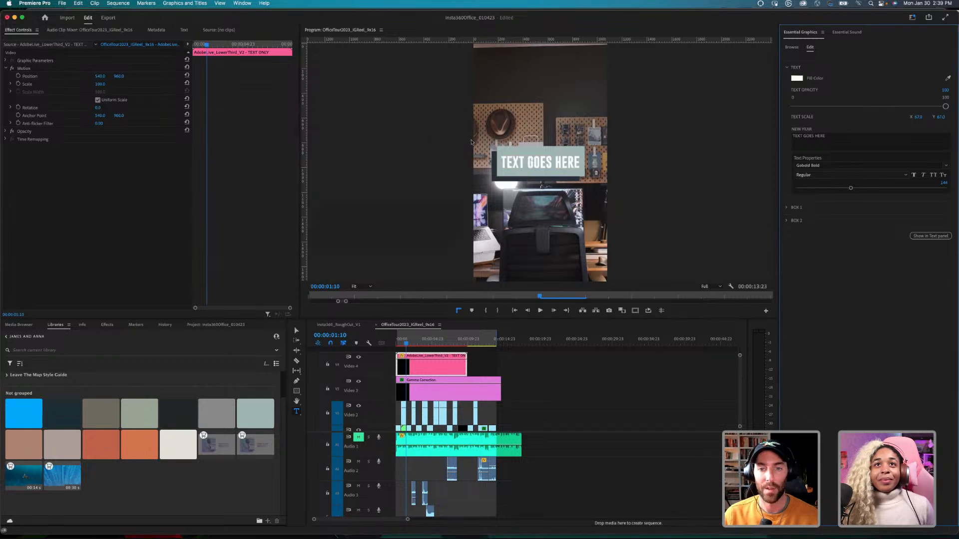
# Step: Replace the V2 graphic's placeholder text with NEW SPACE, and replace that with NEW YEAR
pyautogui.click(830, 138)
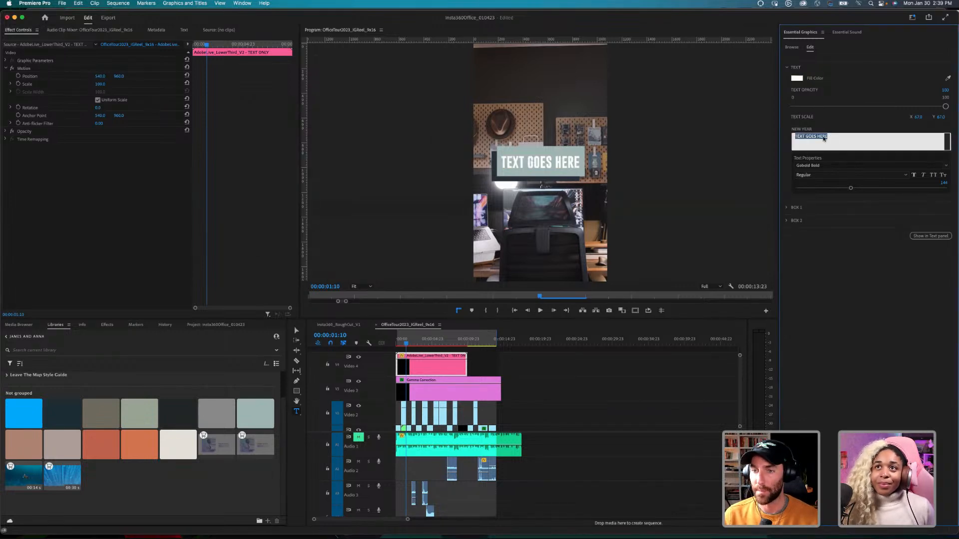
pyautogui.write('NEW SPACE')
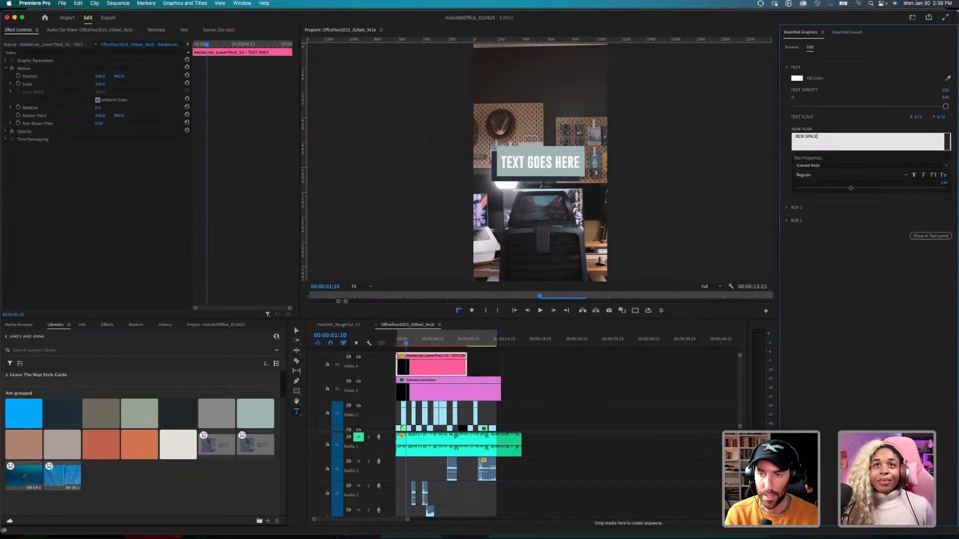
pyautogui.click(782, 133)
pyautogui.click(820, 143)
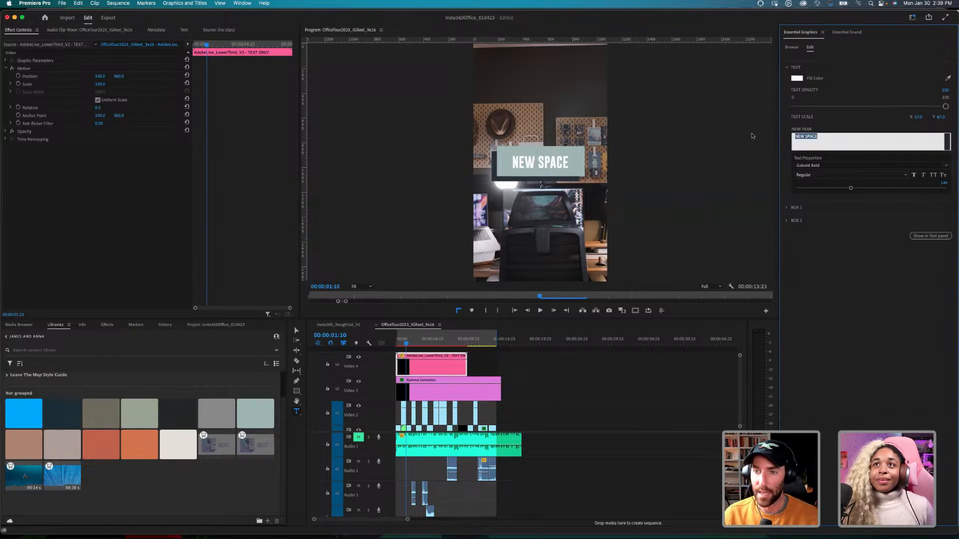
pyautogui.write('NEW YEAR')
pyautogui.click(784, 139)
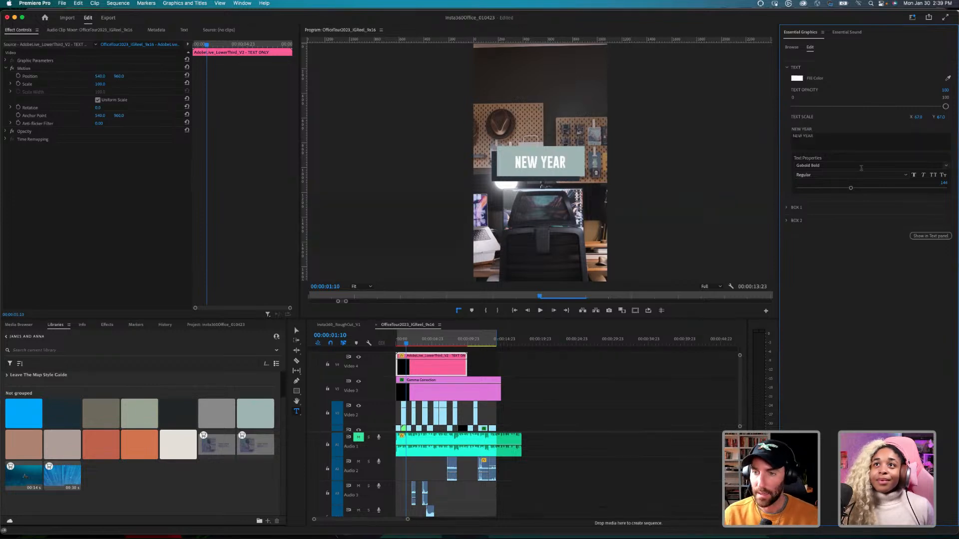
# Step: Increase the NEW YEAR text size to 204 and change its font to Gobold Hollow Bold
pyautogui.moveTo(852, 189); pyautogui.dragTo(873, 188)
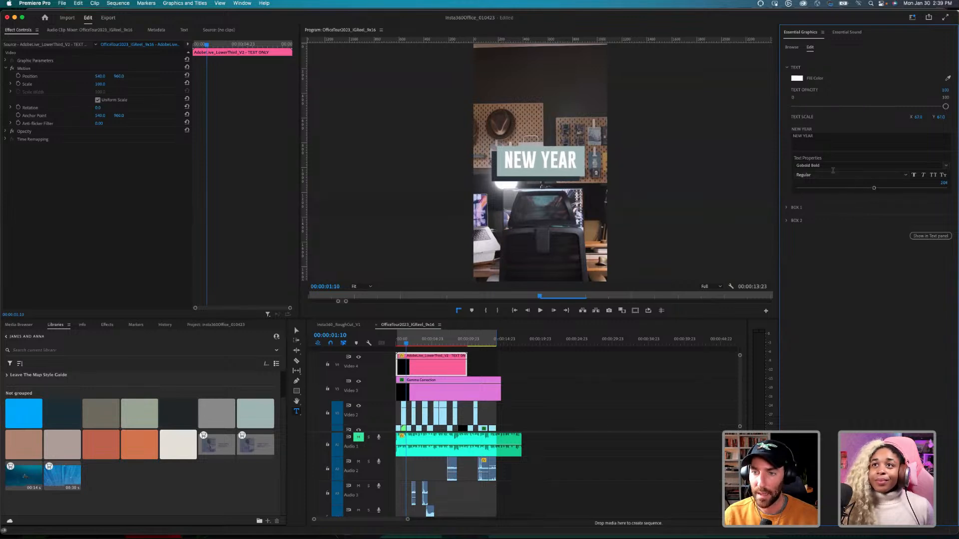
pyautogui.click(946, 167)
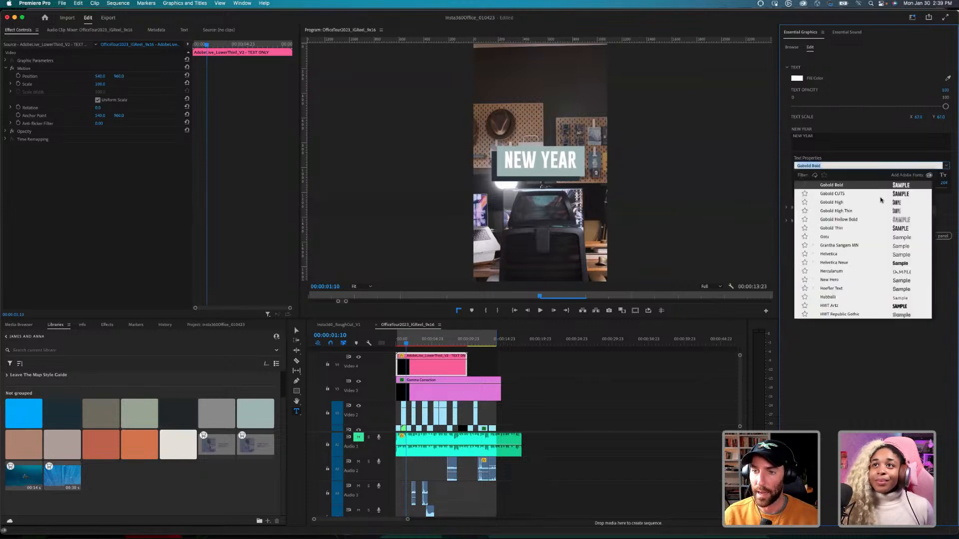
pyautogui.click(845, 220)
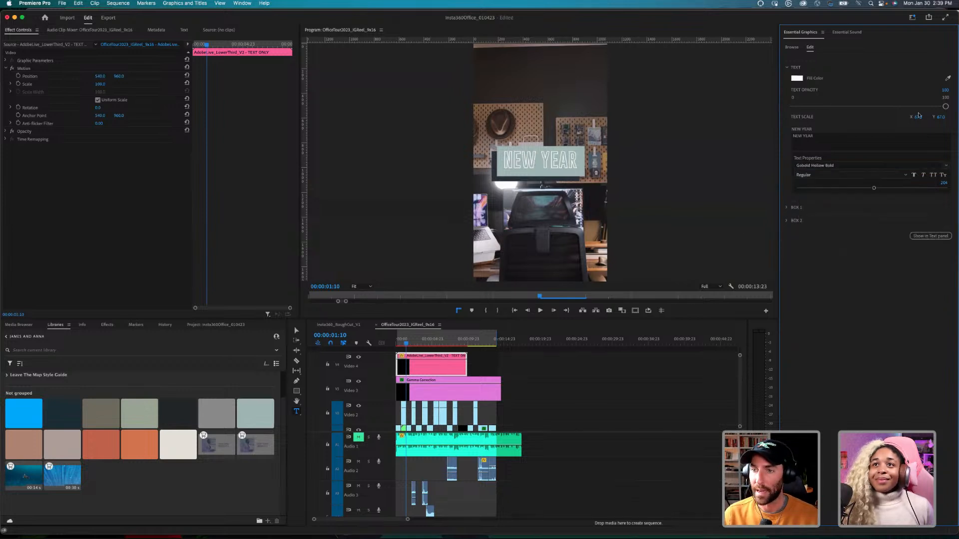
pyautogui.moveTo(938, 119); pyautogui.dragTo(944, 119)
pyautogui.press('super+z')
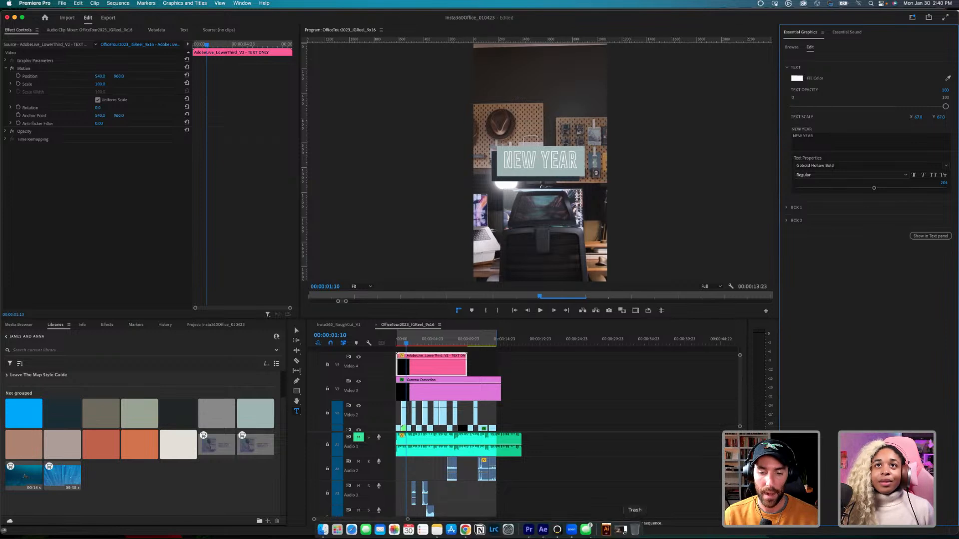
# Step: Switch to After Effects, expand the template's TEXT group, and reveal the Transform properties of the TEXT GOES HERE layer
pyautogui.click(545, 531)
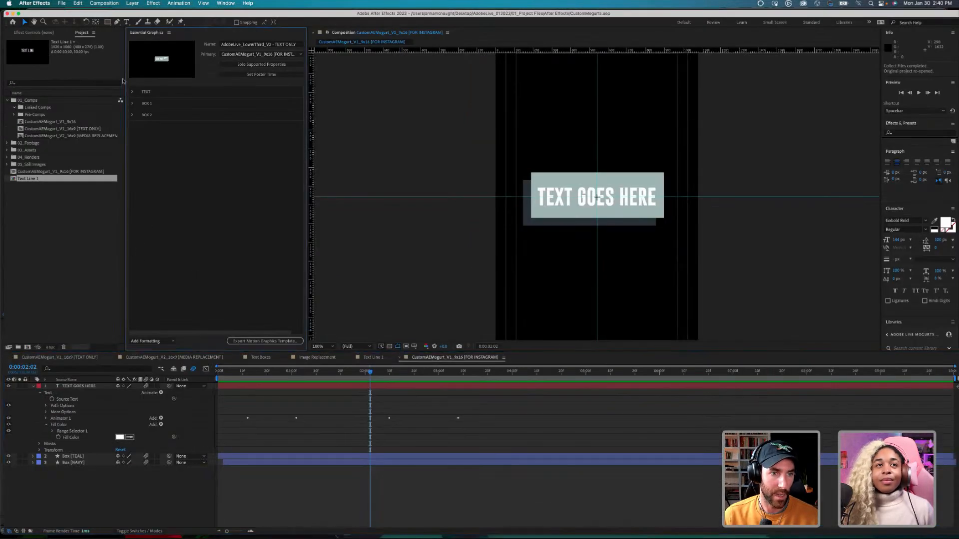
pyautogui.click(132, 92)
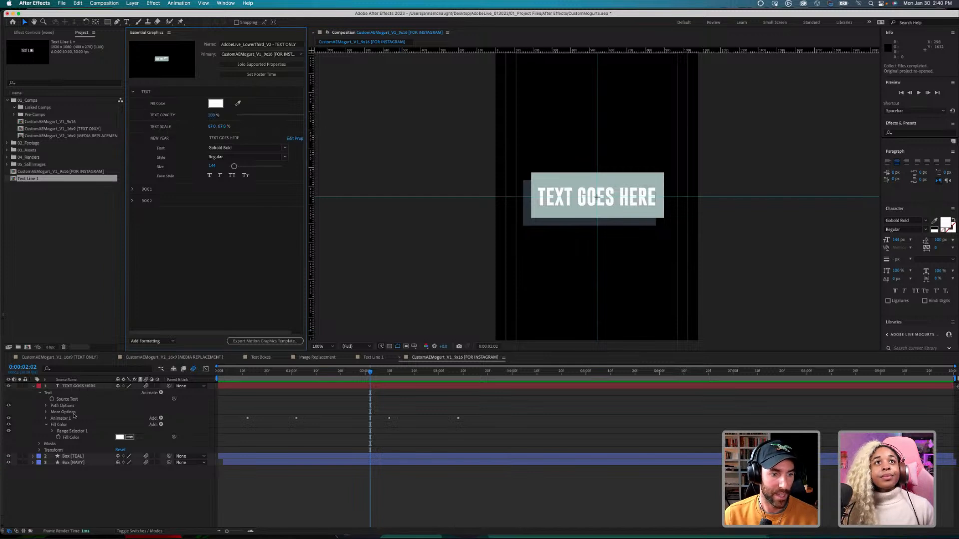
pyautogui.click(39, 450)
pyautogui.click(68, 464)
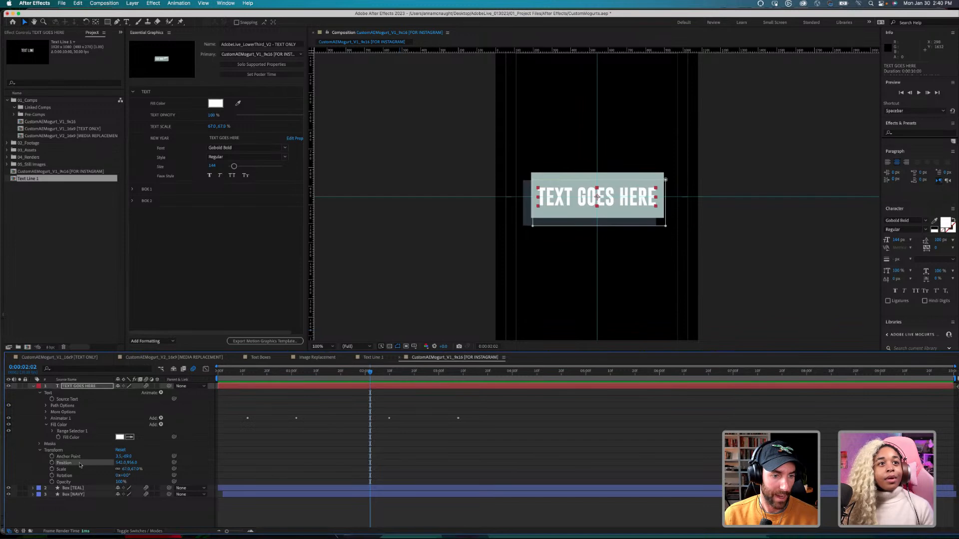
pyautogui.click(39, 451)
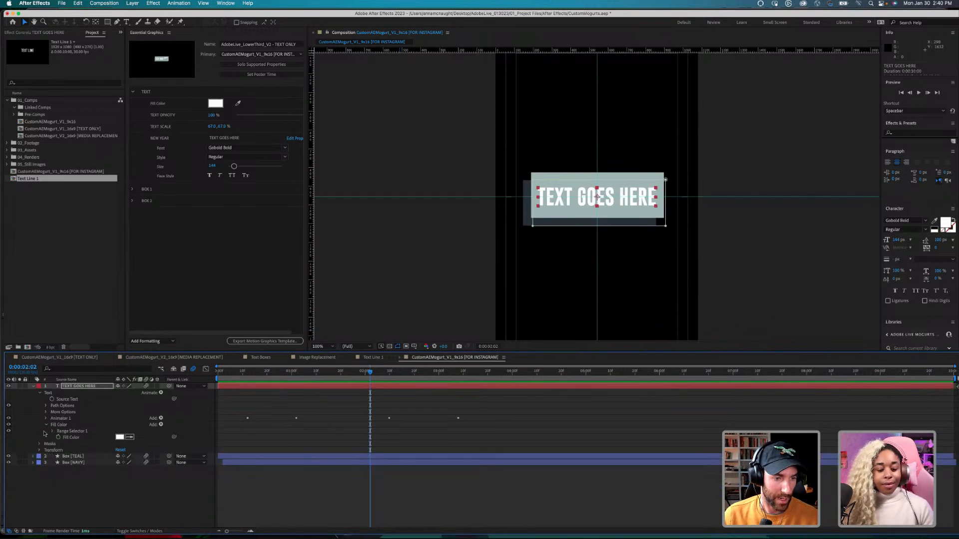
pyautogui.click(45, 425)
pyautogui.click(46, 419)
pyautogui.click(45, 418)
pyautogui.click(46, 406)
pyautogui.click(46, 406)
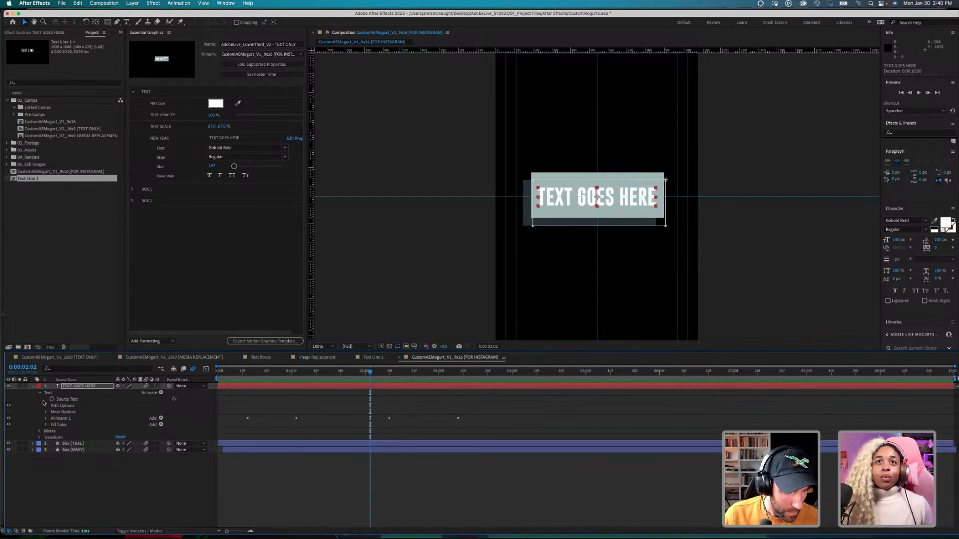
pyautogui.click(40, 437)
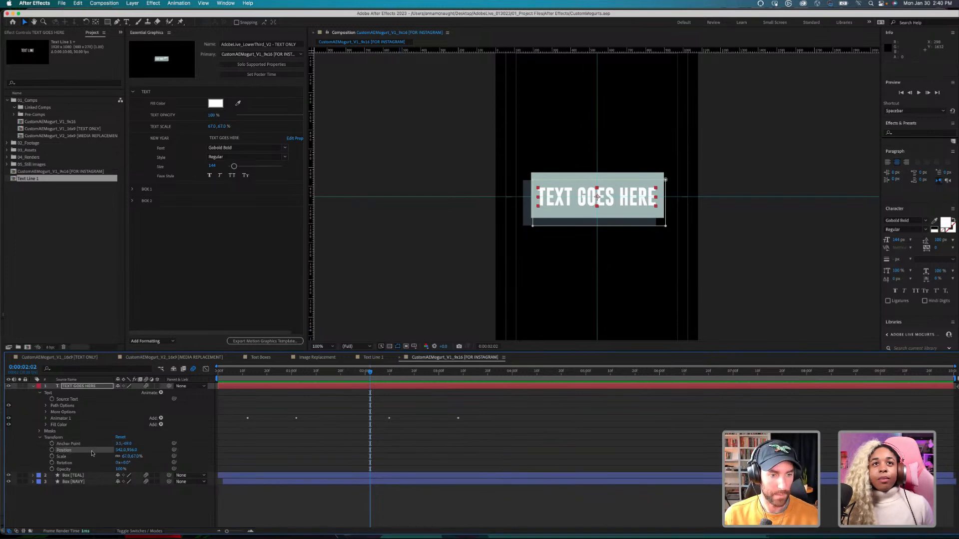
# Step: Add the text layer's Position property to the template's TEXT group below Fill Color and name it TEXT POSITION
pyautogui.click(177, 244)
pyautogui.moveTo(168, 159); pyautogui.dragTo(176, 119)
pyautogui.click(186, 117)
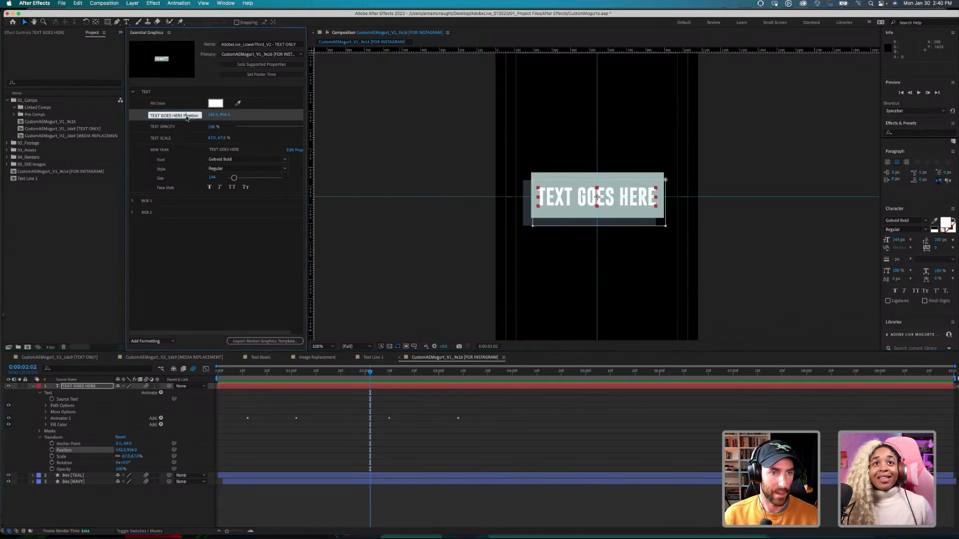
pyautogui.write('TEXT POS')
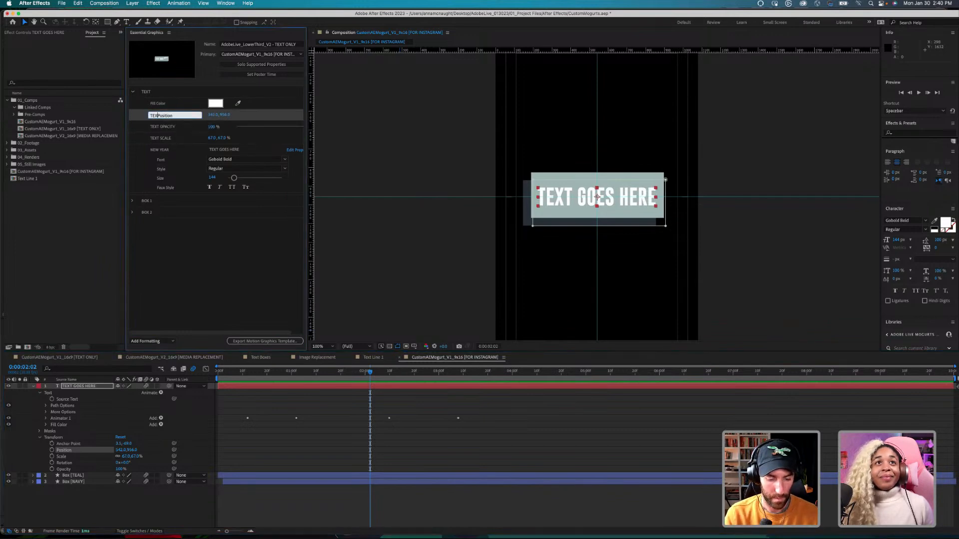
pyautogui.write('ITION')
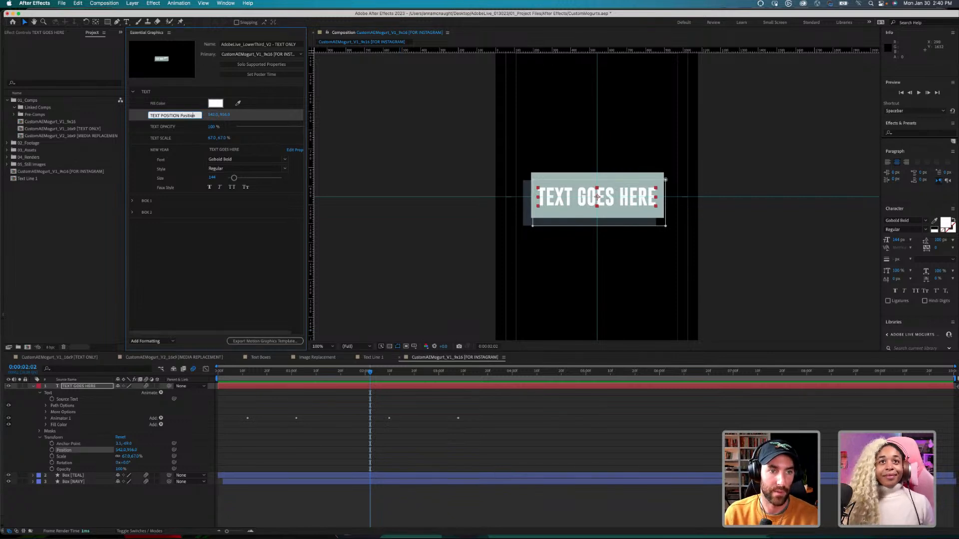
pyautogui.press('Return')
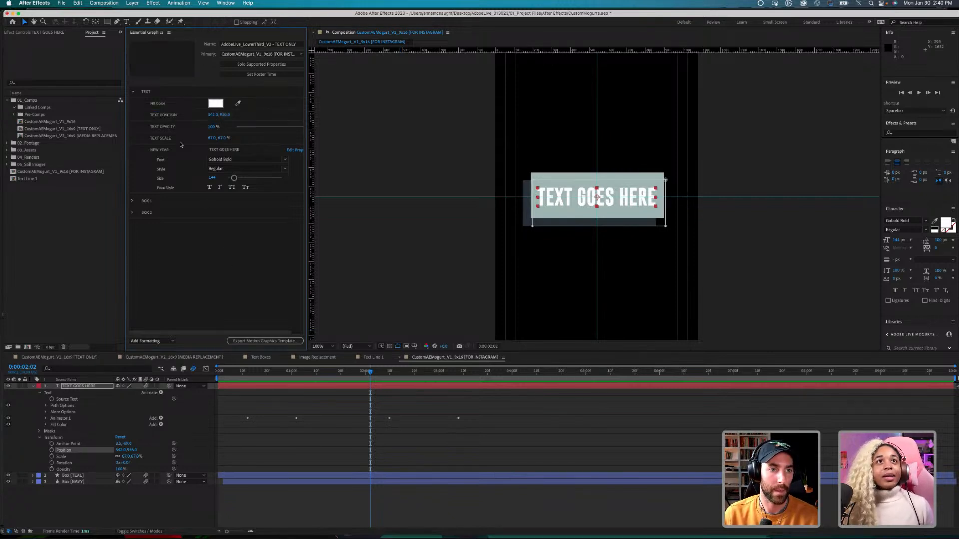
# Step: Save the project and export the updated V2 motion graphics template to the Adobe Live Mogurts - 2023 library
pyautogui.press('super+s')
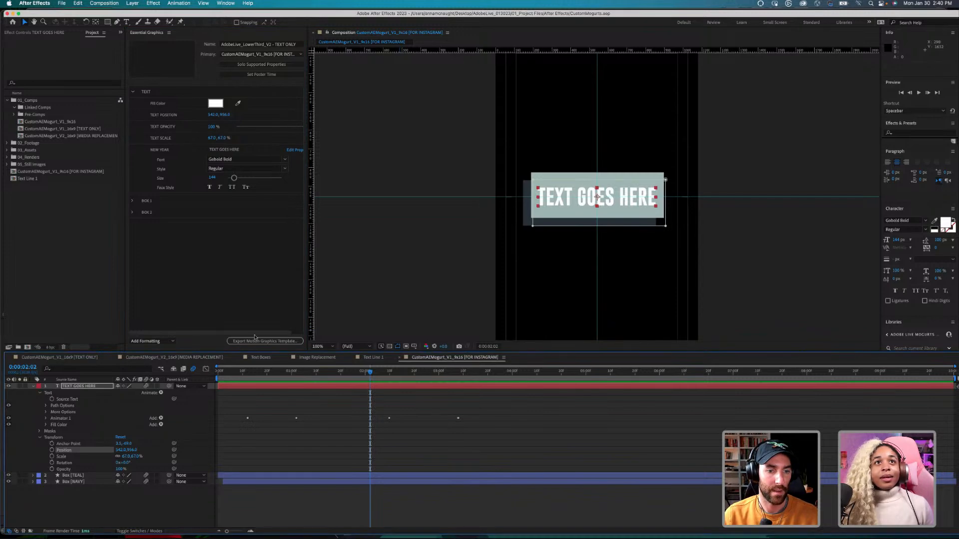
pyautogui.click(265, 341)
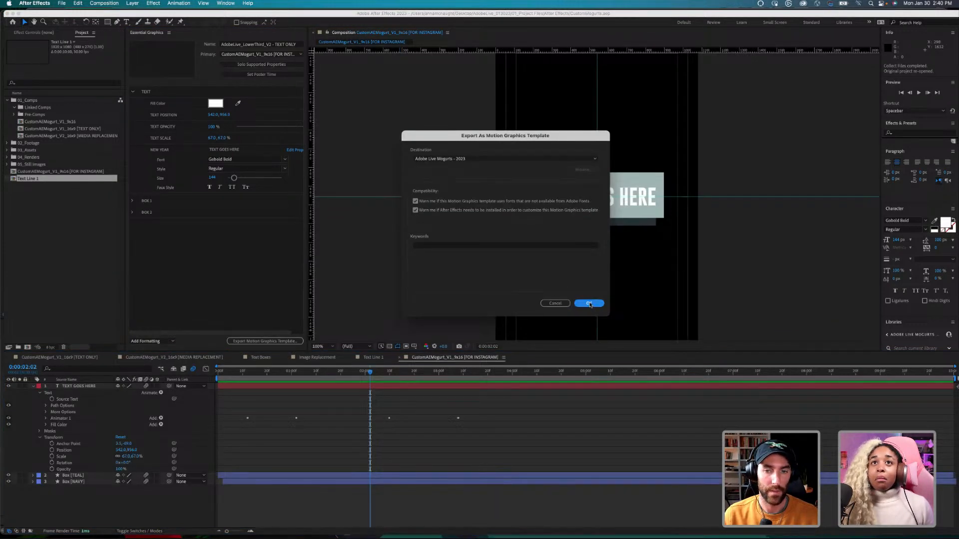
pyautogui.click(590, 304)
pyautogui.click(560, 304)
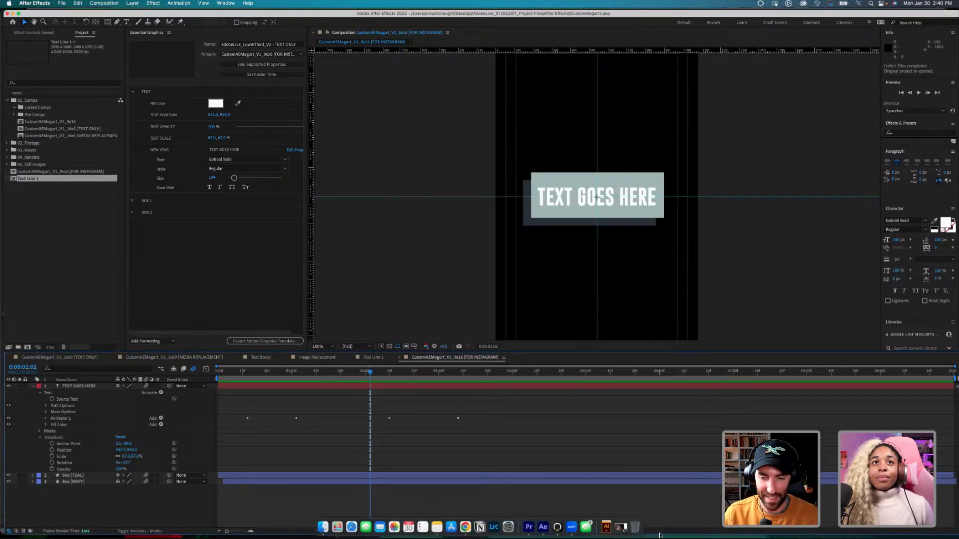
# Step: Switch to Premiere Pro and delete the old AdobeLive_LowerThird_V2 graphic from the Video 4 track
pyautogui.click(529, 527)
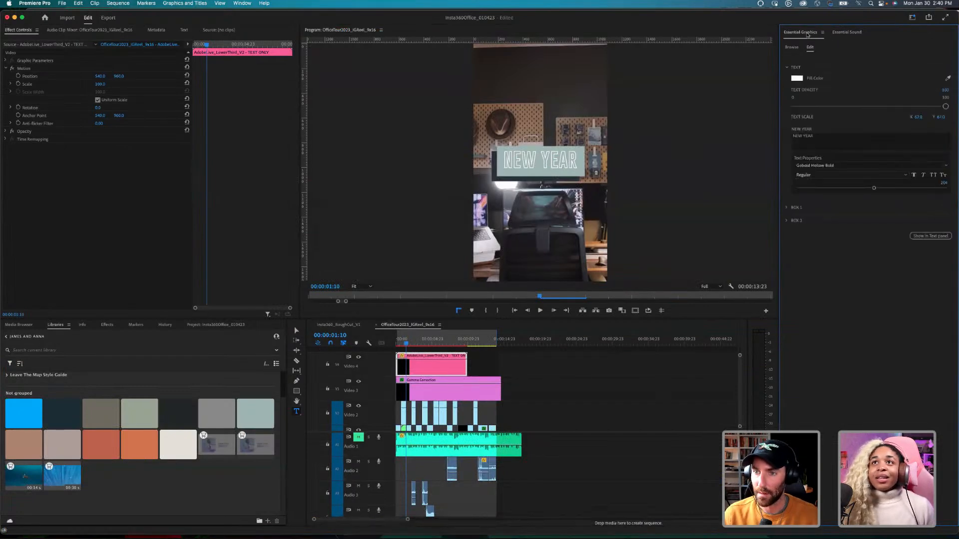
pyautogui.click(792, 48)
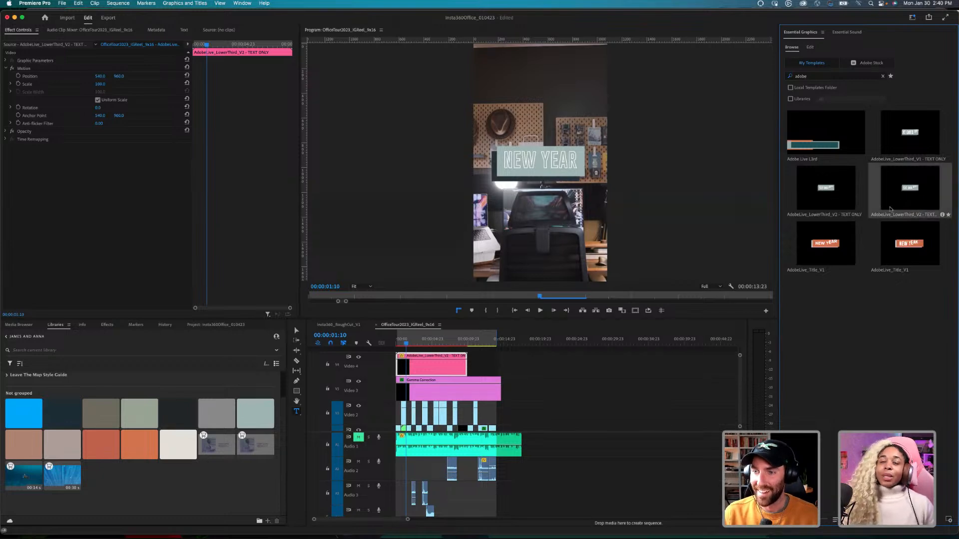
pyautogui.click(437, 373)
pyautogui.press('Delete')
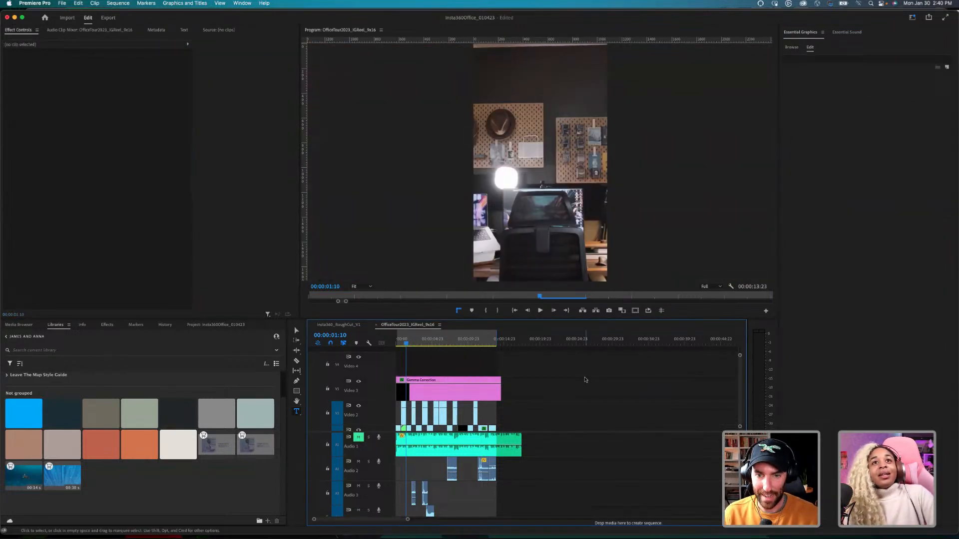
# Step: Place the updated AdobeLive_LowerThird_V2 - TEXT ONLY template at the start of Video 4 and try its Text Position control
pyautogui.click(802, 34)
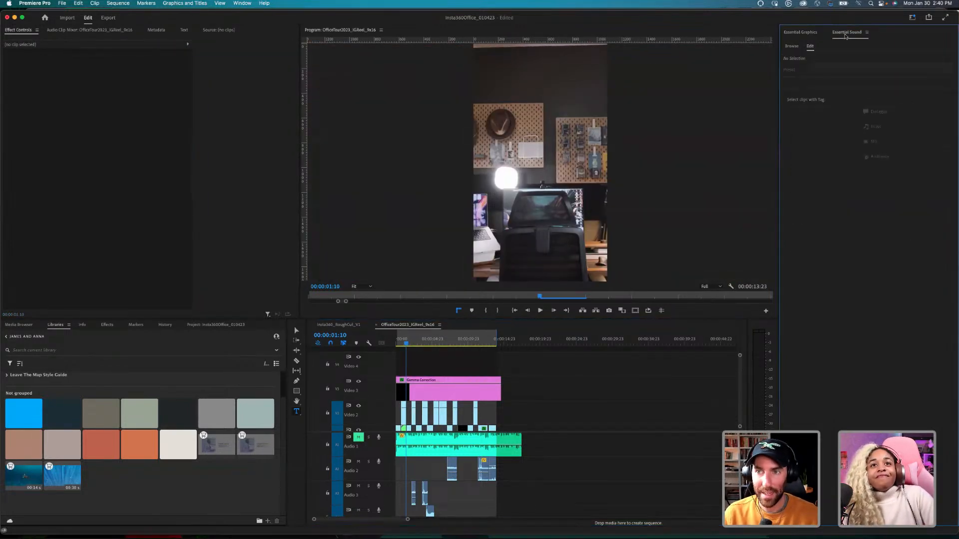
pyautogui.click(793, 49)
pyautogui.moveTo(914, 202); pyautogui.dragTo(388, 378)
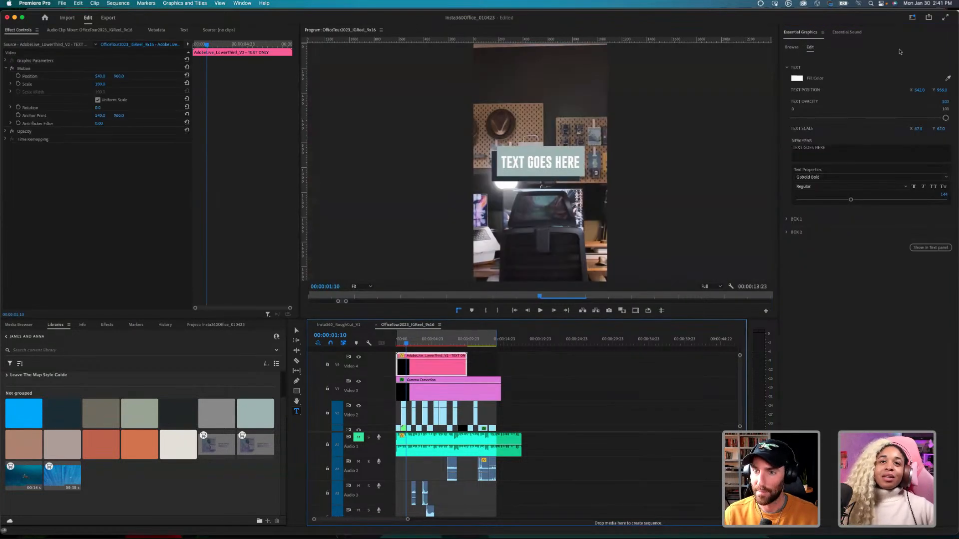
pyautogui.moveTo(919, 90); pyautogui.dragTo(943, 90)
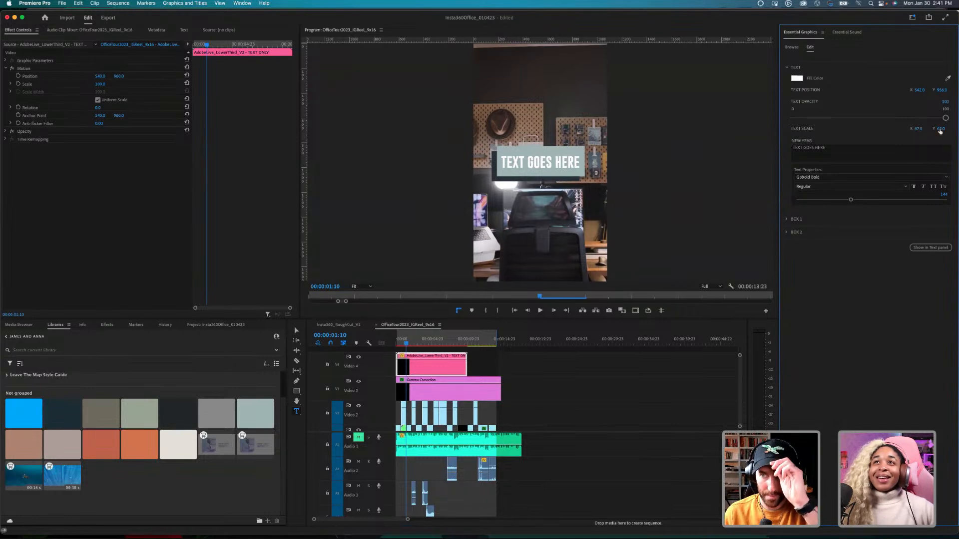
# Step: Change the new graphic's text to NEW YEAR and increase its size to 188
pyautogui.click(858, 162)
pyautogui.write('NEW S')
pyautogui.press('BackSpace')
pyautogui.write('YEAR')
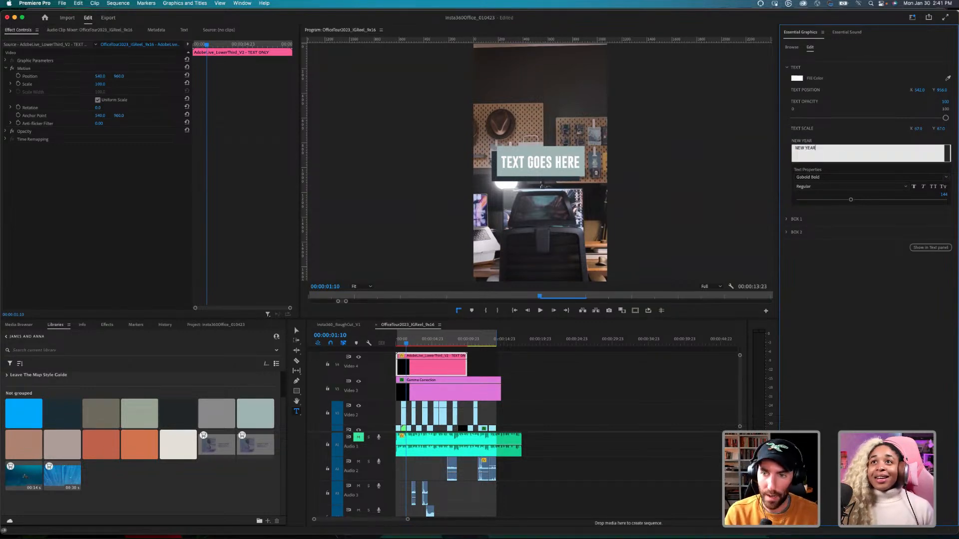
pyautogui.click(845, 211)
pyautogui.moveTo(850, 200); pyautogui.dragTo(867, 200)
# Step: Set Box 1's fill color to the brick red sampled from the library swatches
pyautogui.click(789, 220)
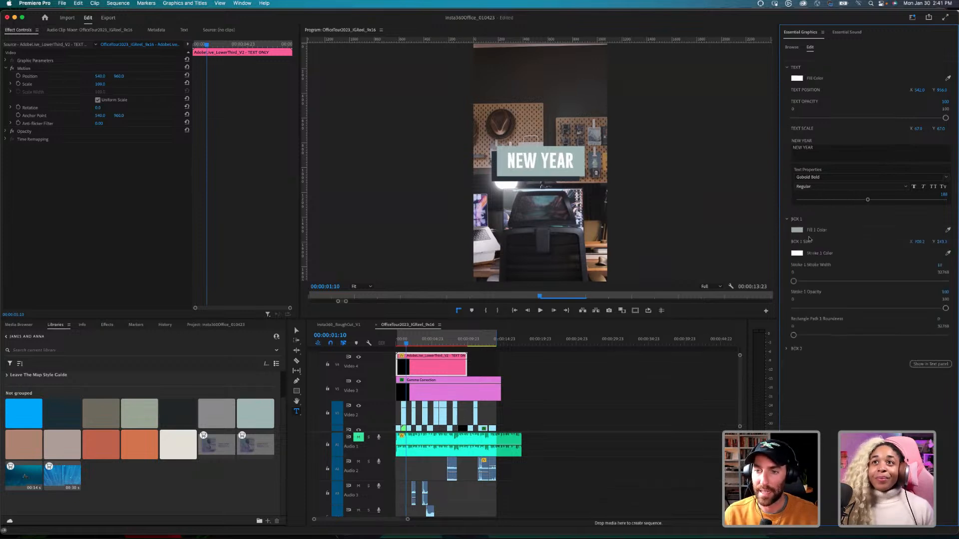
pyautogui.click(796, 230)
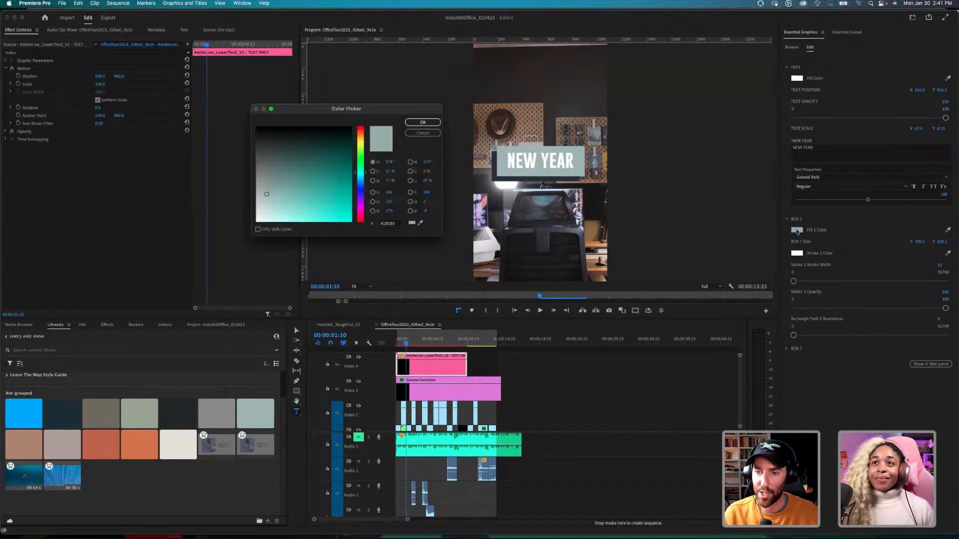
pyautogui.click(420, 223)
pyautogui.click(101, 444)
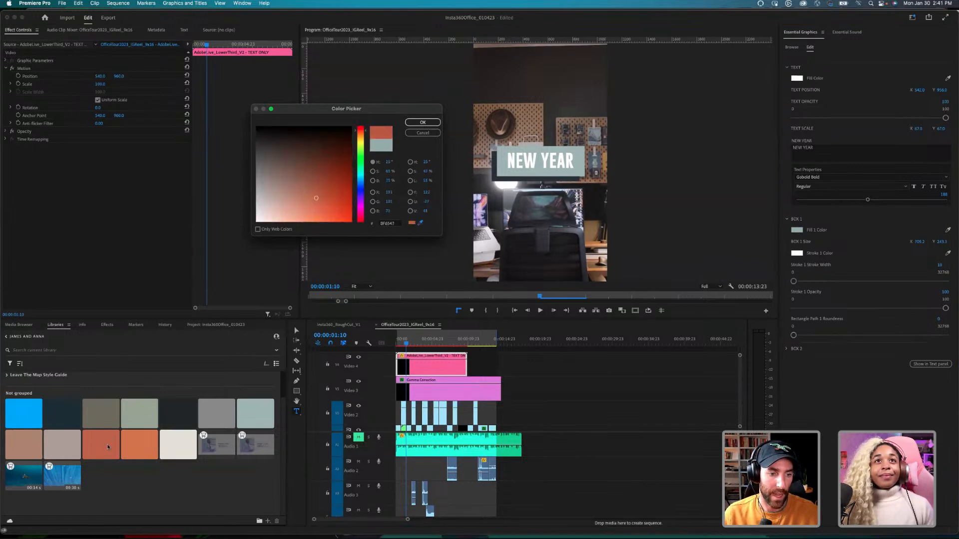
pyautogui.click(423, 122)
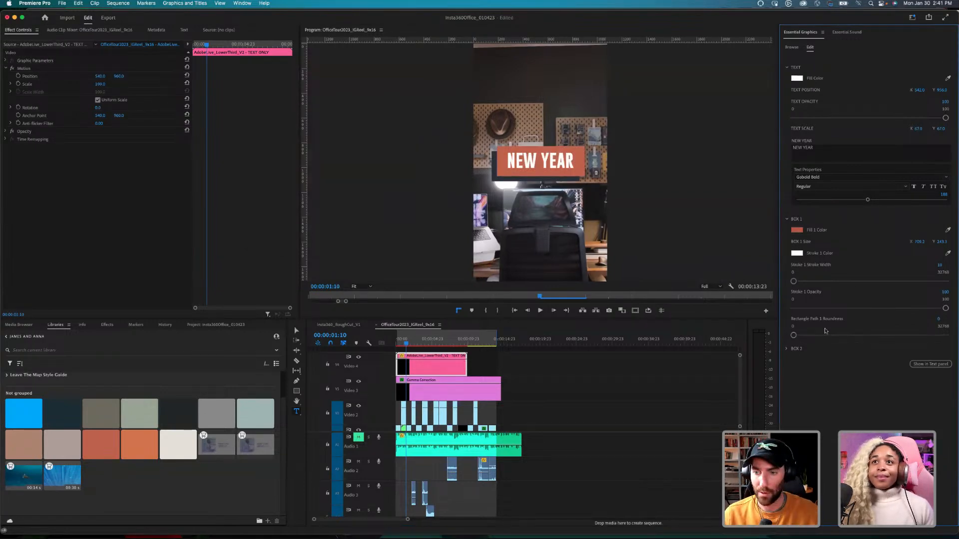
# Step: Set Box 2's fill color to the sage green sampled from the library swatches
pyautogui.click(787, 349)
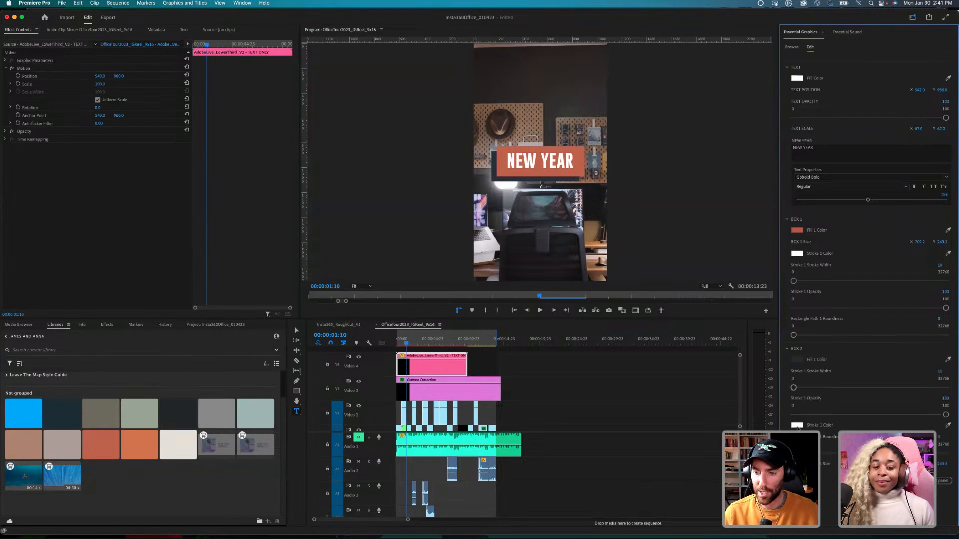
pyautogui.click(797, 360)
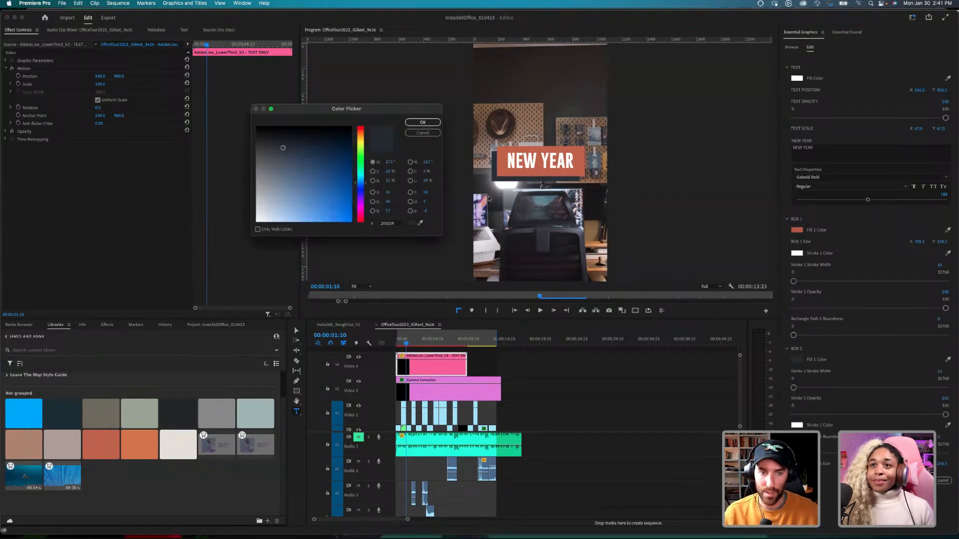
pyautogui.click(421, 222)
pyautogui.click(147, 415)
pyautogui.click(421, 122)
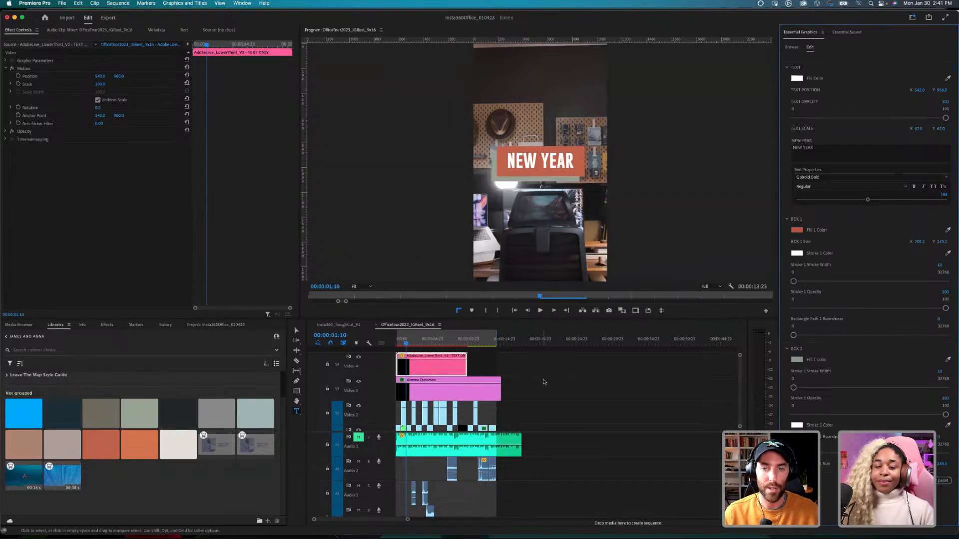
# Step: Play the reel from the start to review the recolored NEW YEAR title
pyautogui.click(429, 351)
pyautogui.press('Home')
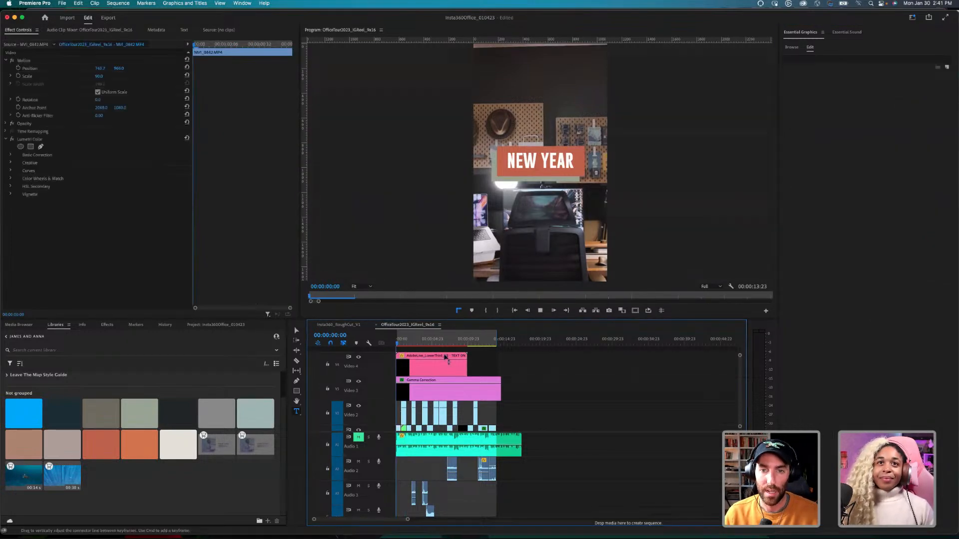
pyautogui.press('space')
pyautogui.press('space')
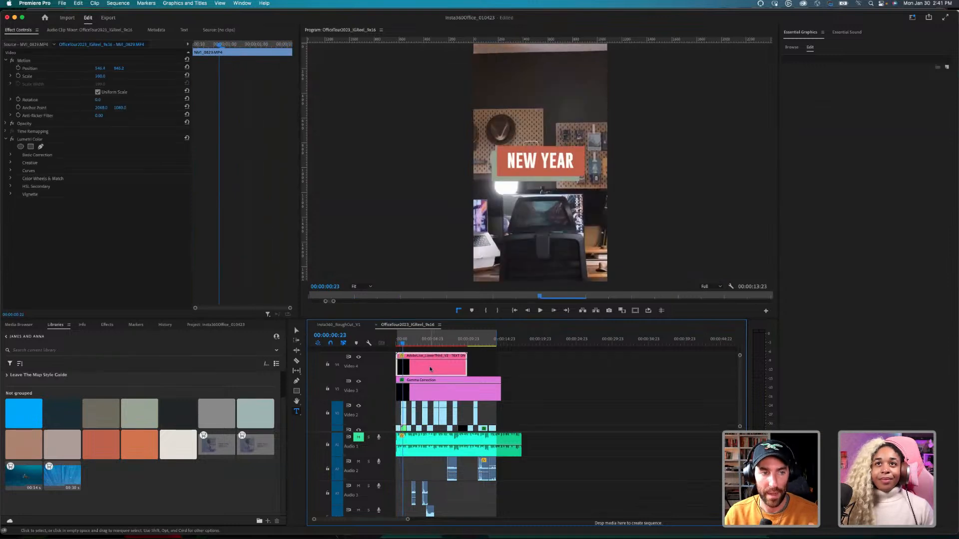
# Step: Change the NEW YEAR title's font to Gobold Hollow Bold and play the reel from the start to check it
pyautogui.click(436, 369)
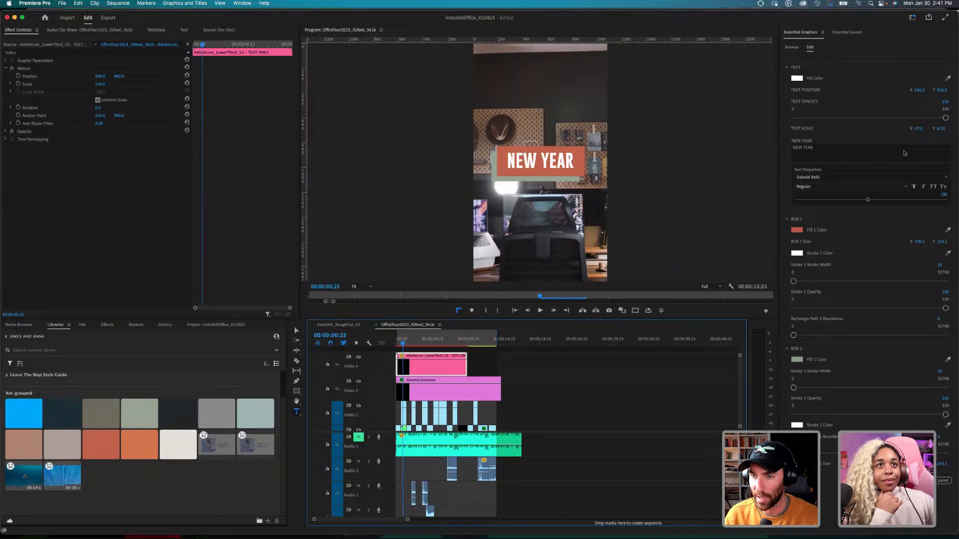
pyautogui.click(946, 177)
pyautogui.click(862, 235)
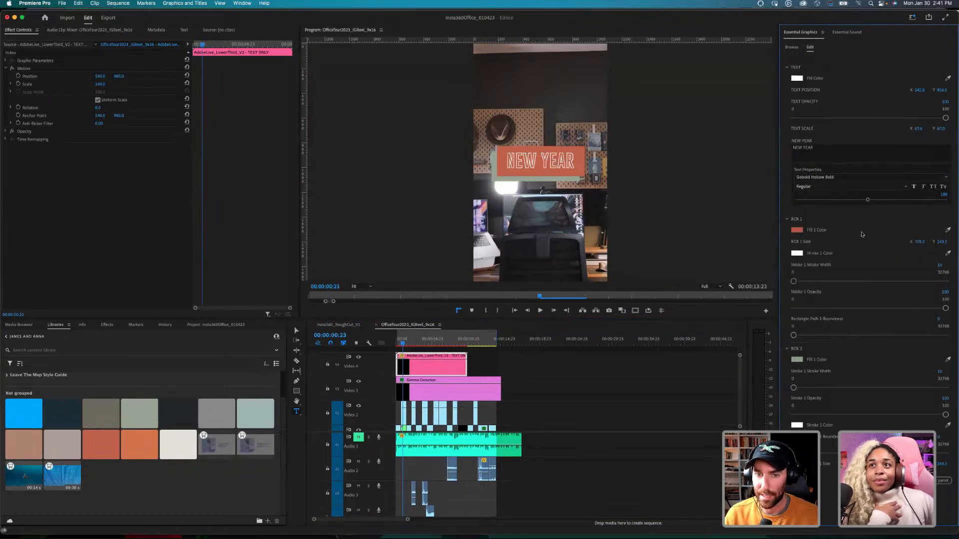
pyautogui.click(375, 347)
pyautogui.press('Home')
pyautogui.press('space')
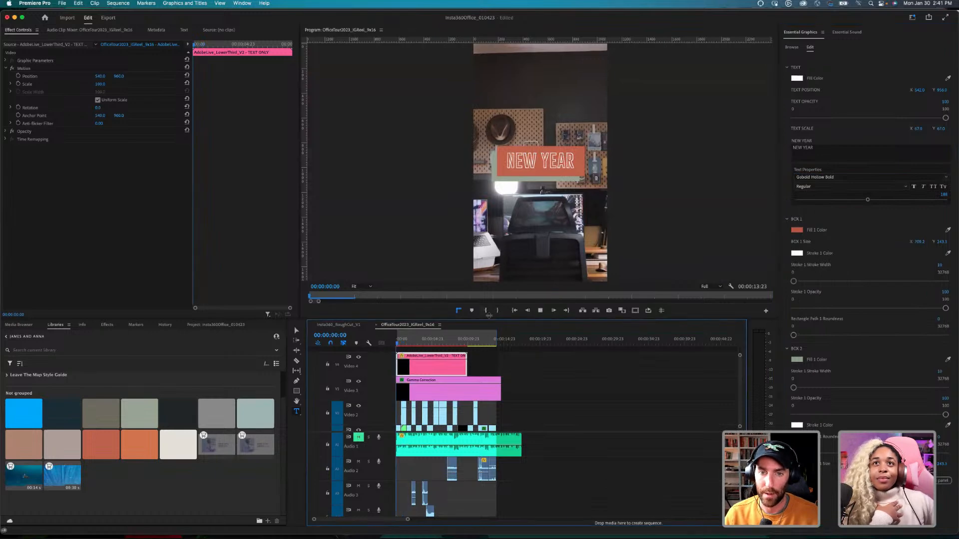
pyautogui.press('space')
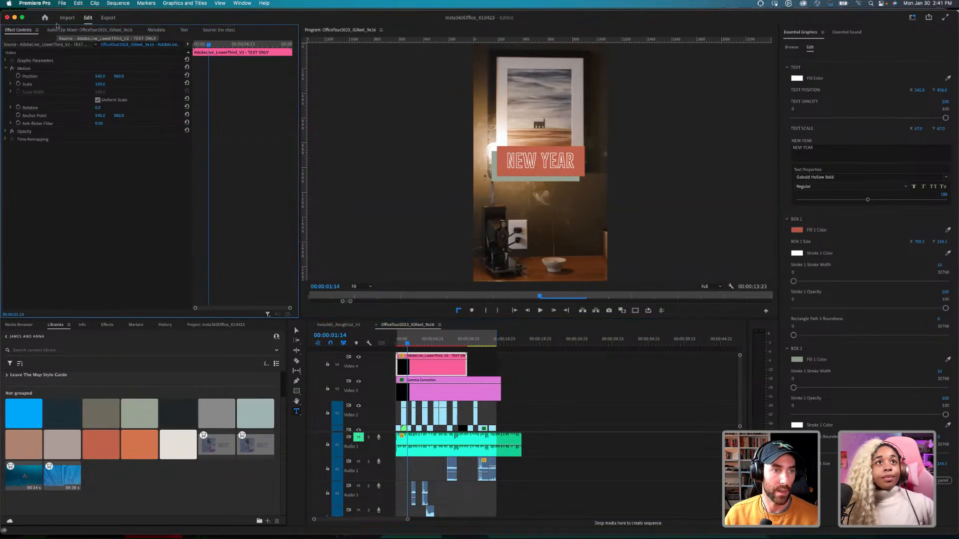
# Step: Scale the title graphic up to about 124, set its horizontal position to 557, and save the project
pyautogui.moveTo(99, 85)
pyautogui.mouseDown()
pyautogui.moveTo(84, 85)
pyautogui.moveTo(118, 85)
pyautogui.moveTo(102, 76)
pyautogui.mouseUp()
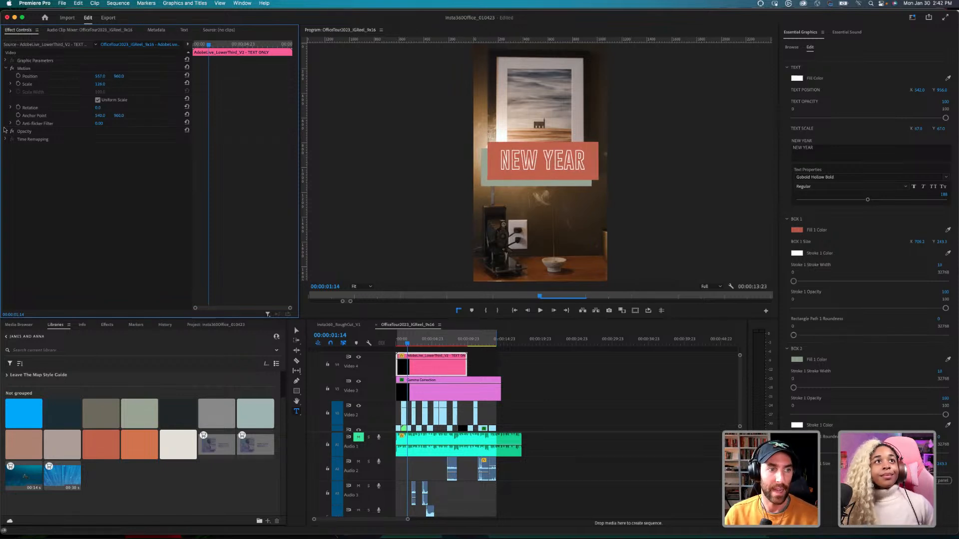
pyautogui.click(434, 365)
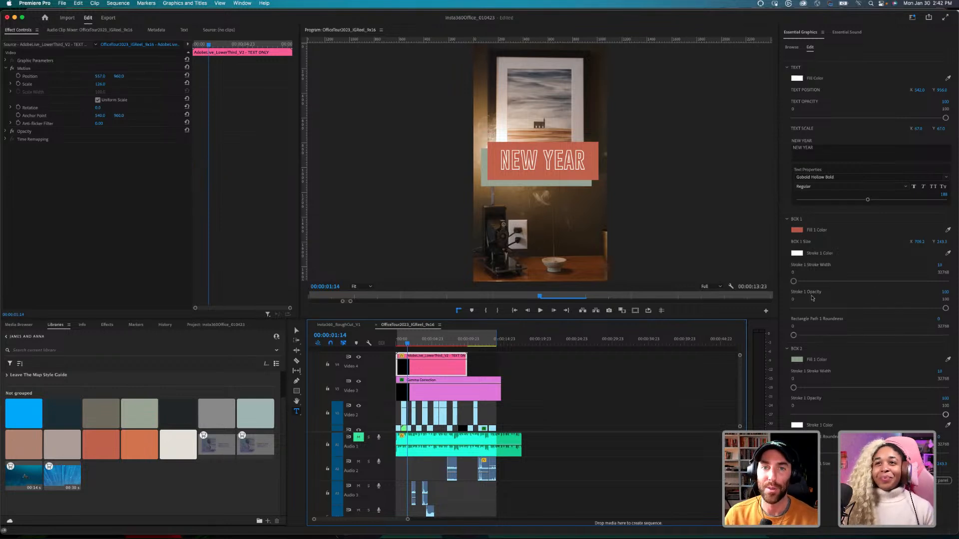
pyautogui.press('super+s')
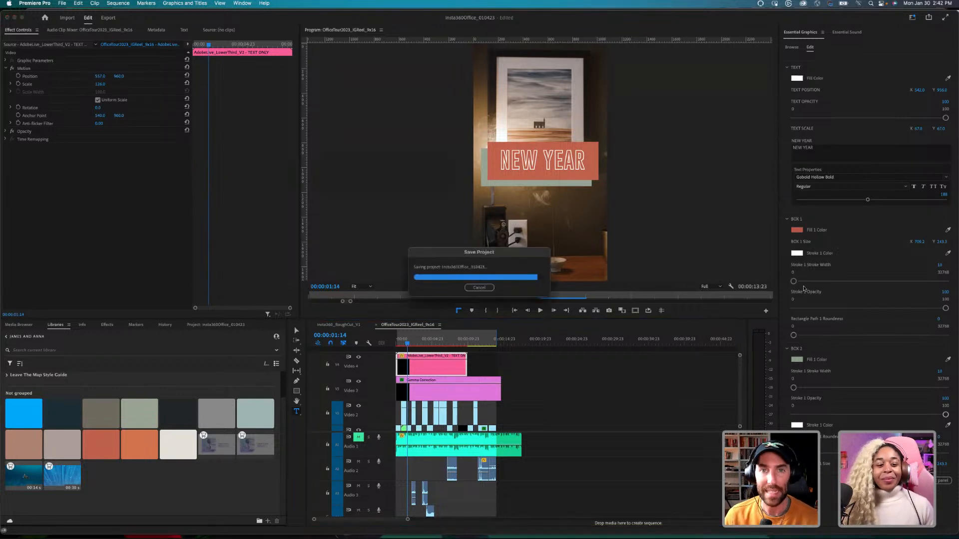
# Step: Switch to After Effects, collapse the template's TEXT group, and preview the CustomAEMogurt_V2_16x9 [MEDIA REPLACEMENT] composition
pyautogui.moveTo(512, 535)
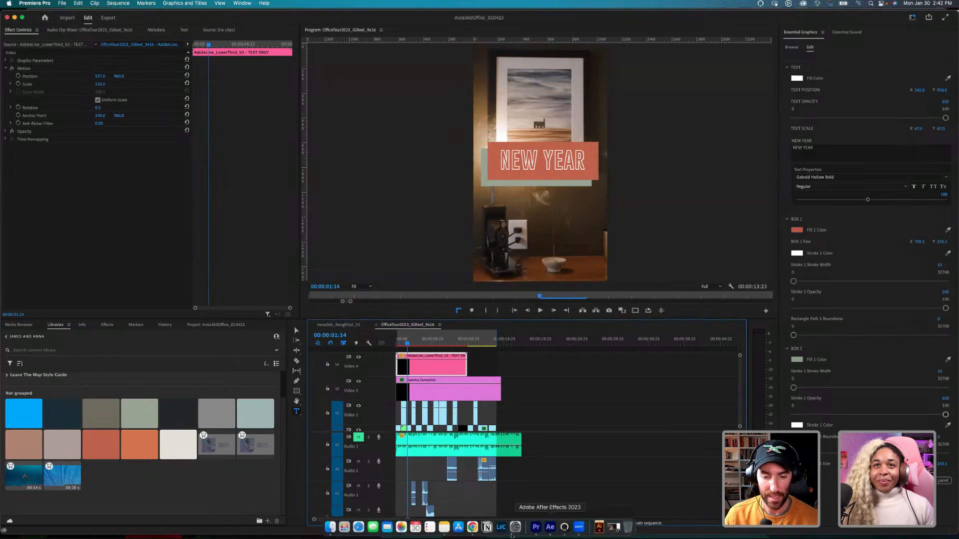
pyautogui.click(550, 529)
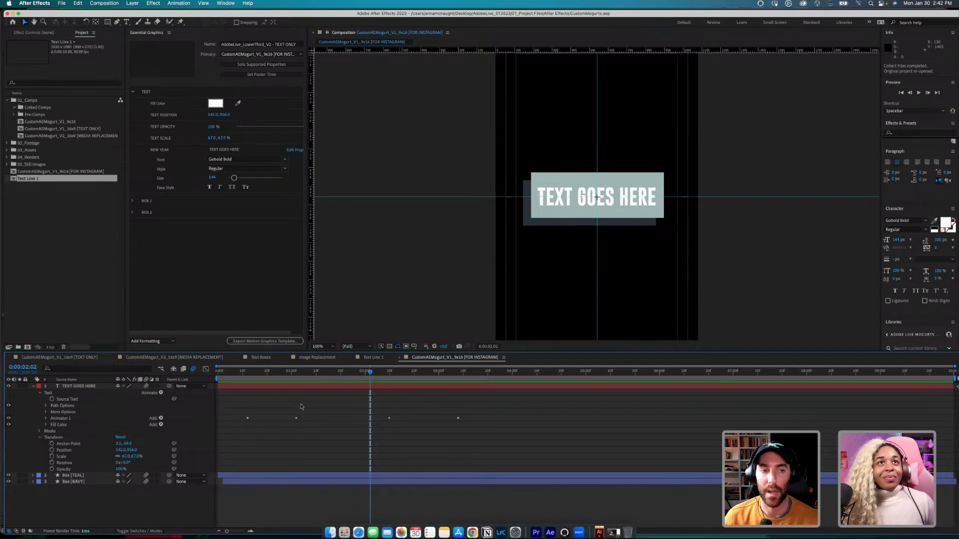
pyautogui.click(172, 231)
pyautogui.click(132, 92)
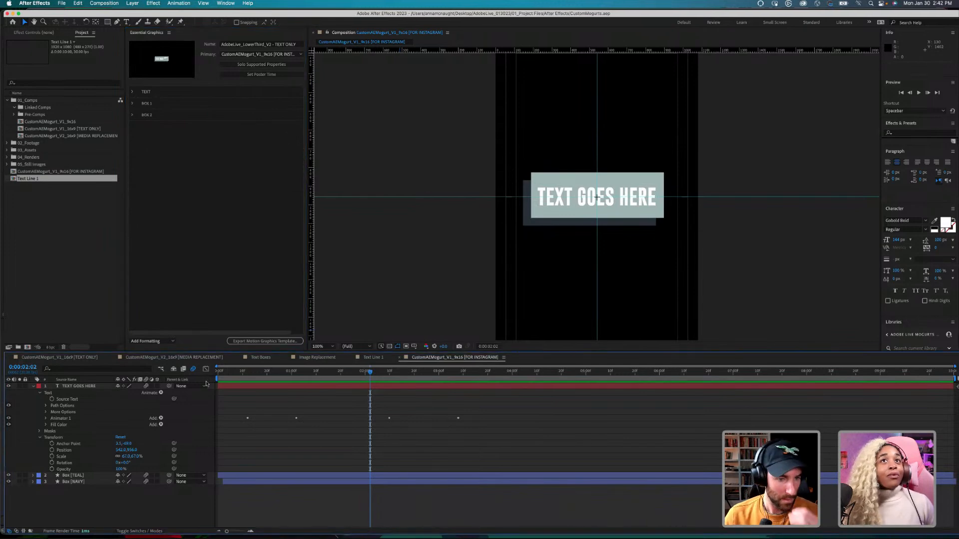
pyautogui.click(192, 358)
pyautogui.press('space')
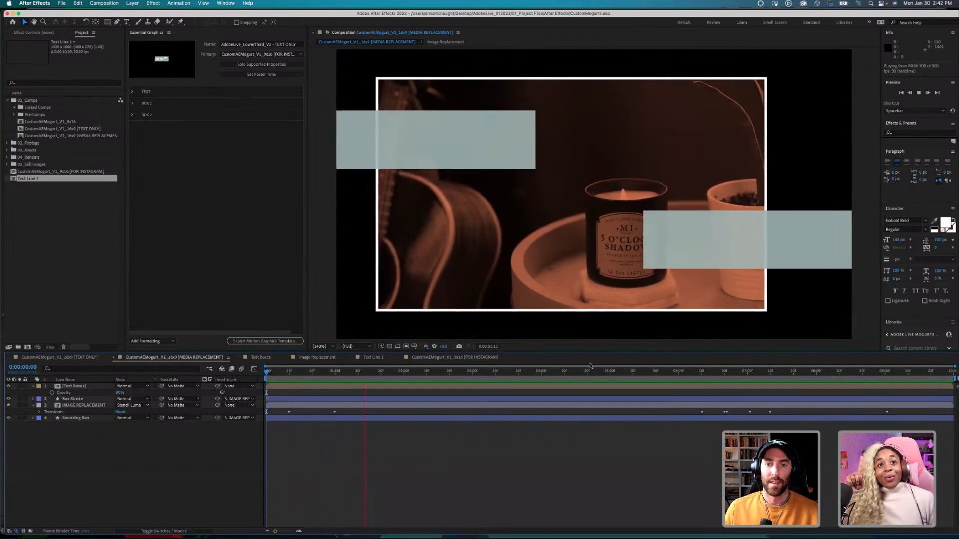
pyautogui.press('space')
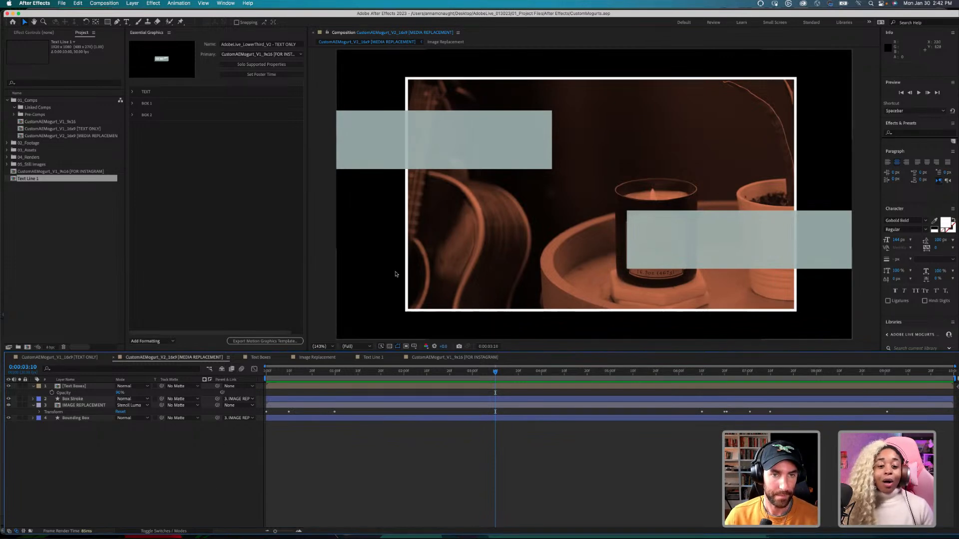
# Step: Make CustomAEMogurt_V2_16x9 [MEDIA REPLACEMENT] the primary composition of the graphics template and delete its MEDIA REPLACEMENT control
pyautogui.click(265, 54)
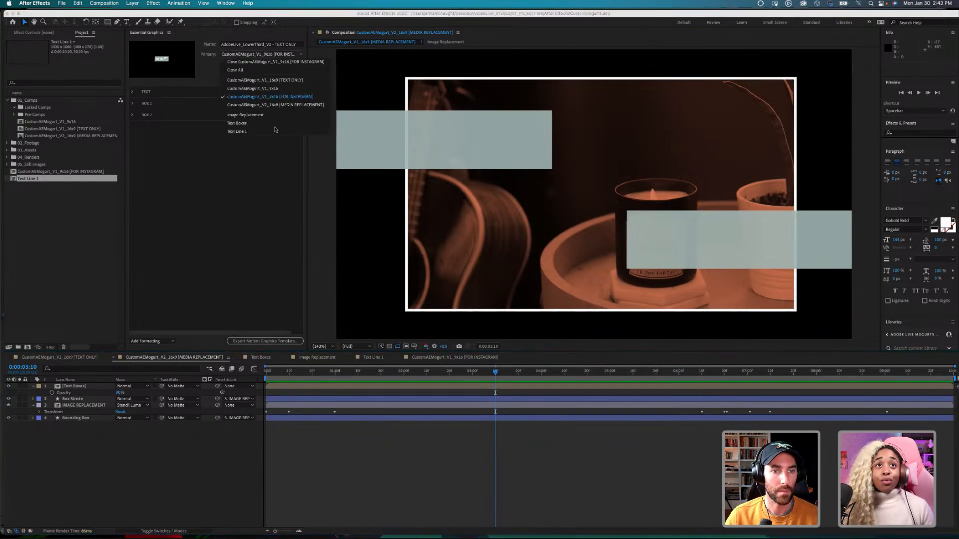
pyautogui.click(268, 105)
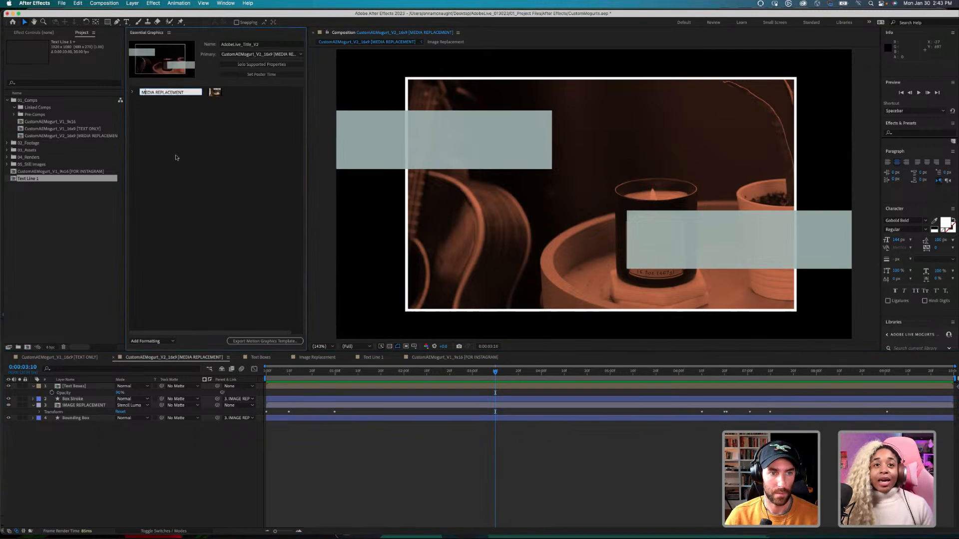
pyautogui.press('Delete')
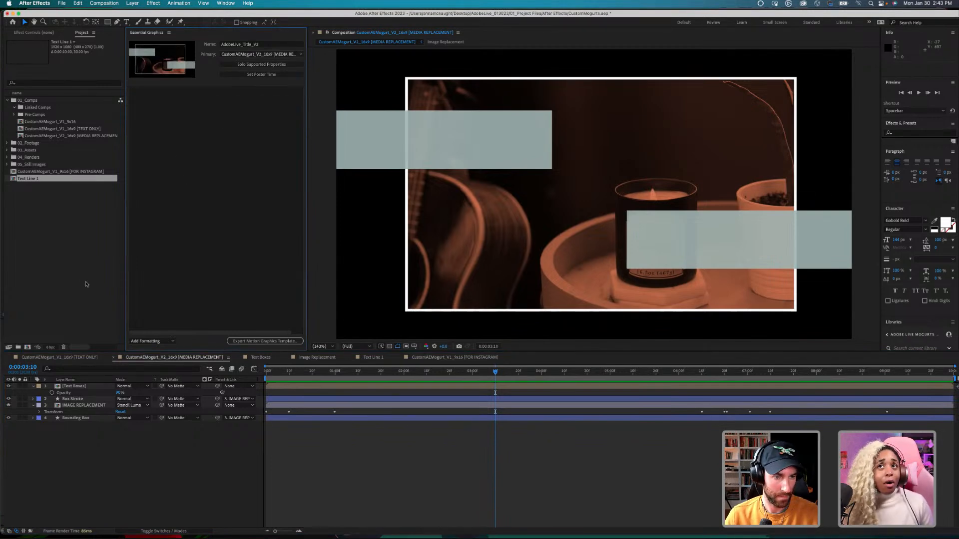
pyautogui.click(131, 483)
# Step: Play and scrub the media replacement composition from its start to examine how the image and text boxes animate
pyautogui.moveTo(280, 372); pyautogui.dragTo(264, 372)
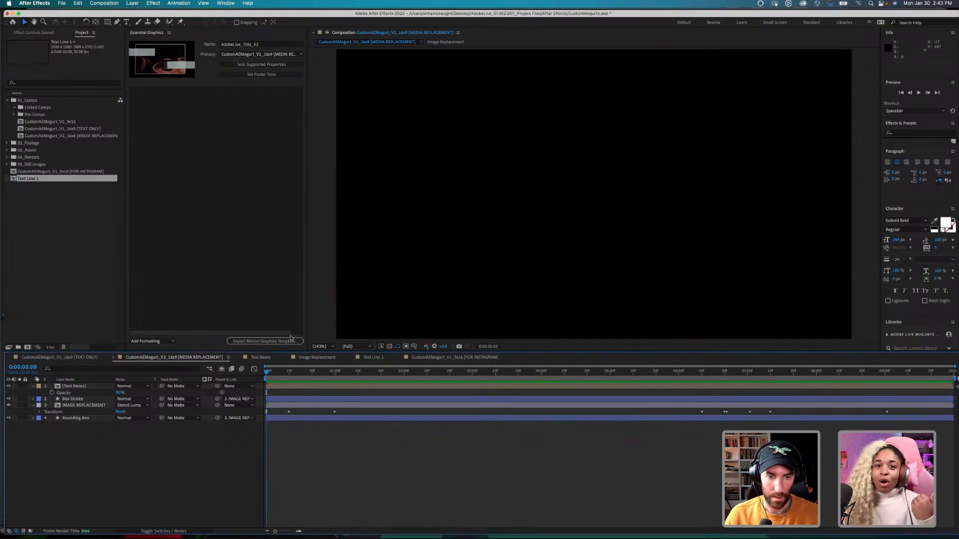
pyautogui.press('space')
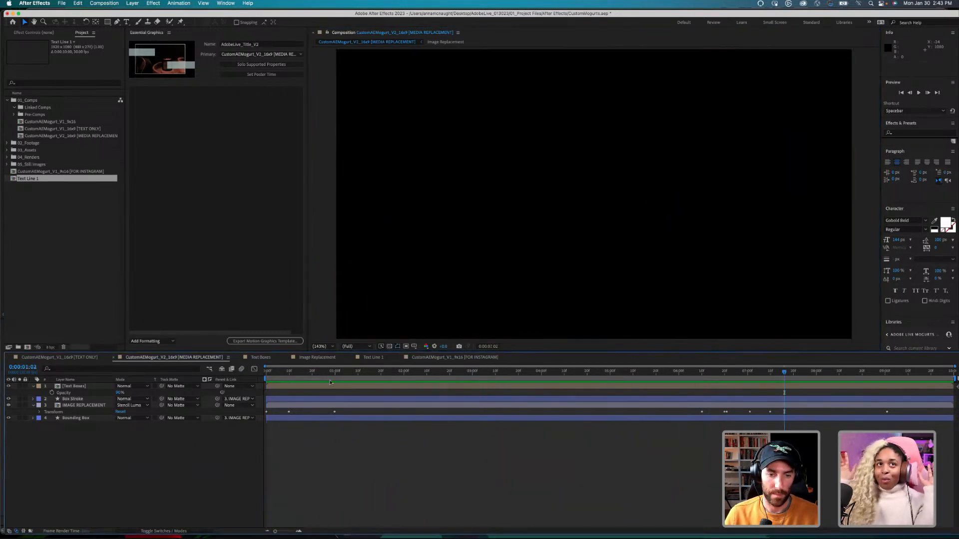
pyautogui.click(275, 375)
pyautogui.moveTo(276, 380); pyautogui.dragTo(384, 355)
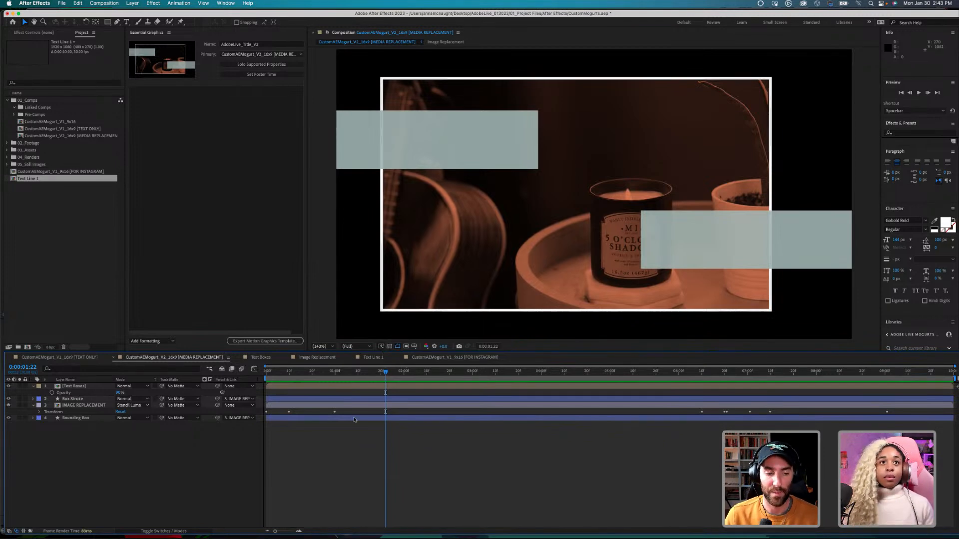
pyautogui.moveTo(346, 372); pyautogui.dragTo(262, 375)
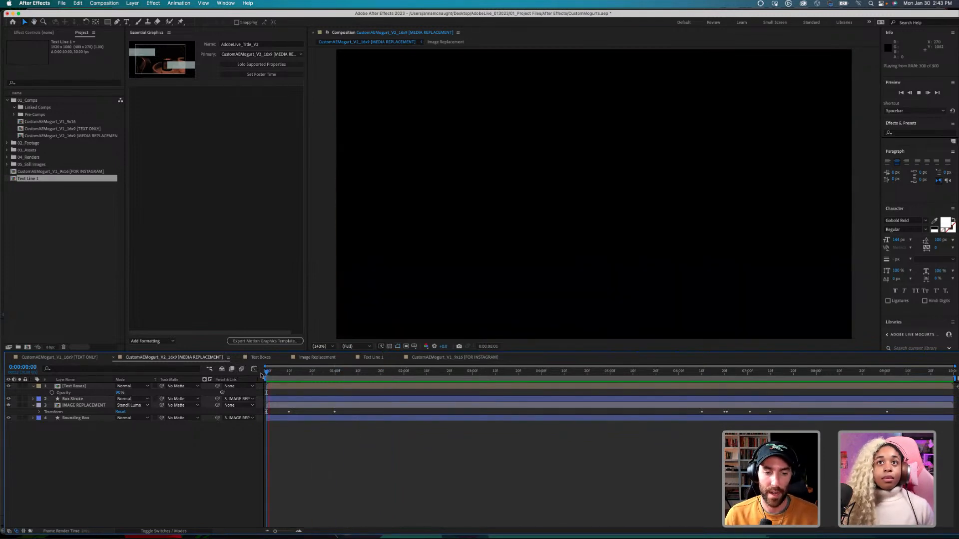
pyautogui.press('space')
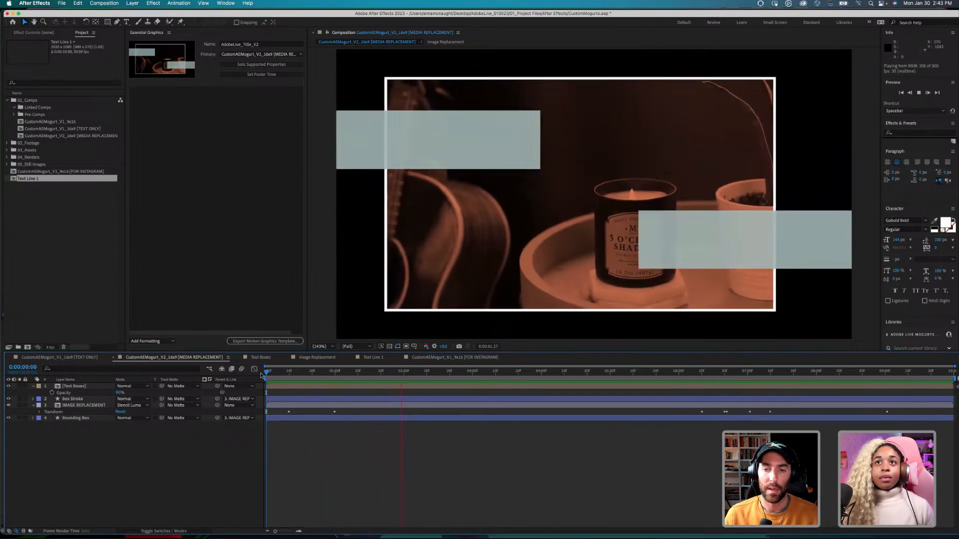
pyautogui.press('space')
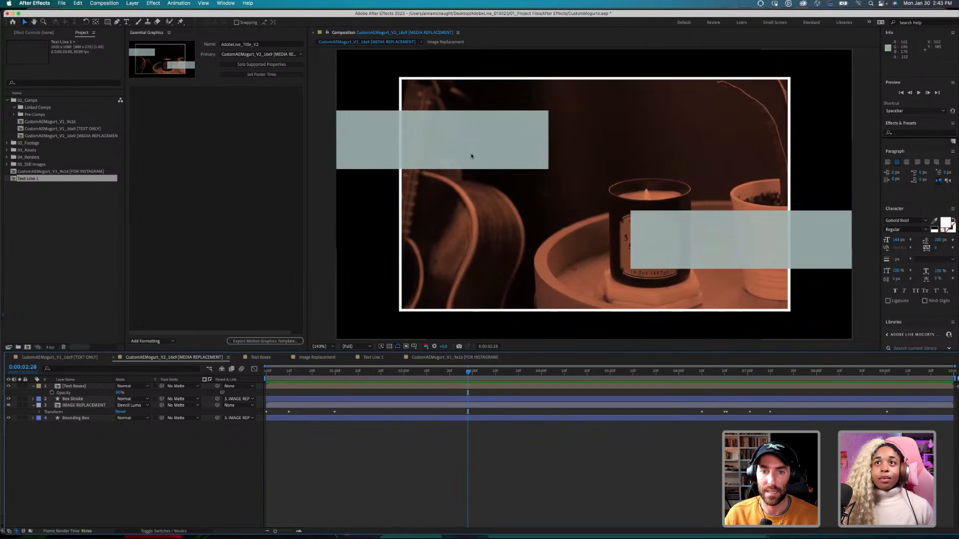
pyautogui.press('space')
pyautogui.press('space')
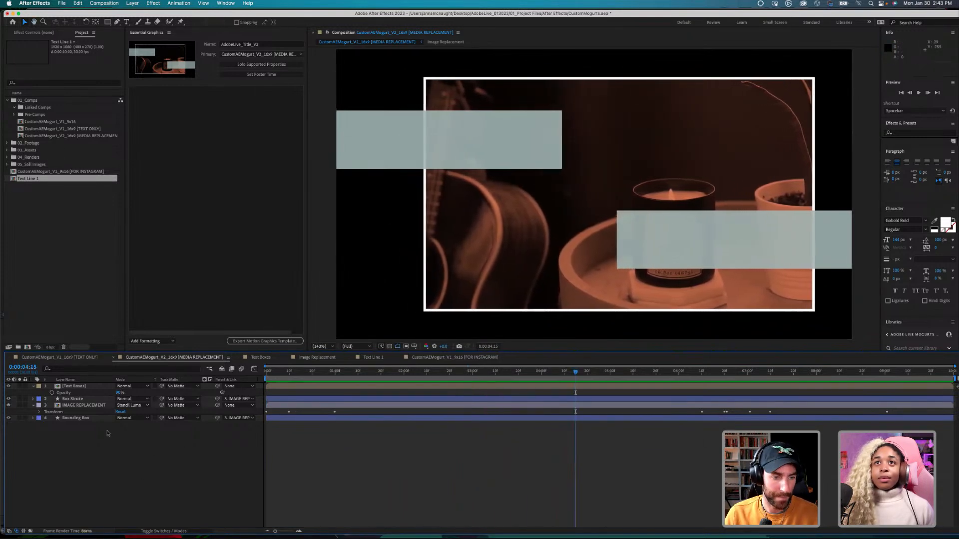
# Step: Open the IMAGE REPLACEMENT layer's precomposition and scrub through it to examine the source photo
pyautogui.click(79, 418)
pyautogui.click(79, 406)
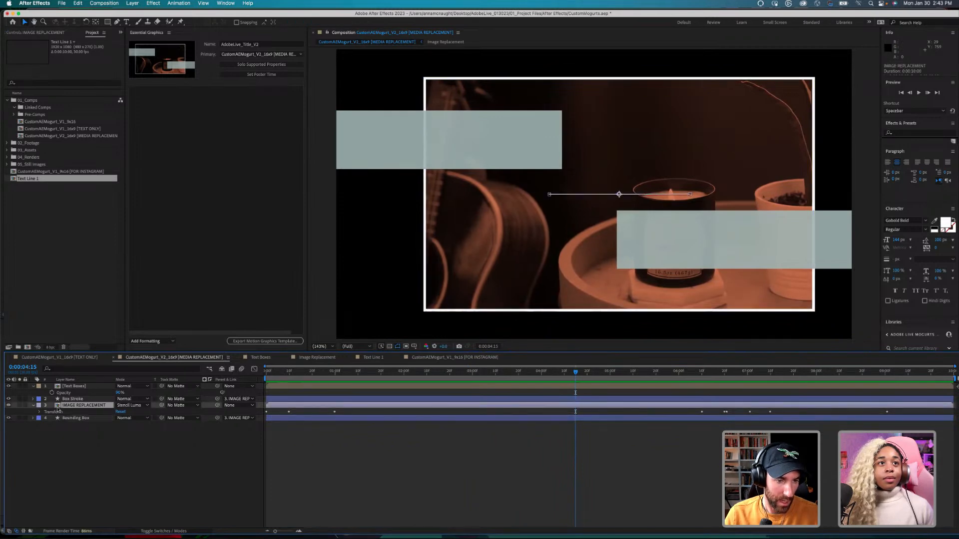
pyautogui.doubleClick(57, 407)
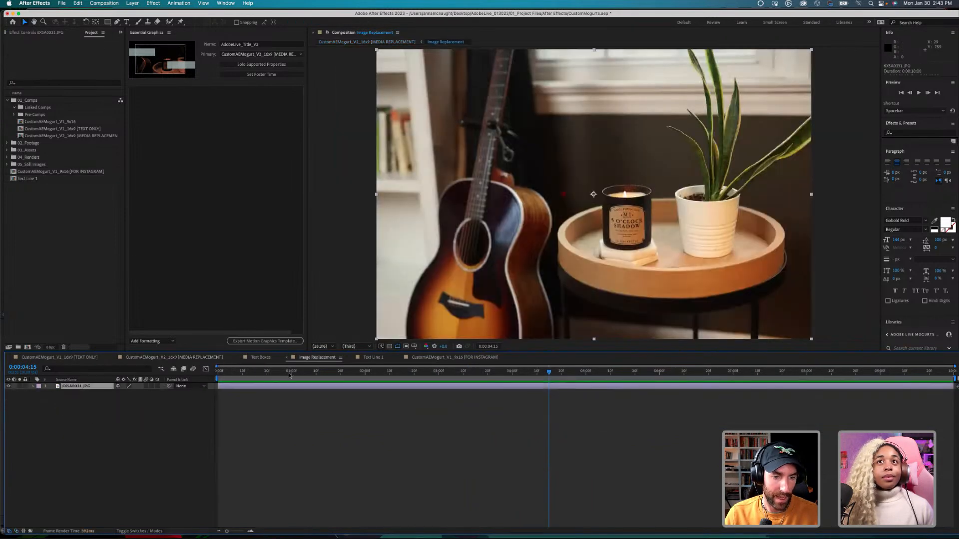
pyautogui.moveTo(220, 372); pyautogui.dragTo(527, 372)
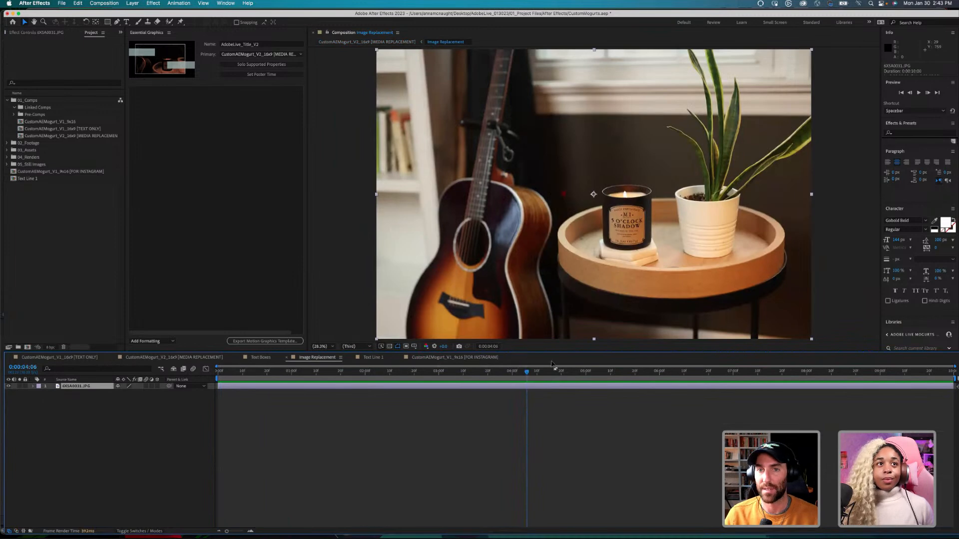
pyautogui.click(117, 460)
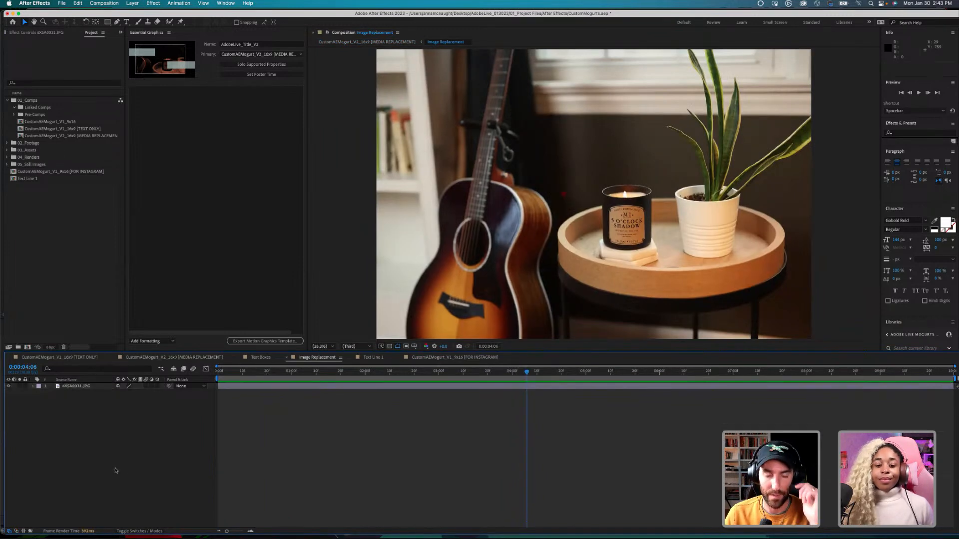
# Step: Return to the media replacement composition, scrub from its start to 0:00:01:21, and select the Text Boxes layer
pyautogui.click(261, 359)
pyautogui.click(208, 358)
pyautogui.click(70, 473)
pyautogui.click(70, 405)
pyautogui.click(307, 371)
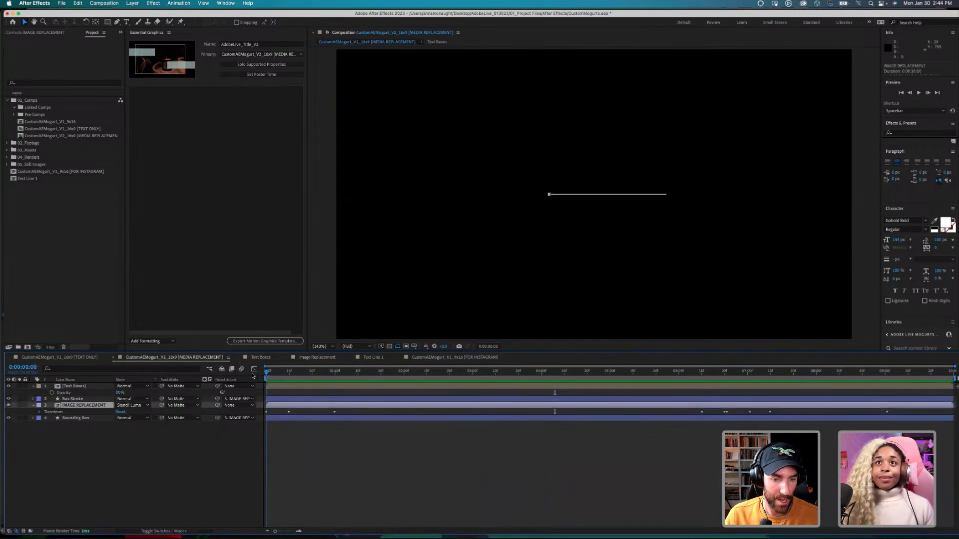
pyautogui.moveTo(313, 368); pyautogui.dragTo(383, 371)
pyautogui.click(58, 388)
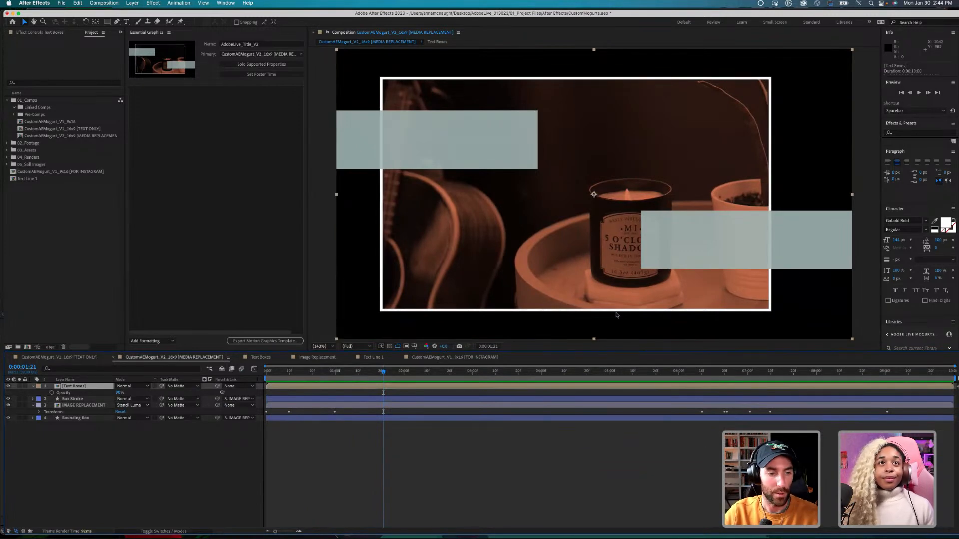
# Step: Toggle the Bounding Box layer's visibility off and back on, and select the Box Stroke layer
pyautogui.click(94, 419)
pyautogui.click(8, 419)
pyautogui.click(9, 418)
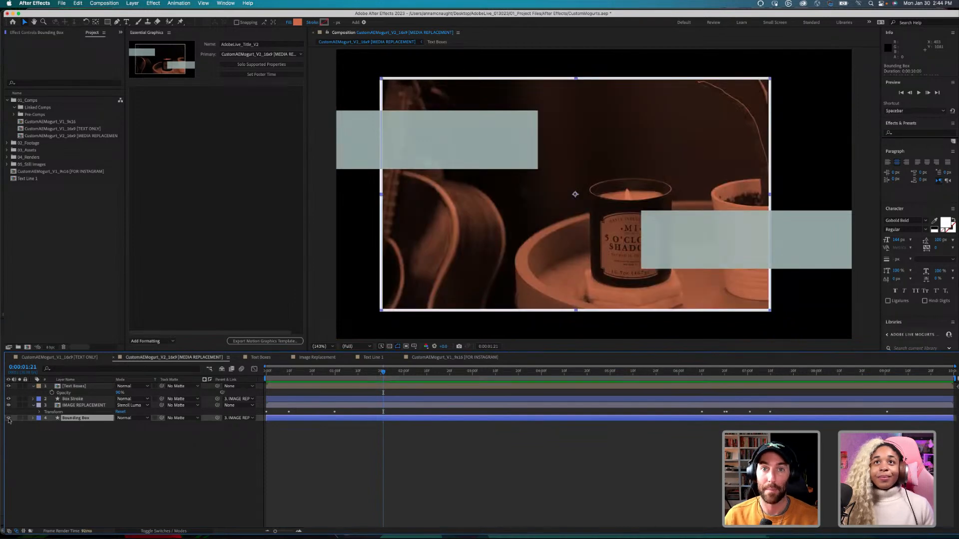
pyautogui.click(70, 399)
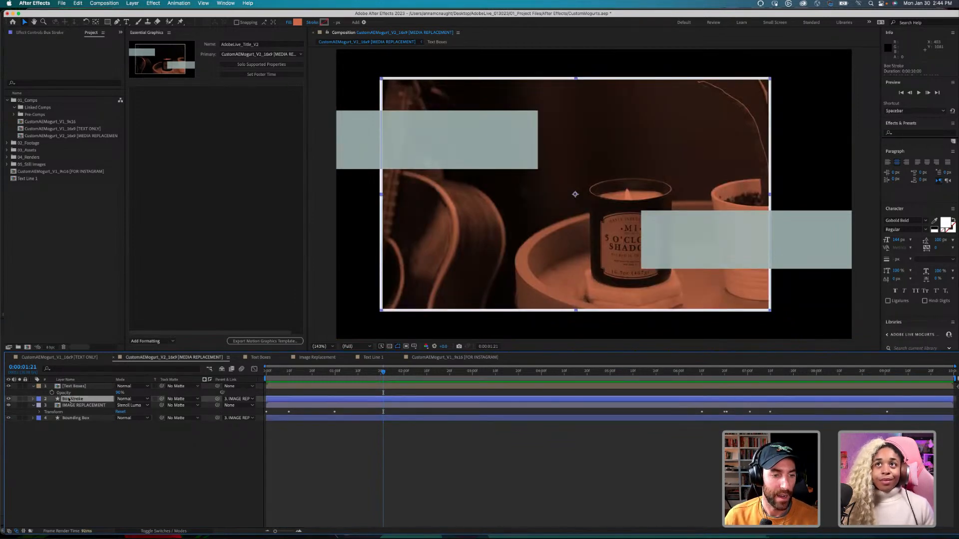
# Step: Toggle the Box Stroke layer's visibility off and back on, and check the Bounding Box layer's parent options
pyautogui.click(9, 399)
pyautogui.click(8, 399)
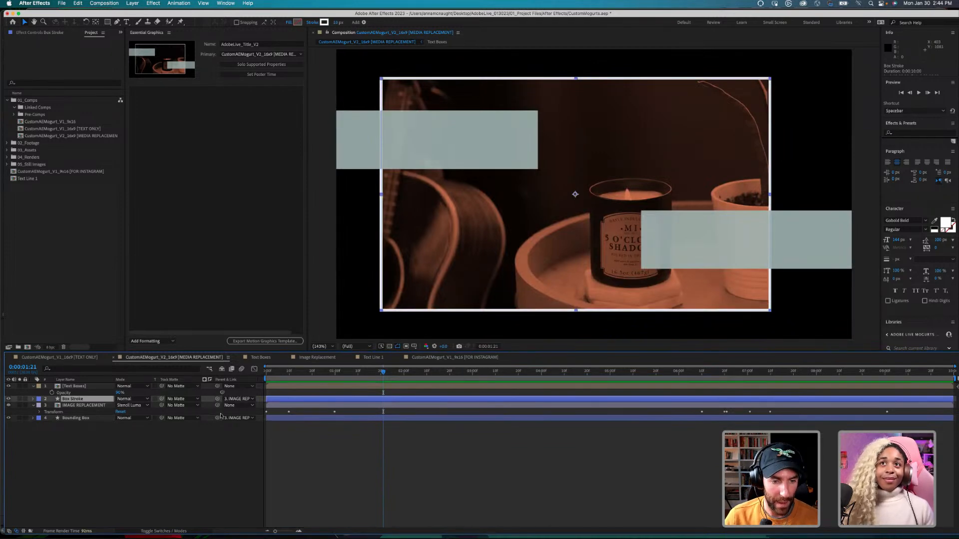
pyautogui.click(238, 419)
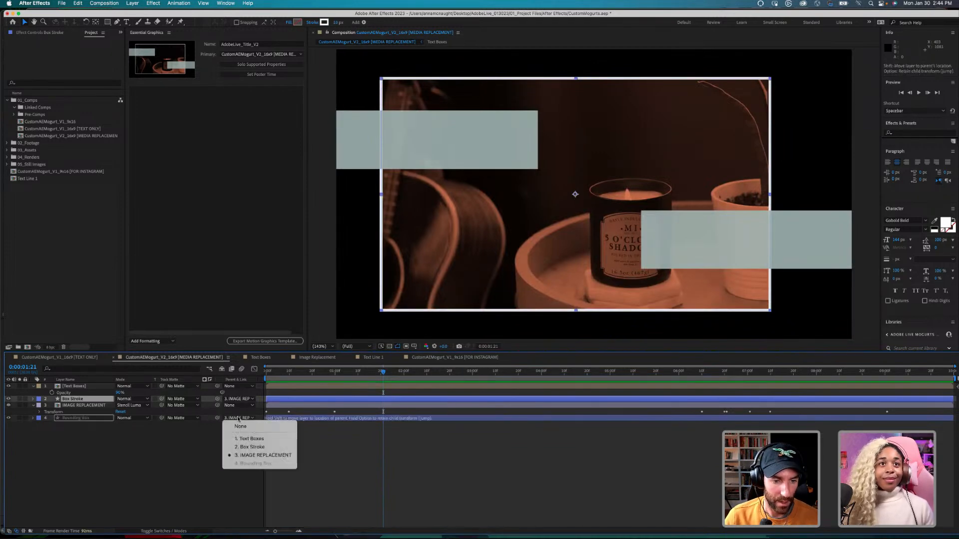
pyautogui.click(183, 474)
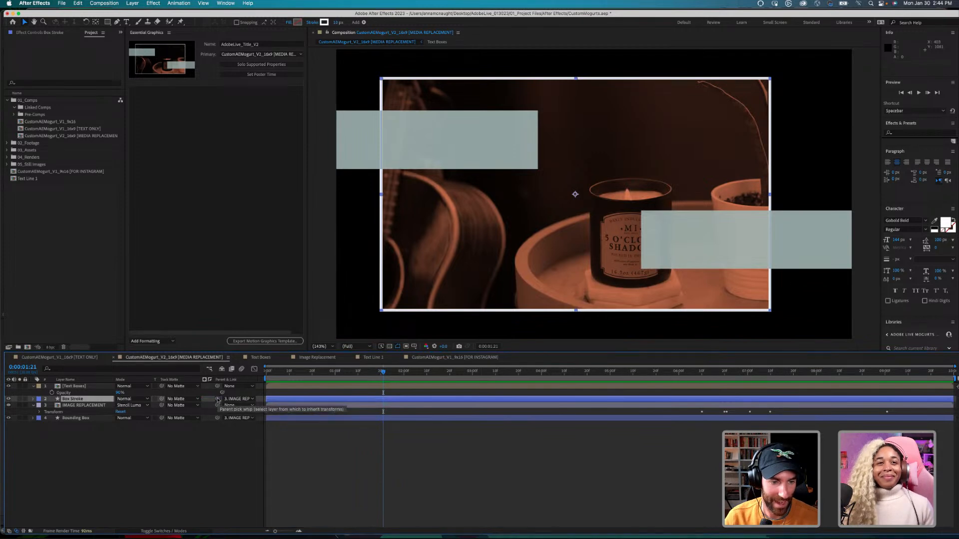
pyautogui.click(122, 448)
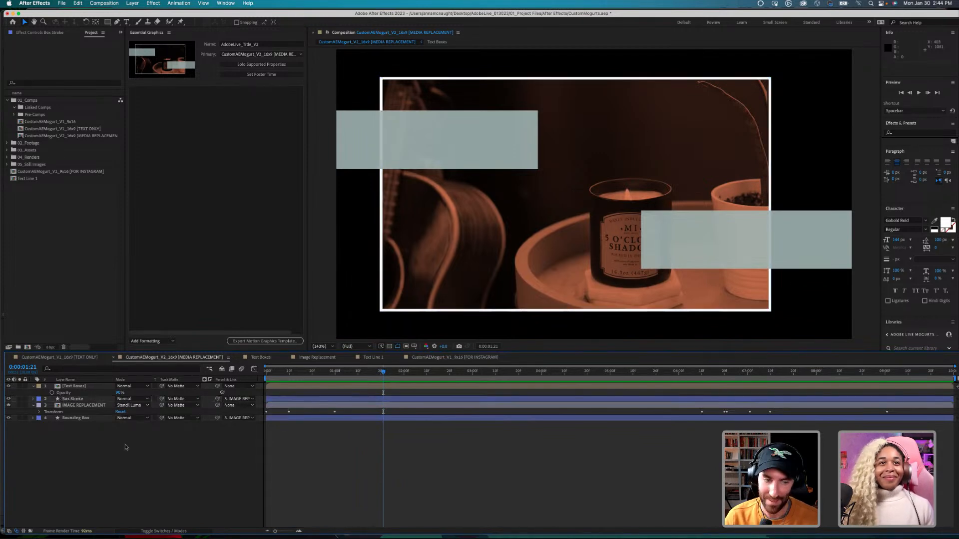
# Step: Try the Normal and Stencil Alpha blend modes on the IMAGE REPLACEMENT layer and return it to Stencil Luma
pyautogui.click(131, 405)
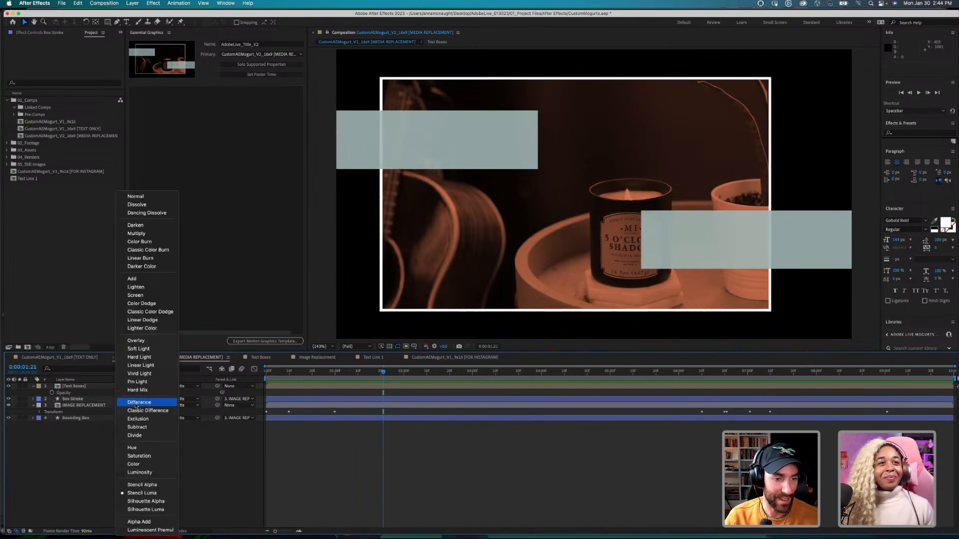
pyautogui.click(135, 196)
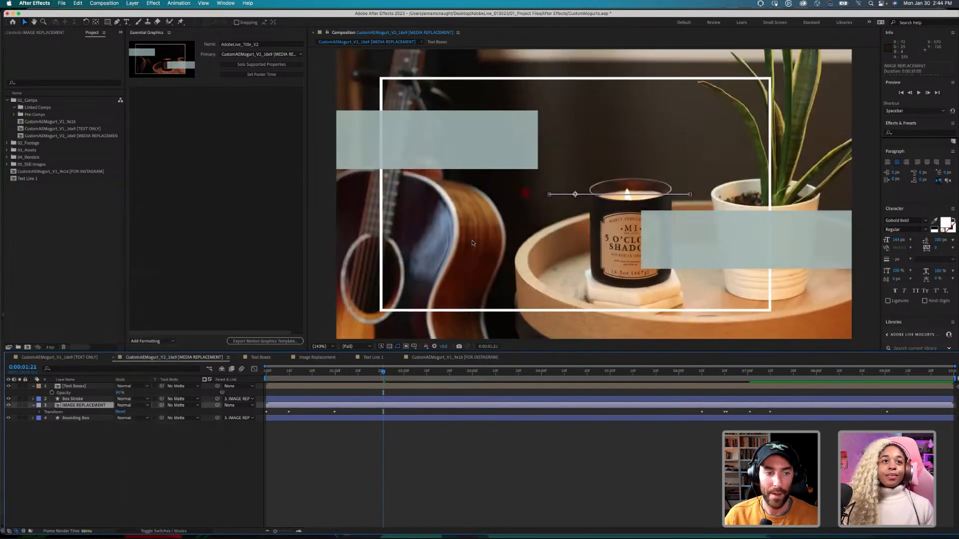
pyautogui.click(132, 406)
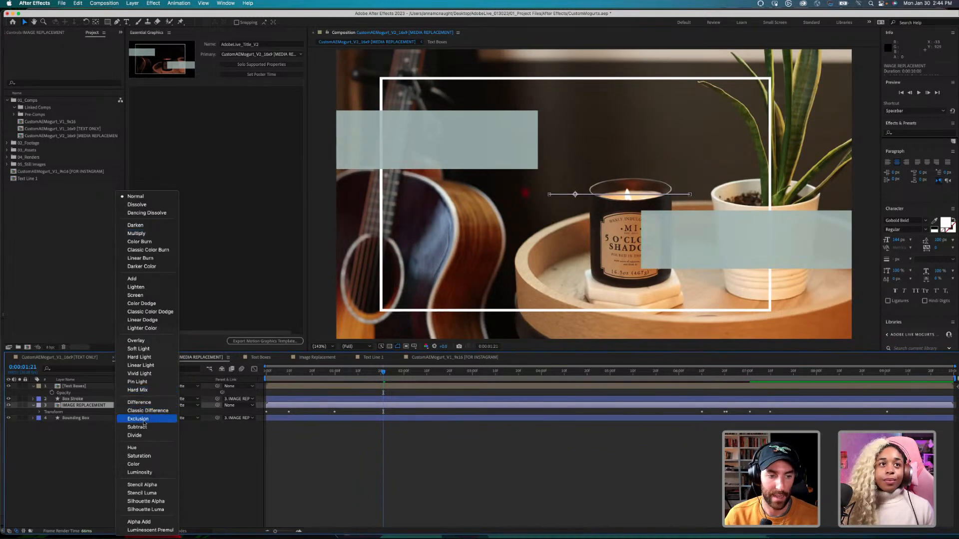
pyautogui.click(142, 485)
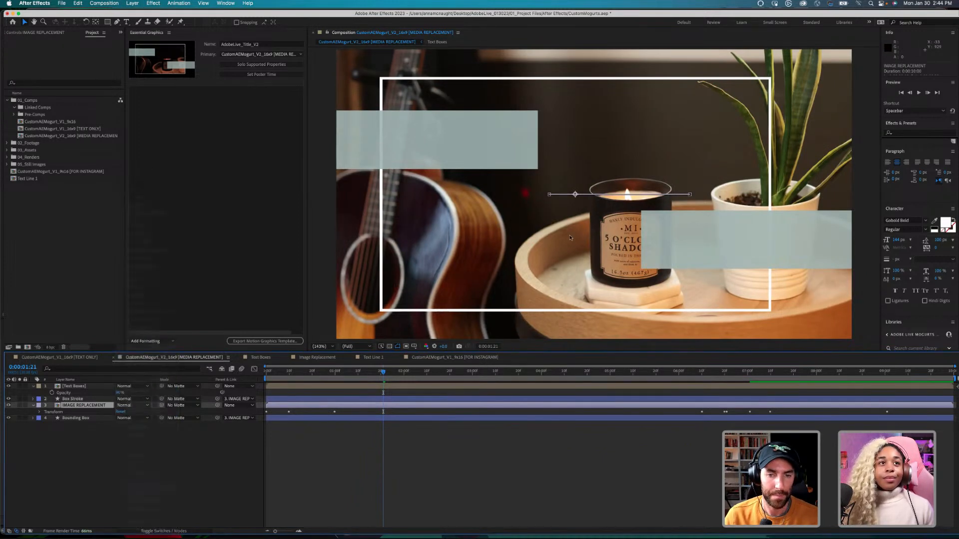
pyautogui.click(133, 405)
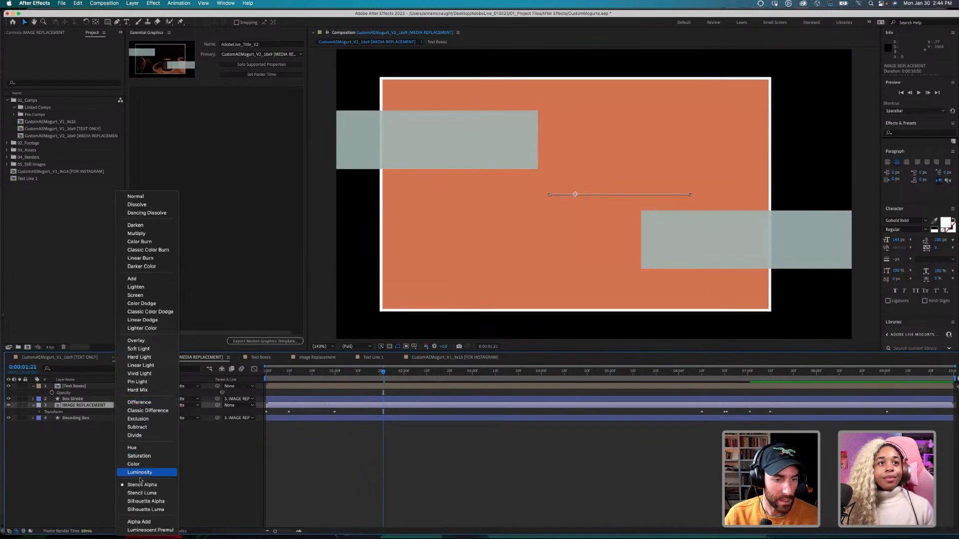
pyautogui.click(142, 493)
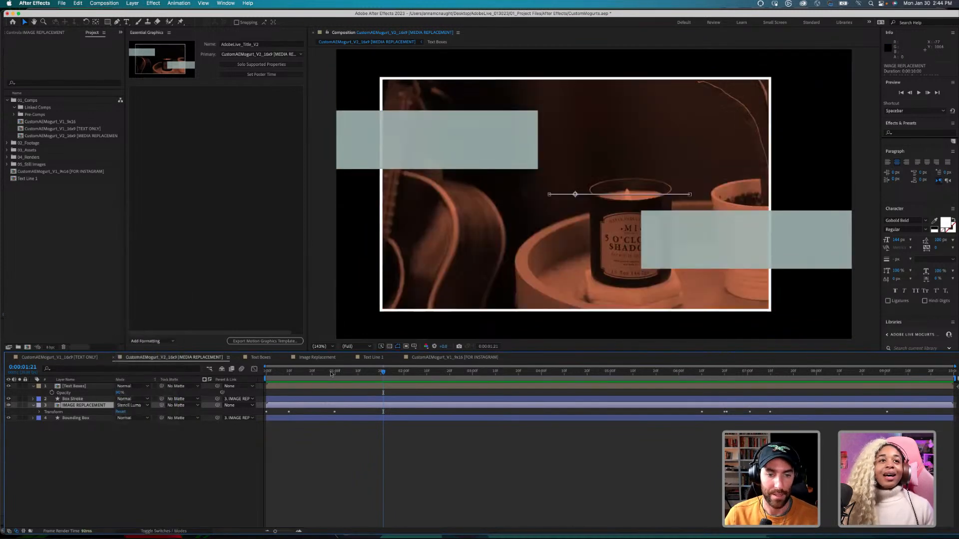
# Step: Play the opening of the media replacement composition, stop at 0:00:01:20, and select the Box Stroke layer
pyautogui.press('space')
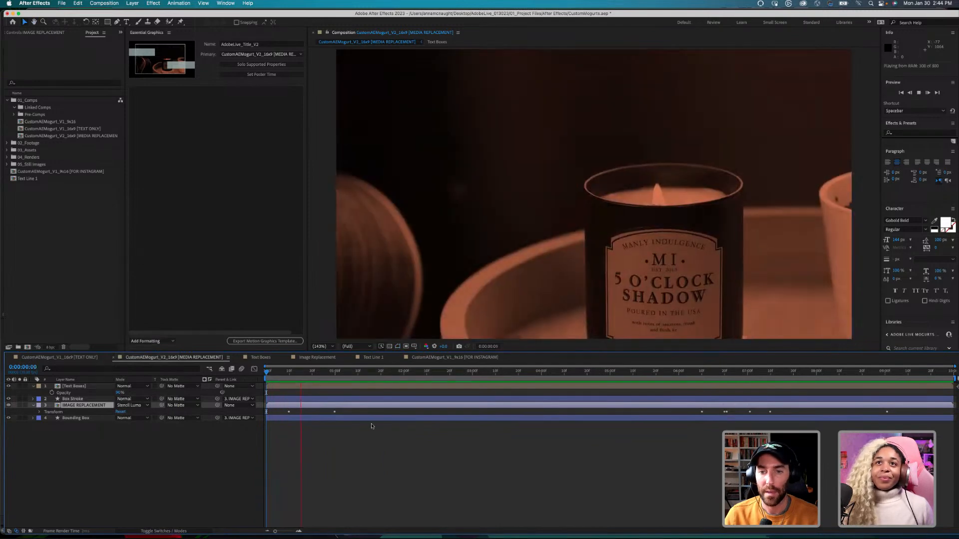
pyautogui.press('space')
pyautogui.click(87, 399)
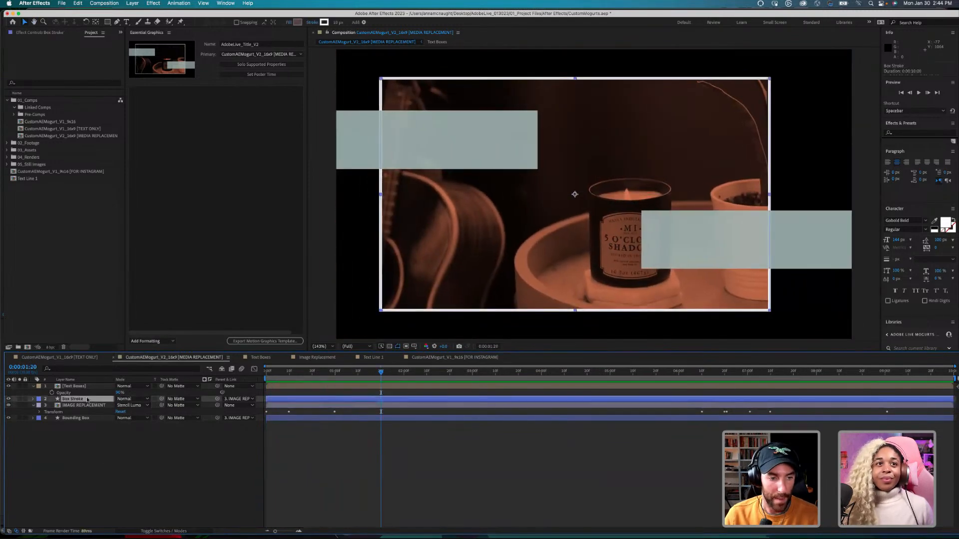
# Step: Expand the Bounding Box layer's Rectangle 1 contents and inspect the Fill 1 color without changing it
pyautogui.click(78, 418)
pyautogui.click(33, 418)
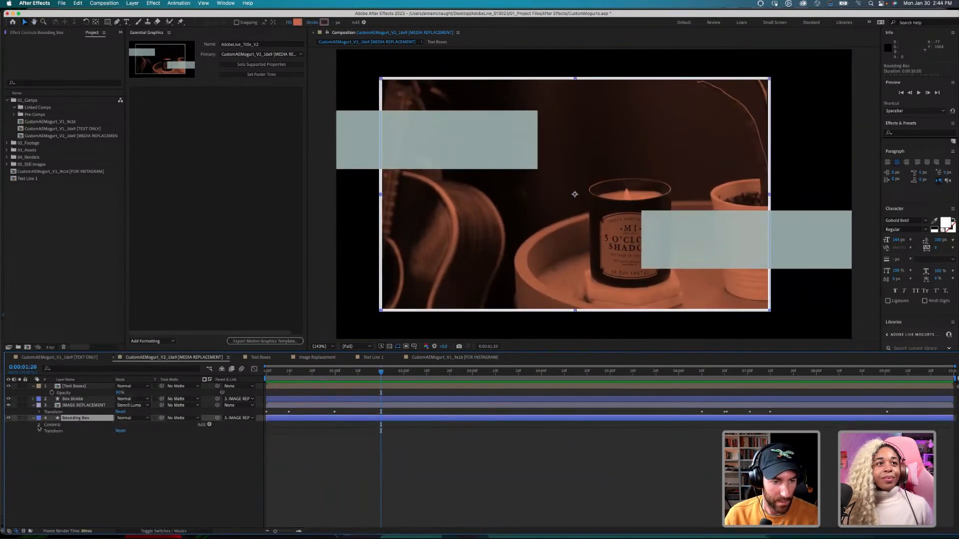
pyautogui.click(40, 425)
pyautogui.click(46, 431)
pyautogui.click(53, 451)
pyautogui.click(120, 469)
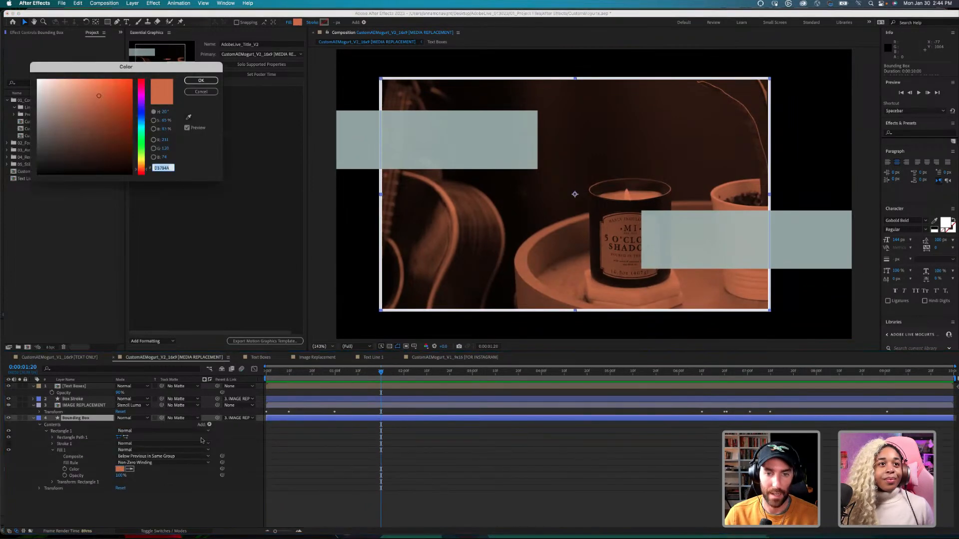
pyautogui.click(200, 91)
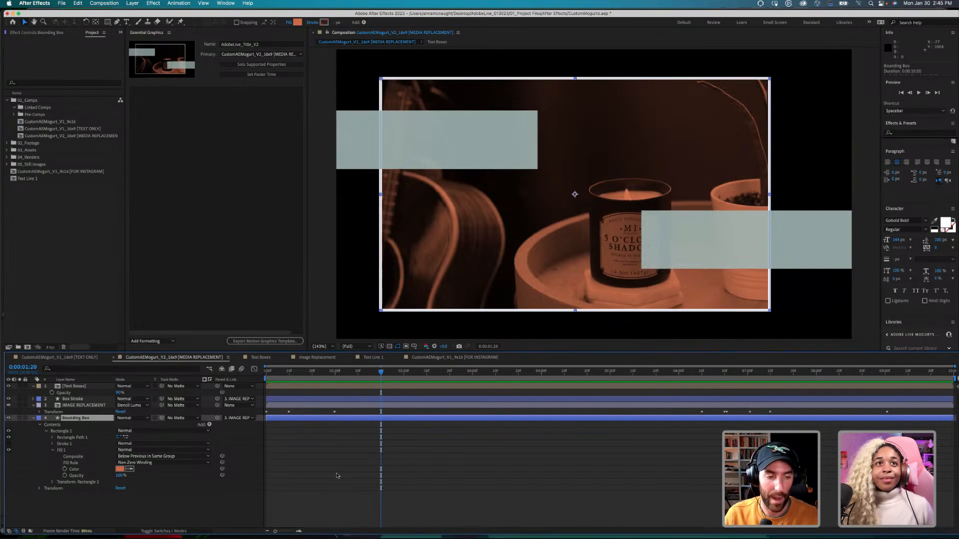
# Step: Collapse the Bounding Box layer's properties and save the project
pyautogui.click(159, 522)
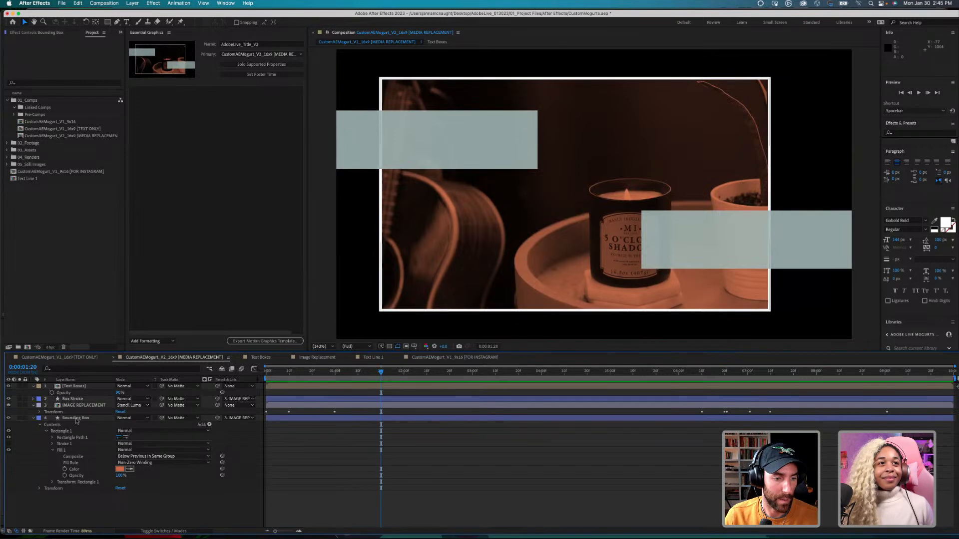
pyautogui.click(76, 420)
pyautogui.click(33, 418)
pyautogui.click(49, 452)
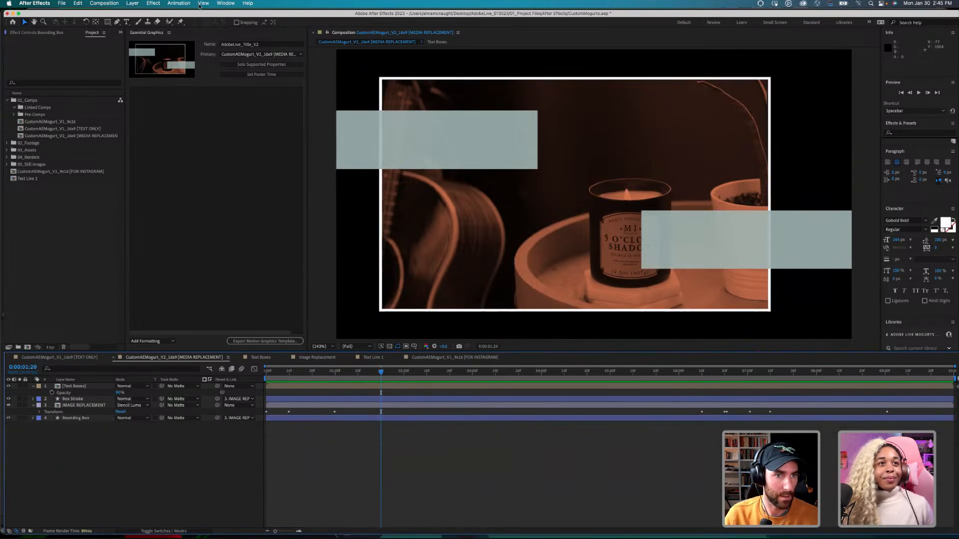
pyautogui.press('super+s')
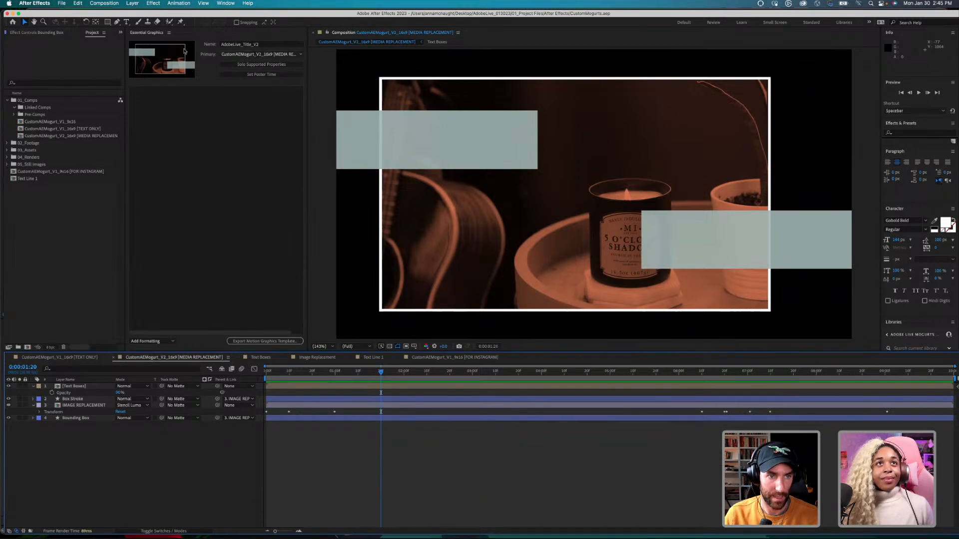
# Step: Switch the template's primary composition to CustomAEMogurt_V1_9x16 and back to CustomAEMogurt_V2_16x9 [MEDIA REPLACEMENT]
pyautogui.click(255, 55)
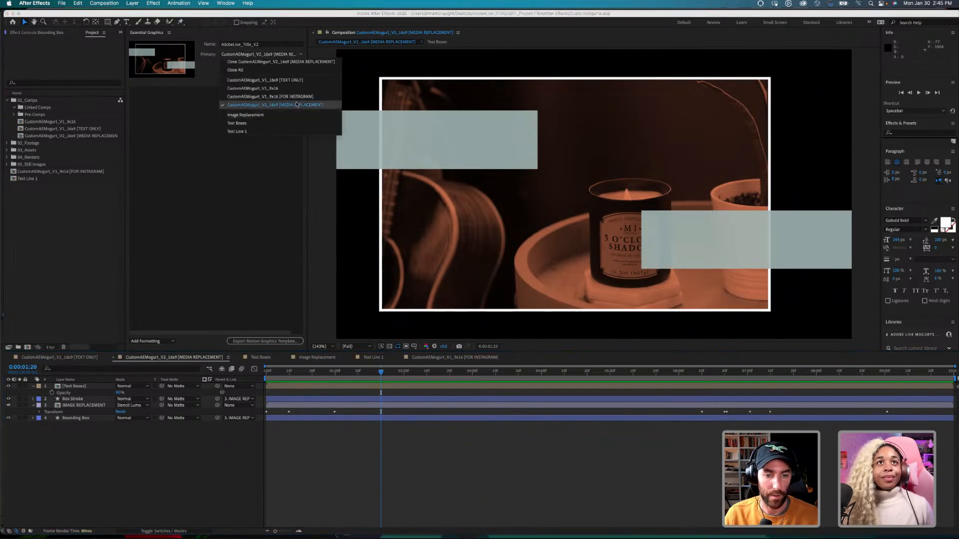
pyautogui.click(296, 104)
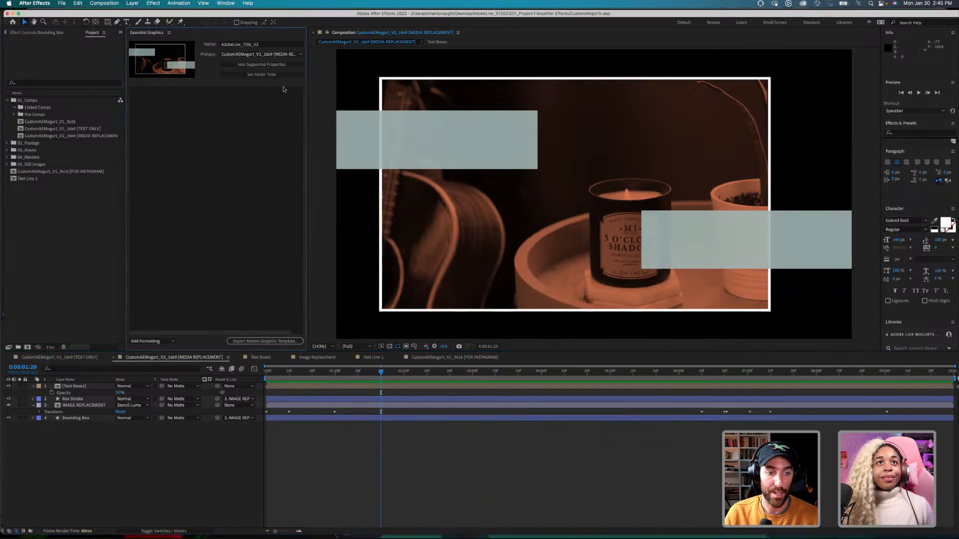
pyautogui.click(256, 54)
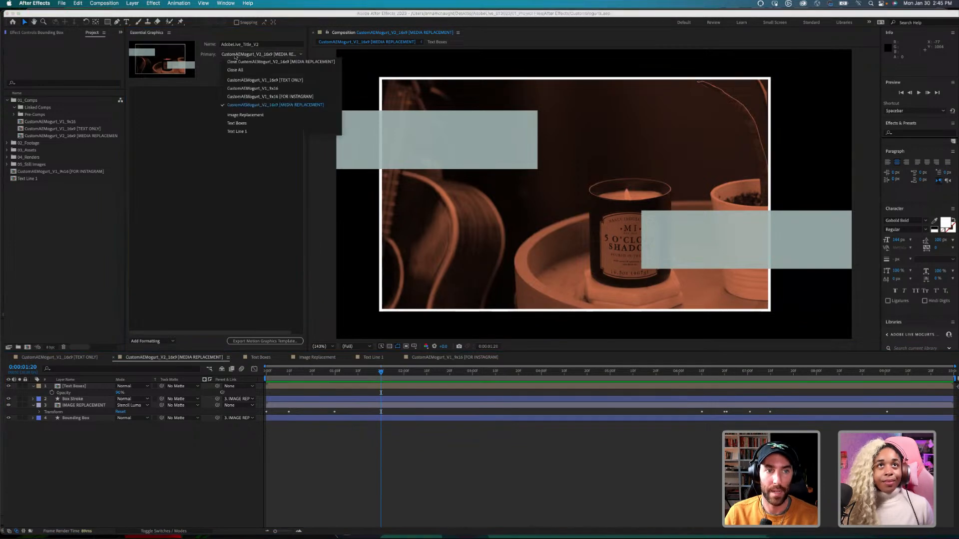
pyautogui.click(260, 105)
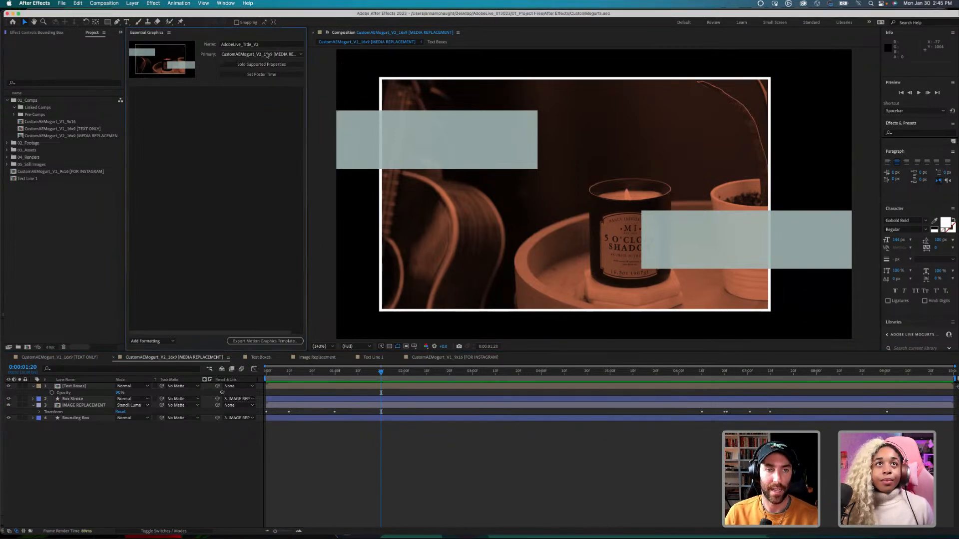
pyautogui.click(267, 55)
pyautogui.click(253, 88)
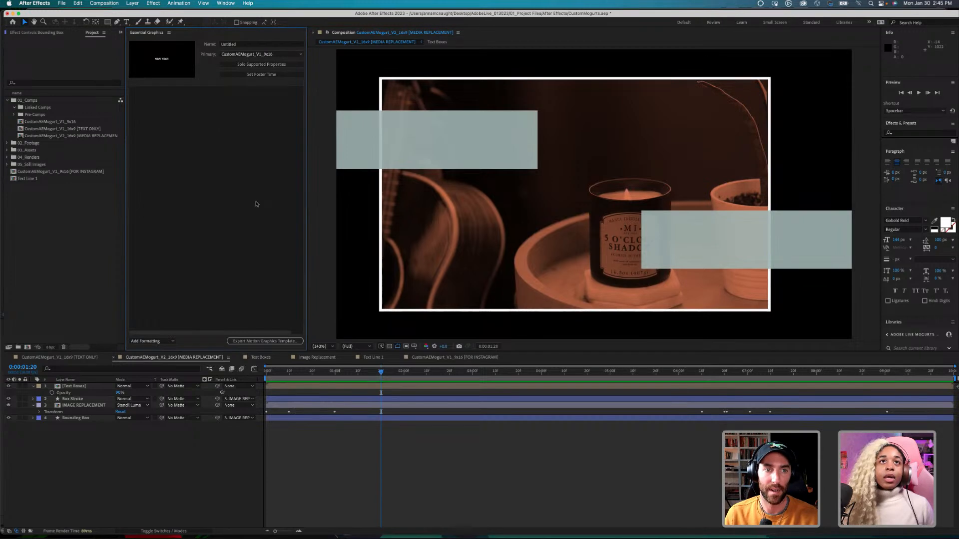
pyautogui.click(259, 55)
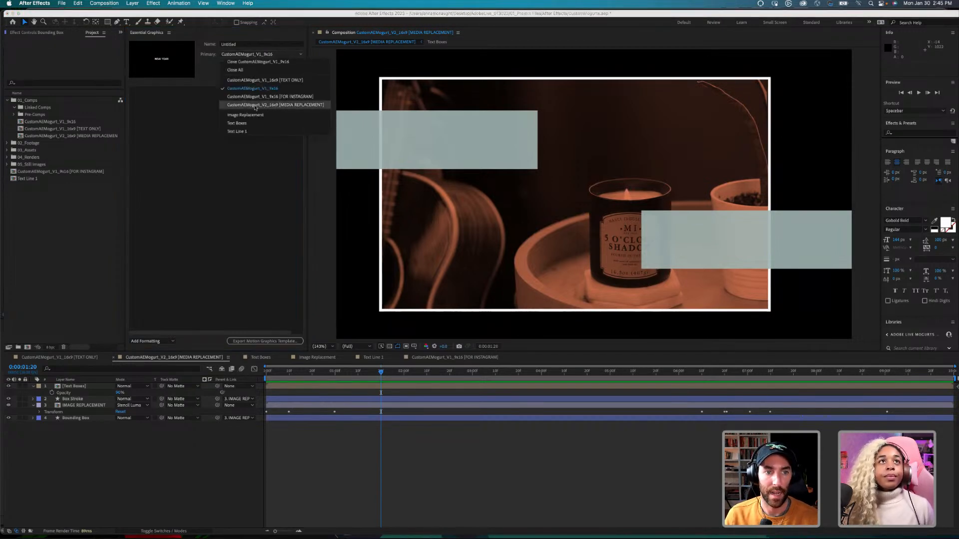
pyautogui.click(278, 106)
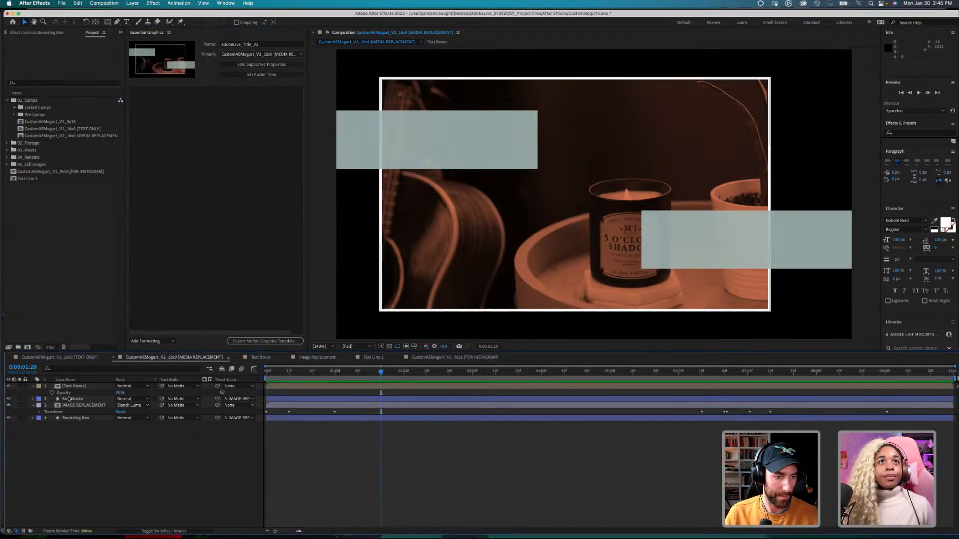
# Step: Add the Bounding Box layer's Fill 1 Color property to the motion graphics template as an editable control
pyautogui.click(38, 419)
pyautogui.click(33, 418)
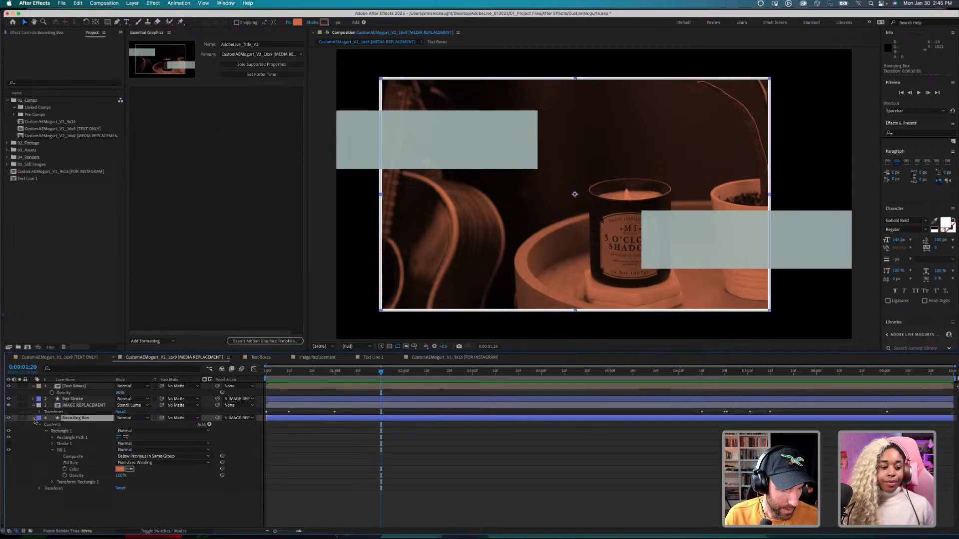
pyautogui.click(71, 451)
pyautogui.click(89, 470)
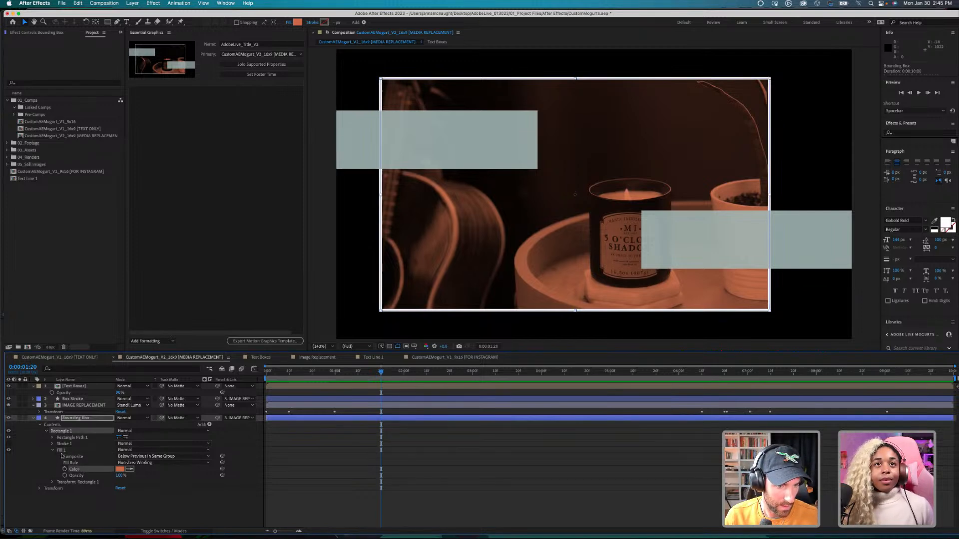
pyautogui.moveTo(84, 469); pyautogui.dragTo(197, 197)
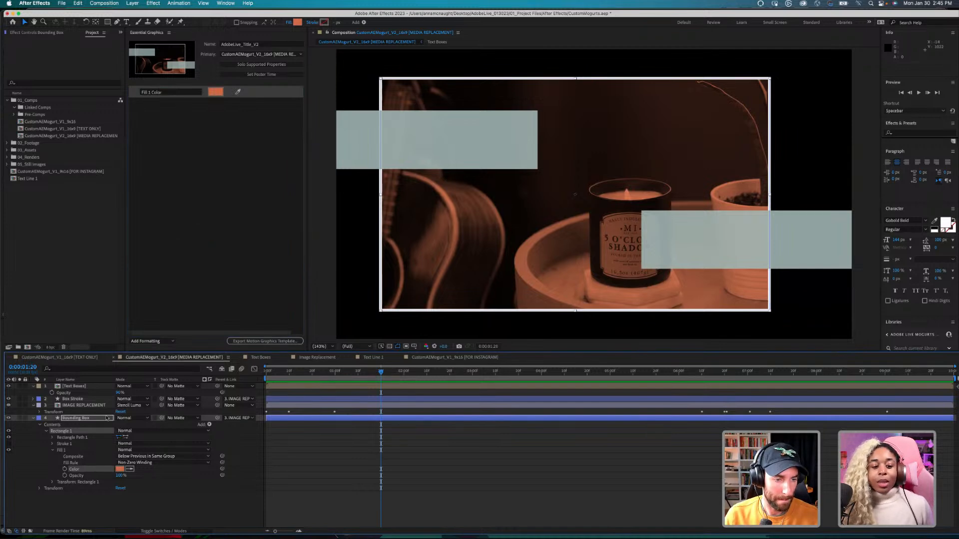
# Step: Add the Bounding Box's Rectangle Path 1 Size and Position to the template controls, and place Fill 1 Opacity directly below Fill 1 Color
pyautogui.click(52, 443)
pyautogui.click(52, 437)
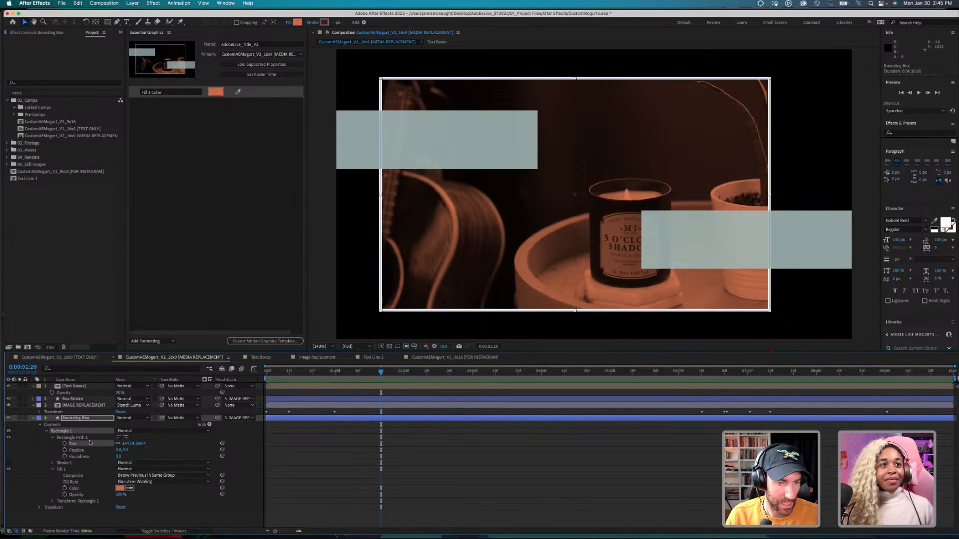
pyautogui.moveTo(87, 444); pyautogui.dragTo(160, 239)
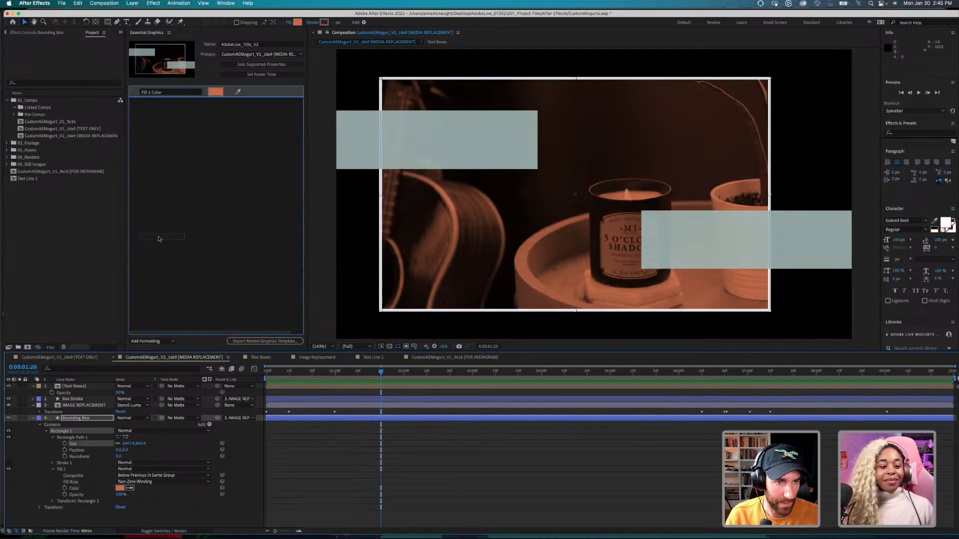
pyautogui.moveTo(87, 451); pyautogui.dragTo(153, 254)
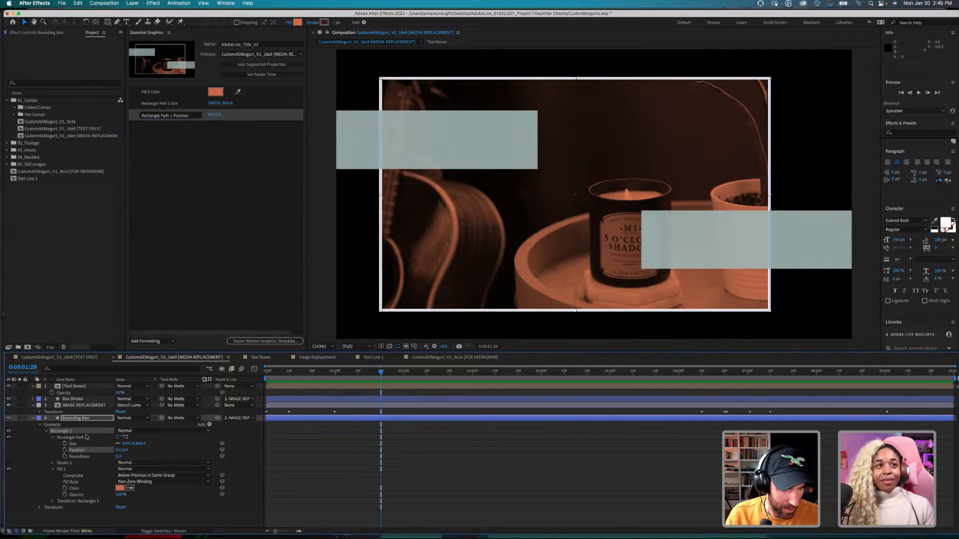
pyautogui.moveTo(76, 495); pyautogui.dragTo(144, 100)
# Step: Add a group named SHAPE to the template controls
pyautogui.click(161, 342)
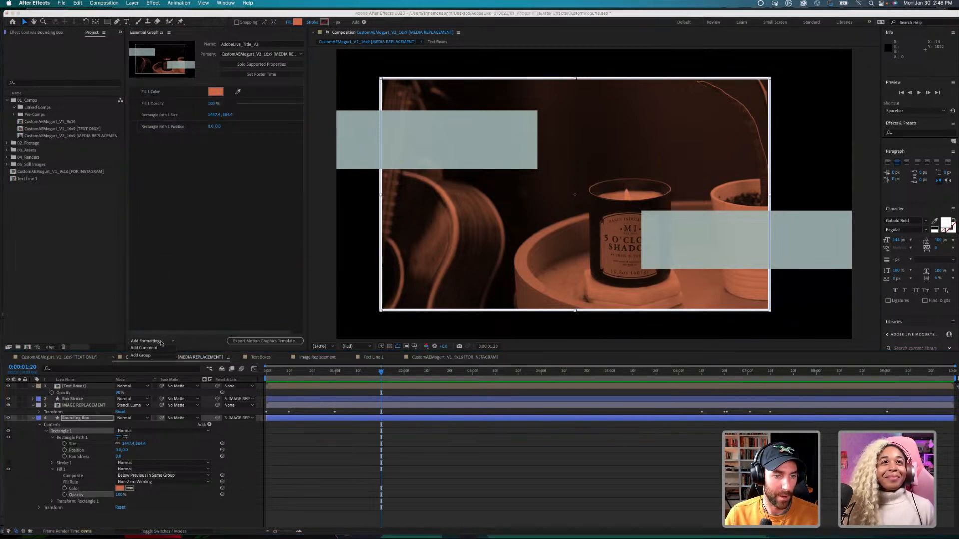
pyautogui.click(141, 355)
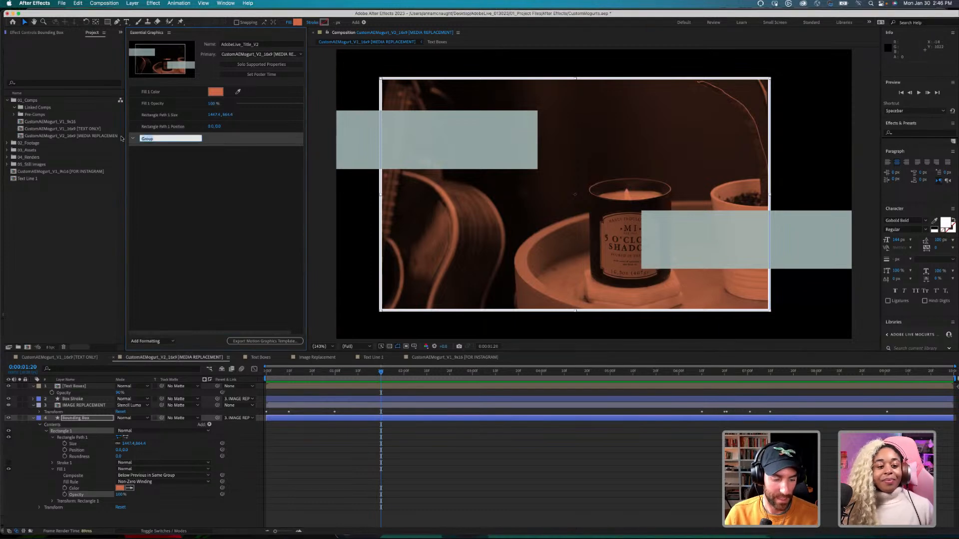
pyautogui.write('SHAPE')
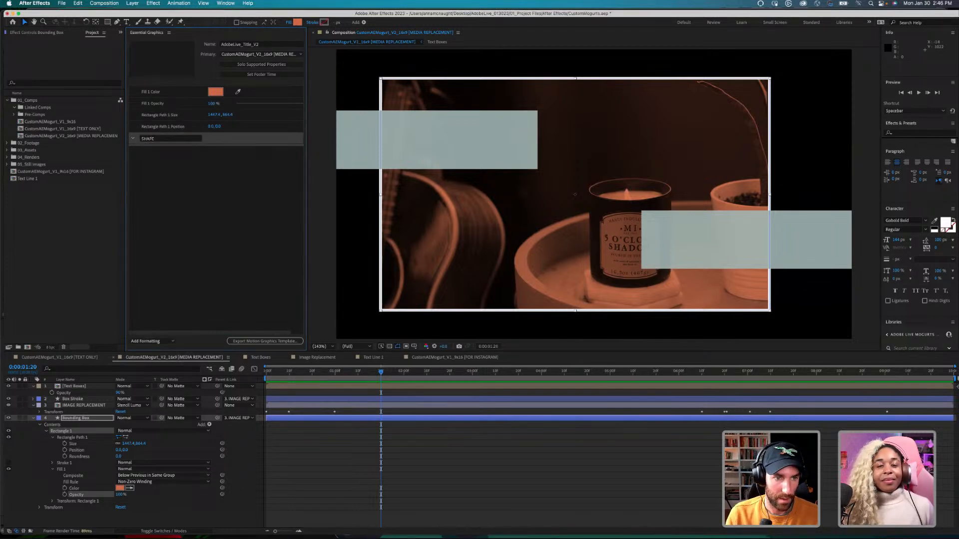
pyautogui.press('Return')
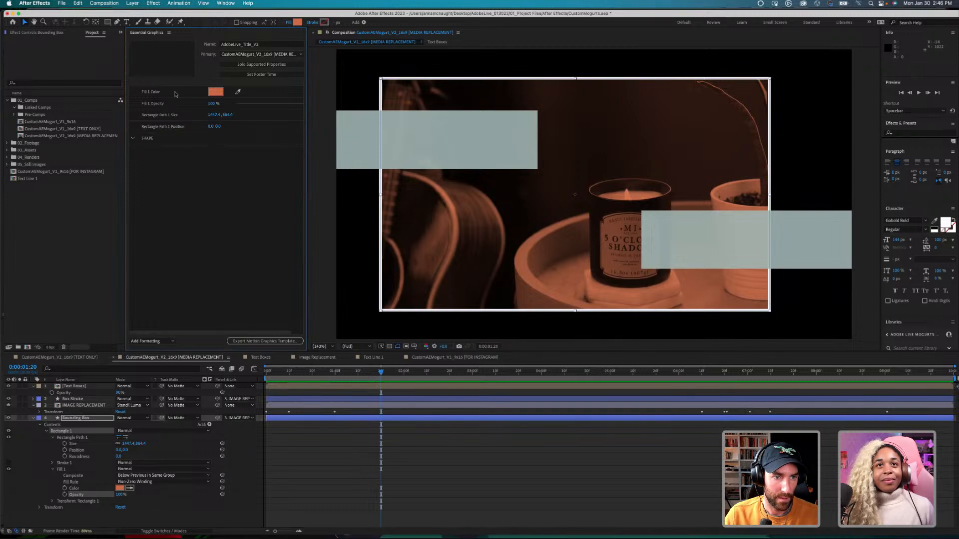
# Step: Move the Fill 1 Color, Fill 1 Opacity, Rectangle Path 1 Size and Rectangle Path 1 Position controls into the SHAPE group
pyautogui.moveTo(145, 92)
pyautogui.mouseDown()
pyautogui.moveTo(149, 138)
pyautogui.moveTo(143, 104)
pyautogui.mouseUp()
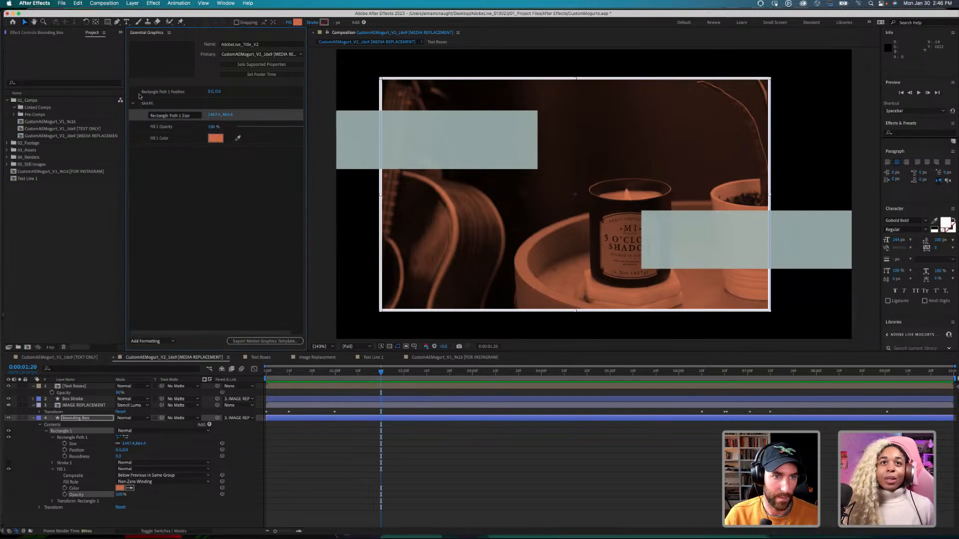
pyautogui.click(163, 158)
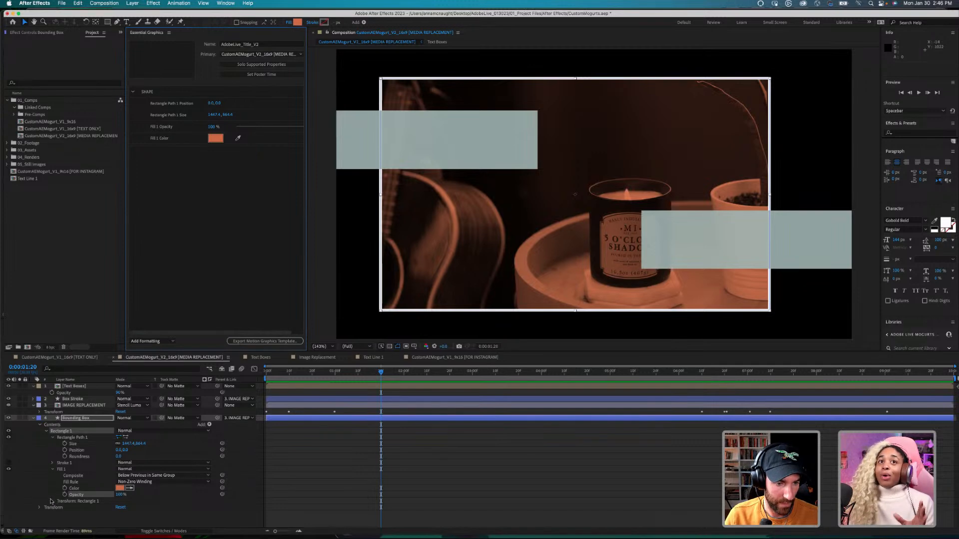
pyautogui.click(76, 482)
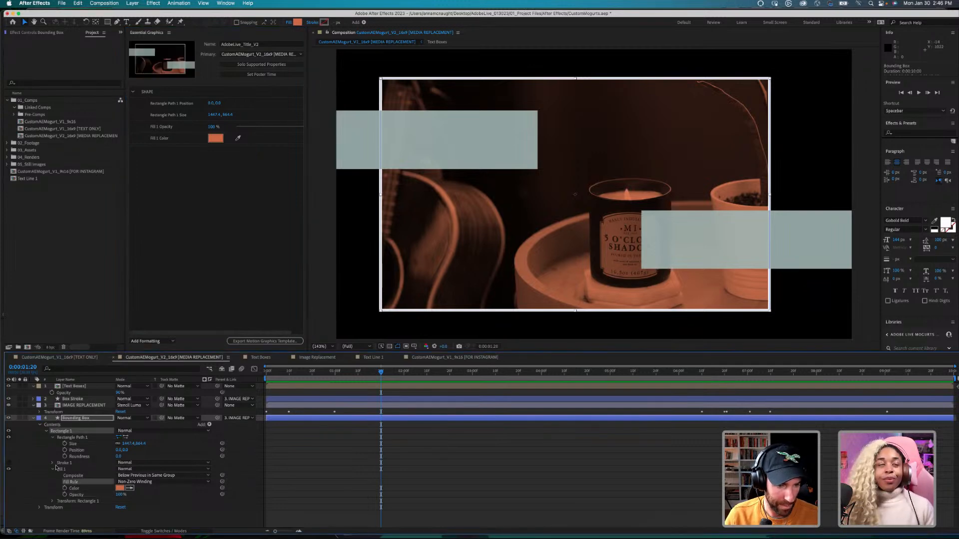
pyautogui.click(52, 463)
pyautogui.scroll(-2, 62, 457)
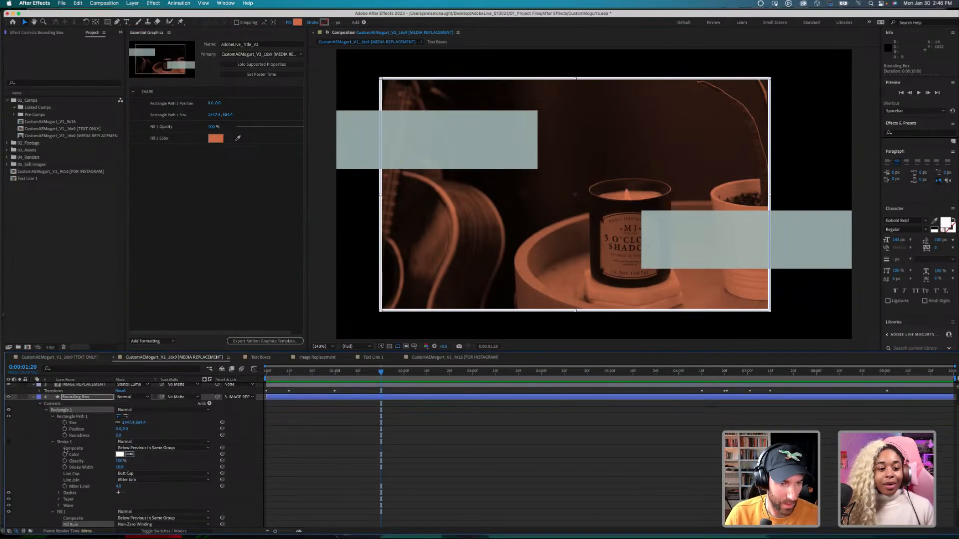
pyautogui.scroll(2, 79, 470)
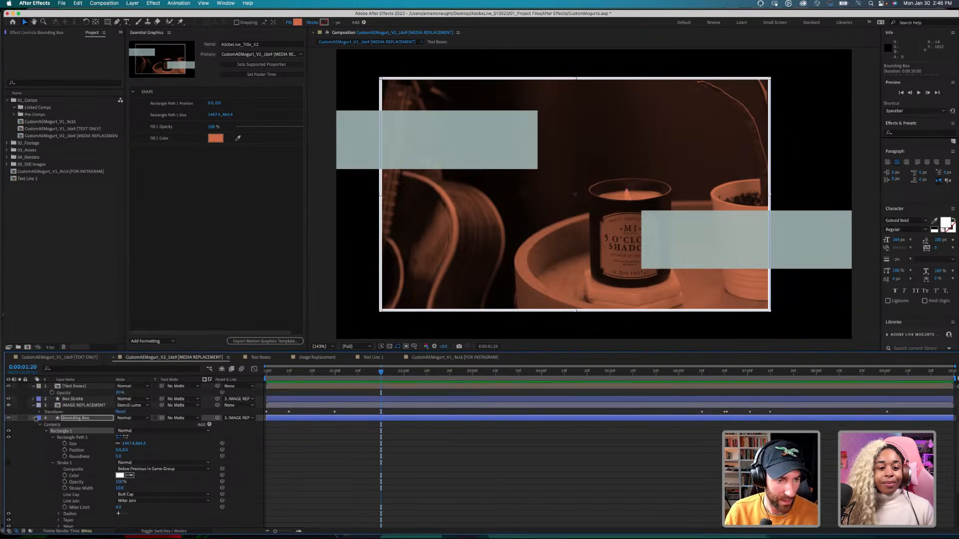
pyautogui.click(33, 419)
# Step: Add the Box Stroke layer's Stroke 1 Color, Stroke Width and Opacity properties to the template controls
pyautogui.click(71, 399)
pyautogui.click(33, 399)
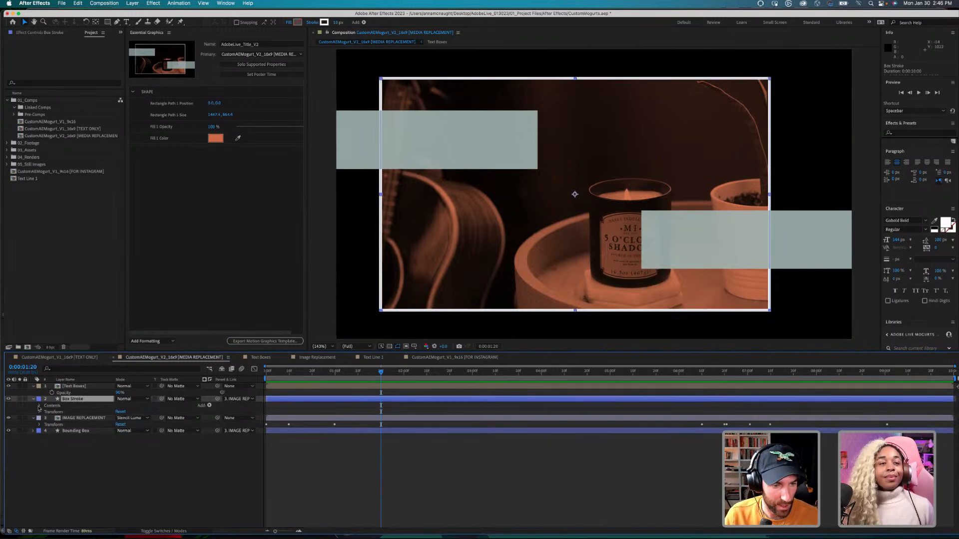
pyautogui.click(39, 406)
pyautogui.click(46, 412)
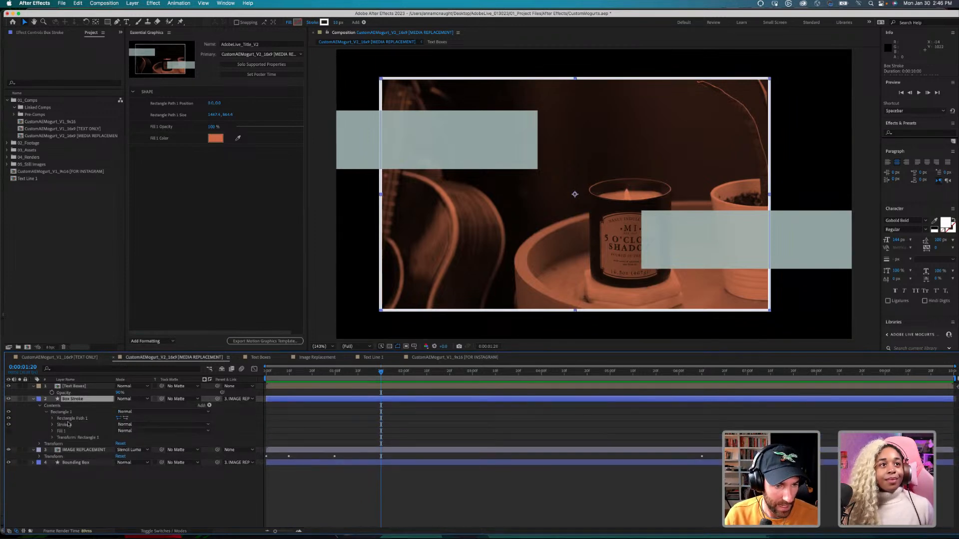
pyautogui.click(52, 424)
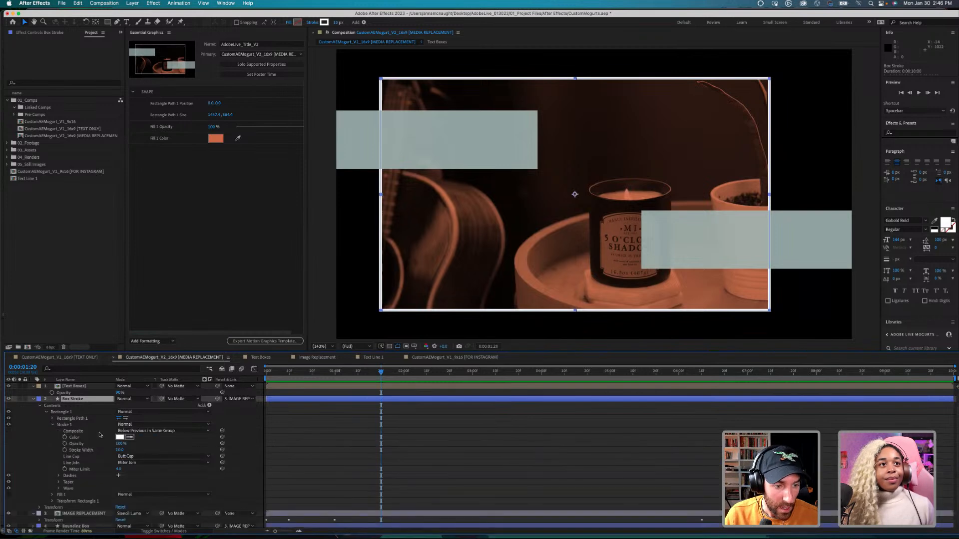
pyautogui.scroll(-1, 100, 435)
pyautogui.moveTo(100, 435); pyautogui.dragTo(194, 261)
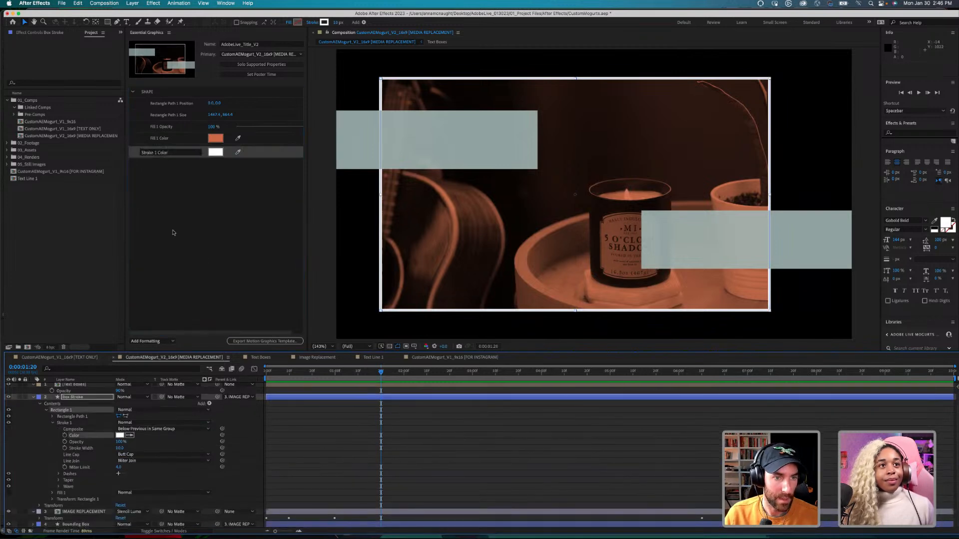
pyautogui.click(93, 449)
pyautogui.moveTo(113, 408); pyautogui.dragTo(165, 273)
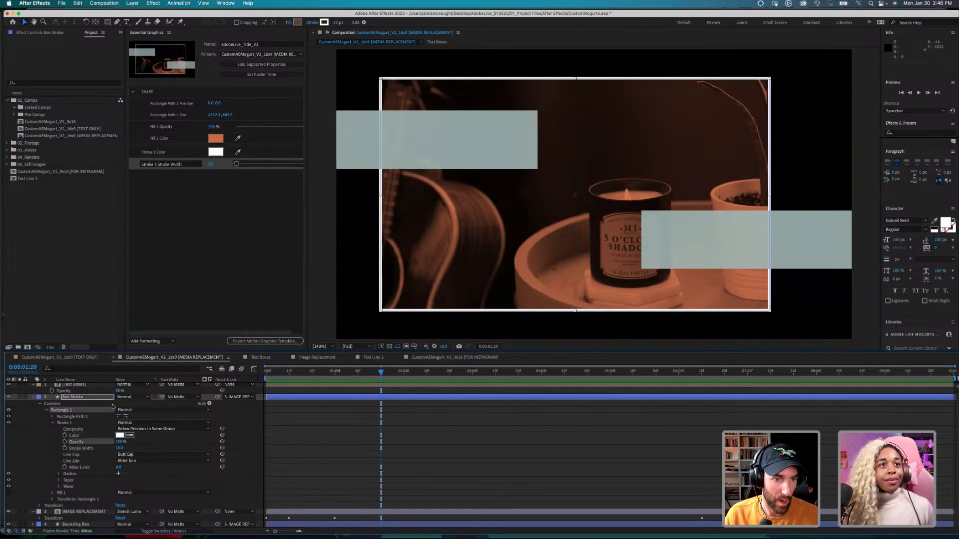
pyautogui.moveTo(90, 443); pyautogui.dragTo(141, 311)
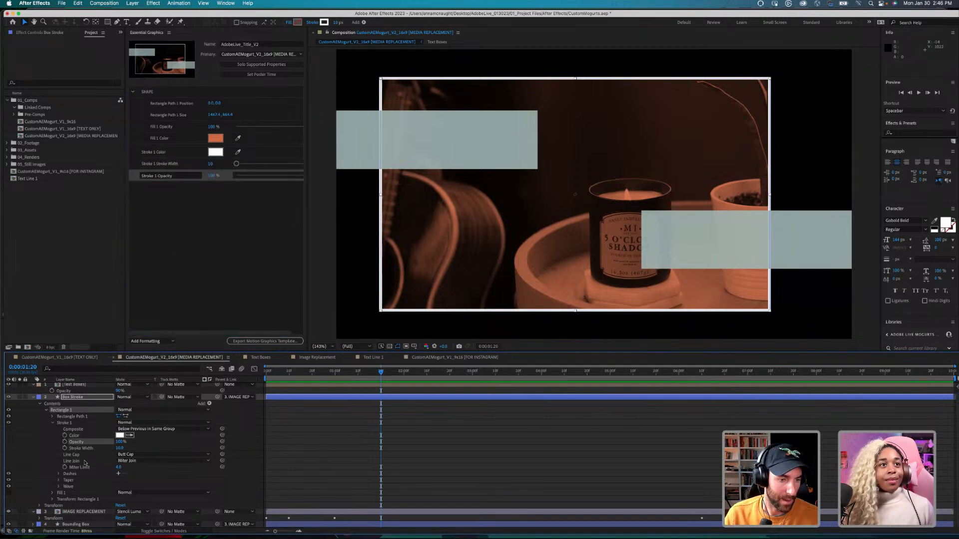
# Step: Add the Box Stroke layer's Rectangle Path 1 Size property to the template controls
pyautogui.click(59, 480)
pyautogui.click(58, 481)
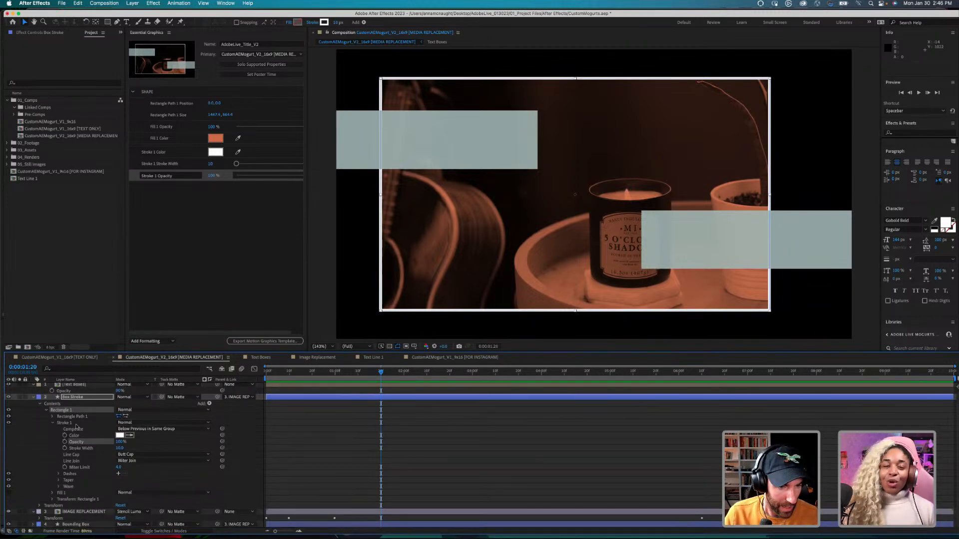
pyautogui.click(52, 417)
pyautogui.click(82, 431)
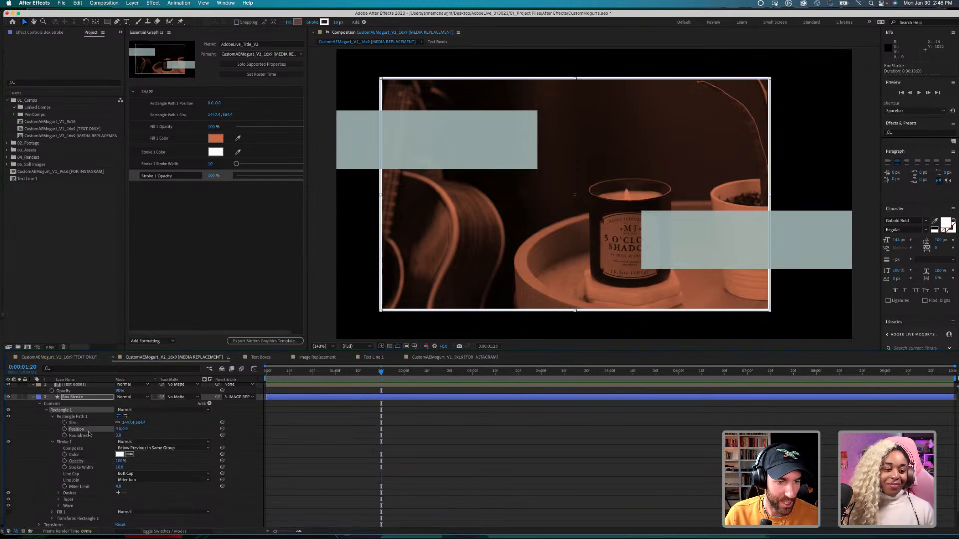
pyautogui.moveTo(74, 423); pyautogui.dragTo(159, 272)
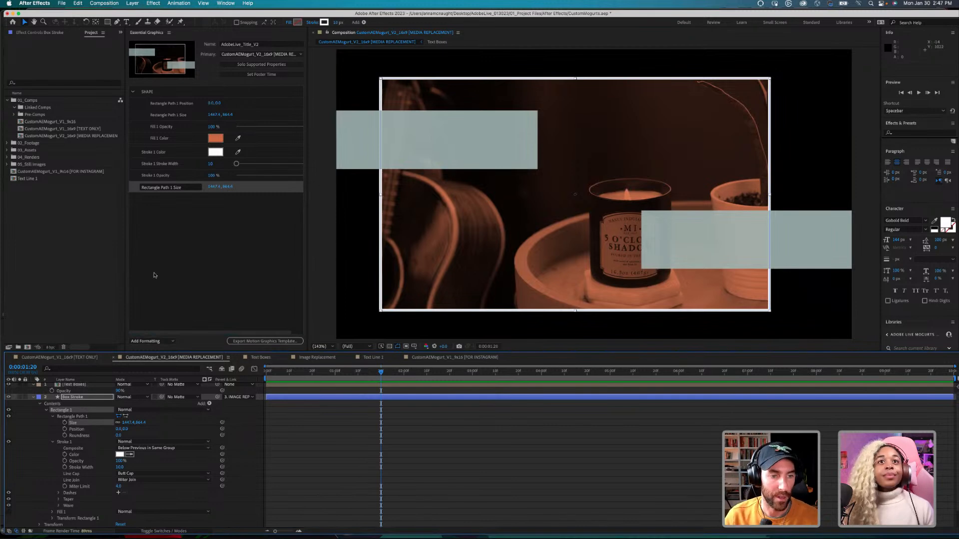
pyautogui.click(168, 220)
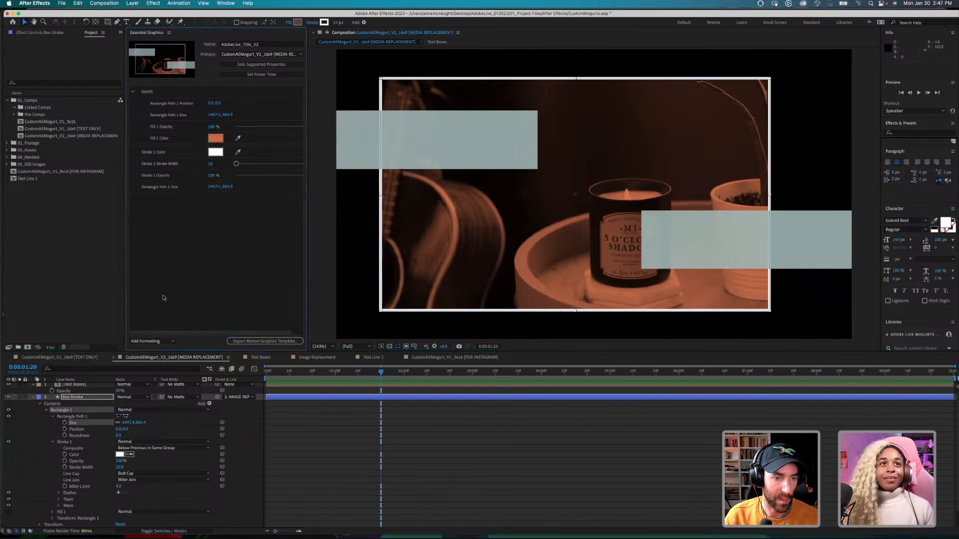
pyautogui.click(165, 341)
pyautogui.click(158, 353)
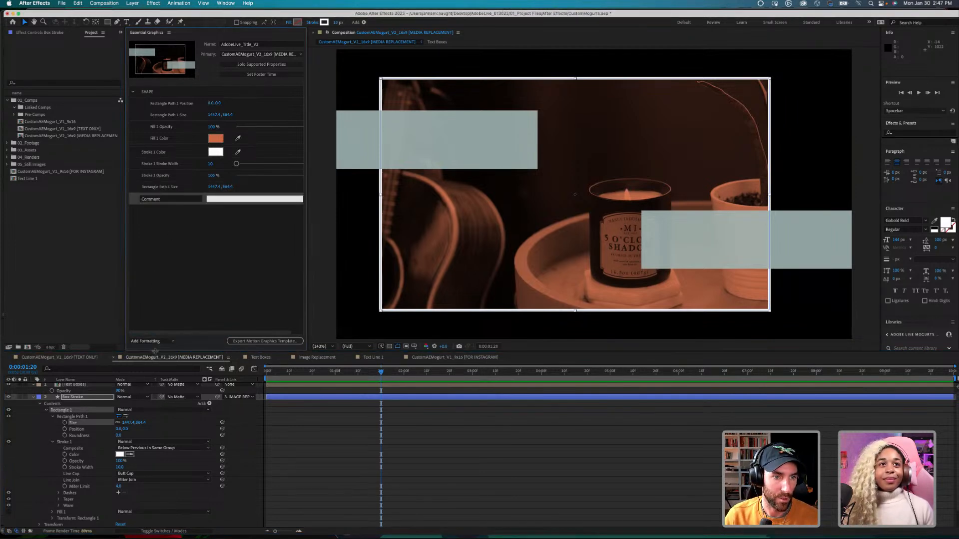
pyautogui.click(163, 200)
pyautogui.write('STR')
pyautogui.press('Return')
pyautogui.click(133, 208)
pyautogui.moveTo(137, 153)
pyautogui.mouseDown()
pyautogui.moveTo(154, 199)
pyautogui.moveTo(135, 205)
pyautogui.moveTo(143, 187)
pyautogui.moveTo(147, 195)
pyautogui.mouseUp()
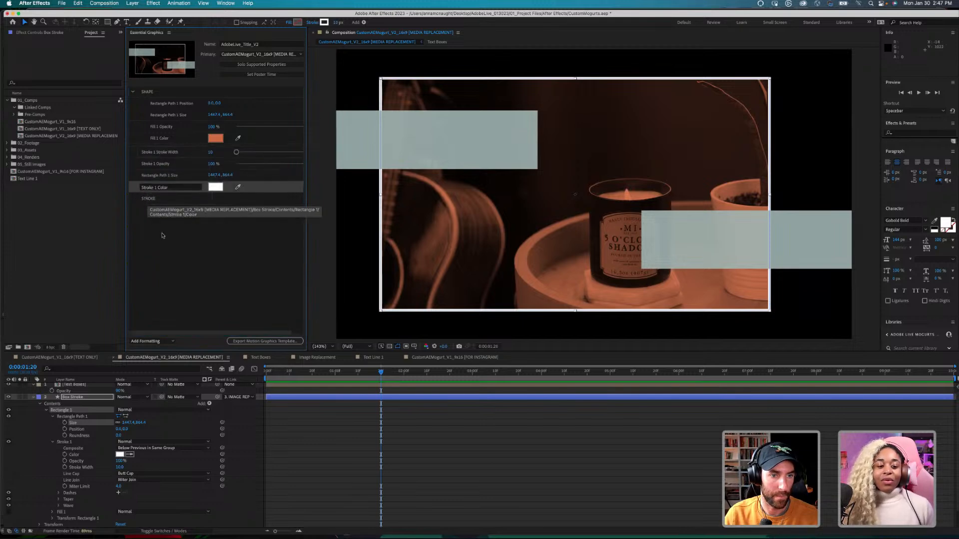
# Step: Add a group named STROKE to the template controls
pyautogui.click(153, 342)
pyautogui.click(151, 356)
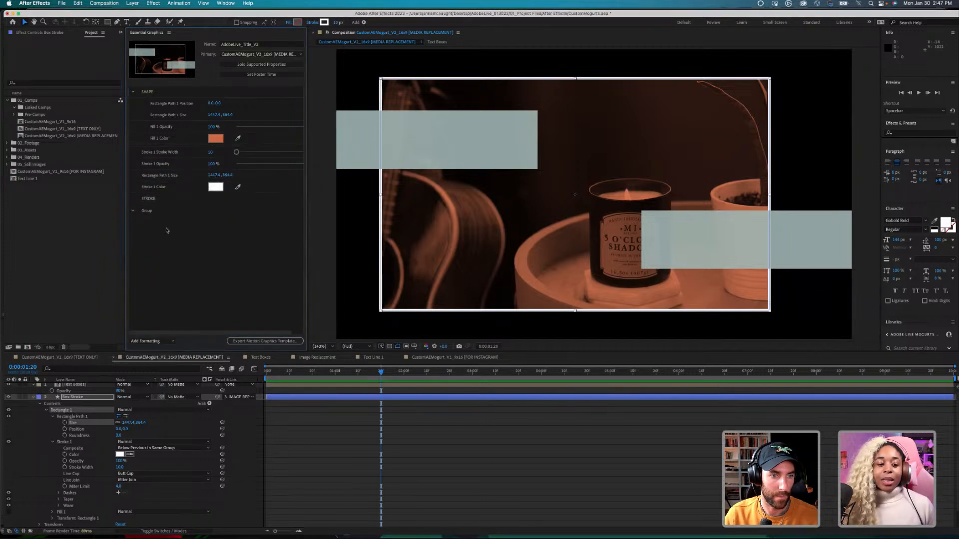
pyautogui.doubleClick(143, 210)
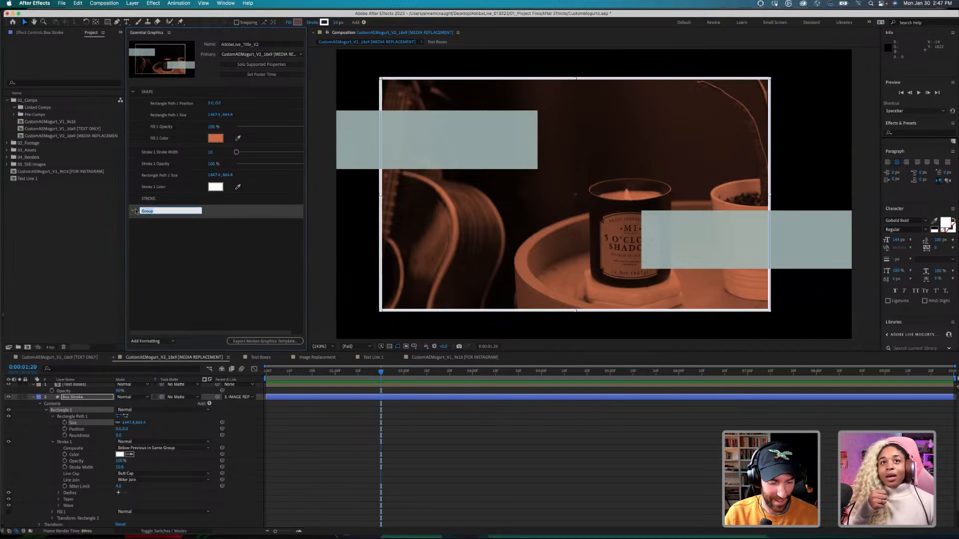
pyautogui.write('STROK')
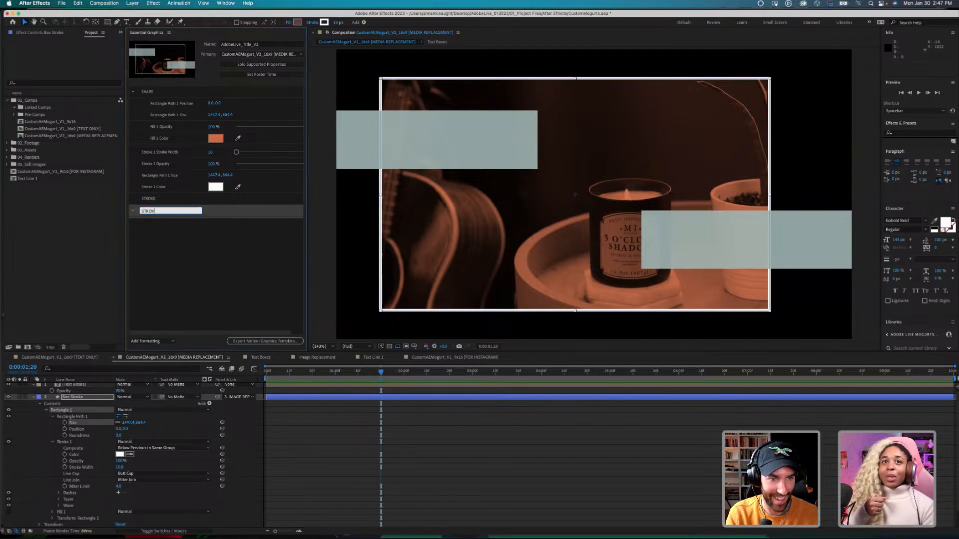
pyautogui.write('E')
pyautogui.press('Return')
# Step: Move the Box Stroke's Color, Stroke Width, Opacity and Size controls into the STROKE group and delete the leftover STROKE comment
pyautogui.moveTo(139, 154); pyautogui.dragTo(153, 212)
pyautogui.click(160, 187)
pyautogui.press('Delete')
pyautogui.click(153, 177)
pyautogui.moveTo(153, 177)
pyautogui.mouseDown()
pyautogui.moveTo(134, 177)
pyautogui.moveTo(144, 187)
pyautogui.moveTo(132, 163)
pyautogui.mouseUp()
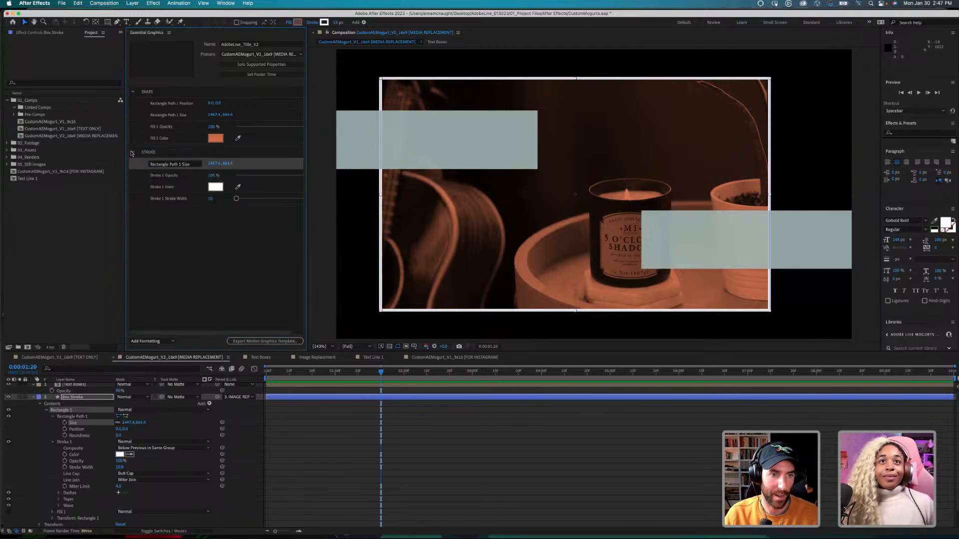
# Step: Collapse the STROKE group in the template controls and save the project
pyautogui.click(132, 152)
pyautogui.press('super+s')
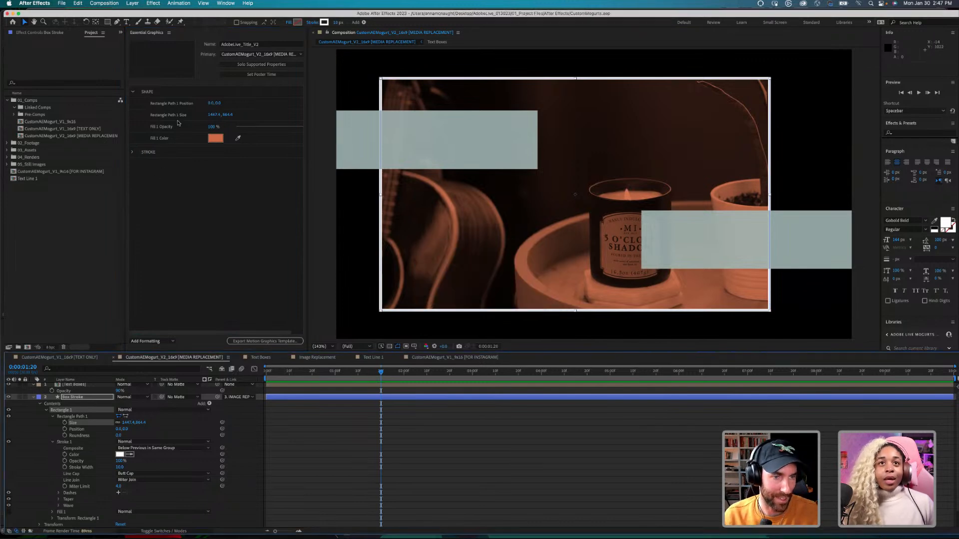
# Step: Collapse the Box Stroke layer's properties and open the Text Boxes precomposition
pyautogui.scroll(1, 69, 409)
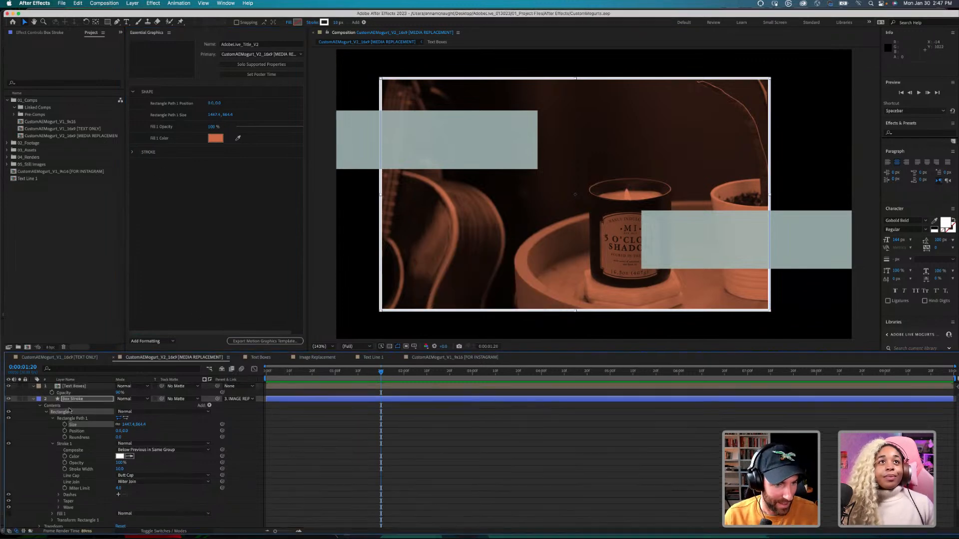
pyautogui.click(33, 399)
pyautogui.click(54, 387)
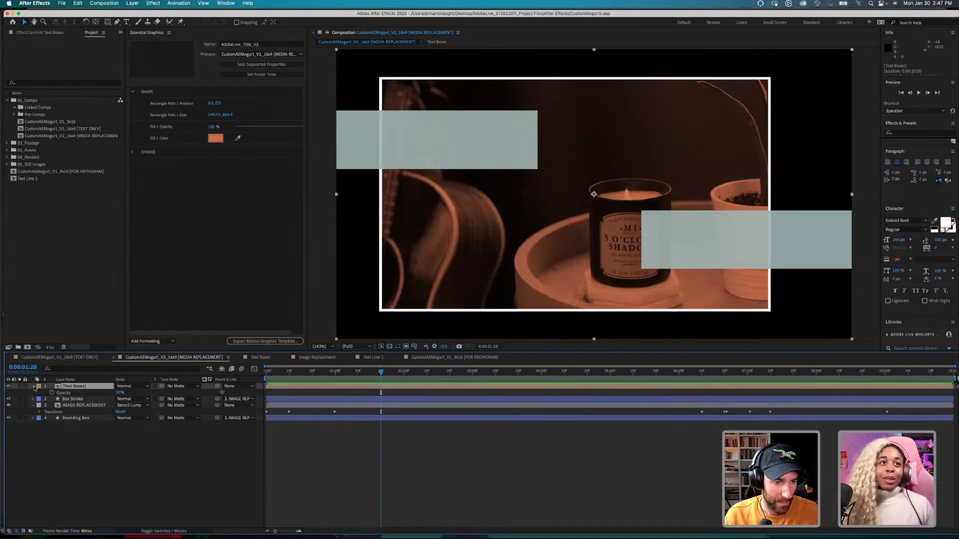
pyautogui.doubleClick(58, 387)
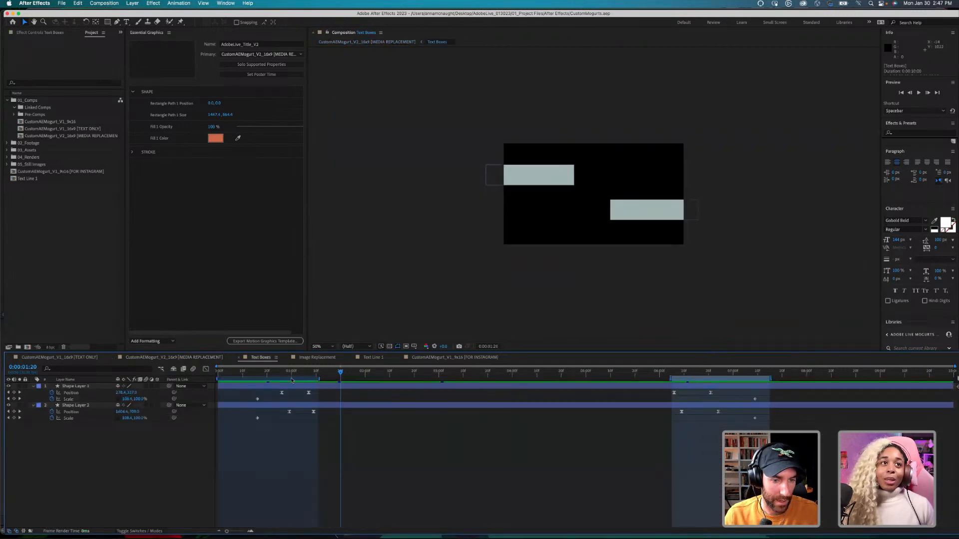
# Step: Scrub through the start of the Text Boxes animation and preview it
pyautogui.moveTo(278, 373)
pyautogui.mouseDown()
pyautogui.moveTo(217, 373)
pyautogui.moveTo(267, 373)
pyautogui.mouseUp()
pyautogui.click(328, 373)
pyautogui.moveTo(331, 373); pyautogui.dragTo(242, 375)
pyautogui.press('space')
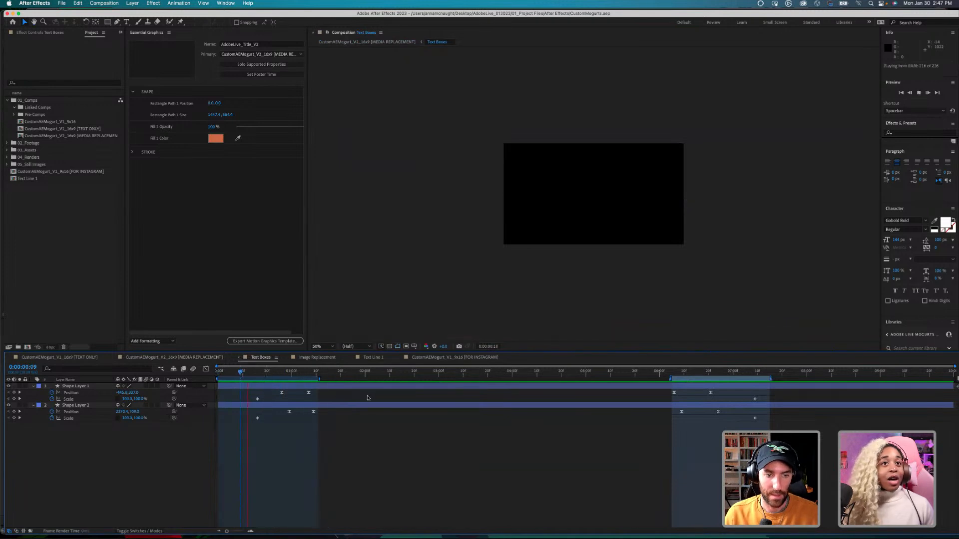
# Step: Solo the supported properties and add Shape Layer 1's Rectangle Path 1 Size and Position to the template controls
pyautogui.click(80, 386)
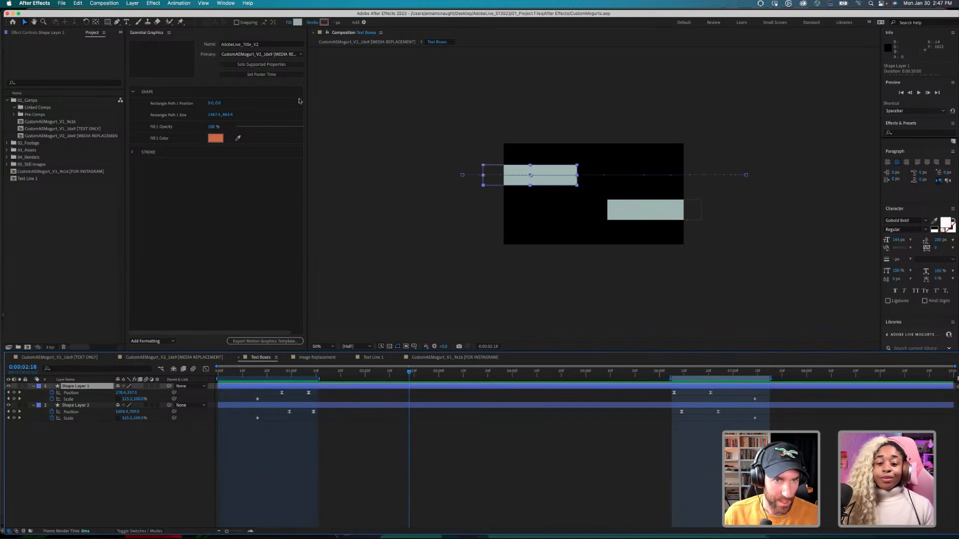
pyautogui.click(261, 65)
pyautogui.scroll(1, 87, 408)
pyautogui.click(75, 413)
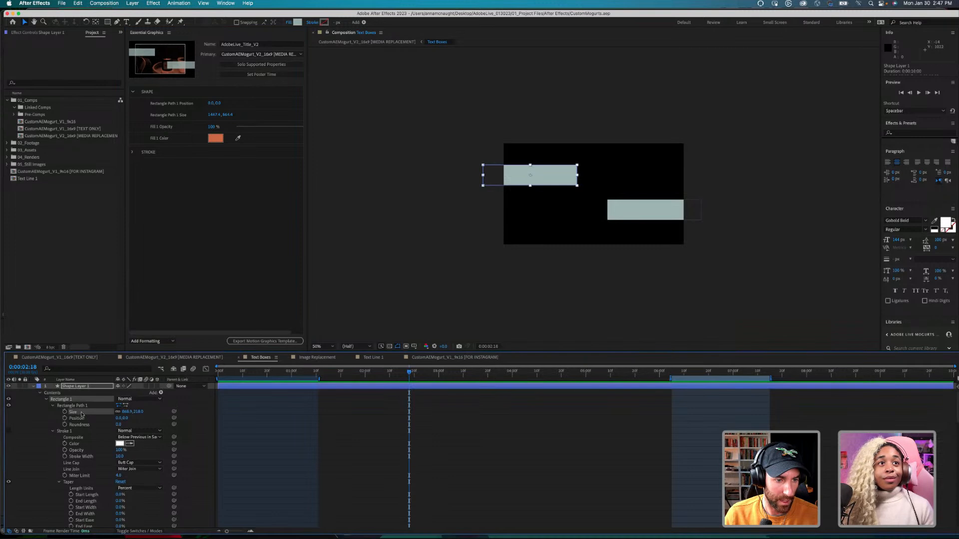
pyautogui.moveTo(80, 414); pyautogui.dragTo(184, 296)
# Step: Add Shape Layer 1's Fill 1 Color and Fill 1 Opacity properties to the template controls
pyautogui.scroll(-3, 103, 442)
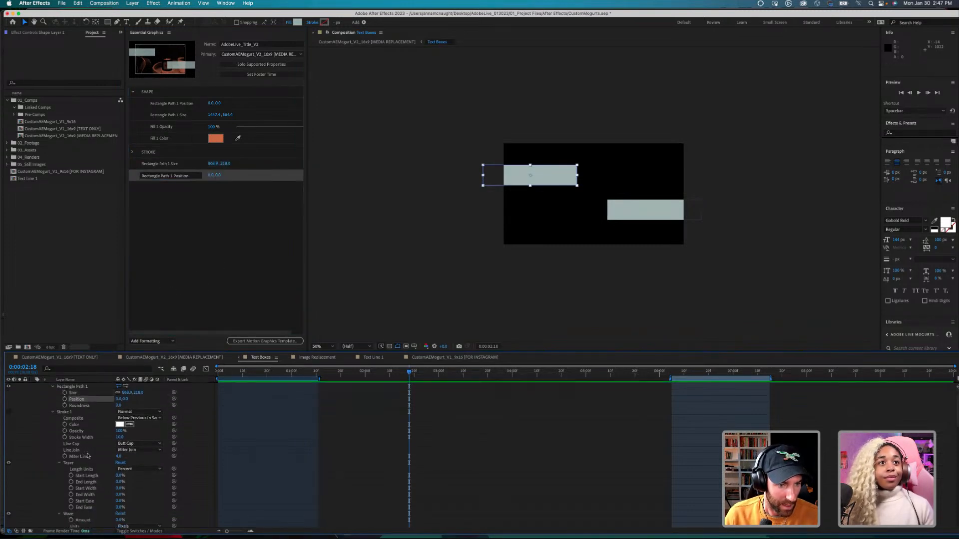
pyautogui.scroll(-9, 93, 478)
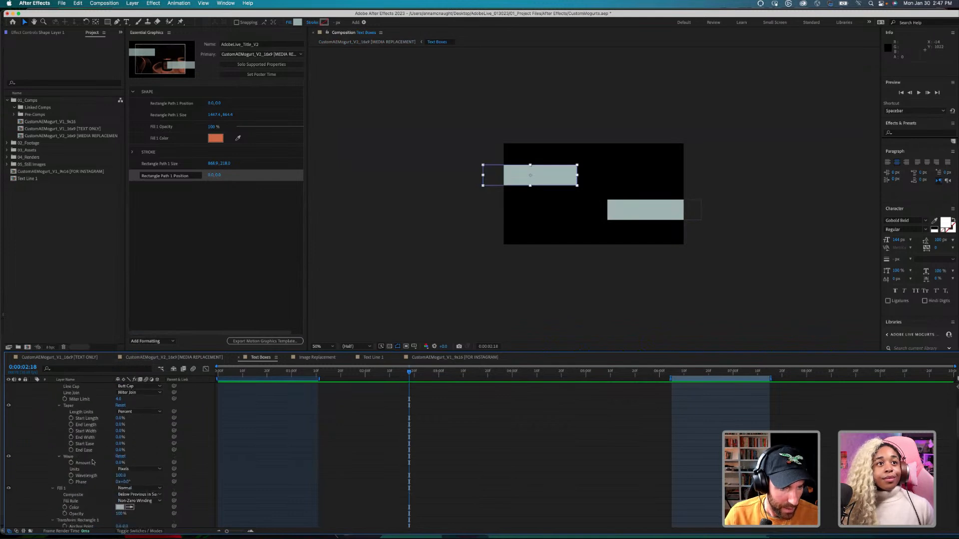
pyautogui.moveTo(82, 508); pyautogui.dragTo(205, 297)
pyautogui.scroll(-1, 96, 470)
pyautogui.moveTo(90, 508); pyautogui.dragTo(180, 306)
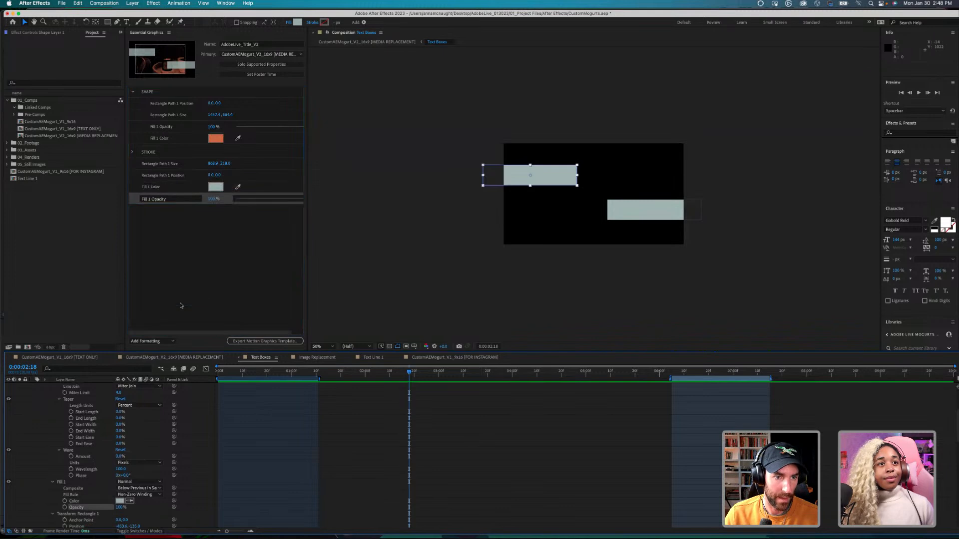
# Step: Add a group named SHAPE 1 to the template controls
pyautogui.click(152, 341)
pyautogui.click(149, 355)
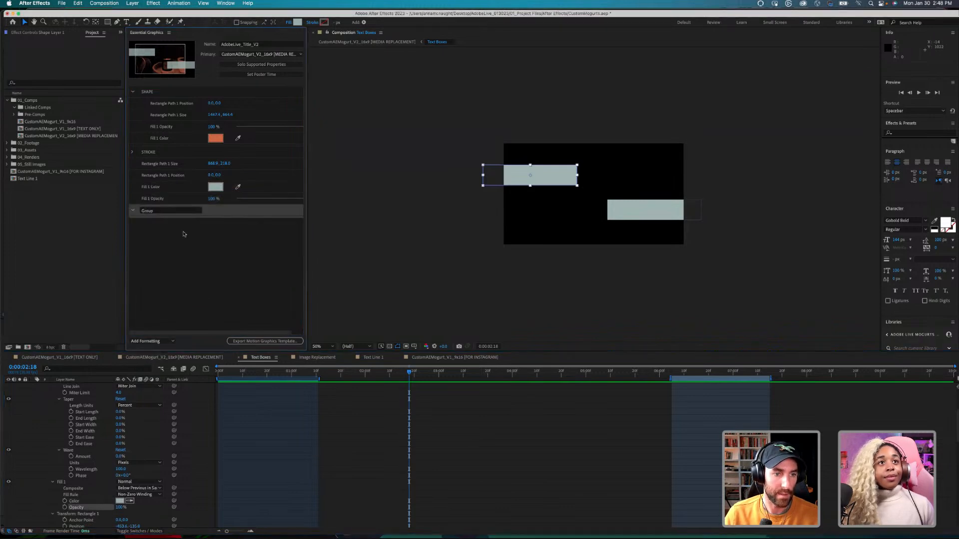
pyautogui.doubleClick(158, 211)
pyautogui.write('SHAPE 1')
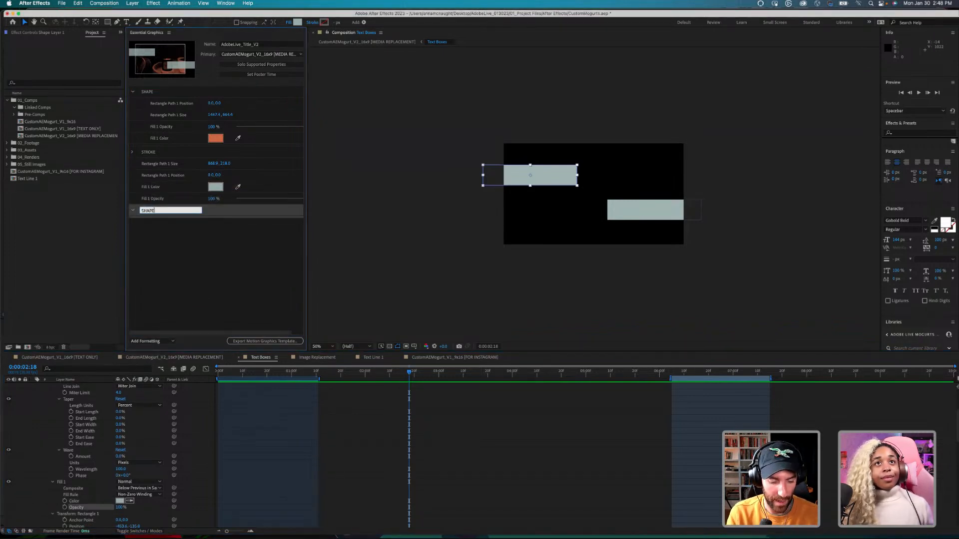
pyautogui.click(149, 229)
# Step: Move Shape Layer 1's Size, Position, Fill Color and Fill Opacity controls into the SHAPE 1 group and collapse it
pyautogui.moveTo(150, 164)
pyautogui.mouseDown()
pyautogui.moveTo(146, 206)
pyautogui.moveTo(137, 165)
pyautogui.moveTo(147, 200)
pyautogui.moveTo(141, 164)
pyautogui.moveTo(146, 187)
pyautogui.moveTo(148, 173)
pyautogui.mouseUp()
pyautogui.click(132, 164)
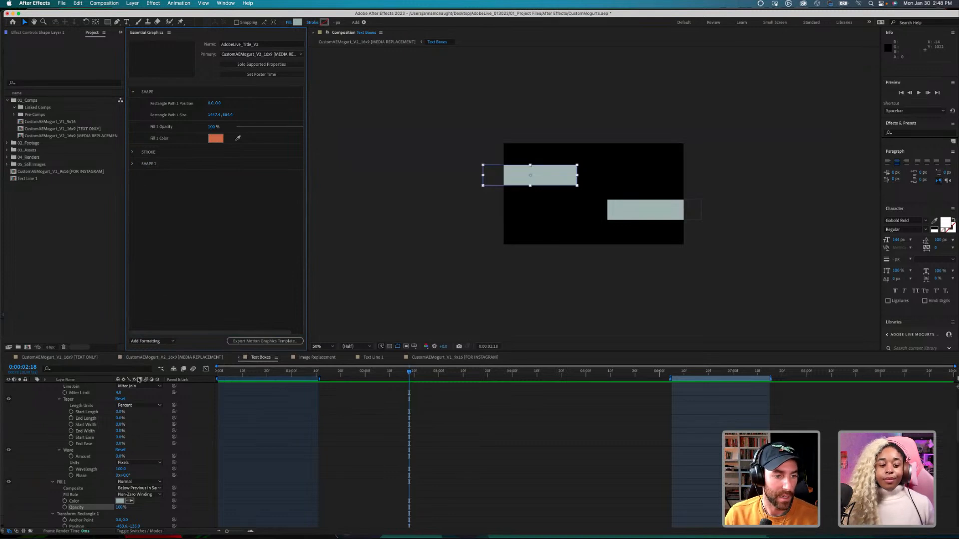
pyautogui.scroll(5, 62, 417)
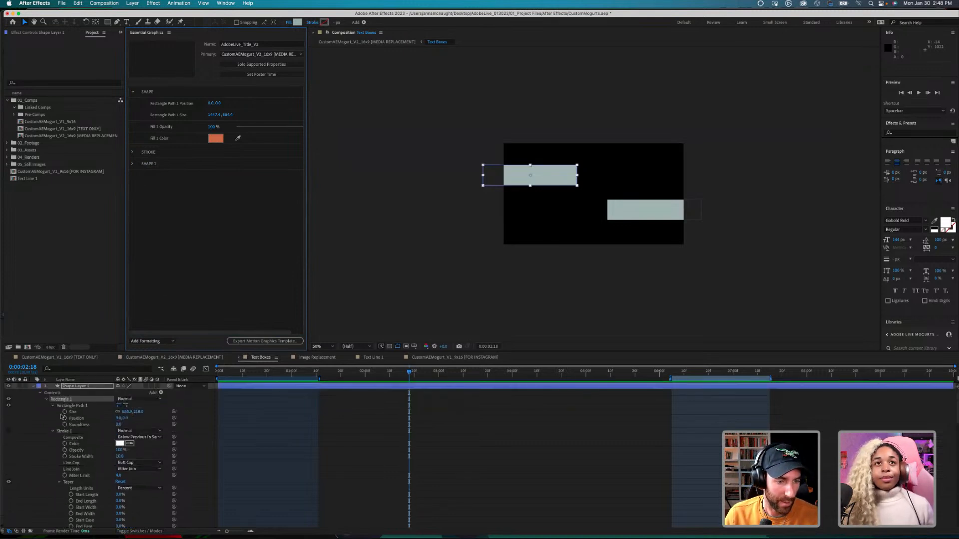
# Step: Collapse Shape Layer 1 and add Shape Layer 2's Rectangle Path 1 Size and Position to the template controls
pyautogui.click(36, 388)
pyautogui.press('super+d')
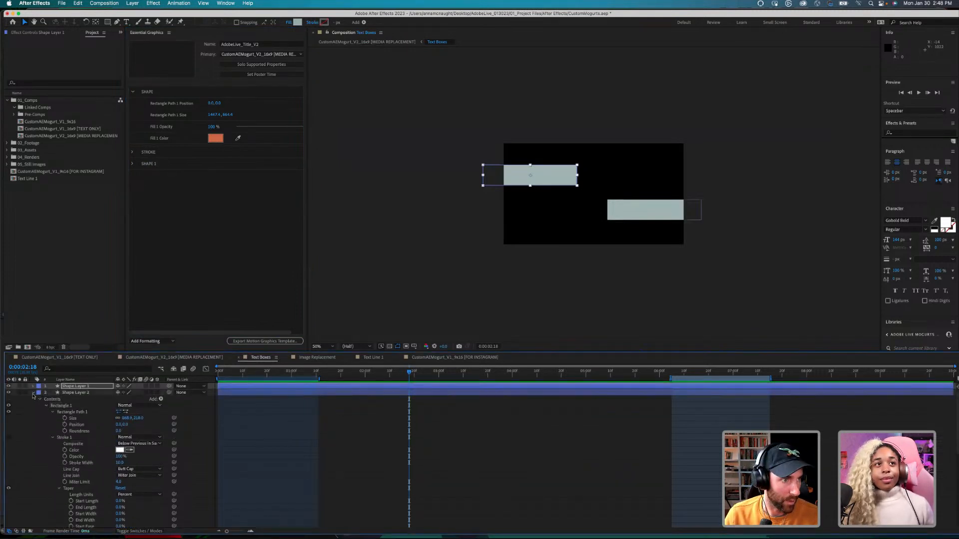
pyautogui.click(75, 393)
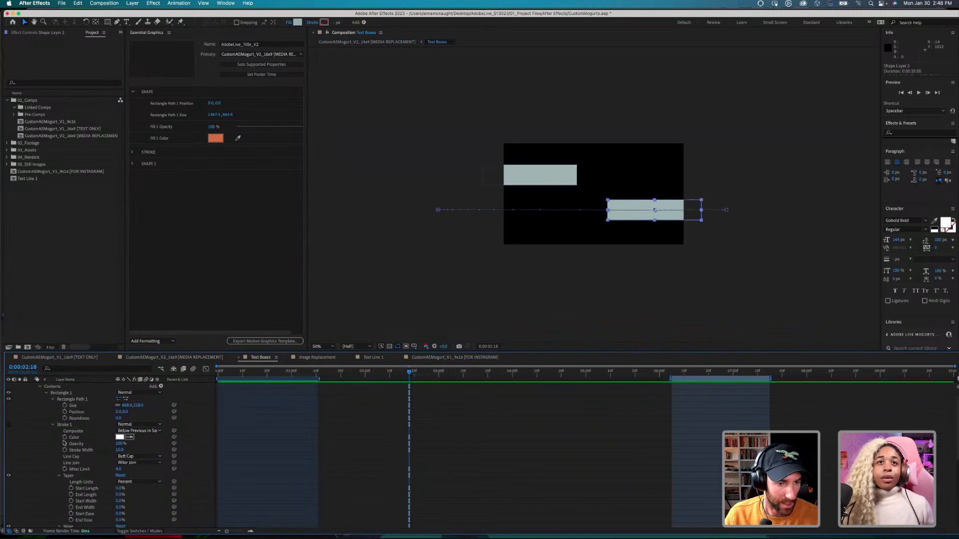
pyautogui.moveTo(73, 418); pyautogui.dragTo(183, 274)
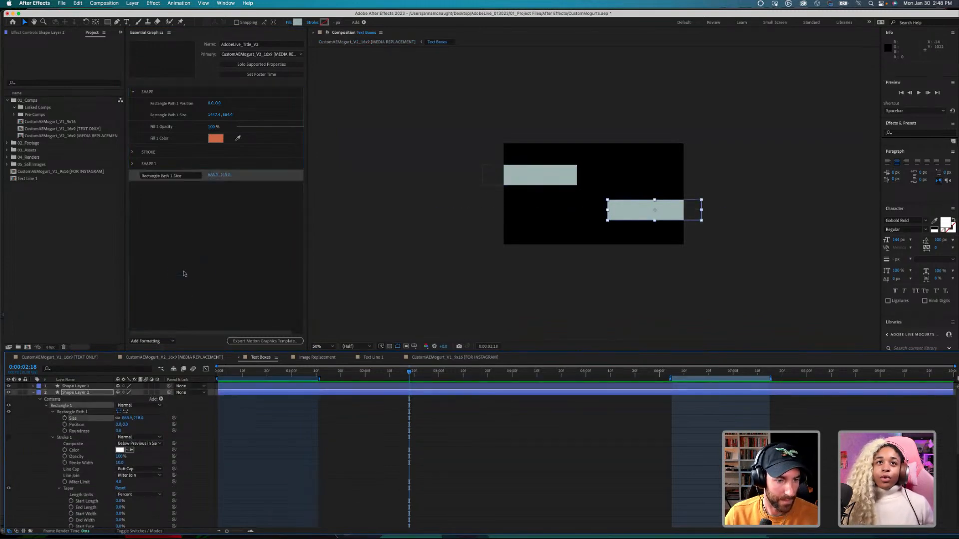
pyautogui.moveTo(78, 425); pyautogui.dragTo(190, 187)
# Step: Add Shape Layer 2's Fill 1 Color and Fill 1 Opacity properties to the template controls
pyautogui.scroll(-5, 95, 474)
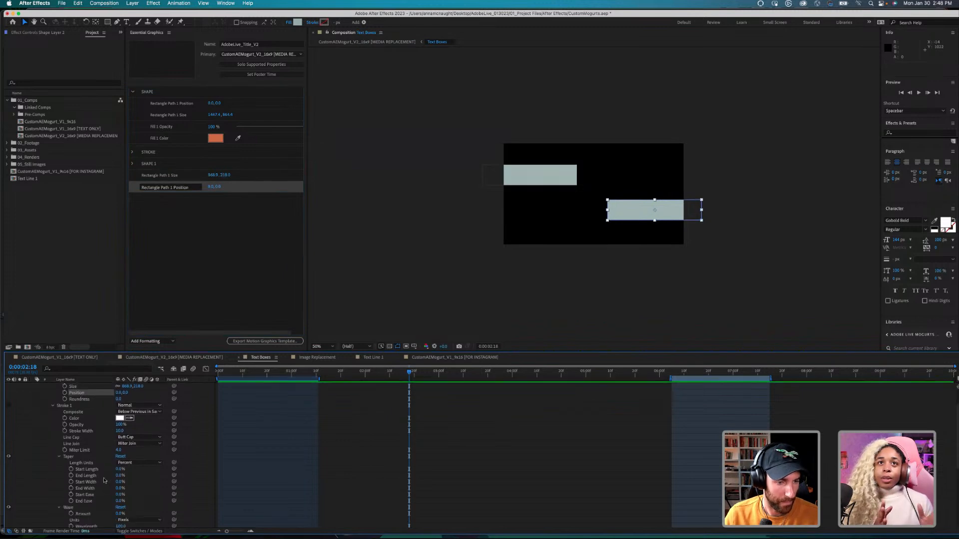
pyautogui.scroll(-3, 98, 482)
pyautogui.moveTo(85, 482); pyautogui.dragTo(204, 274)
pyautogui.scroll(-3, 78, 472)
pyautogui.scroll(-3, 84, 450)
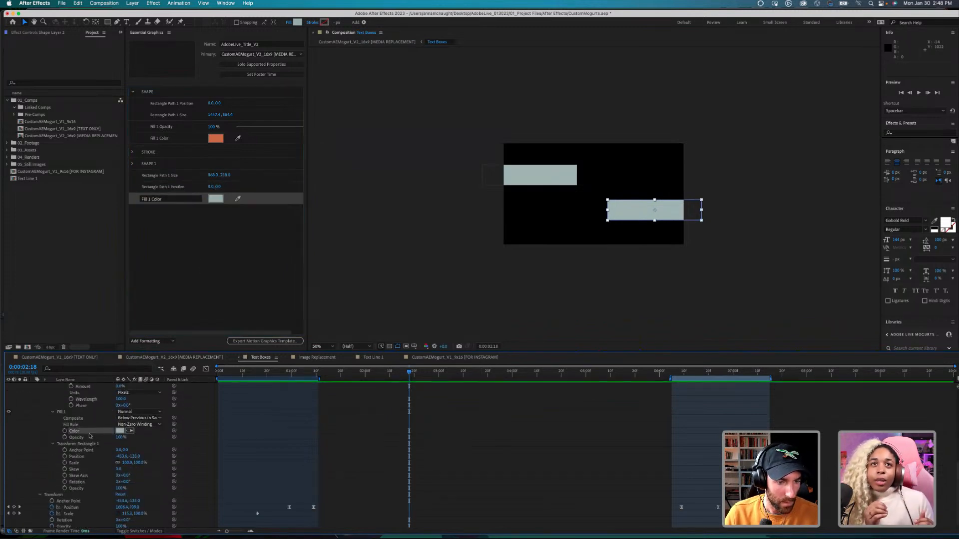
pyautogui.moveTo(90, 437); pyautogui.dragTo(196, 274)
# Step: Add a group named SHAPE 2 to the template controls
pyautogui.click(150, 342)
pyautogui.click(153, 354)
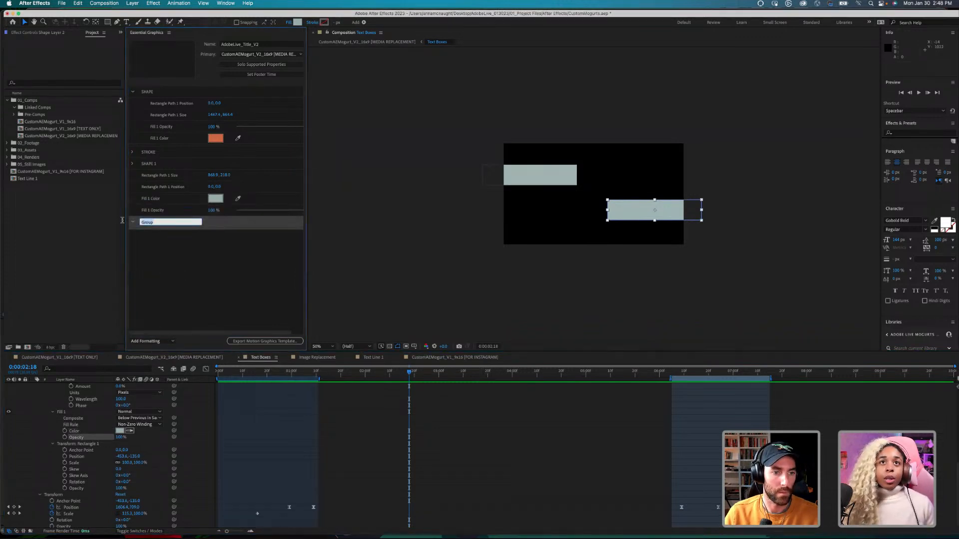
pyautogui.write('Shape 2')
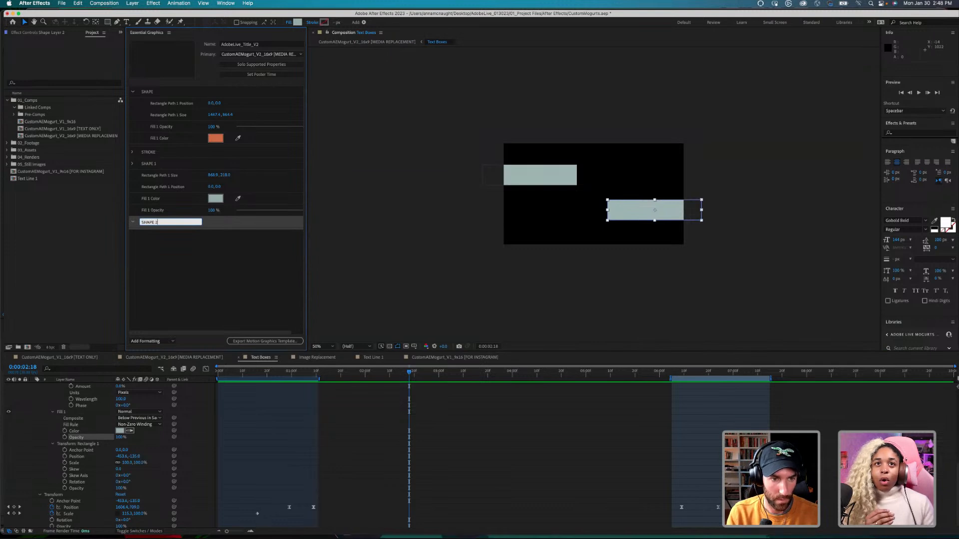
pyautogui.press('Return')
pyautogui.click(200, 253)
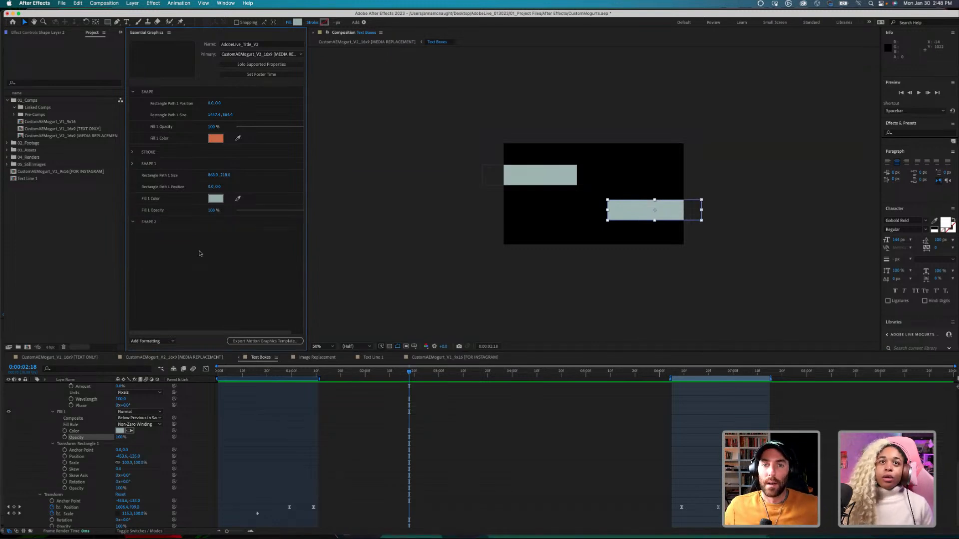
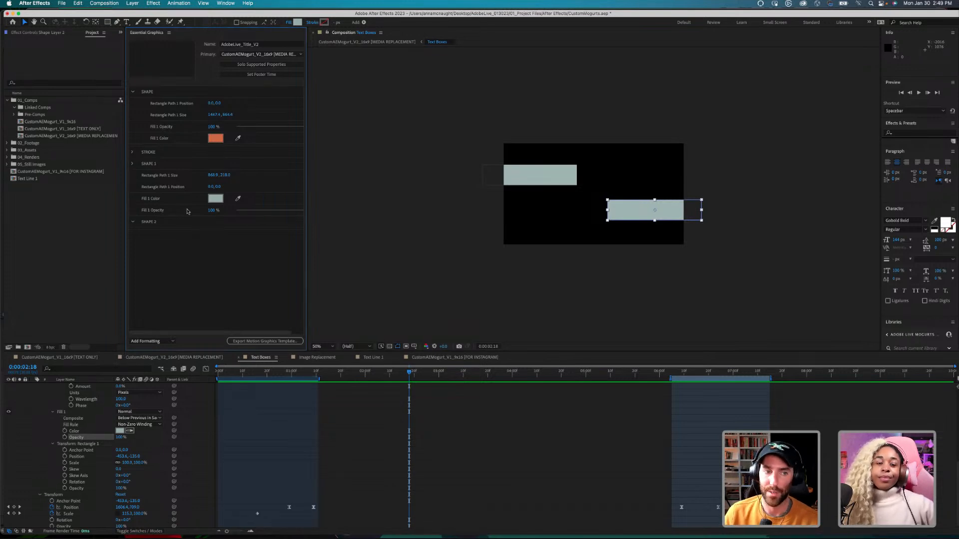
# Step: Move Shape Layer 2's Size, Position, Fill Color and Fill Opacity controls into the SHAPE 2 group and collapse it
pyautogui.click(135, 176)
pyautogui.moveTo(135, 176)
pyautogui.mouseDown()
pyautogui.moveTo(148, 221)
pyautogui.moveTo(144, 192)
pyautogui.mouseUp()
pyautogui.click(133, 176)
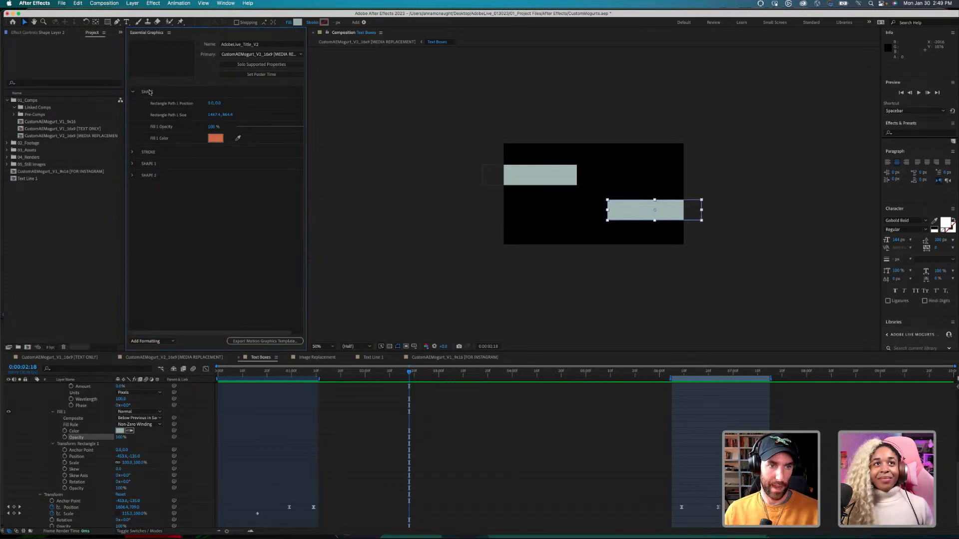
# Step: Rename the SHAPE control group as MAIN SHAPE and collapse it
pyautogui.click(141, 91)
pyautogui.doubleClick(150, 92)
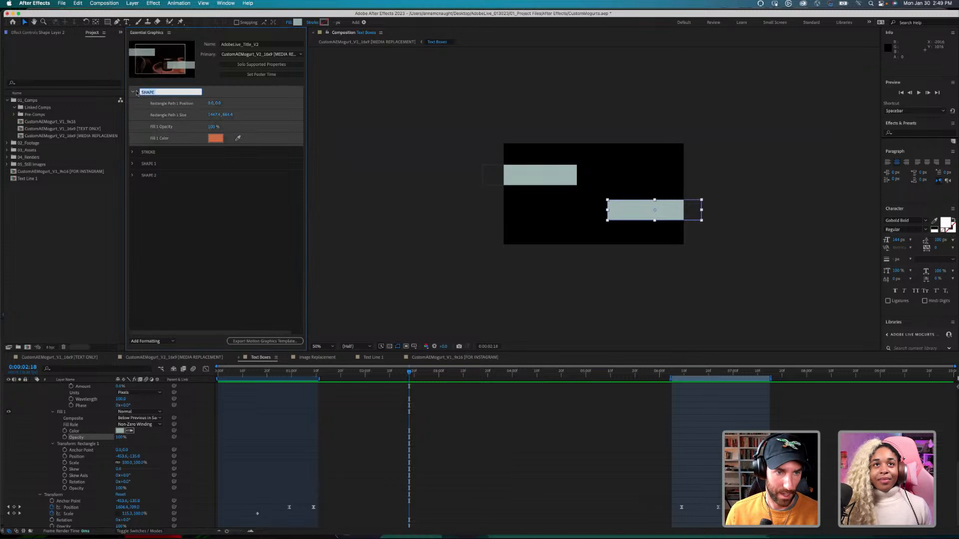
pyautogui.write('MAIN SHA')
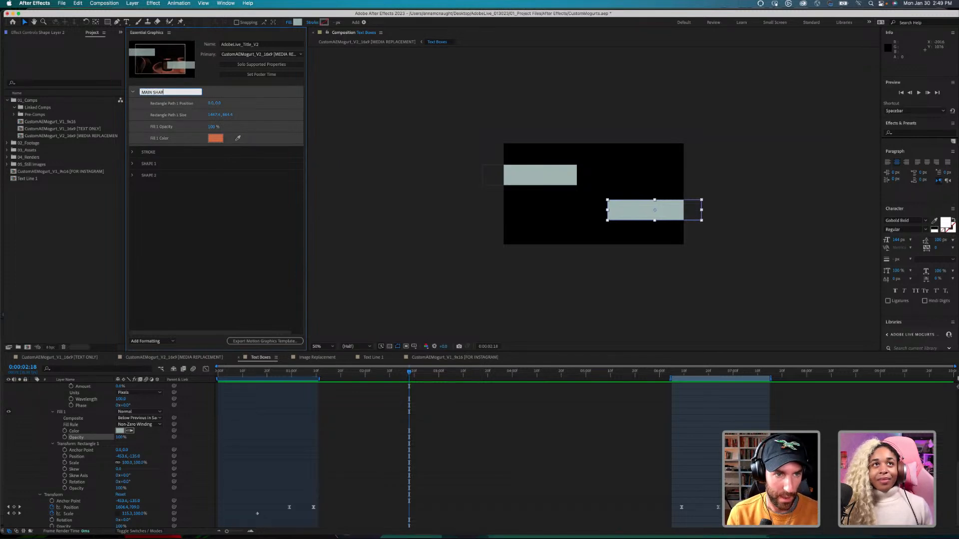
pyautogui.write('PE')
pyautogui.press('Return')
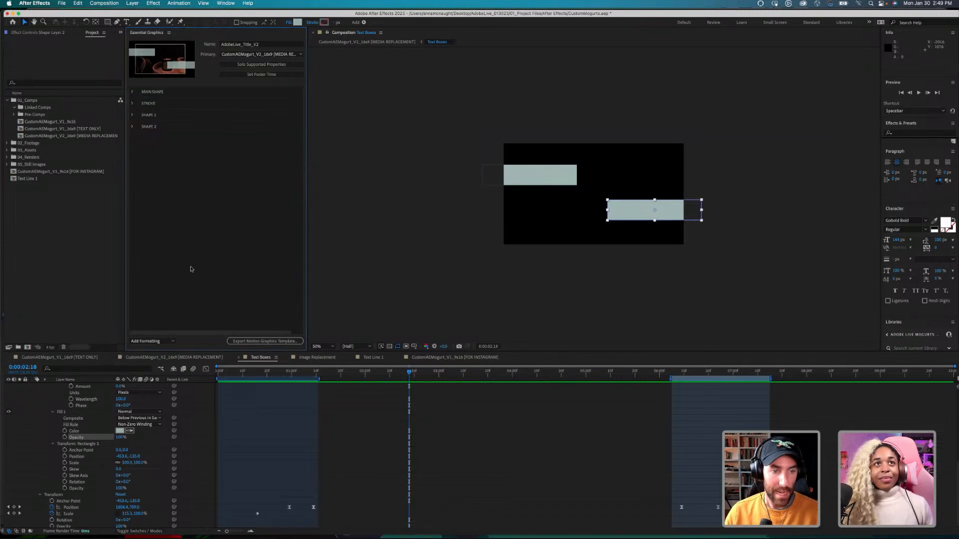
# Step: Collapse Shape Layer 2, return to the V2 media replacement composition and move the playhead to 0:00:01:26
pyautogui.scroll(5, 53, 393)
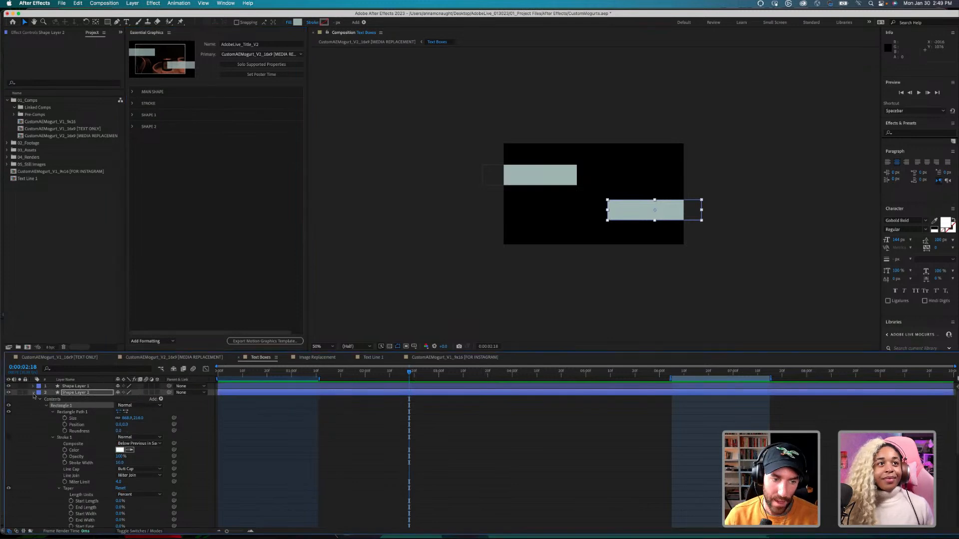
pyautogui.click(33, 393)
pyautogui.click(160, 358)
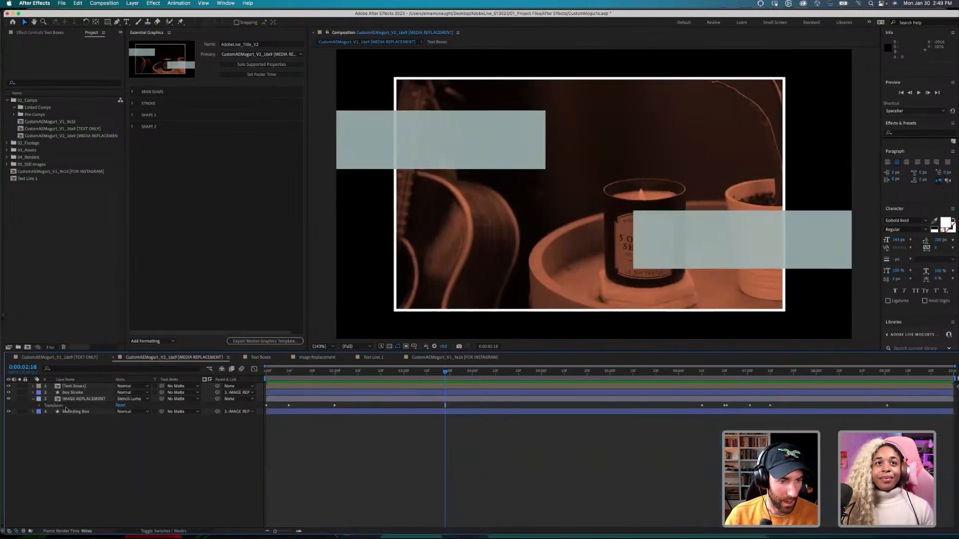
pyautogui.click(66, 399)
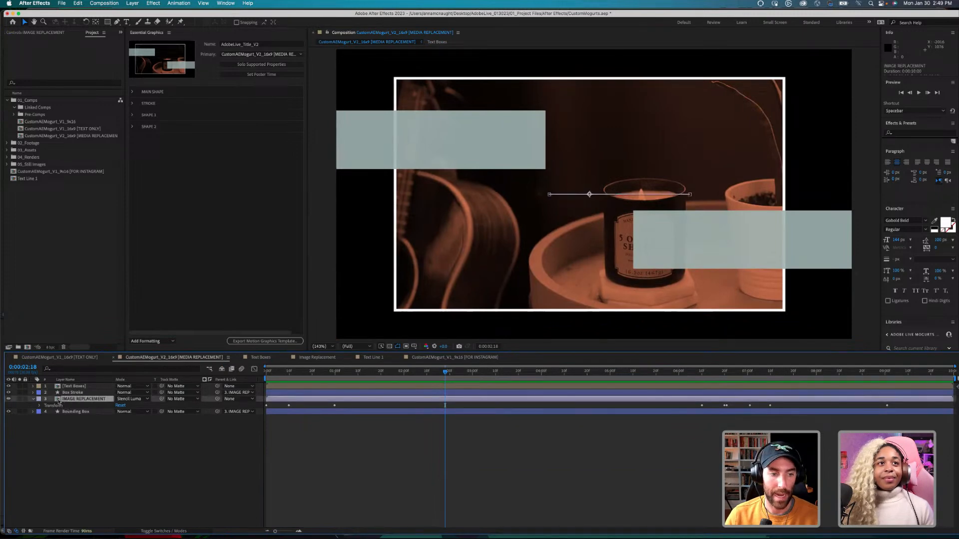
pyautogui.moveTo(352, 378); pyautogui.dragTo(394, 363)
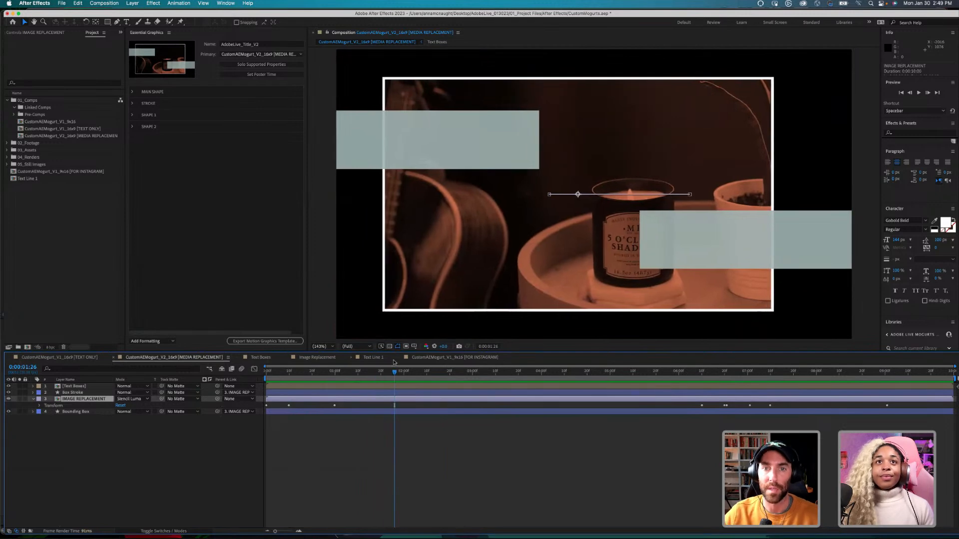
# Step: Reveal the opacity of the Box Stroke and IMAGE REPLACEMENT layers, and try lowering the image layer's opacity
pyautogui.click(101, 441)
pyautogui.click(75, 392)
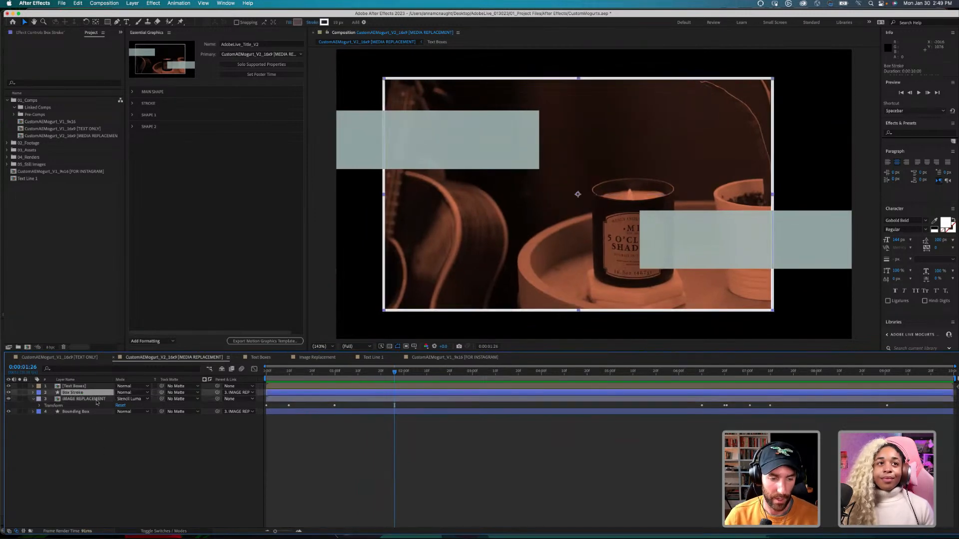
pyautogui.press('t')
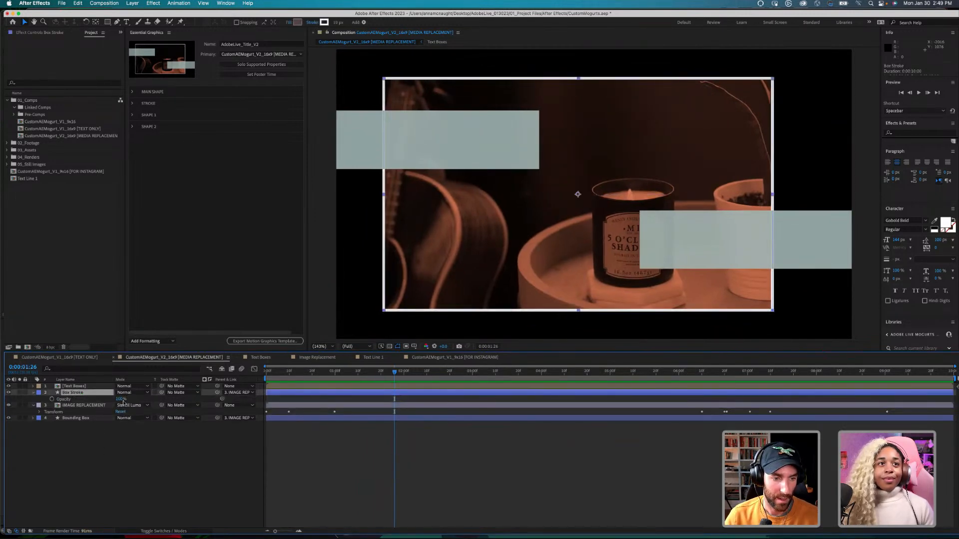
pyautogui.click(79, 405)
pyautogui.press('t')
pyautogui.moveTo(121, 411); pyautogui.dragTo(93, 412)
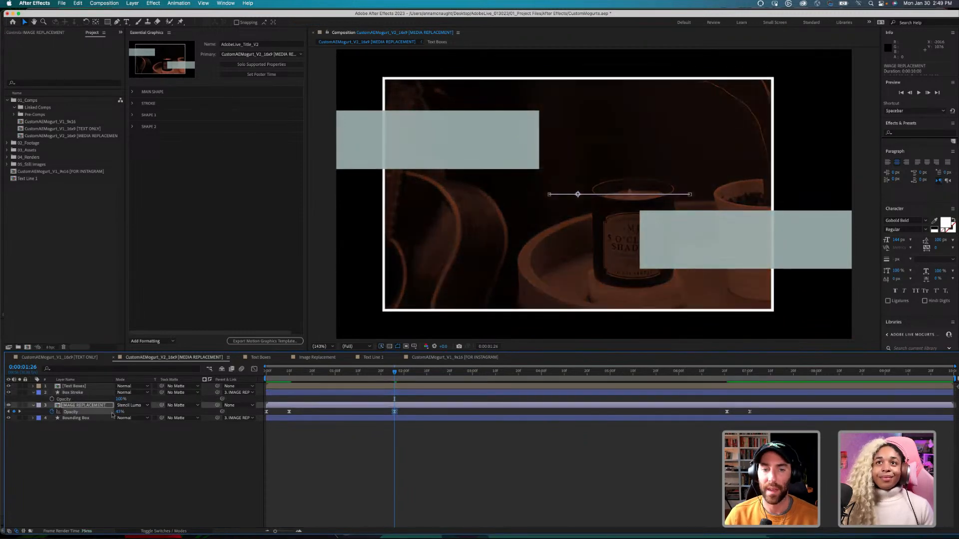
pyautogui.press('super+z')
# Step: Open the Image Replacement precomp and add its photo layer to the template controls as replaceable media
pyautogui.click(81, 428)
pyautogui.doubleClick(58, 406)
pyautogui.click(85, 387)
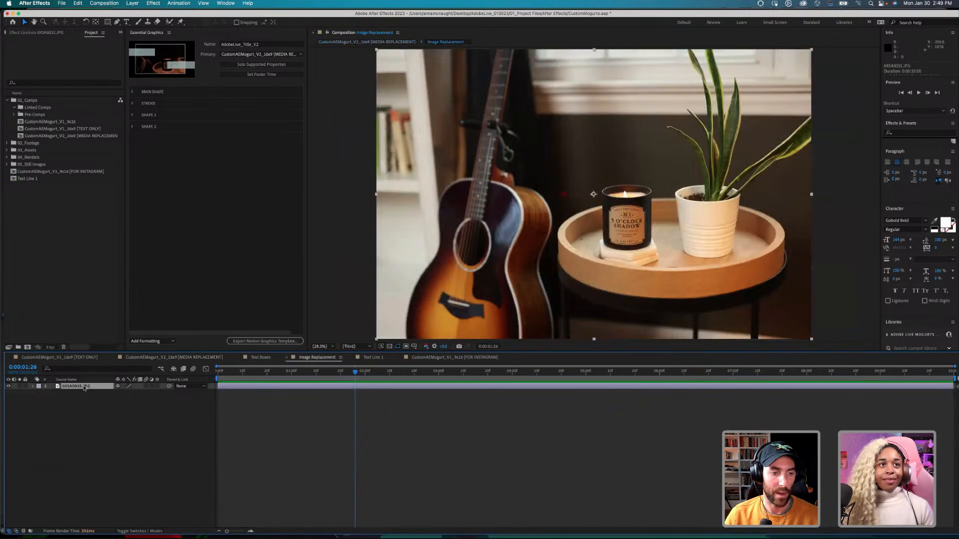
pyautogui.click(88, 422)
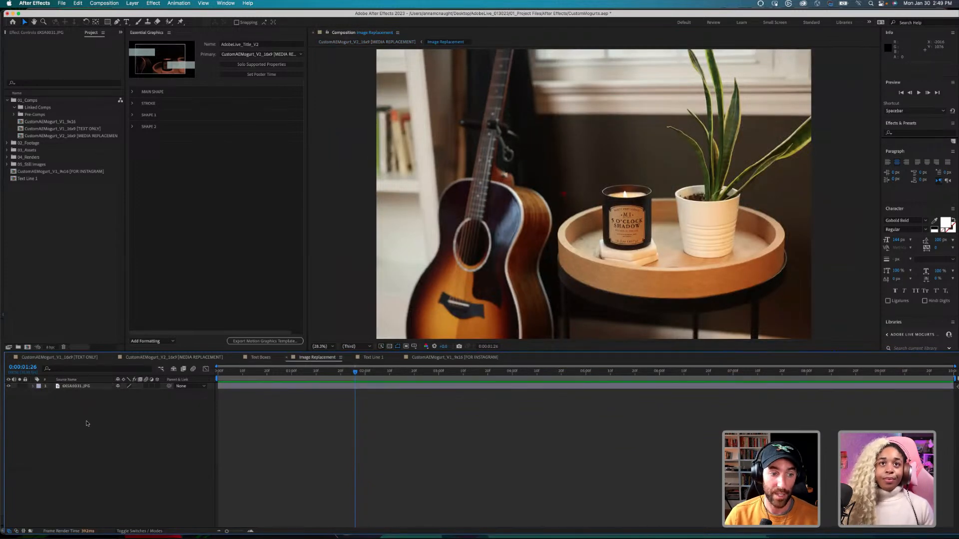
pyautogui.click(60, 387)
pyautogui.click(268, 65)
pyautogui.moveTo(58, 387); pyautogui.dragTo(143, 218)
# Step: Rename the photo's template control as MEDIA REPLACEMENT
pyautogui.click(170, 139)
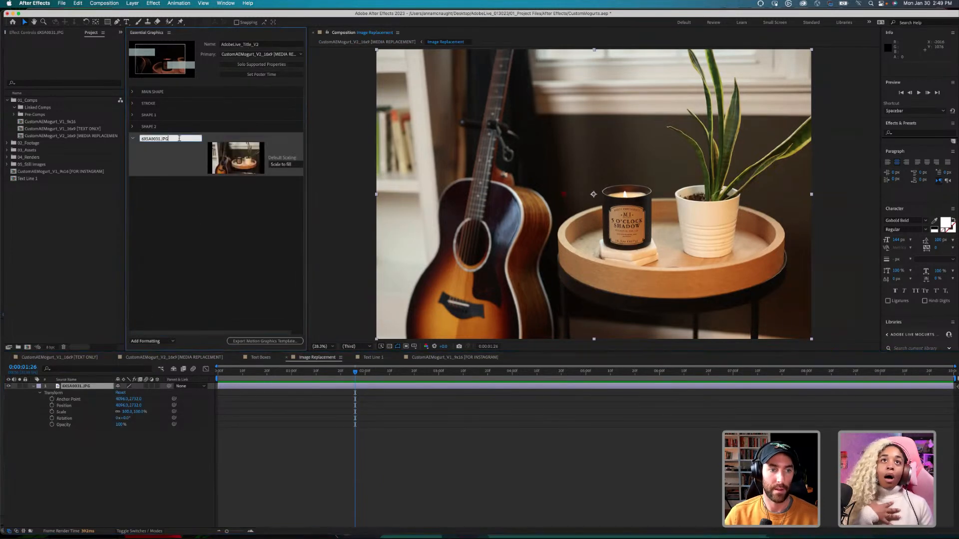
pyautogui.write('ME')
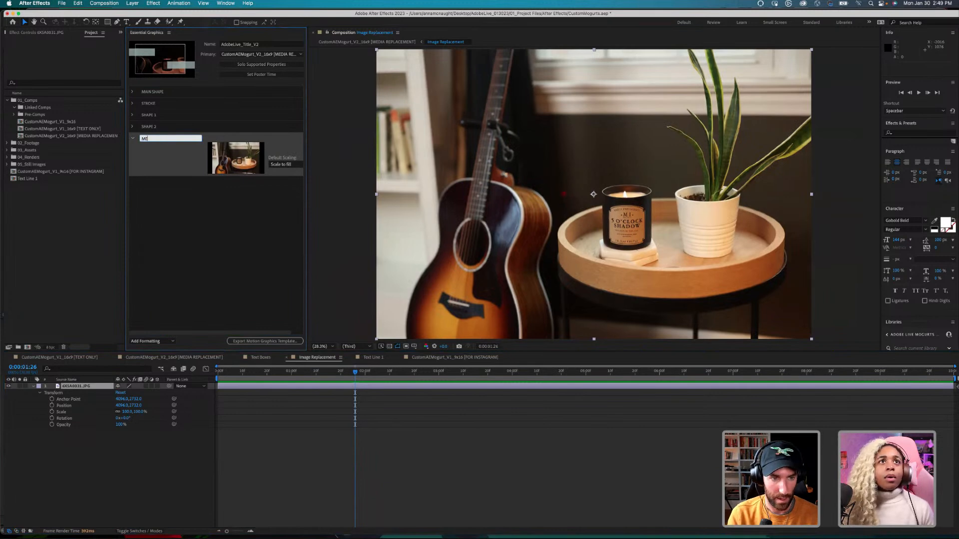
pyautogui.write('DIA REPLACEMENT')
pyautogui.press('Return')
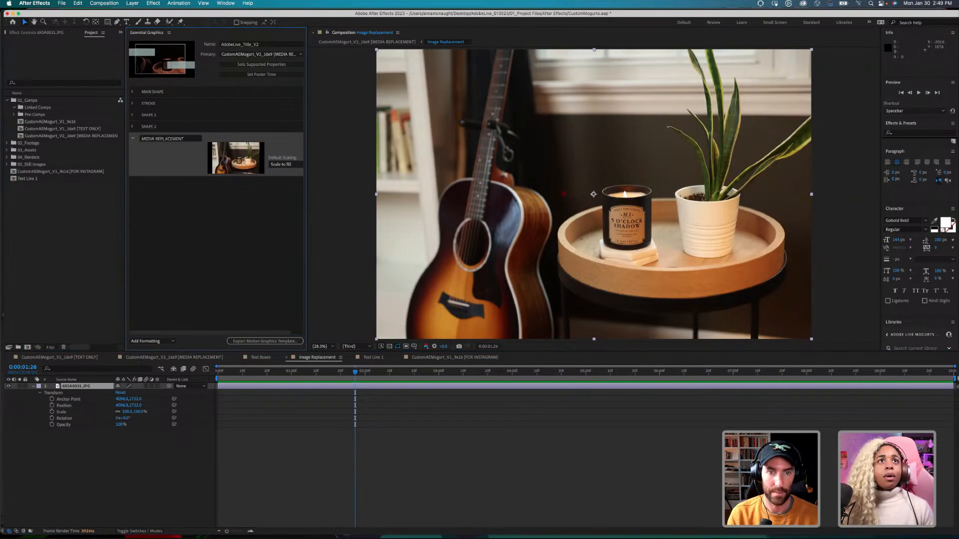
pyautogui.click(157, 215)
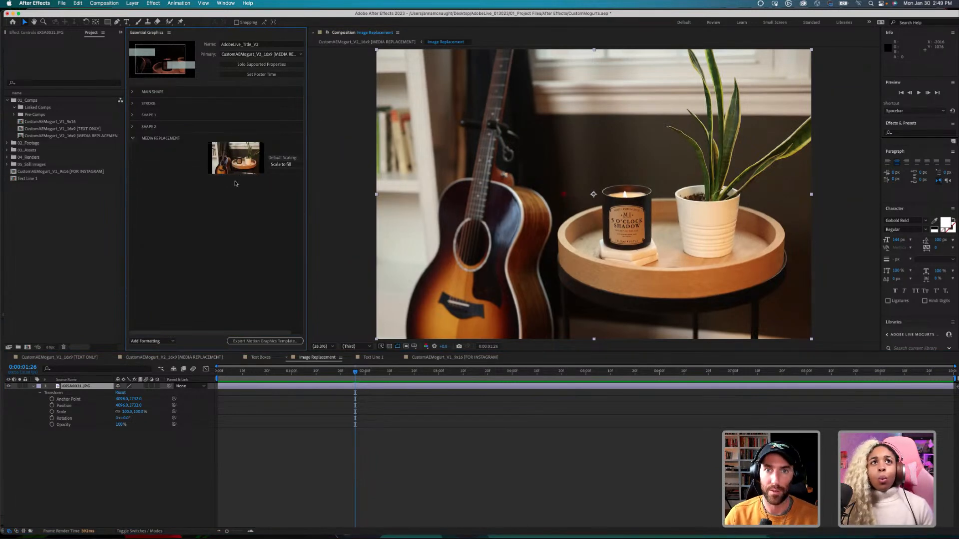
# Step: Collapse the MEDIA REPLACEMENT control in the template
pyautogui.click(162, 142)
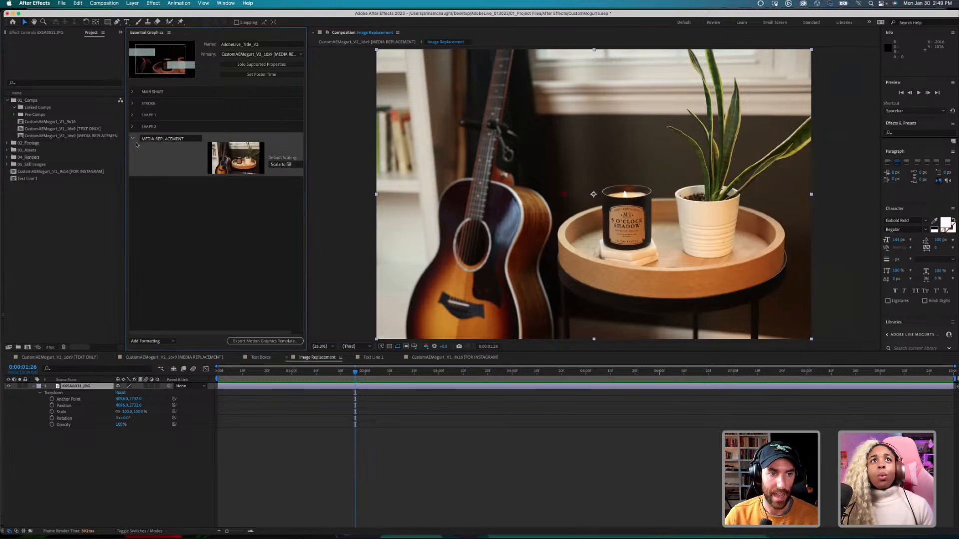
pyautogui.click(78, 429)
pyautogui.click(75, 427)
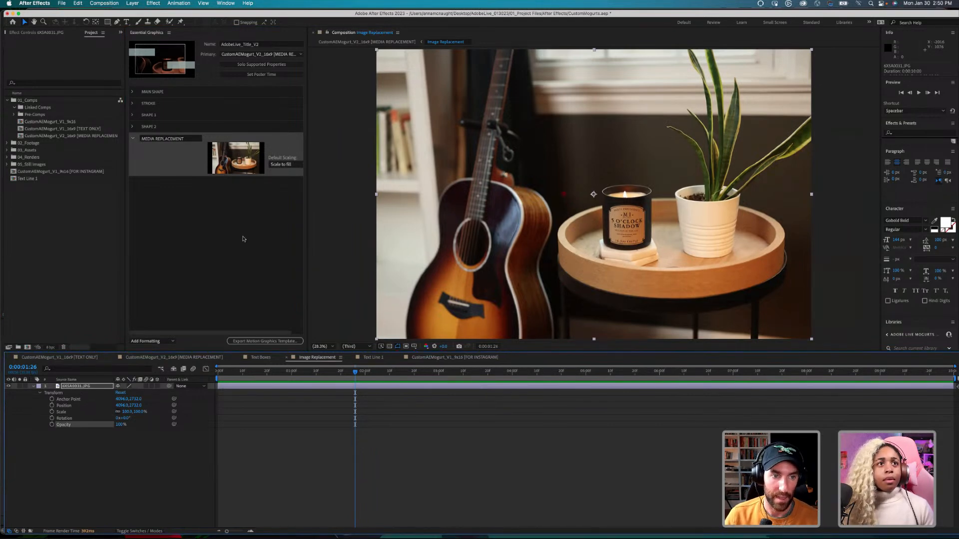
pyautogui.click(243, 238)
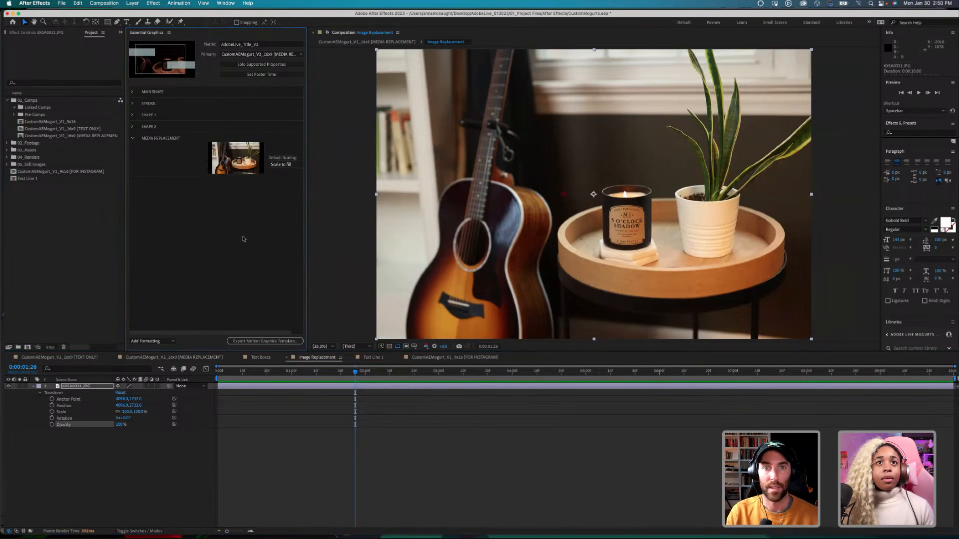
pyautogui.click(133, 139)
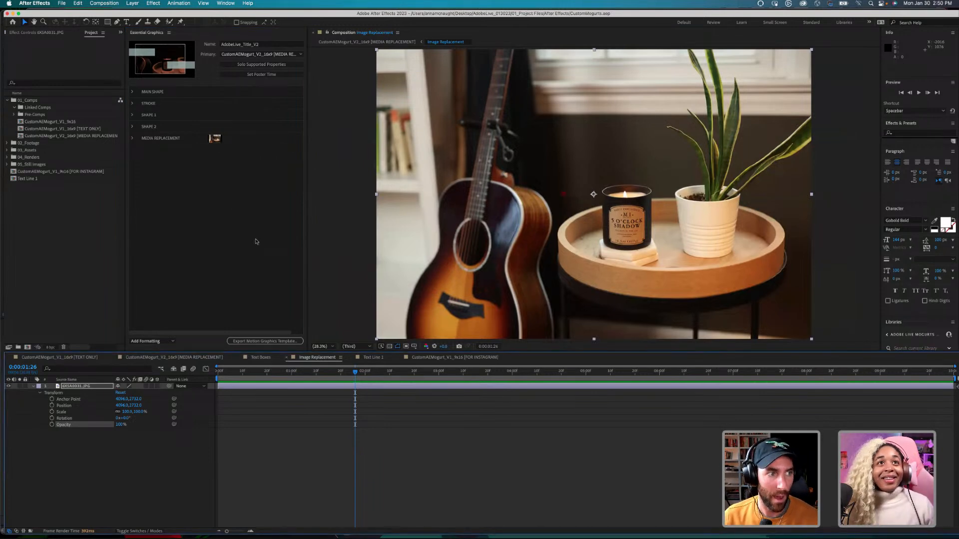
# Step: Back out of the template export and rename the template as AdobeLive_Title_MEDIA REPLACEMENT EXAMPLE
pyautogui.click(261, 342)
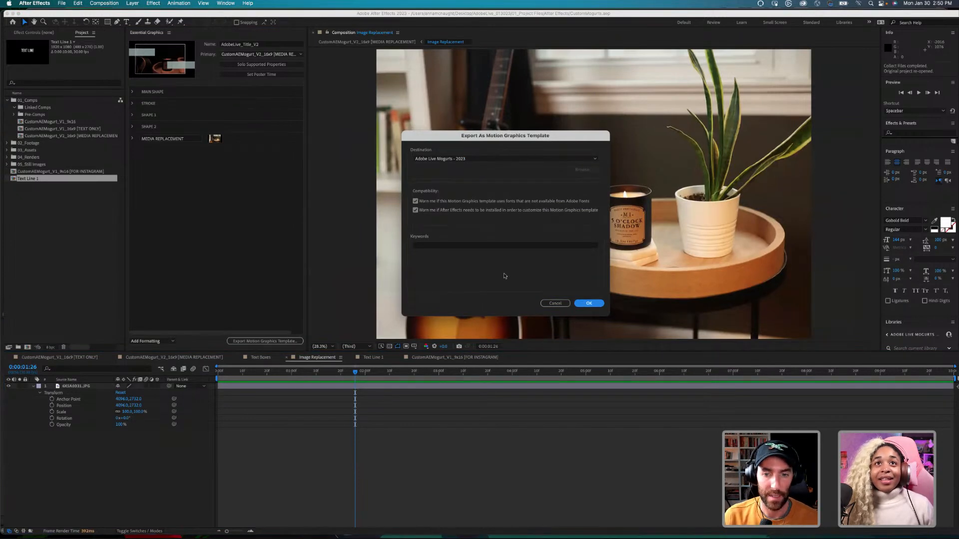
pyautogui.click(555, 303)
pyautogui.click(253, 45)
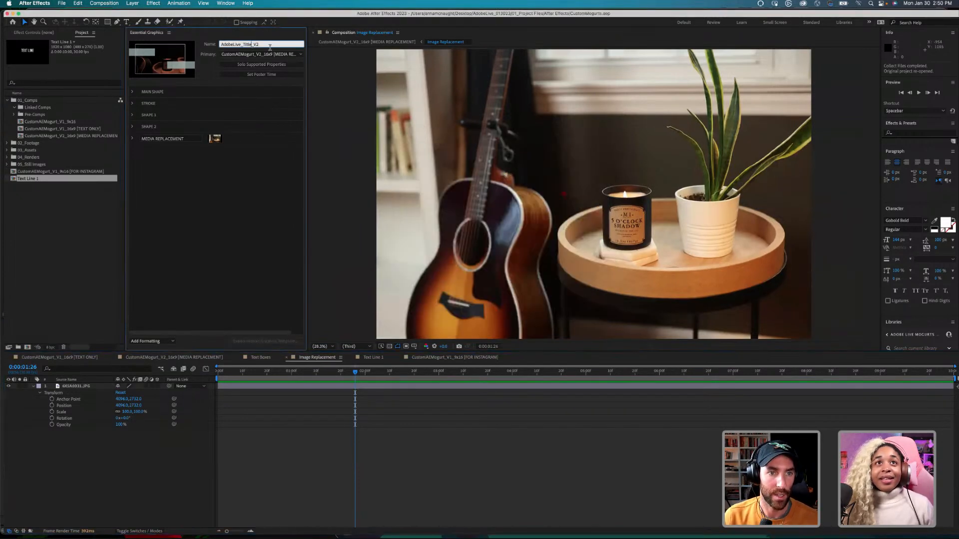
pyautogui.press('BackSpace')
pyautogui.press('BackSpace')
pyautogui.write('MEDIA REPLACEMENT EXAMPLE')
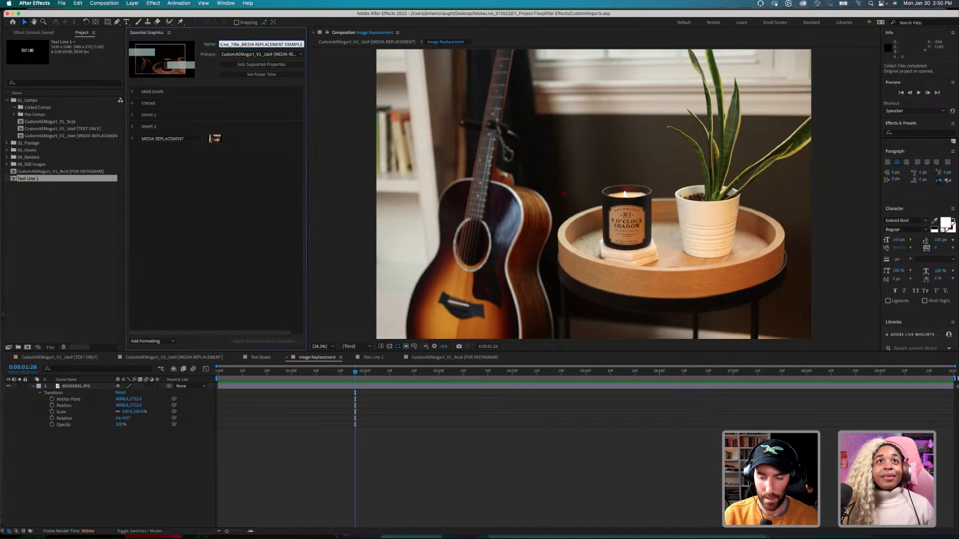
pyautogui.press('Return')
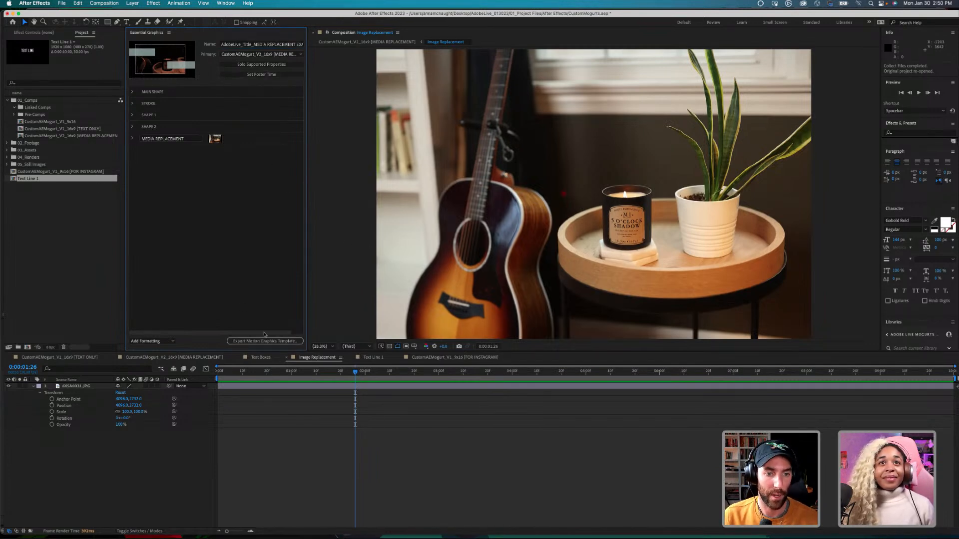
# Step: Export the media replacement motion graphics template to the Adobe Live Mogurts - 2023 library
pyautogui.click(265, 341)
pyautogui.click(525, 281)
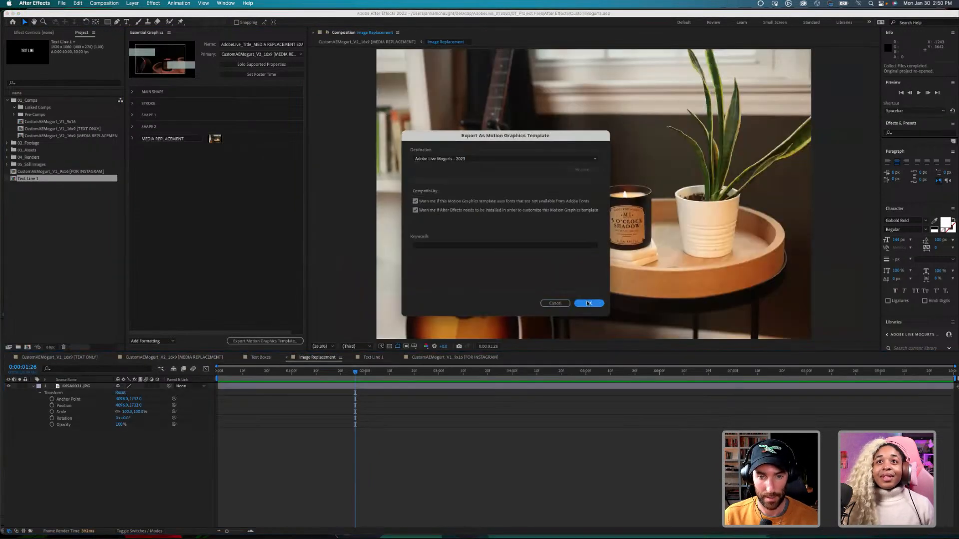
pyautogui.click(589, 304)
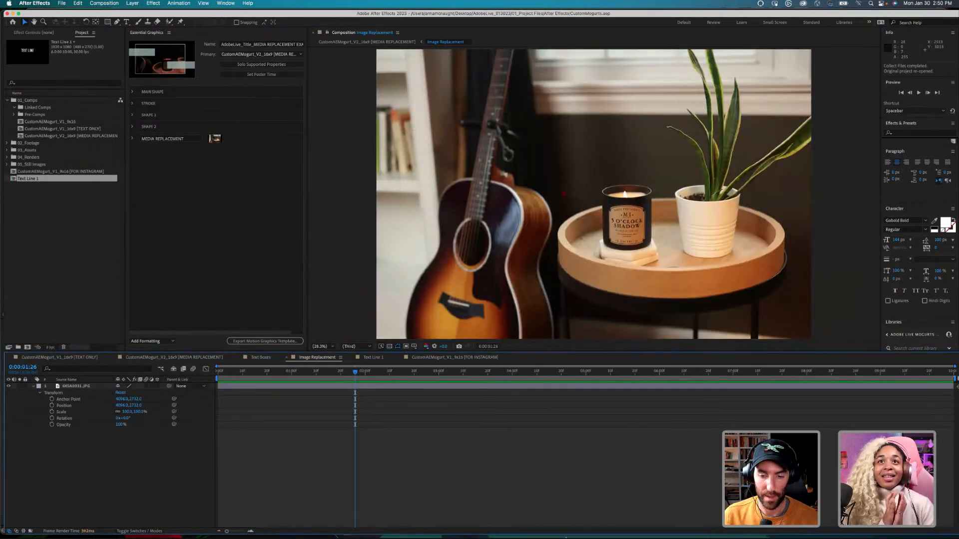
# Step: Switch to Premiere Pro and browse the available motion graphics templates
pyautogui.click(536, 526)
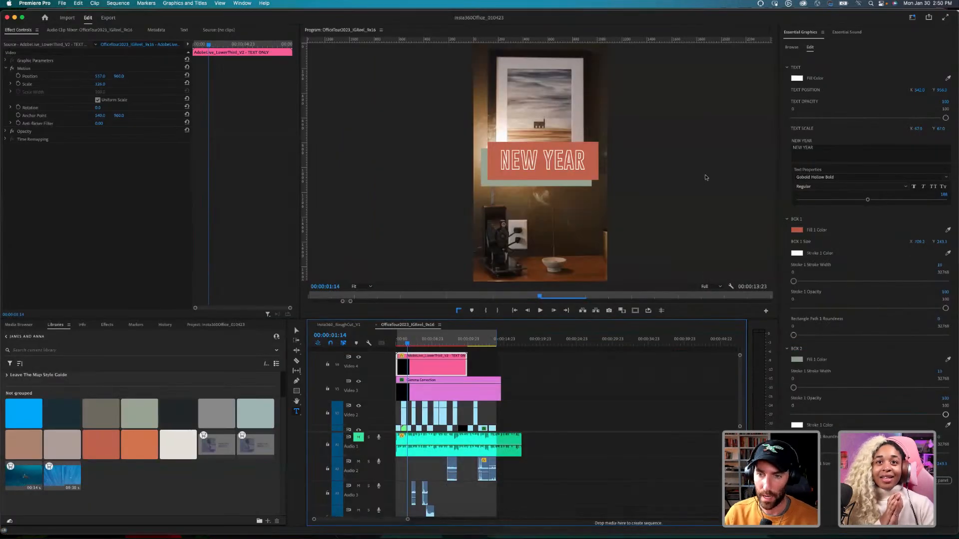
pyautogui.click(810, 34)
pyautogui.click(796, 48)
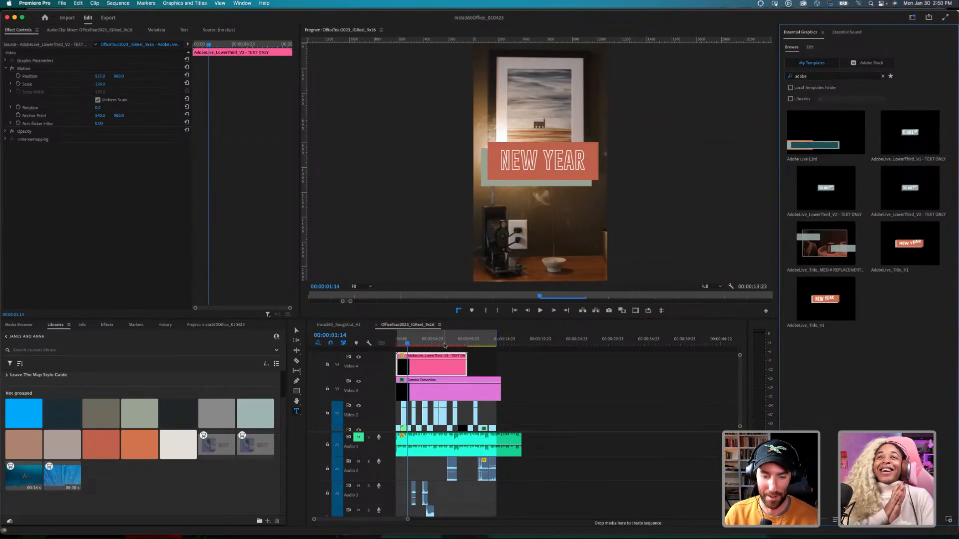
# Step: Move the AdobeLive_LowerThird_V2 - TEXT ONLY clip past the end of the edited footage on Video 4 and return the playhead to the start
pyautogui.click(444, 339)
pyautogui.press('=')
pyautogui.moveTo(583, 357); pyautogui.dragTo(454, 369)
pyautogui.moveTo(448, 367); pyautogui.dragTo(667, 357)
pyautogui.moveTo(501, 338); pyautogui.dragTo(649, 346)
pyautogui.press('-')
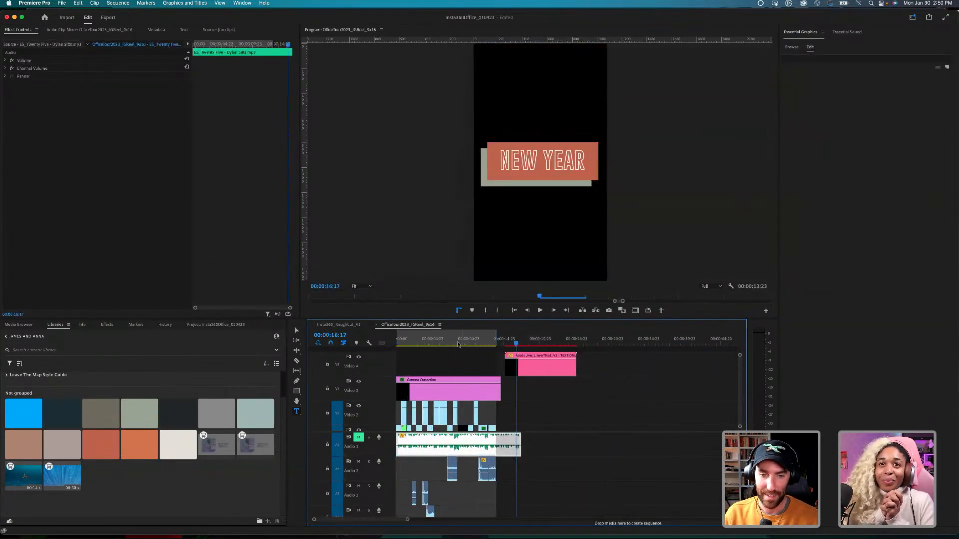
pyautogui.press('Home')
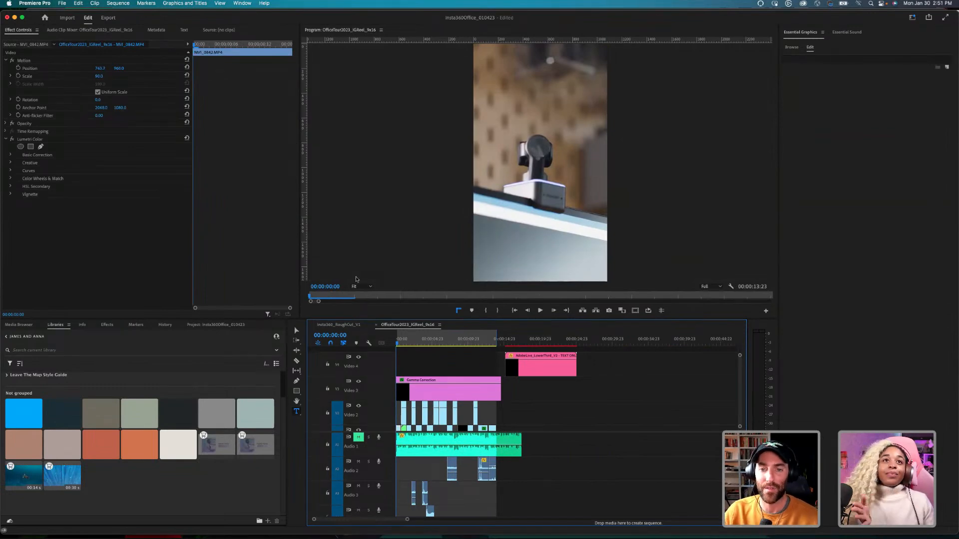
# Step: Try the AdobeLive_Title_MEDIA REPLACEMENT EXAMPLE template at the start of Video 4 in the vertical sequence, and delete it
pyautogui.click(797, 48)
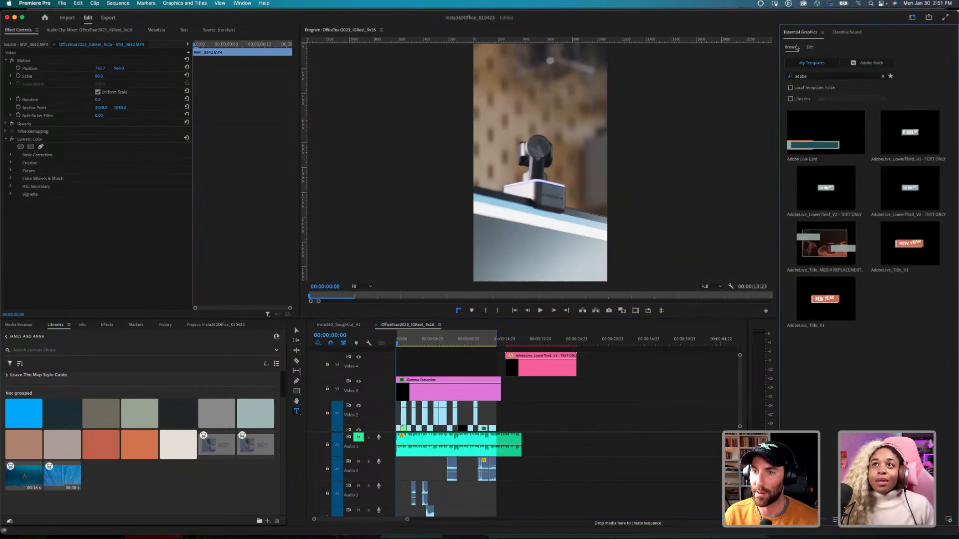
pyautogui.click(826, 247)
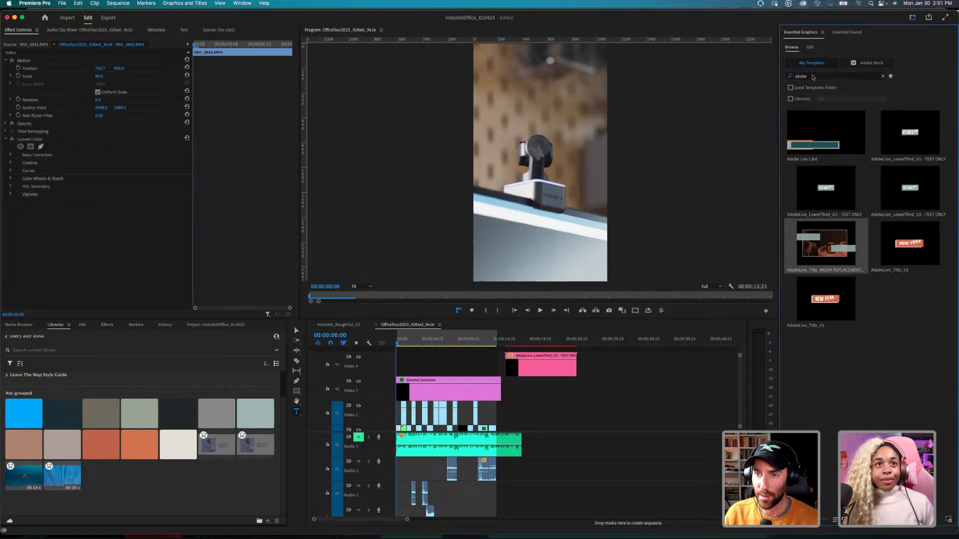
pyautogui.moveTo(814, 77); pyautogui.dragTo(773, 80)
pyautogui.press('BackSpace')
pyautogui.moveTo(827, 247); pyautogui.dragTo(399, 367)
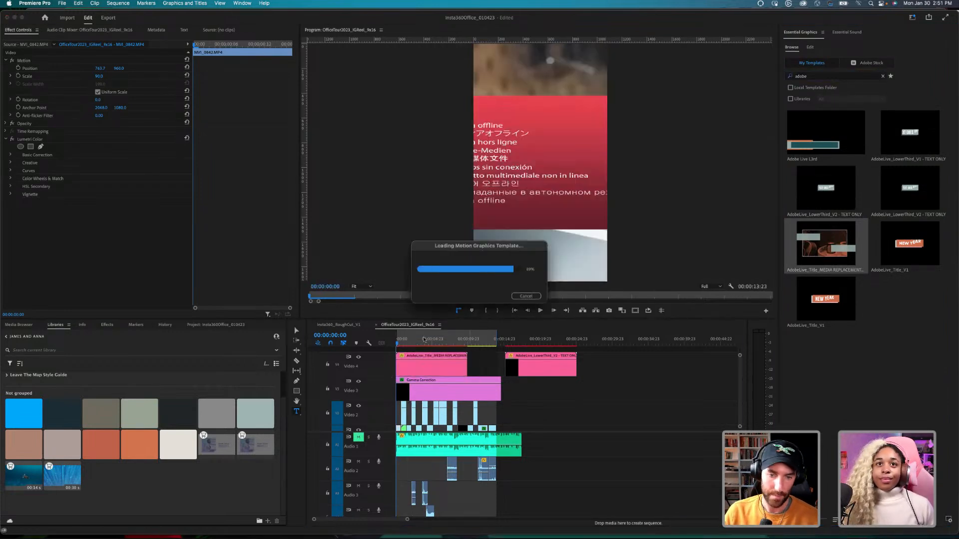
pyautogui.click(427, 341)
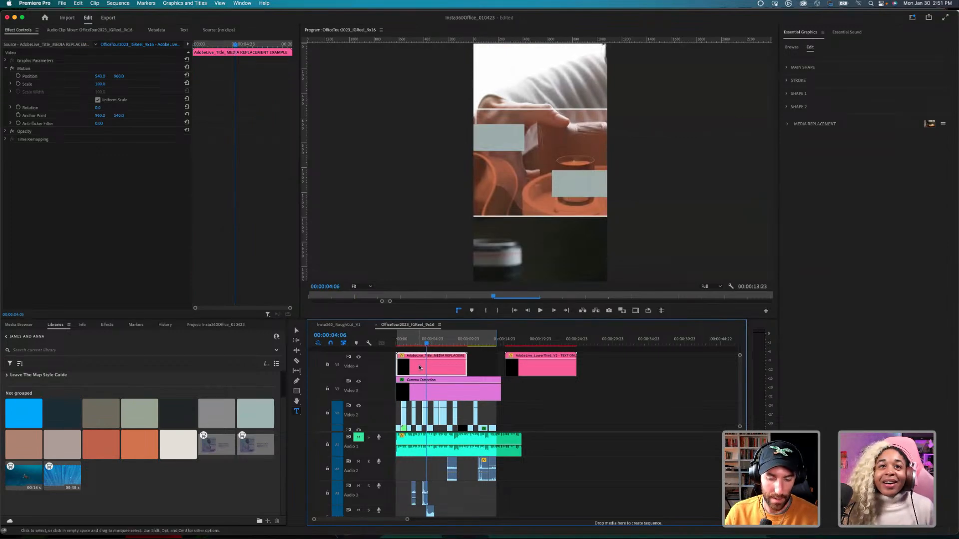
pyautogui.press('BackSpace')
# Step: Create a new sequence, Sequence 04, at 1920 x 1080 and 23.976 frames/second
pyautogui.press('super+n')
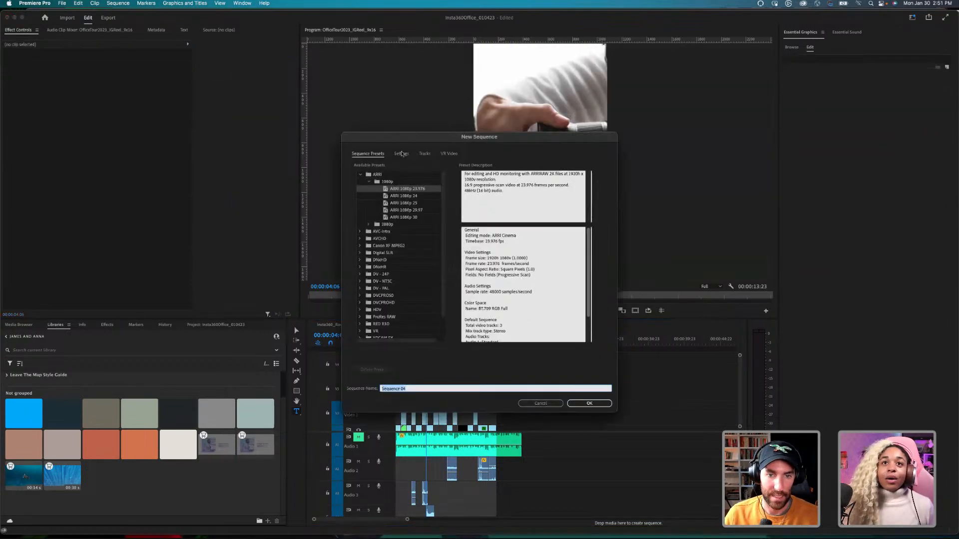
pyautogui.click(401, 153)
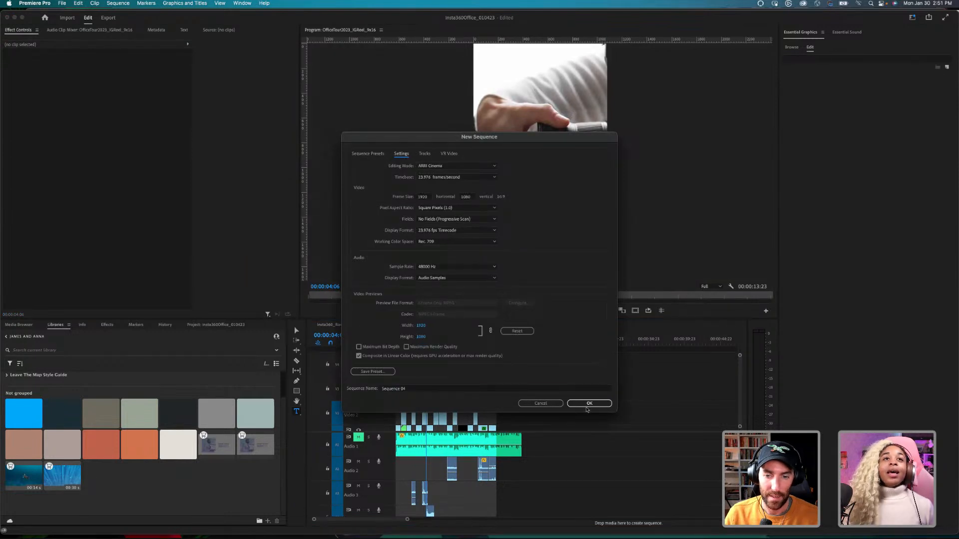
pyautogui.click(589, 404)
# Step: Place the AdobeLive_Title_MEDIA REPLACEMENT EXAMPLE template at the start of Sequence 04 and preview its opening animation
pyautogui.click(791, 47)
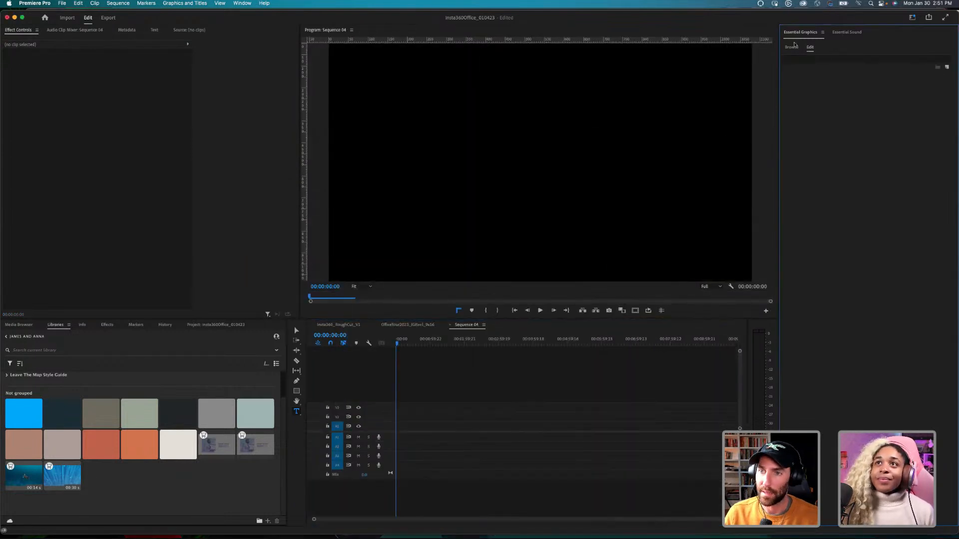
pyautogui.moveTo(382, 456); pyautogui.dragTo(435, 395)
pyautogui.click(527, 292)
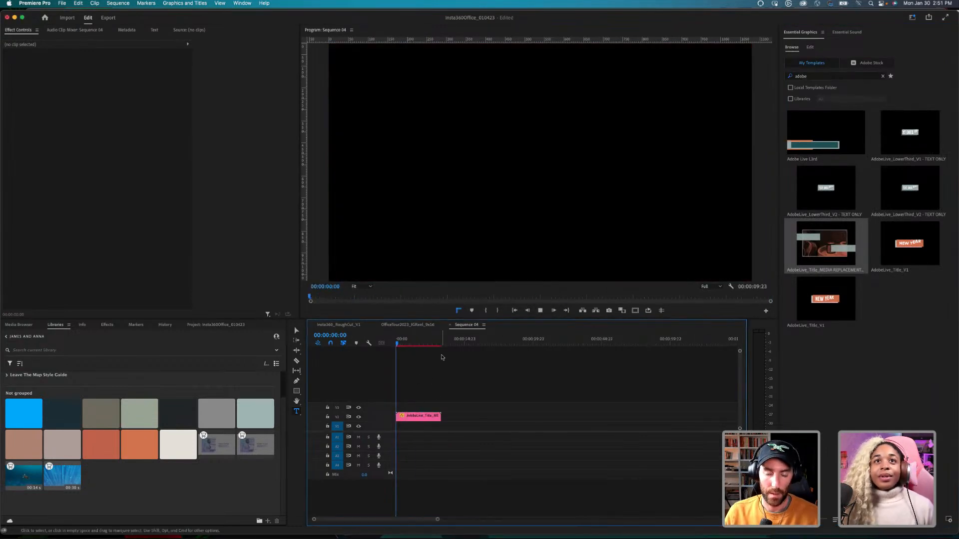
pyautogui.press('space')
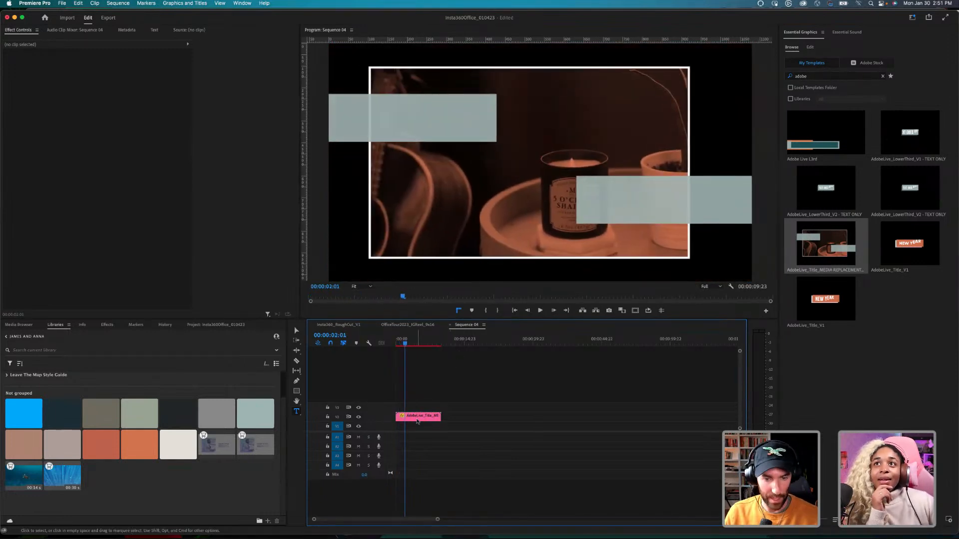
# Step: Expand the template clip's MEDIA REPLACEMENT control and open the 02_Footage bin in the project
pyautogui.click(422, 415)
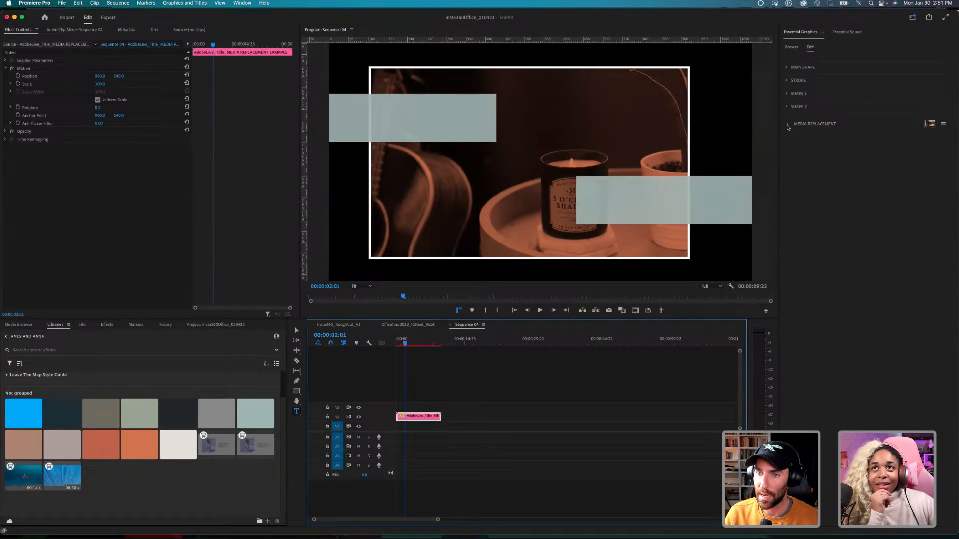
pyautogui.click(788, 125)
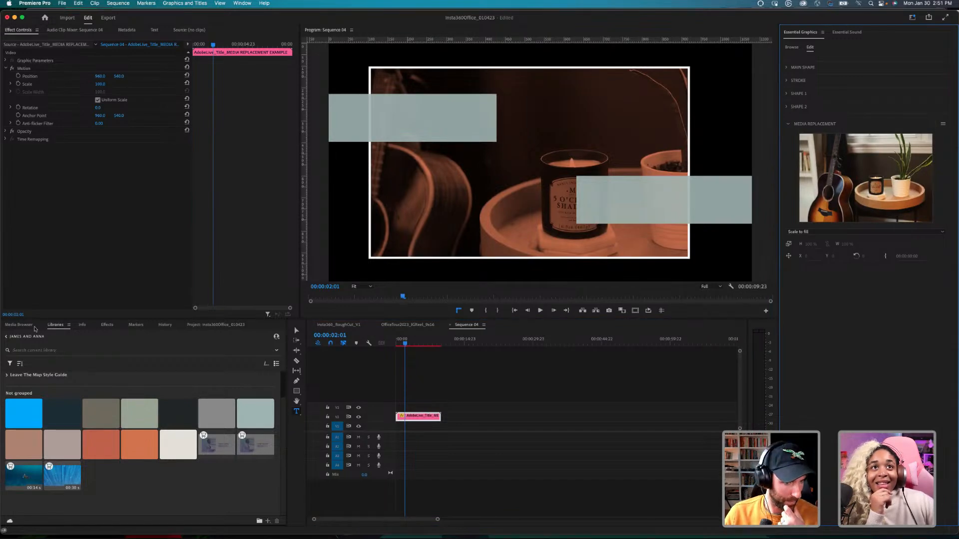
pyautogui.click(201, 324)
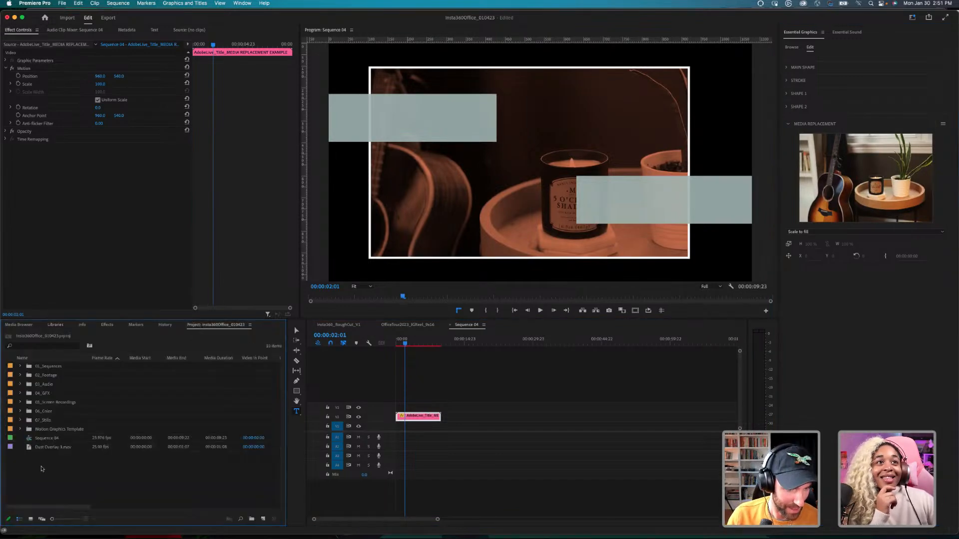
pyautogui.click(20, 376)
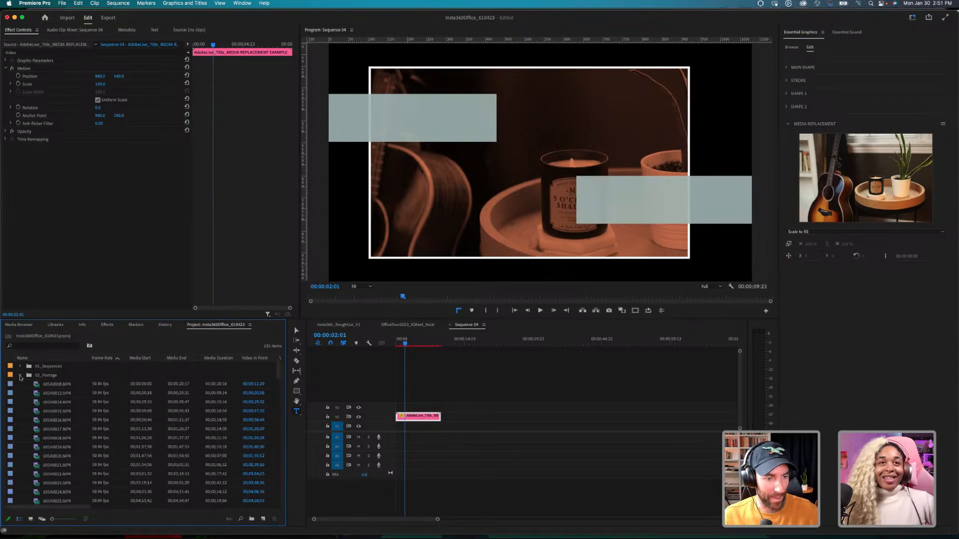
pyautogui.click(38, 386)
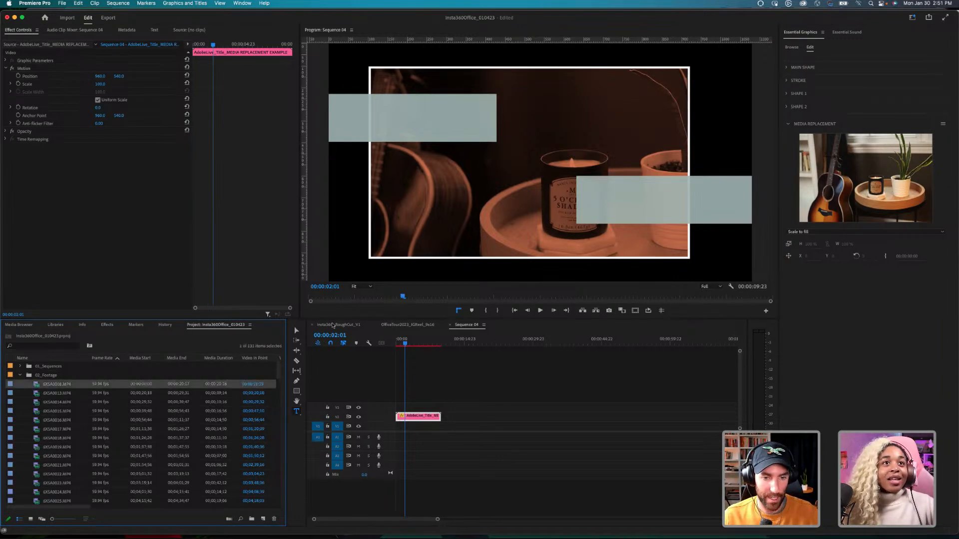
# Step: Locate the fly fishing poster clip in the Insta360_RoughCut_V1 sequence and reveal its source in the project
pyautogui.click(333, 325)
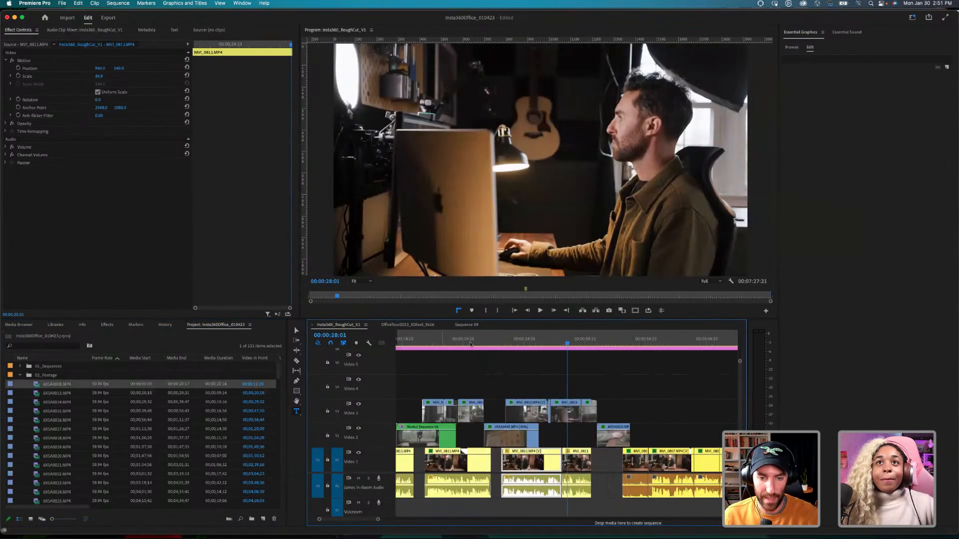
pyautogui.click(489, 340)
pyautogui.click(508, 435)
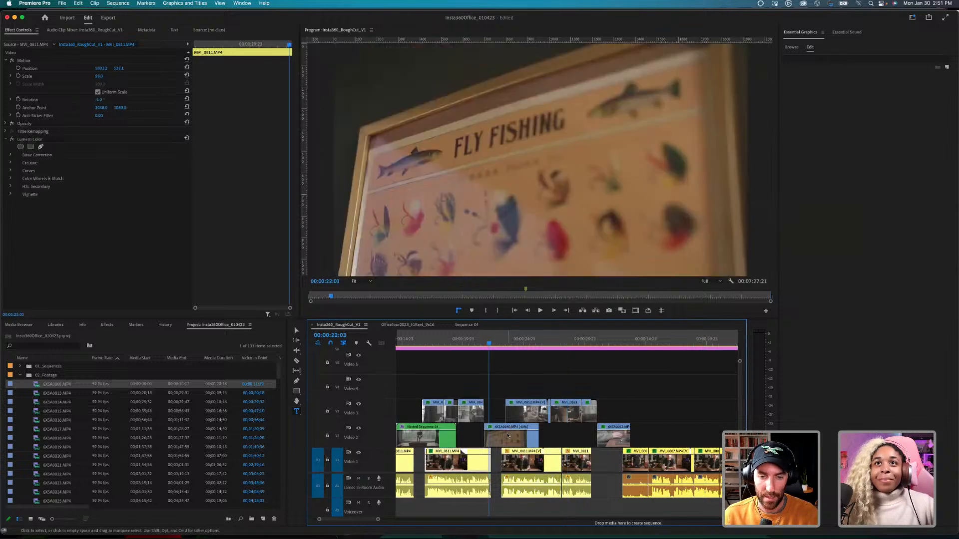
pyautogui.click(508, 437)
pyautogui.rightClick(508, 439)
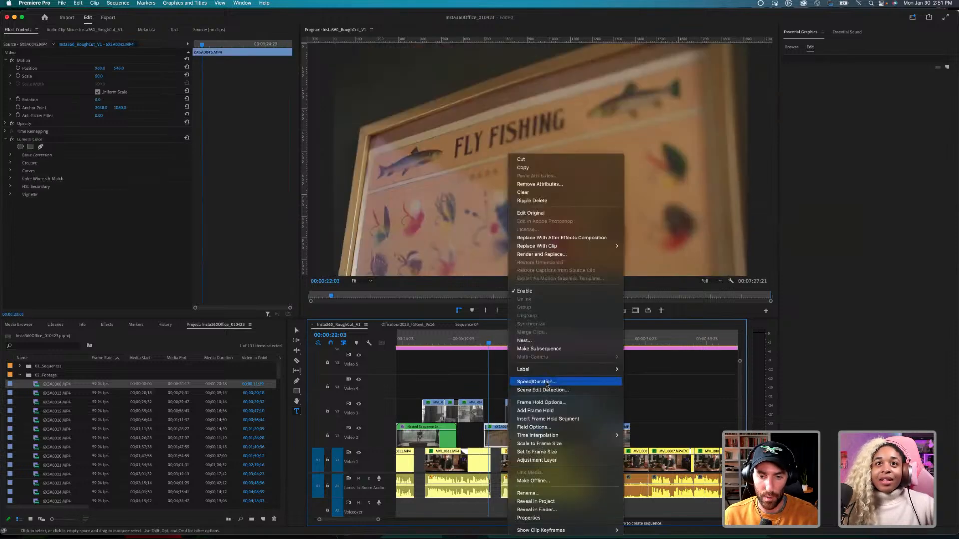
pyautogui.click(539, 502)
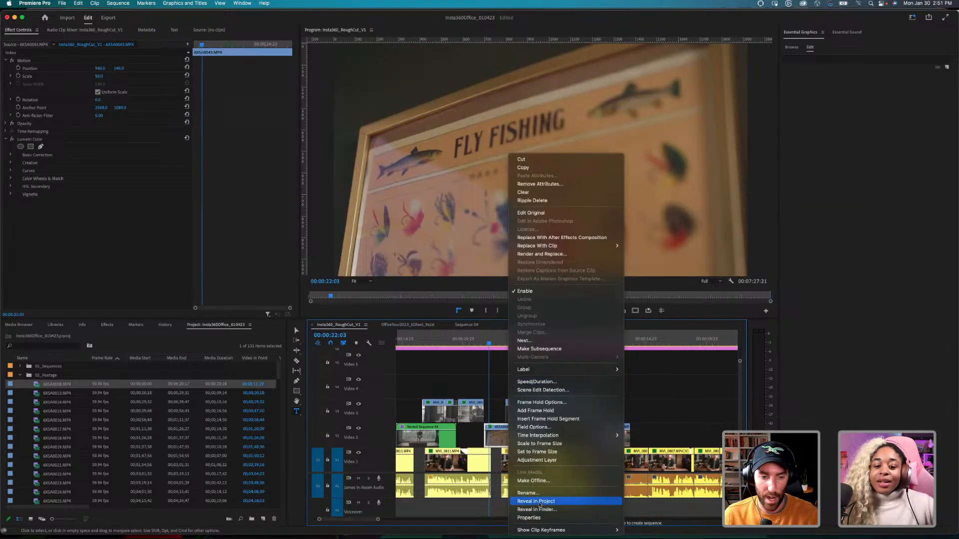
pyautogui.scroll(-1, 44, 499)
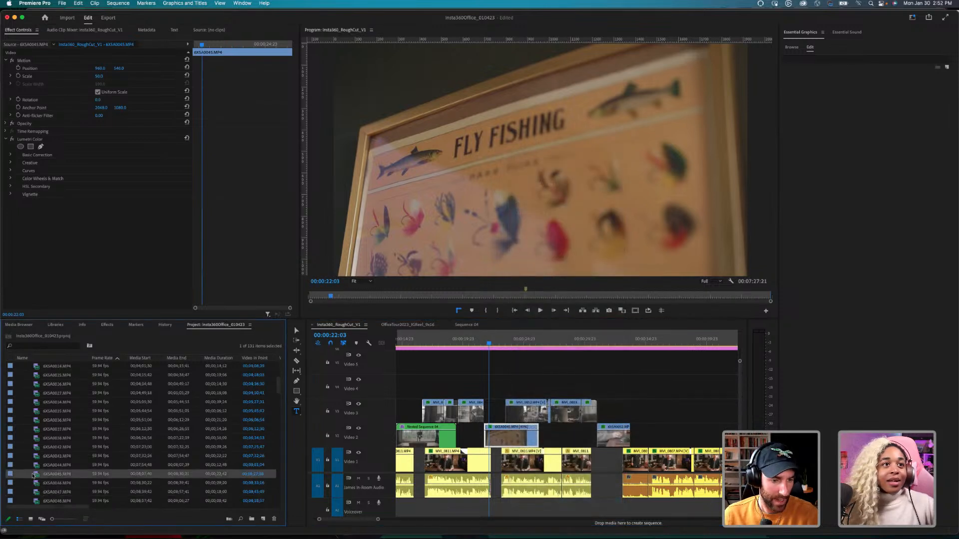
# Step: Load the revealed fly fishing clip as source and use it as the MEDIA REPLACEMENT footage of the template in Sequence 04
pyautogui.doubleClick(36, 475)
pyautogui.moveTo(258, 297); pyautogui.dragTo(261, 297)
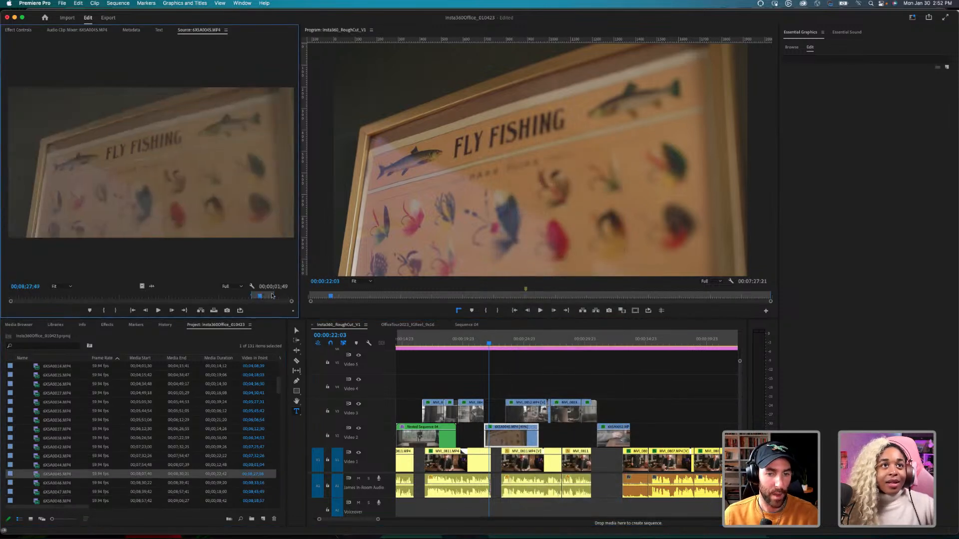
pyautogui.click(467, 326)
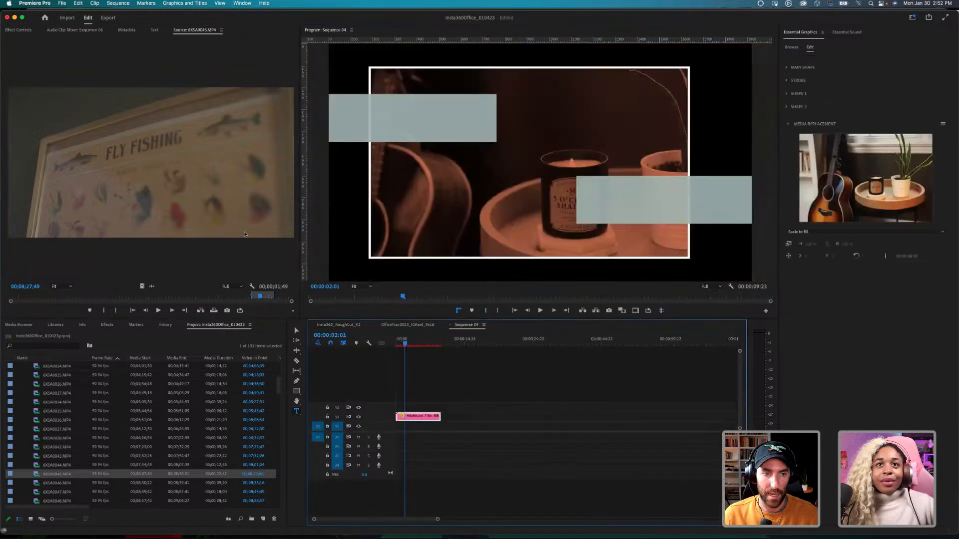
pyautogui.moveTo(141, 286); pyautogui.dragTo(863, 181)
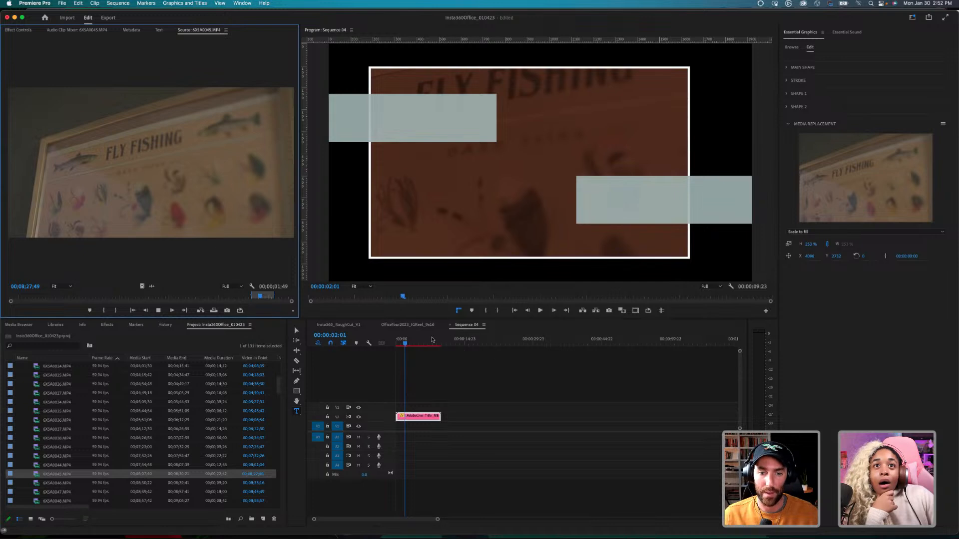
# Step: Move the playhead to 00:00:03:11 in Sequence 04 and set the program playback resolution to 1/4
pyautogui.press('space')
pyautogui.click(406, 342)
pyautogui.moveTo(406, 341)
pyautogui.mouseDown()
pyautogui.moveTo(434, 341)
pyautogui.moveTo(376, 344)
pyautogui.moveTo(412, 341)
pyautogui.mouseUp()
pyautogui.click(709, 287)
pyautogui.click(709, 309)
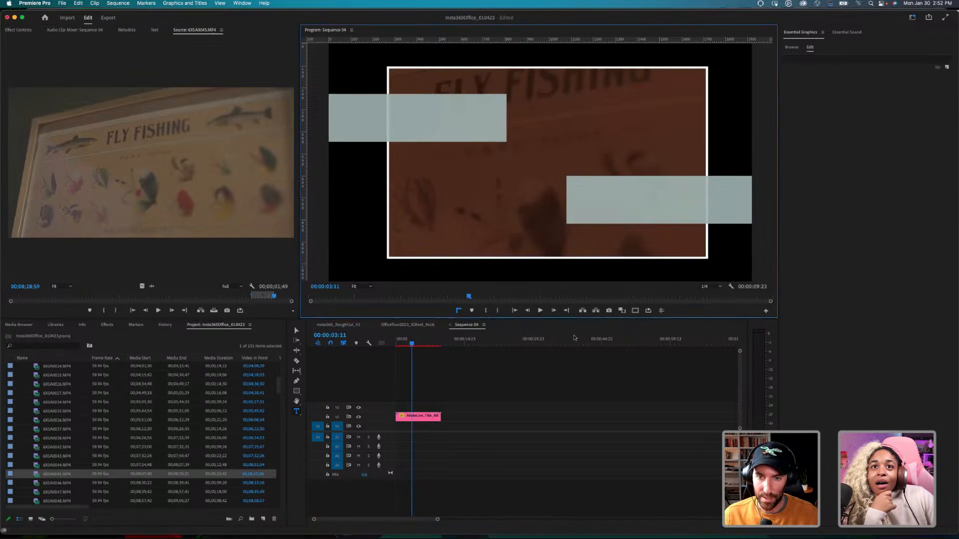
# Step: Set the template clip's replacement footage to Scale to fit and undo a trial adjustment of it
pyautogui.click(418, 416)
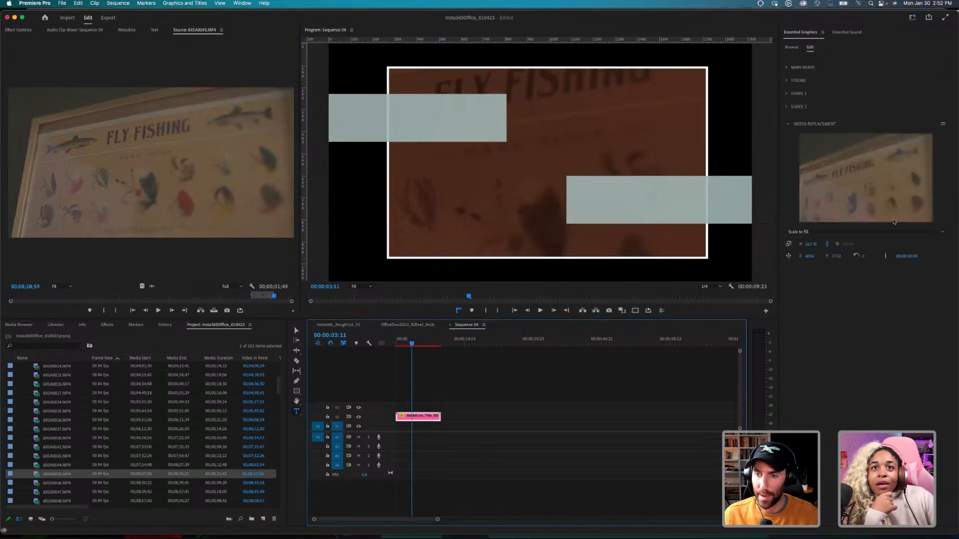
pyautogui.click(837, 233)
pyautogui.click(810, 249)
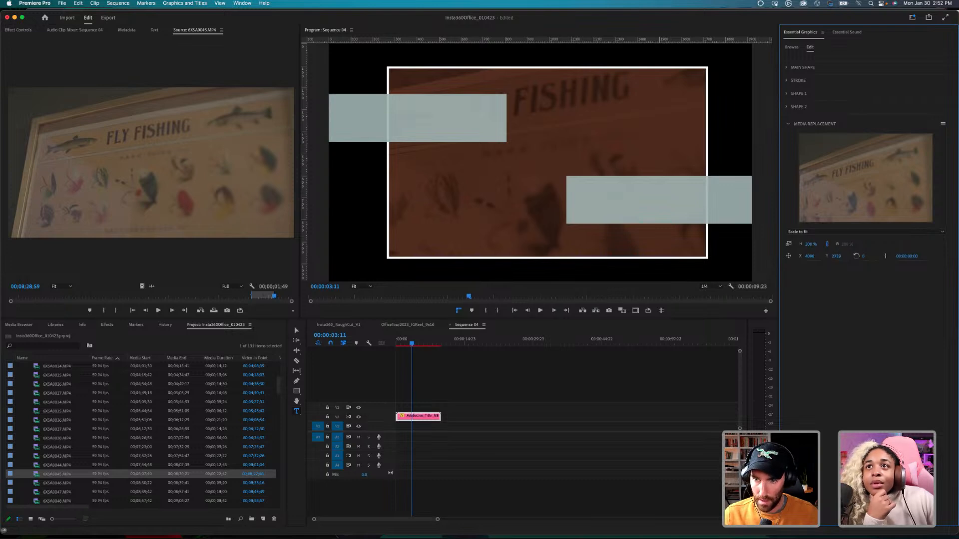
pyautogui.moveTo(864, 268); pyautogui.dragTo(861, 270)
pyautogui.press('super+z')
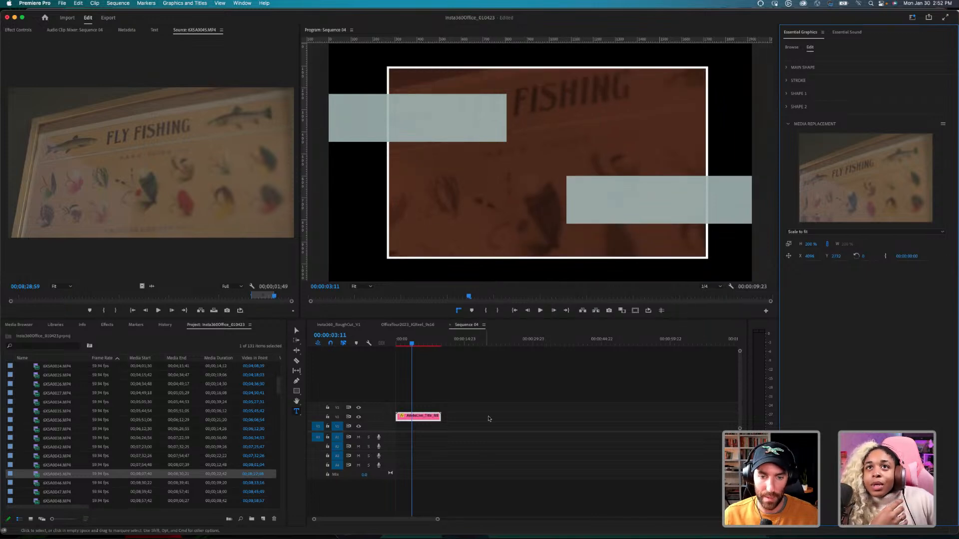
# Step: Collapse the 02_Footage bin and select the 07_Stills bin in the project
pyautogui.click(419, 419)
pyautogui.click(419, 419)
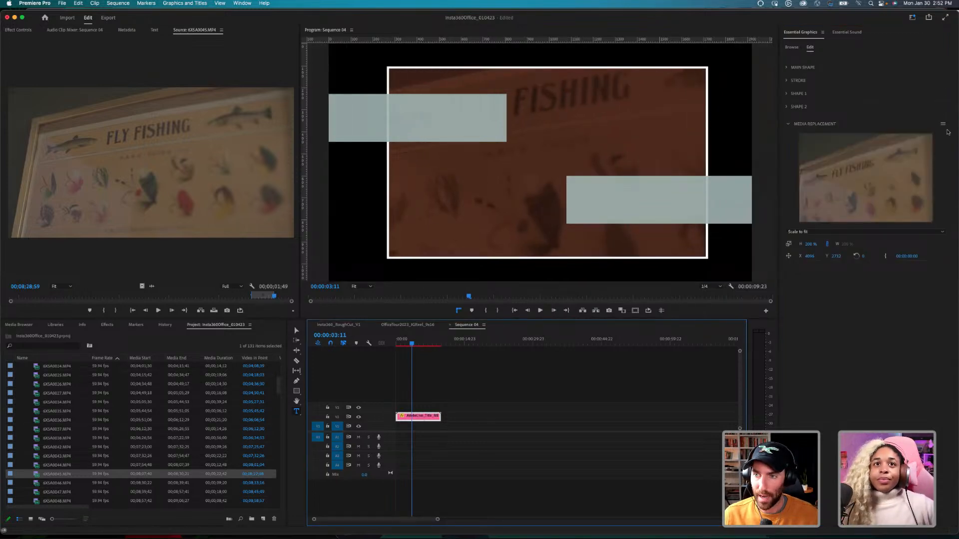
pyautogui.scroll(5, 79, 383)
pyautogui.click(20, 375)
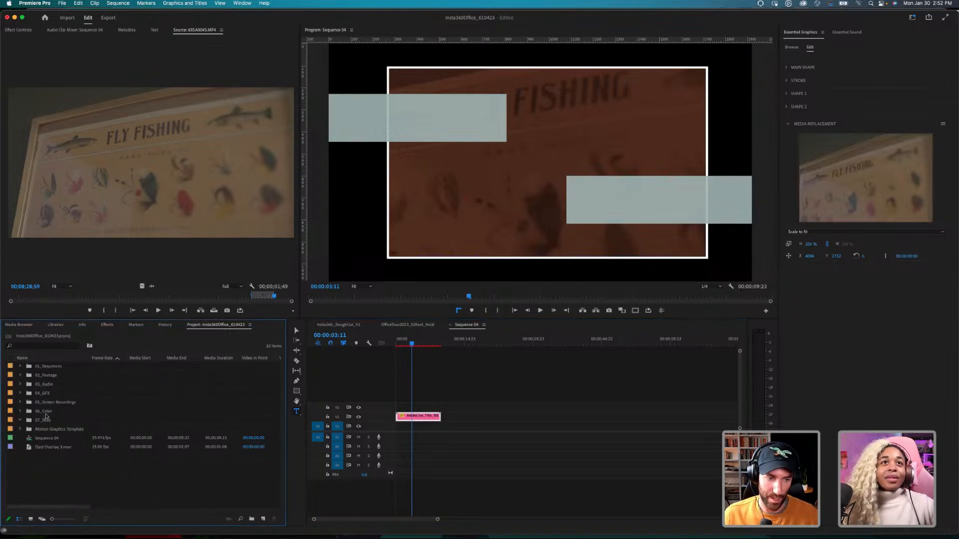
pyautogui.click(11, 422)
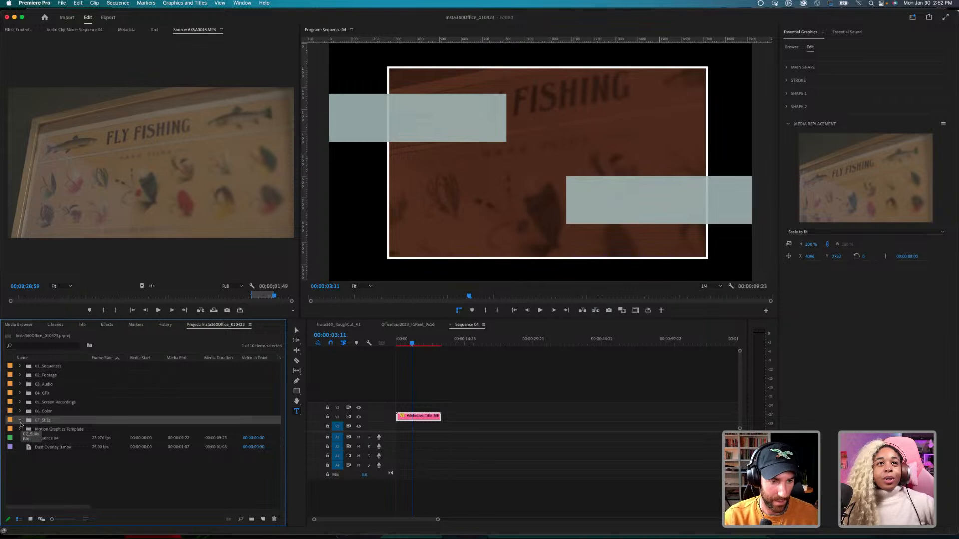
# Step: Start a media import and browse to the 06_Stills folder inside Insta360_OfficeTour, previewing one of its JPG stills
pyautogui.press('super+i')
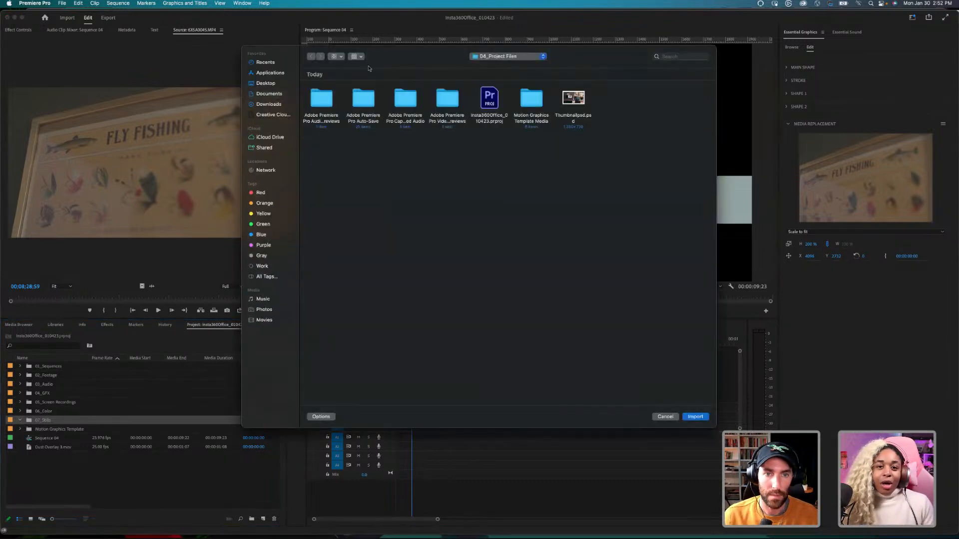
pyautogui.click(267, 83)
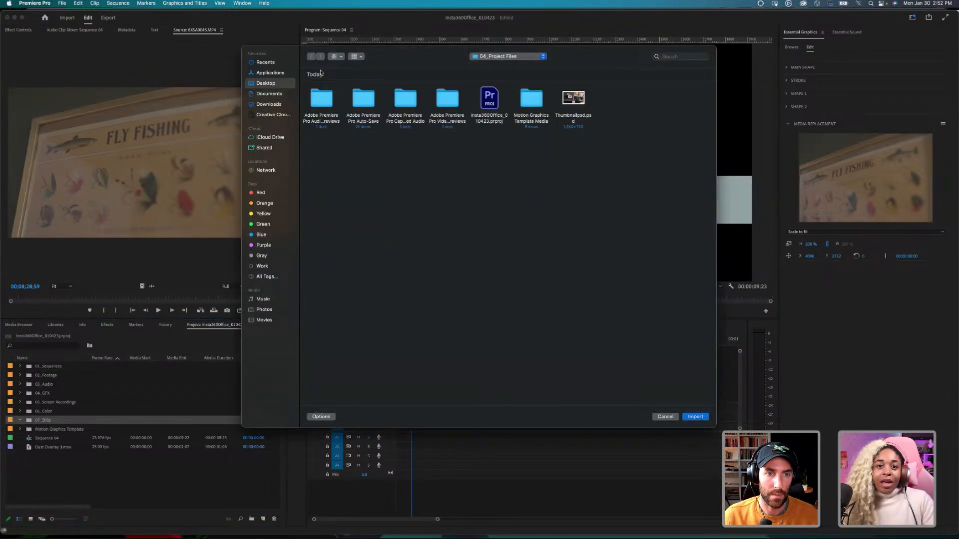
pyautogui.doubleClick(372, 99)
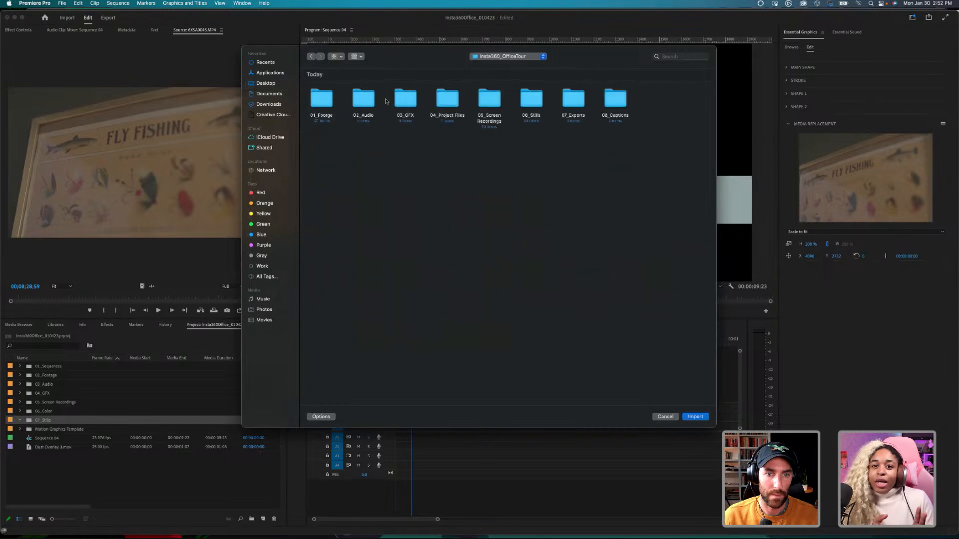
pyautogui.click(528, 100)
pyautogui.click(363, 114)
pyautogui.press('space')
pyautogui.press('space')
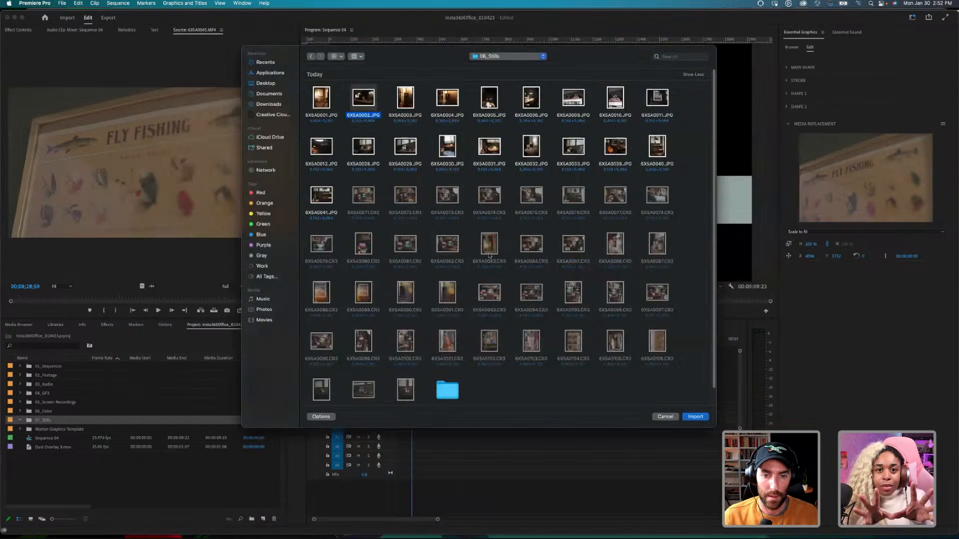
# Step: Import the stills 6X5A0012.JPG, 6X5A0028.JPG and 6X5A0029.JPG into the 07_Stills bin
pyautogui.click(405, 159)
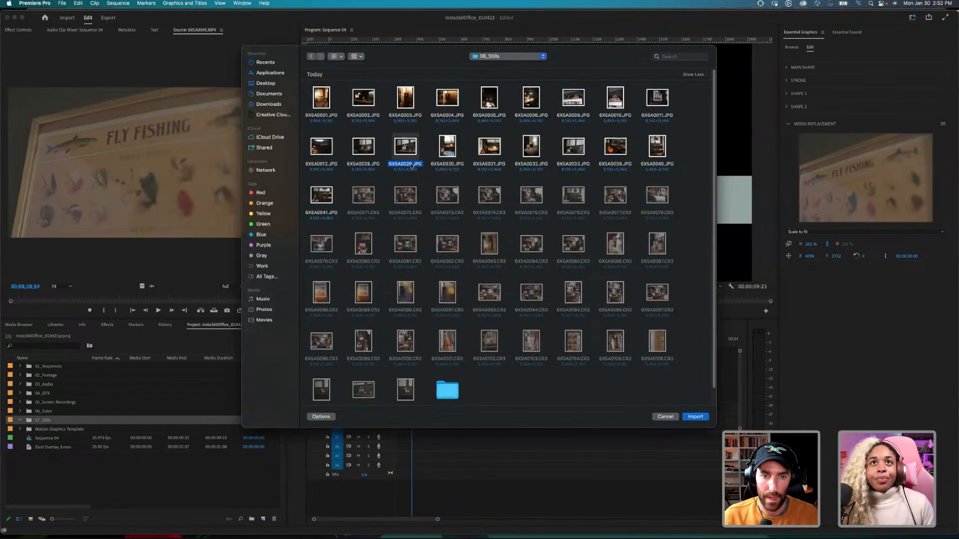
pyautogui.keyDown('shift'); pyautogui.click(363, 165); pyautogui.keyUp('shift')
pyautogui.keyDown('shift'); pyautogui.click(322, 164); pyautogui.keyUp('shift')
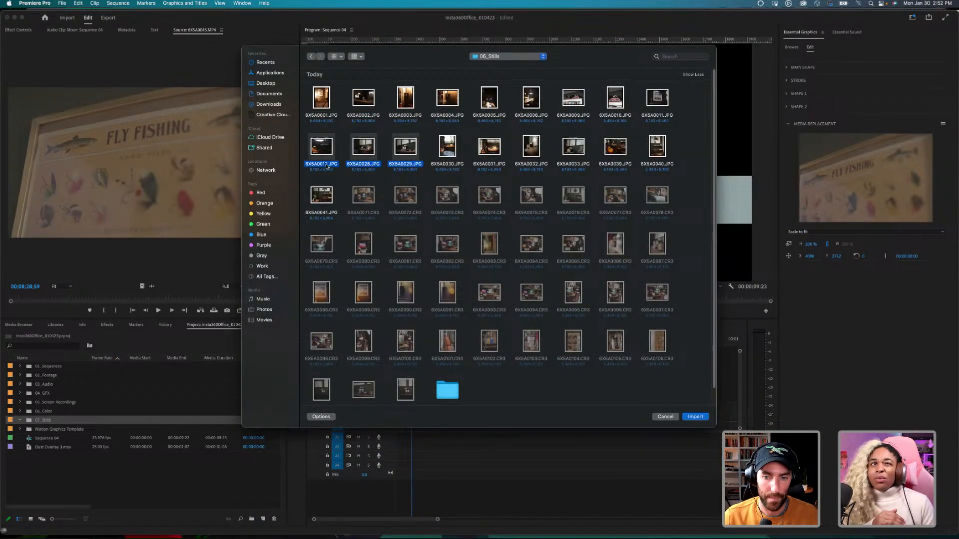
pyautogui.press('Return')
pyautogui.click(90, 420)
# Step: View the imported stills as source and use 6X5A0028.JPG as the template's MEDIA REPLACEMENT image
pyautogui.doubleClick(37, 429)
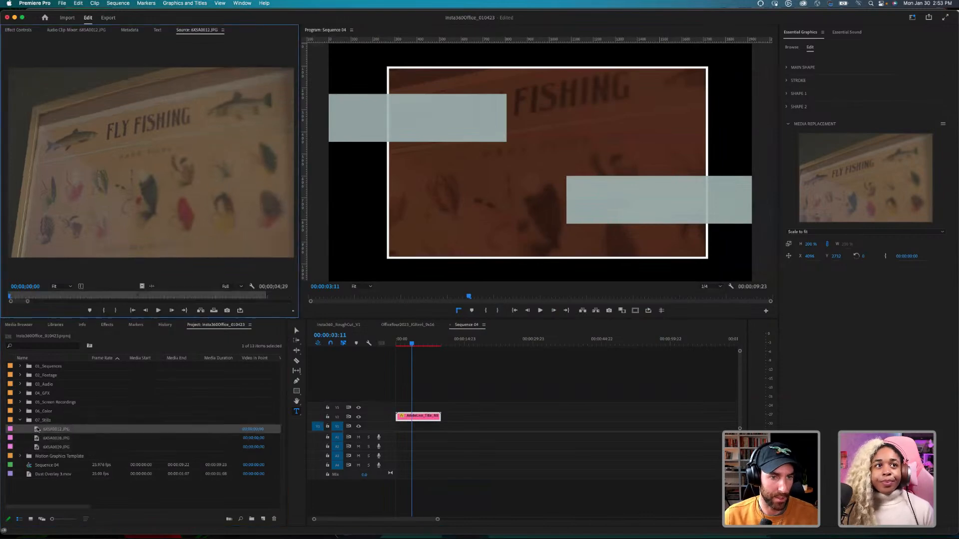
pyautogui.doubleClick(36, 438)
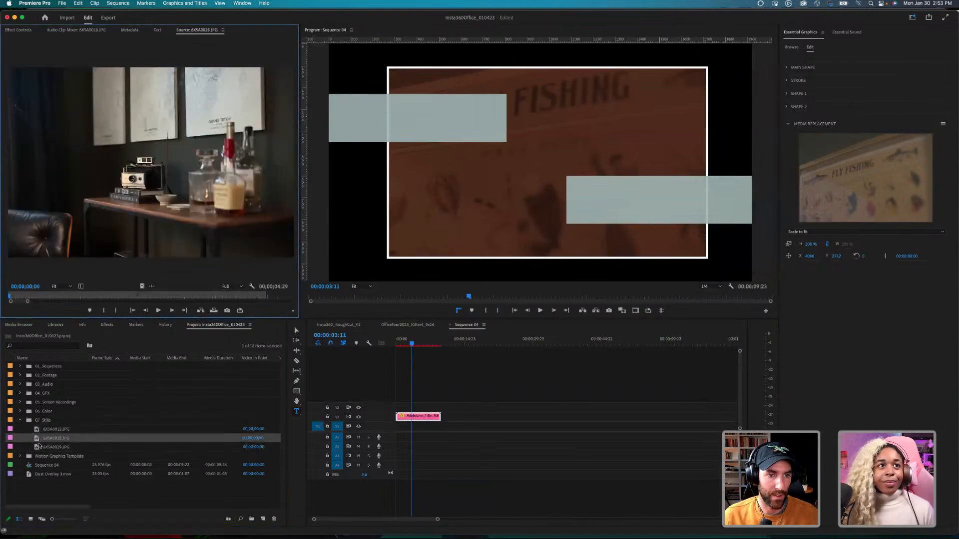
pyautogui.moveTo(38, 440); pyautogui.dragTo(870, 184)
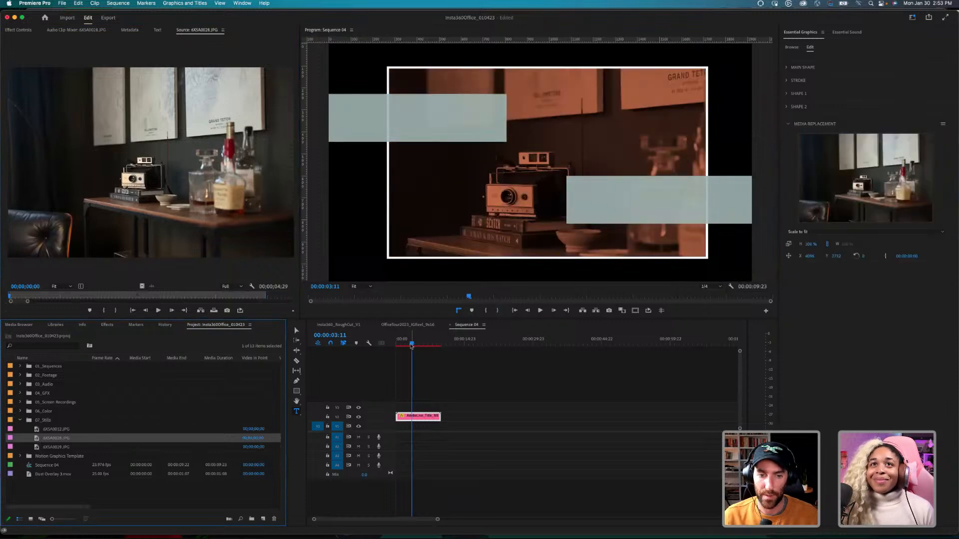
# Step: Play Sequence 04 from its start to check the template animation with the still image
pyautogui.click(564, 362)
pyautogui.press('Home')
pyautogui.press('space')
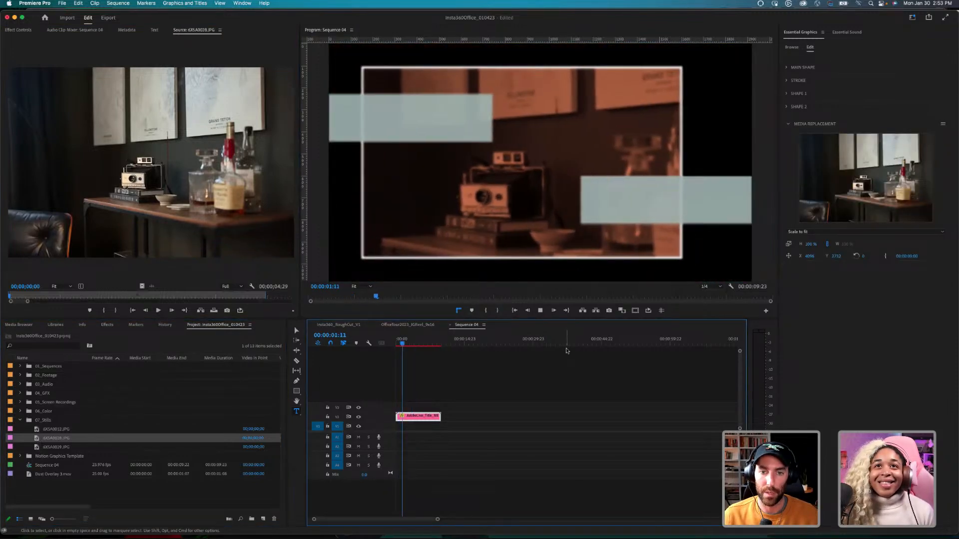
pyautogui.press('space')
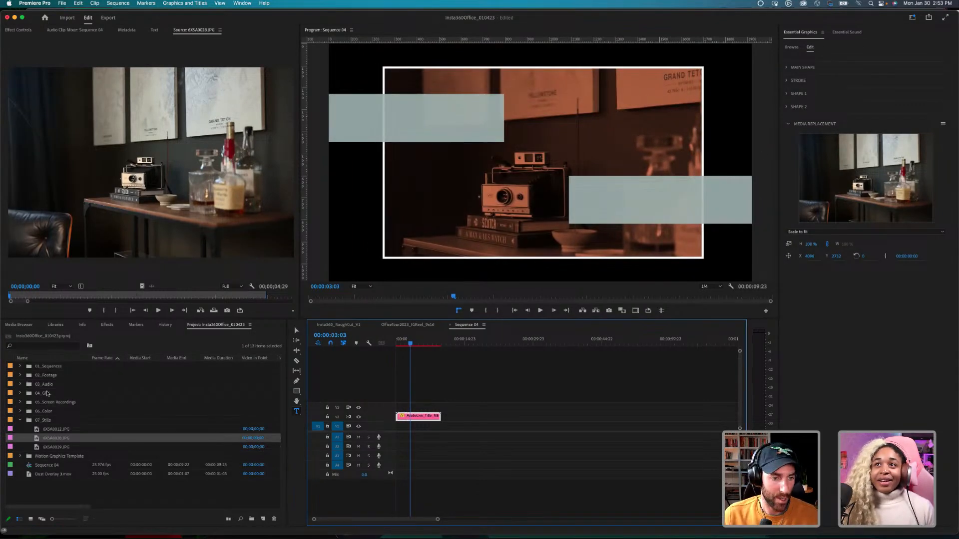
# Step: Load 6X5A0013.MP4 from the 02_Footage bin, mark a range of about 55 frames, and use it as the MEDIA REPLACEMENT footage
pyautogui.click(20, 375)
pyautogui.doubleClick(36, 394)
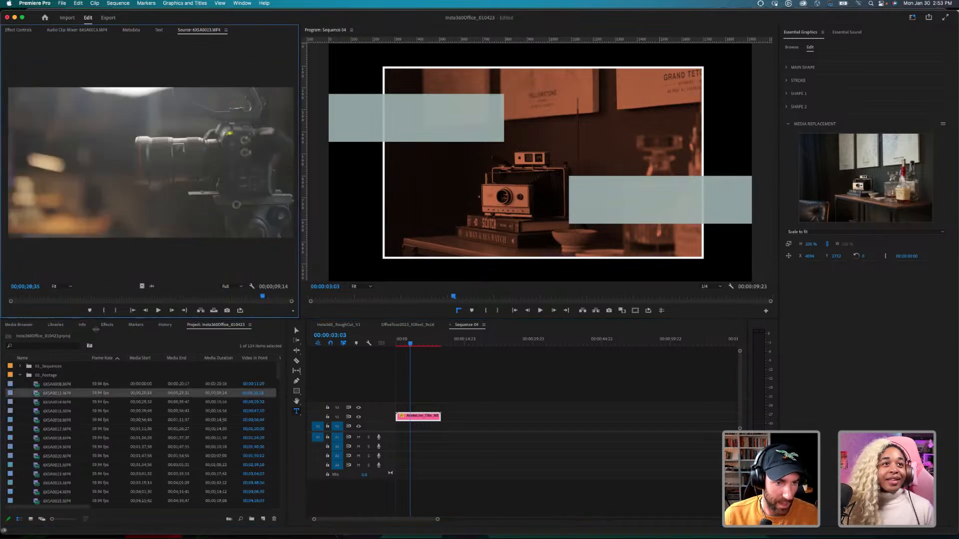
pyautogui.moveTo(244, 294); pyautogui.dragTo(848, 177)
pyautogui.press('i')
pyautogui.press('o')
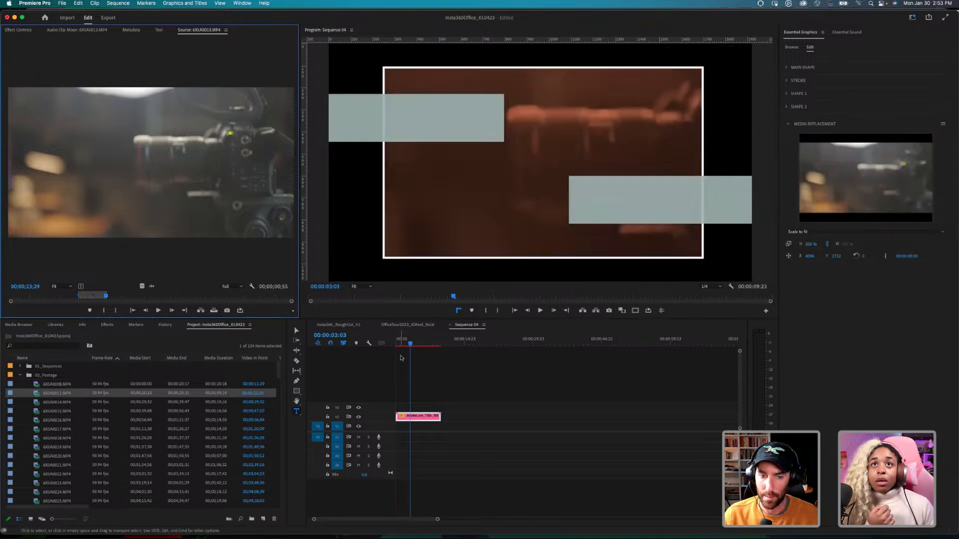
# Step: Play Sequence 04 from its start to check the template animation with the camera footage
pyautogui.click(397, 342)
pyautogui.press('space')
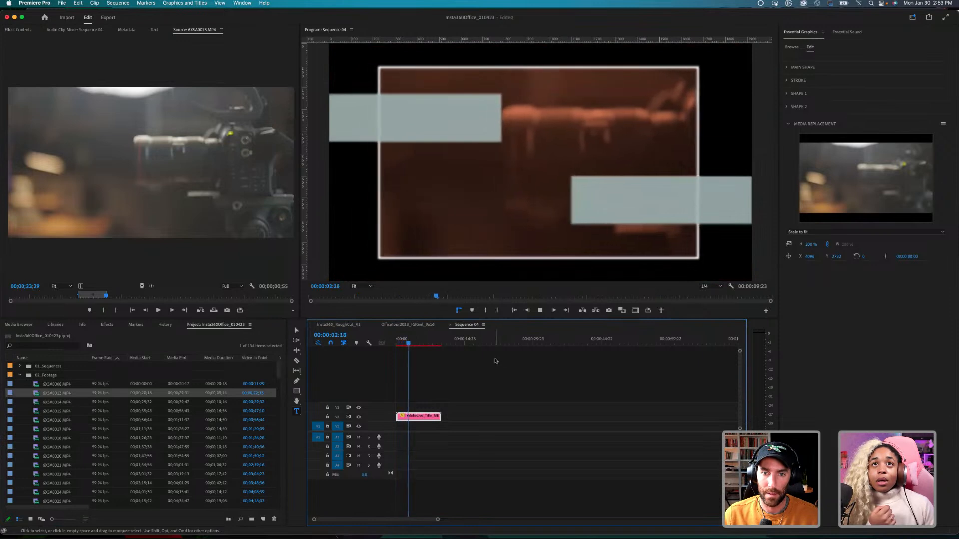
pyautogui.press('space')
# Step: Preview the 6X5A0020.MP4 clip from the 02_Footage bin as alternative replacement footage
pyautogui.click(151, 296)
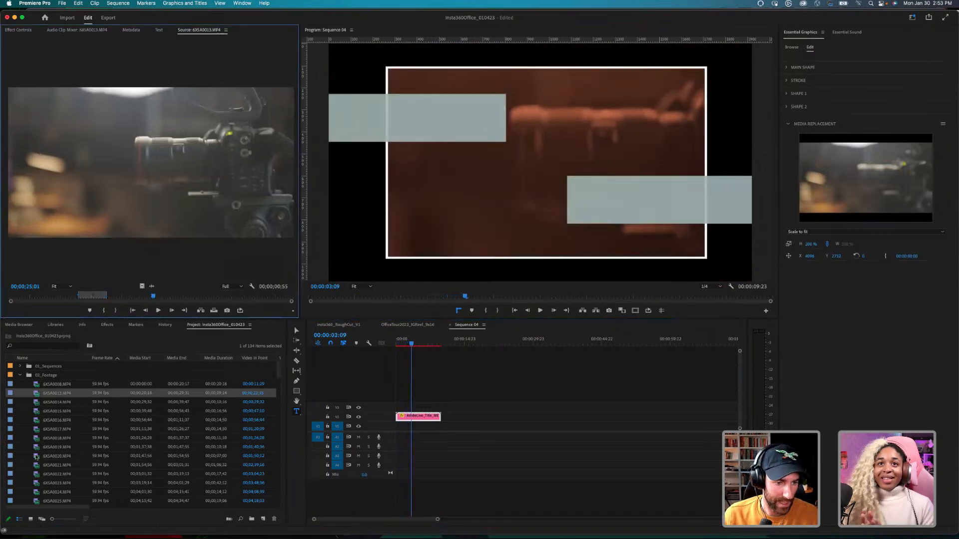
pyautogui.doubleClick(37, 456)
pyautogui.press('Down')
pyautogui.press('Down')
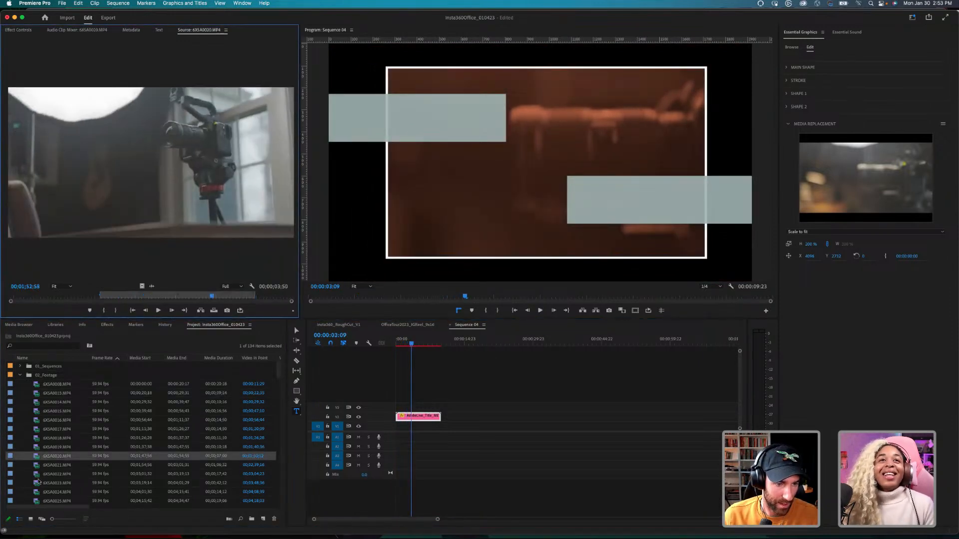
pyautogui.click(159, 296)
# Step: Load 6X5A0027.MP4, mark a range of about 35 frames, and use it as the MEDIA REPLACEMENT footage
pyautogui.scroll(-5, 67, 470)
pyautogui.doubleClick(37, 475)
pyautogui.moveTo(149, 296); pyautogui.dragTo(55, 296)
pyautogui.press('i')
pyautogui.press('o')
pyautogui.moveTo(142, 285); pyautogui.dragTo(866, 178)
# Step: Return Sequence 04's playhead to the start, save the project, and play the template with its new footage
pyautogui.click(444, 371)
pyautogui.moveTo(412, 343); pyautogui.dragTo(369, 344)
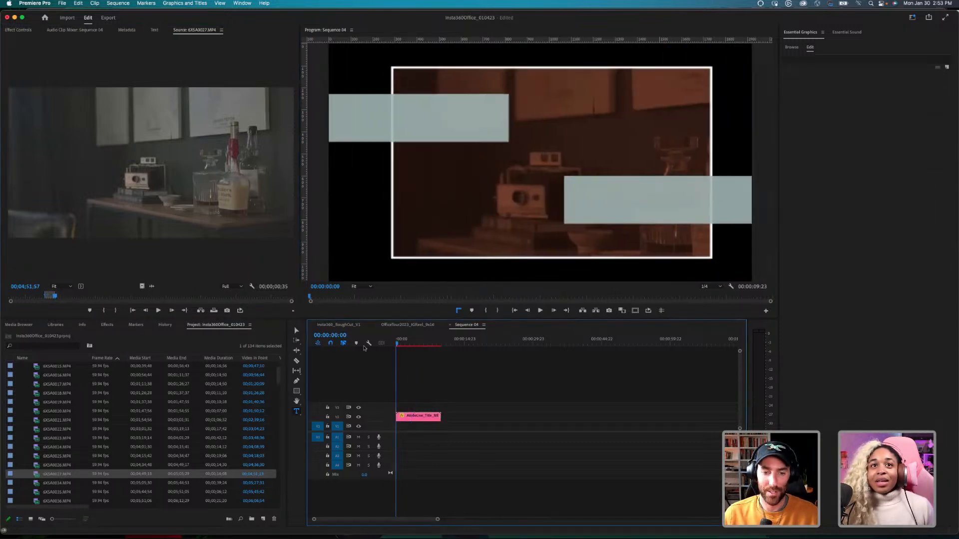
pyautogui.press('super+s')
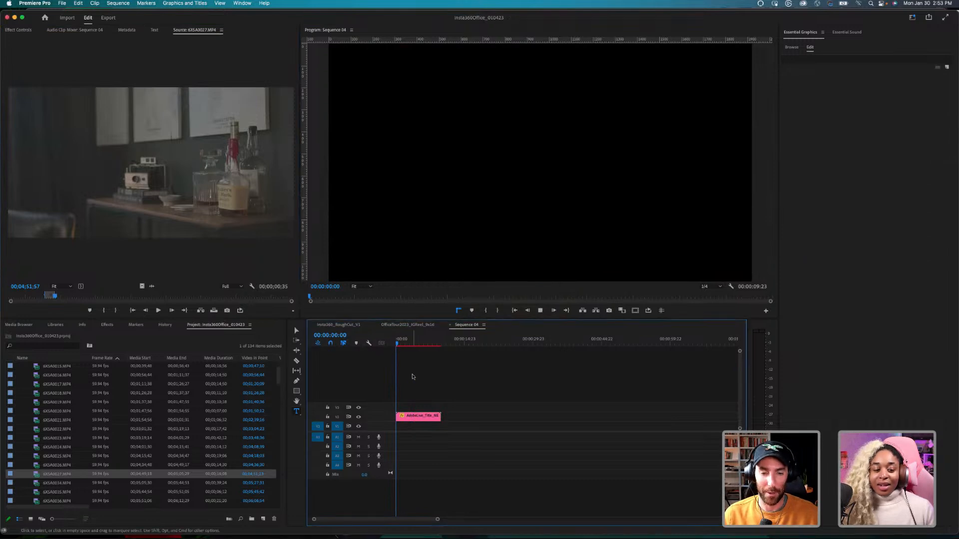
pyautogui.press('space')
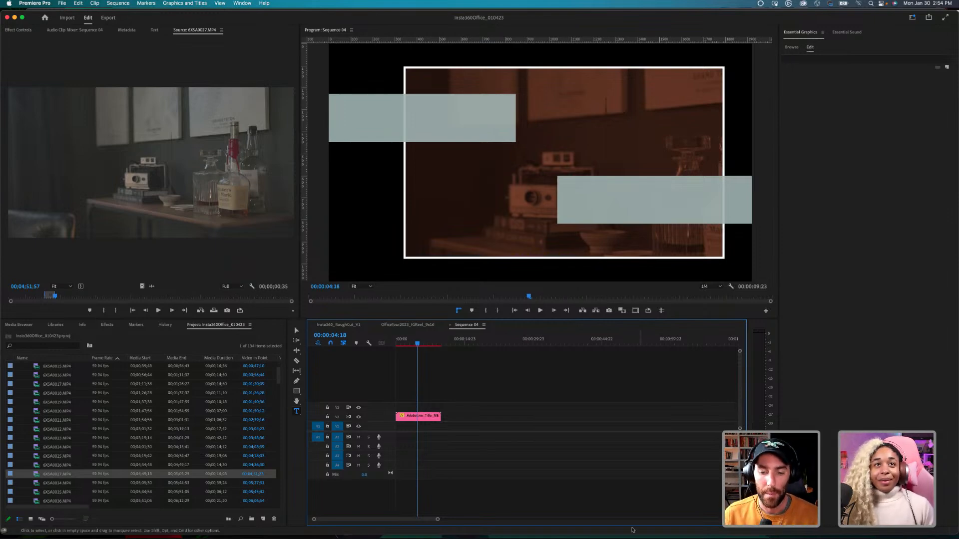
# Step: Switch to After Effects and preview the CustomAEMogurt_V1_16x9 [TEXT ONLY] composition from its first frame
pyautogui.moveTo(589, 527)
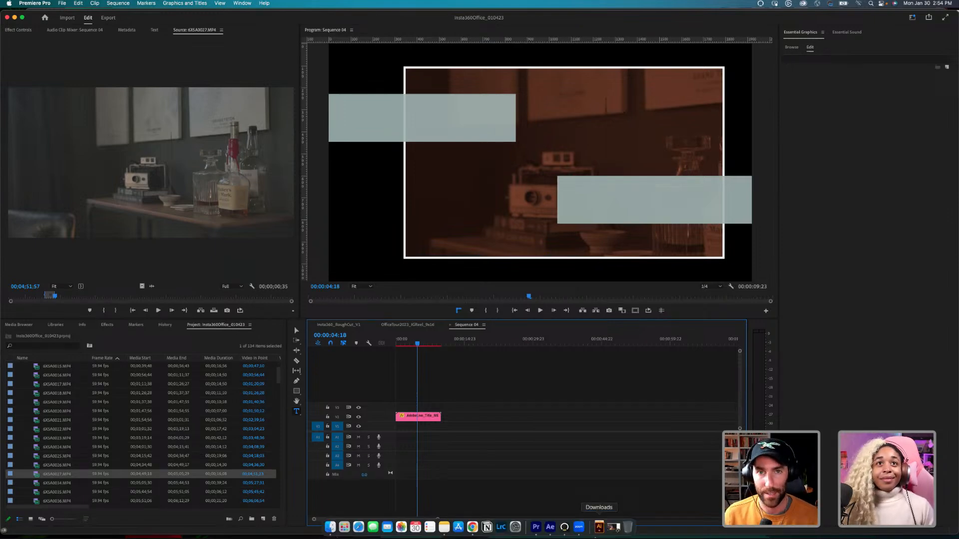
pyautogui.click(550, 527)
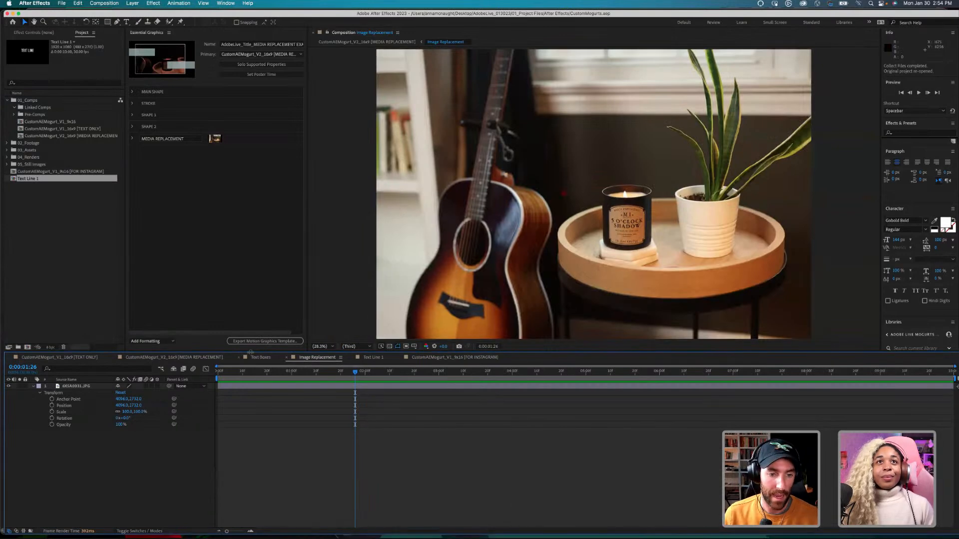
pyautogui.click(175, 358)
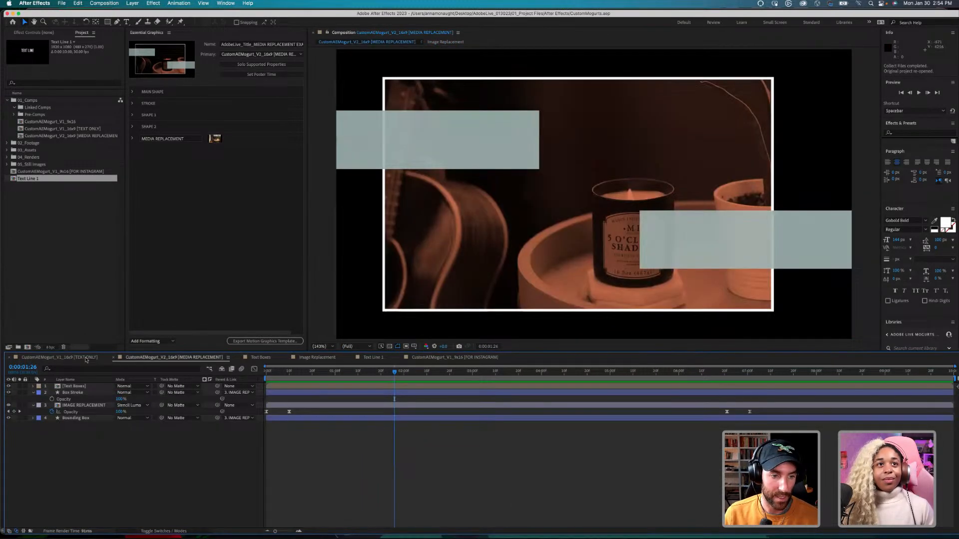
pyautogui.click(85, 358)
pyautogui.press('Home')
pyautogui.press('space')
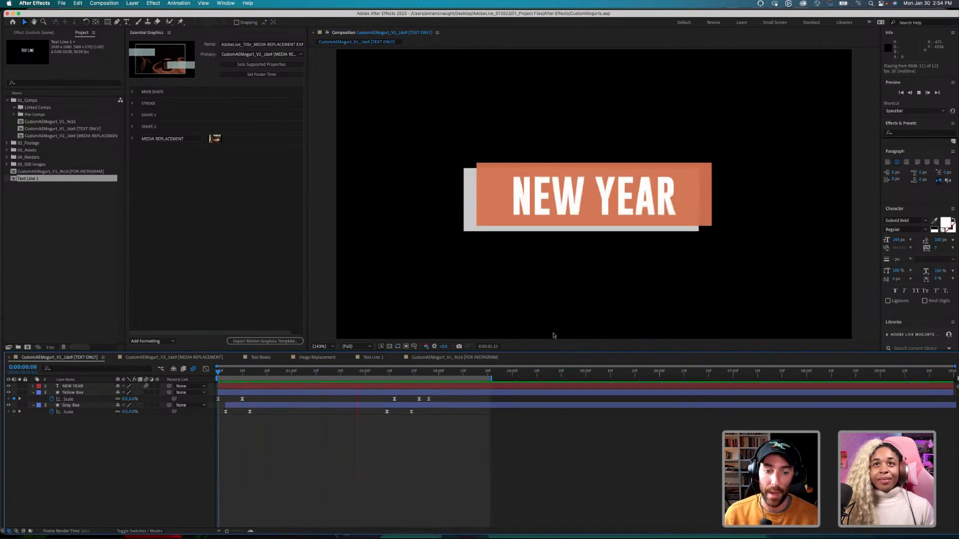
pyautogui.press('space')
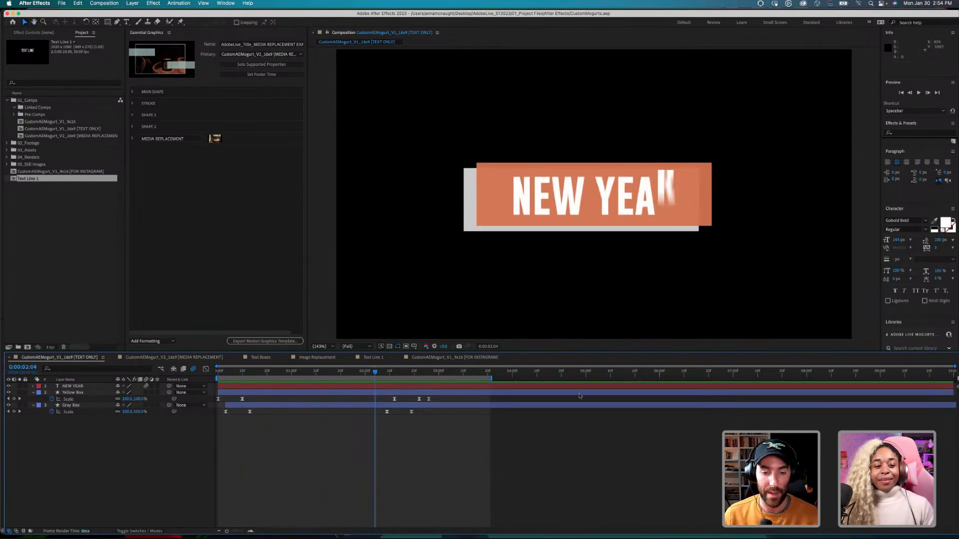
# Step: Switch back to Premiere Pro, save the project, and collapse the 02_Footage bin
pyautogui.click(536, 528)
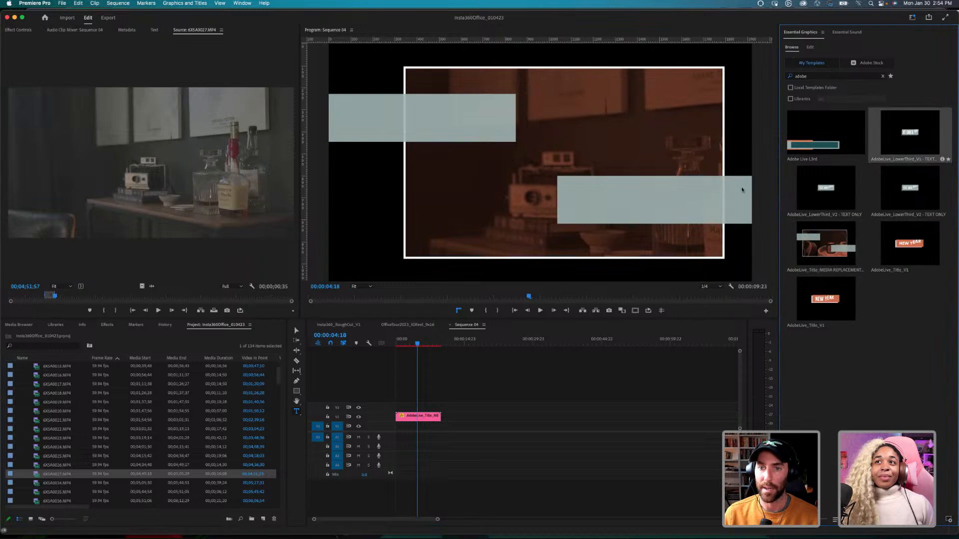
pyautogui.press('super+s')
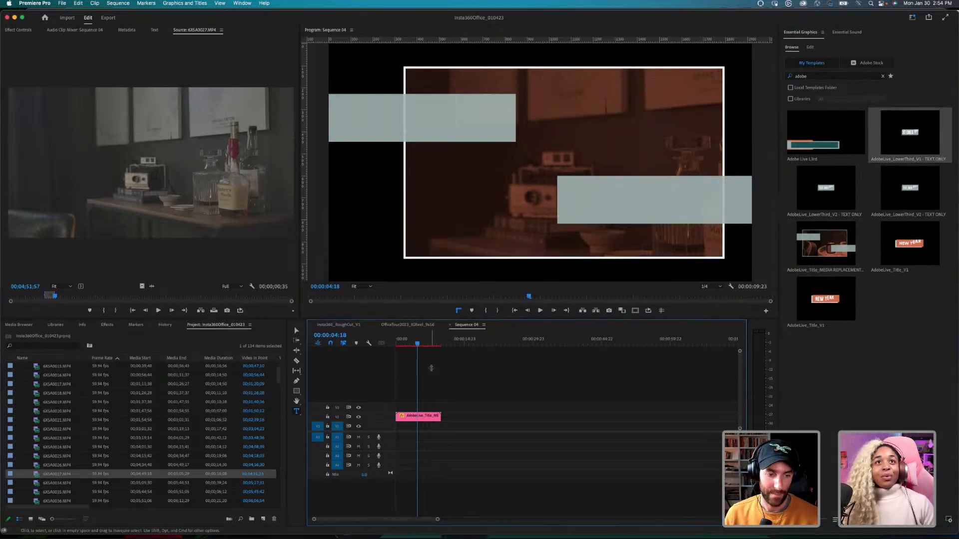
pyautogui.scroll(5, 99, 406)
pyautogui.click(20, 376)
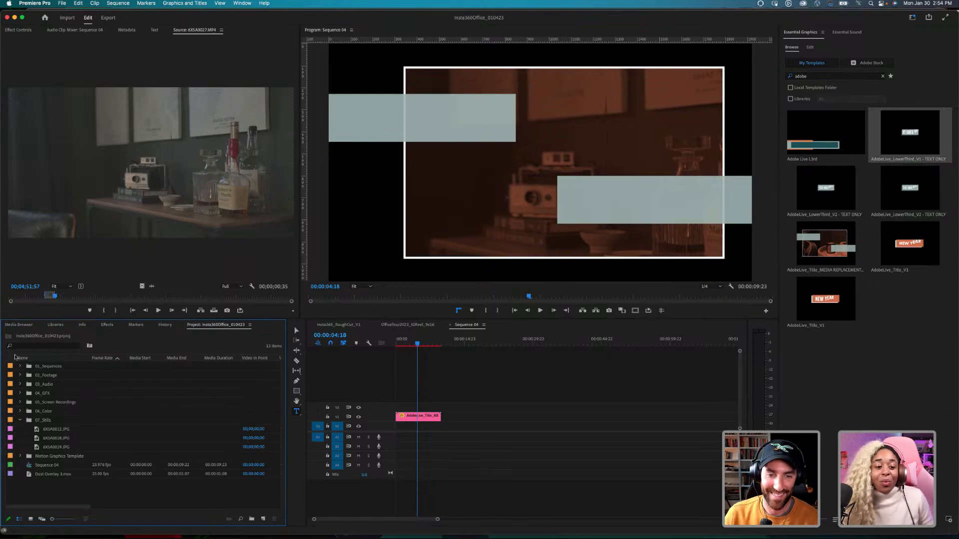
# Step: Open the OfficeTour2023_IGReel_9x16 sequence and play it from the start to check the NEW YEAR title
pyautogui.click(413, 325)
pyautogui.moveTo(509, 367); pyautogui.dragTo(402, 367)
pyautogui.click(416, 341)
pyautogui.press('space')
pyautogui.press('Home')
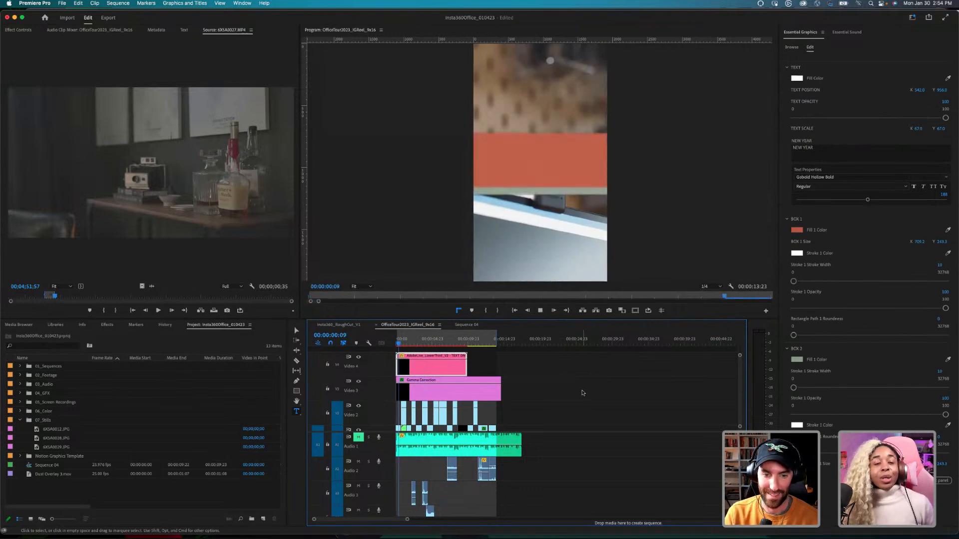
pyautogui.press('space')
pyautogui.click(583, 393)
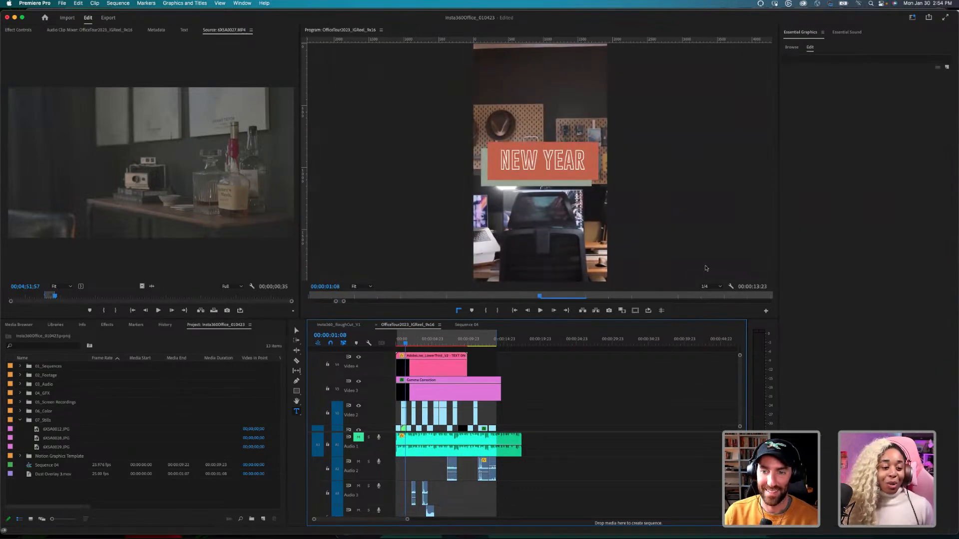
# Step: Set the program playback resolution of the OfficeTour2023_IGReel_9x16 sequence to Full
pyautogui.click(713, 286)
pyautogui.click(709, 277)
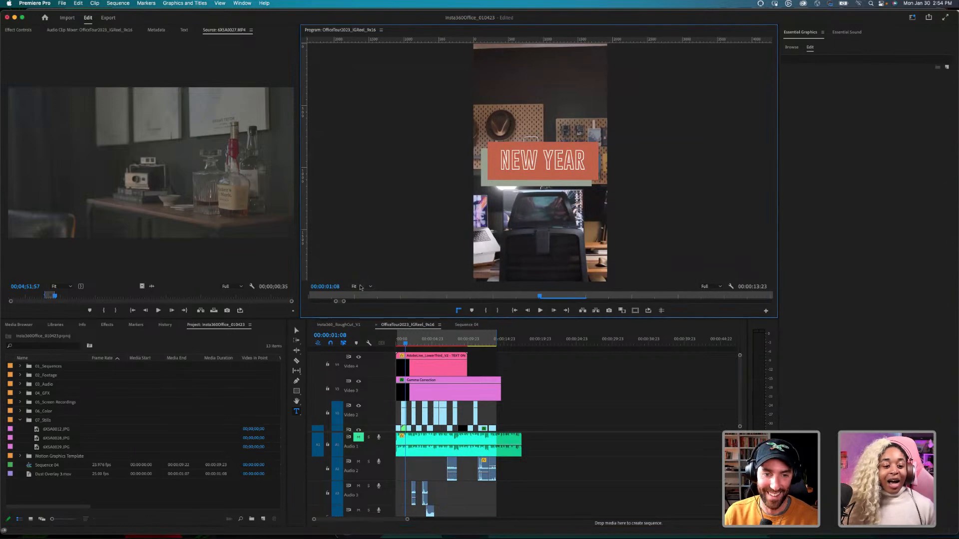
pyautogui.click(623, 384)
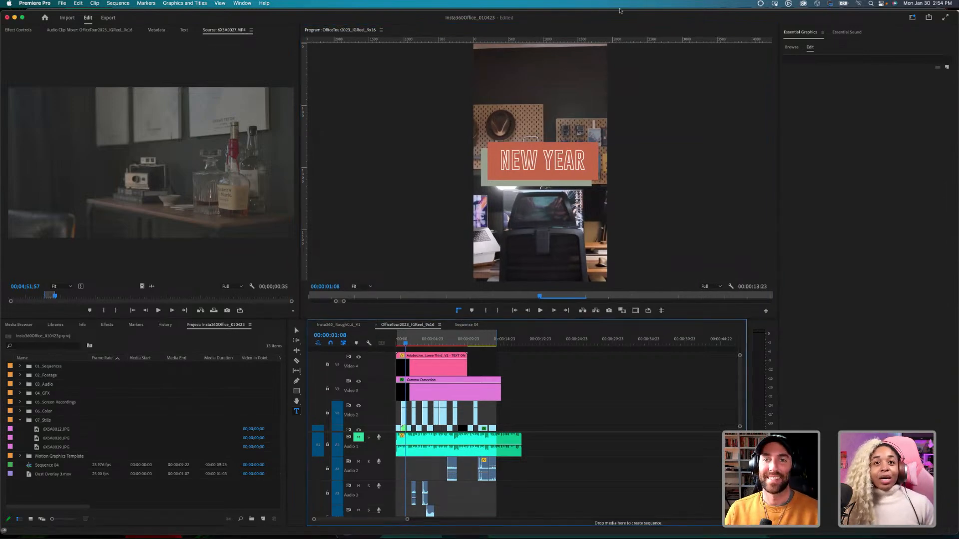